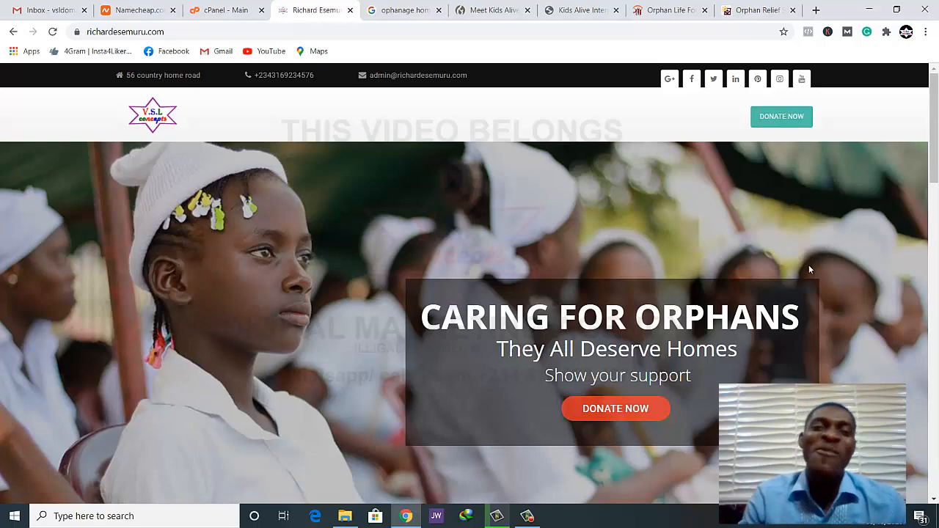
Review the charity site's homepage from the Caring for Orphans banner down to the Our Causes and Donate Us sections
scroll(807, 266, down, 3)
scroll(620, 346, up, 2)
scroll(620, 348, up, 1)
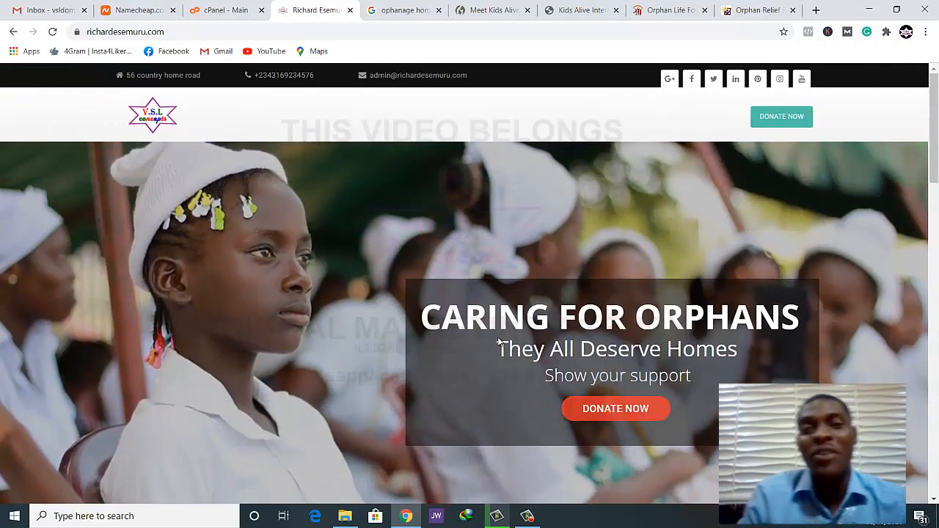
scroll(196, 219, down, 1)
scroll(753, 272, up, 1)
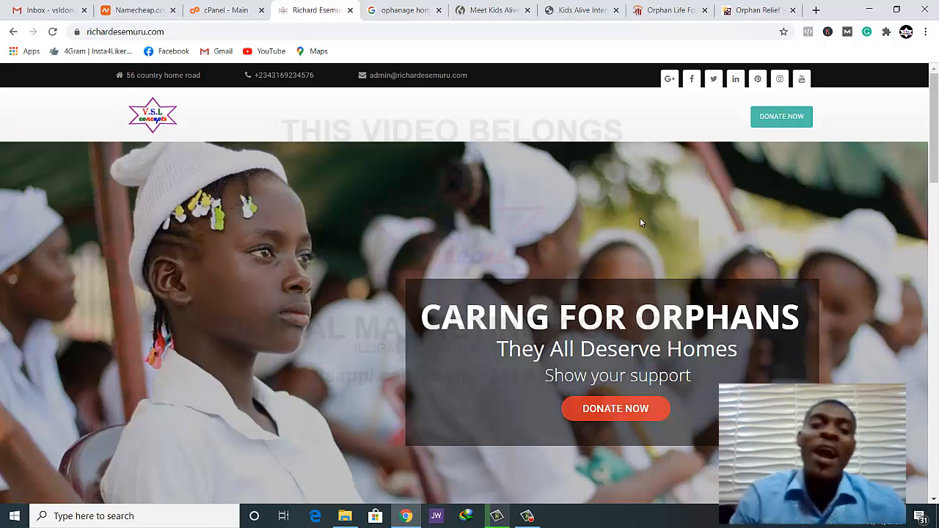
scroll(643, 237, down, 6)
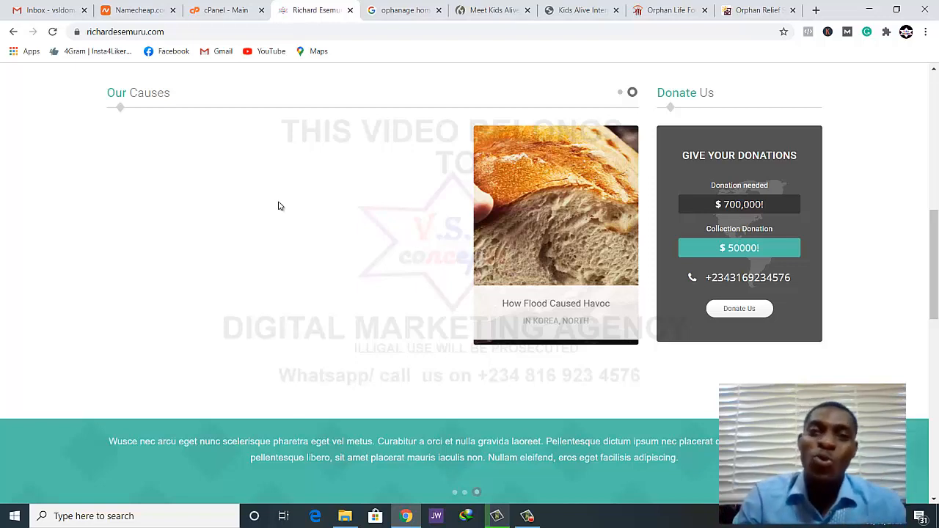
Look through the Google results for "ophanage home in usa" for orphanage websites to use as references
click(398, 11)
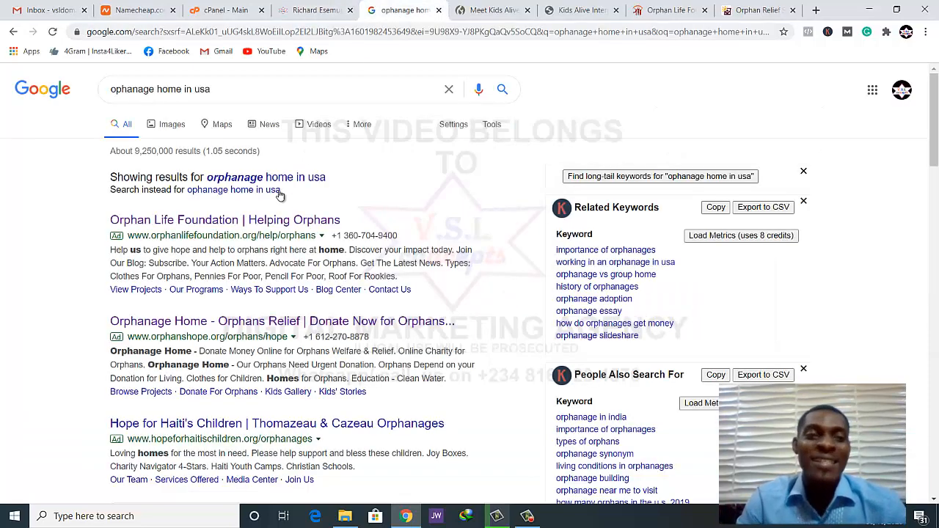
click(238, 90)
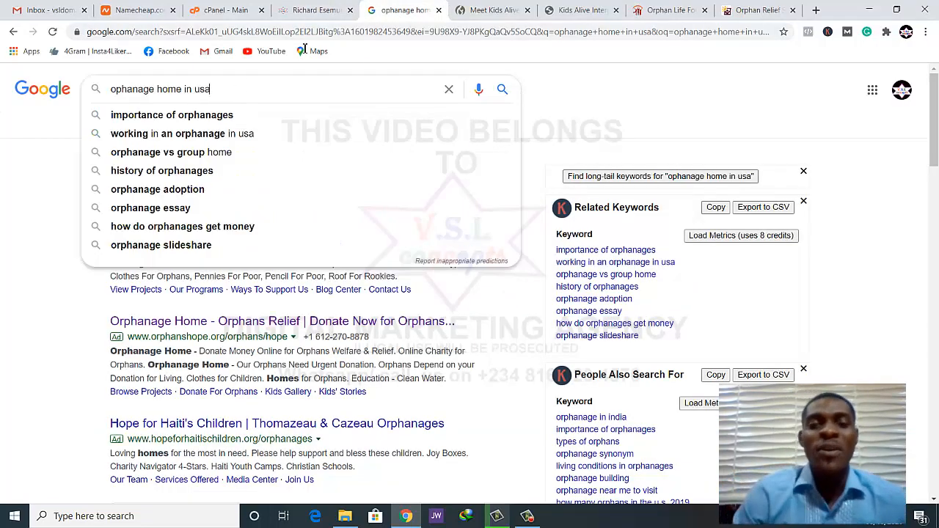
click(497, 9)
click(587, 19)
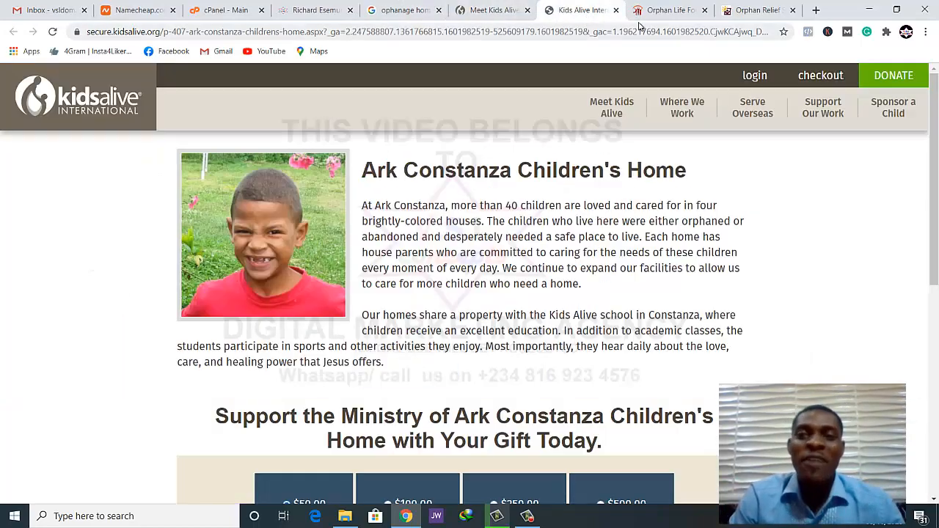
click(404, 19)
scroll(352, 294, down, 10)
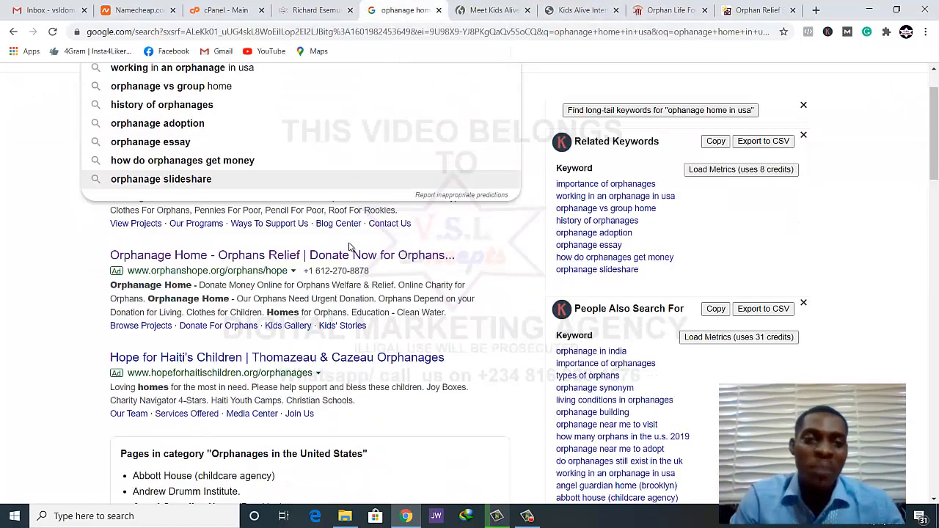
click(676, 215)
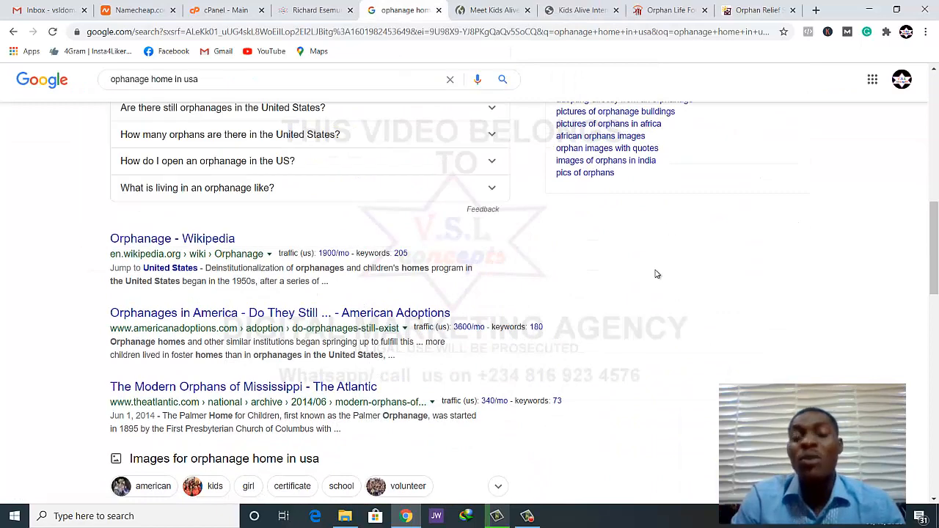
View the Kids Alive homepage, from the country directors' update to the child sponsorship section
click(493, 10)
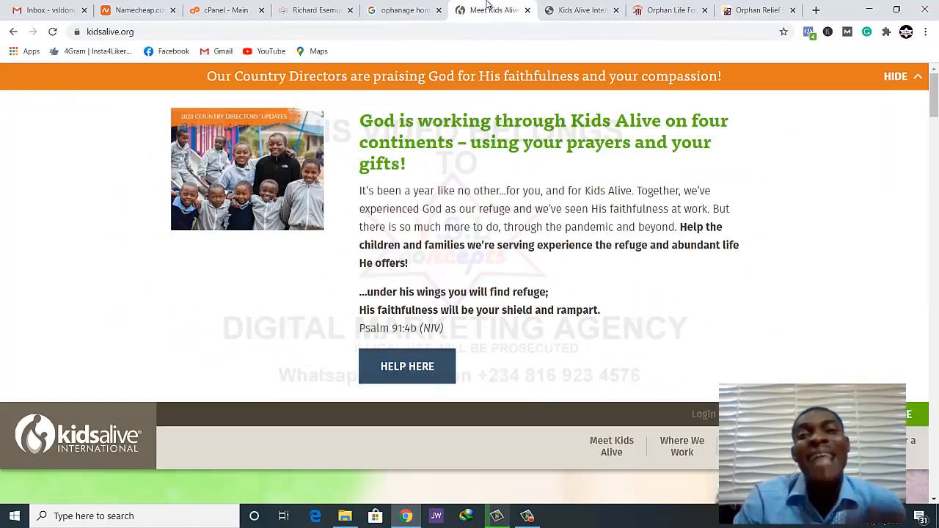
scroll(541, 224, down, 8)
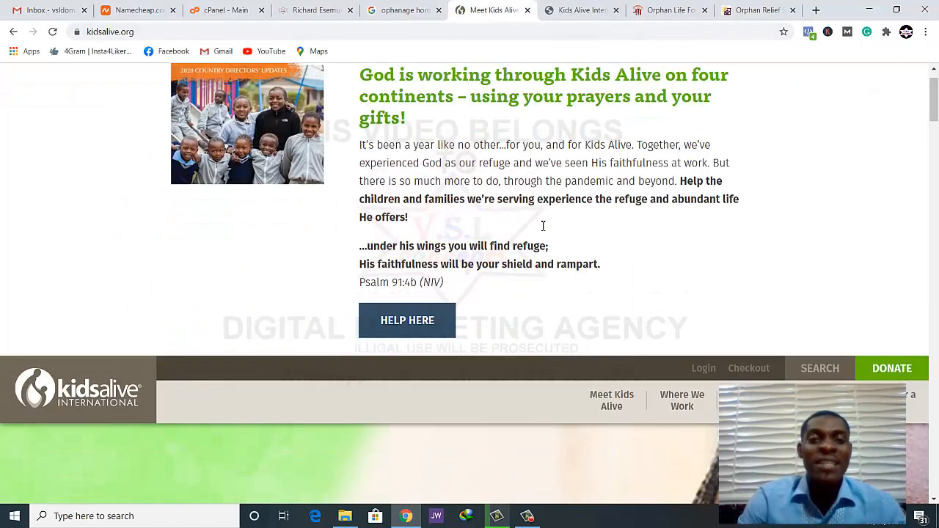
scroll(543, 226, up, 1)
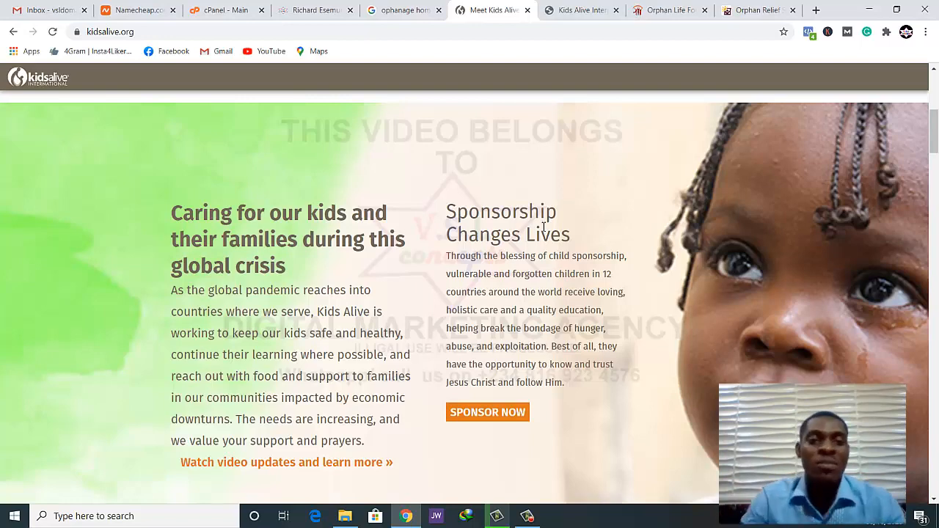
Return to the charity site and compare its banner, Our Causes and Donate Us sections with the reference site
click(321, 10)
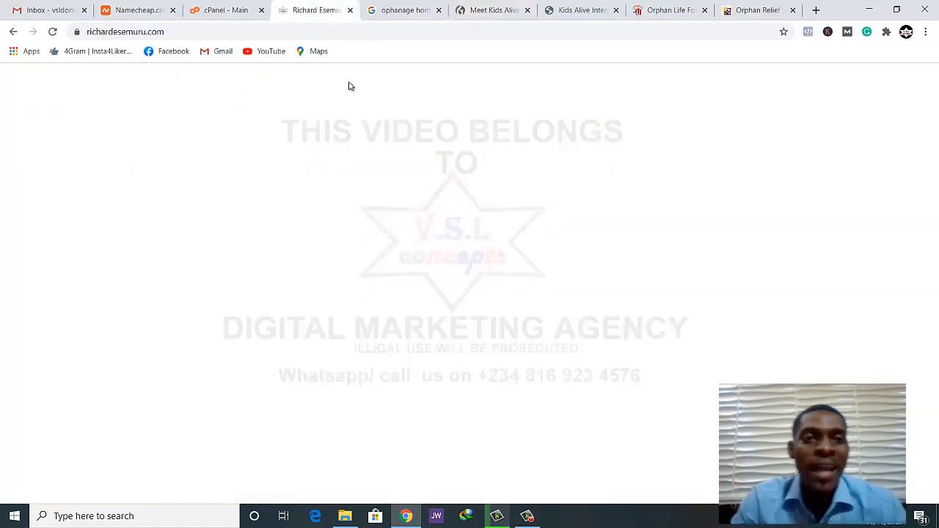
scroll(390, 230, up, 6)
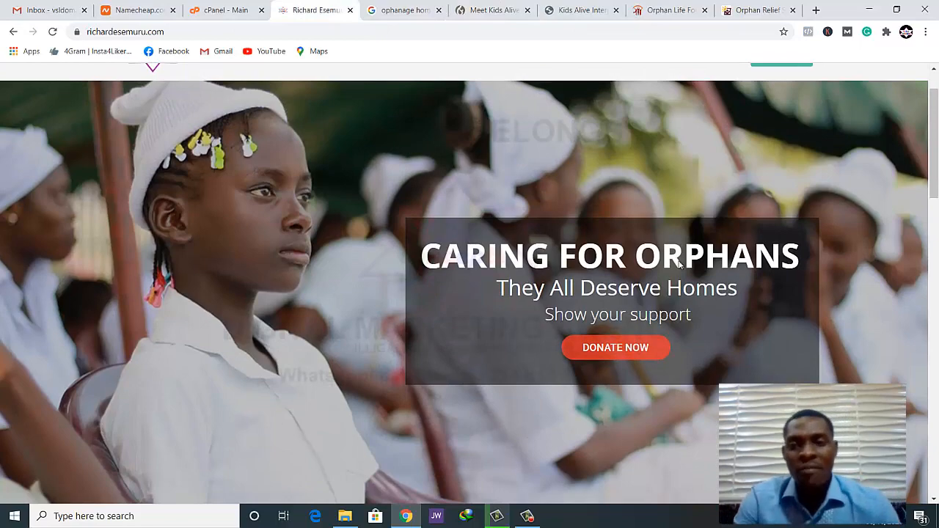
scroll(665, 279, down, 1)
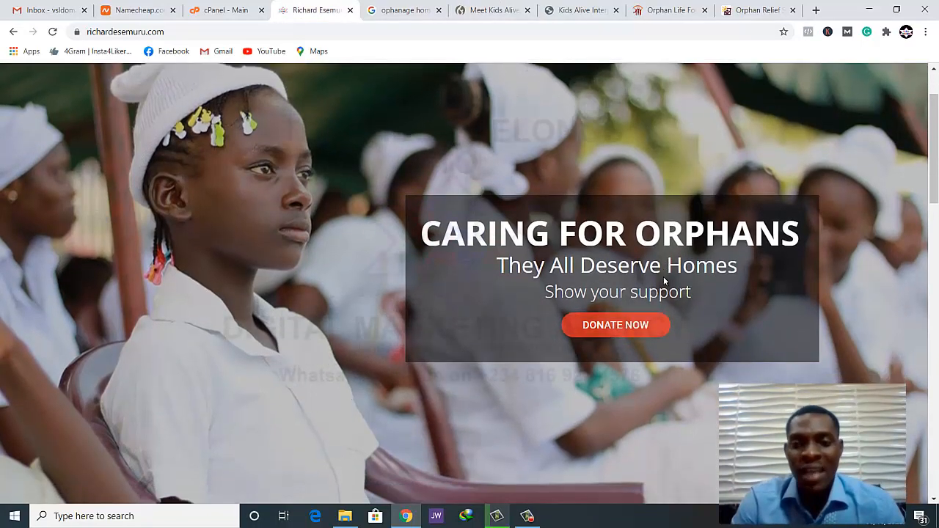
scroll(664, 281, down, 5)
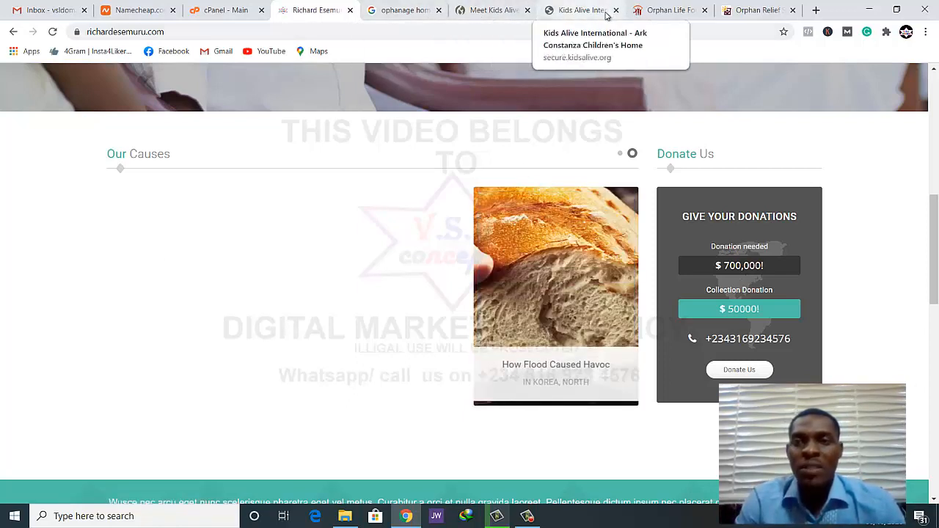
Examine the Kids Alive text on caring for kids and families and the Ark Constanza Children's Home donation page
click(461, 10)
scroll(431, 221, down, 2)
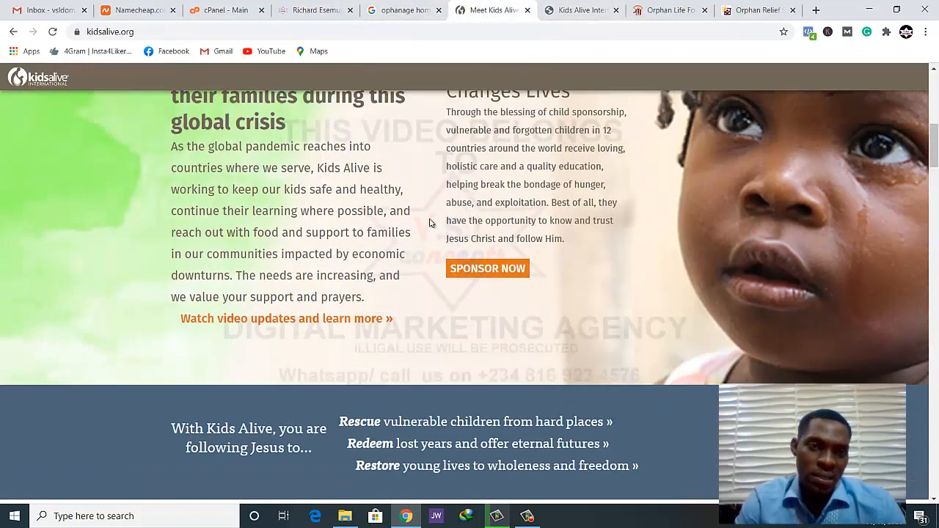
scroll(330, 183, up, 1)
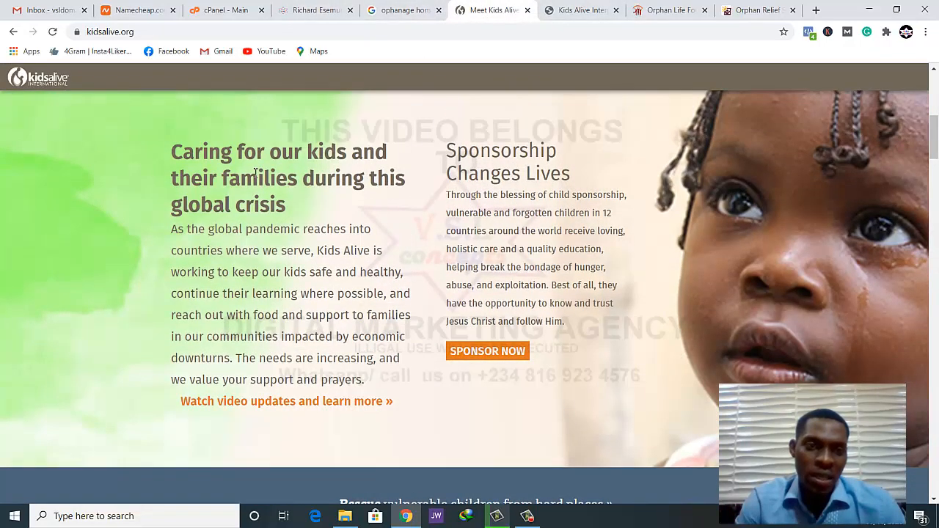
key(ctrl+Tab)
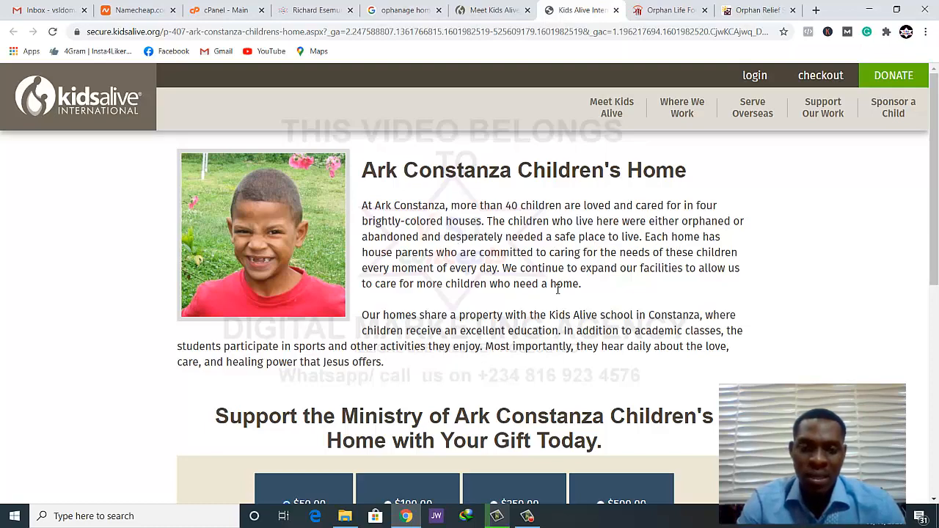
scroll(558, 290, down, 3)
scroll(558, 290, up, 3)
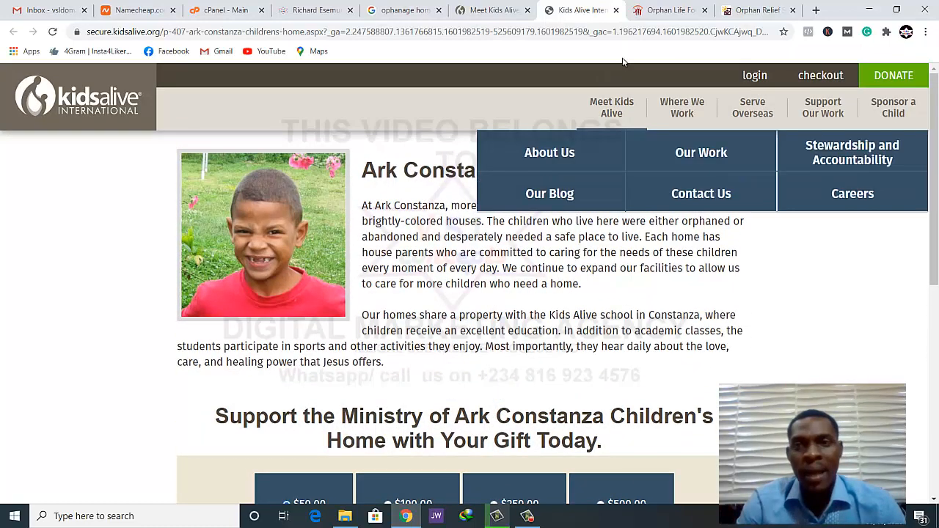
Examine the Orphan Life Foundation homepage, covering its banner text and the section on the welfare of orphan children
click(662, 11)
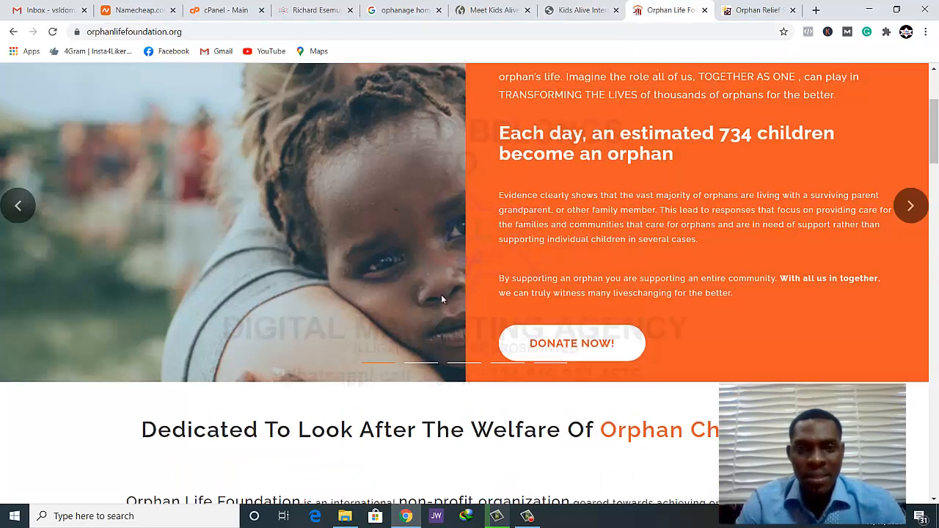
scroll(446, 299, up, 3)
scroll(447, 298, down, 1)
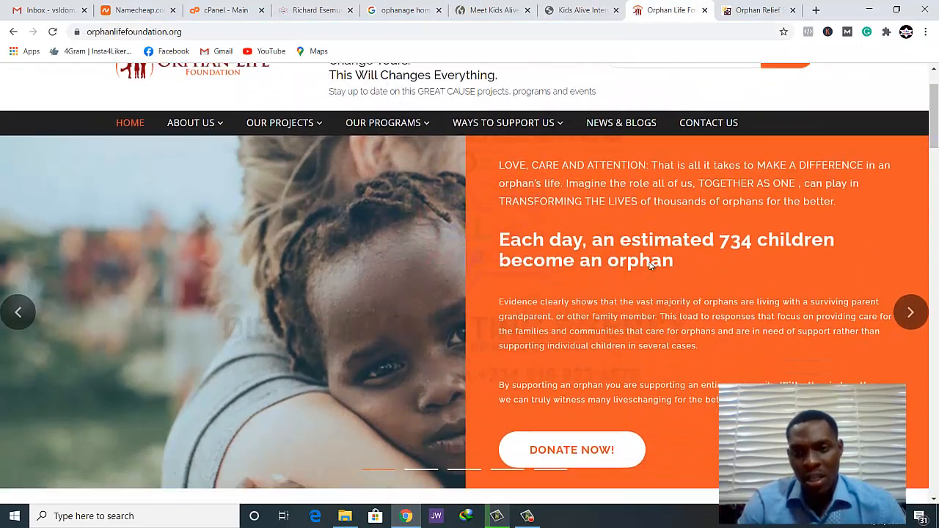
scroll(649, 265, down, 1)
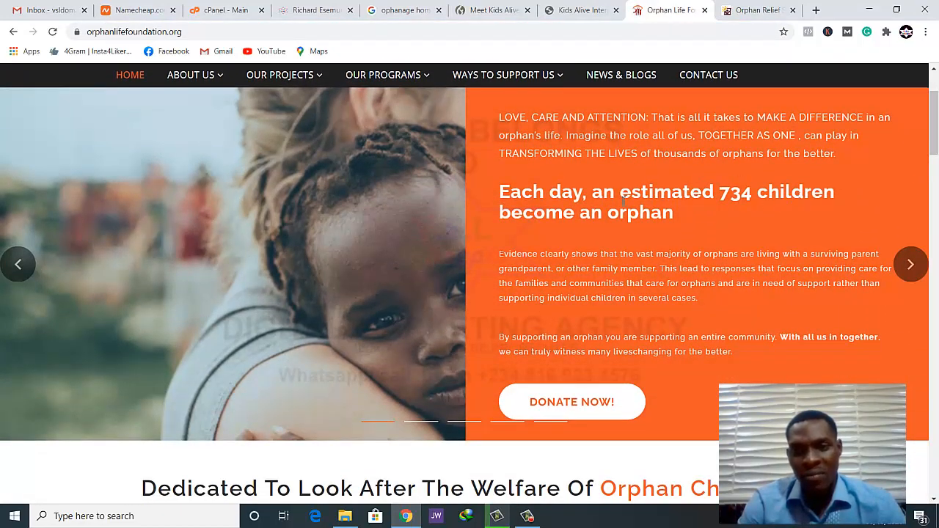
scroll(716, 275, down, 3)
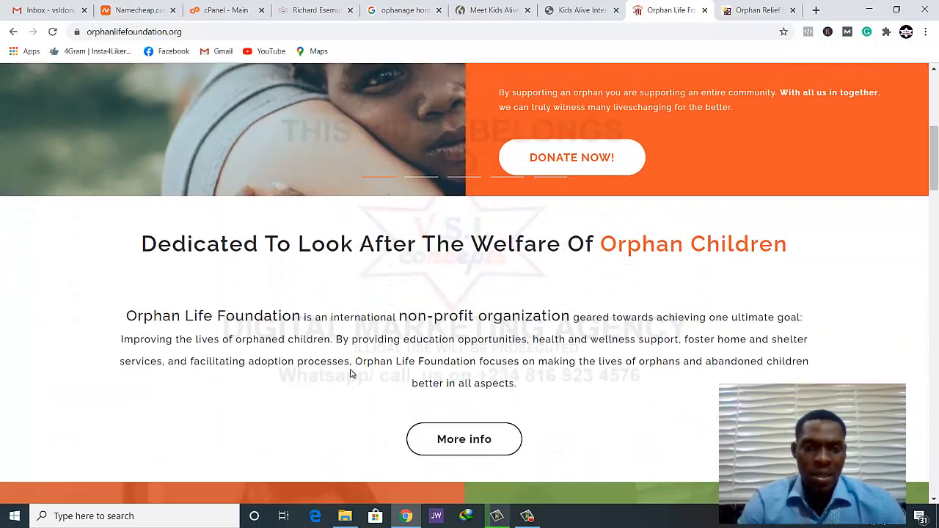
Review the Orphan's Hope homepage and select the whole introductory paragraph under Orphan Relief
click(753, 9)
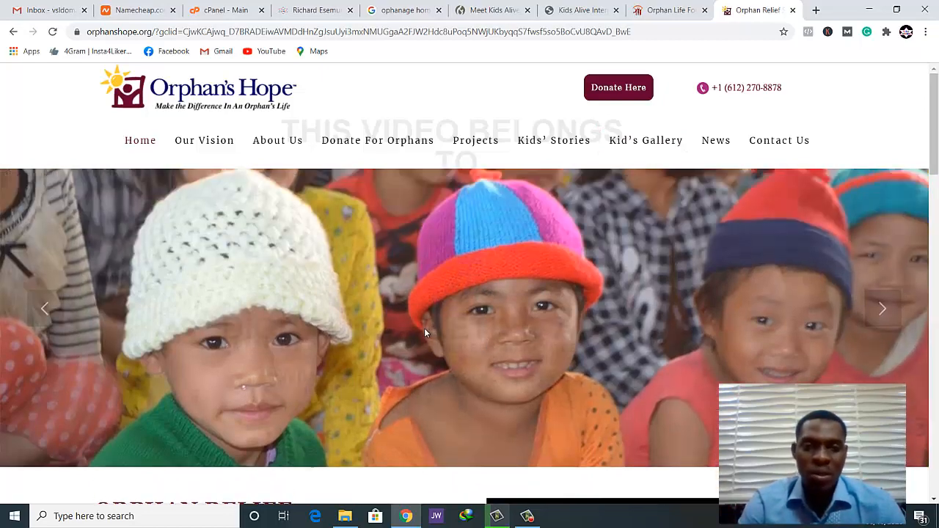
scroll(392, 328, down, 3)
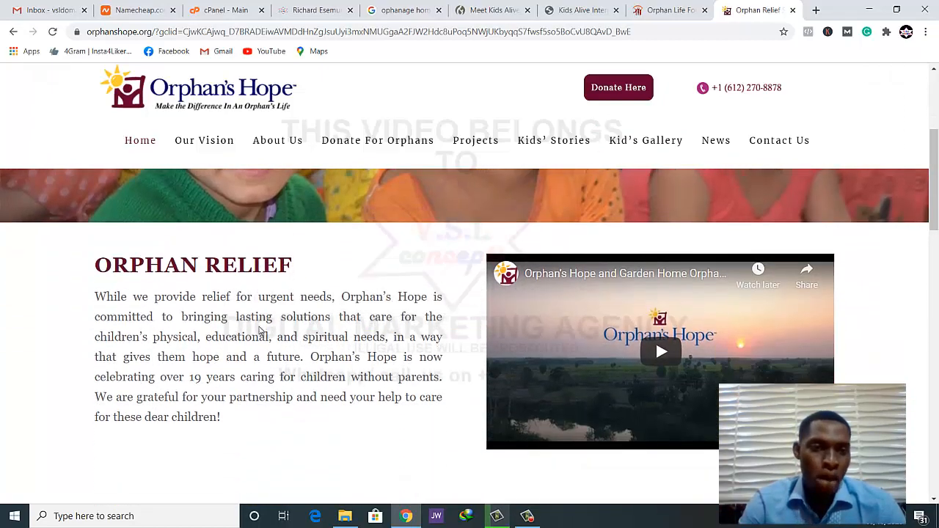
scroll(159, 278, down, 1)
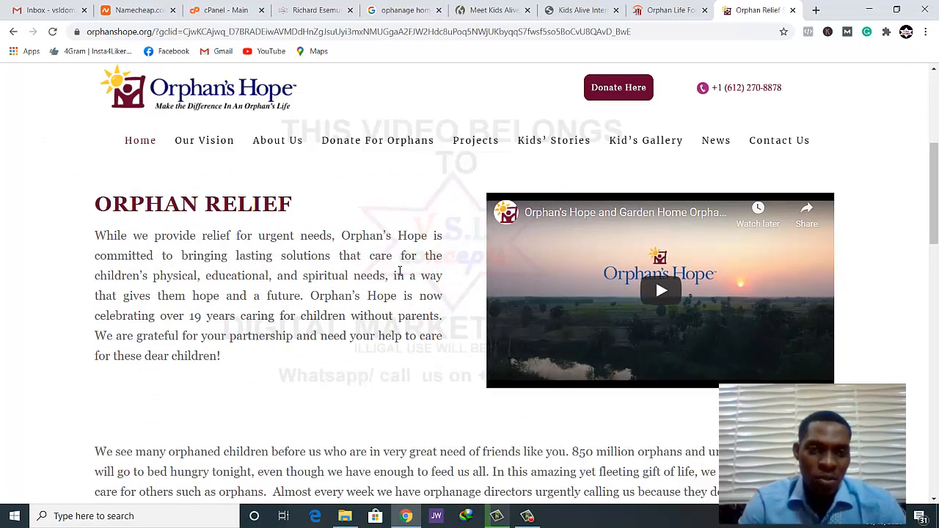
scroll(315, 279, up, 1)
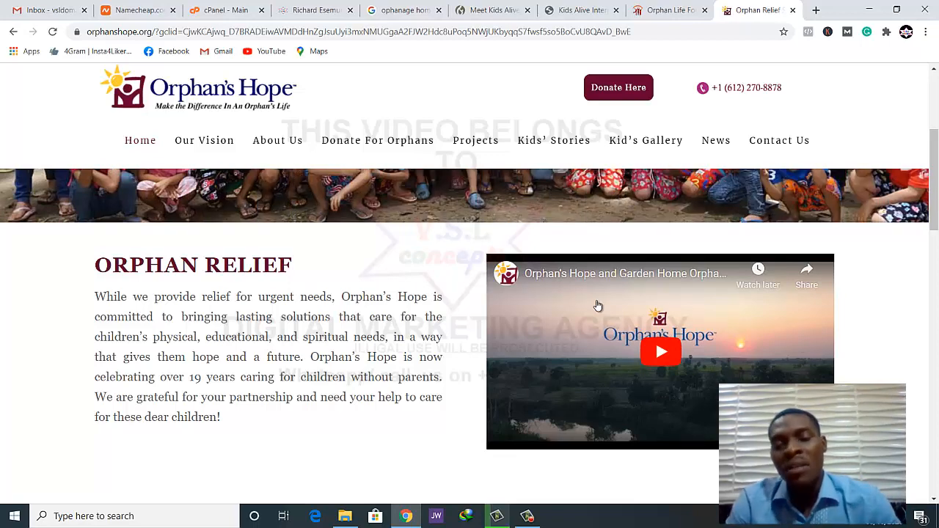
scroll(256, 298, down, 1)
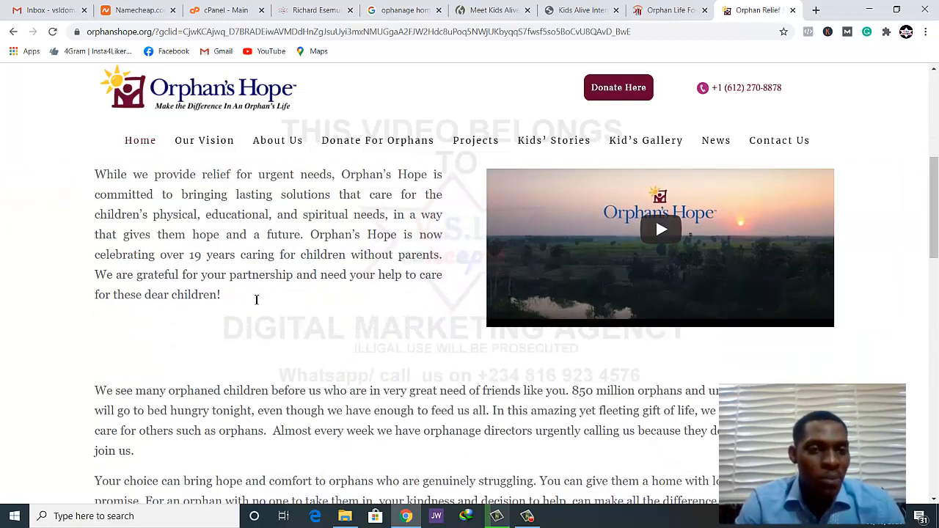
scroll(162, 315, up, 1)
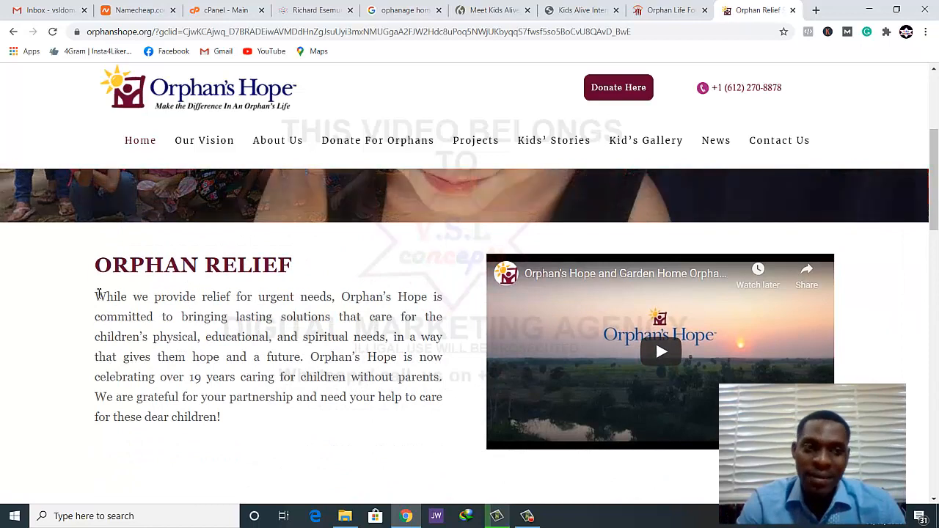
drag(96, 297, 237, 440)
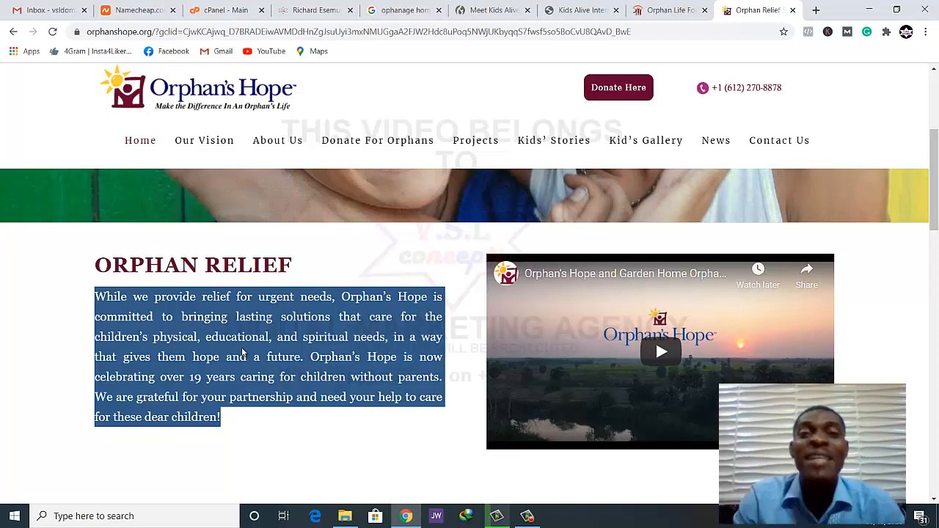
Switch to the charity site's WordPress dashboard and look over its notices, widgets and content sections such as Posts and Teams
click(228, 10)
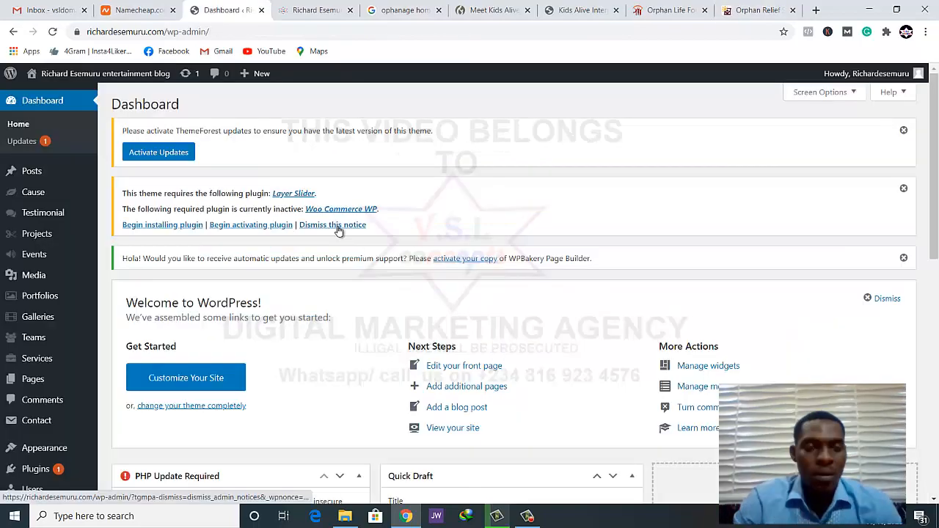
scroll(339, 231, down, 2)
scroll(339, 231, down, 3)
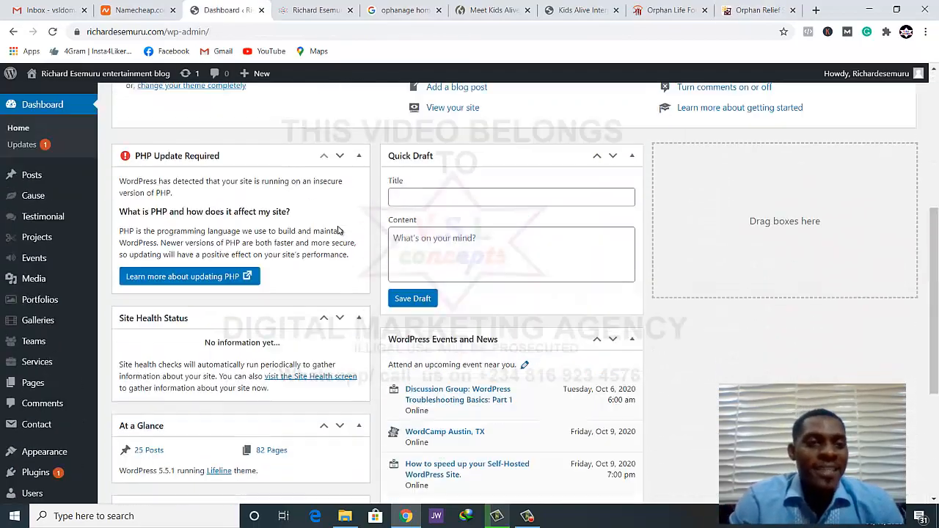
scroll(338, 230, up, 4)
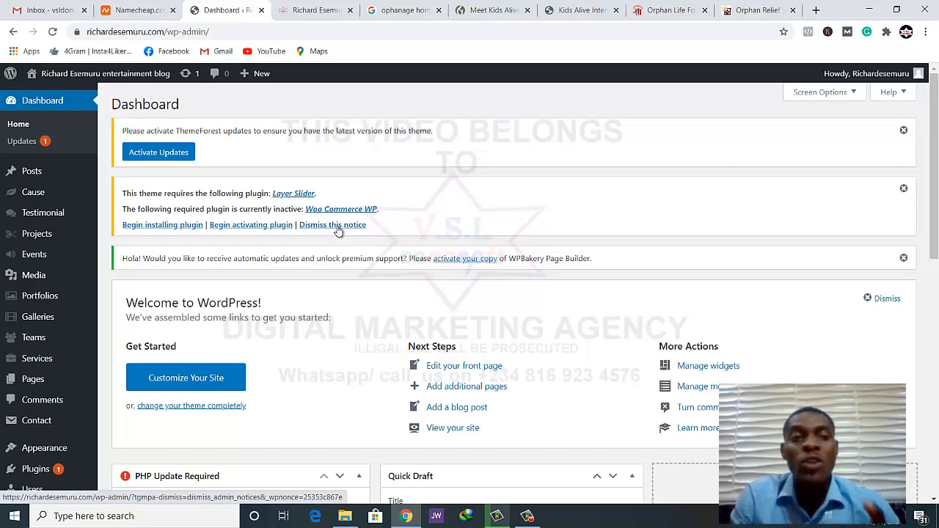
scroll(38, 287, down, 3)
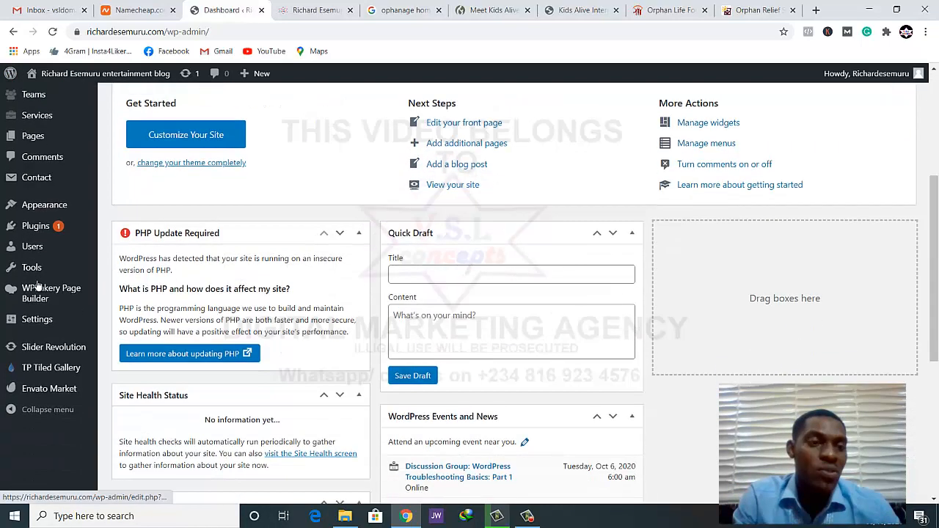
scroll(38, 286, up, 3)
mouse_move(40, 174)
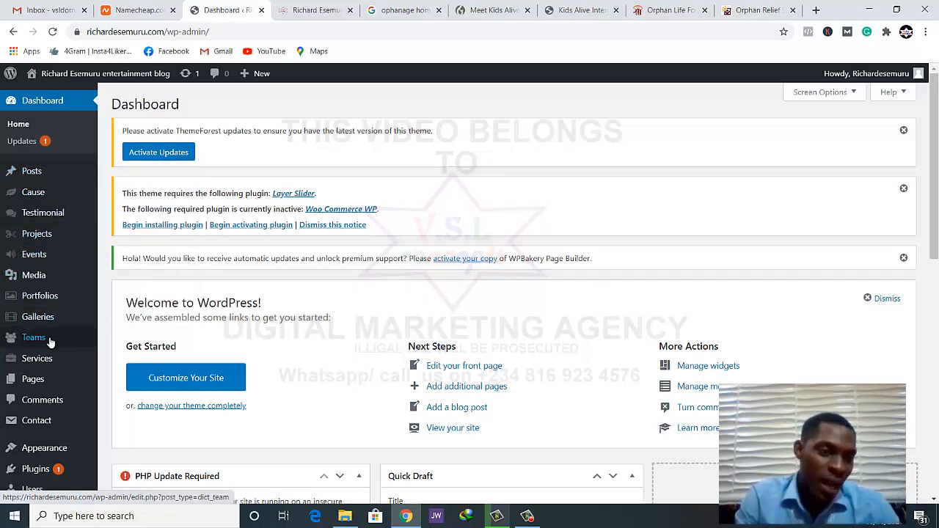
Open the list of all site pages, look through its first entries and check them against the live homepage
mouse_move(49, 380)
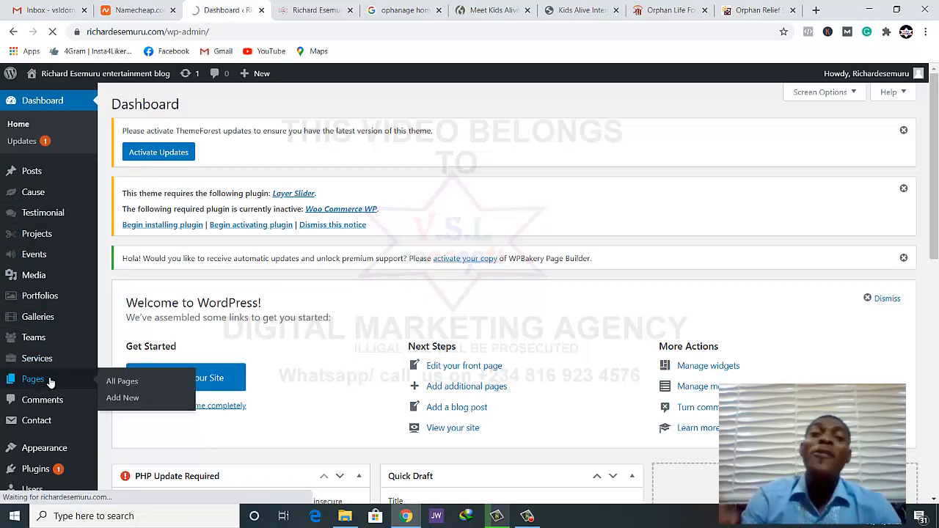
click(50, 381)
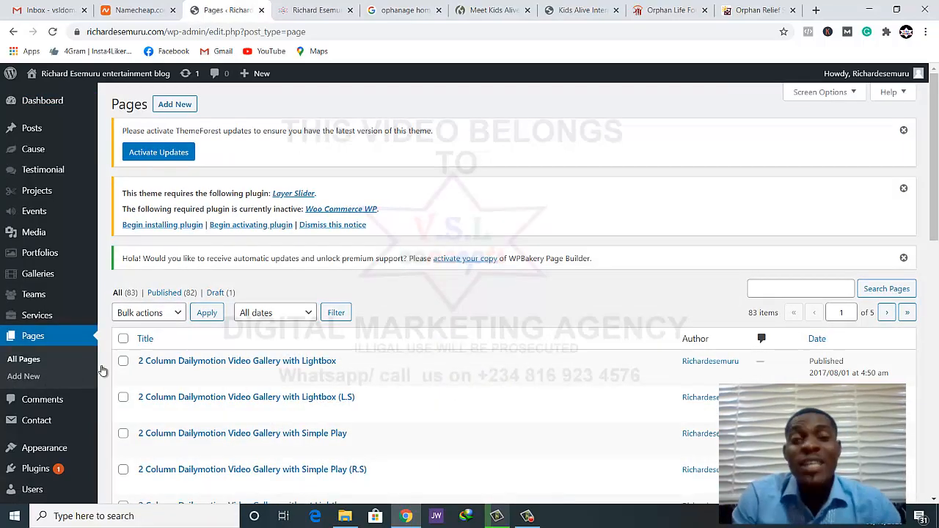
scroll(421, 380, down, 2)
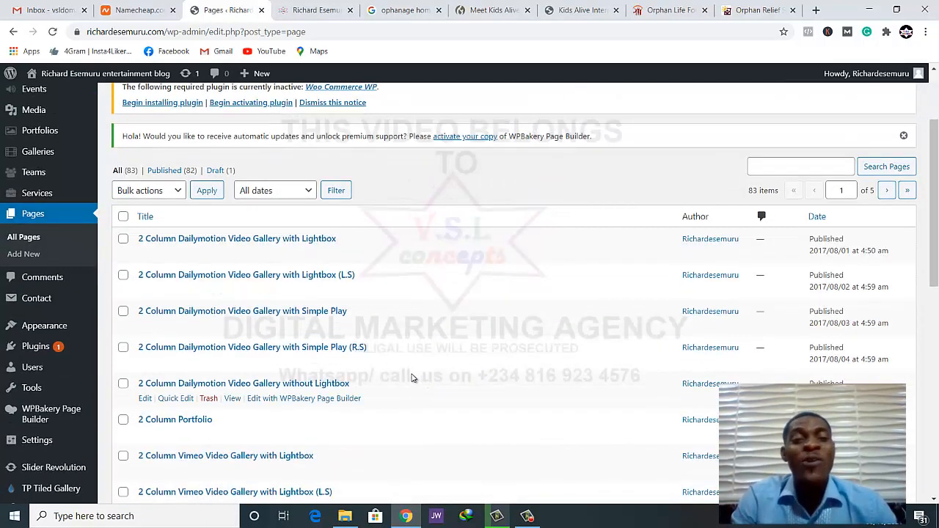
scroll(412, 378, down, 4)
scroll(411, 376, up, 2)
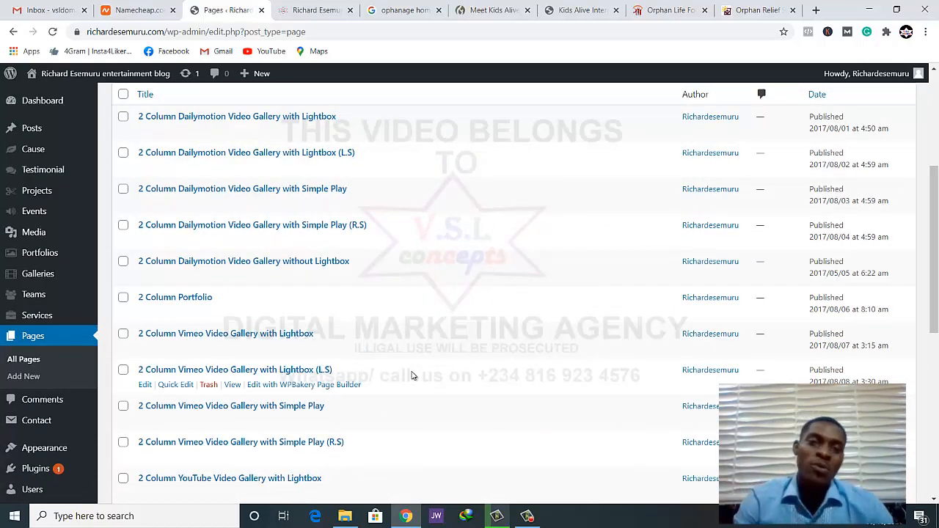
scroll(412, 377, down, 4)
scroll(411, 376, up, 5)
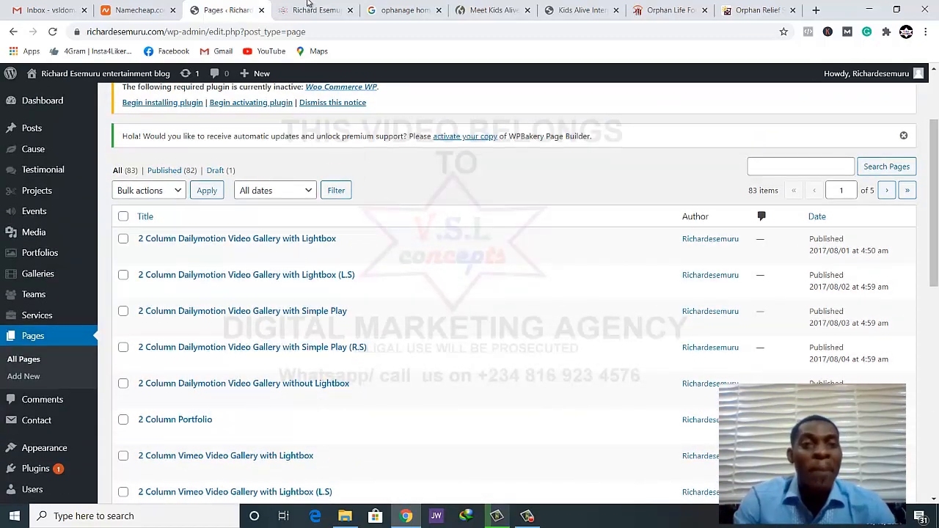
click(309, 6)
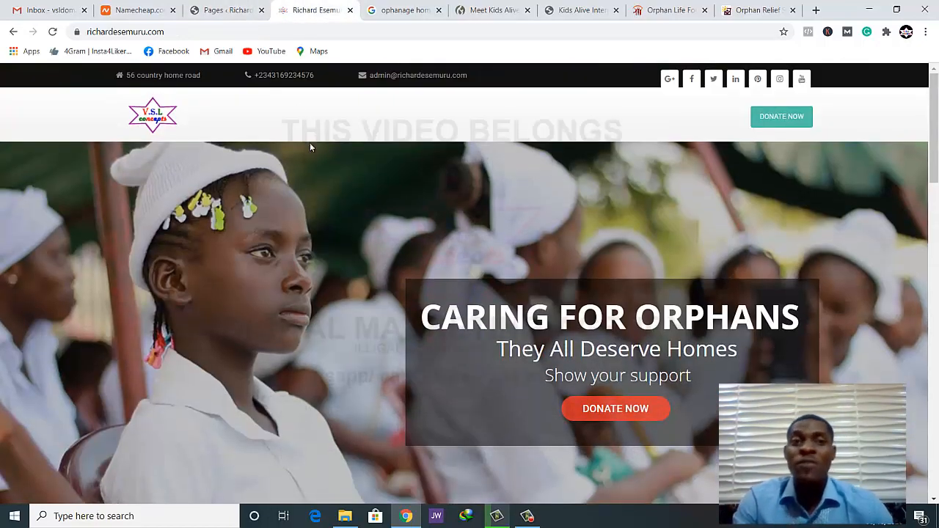
click(247, 9)
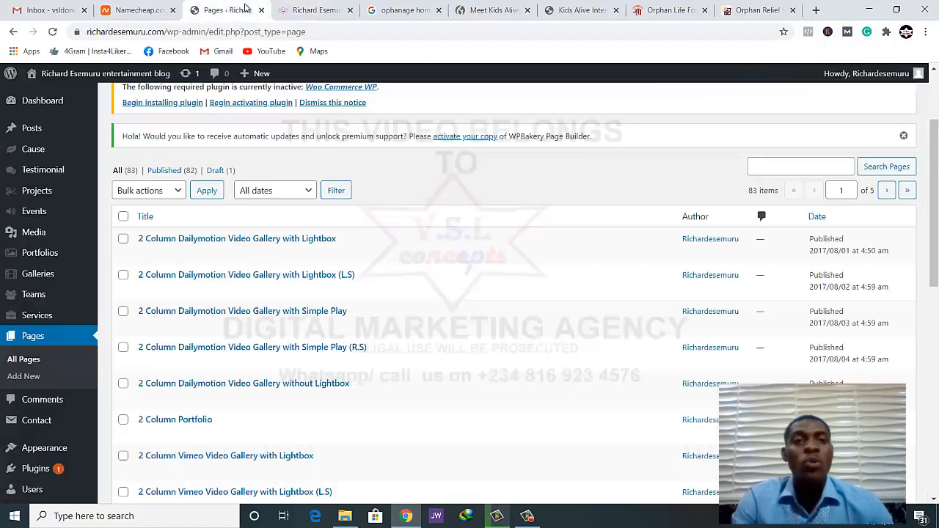
Look through the rest of the first set of pages and the whole second set for the homepage entry
scroll(330, 238, down, 3)
scroll(333, 237, down, 5)
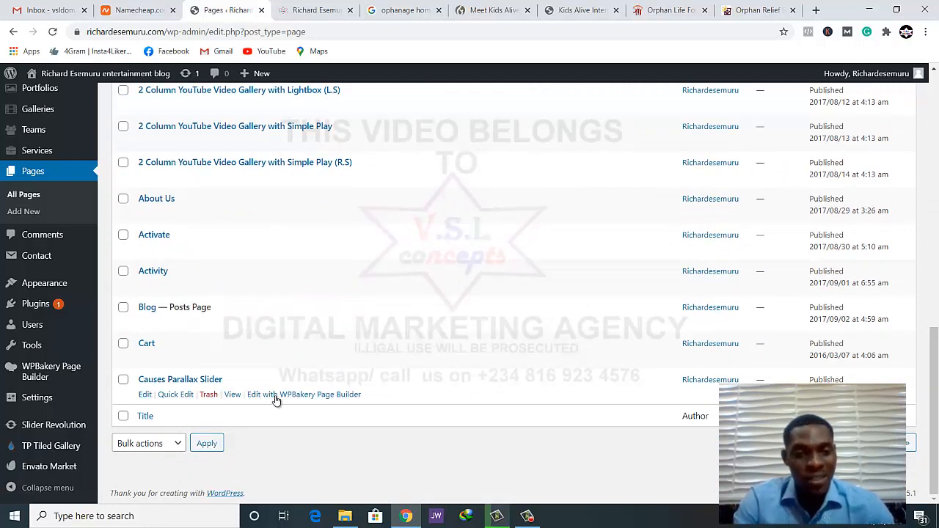
click(887, 445)
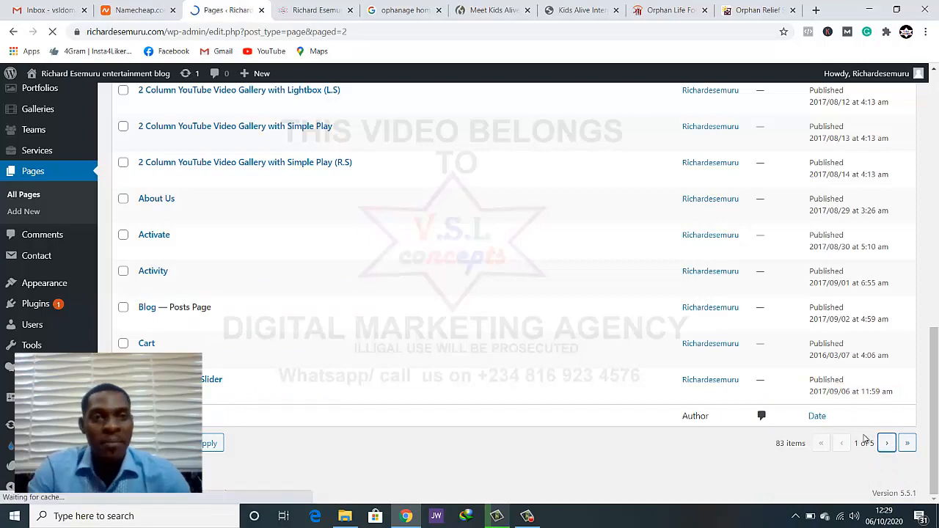
scroll(842, 441, down, 4)
scroll(573, 372, up, 3)
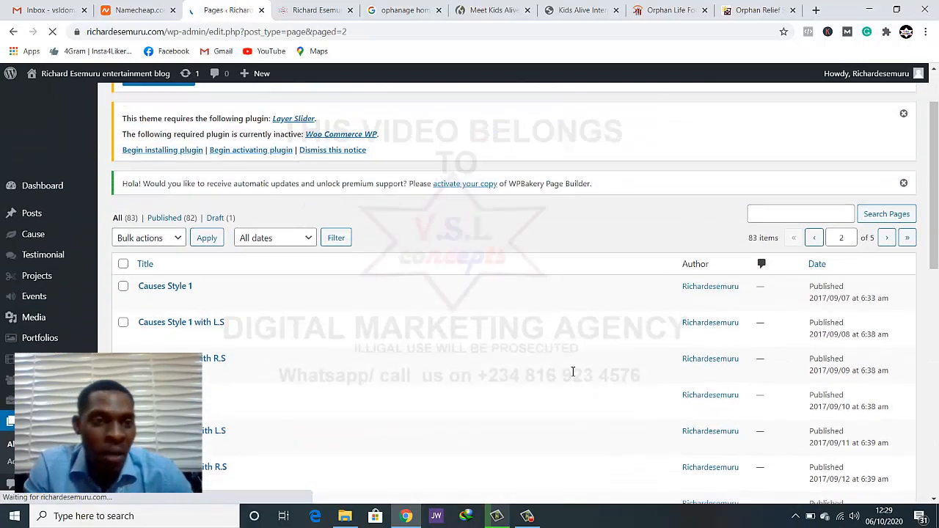
scroll(413, 350, down, 10)
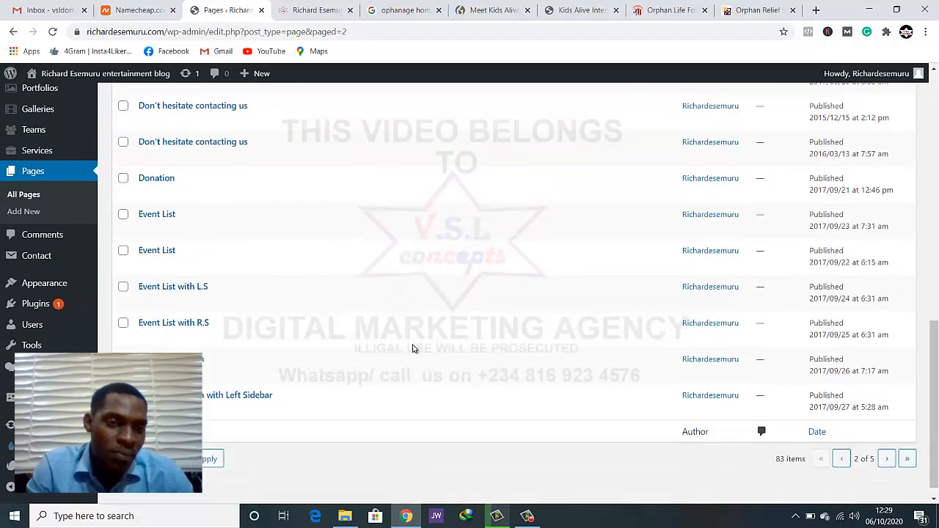
scroll(413, 349, down, 1)
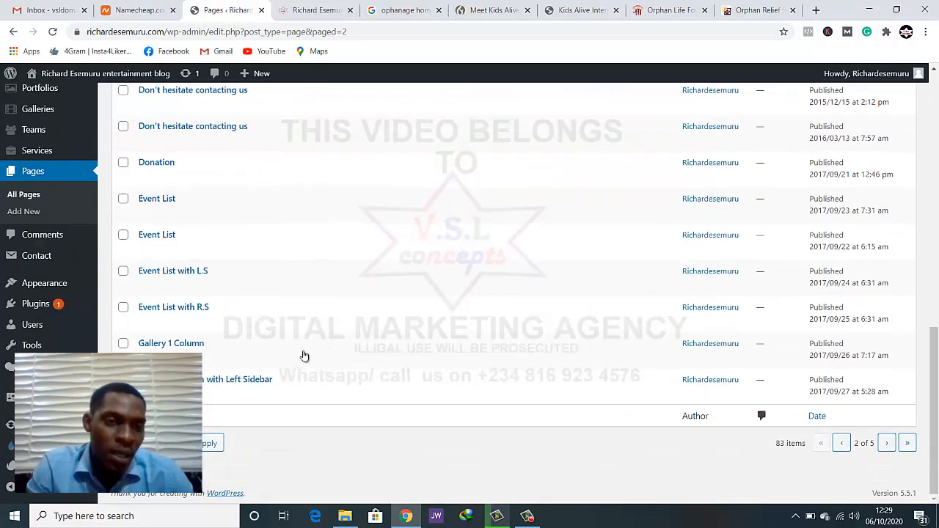
Go to the third set of pages and locate the HOME SIMPLE 1 entry marked as Front Page
click(887, 443)
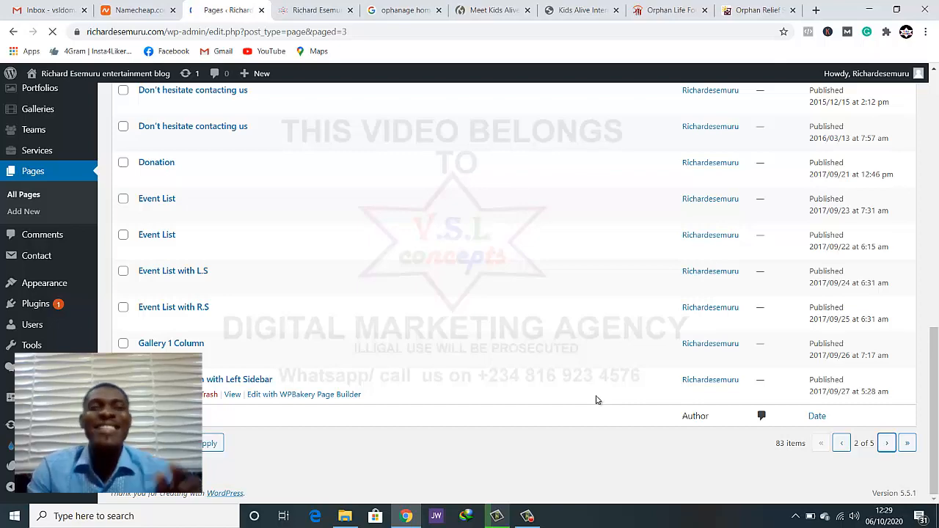
scroll(572, 374, down, 3)
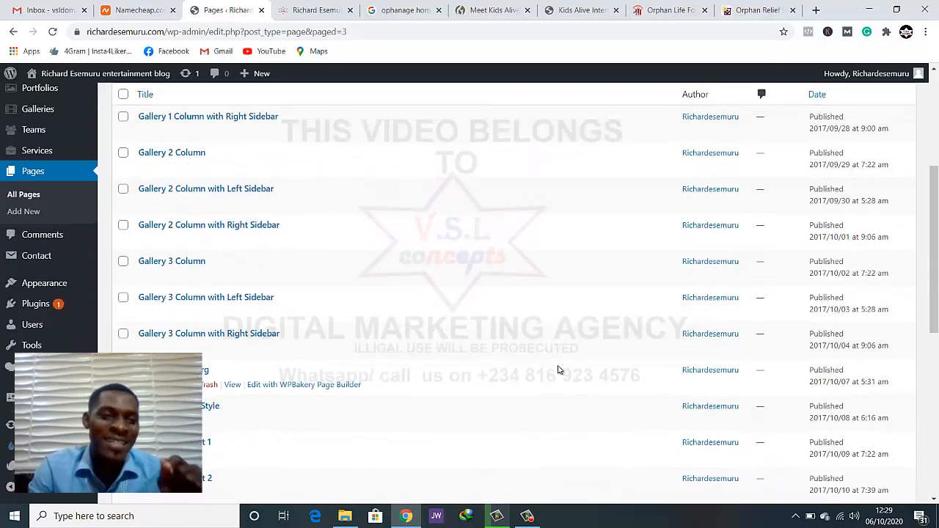
scroll(428, 350, down, 4)
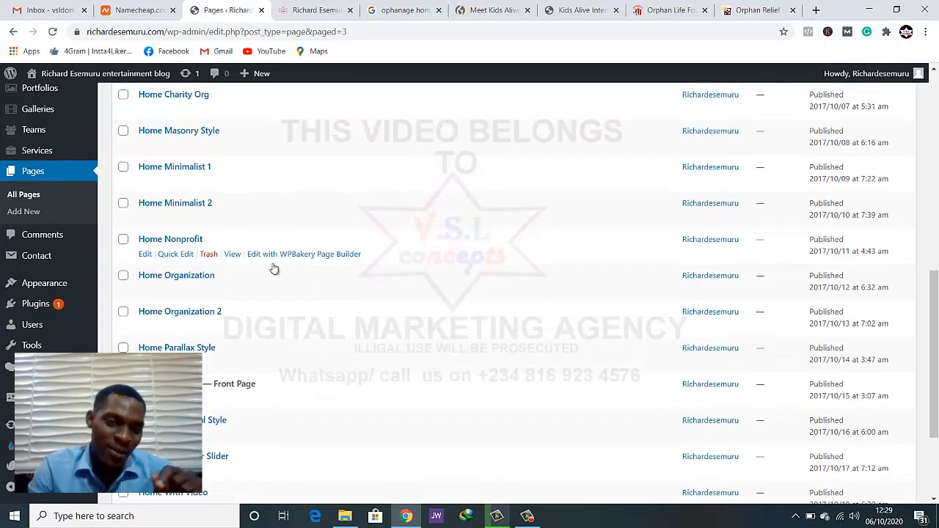
scroll(274, 270, down, 2)
drag(221, 293, 241, 292)
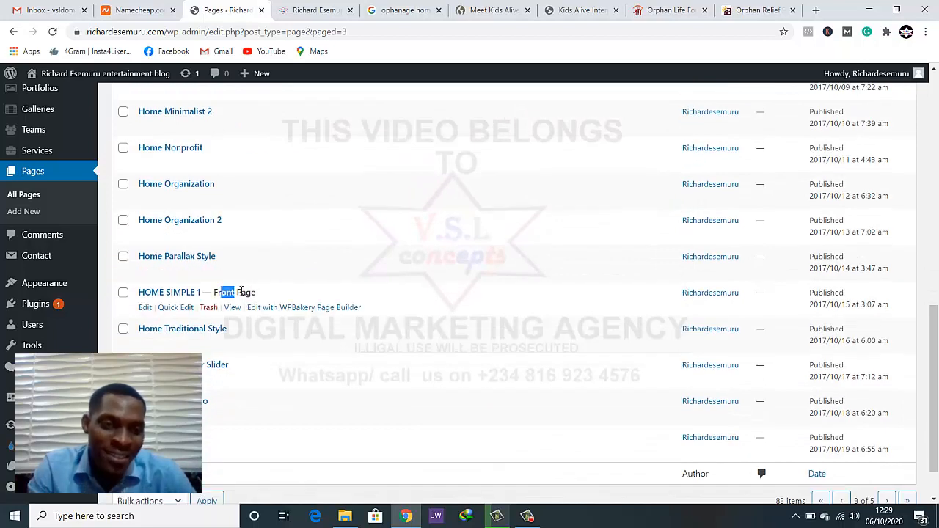
click(241, 292)
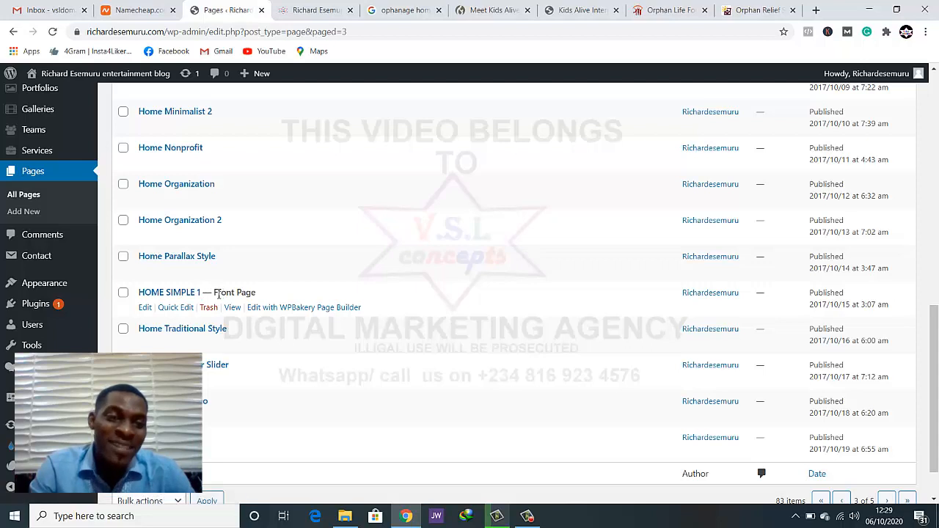
drag(232, 293, 247, 295)
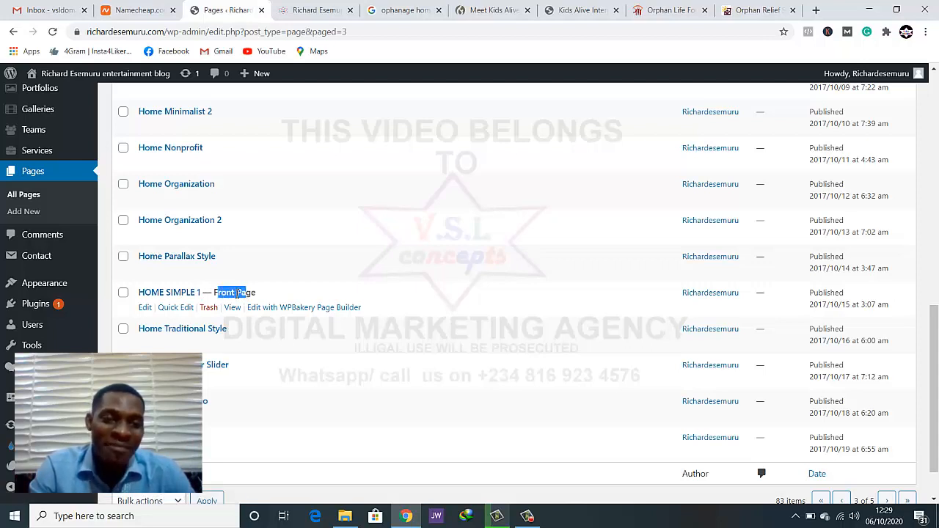
click(235, 295)
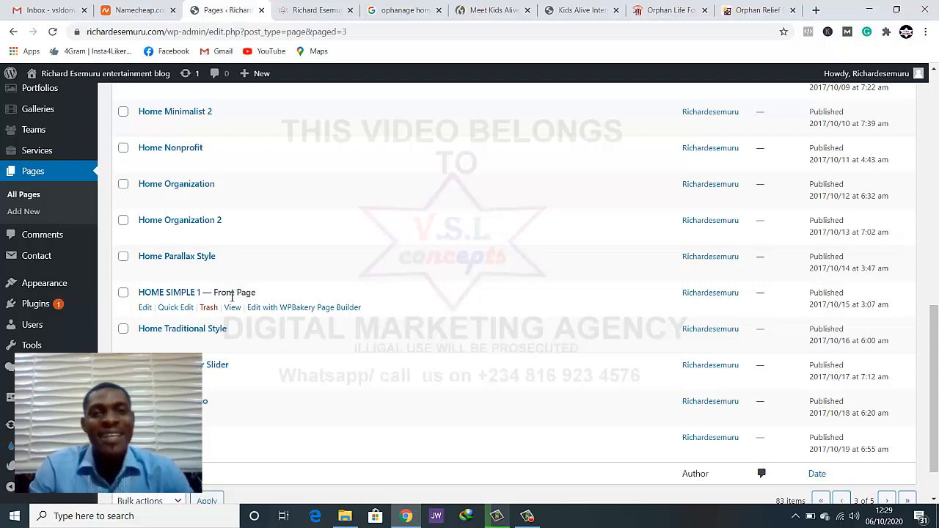
Open the HOME SIMPLE 1 page for editing and review its WPBakery Page Builder elements from Revolution Slider to Welfare Projects
click(149, 296)
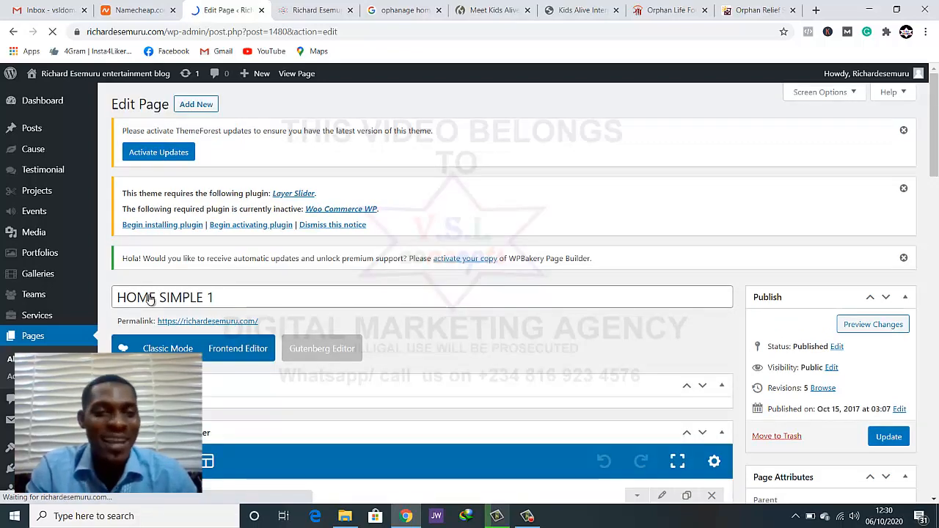
scroll(237, 380, down, 5)
scroll(389, 323, up, 3)
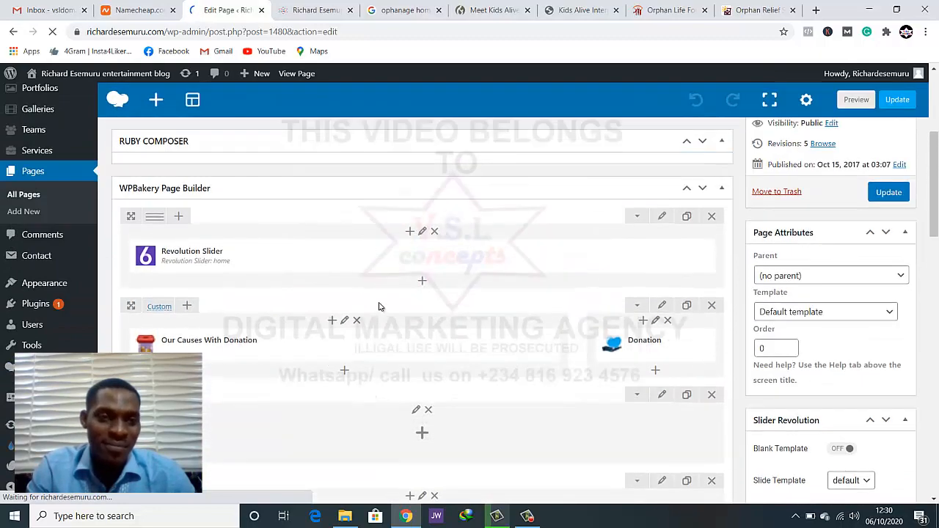
scroll(318, 243, down, 2)
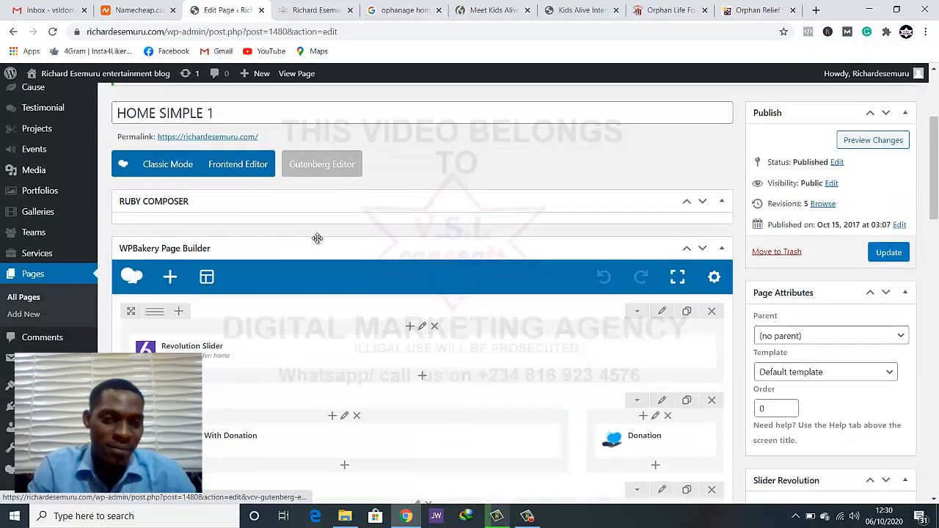
scroll(316, 235, up, 1)
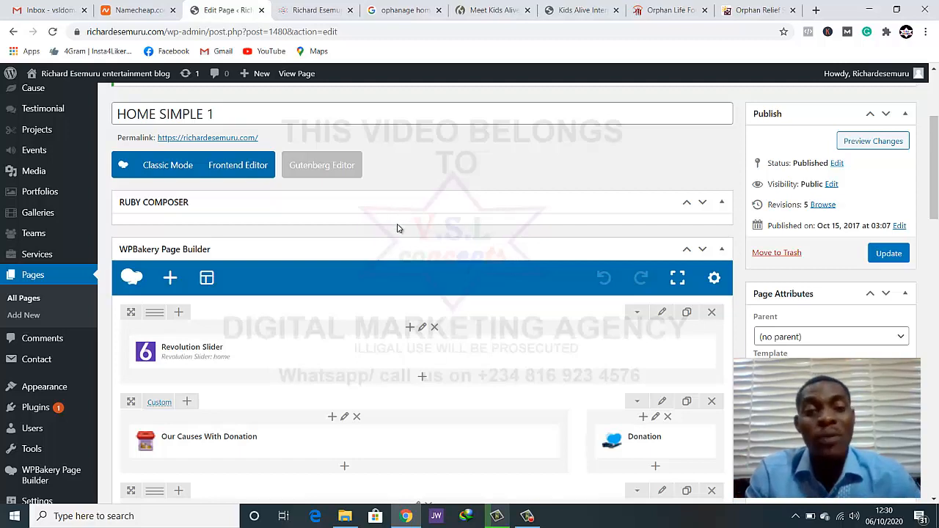
scroll(398, 227, down, 2)
scroll(388, 245, up, 2)
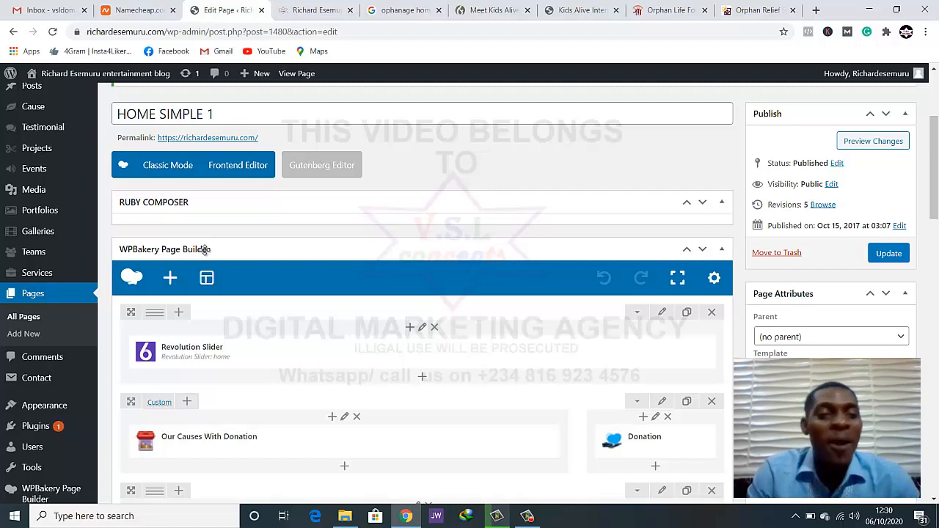
scroll(205, 251, down, 2)
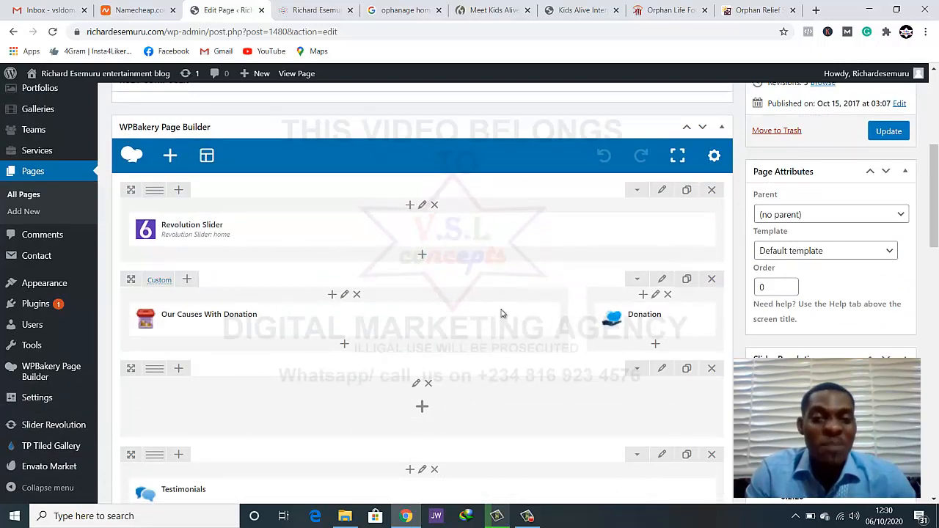
scroll(502, 338, down, 5)
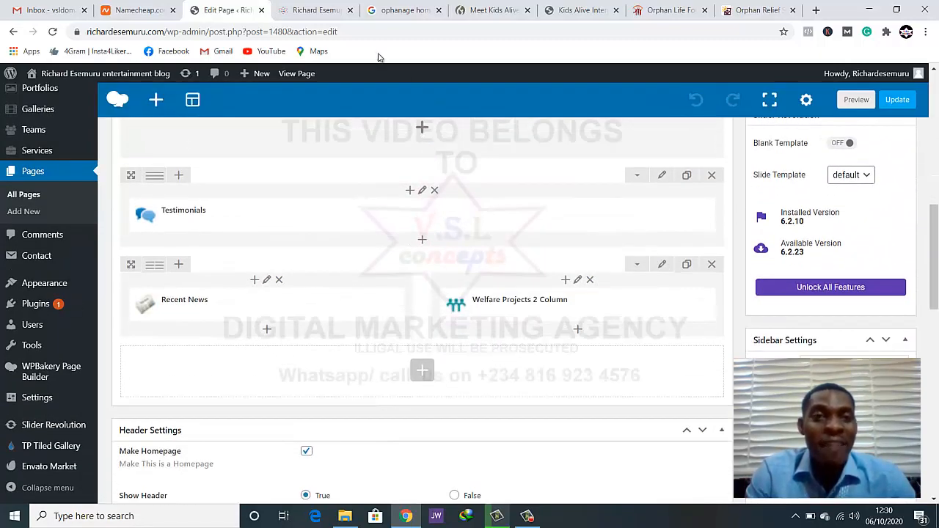
Compare the live homepage, from its Caring for Orphans banner down to the footer, with the elements in the page editor
click(317, 10)
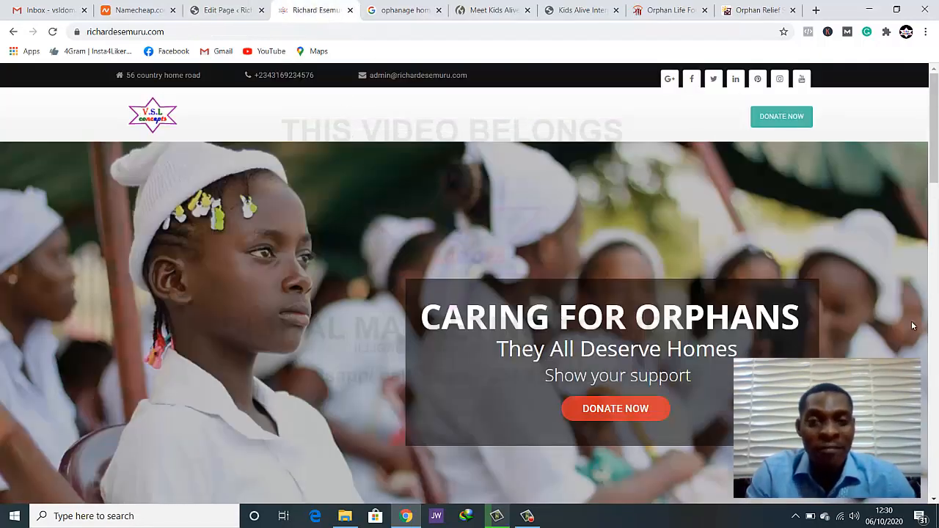
scroll(913, 326, down, 6)
scroll(913, 325, up, 6)
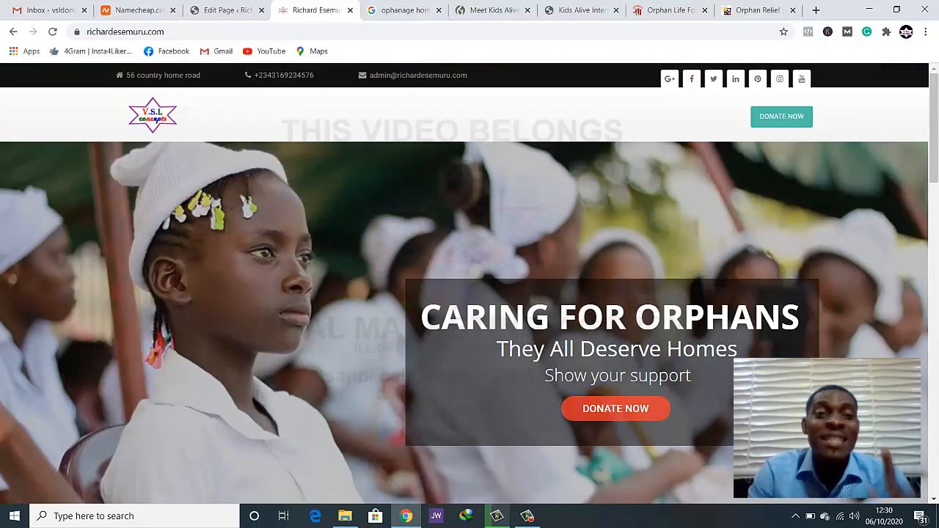
click(223, 10)
scroll(396, 262, up, 6)
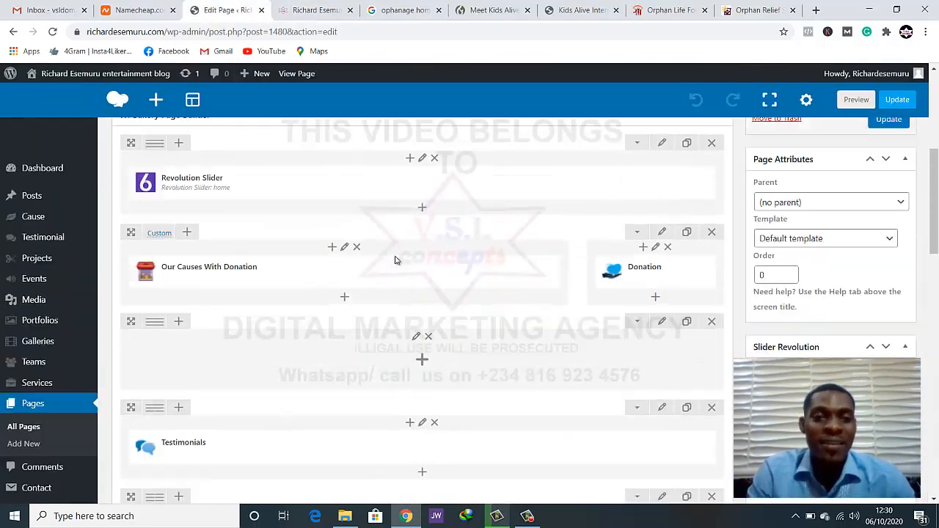
scroll(396, 262, up, 1)
click(308, 10)
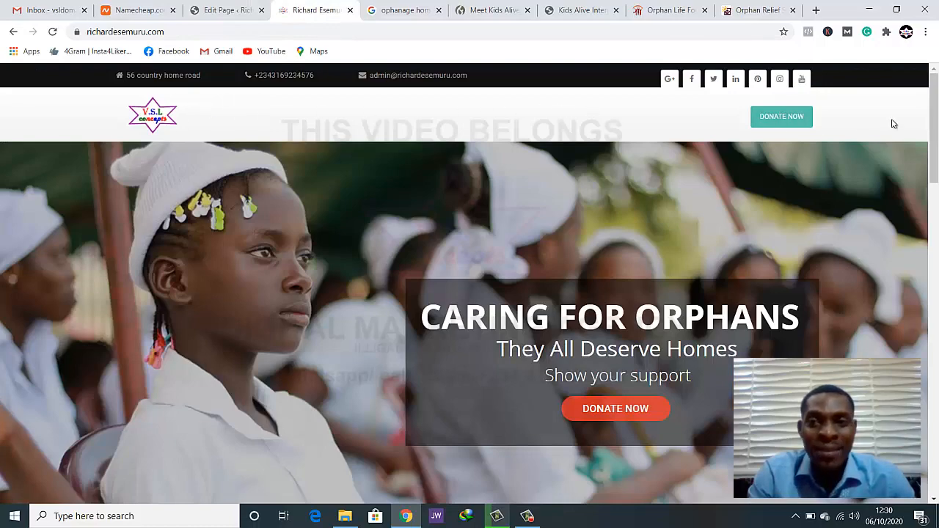
scroll(62, 273, down, 20)
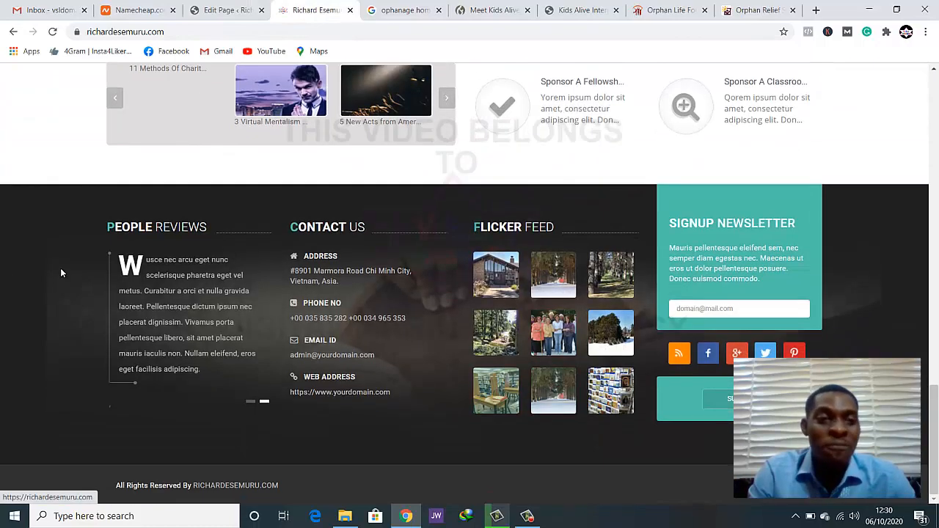
Compare the Revolution Slider element in the HOME SIMPLE 1 editor with the Caring for Orphans banner on the live homepage
click(229, 10)
scroll(331, 193, down, 2)
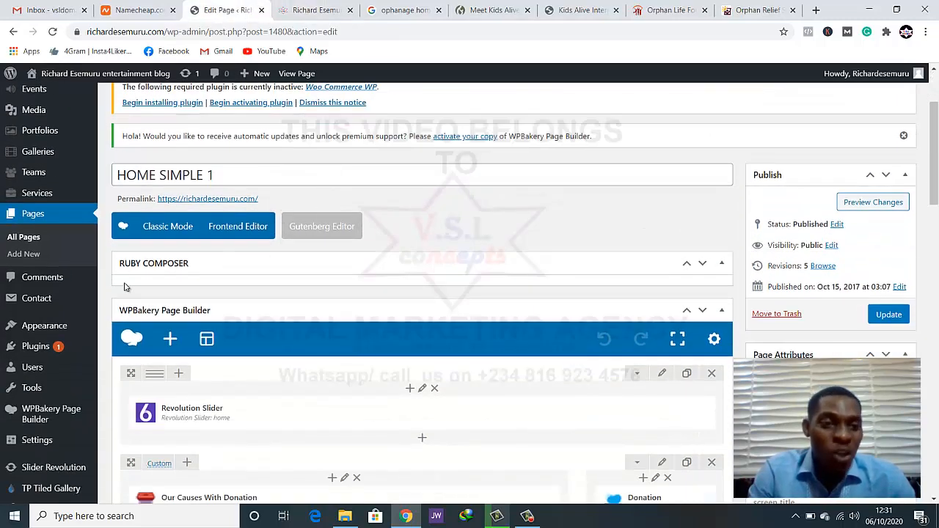
scroll(125, 287, down, 1)
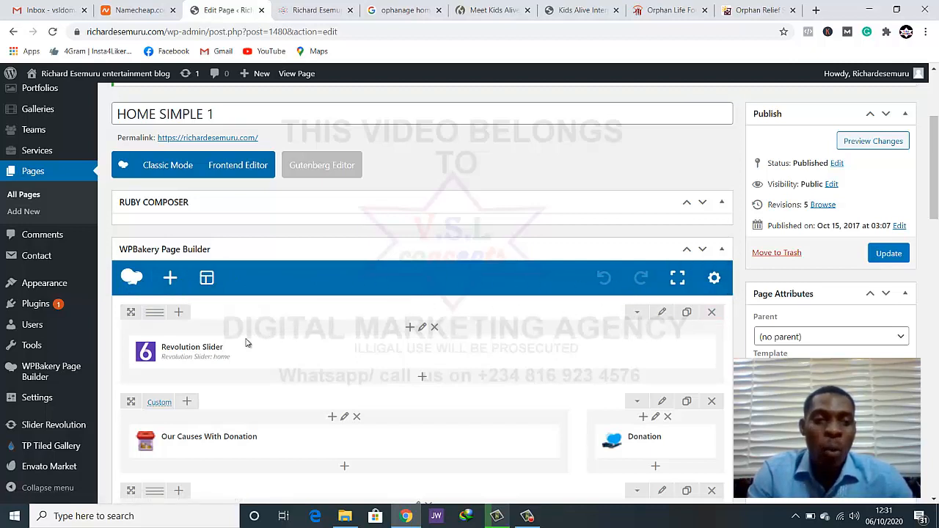
mouse_move(187, 358)
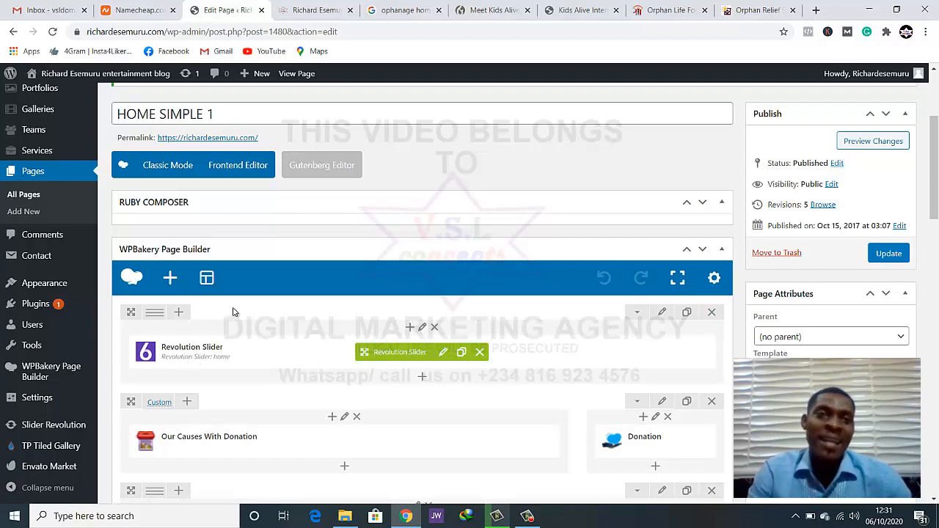
click(315, 9)
scroll(396, 301, up, 10)
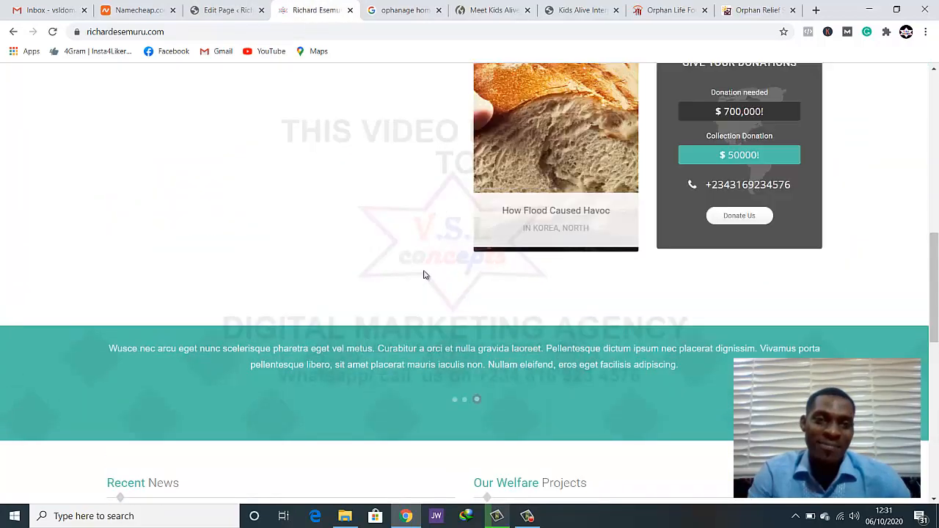
scroll(423, 272, up, 8)
scroll(398, 262, down, 3)
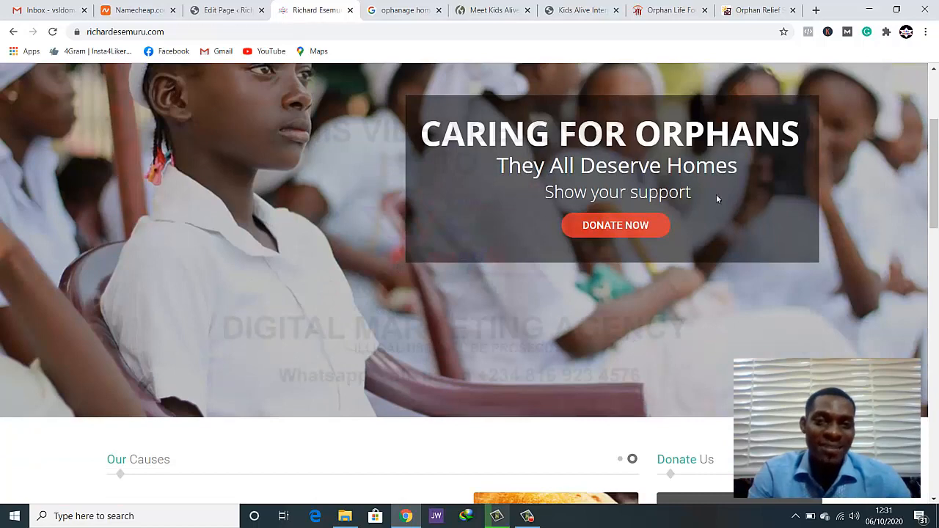
click(227, 9)
scroll(345, 268, down, 2)
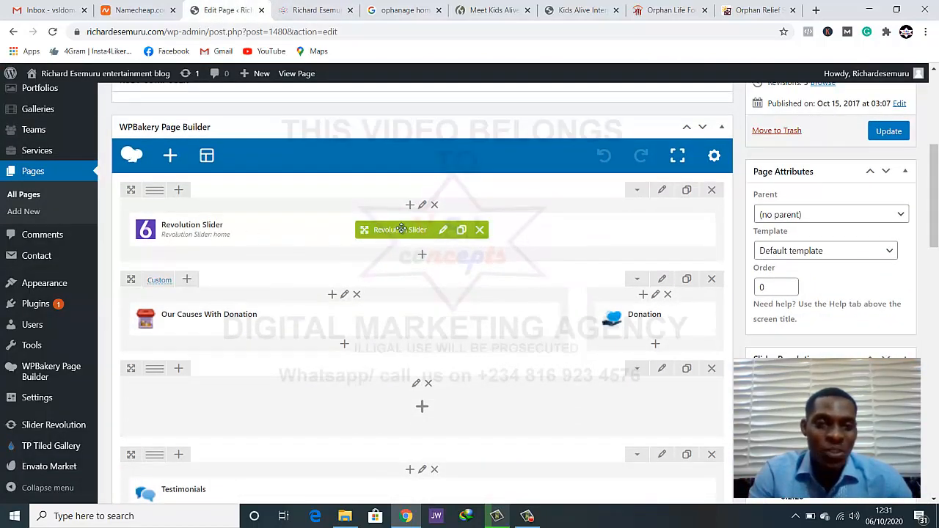
click(315, 11)
scroll(463, 325, down, 1)
scroll(460, 325, up, 2)
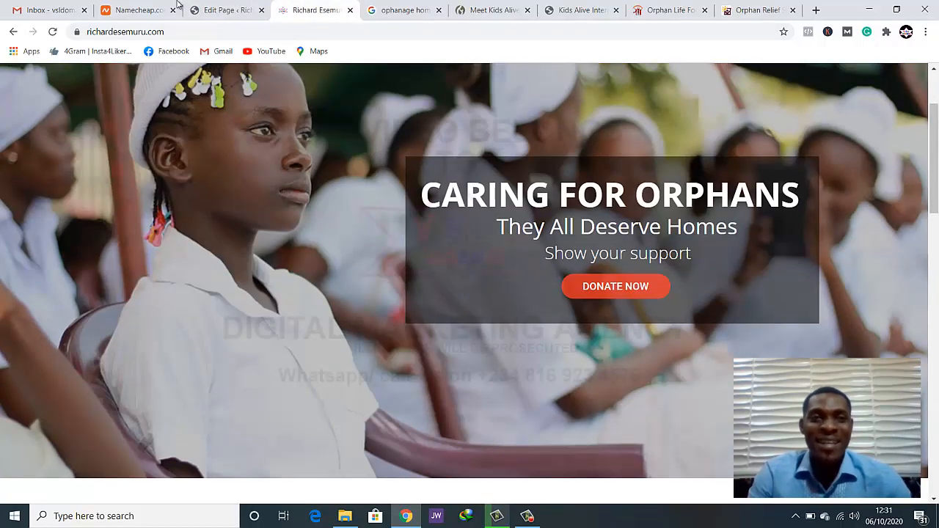
Match the Our Causes With Donation and Donation elements in the editor to the Our Causes and Donate Us sections of the live homepage
click(213, 11)
scroll(293, 213, down, 2)
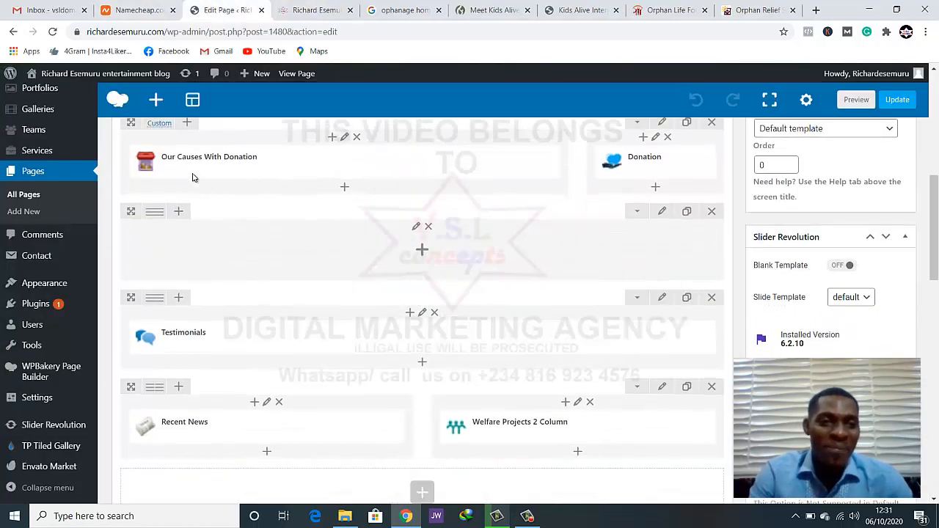
scroll(193, 177, up, 1)
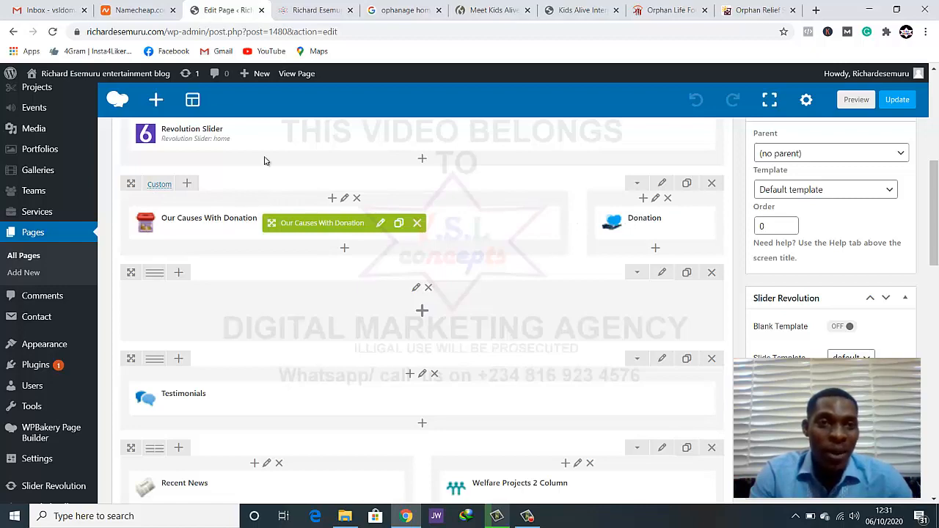
click(316, 10)
scroll(279, 183, down, 8)
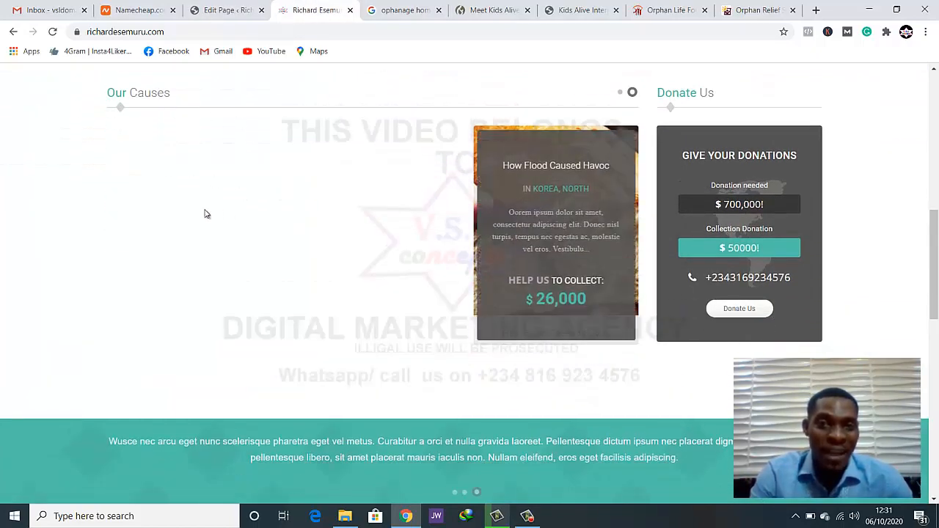
click(220, 10)
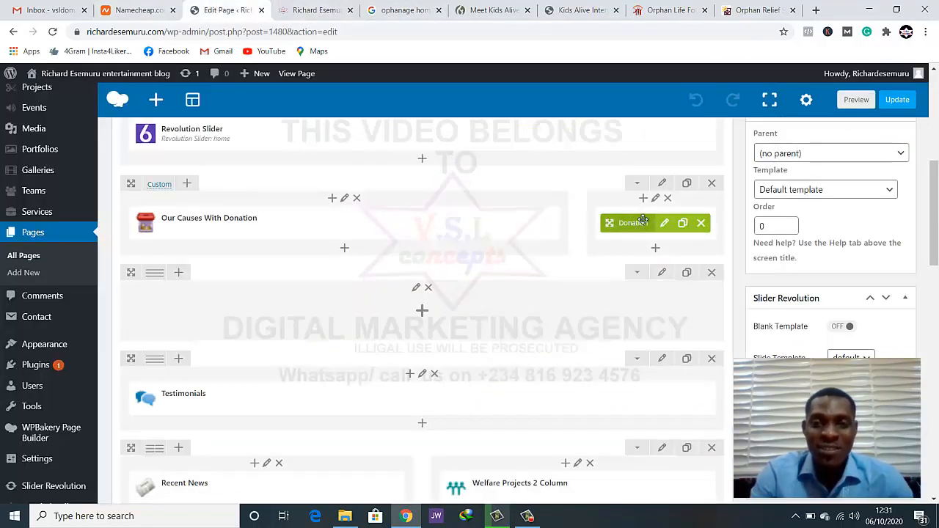
click(315, 10)
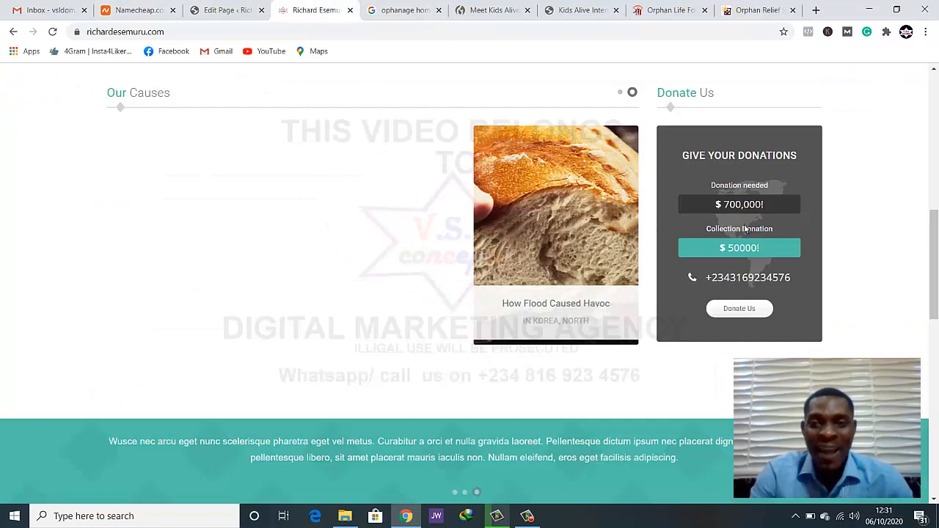
click(235, 10)
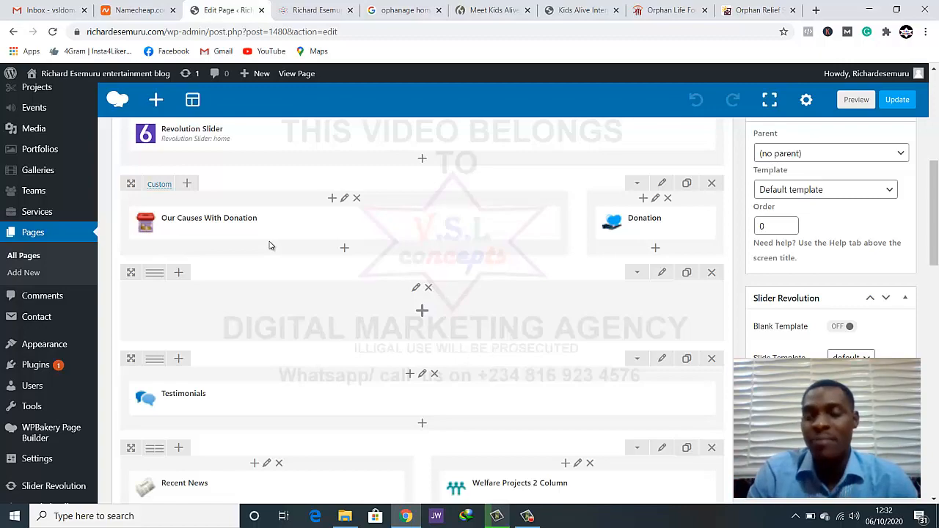
Review the live homepage from its header to Our Causes, and examine the Revolution Slider element and the rows below it in the page builder
scroll(239, 249, up, 5)
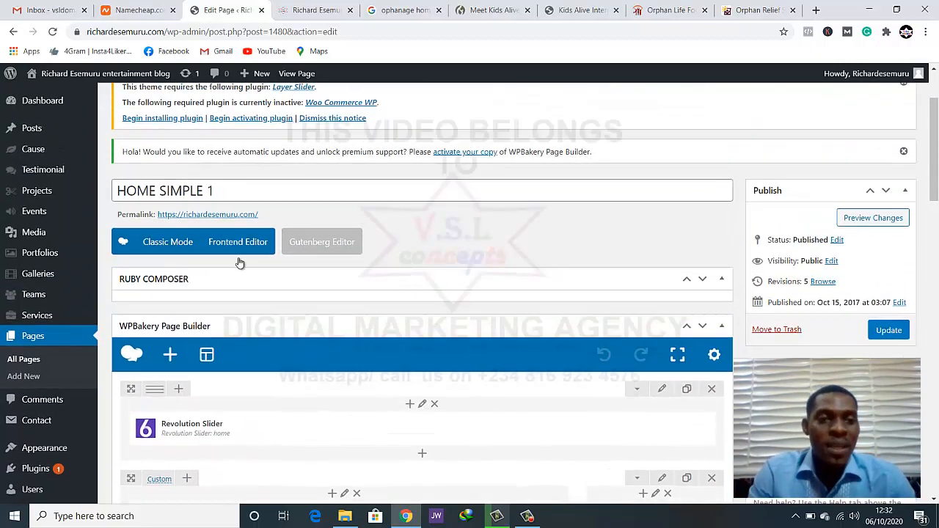
key(ctrl+Tab)
scroll(222, 195, up, 5)
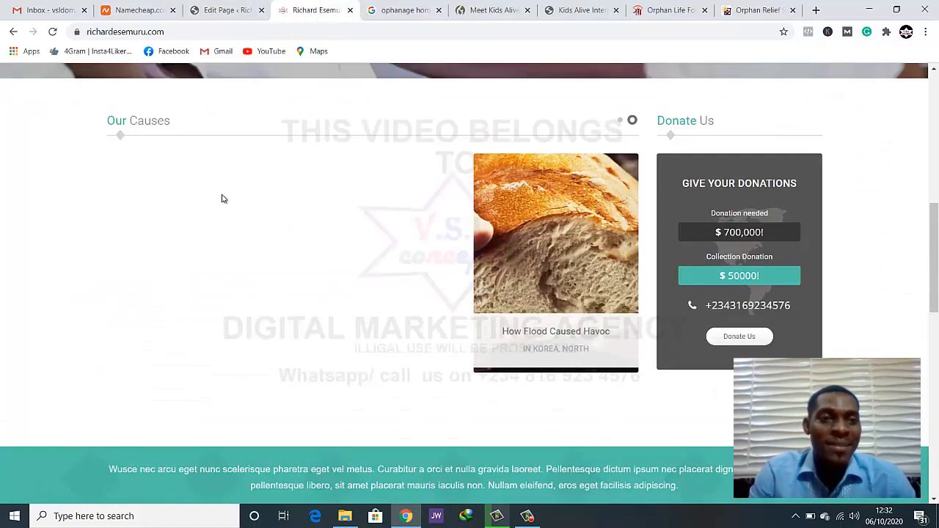
scroll(222, 196, up, 2)
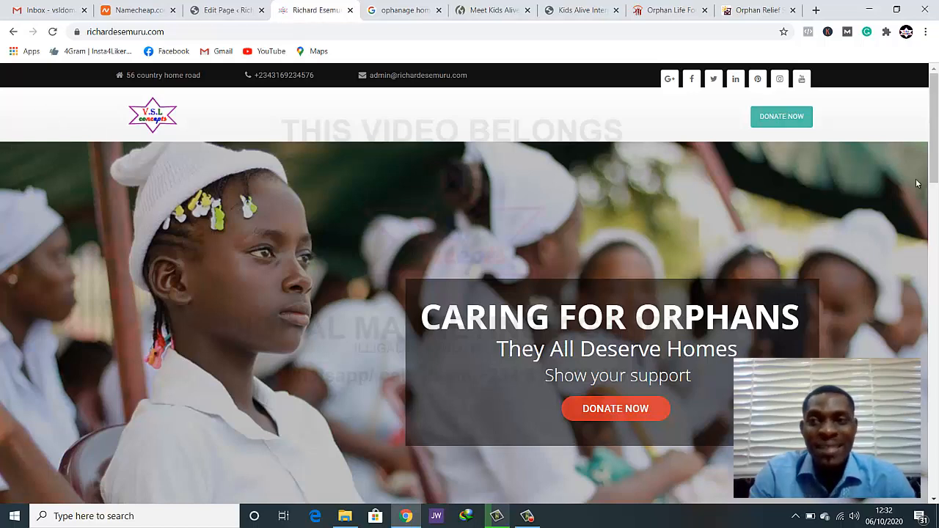
scroll(938, 307, down, 3)
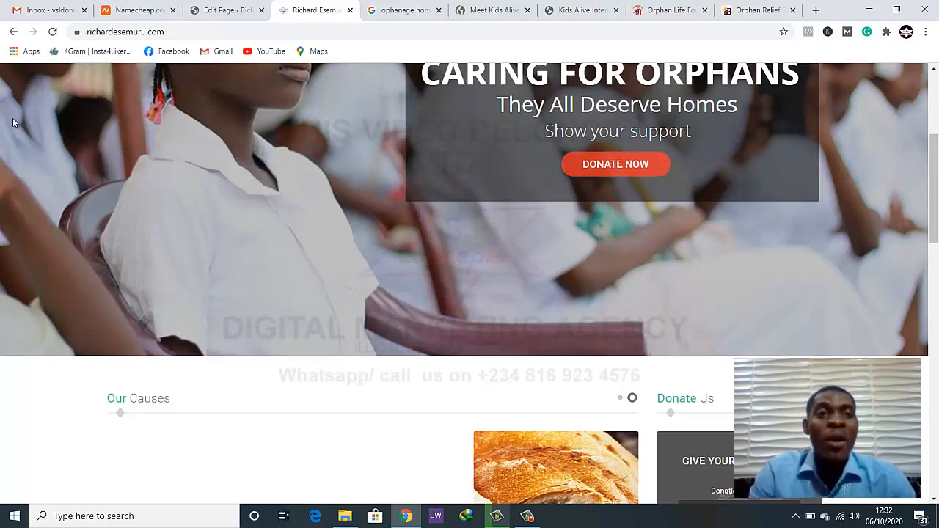
scroll(14, 112, up, 2)
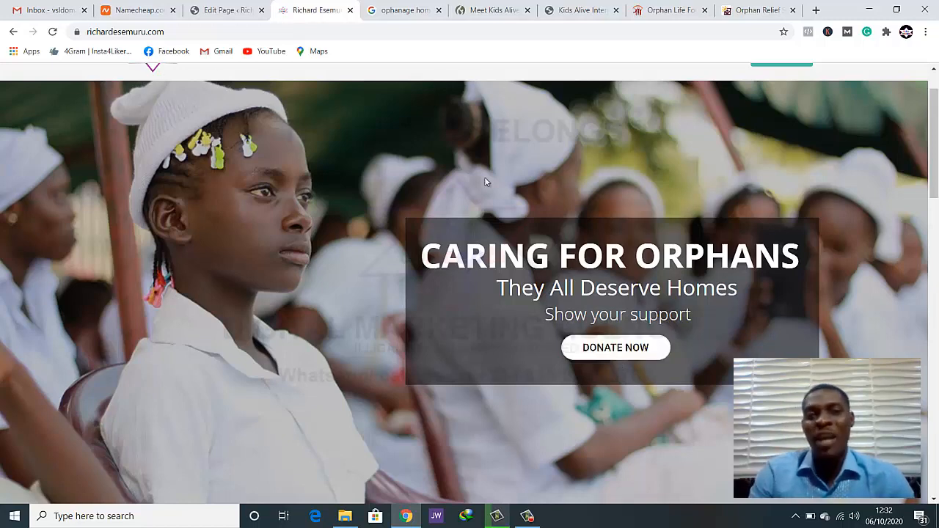
click(224, 9)
scroll(350, 231, down, 2)
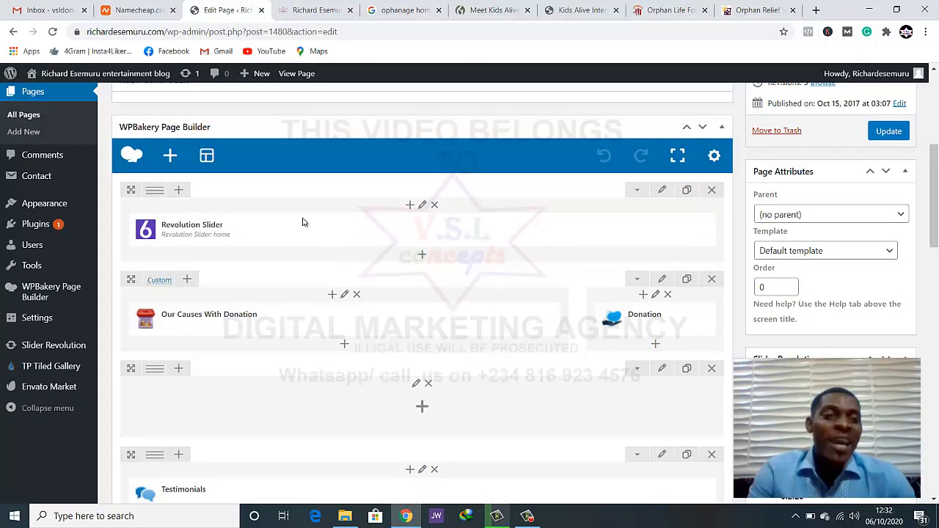
mouse_move(359, 226)
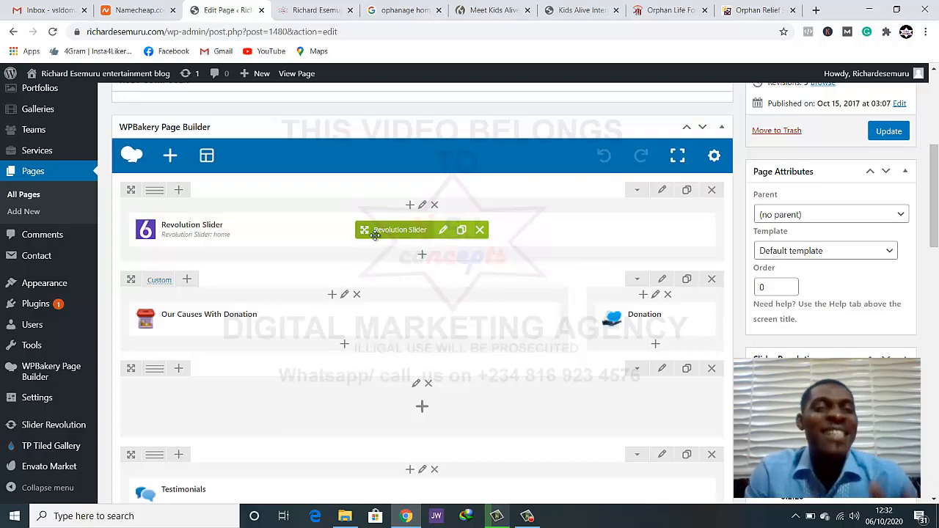
scroll(375, 240, down, 2)
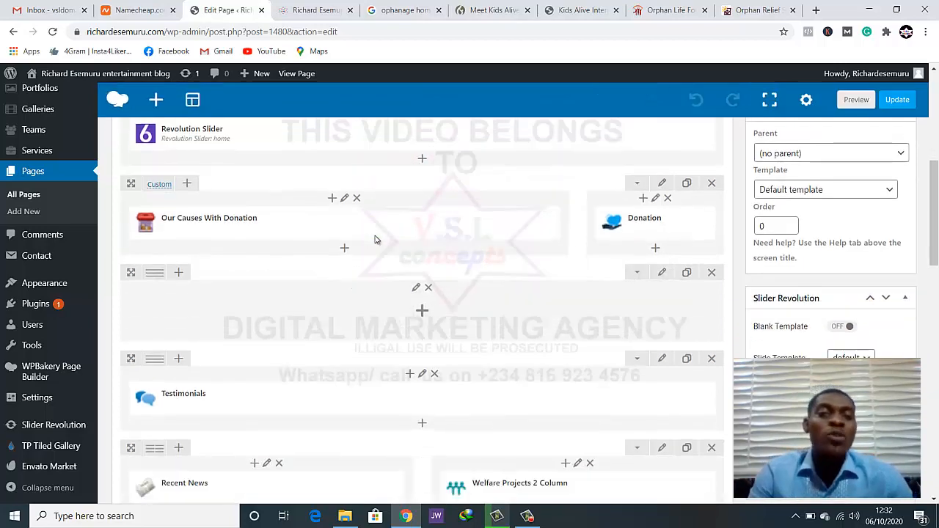
scroll(375, 237, up, 2)
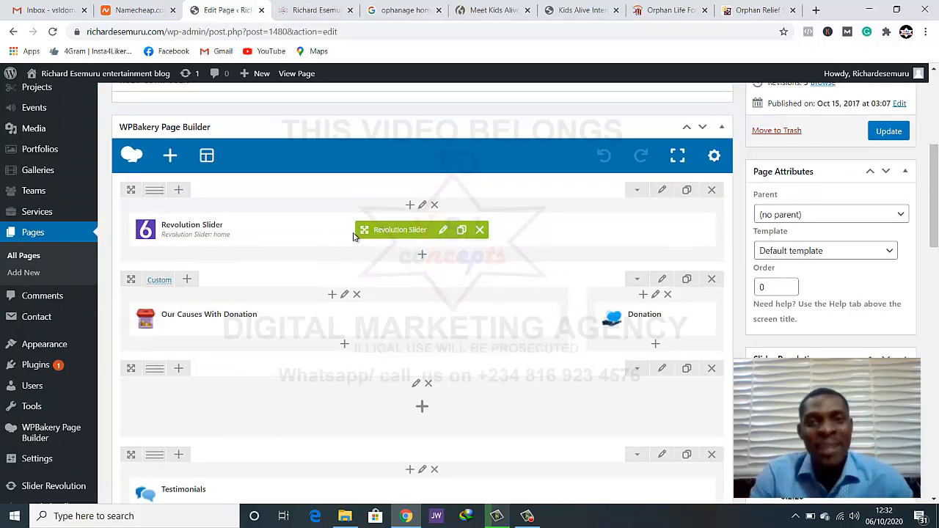
scroll(352, 236, up, 1)
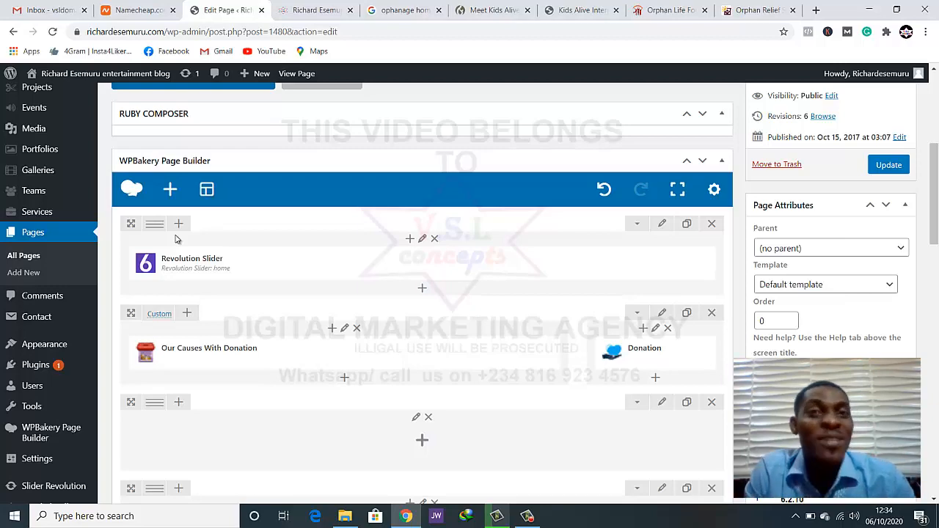
scroll(200, 239, down, 2)
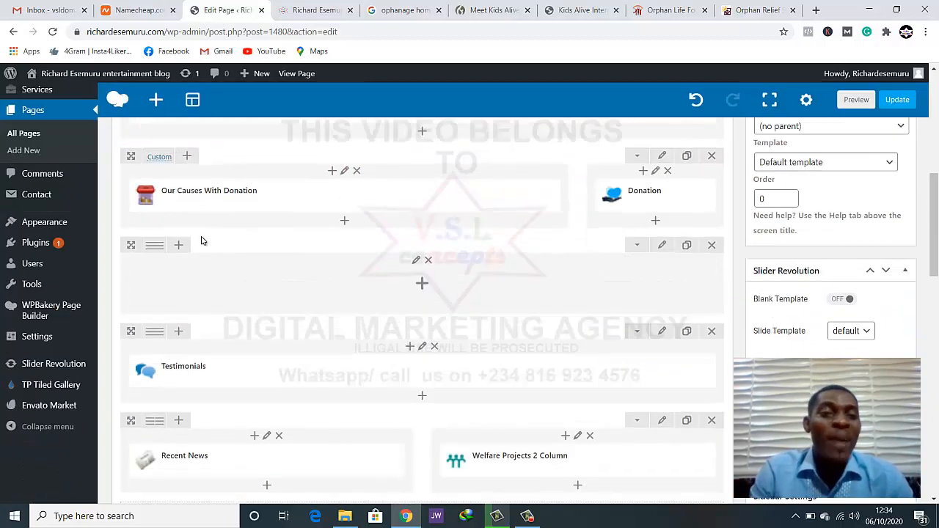
Locate the Our Causes section on the live homepage, delete the Our Causes With Donation element from HOME SIMPLE 1 and update the page
key(ctrl+Tab)
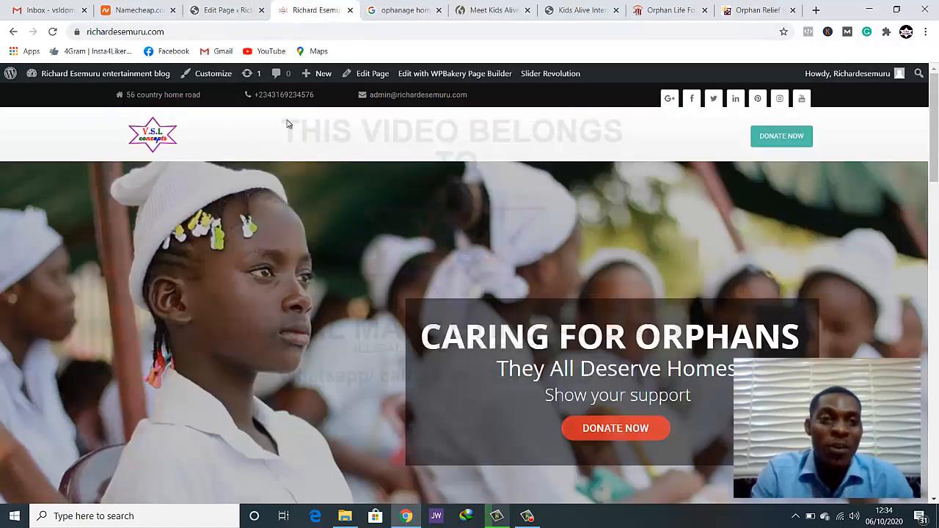
scroll(287, 138, down, 4)
scroll(287, 165, down, 1)
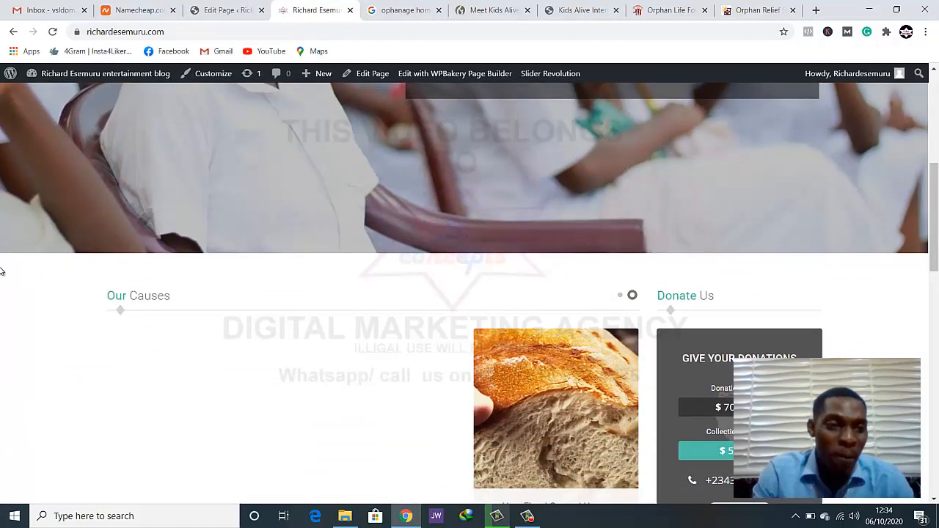
scroll(740, 274, down, 2)
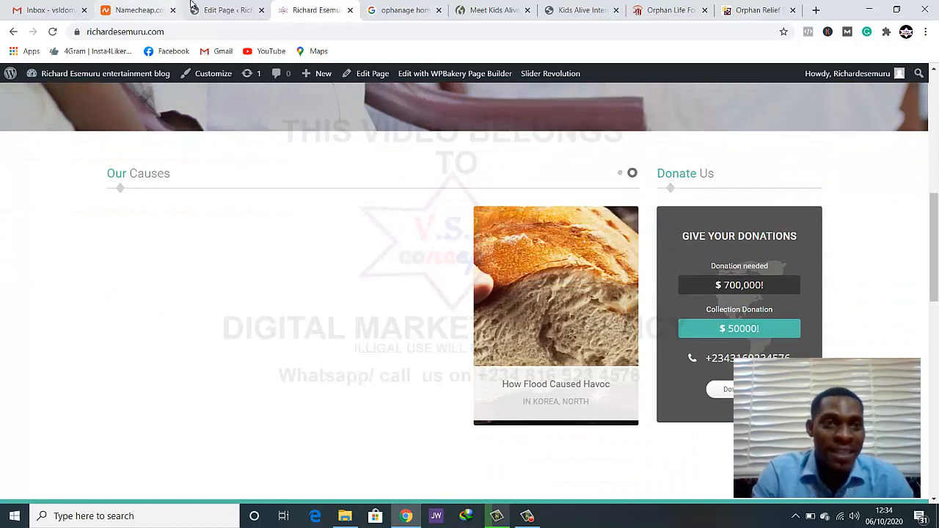
click(224, 10)
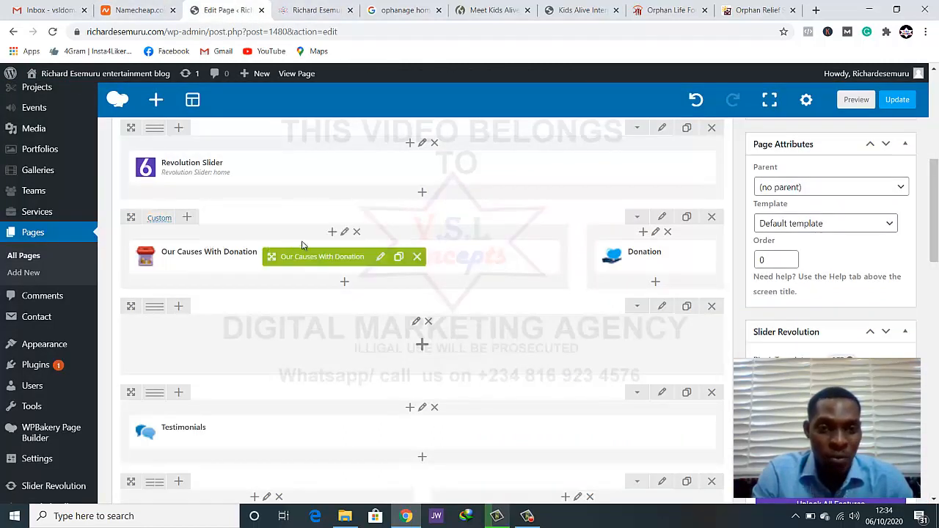
mouse_move(634, 258)
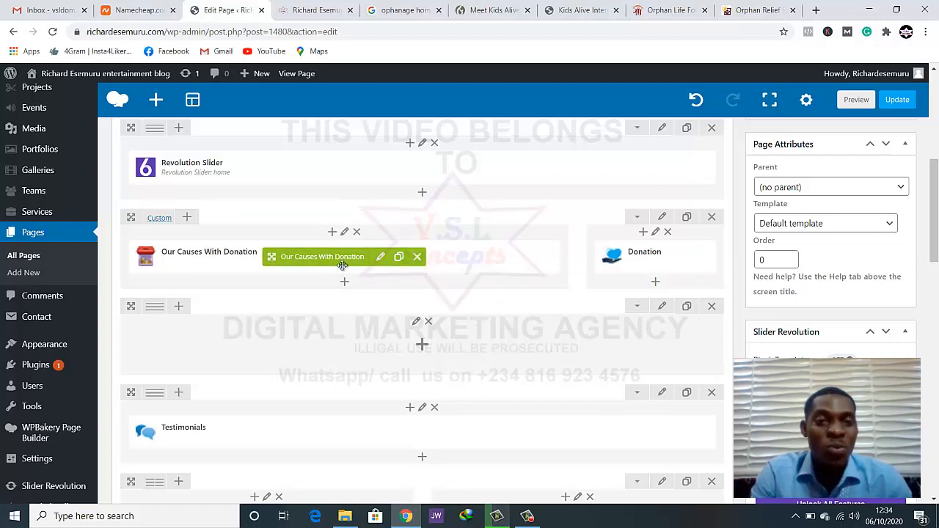
click(417, 258)
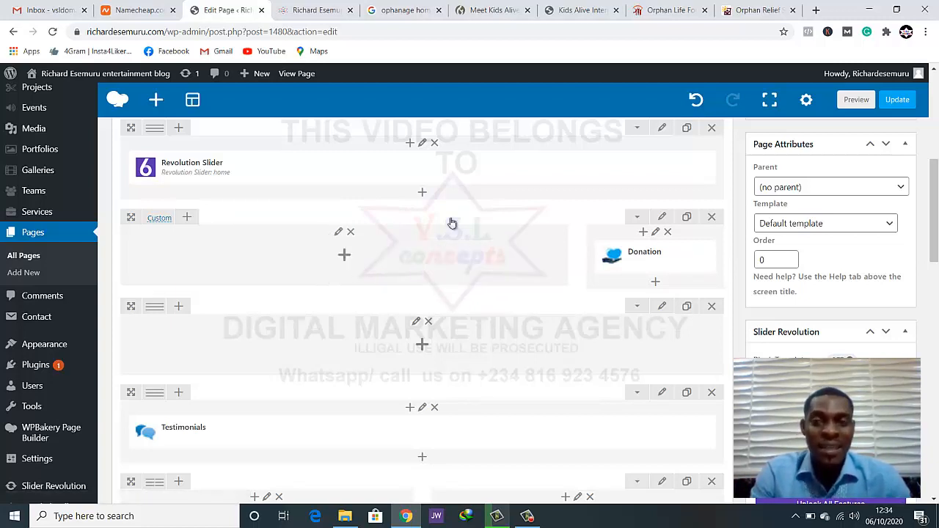
click(898, 101)
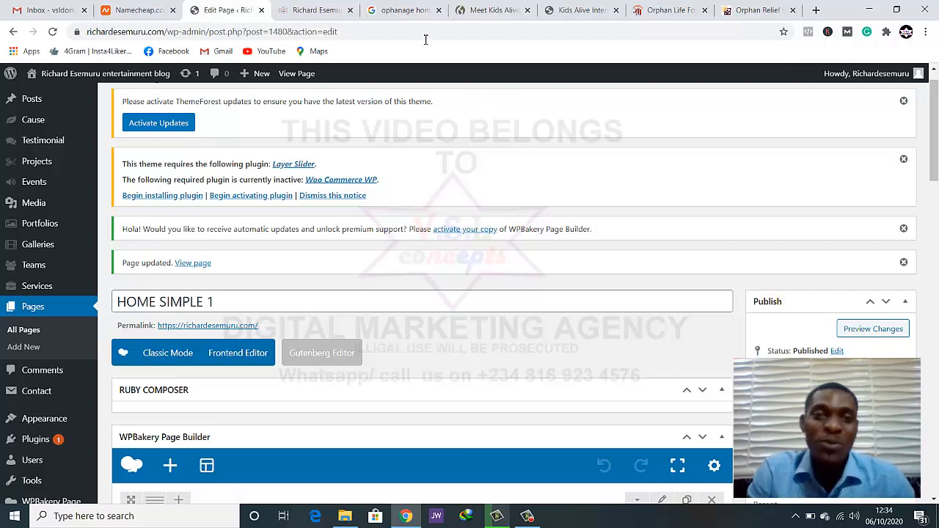
Check the Our Causes area on the live homepage and return to the empty column beside the Donation element in the page builder
click(314, 10)
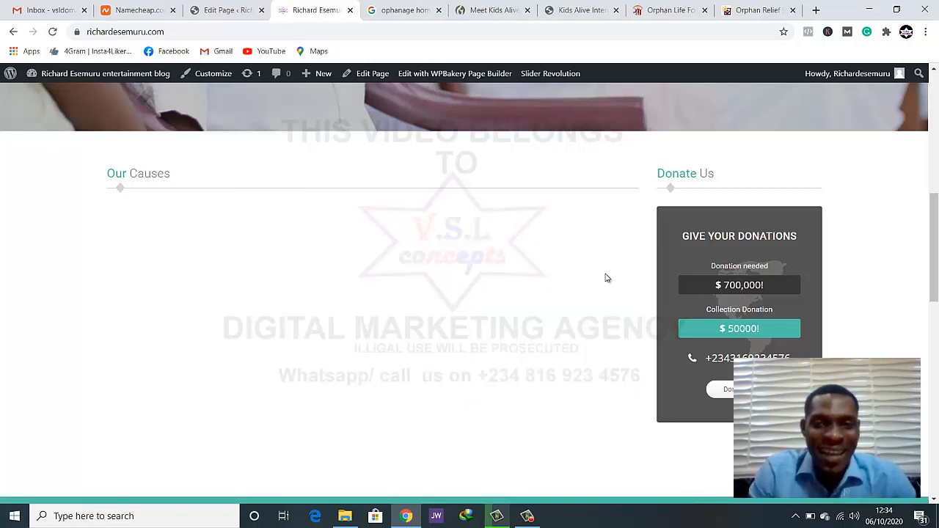
scroll(424, 228, up, 1)
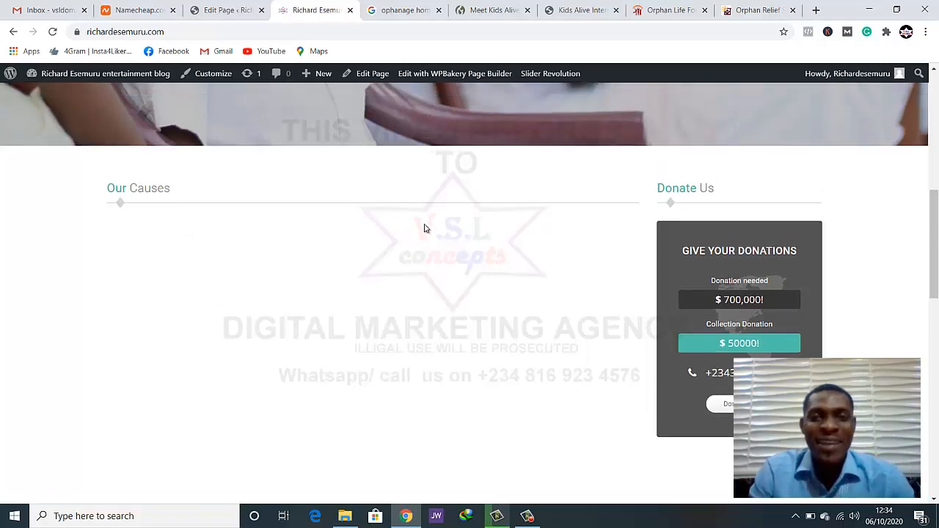
click(229, 10)
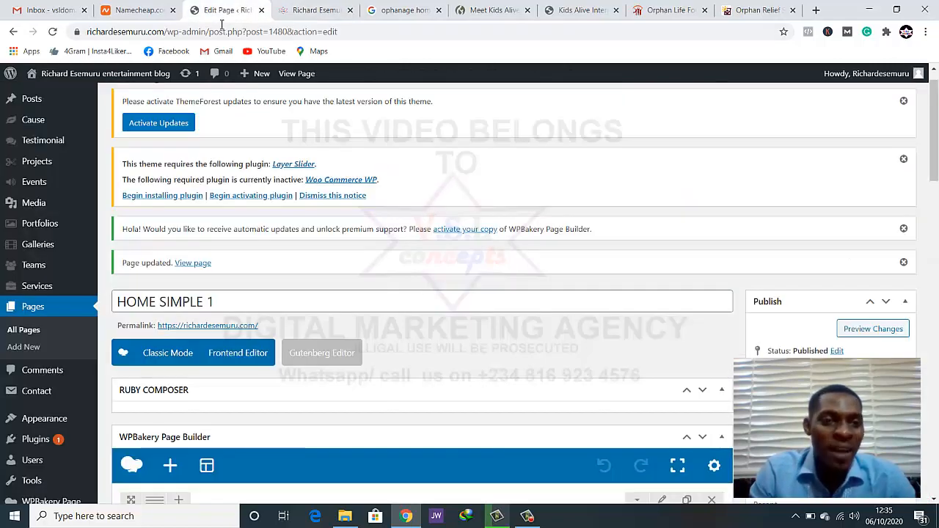
scroll(277, 216, down, 3)
scroll(277, 216, down, 3)
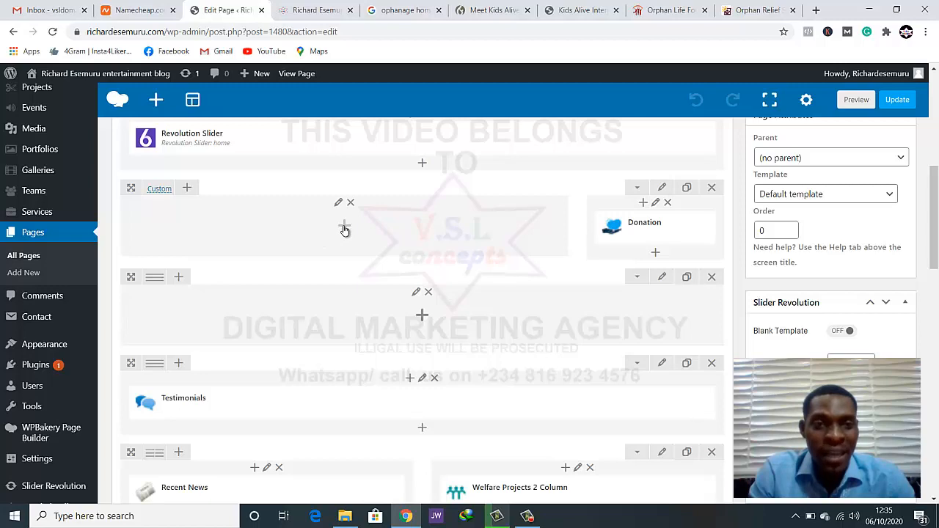
Add a Text Block to the empty column beside Donation and replace its placeholder with the Orphan Relief paragraph from the Orphan's Hope site
click(344, 227)
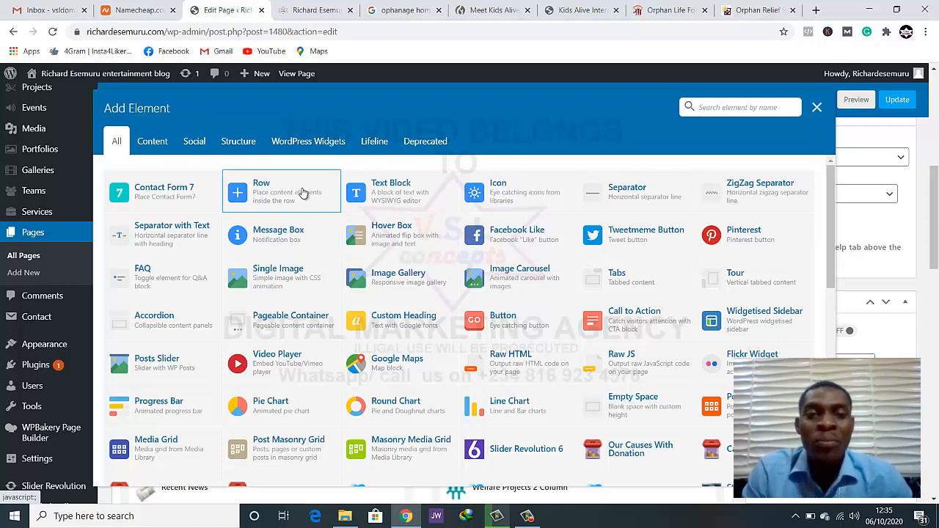
click(400, 183)
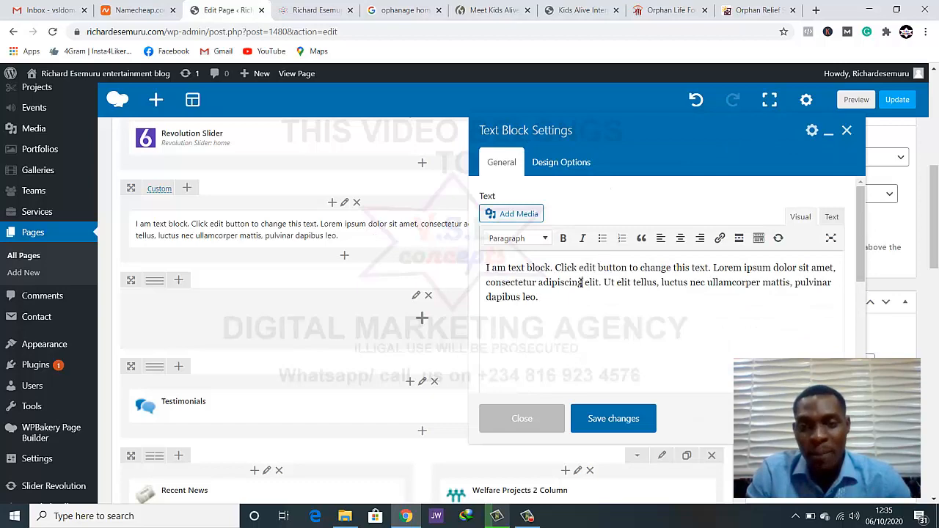
click(748, 10)
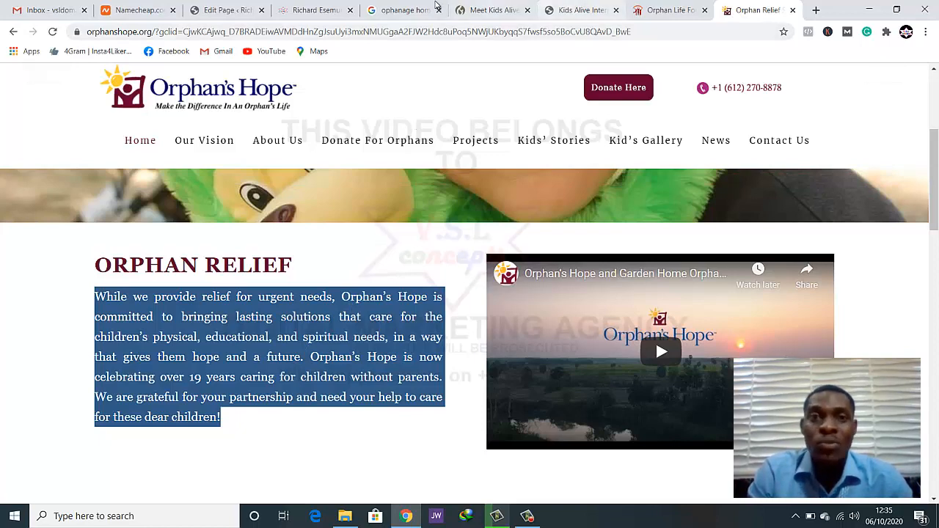
click(400, 10)
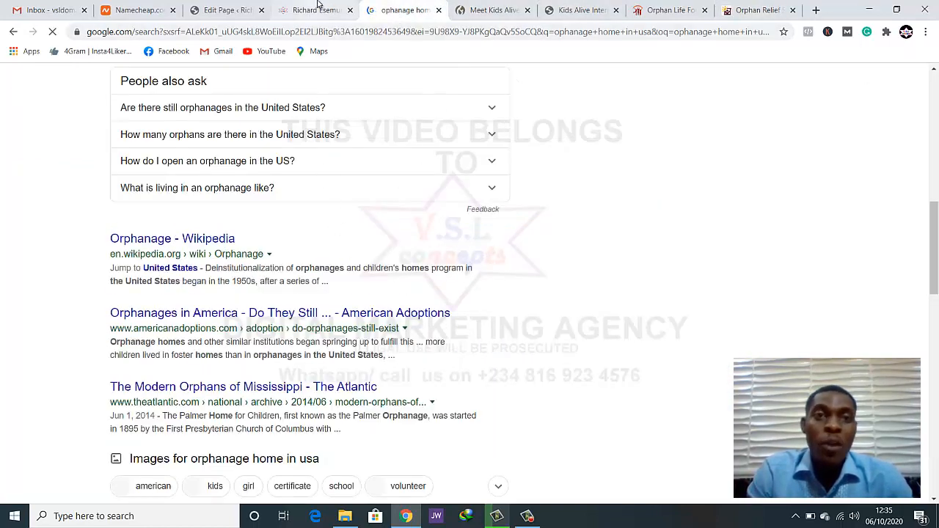
click(320, 9)
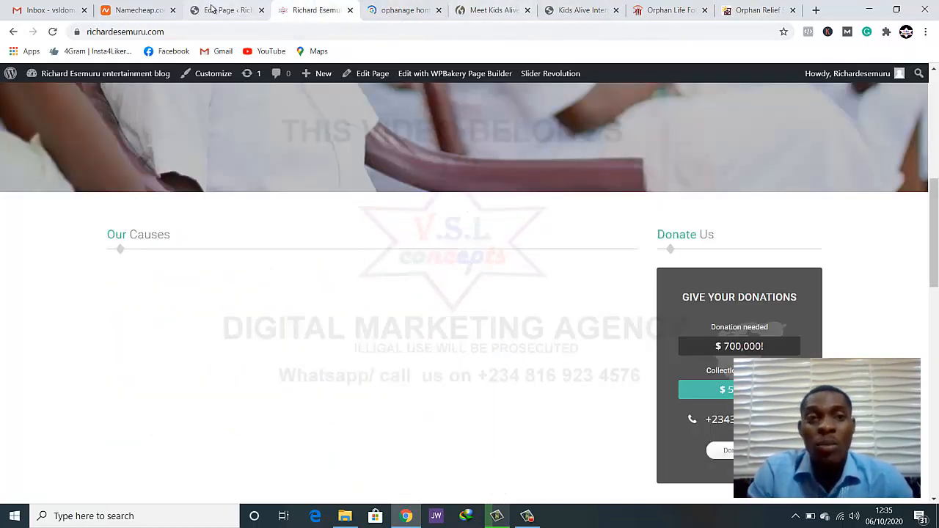
click(224, 10)
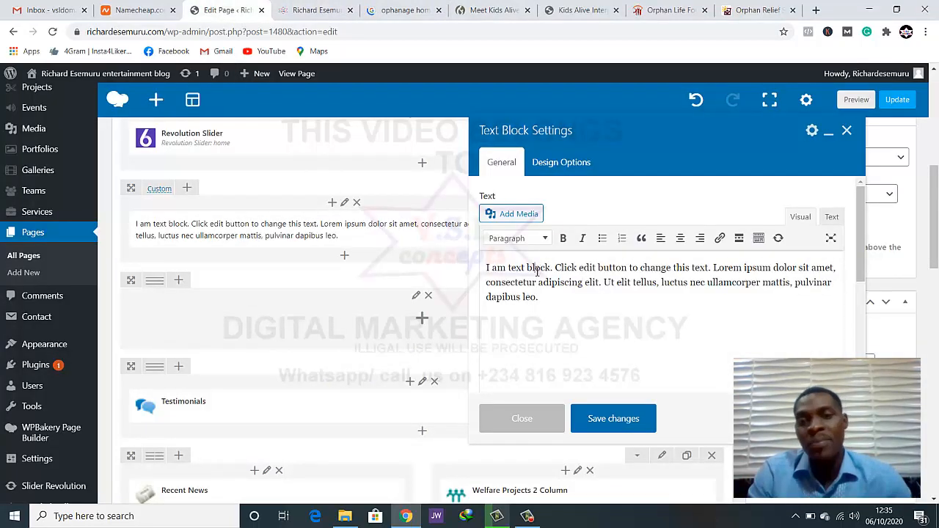
key(ctrl+a)
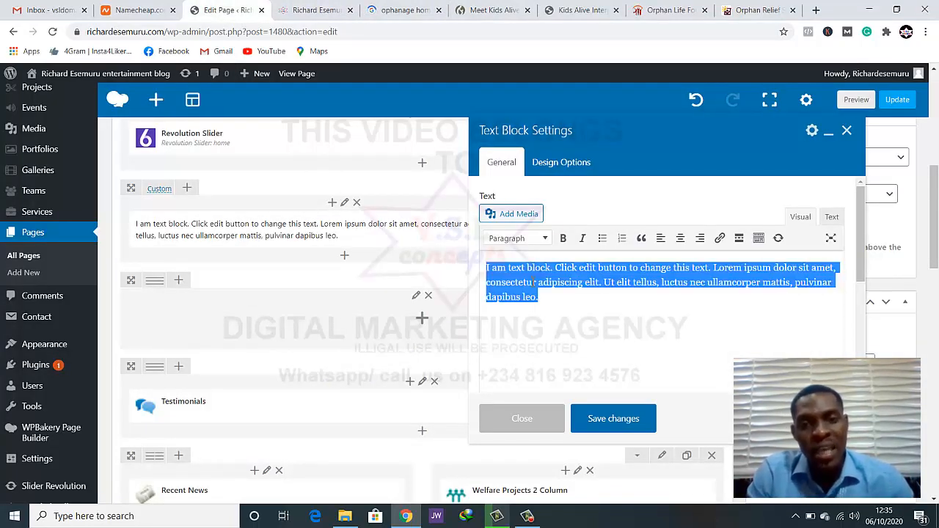
text(While we provide relief for urgent needs, Orphan’s Hope is committed to bringing lasting solutions that care for the children’s physical, educational, and spiritual needs, in a way that gives them hope and a future. Orphan’s Hope is now celebrating over 19 years caring for children without parents. We are grateful for your partnership and need your help to care for these dear children!)
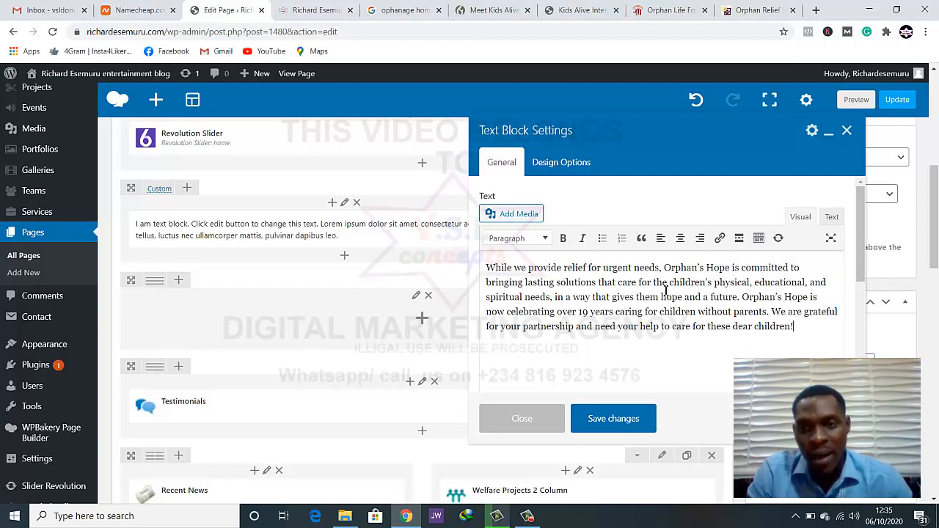
Center-align the pasted paragraph and save the Text Block settings
drag(800, 325, 487, 263)
click(490, 264)
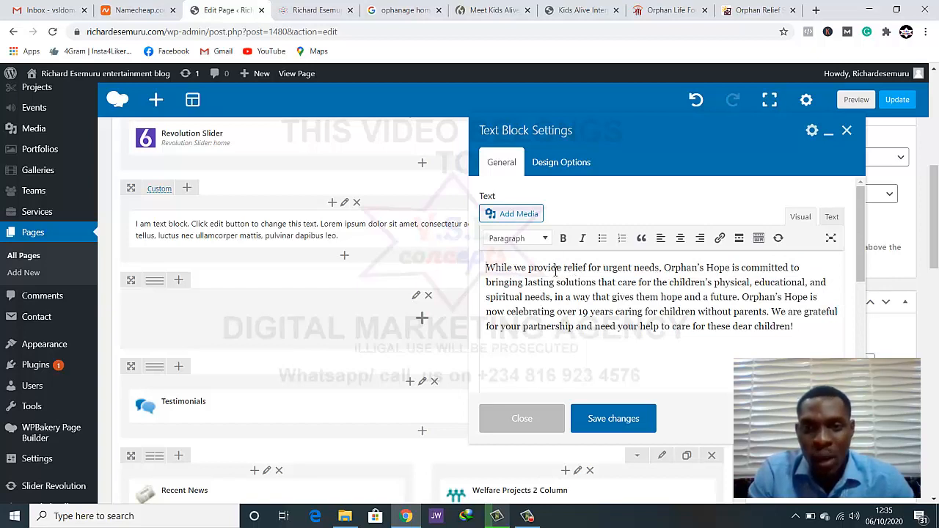
click(679, 241)
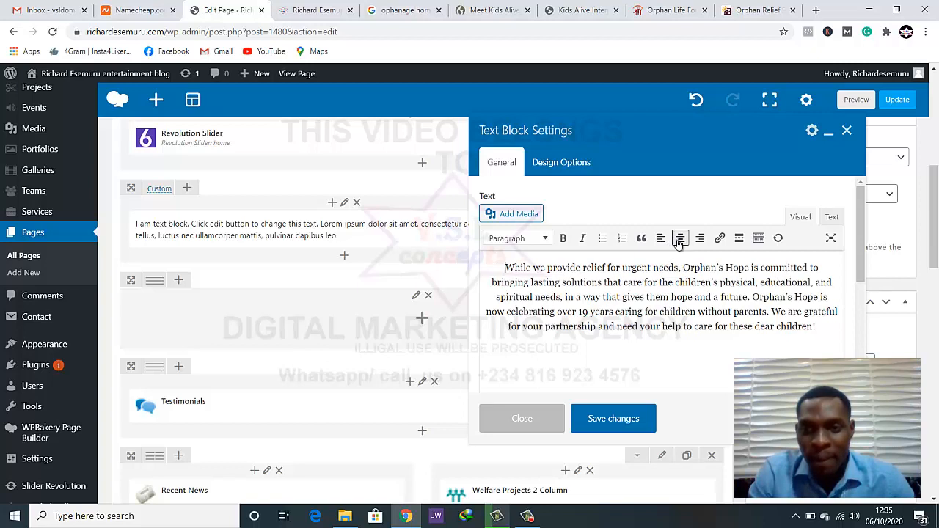
click(622, 425)
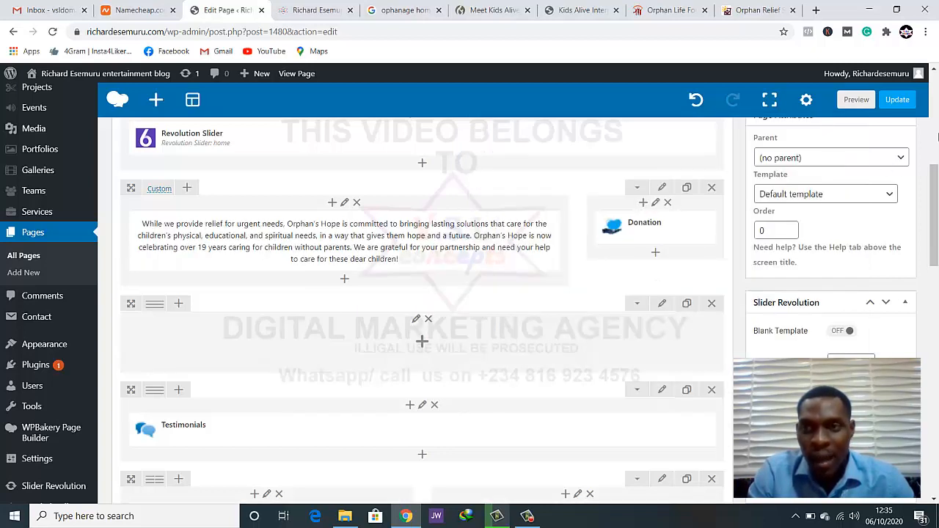
Update the page and reload the live homepage to check the text under Our Causes
click(897, 99)
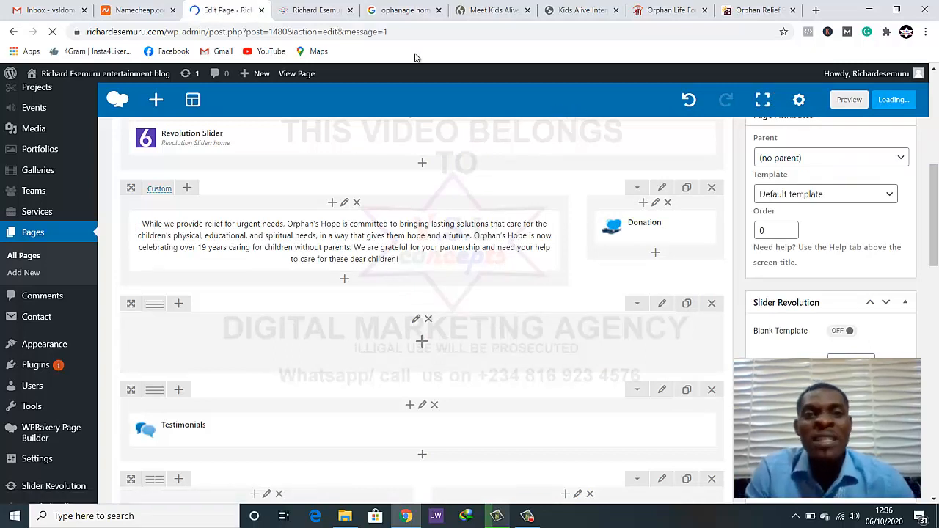
click(315, 11)
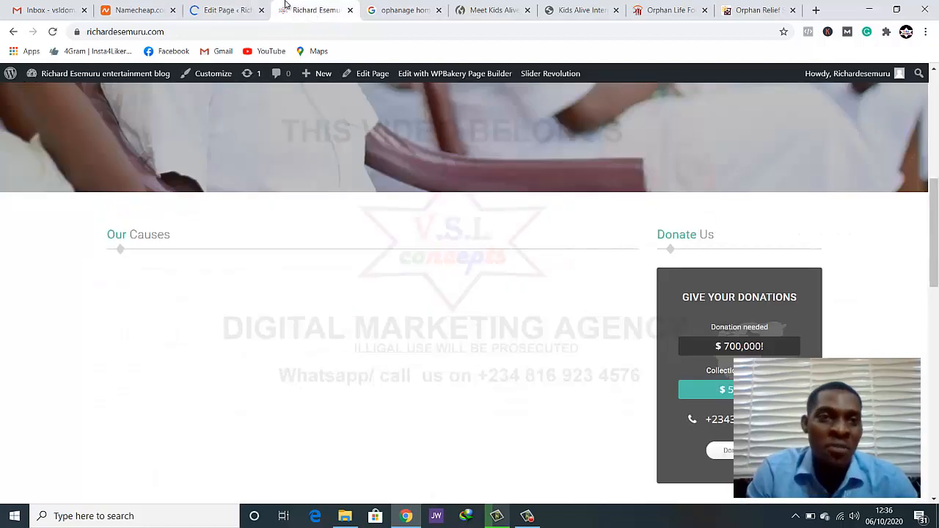
click(53, 32)
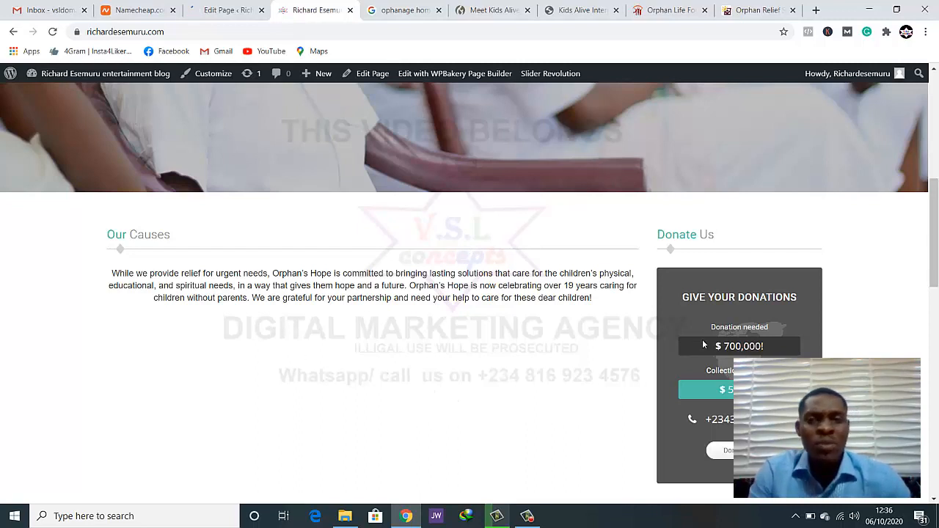
Back in the HOME SIMPLE 1 editor, set the row holding the text block and Donation to a 1/3 + 1/3 + 1/3 layout
click(266, 8)
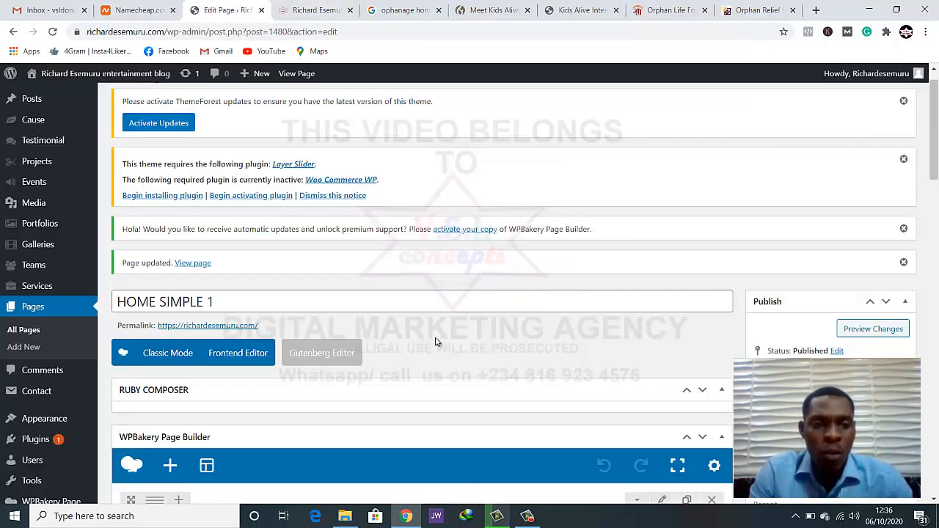
scroll(435, 341, down, 10)
scroll(364, 327, up, 4)
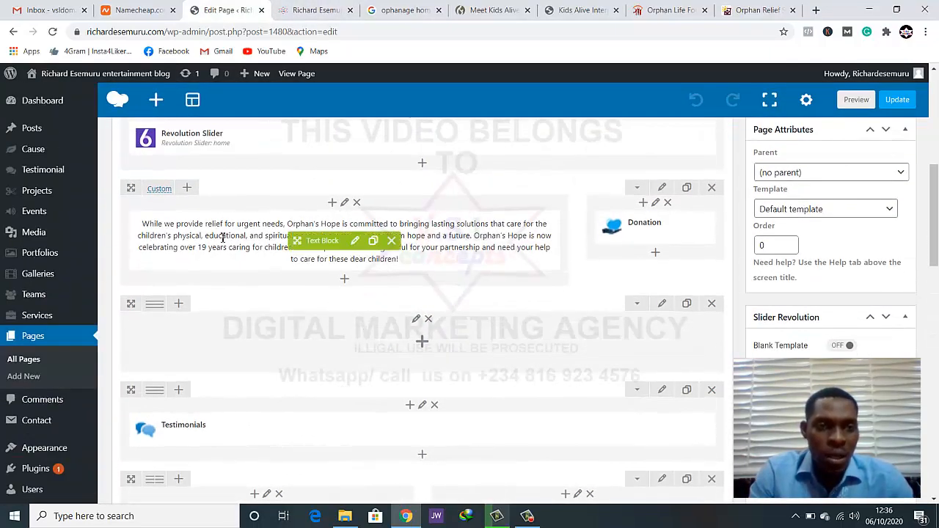
mouse_move(156, 190)
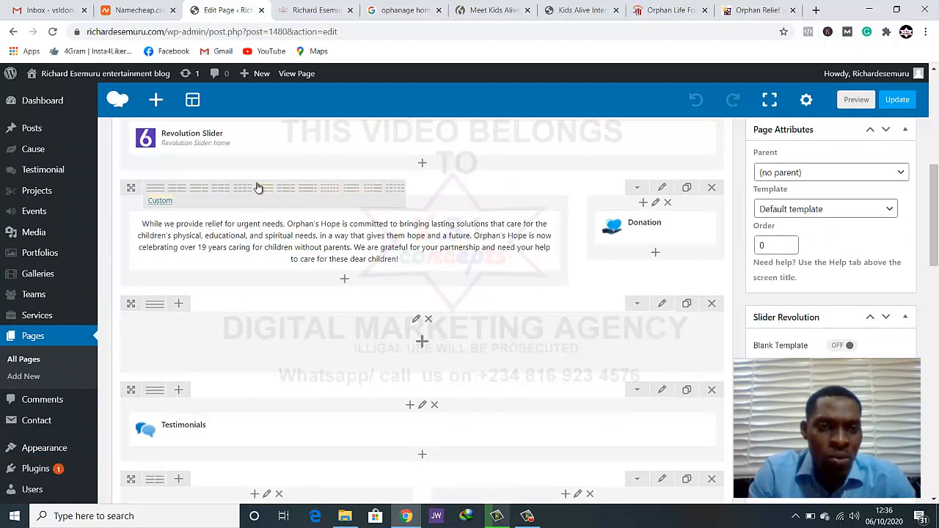
click(218, 190)
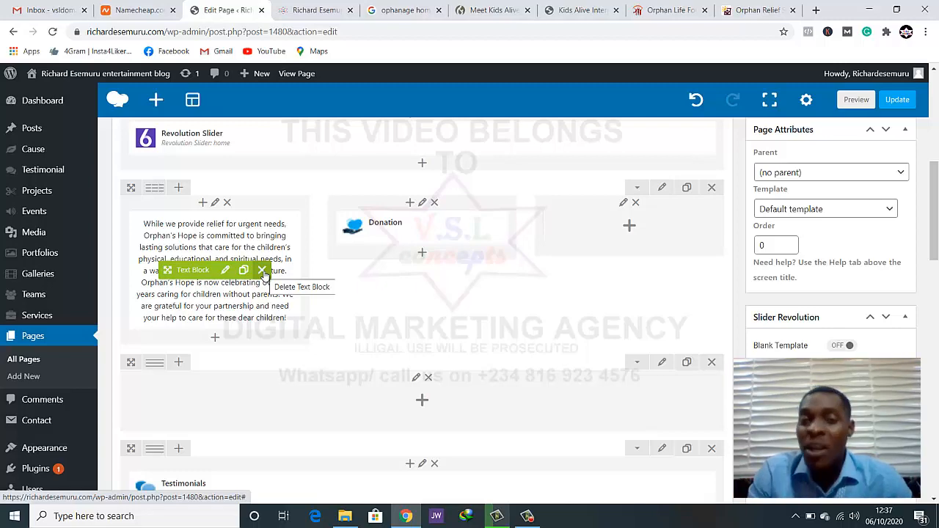
Move the Donation element to the row's third column and the text block to its middle column
scroll(265, 274, up, 1)
scroll(264, 274, down, 2)
scroll(267, 272, up, 1)
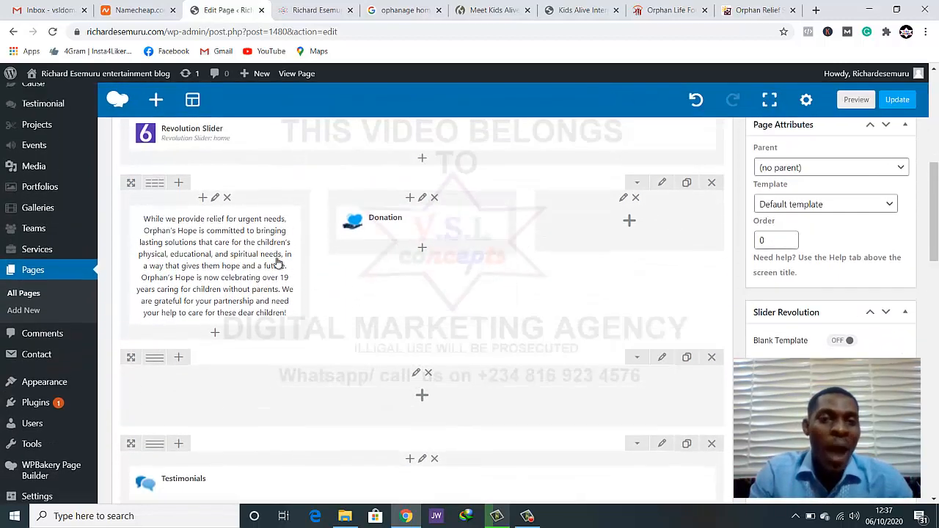
mouse_move(400, 228)
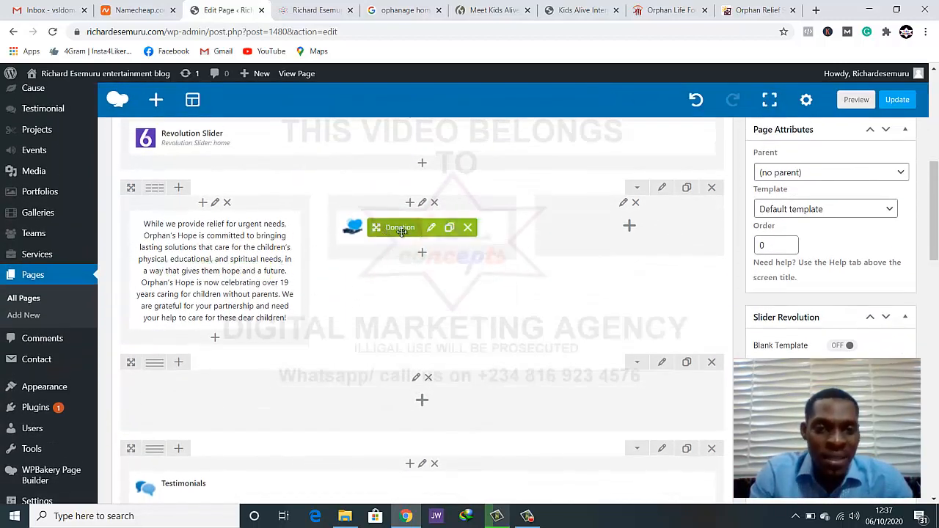
drag(402, 230, 623, 228)
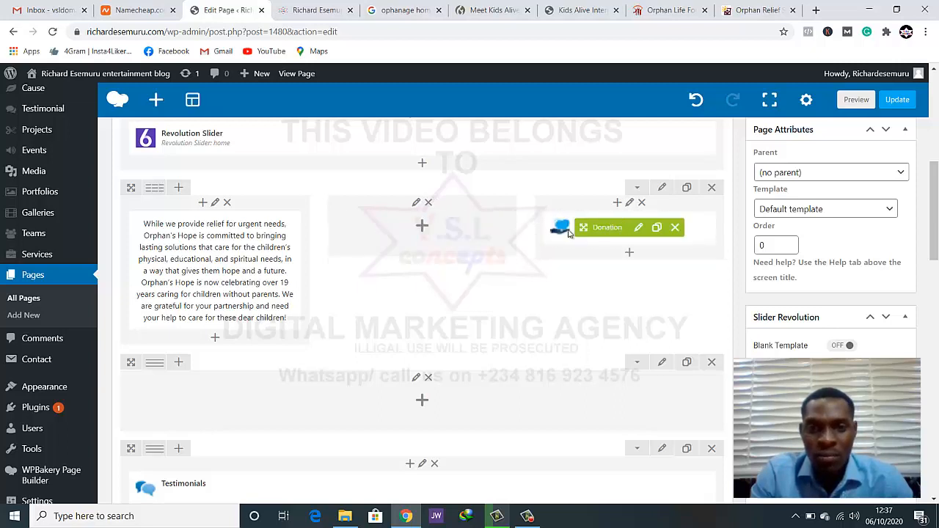
mouse_move(185, 271)
drag(183, 272, 394, 237)
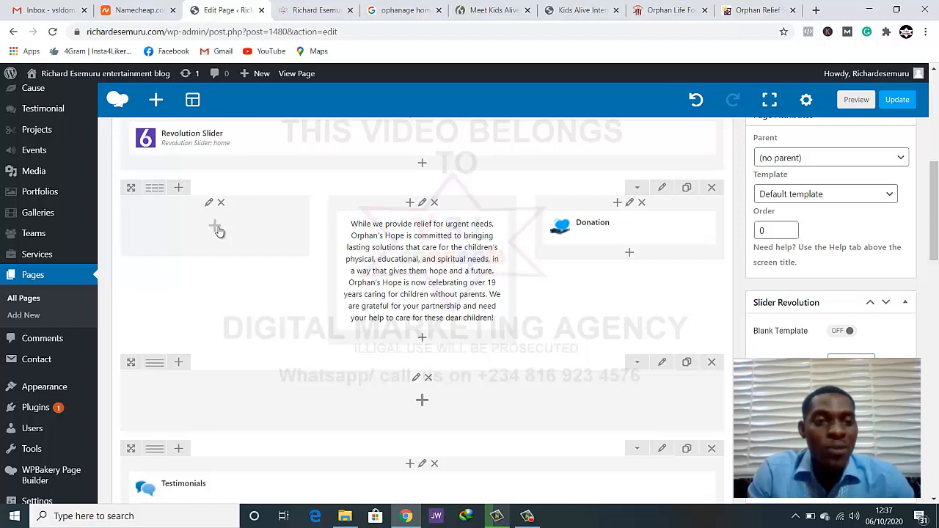
Add a Single Image element to the row's empty first column, leaving its widget title blank
click(216, 228)
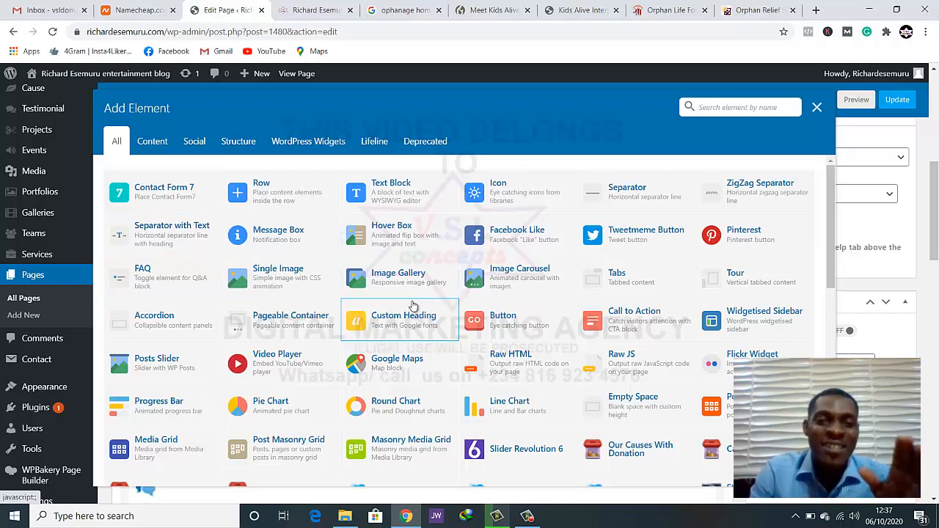
scroll(413, 307, down, 1)
scroll(414, 307, up, 1)
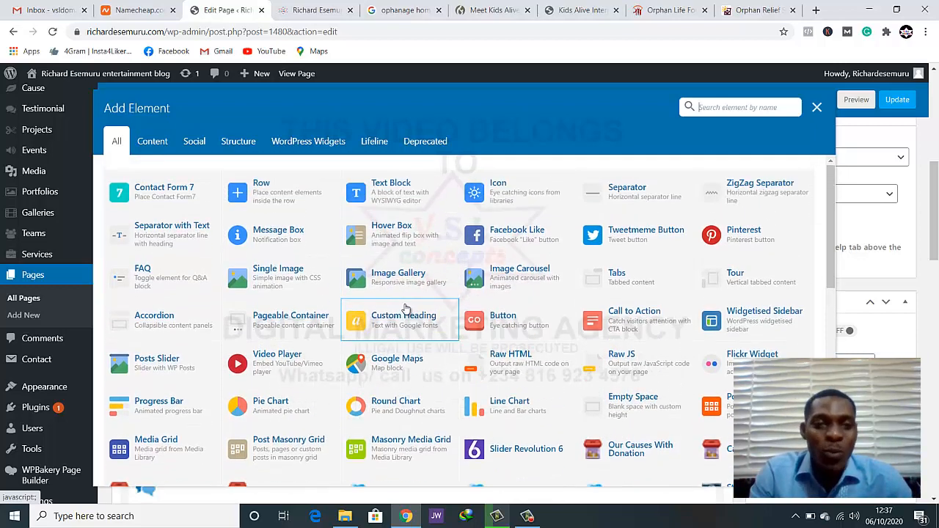
click(281, 279)
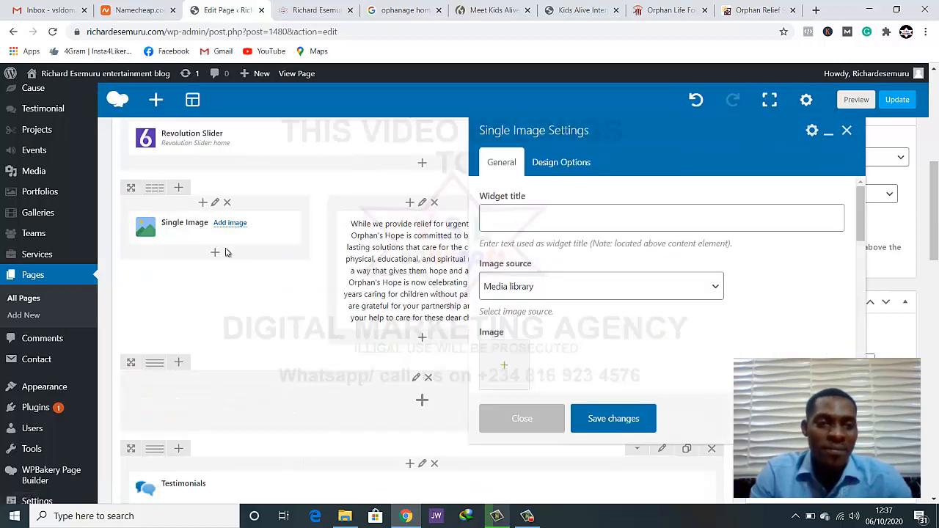
click(643, 228)
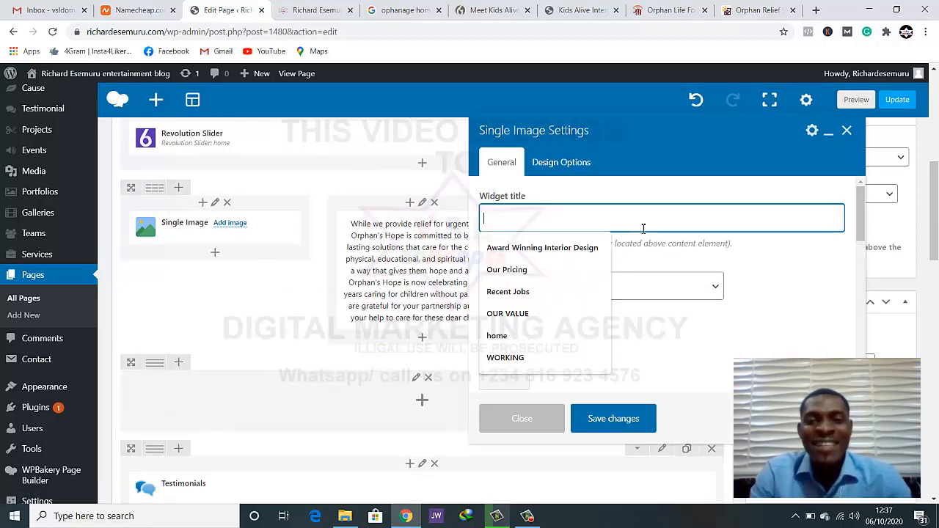
click(799, 298)
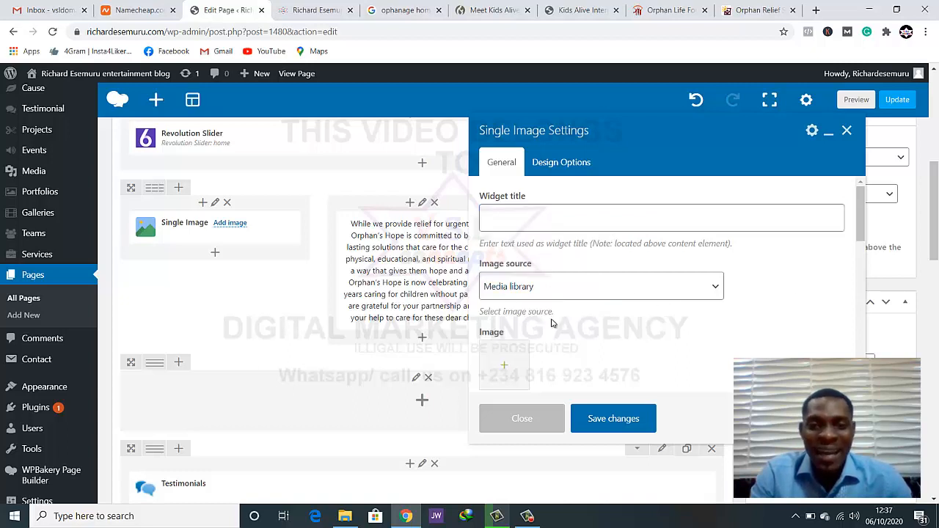
Start a file upload for the Single Image element's picture and browse to the ngo folder on the Desktop
scroll(552, 325, down, 1)
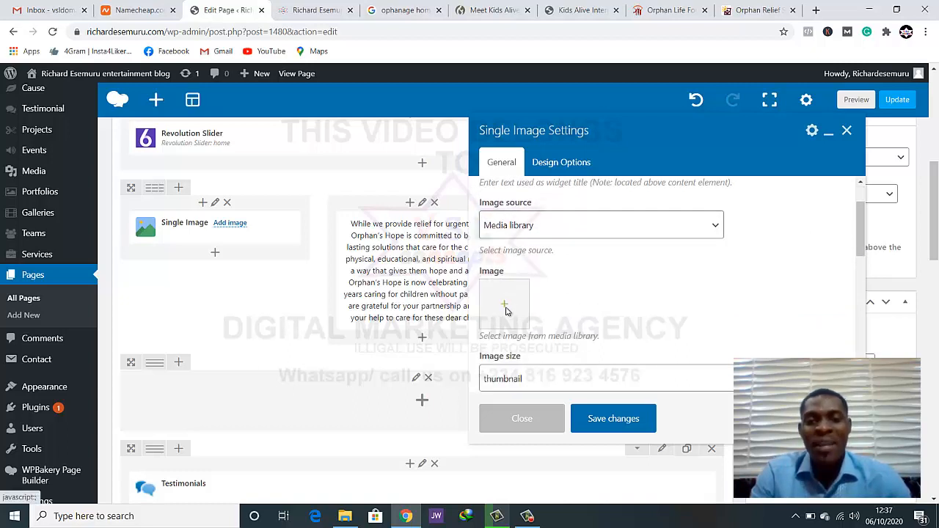
click(505, 308)
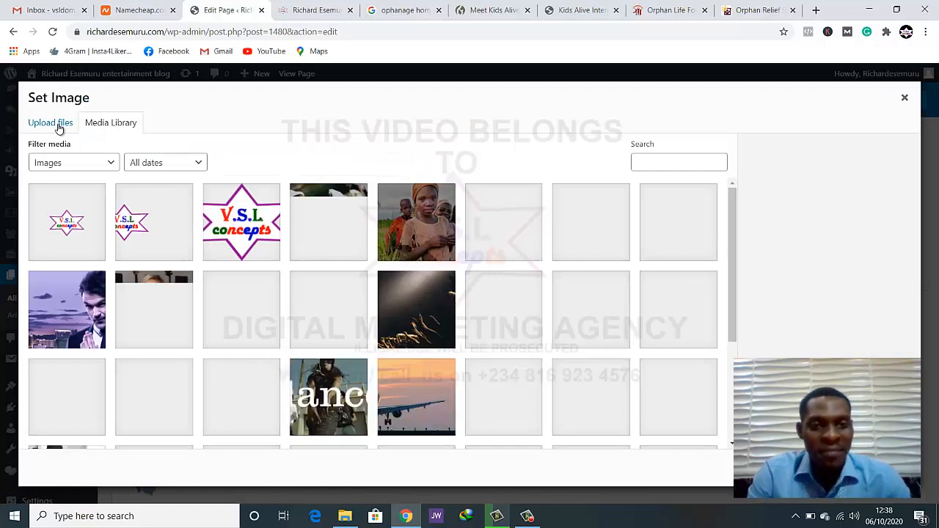
click(59, 124)
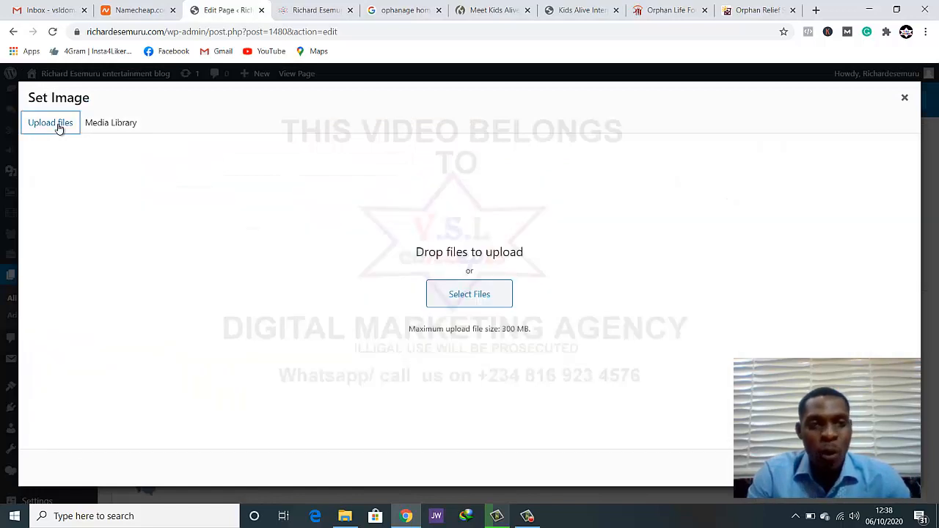
click(499, 302)
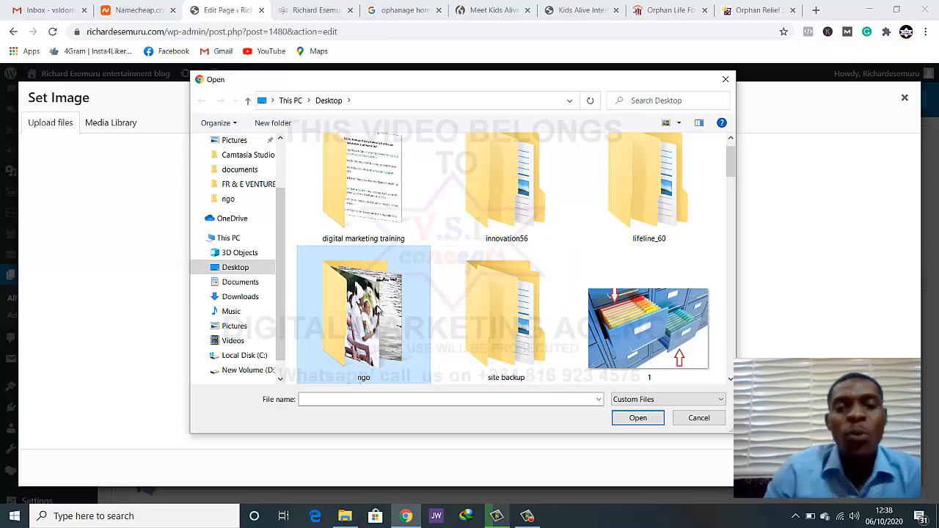
double_click(376, 310)
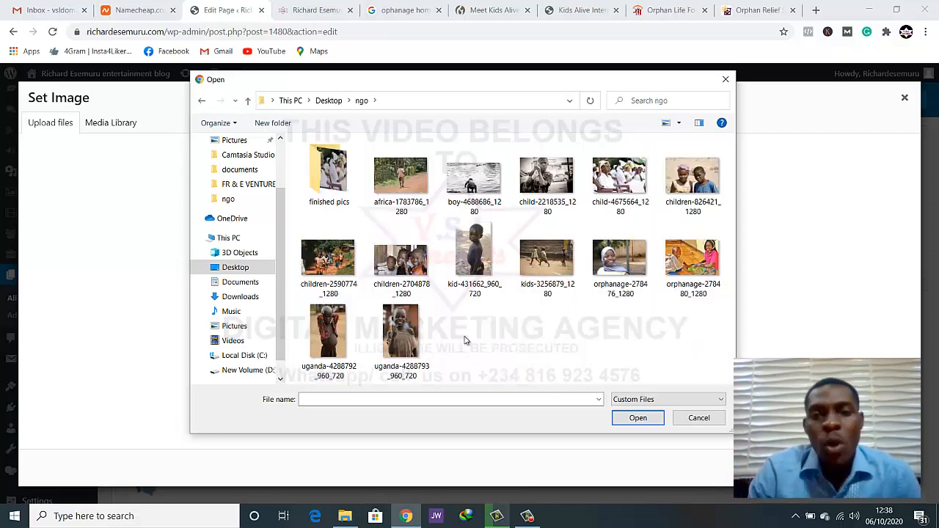
Enlarge the ngo folder's thumbnails and open orphanage-278480_1280 in Macromedia Fireworks 8 for editing
click(692, 258)
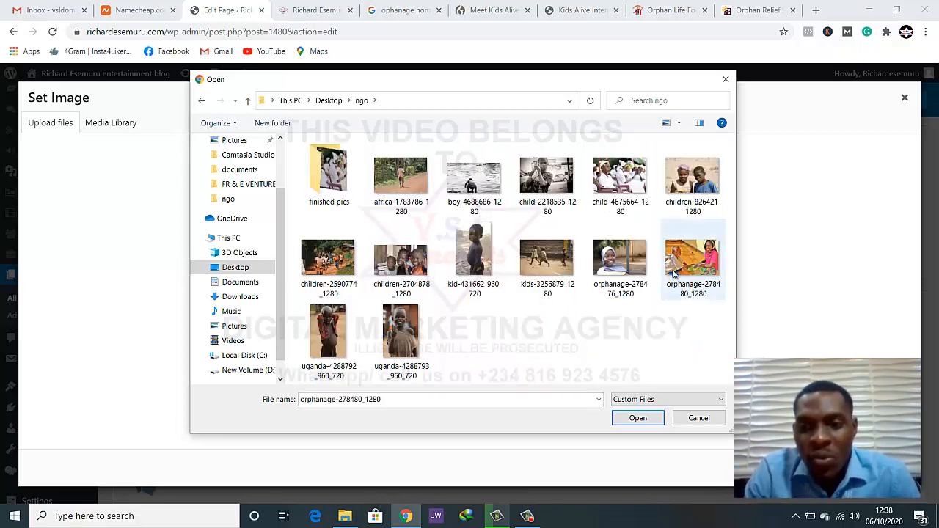
right_click(577, 328)
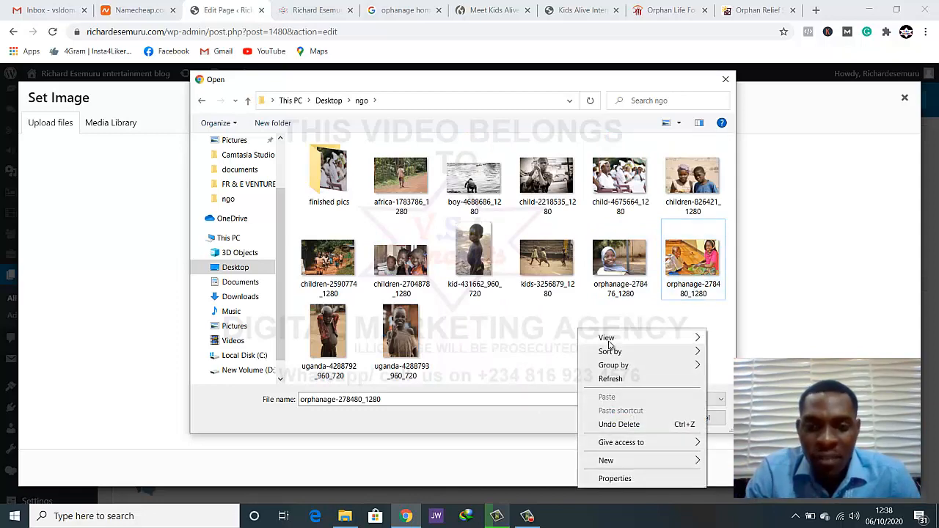
mouse_move(629, 339)
click(742, 340)
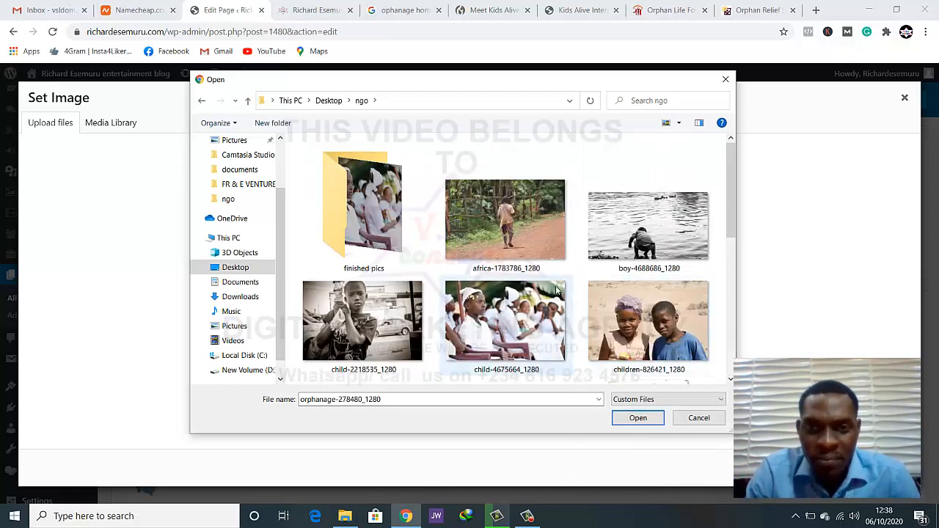
scroll(556, 289, down, 3)
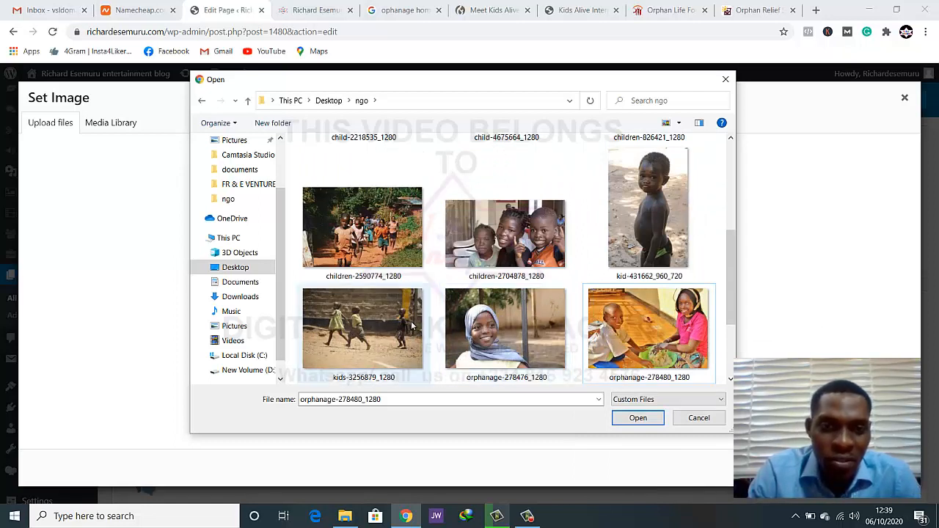
scroll(411, 325, down, 2)
scroll(411, 326, up, 2)
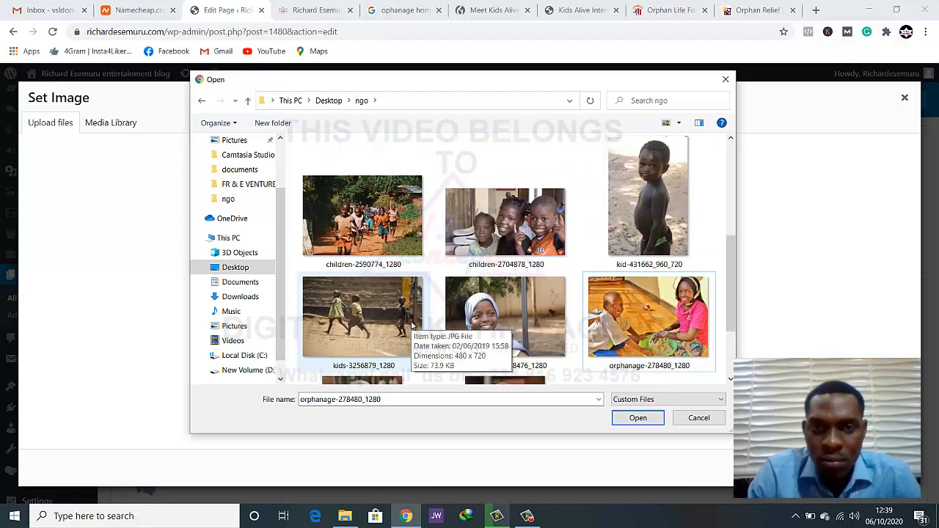
right_click(618, 338)
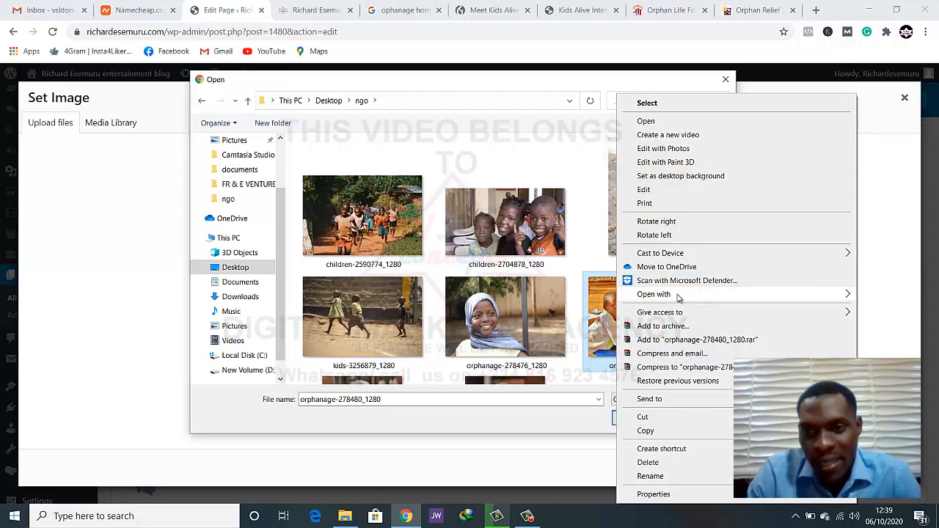
mouse_move(679, 295)
click(558, 295)
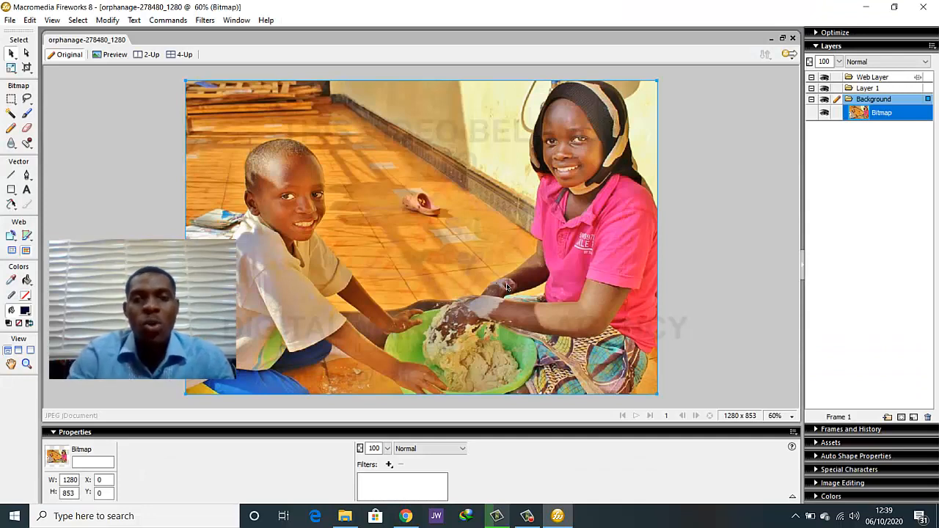
Scale the orphanage bitmap down proportionally to about 777 x 518 pixels and fit the canvas to it
click(141, 163)
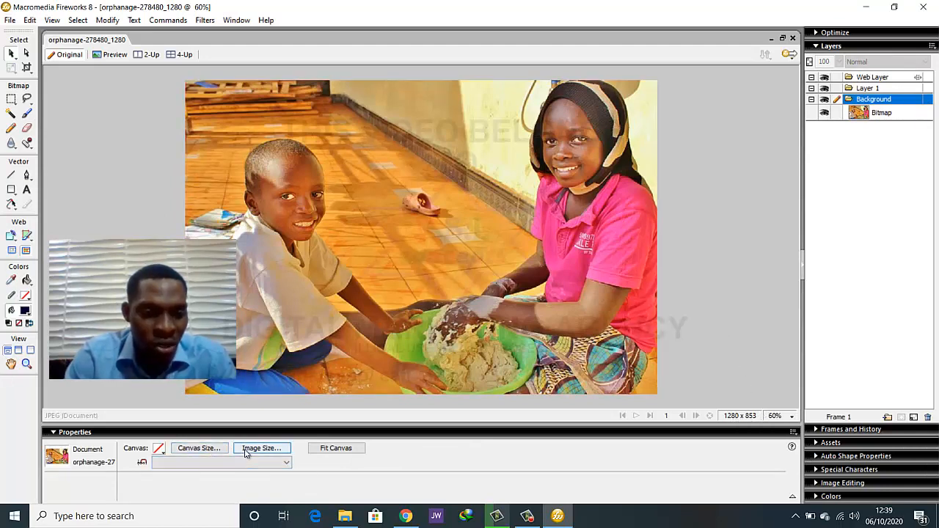
click(217, 151)
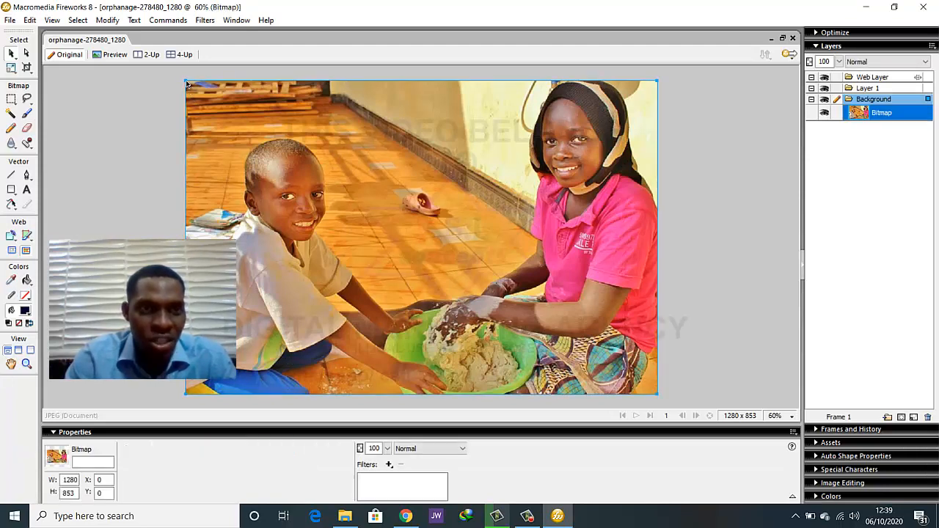
drag(187, 84, 371, 277)
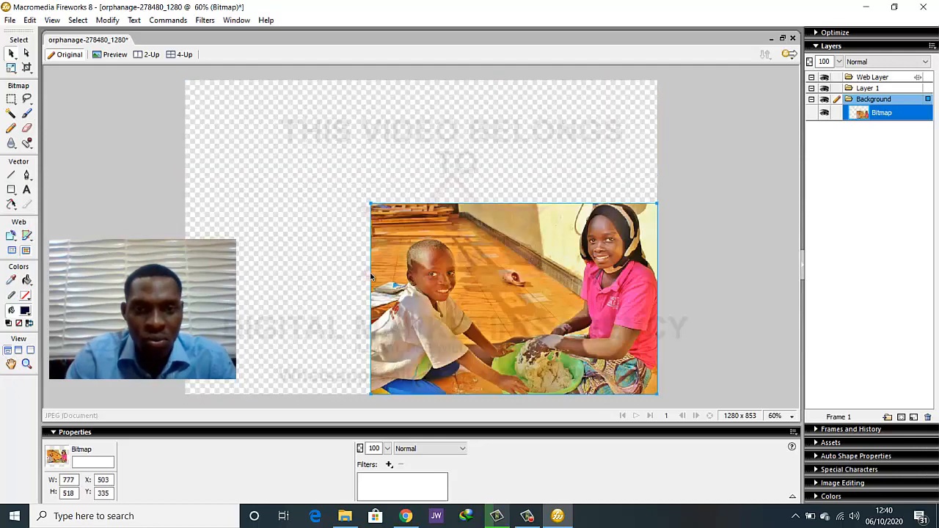
click(254, 237)
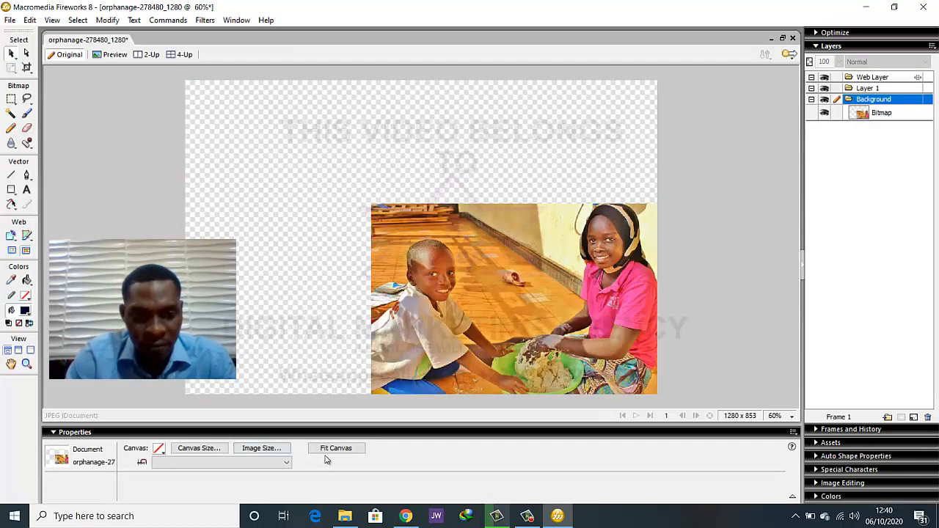
click(335, 448)
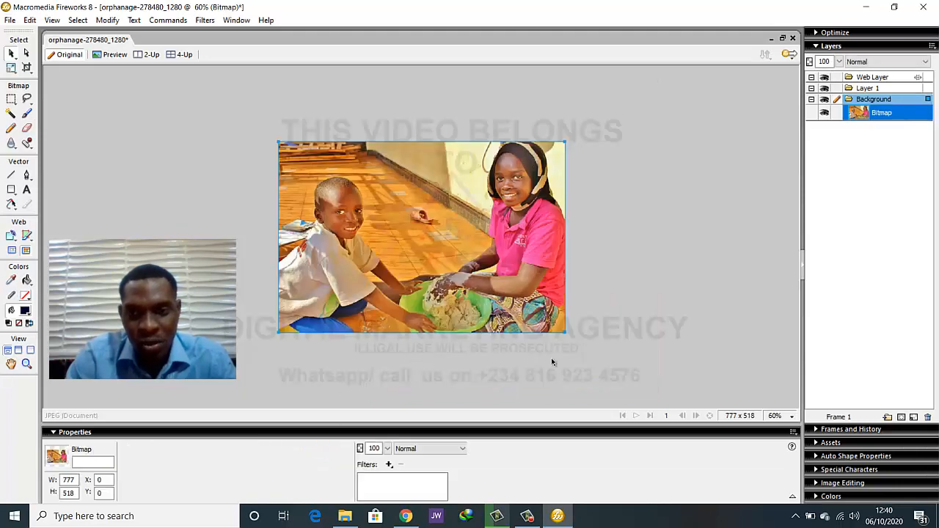
click(654, 366)
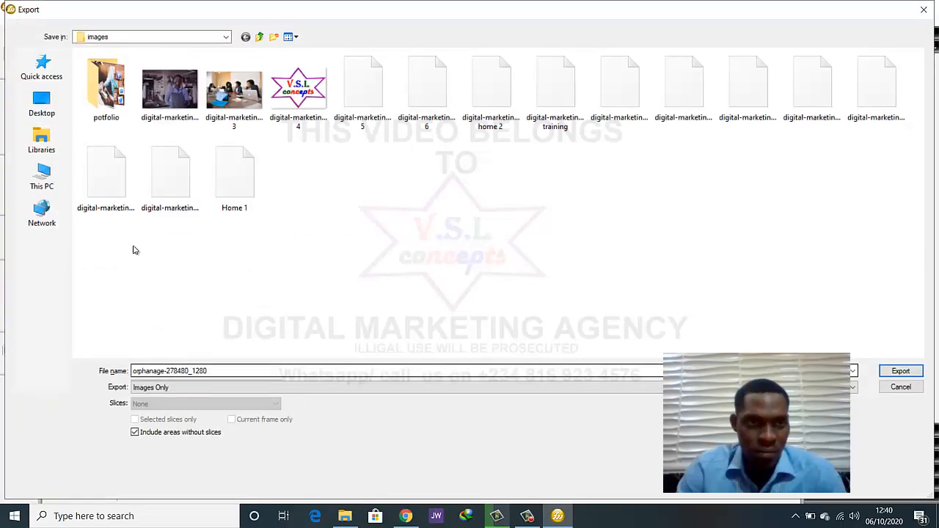
Export the resized picture under the name home into the finished pics folder inside ngo on the Desktop
click(105, 117)
click(170, 122)
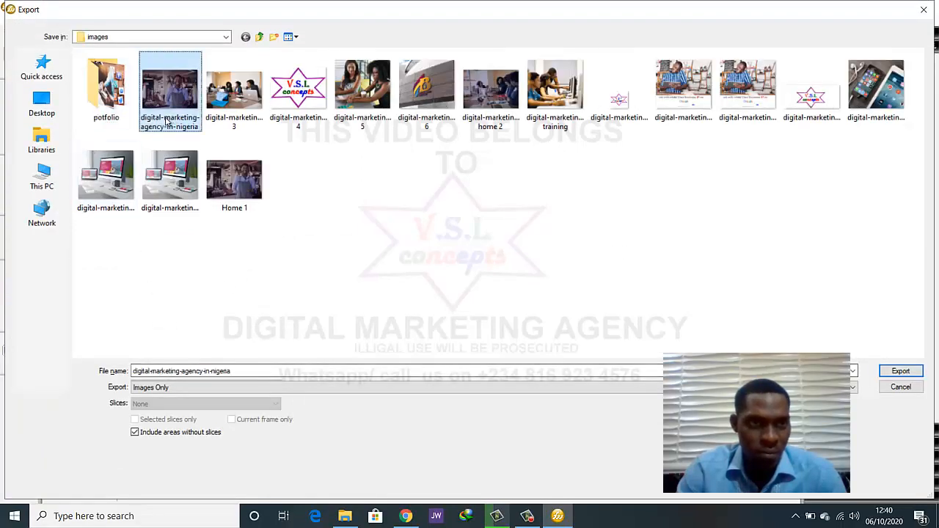
click(346, 222)
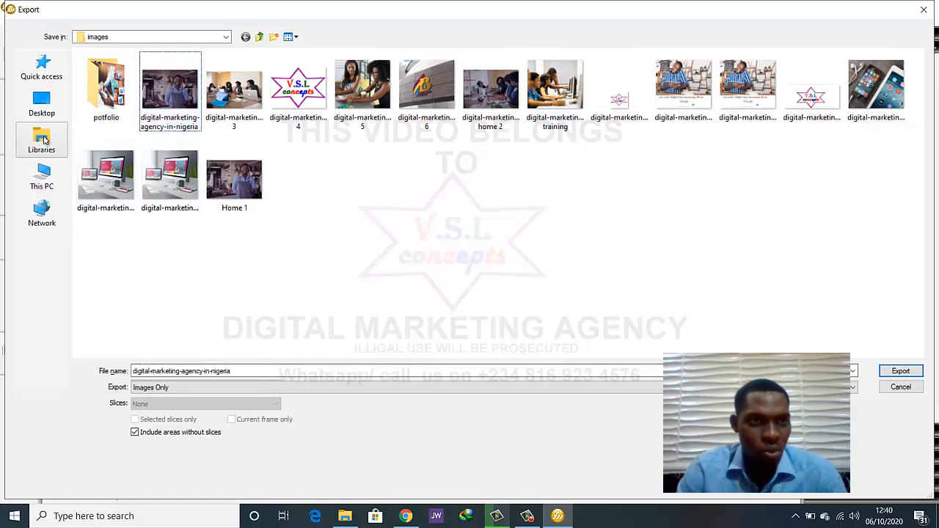
click(34, 113)
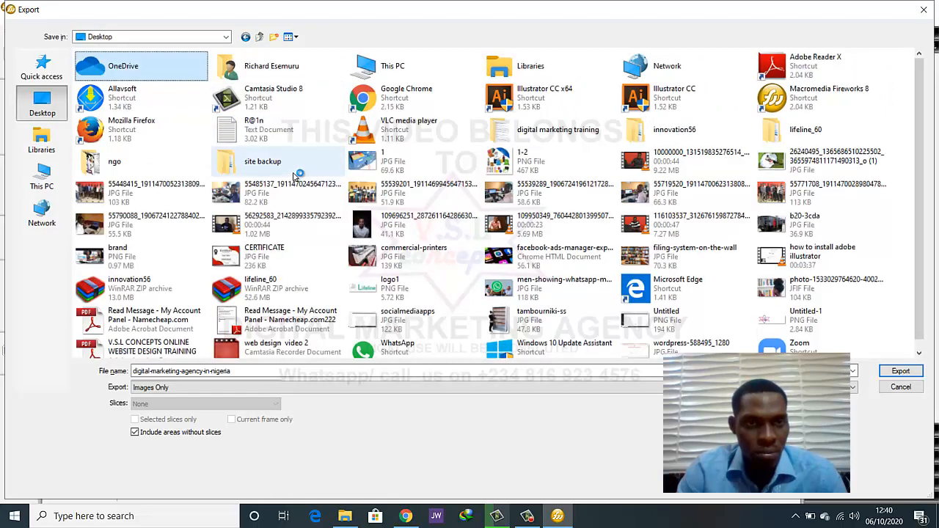
click(294, 165)
double_click(122, 163)
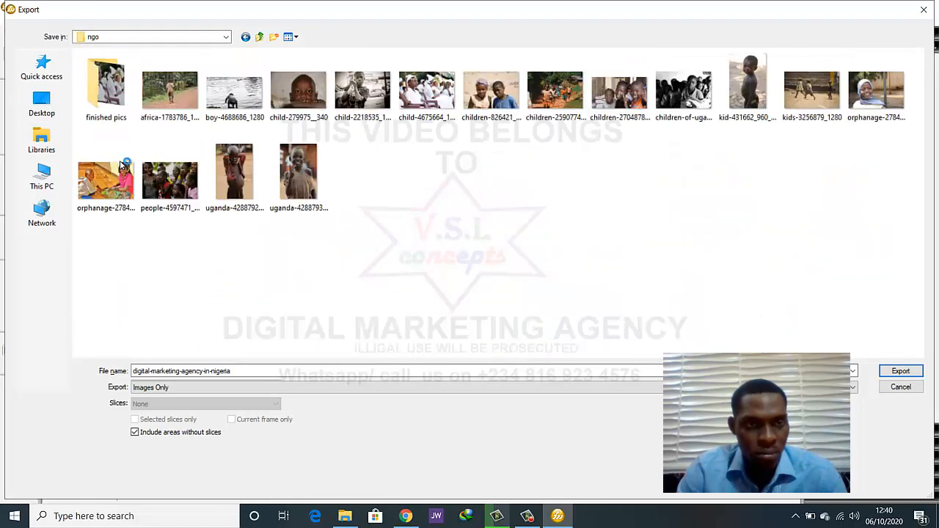
double_click(117, 112)
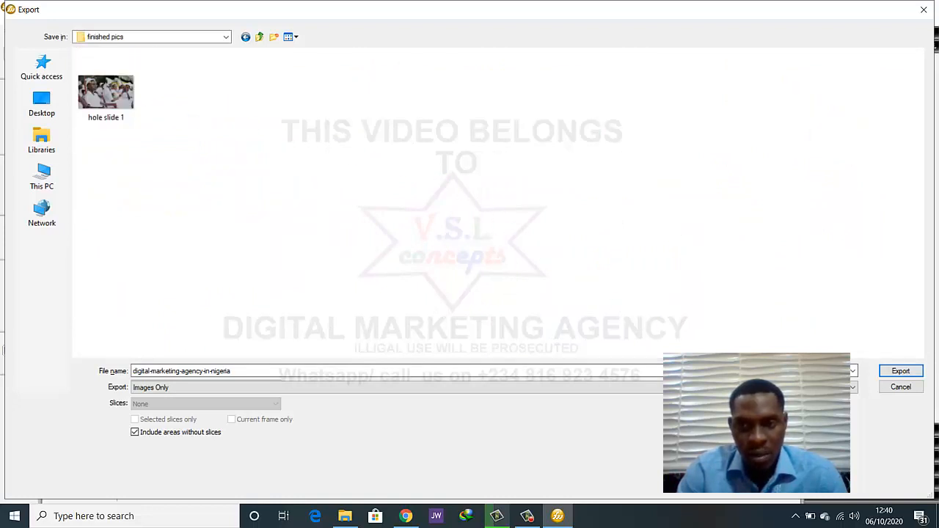
click(182, 371)
text(ho)
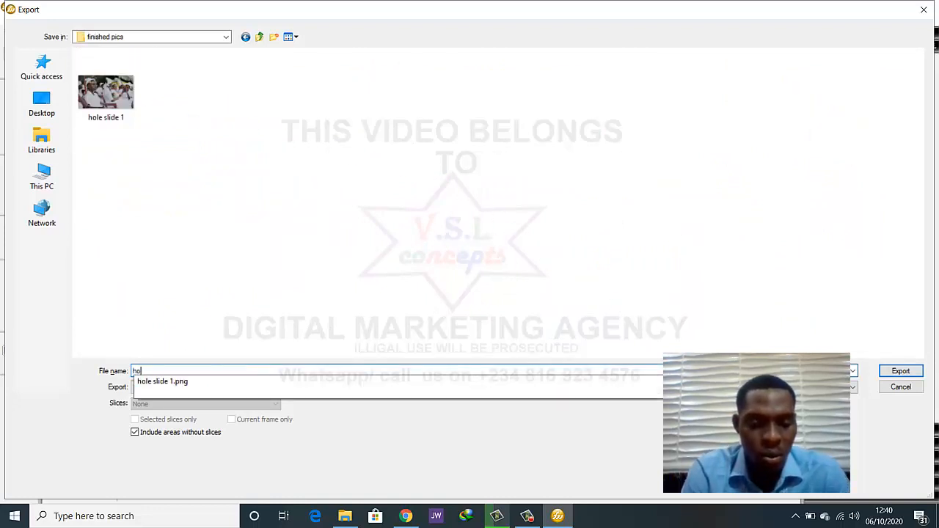
text(me 2)
key(Return)
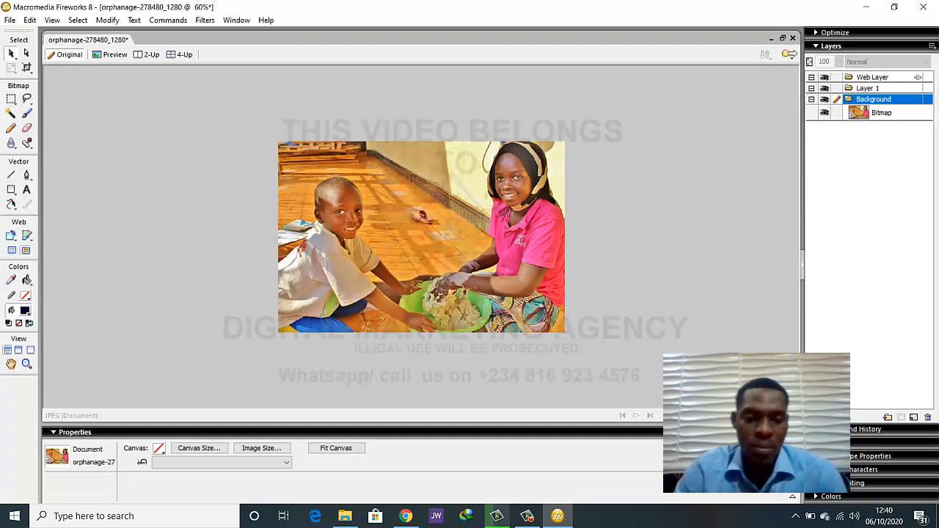
Back in Chrome, upload the resized picture from ngo's finished pics folder and set it as the Single Image's image
click(406, 516)
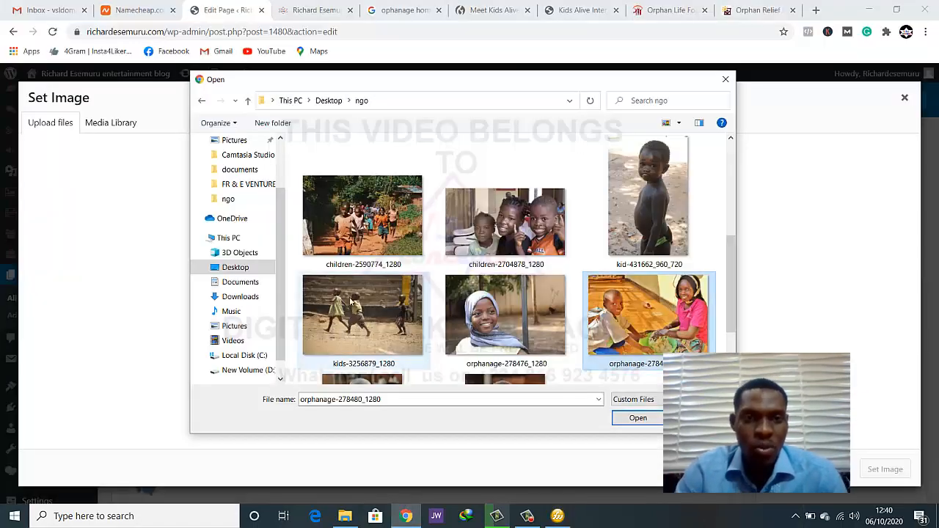
click(320, 103)
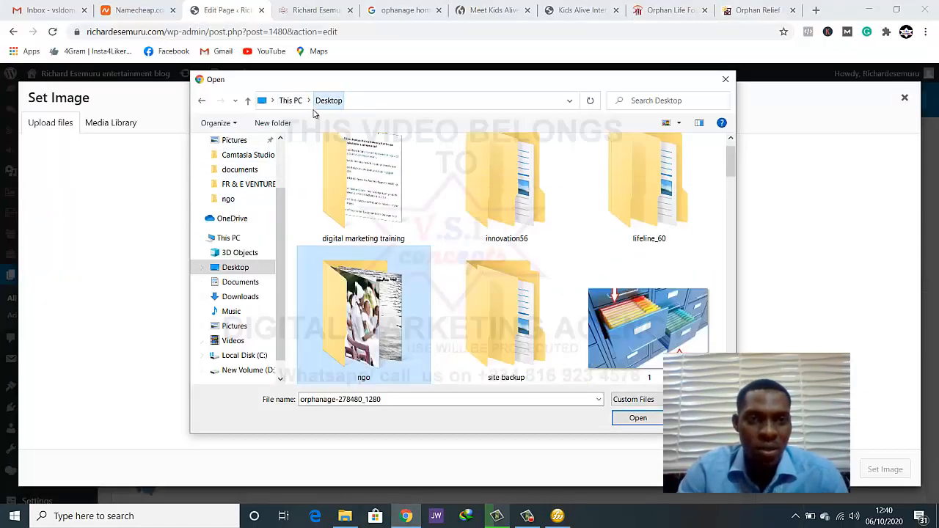
double_click(372, 331)
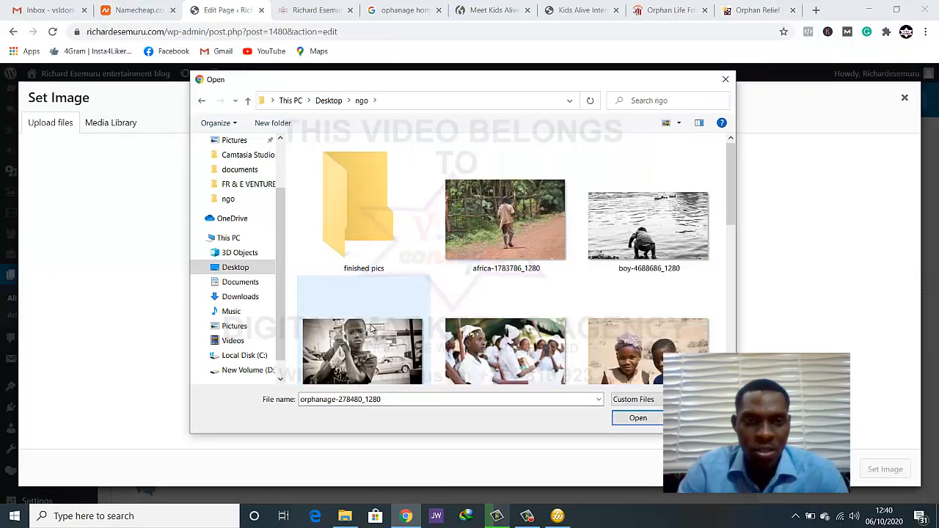
double_click(358, 211)
double_click(403, 173)
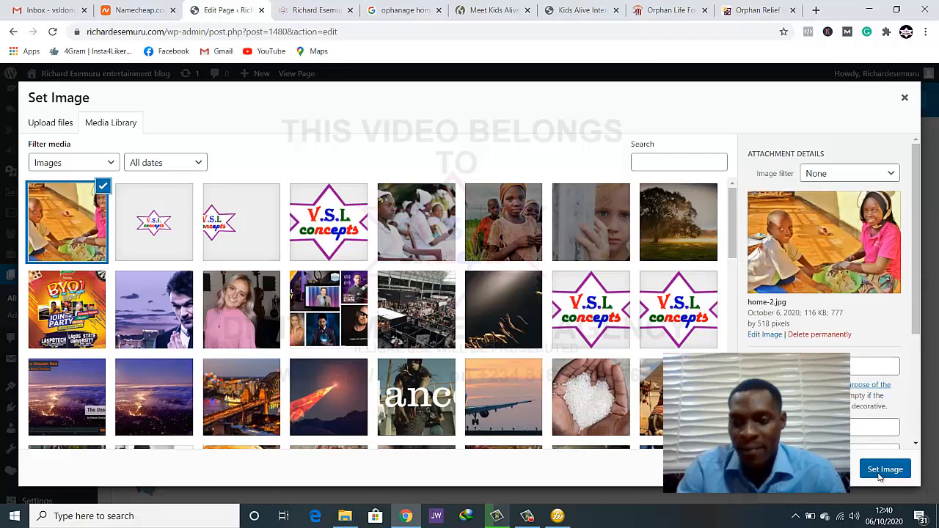
click(881, 473)
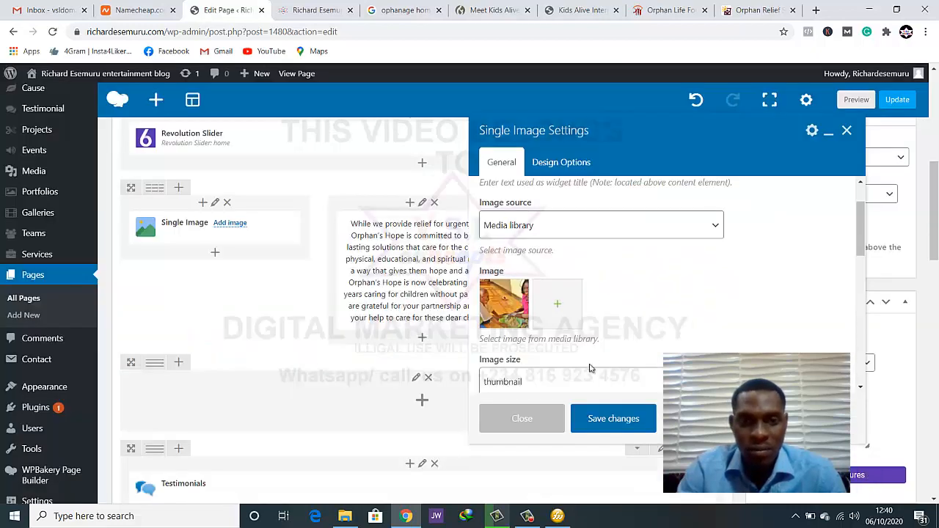
Review the Single Image's options, save them with the image size kept at thumbnail, and update the page
scroll(603, 312, down, 1)
scroll(602, 312, down, 1)
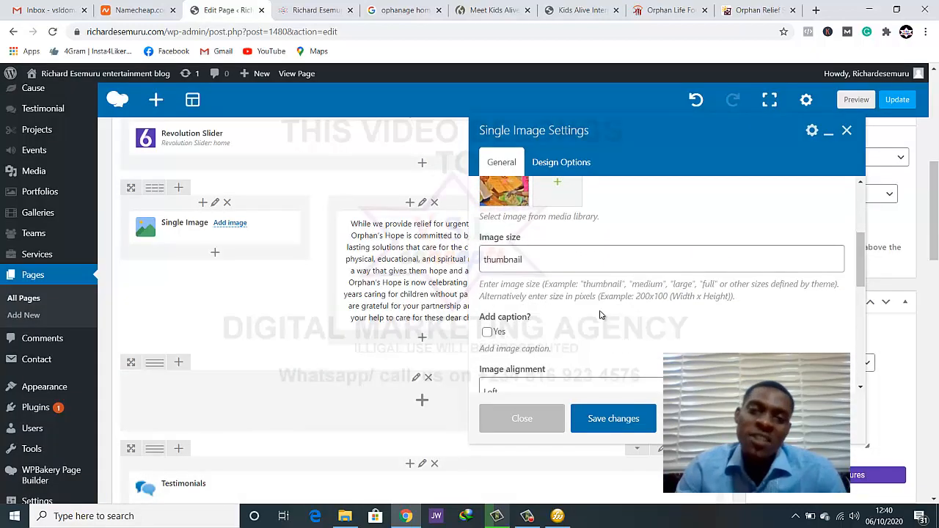
scroll(601, 313, up, 1)
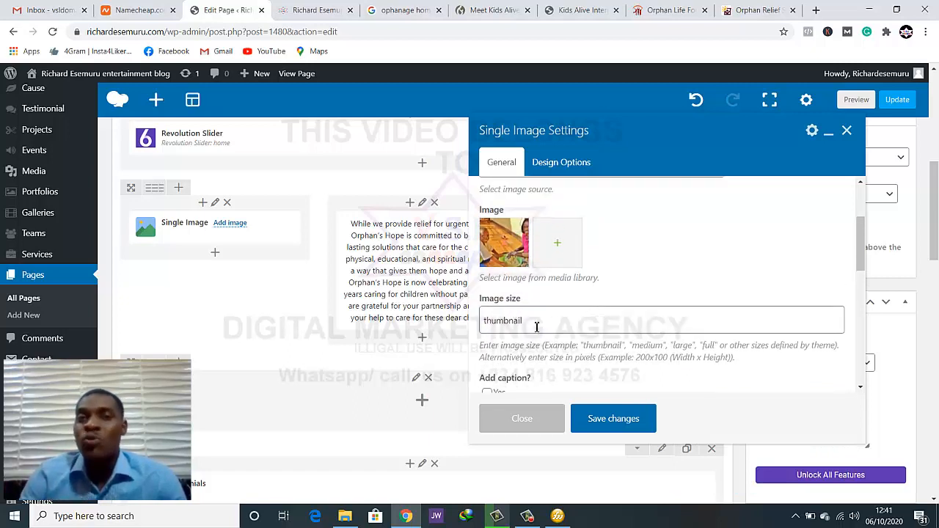
scroll(535, 325, down, 1)
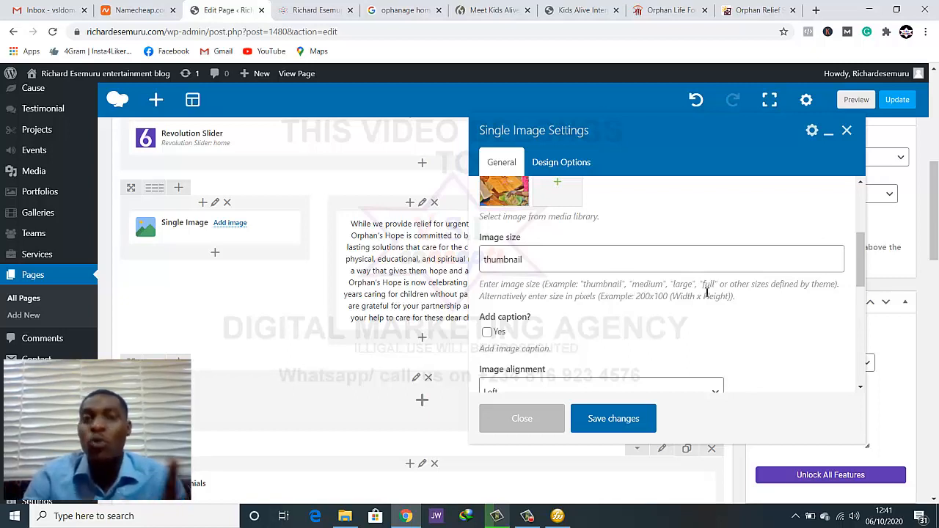
click(598, 419)
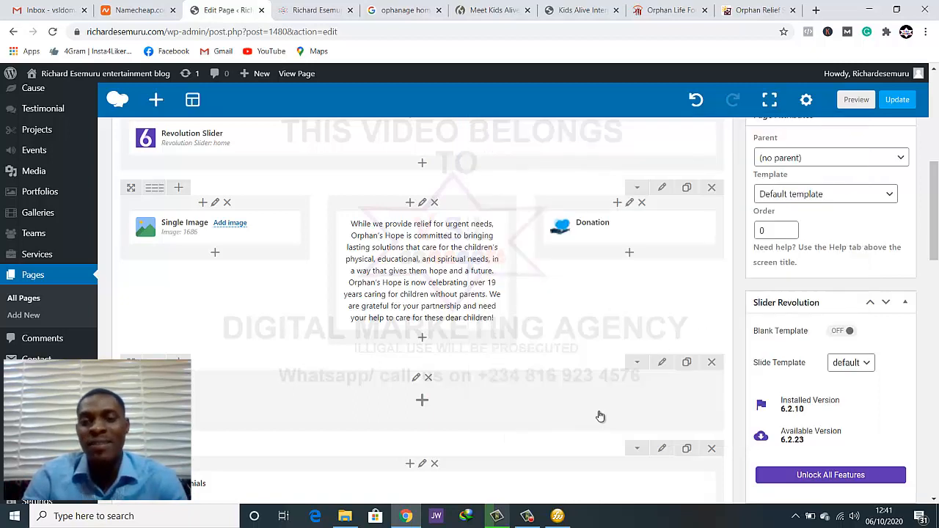
click(898, 102)
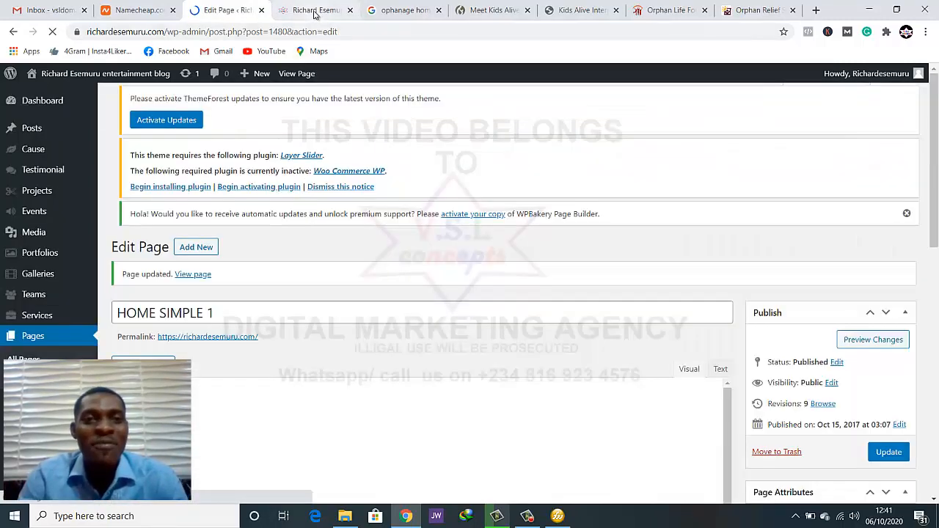
Check how the thumbnail image looks under Our Causes on the live homepage, and return to the page editor
click(316, 11)
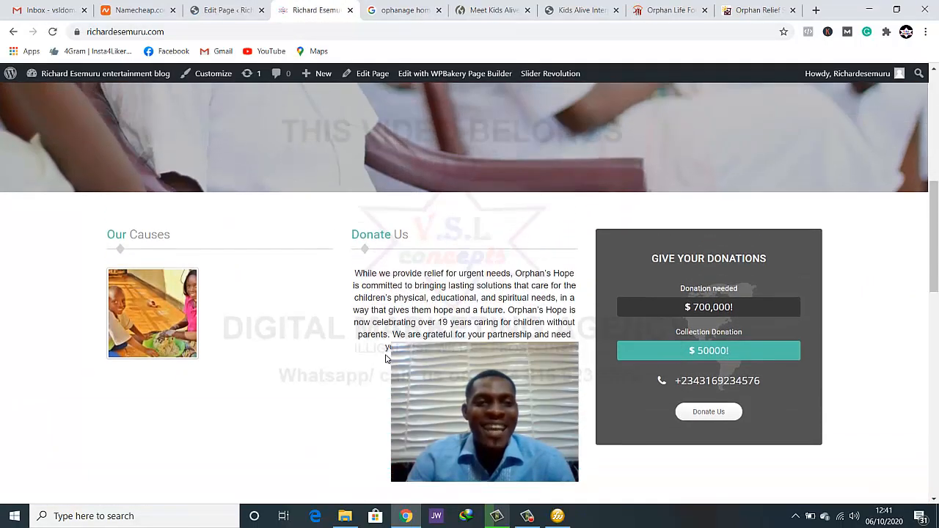
scroll(382, 359, down, 1)
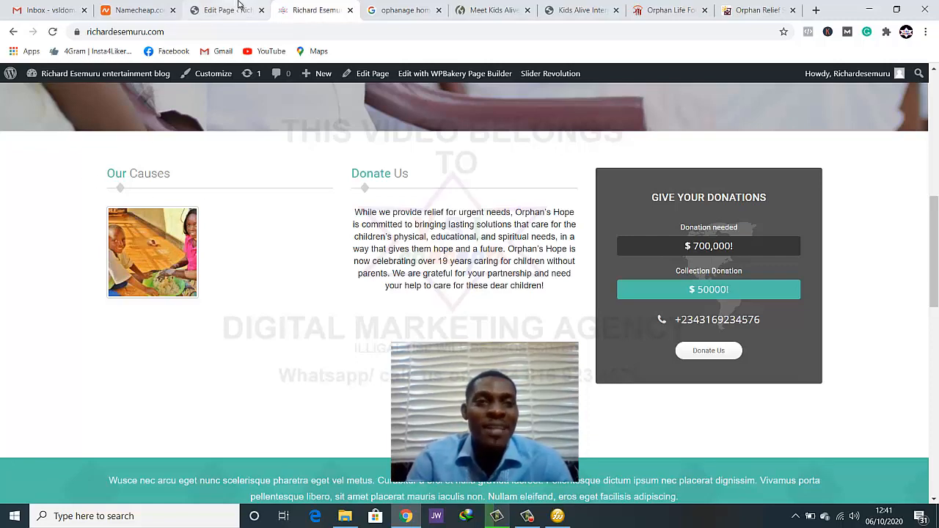
click(228, 9)
Set the Single Image's image size to large, save the element's settings, and update the page
scroll(560, 254, down, 3)
scroll(440, 302, down, 3)
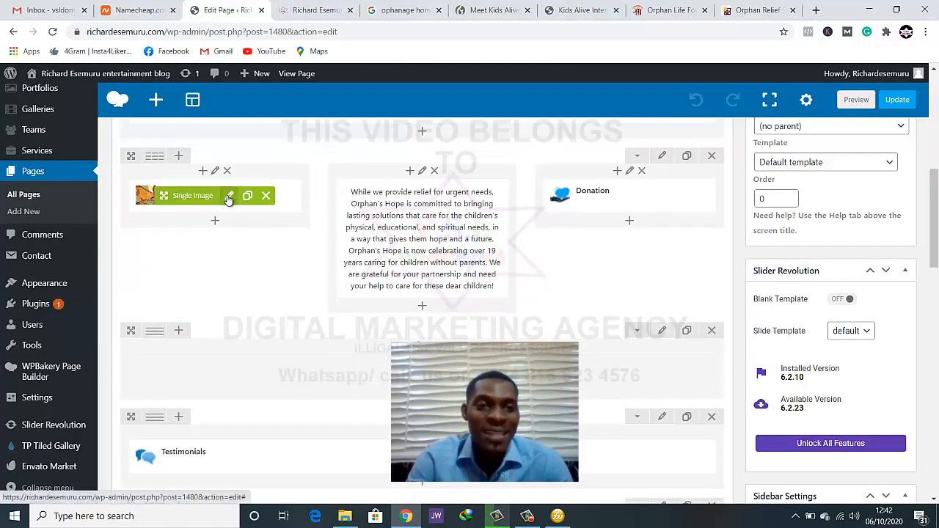
click(229, 197)
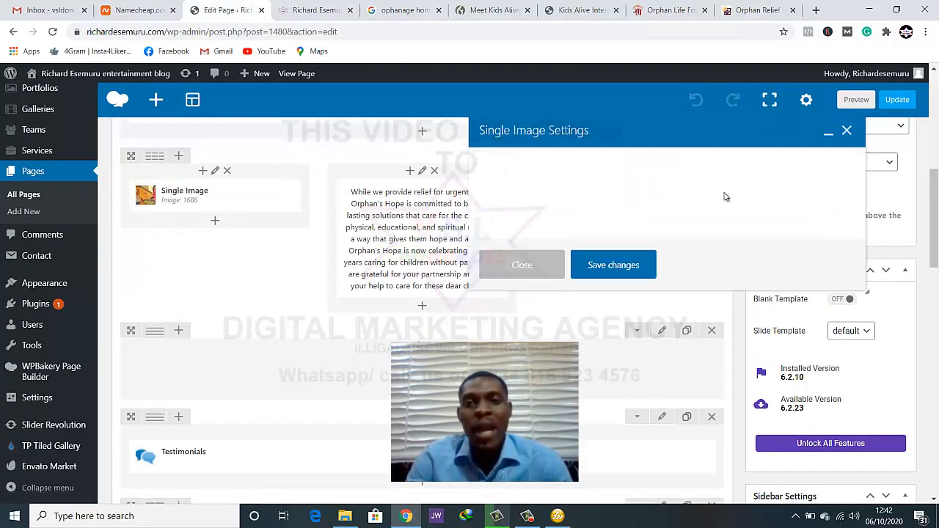
scroll(725, 197, down, 2)
scroll(725, 197, down, 2)
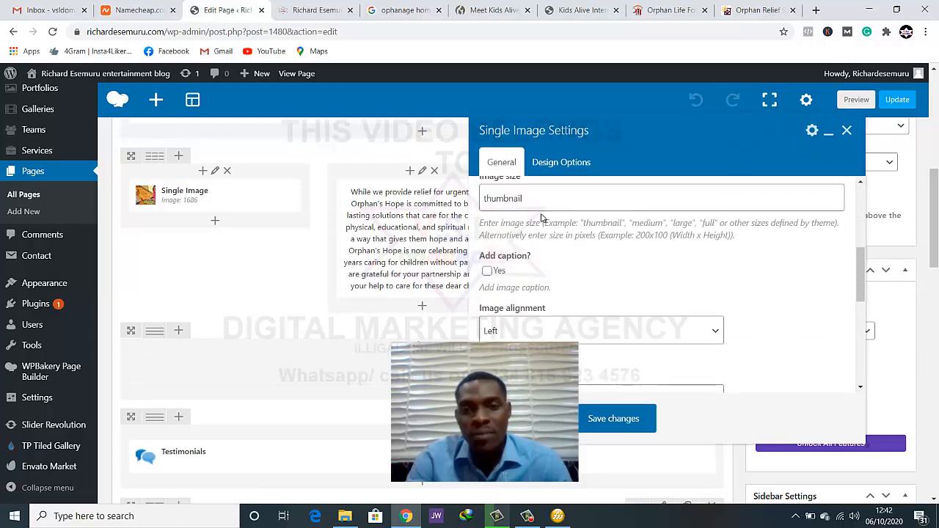
click(515, 204)
double_click(682, 223)
key(ctrl+c)
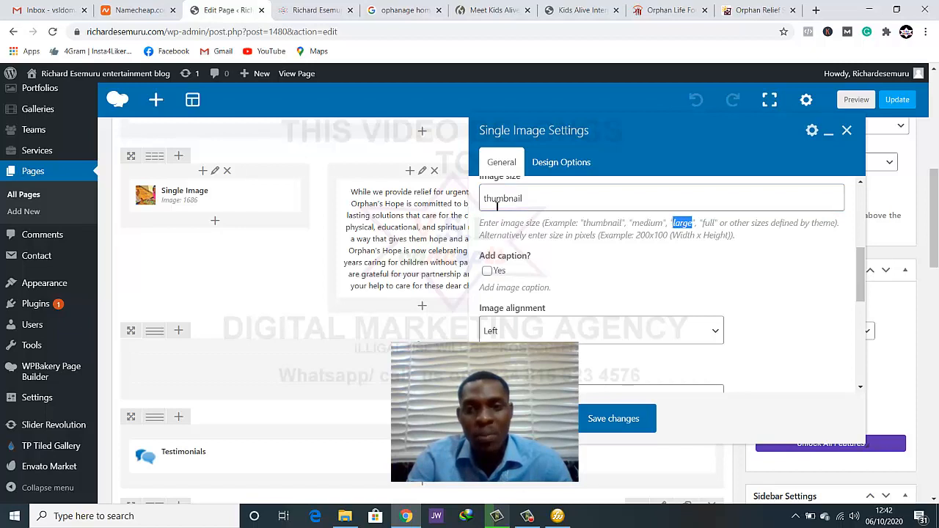
double_click(502, 199)
key(ctrl+v)
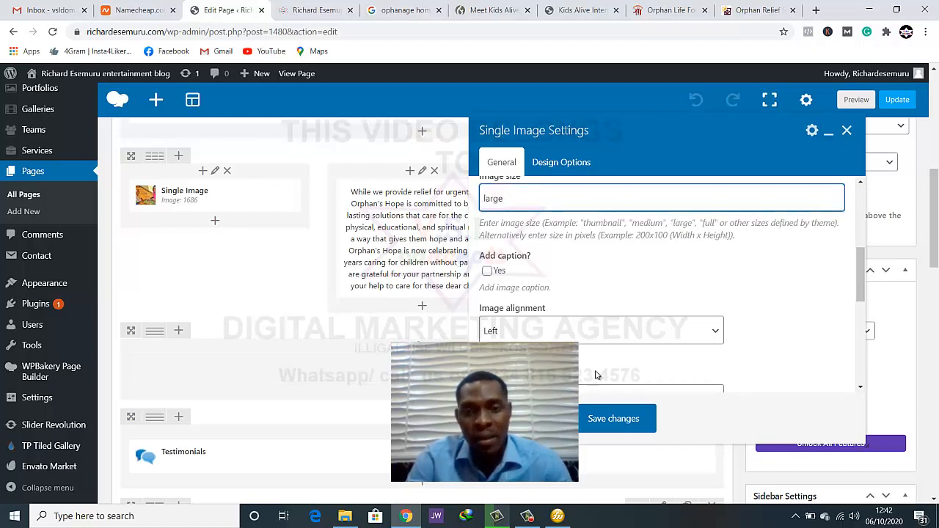
click(618, 418)
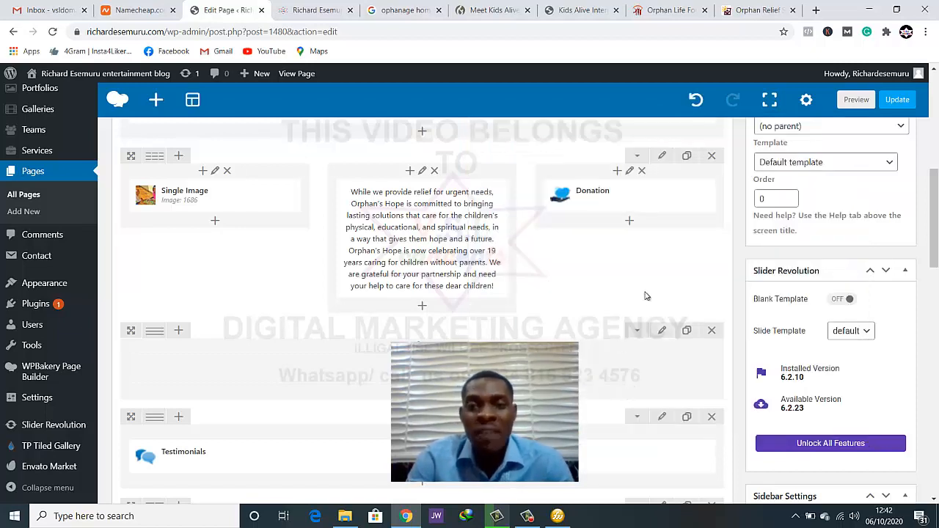
click(900, 99)
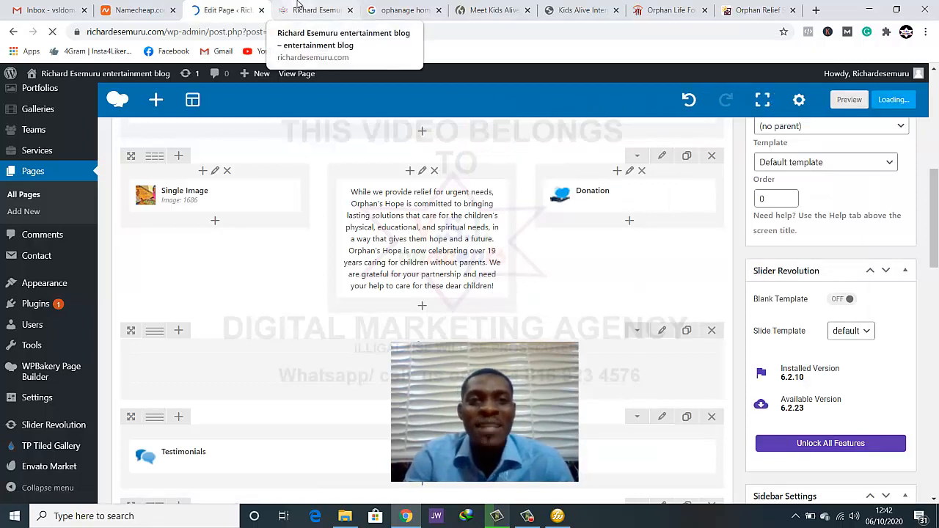
Reload the live homepage and examine how the large image fits beside the Donate Us text and the donation box
click(297, 6)
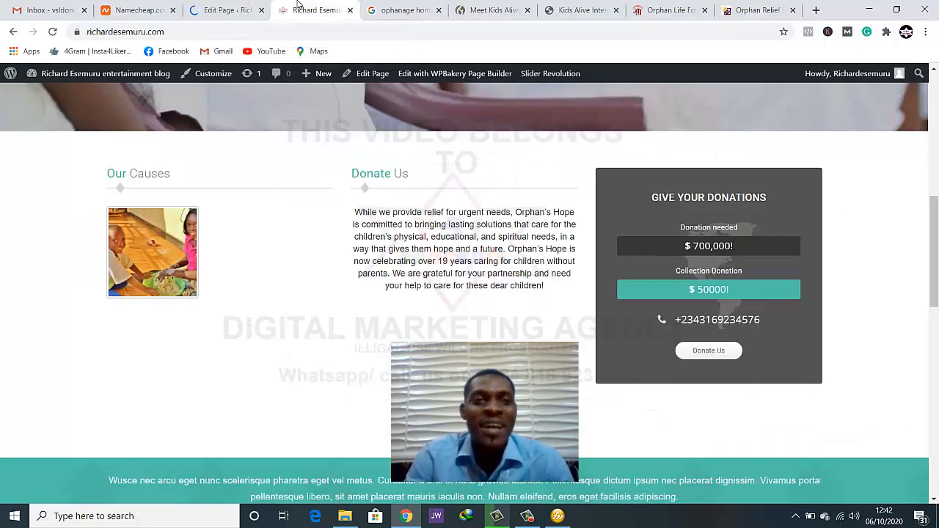
click(52, 32)
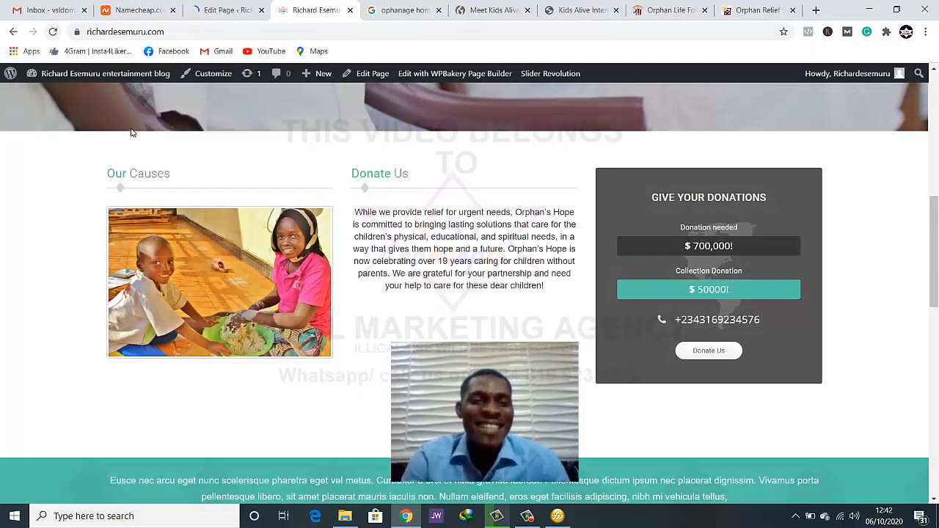
scroll(484, 287, down, 2)
scroll(484, 287, up, 3)
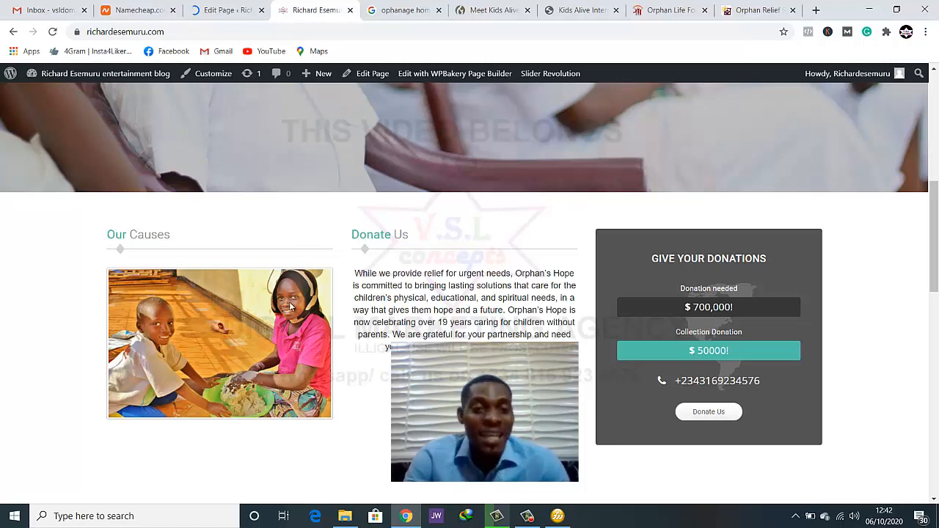
scroll(288, 335, down, 2)
scroll(286, 340, up, 2)
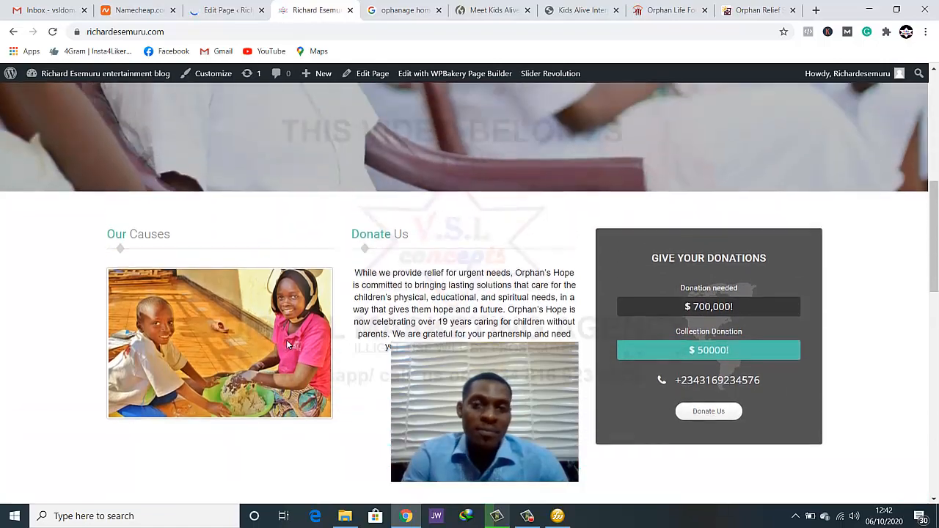
scroll(285, 356, down, 1)
scroll(286, 359, up, 3)
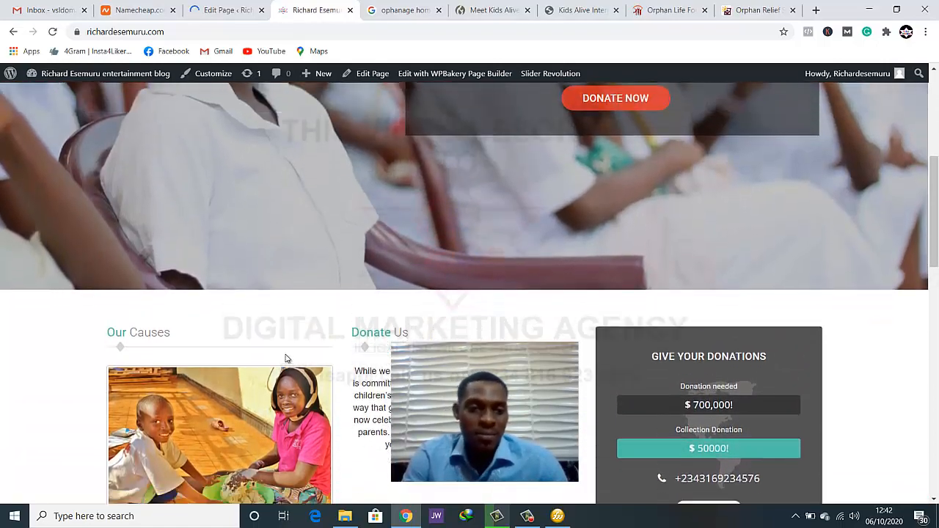
scroll(286, 358, down, 3)
scroll(287, 356, up, 5)
scroll(286, 357, down, 7)
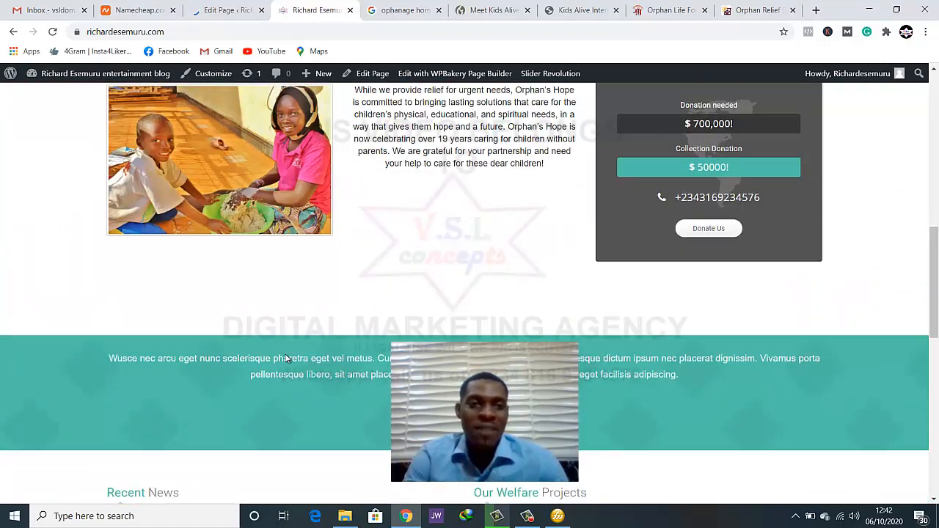
In the page editor, set the Single Image's image size to full, save the settings, and update the page
key(ctrl+shift+Tab)
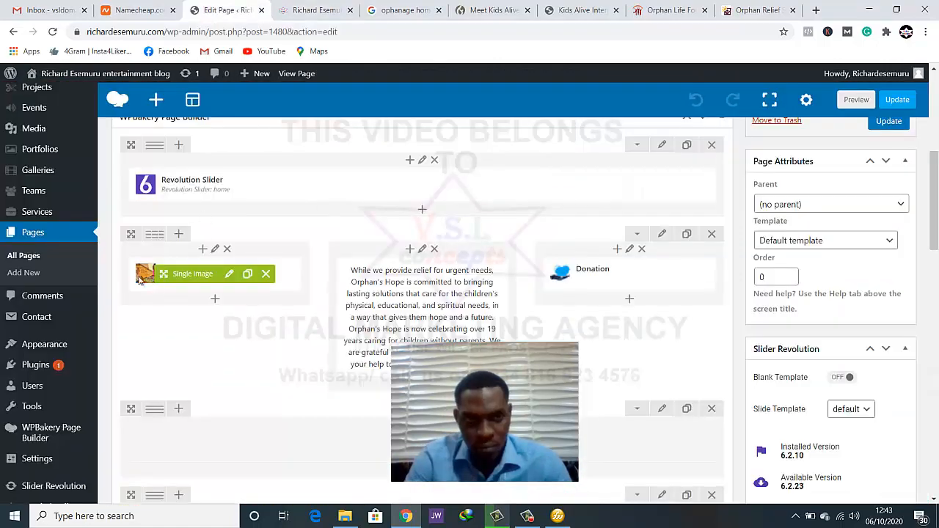
click(230, 277)
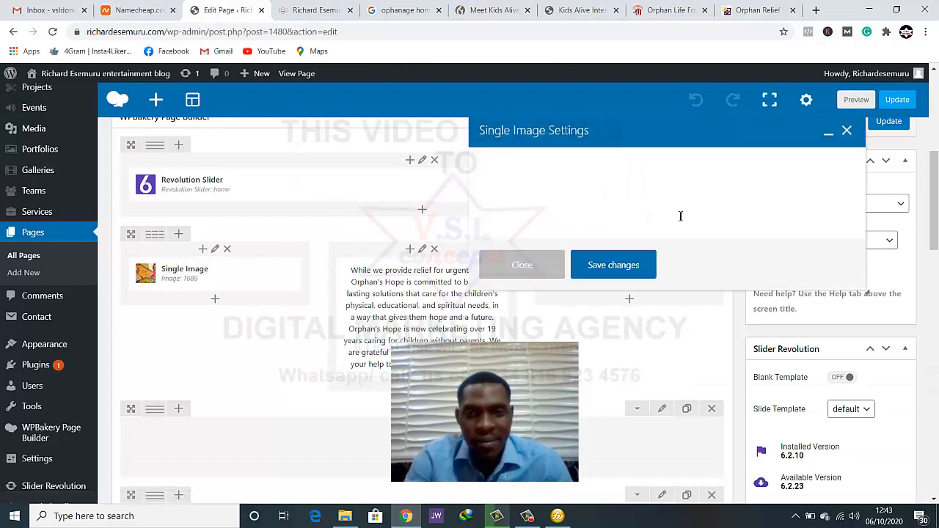
scroll(650, 300, down, 4)
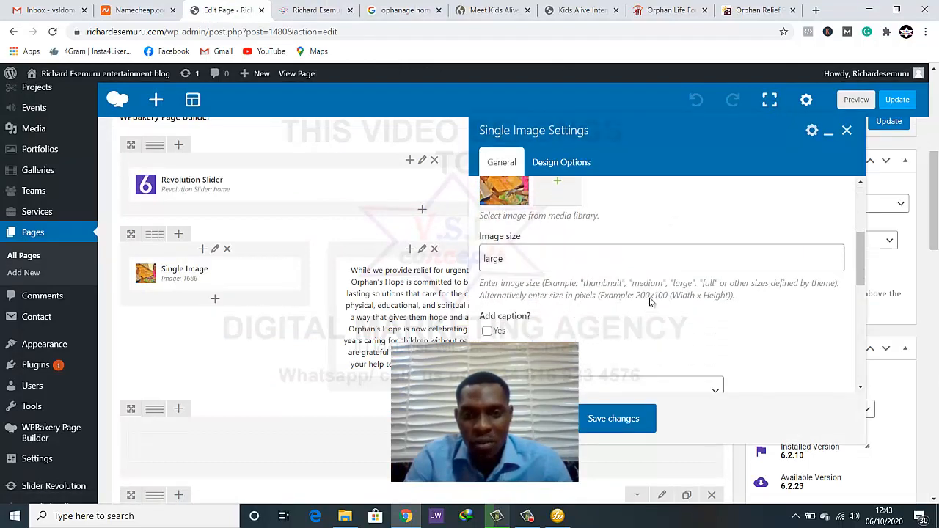
scroll(650, 300, up, 2)
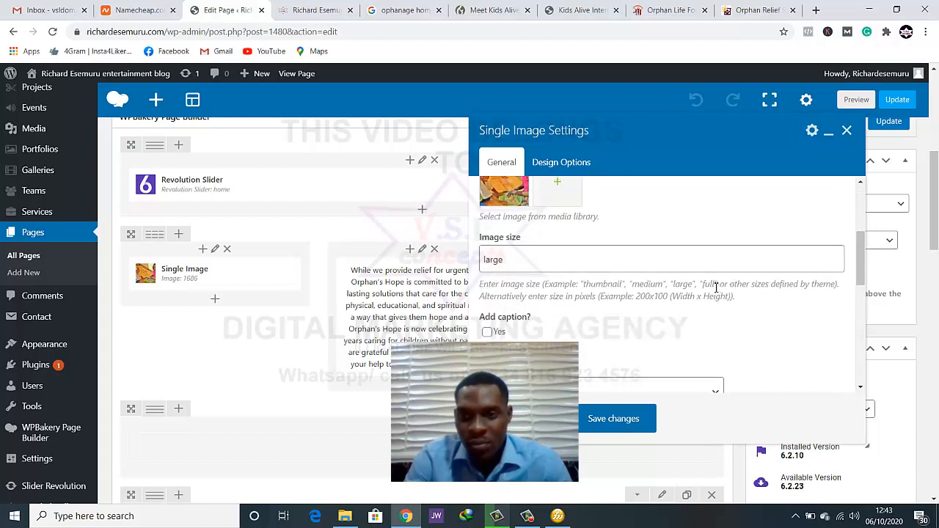
double_click(708, 285)
key(ctrl+c)
click(562, 258)
key(ctrl+a)
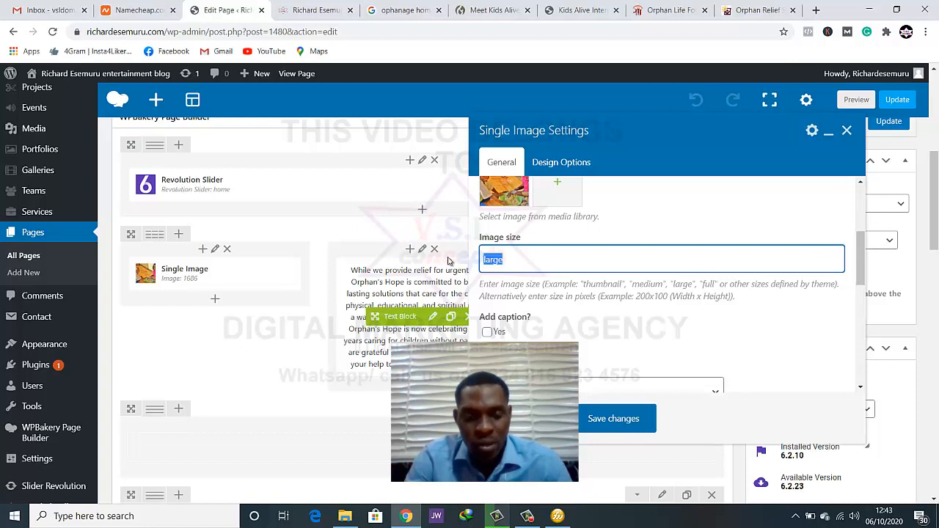
key(ctrl+v)
click(598, 422)
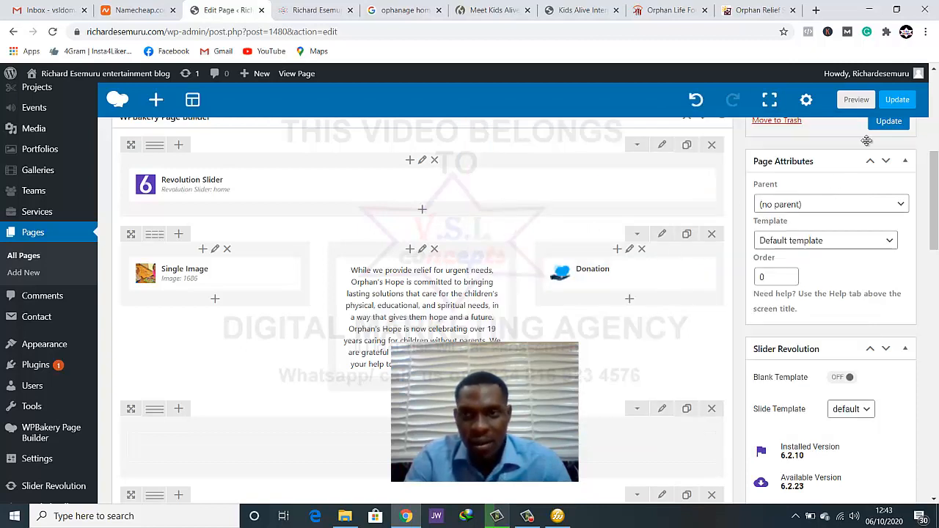
click(892, 103)
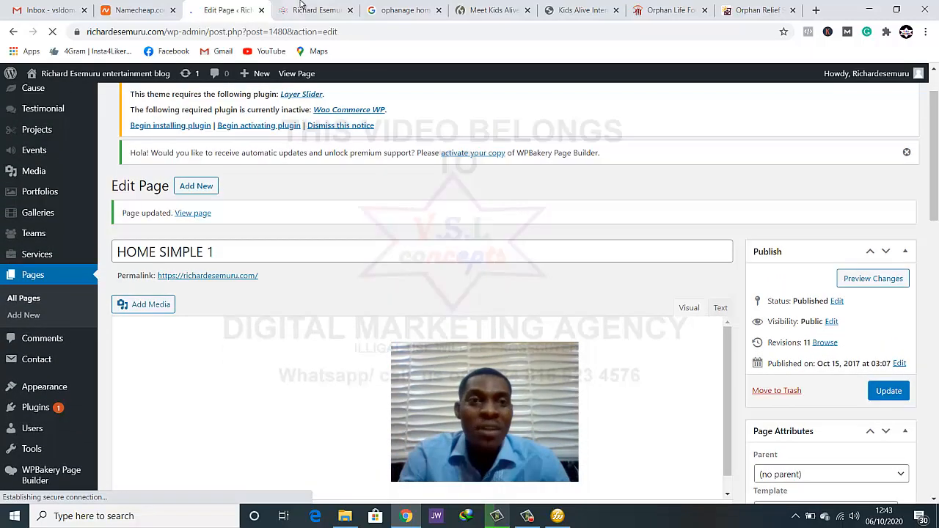
Reload the live homepage and check how the full-size image appears in the three-column row
click(316, 10)
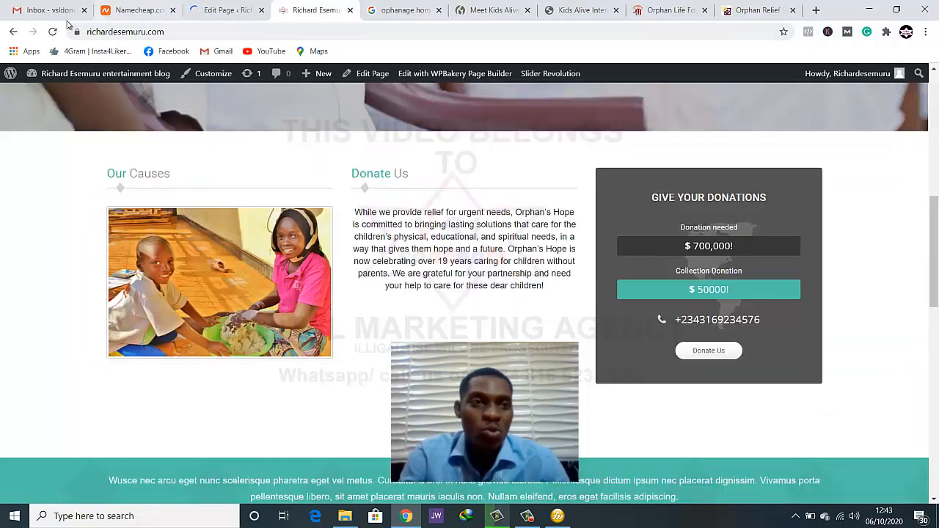
key(F5)
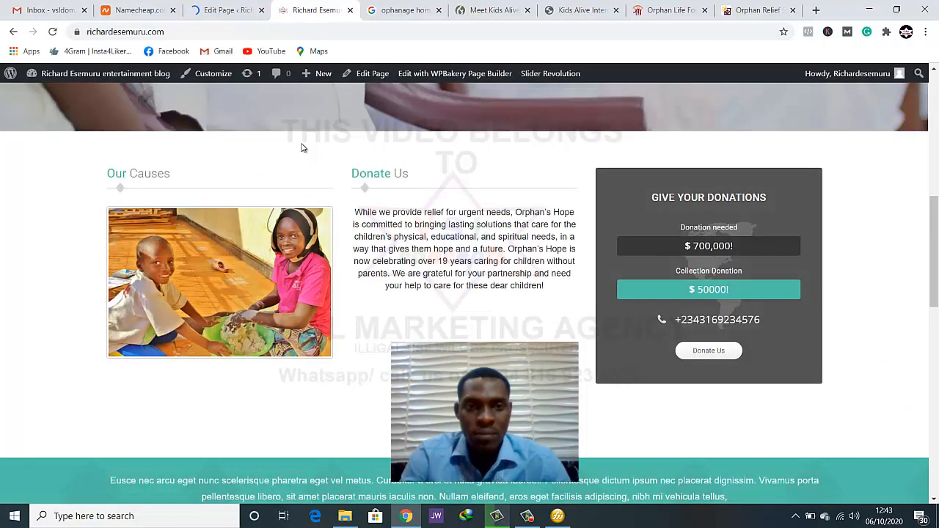
scroll(244, 262, down, 1)
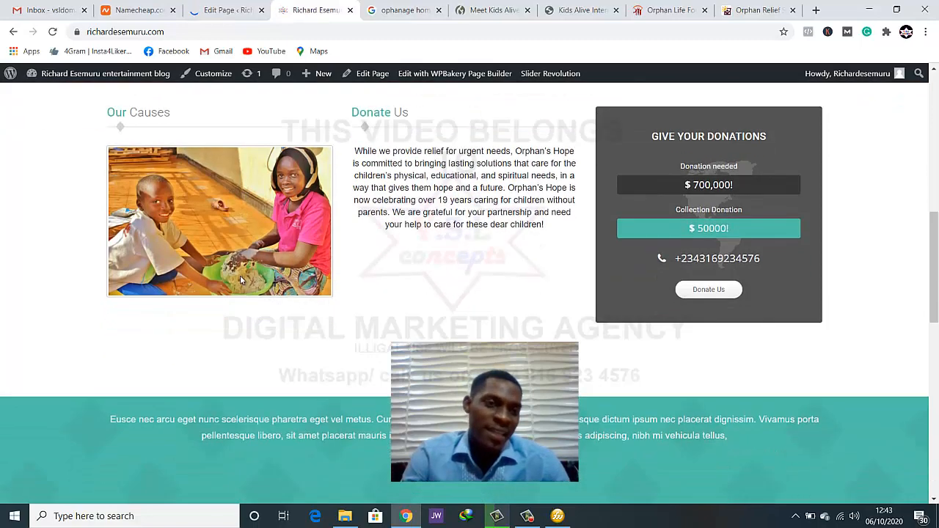
scroll(240, 281, up, 1)
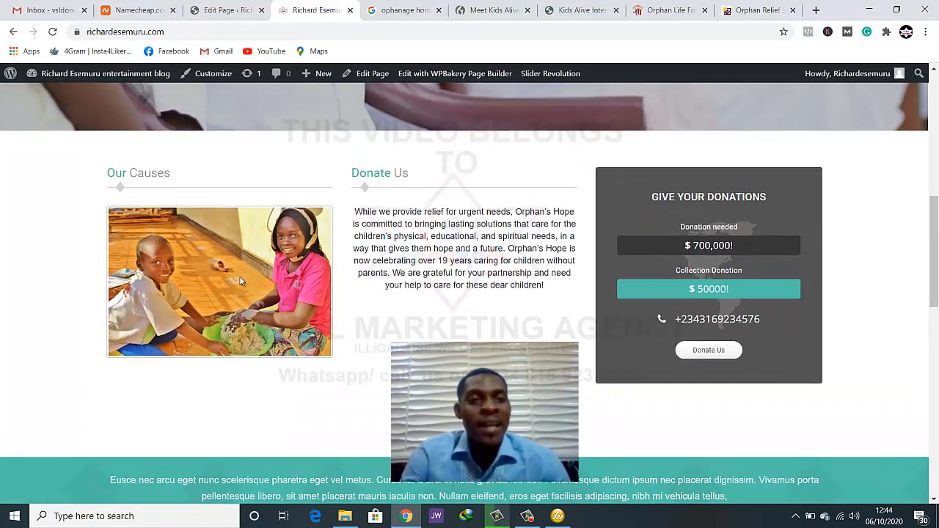
scroll(240, 282, up, 1)
scroll(241, 282, down, 2)
scroll(241, 282, up, 1)
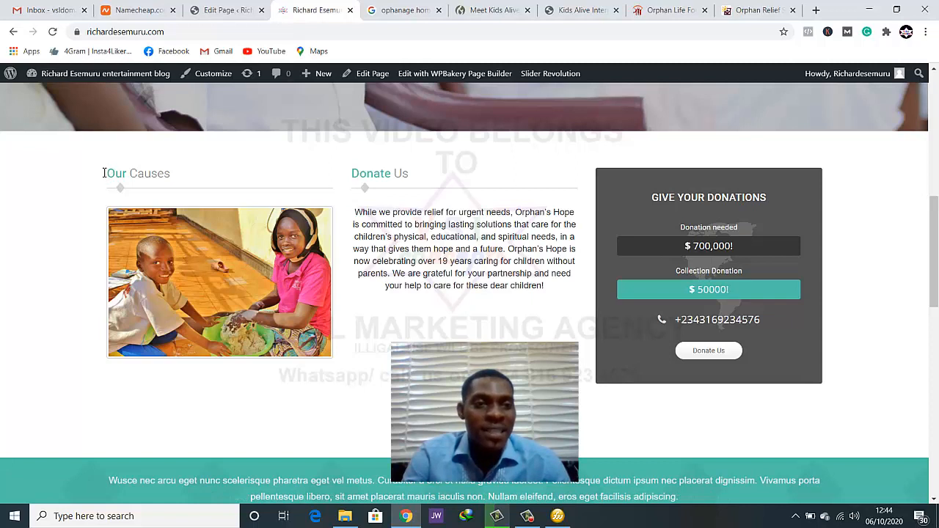
Examine the Our Causes and Donate Us headings above the image and text columns on the live homepage
drag(104, 173, 124, 174)
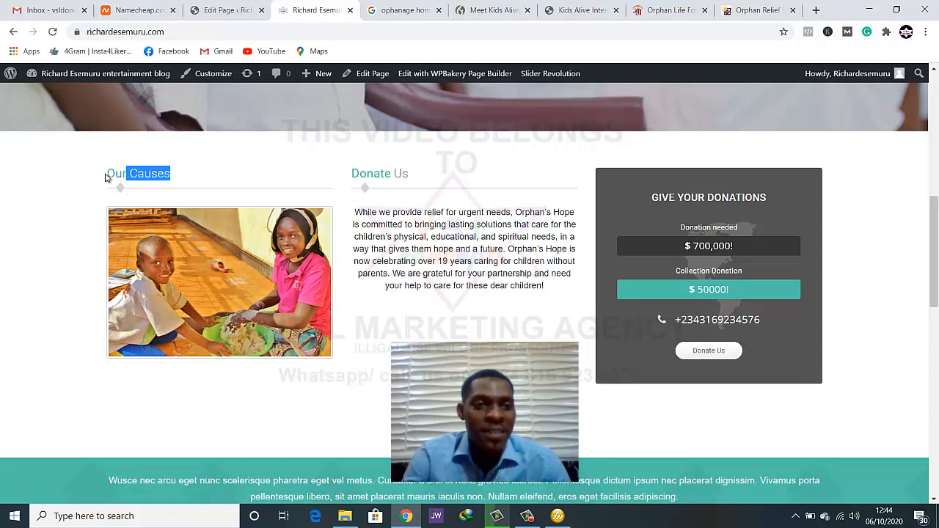
click(107, 176)
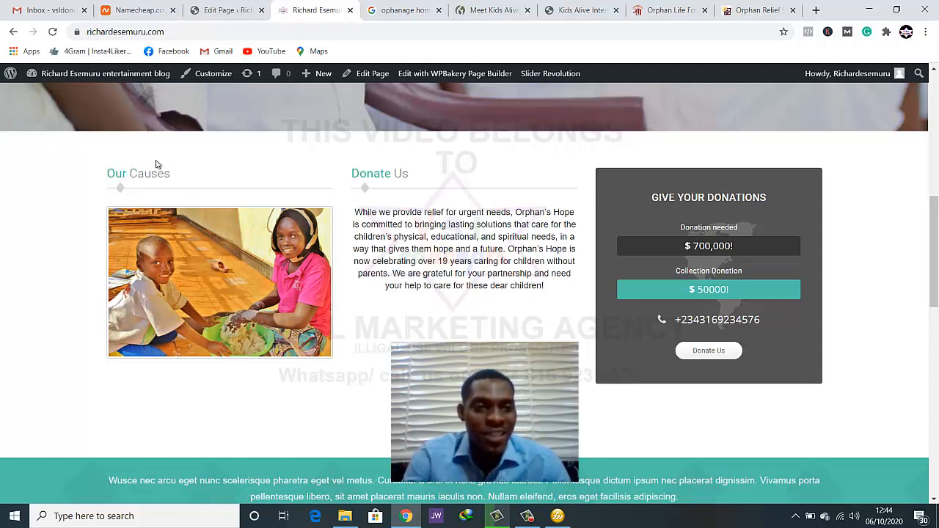
drag(173, 174, 144, 176)
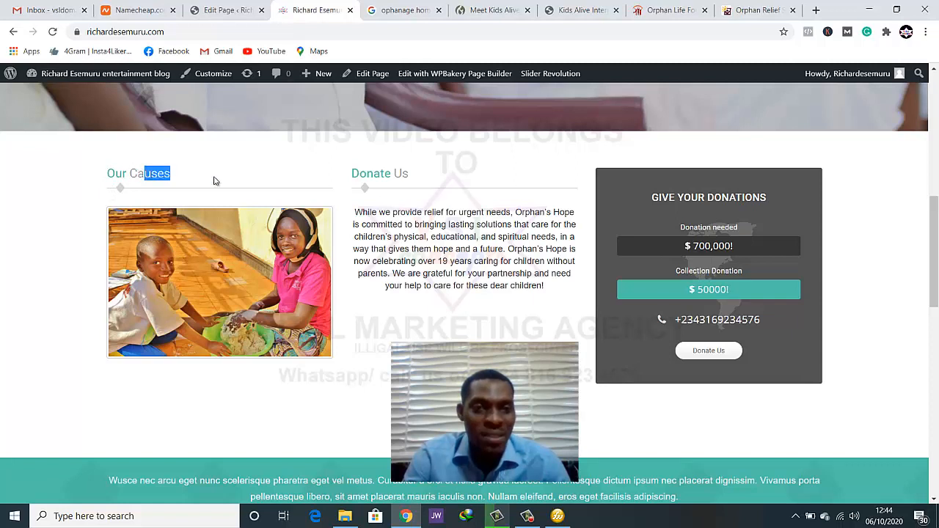
drag(380, 177, 399, 182)
click(412, 182)
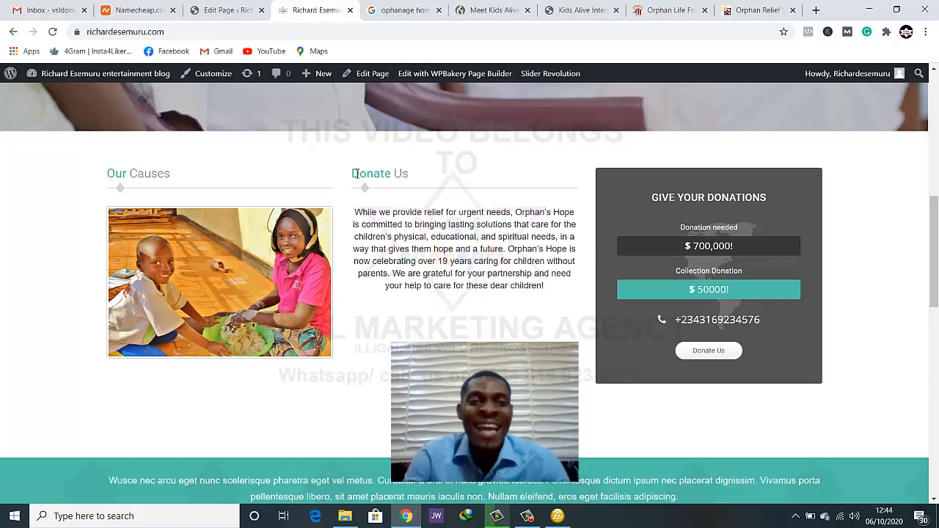
mouse_move(354, 174)
mouse_down()
mouse_move(411, 178)
mouse_move(353, 174)
mouse_up()
click(412, 177)
click(353, 175)
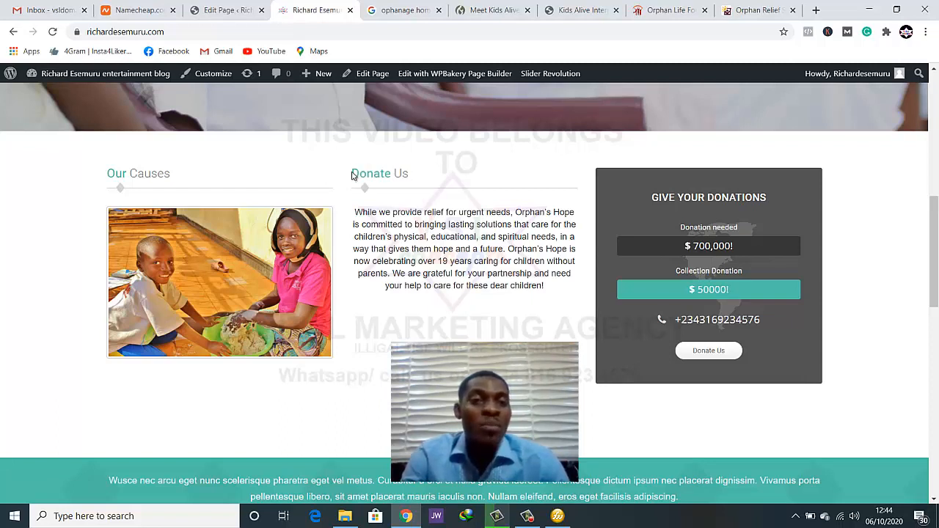
drag(411, 176, 352, 174)
click(352, 174)
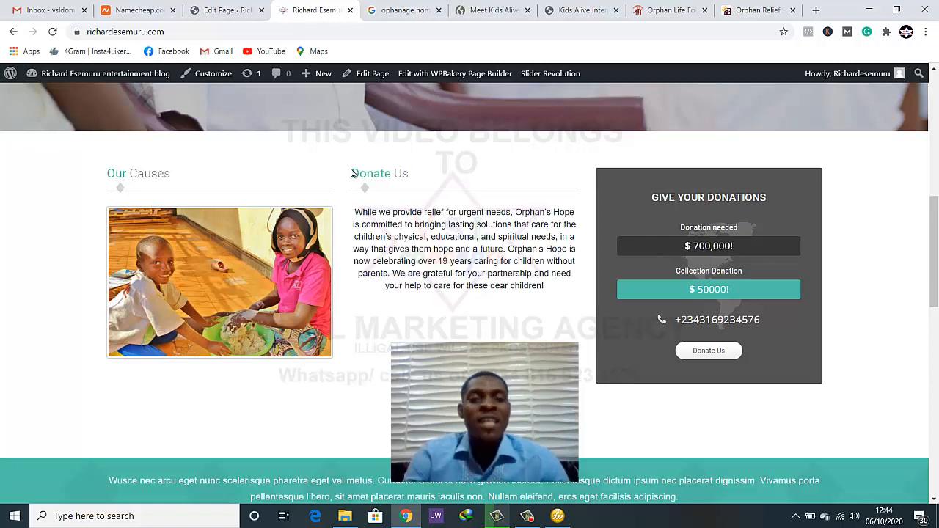
In the page editor, clear the "Donate Us" title in the settings of the middle text column
click(228, 10)
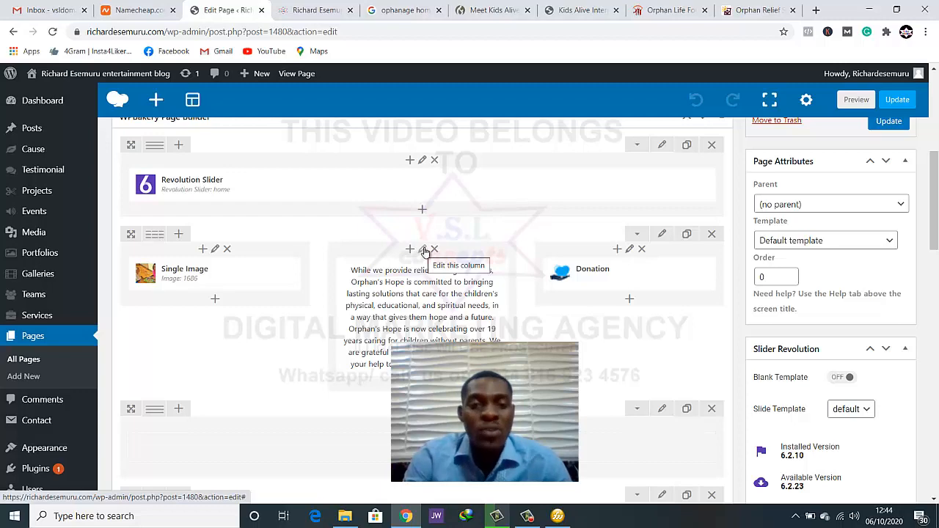
click(424, 251)
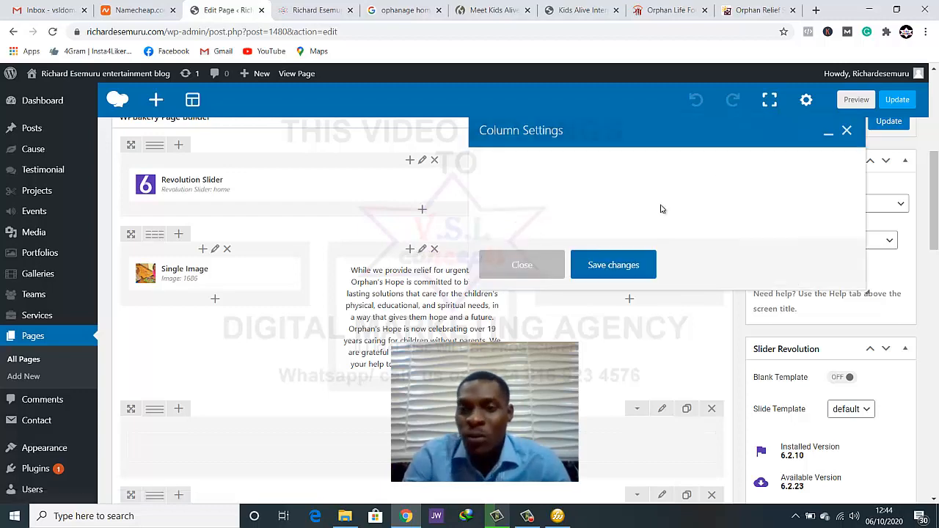
scroll(639, 226, down, 5)
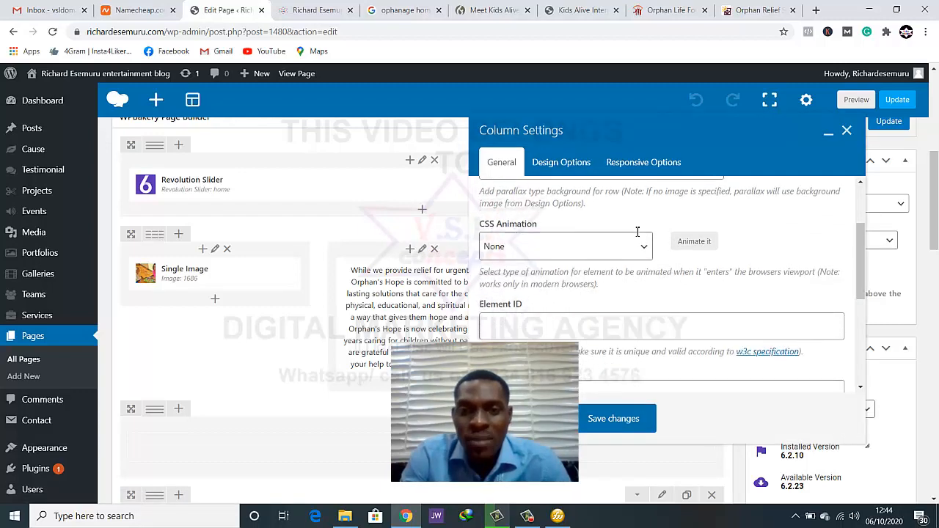
scroll(639, 236, down, 1)
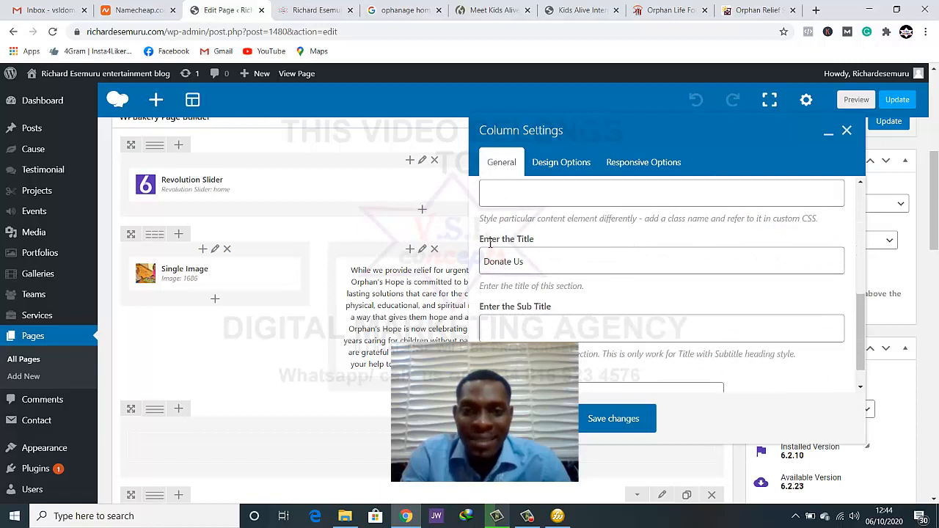
drag(537, 261, 481, 266)
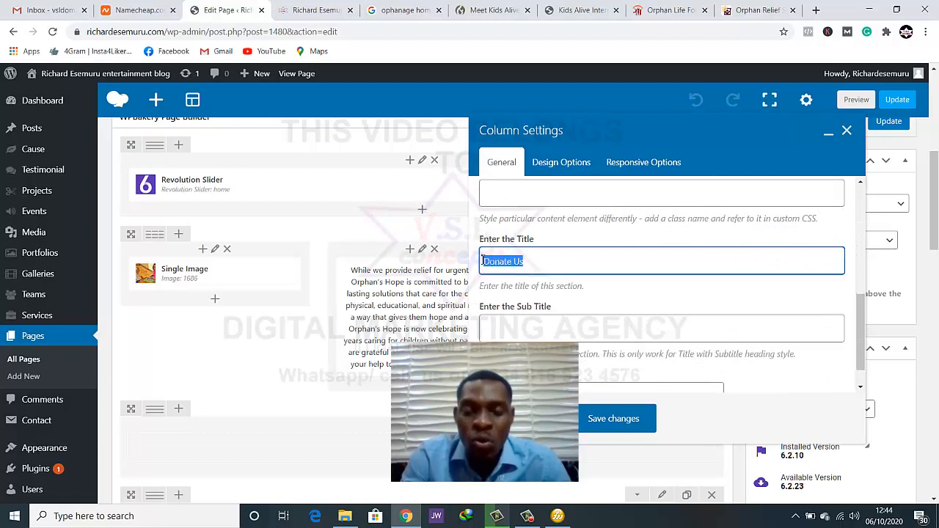
key(BackSpace)
Set the text column's heading style to the blank option, save the column settings, and update the page, checking it on the live homepage
scroll(513, 269, down, 1)
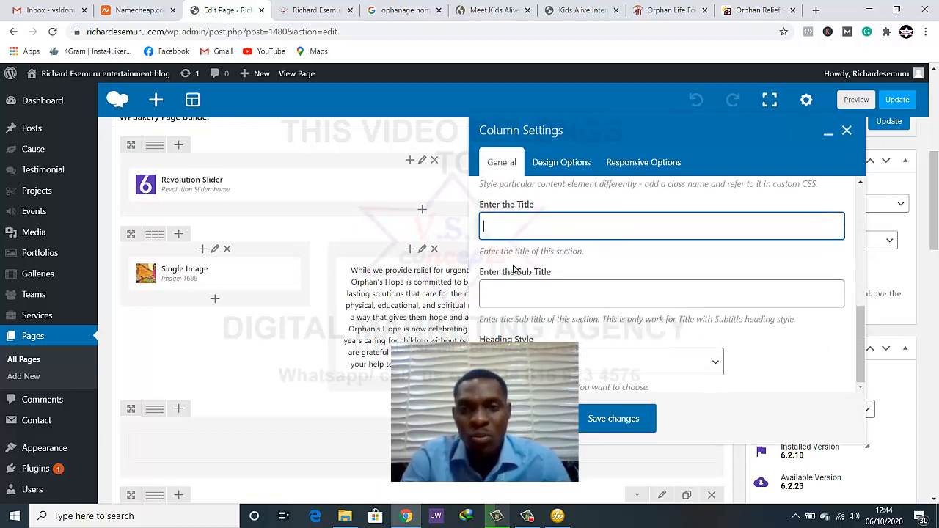
scroll(516, 270, down, 2)
scroll(593, 294, up, 1)
scroll(593, 293, down, 1)
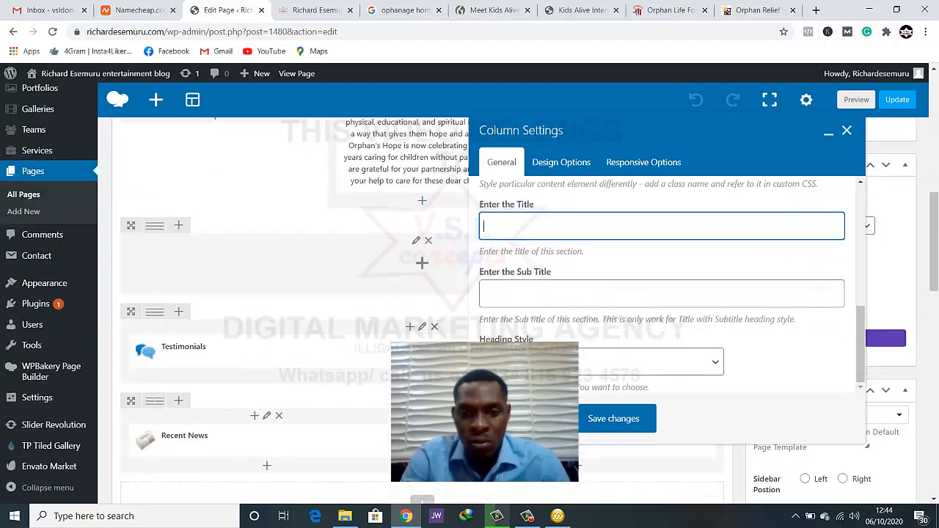
click(683, 367)
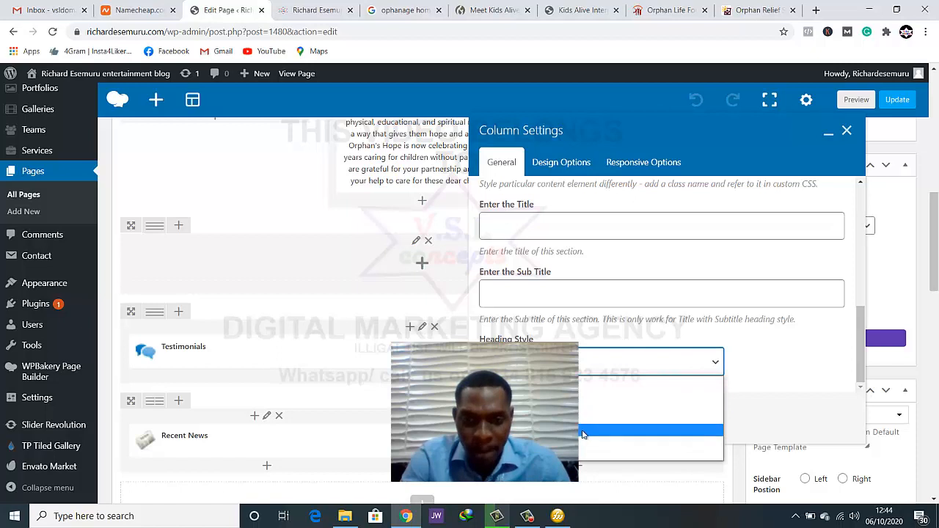
click(591, 381)
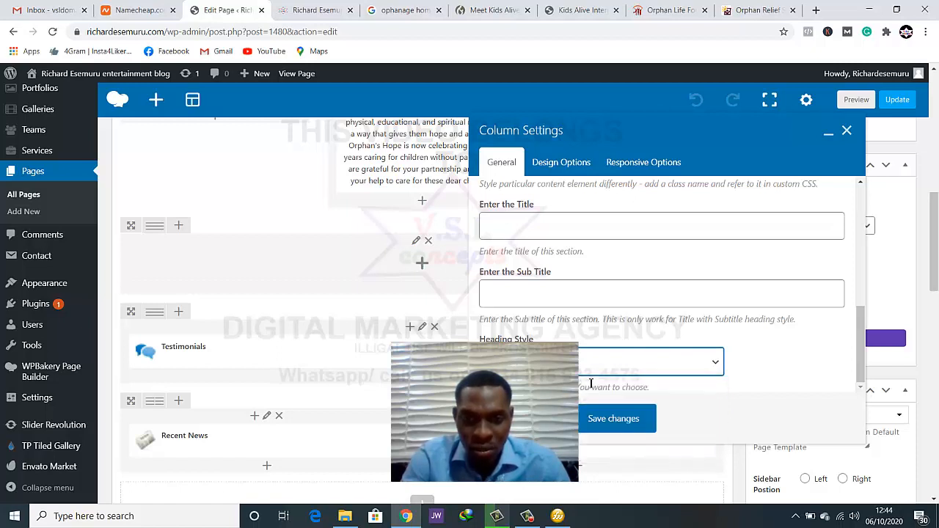
scroll(603, 365, up, 5)
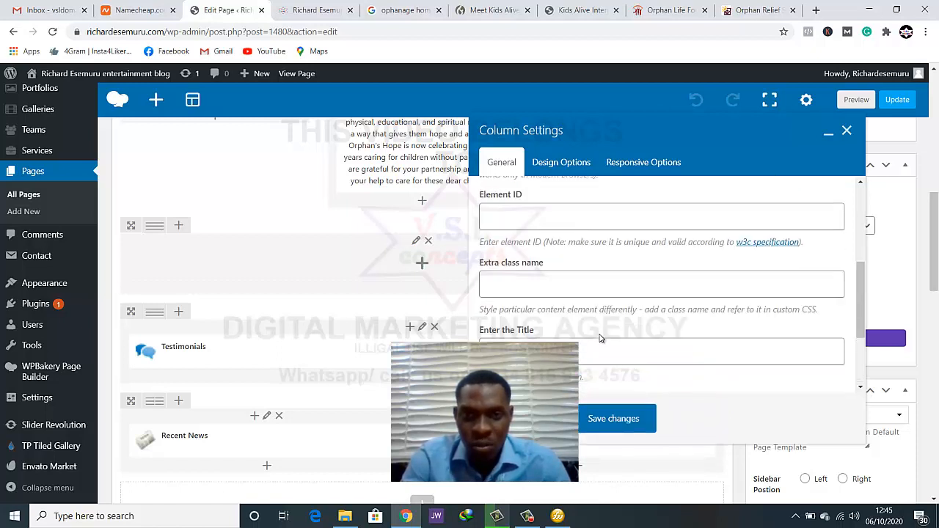
scroll(602, 353, down, 3)
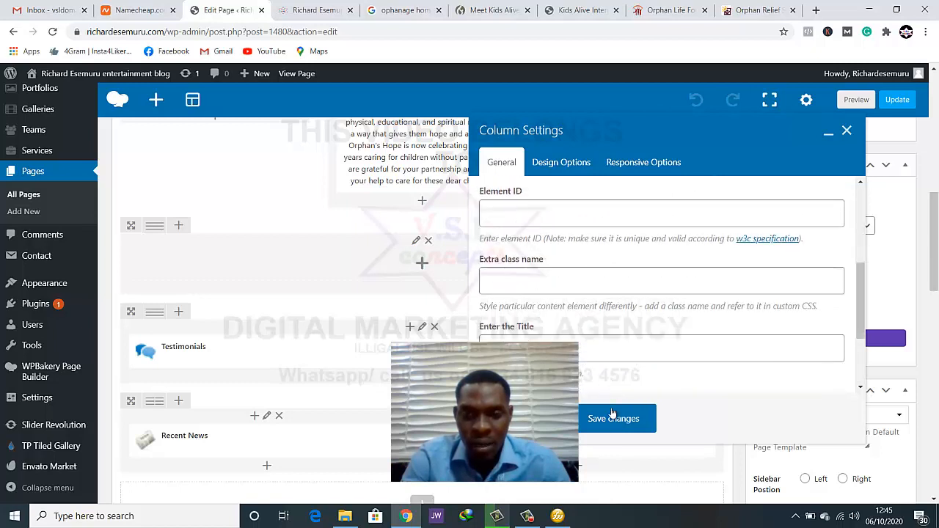
click(589, 418)
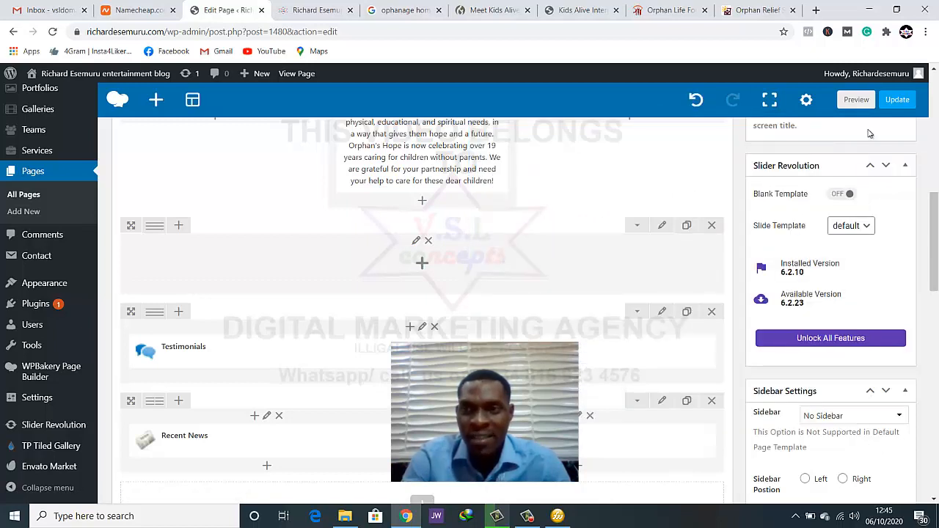
click(896, 99)
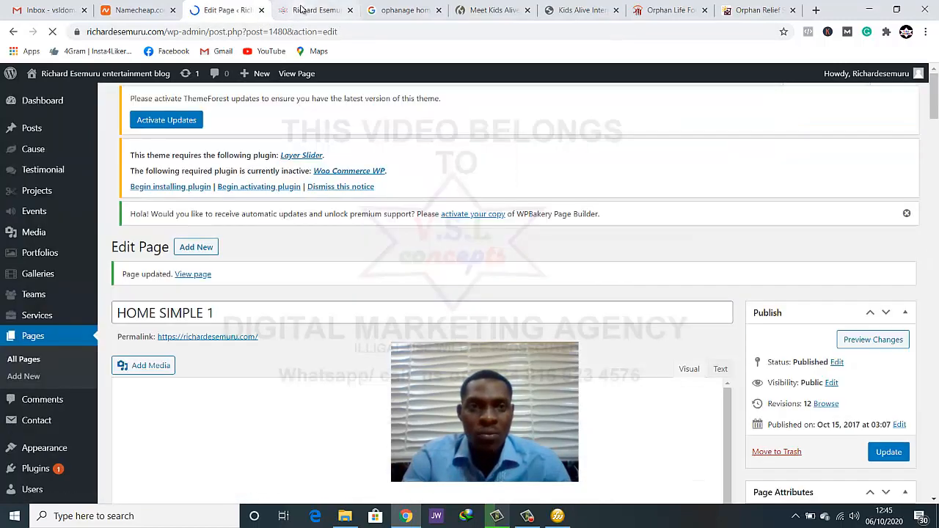
click(309, 10)
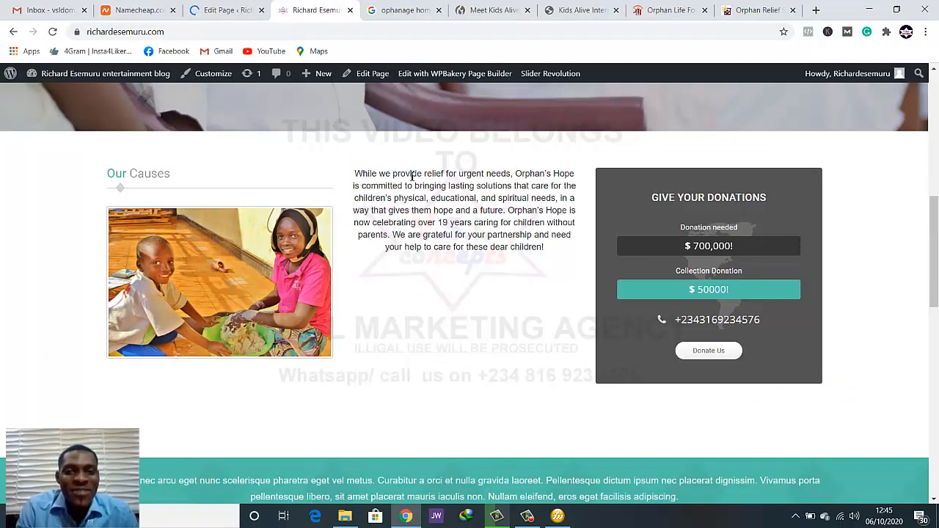
Back in the page editor, clear the "Our Causes" title in the settings of the column holding the Single Image
click(204, 9)
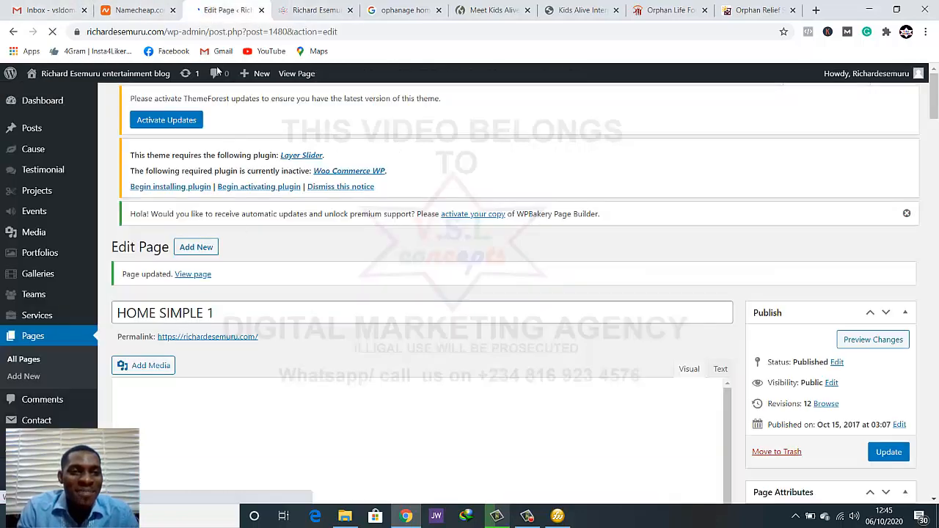
scroll(331, 338, down, 3)
scroll(295, 323, down, 1)
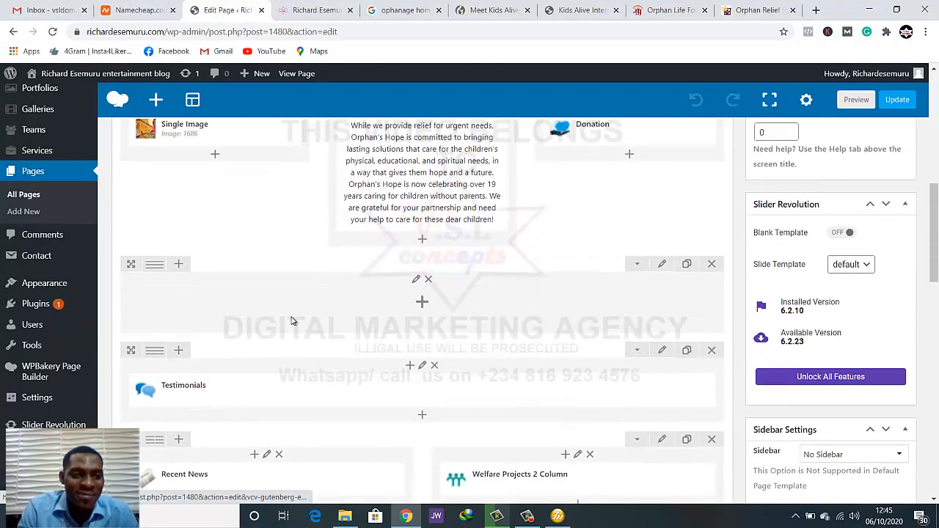
scroll(286, 312, up, 3)
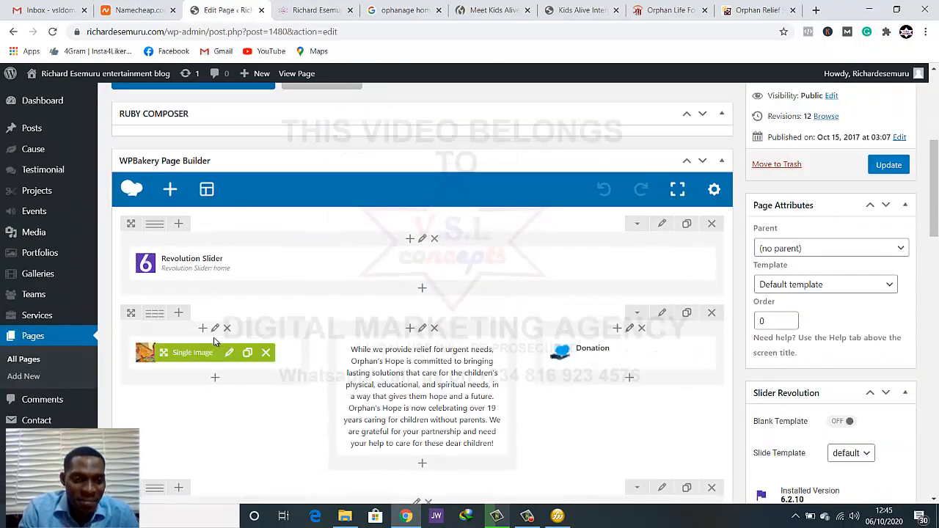
click(215, 328)
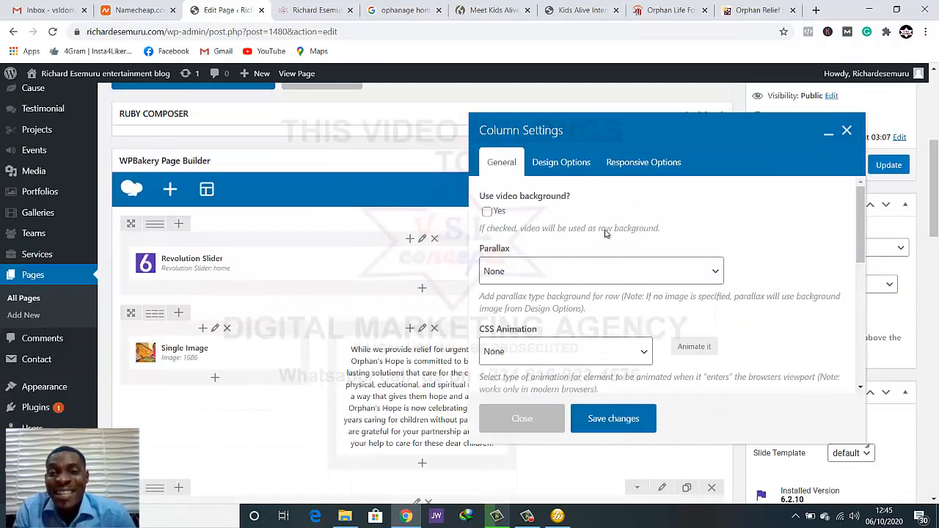
scroll(587, 271, down, 2)
scroll(575, 275, down, 5)
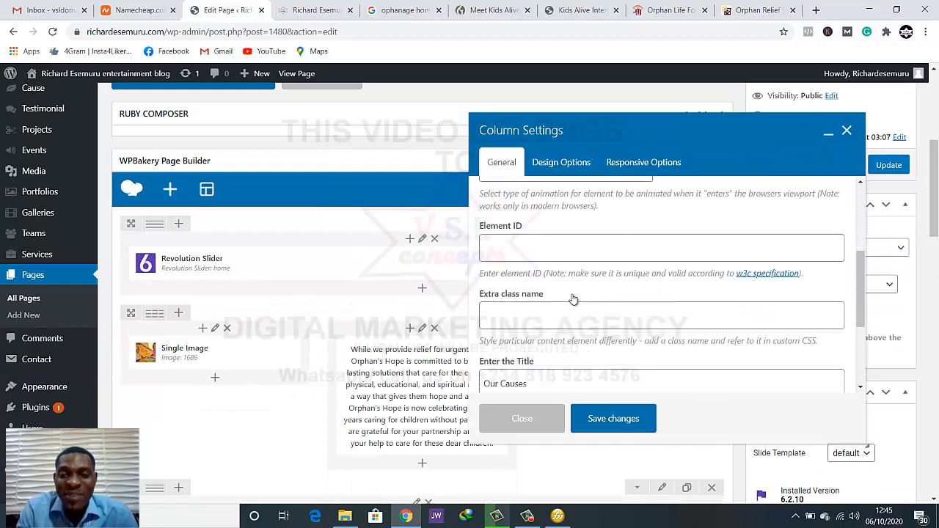
click(549, 262)
drag(468, 261, 476, 261)
click(551, 261)
drag(534, 261, 491, 262)
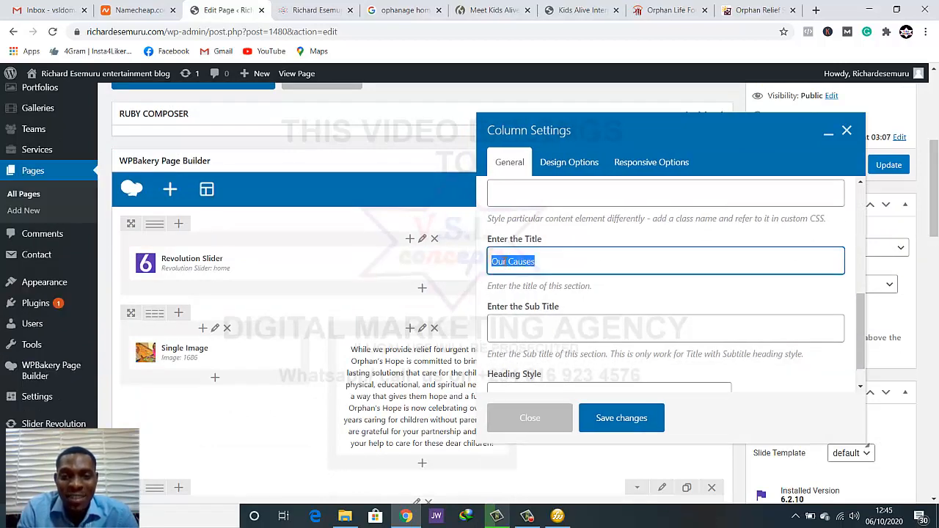
key(BackSpace)
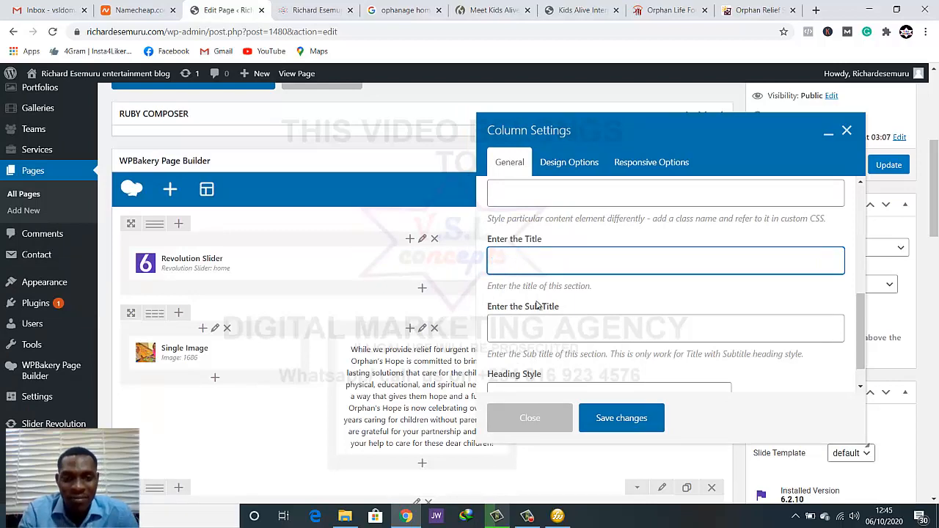
Set the image column's heading style to the blank option, save the column settings, and update the page
scroll(579, 317, down, 5)
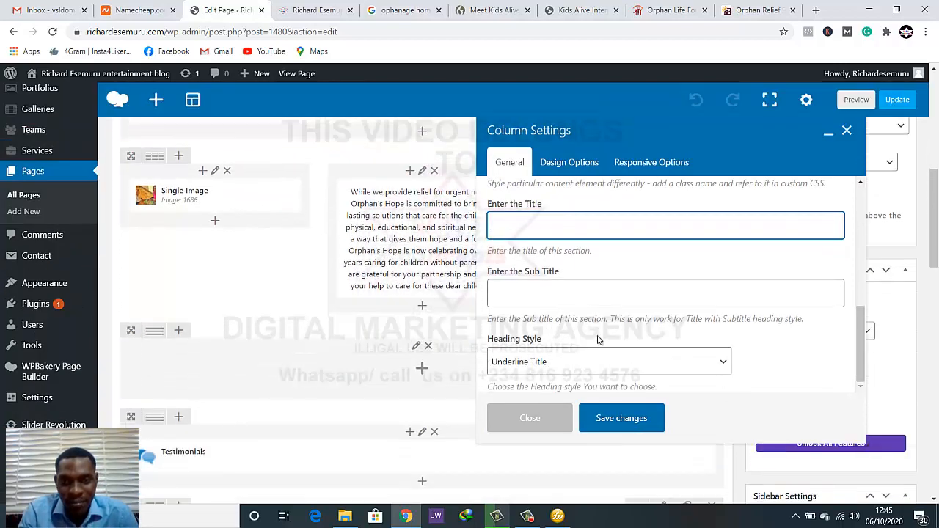
click(590, 371)
click(572, 383)
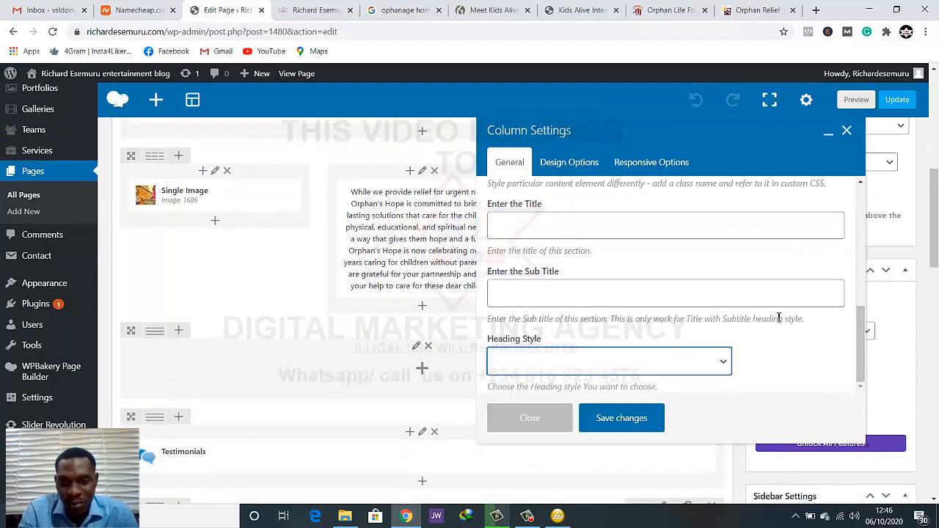
click(616, 422)
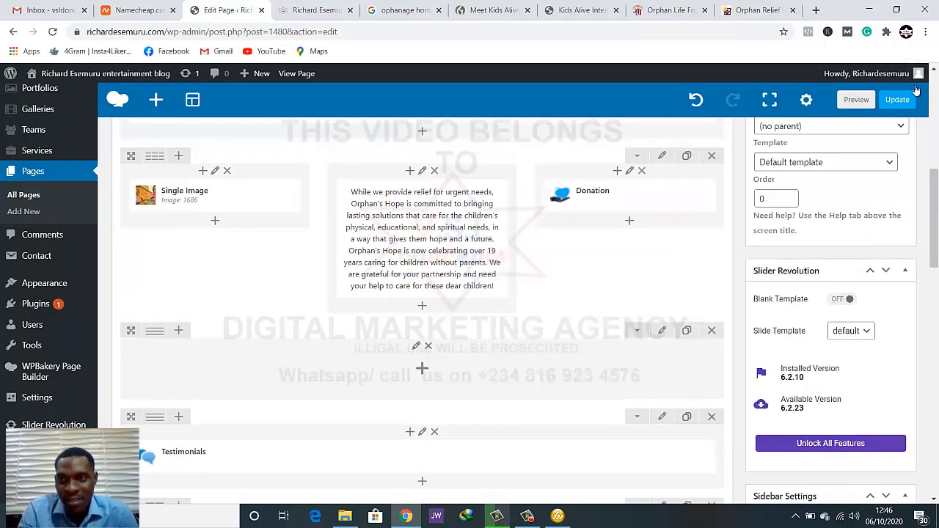
click(896, 102)
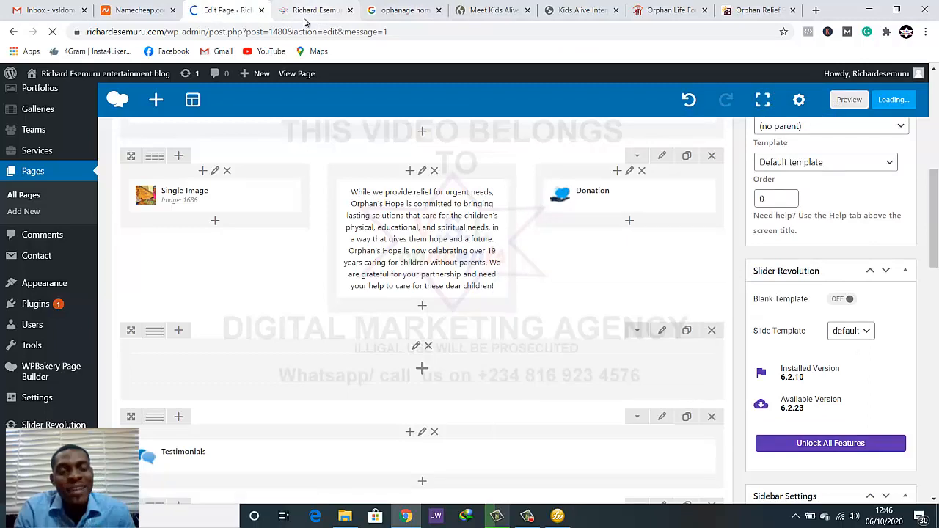
Reload the live homepage and examine the text beside the image and donation box in the three-column row
click(308, 11)
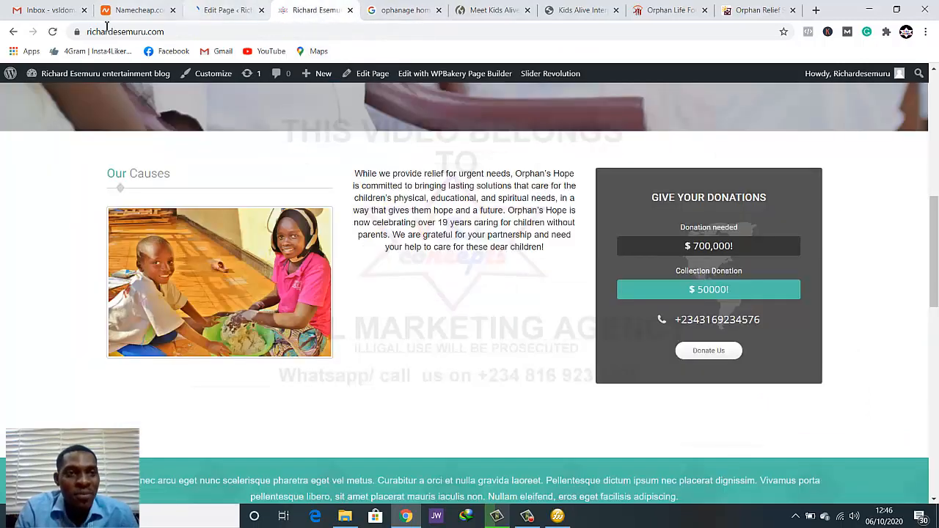
click(52, 31)
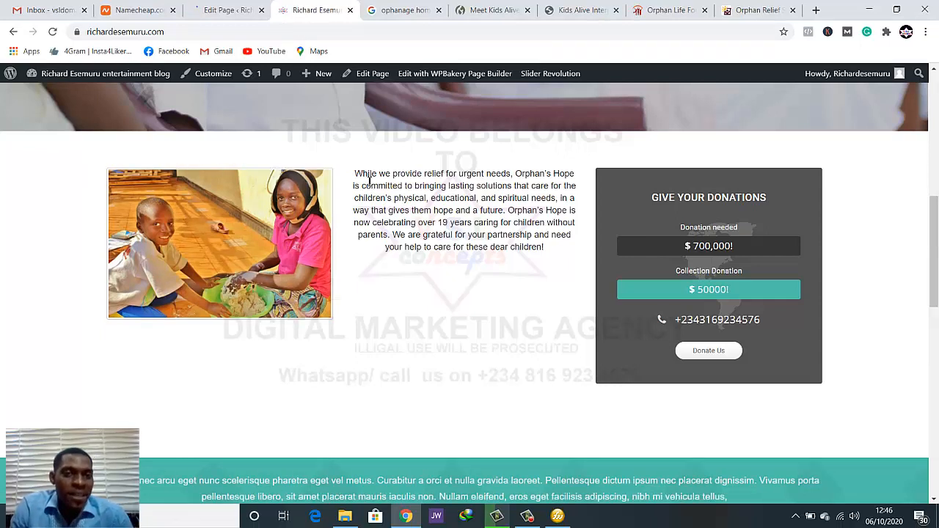
mouse_move(357, 176)
mouse_down()
mouse_move(503, 223)
mouse_move(548, 252)
mouse_move(479, 235)
mouse_move(355, 179)
mouse_up()
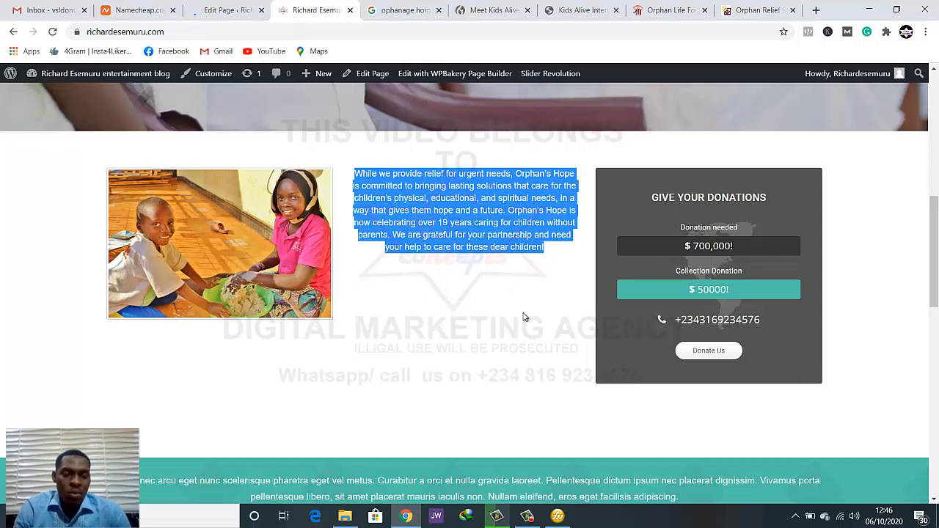
click(491, 247)
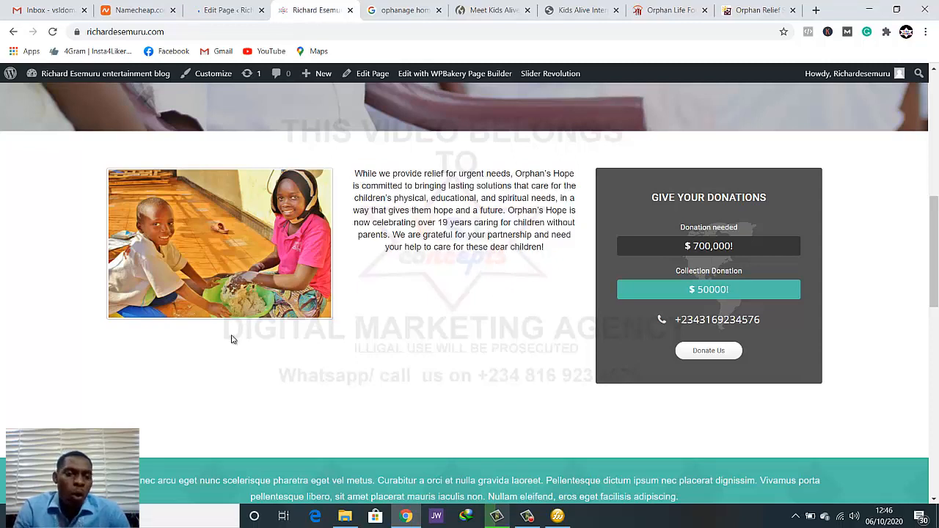
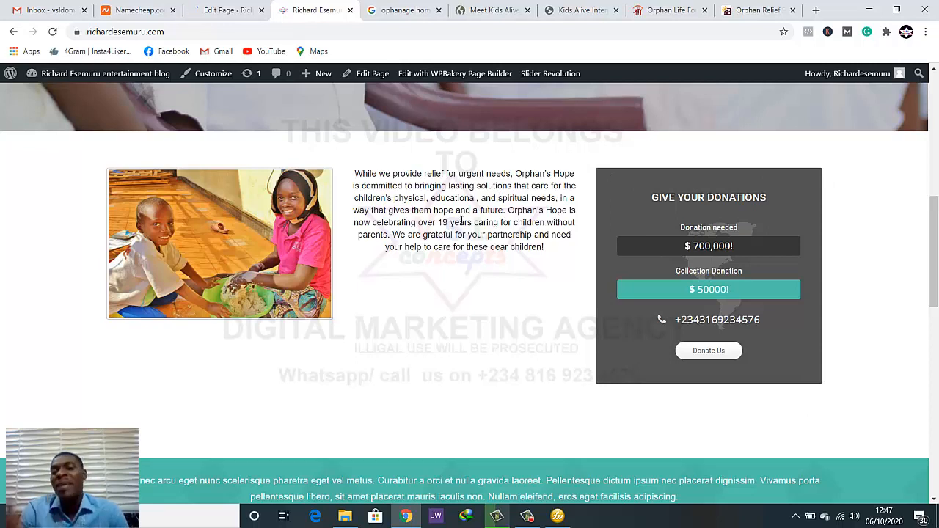
In the page editor, change the layout of the row with image, text and donation to 5/6 + 1/6 and update the page
click(227, 15)
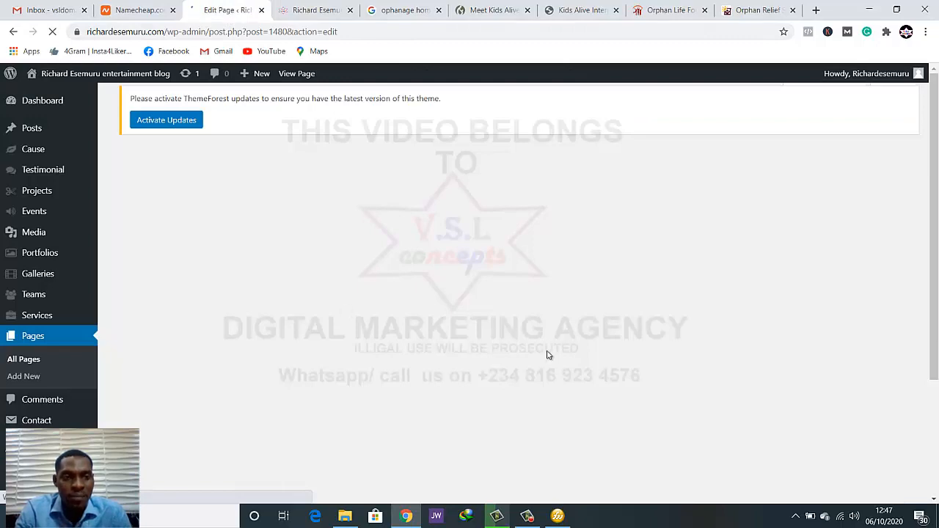
scroll(499, 375, down, 5)
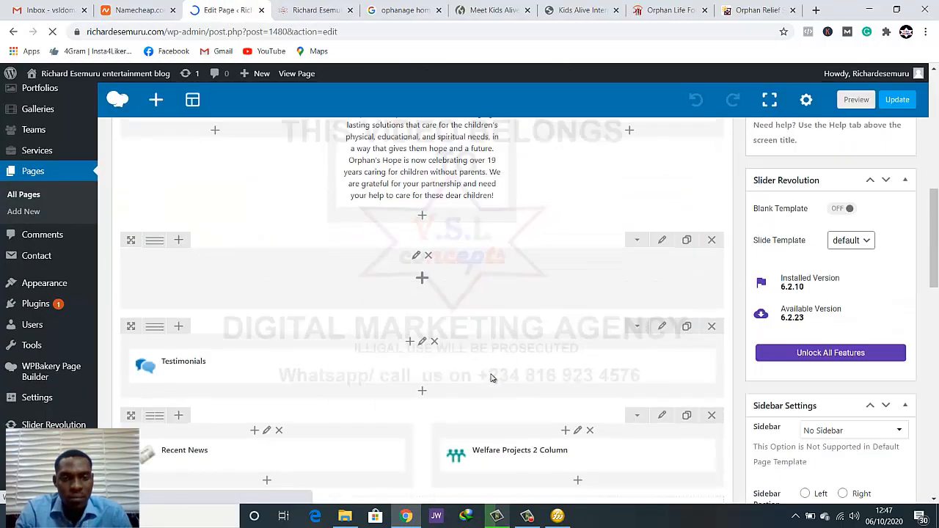
scroll(492, 377, up, 2)
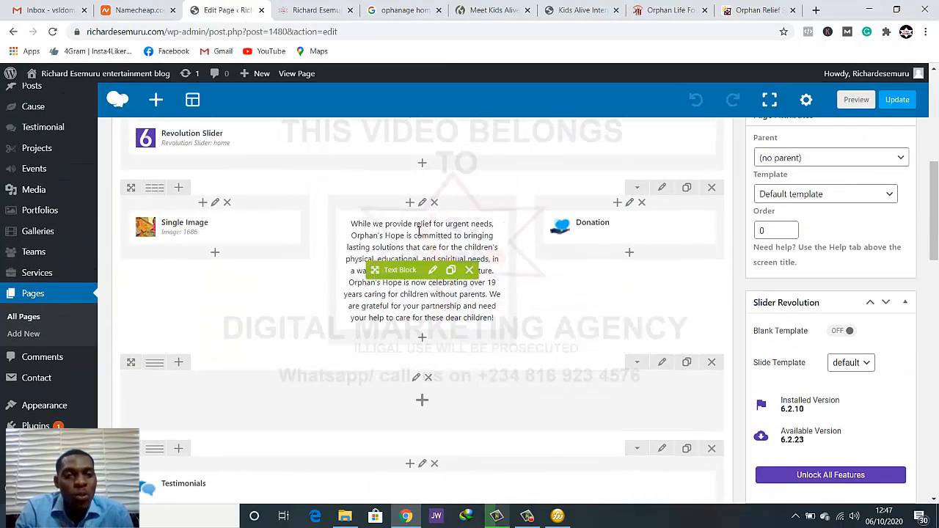
mouse_move(150, 192)
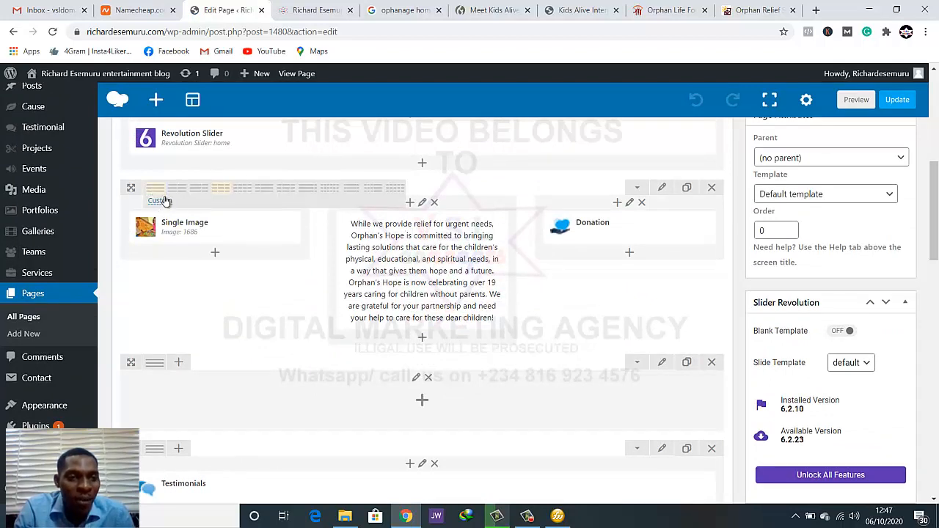
click(160, 202)
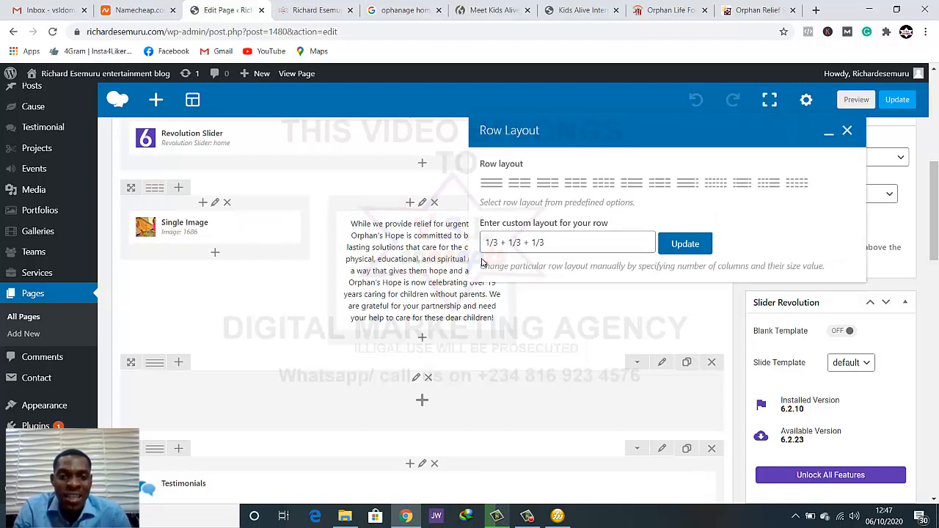
click(522, 246)
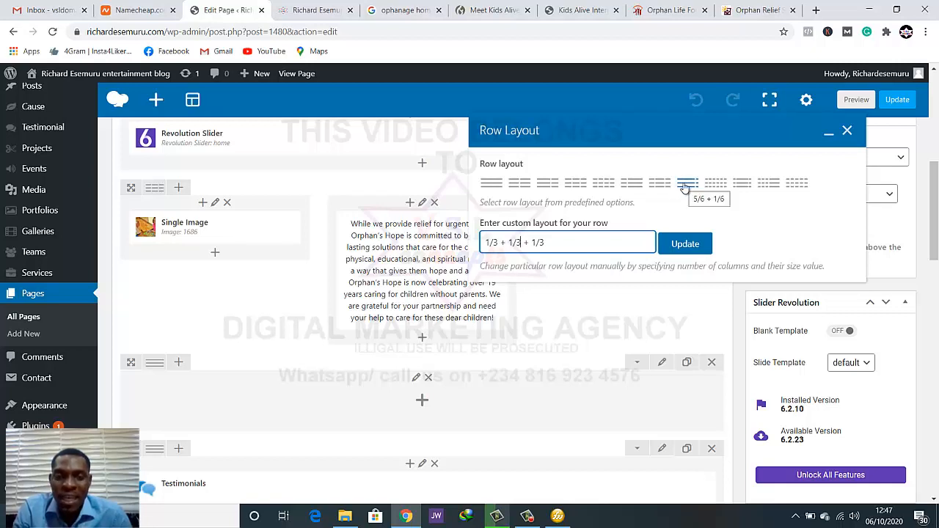
click(685, 188)
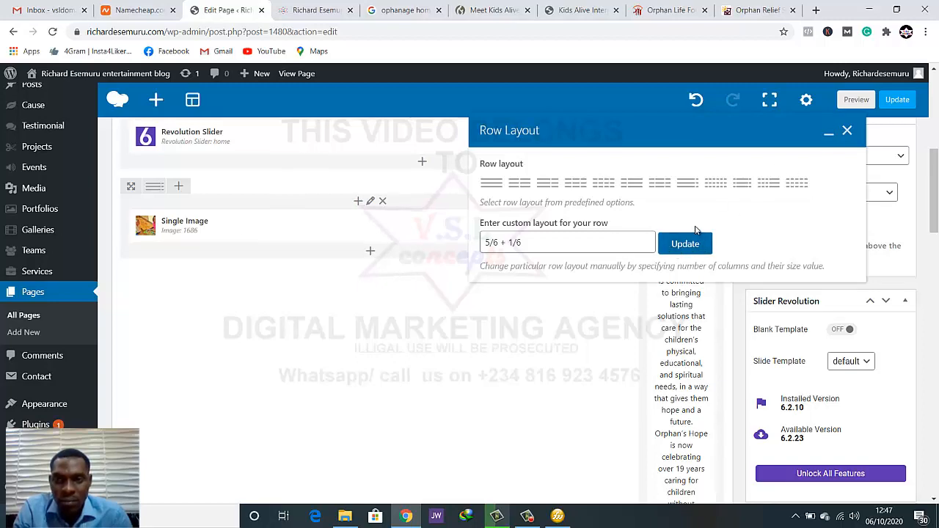
scroll(704, 235, down, 3)
scroll(726, 213, up, 2)
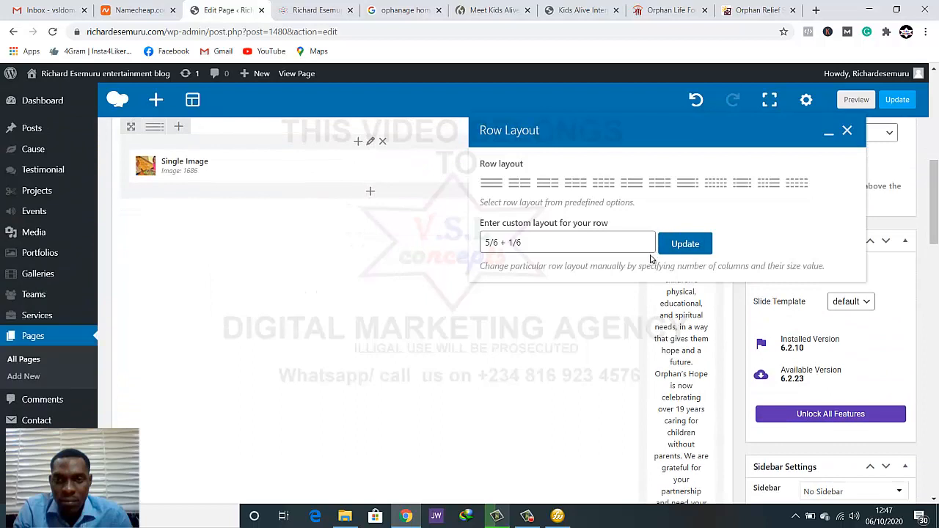
click(847, 131)
click(897, 100)
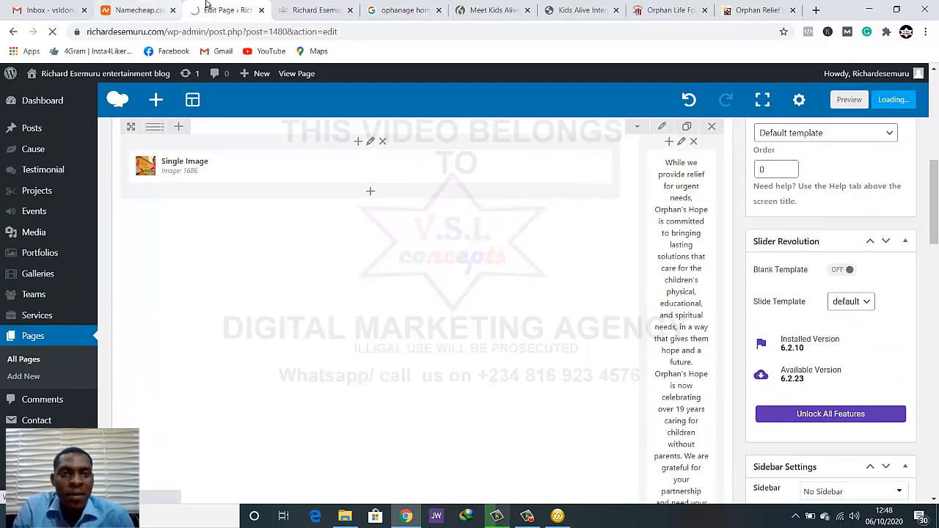
Reload the live homepage and examine how the image, text and donation box are arranged in the 5/6 + 1/6 row
click(316, 10)
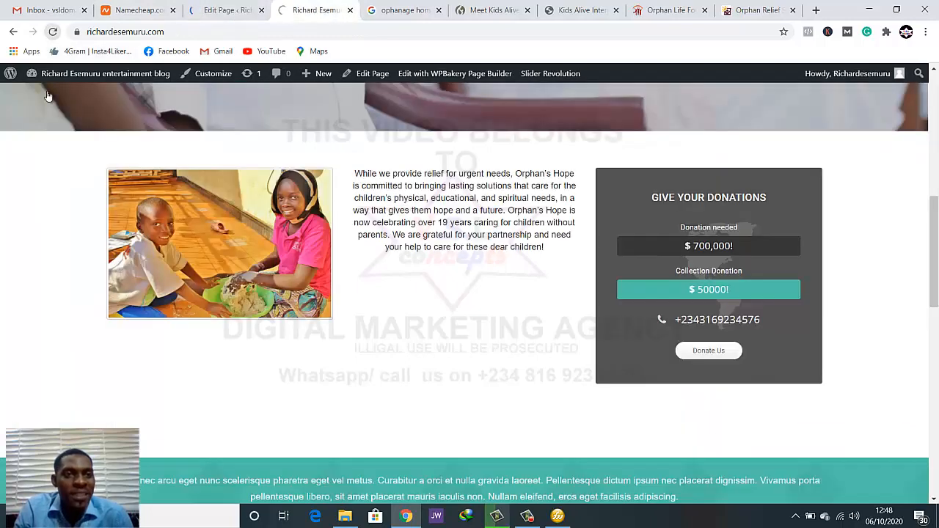
click(52, 31)
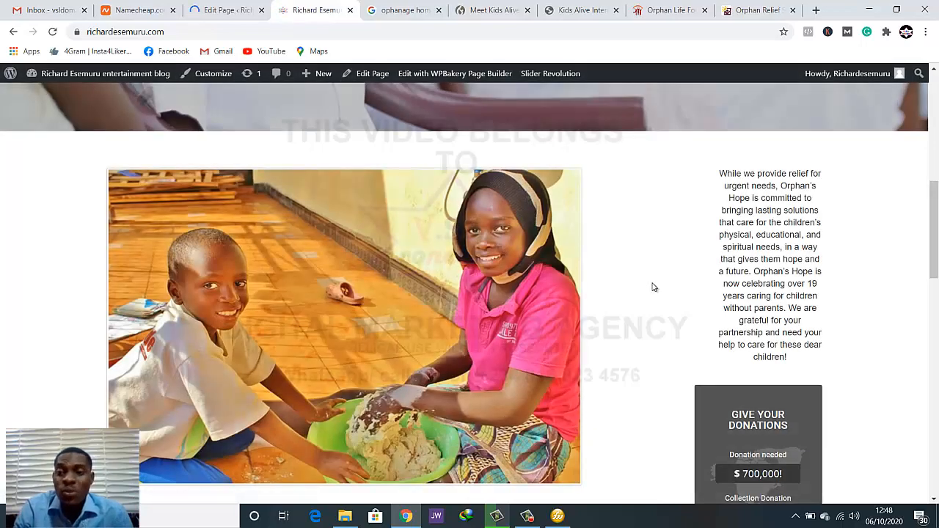
scroll(685, 331, down, 3)
scroll(692, 340, up, 2)
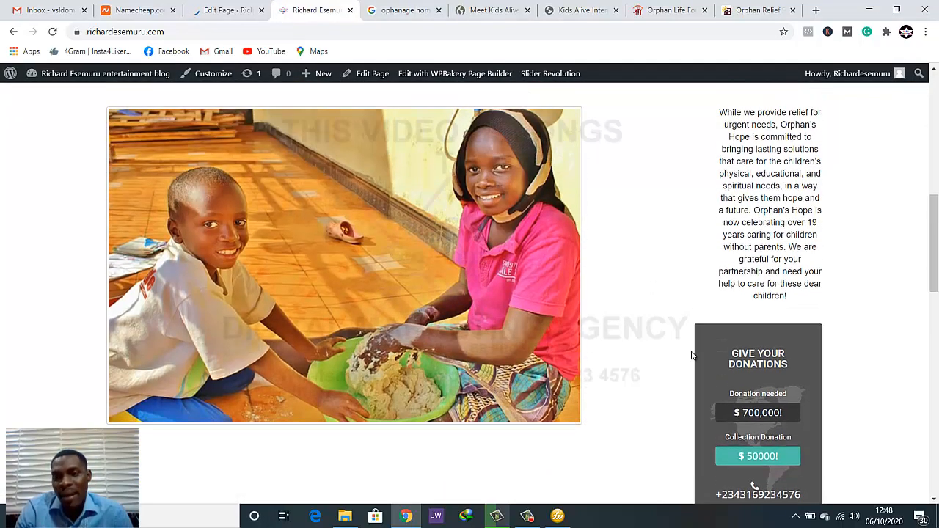
scroll(692, 355, up, 1)
scroll(692, 355, down, 3)
scroll(692, 355, up, 1)
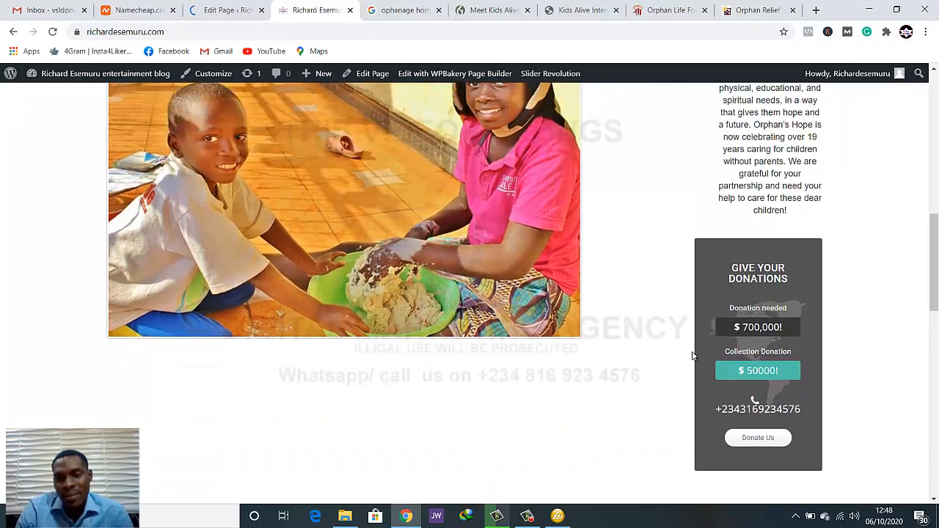
scroll(692, 355, up, 1)
scroll(692, 355, down, 2)
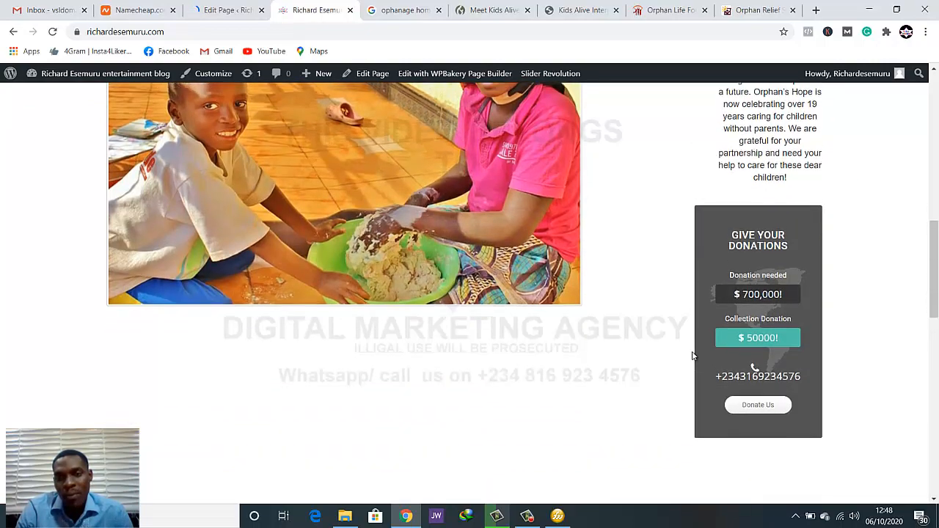
scroll(692, 356, up, 3)
scroll(692, 355, down, 2)
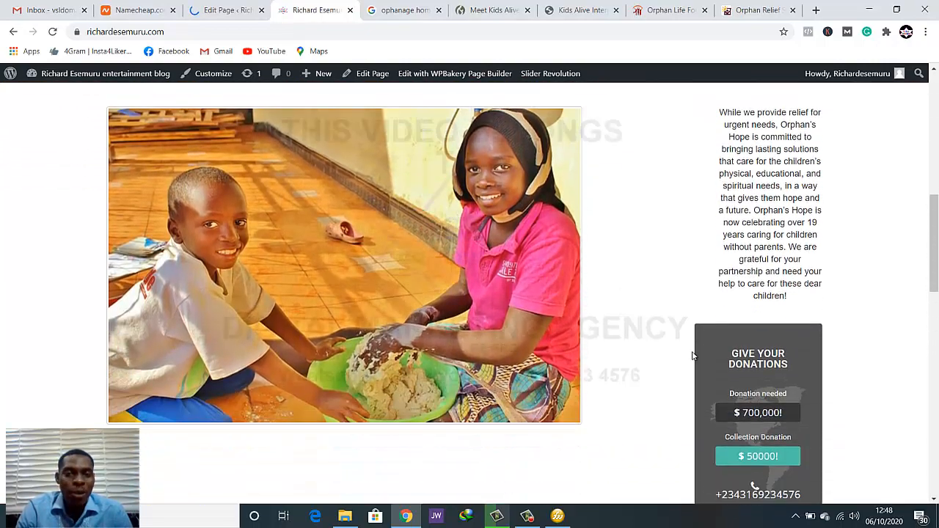
click(207, 9)
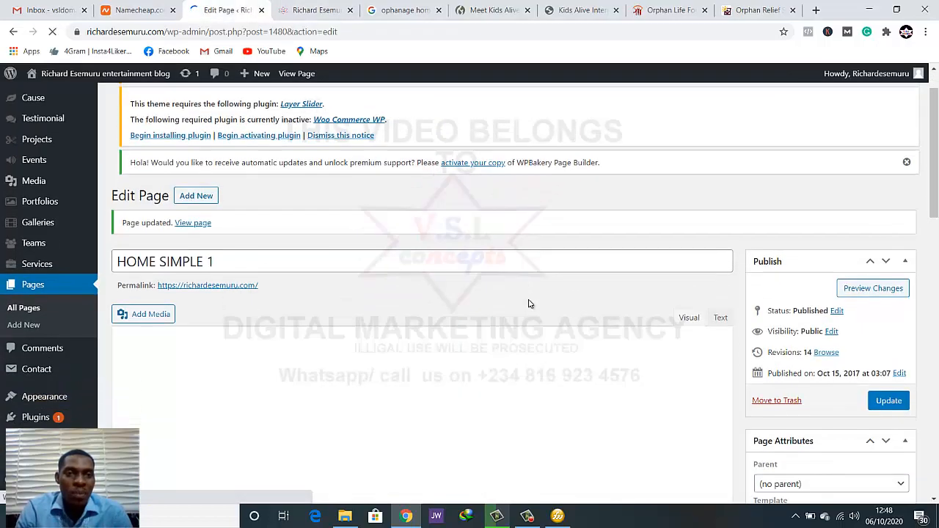
scroll(529, 305, down, 6)
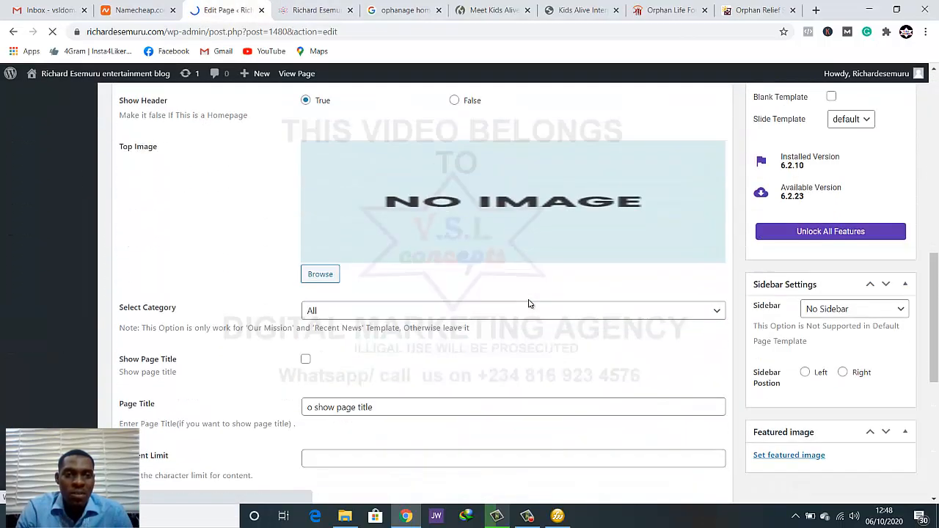
scroll(529, 305, up, 3)
scroll(529, 304, up, 1)
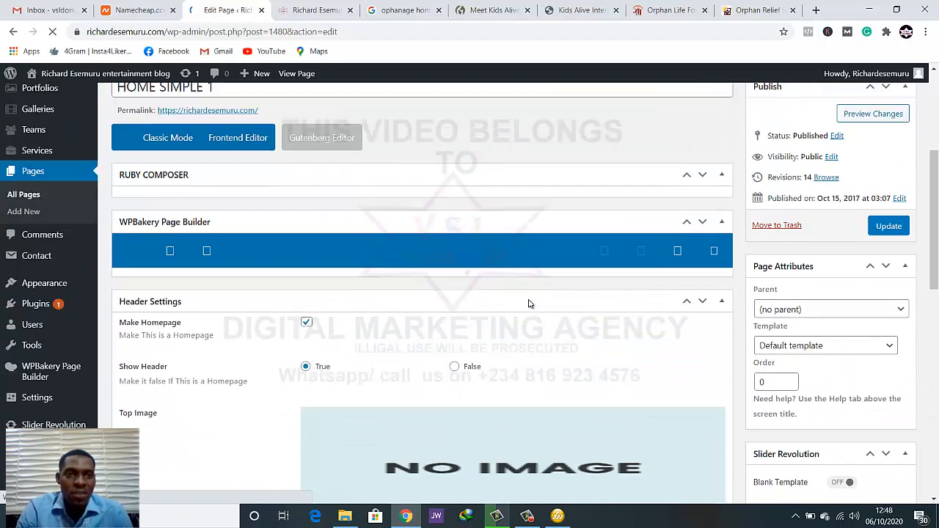
On the live homepage, compare the width of the image with that of the text and donation box beside it
key(ctrl+Tab)
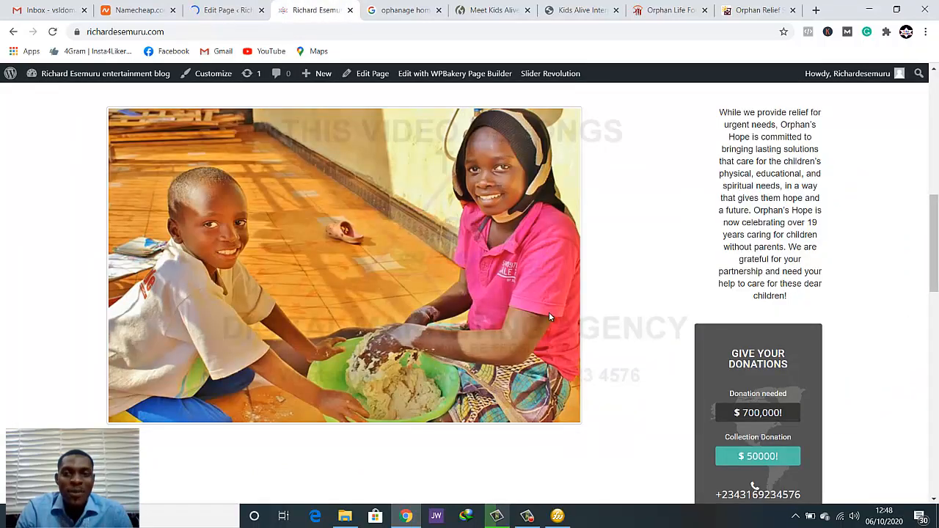
scroll(532, 320, up, 2)
scroll(464, 325, down, 2)
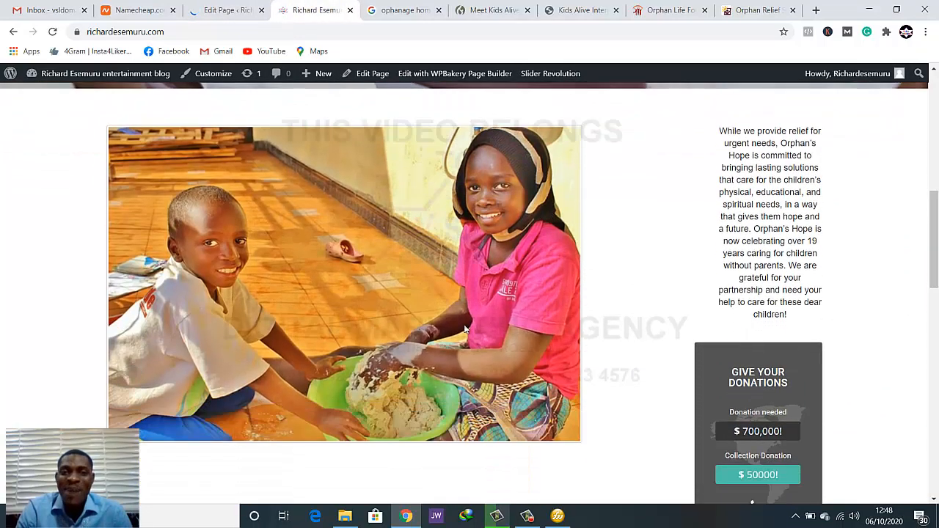
scroll(463, 325, up, 1)
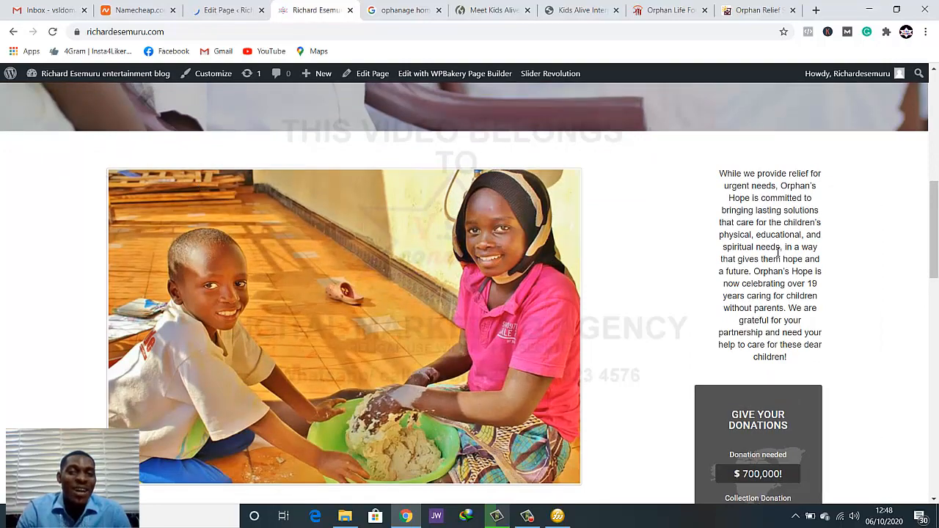
scroll(800, 216, down, 3)
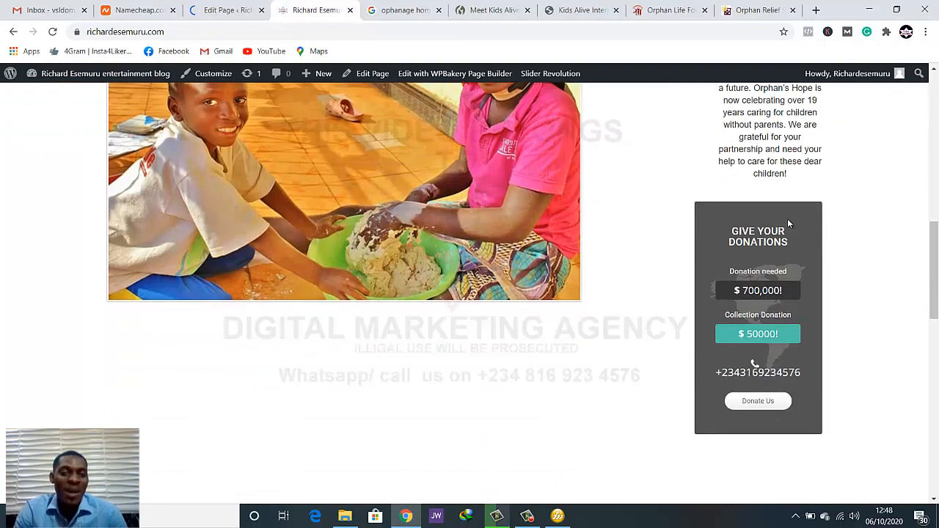
scroll(767, 235, up, 1)
scroll(767, 235, down, 1)
scroll(763, 239, up, 3)
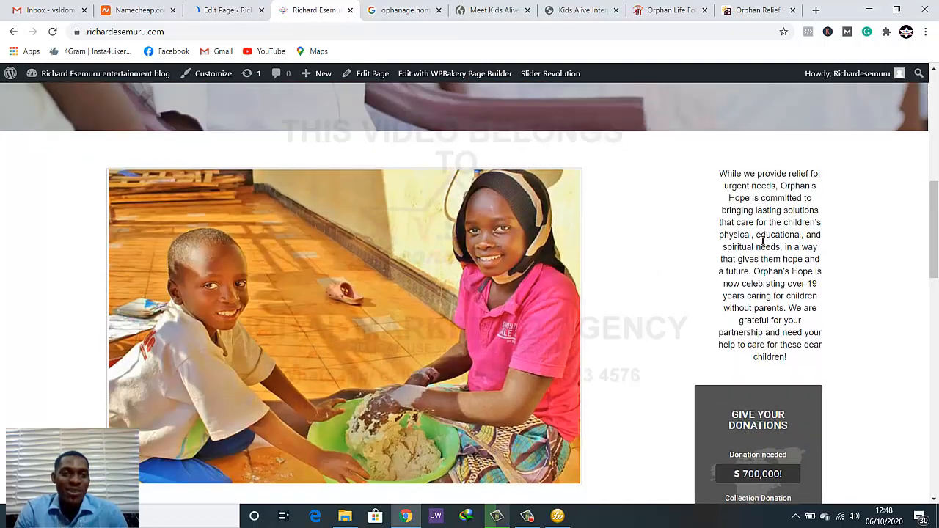
scroll(750, 245, down, 2)
scroll(750, 245, up, 1)
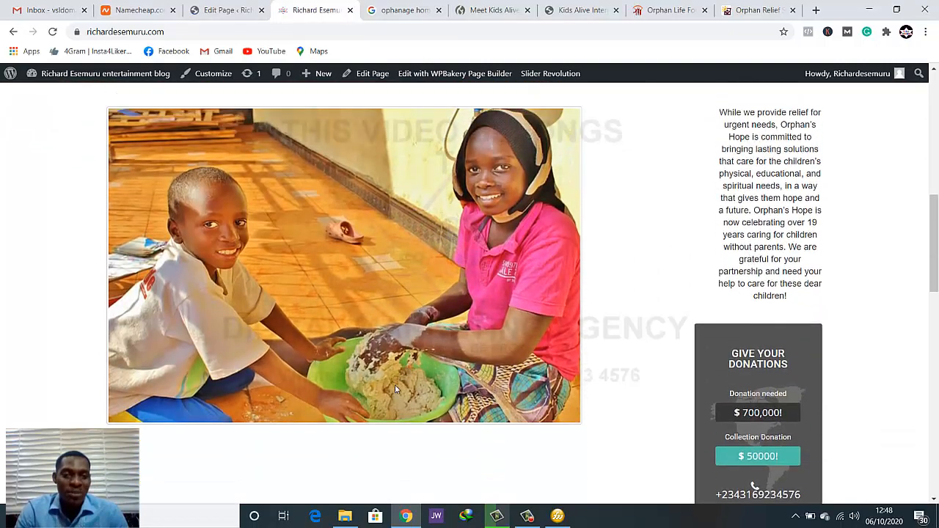
scroll(383, 261, up, 2)
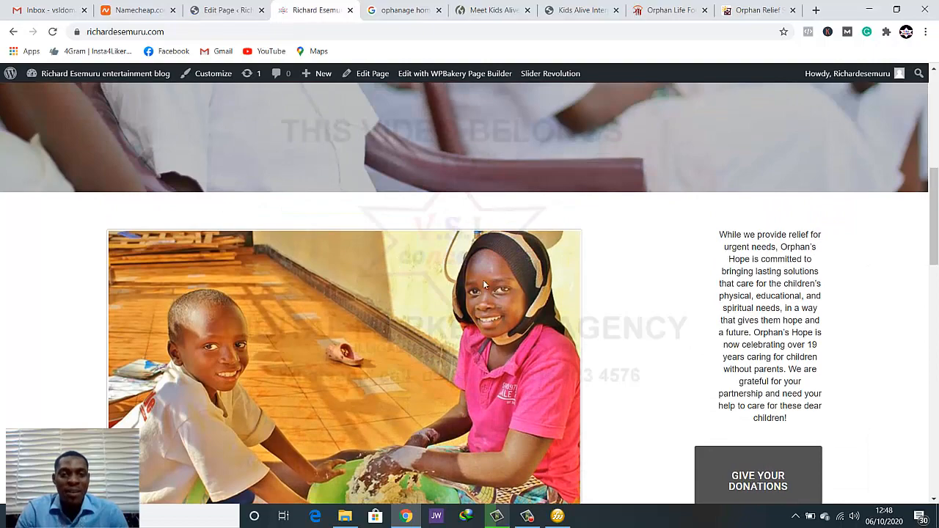
scroll(483, 280, up, 4)
scroll(519, 284, down, 3)
scroll(523, 292, up, 3)
In the page editor, move the Text Block into the wide column above the Single Image and preview the page
click(229, 11)
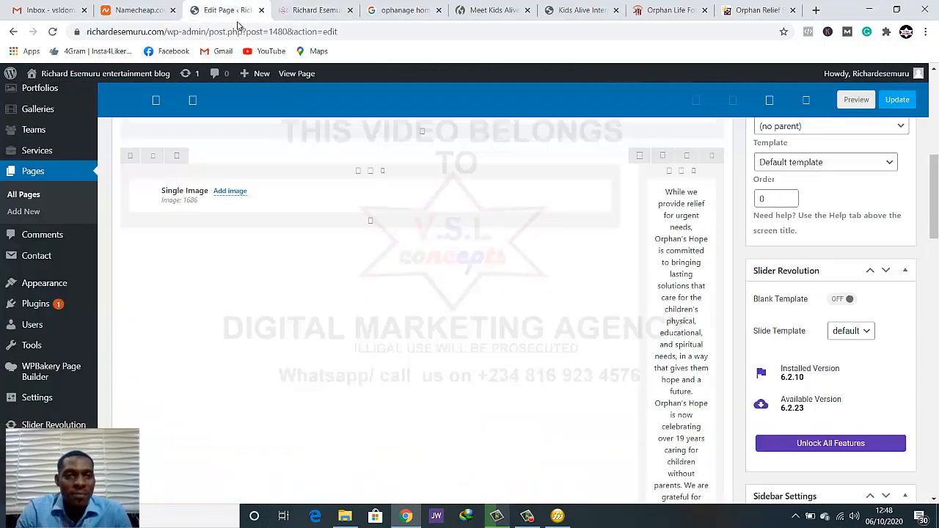
scroll(589, 361, up, 5)
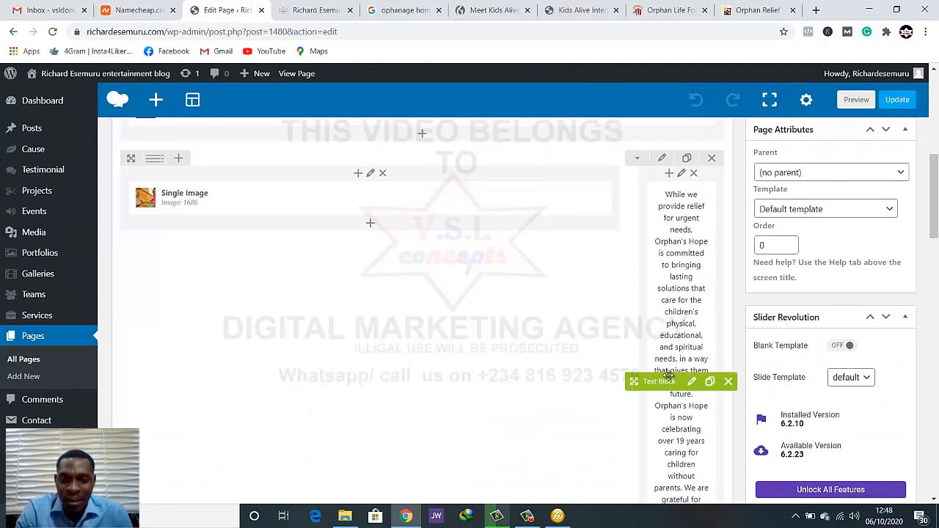
drag(334, 210, 205, 336)
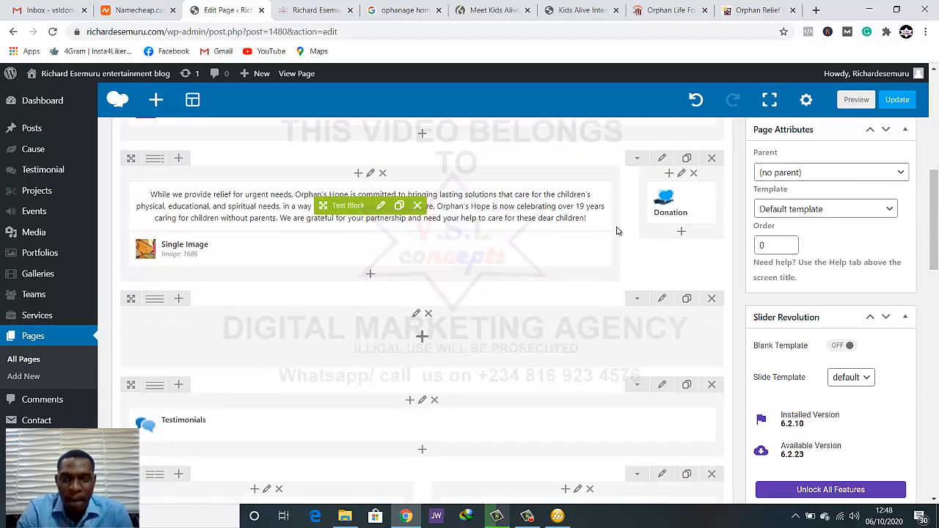
click(856, 99)
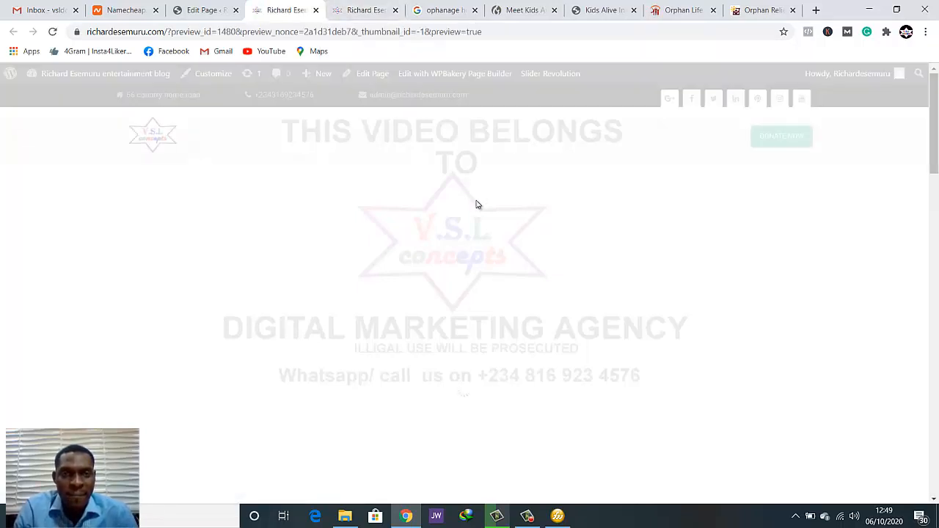
scroll(568, 282, down, 7)
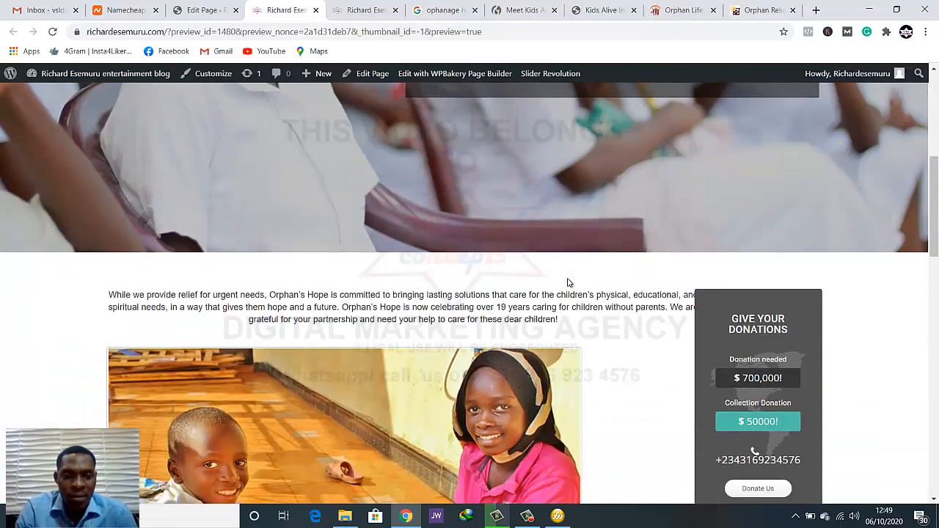
scroll(568, 287, down, 1)
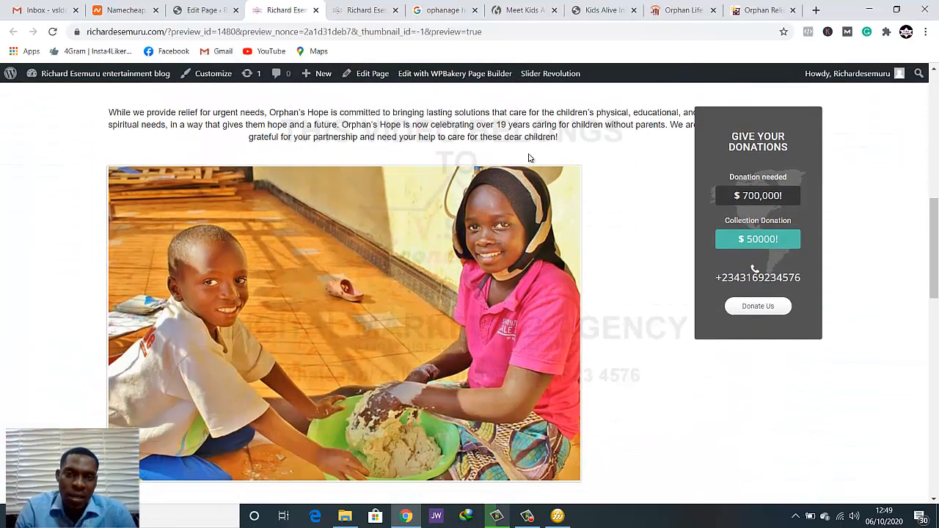
Back in the page editor, move the Text Block below the Single Image in the wide column and preview the page
click(213, 8)
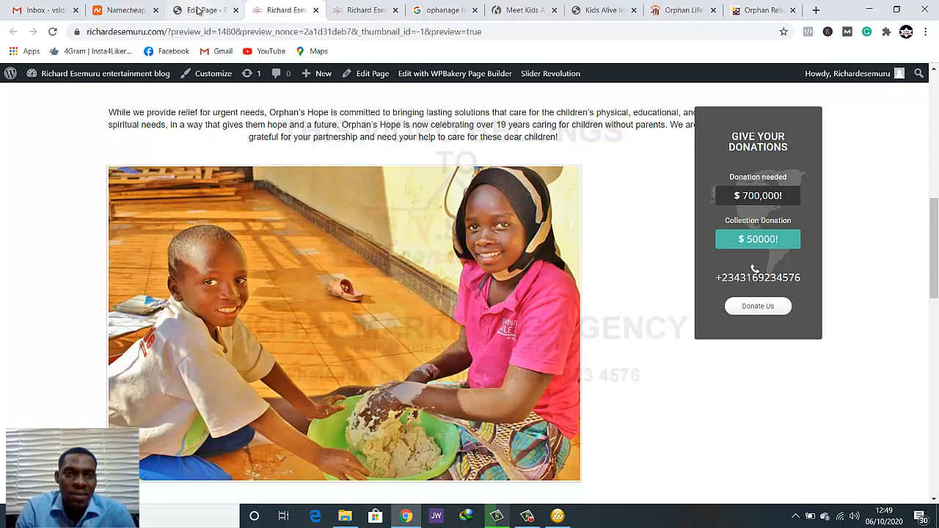
mouse_move(383, 206)
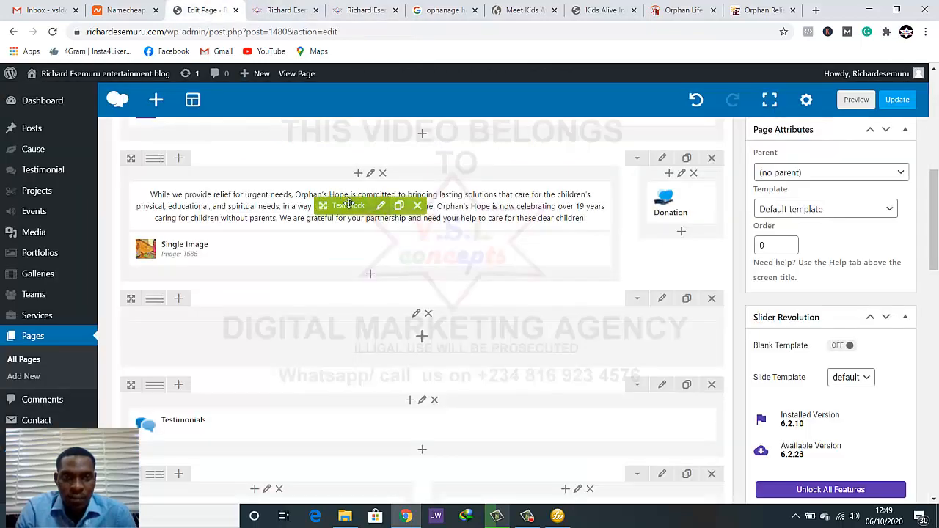
drag(344, 207, 308, 253)
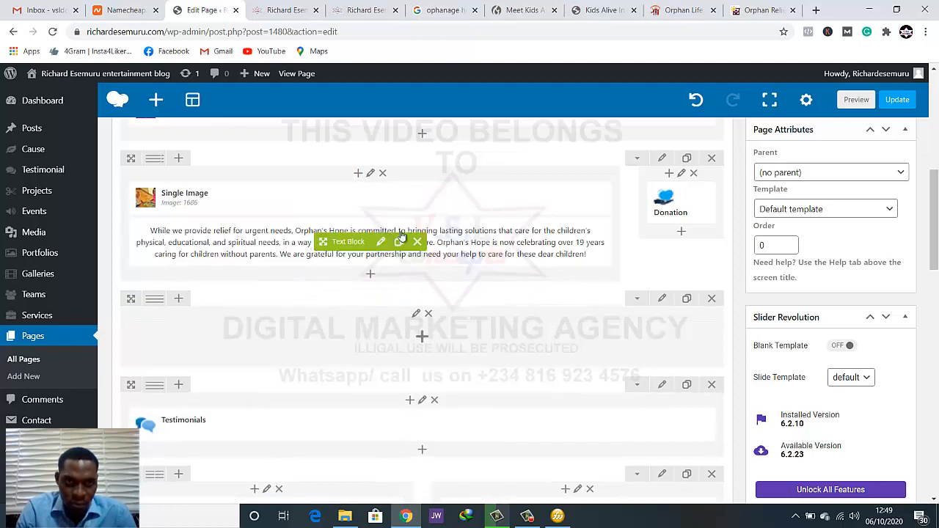
click(857, 100)
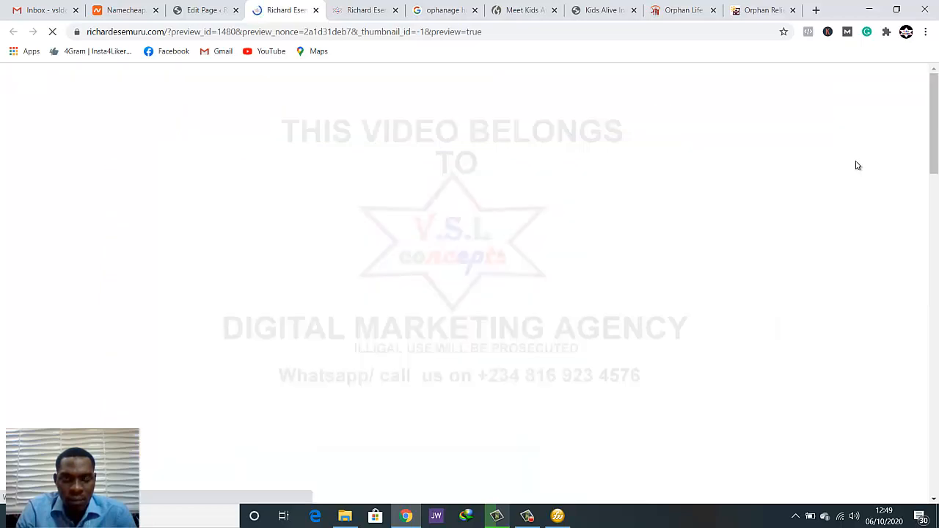
On the live homepage, examine how the text sits below the large image beside the donation box
scroll(815, 250, down, 8)
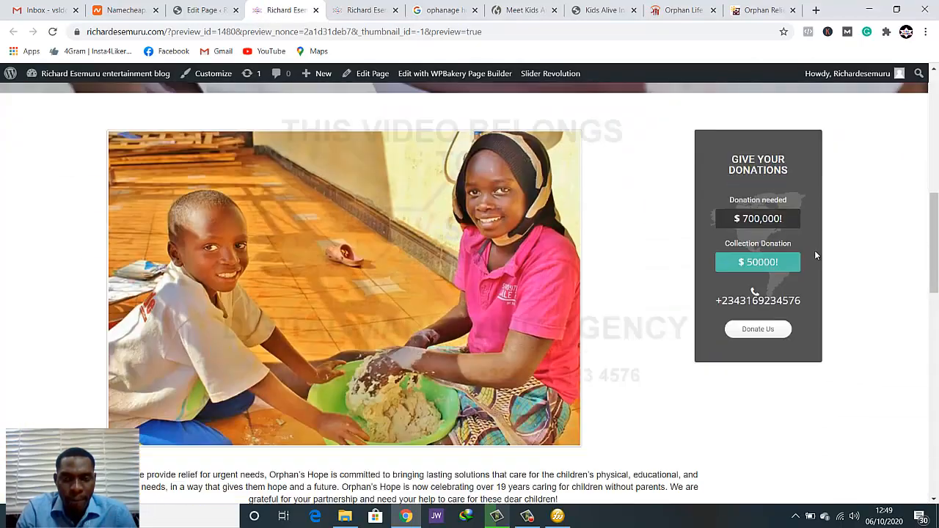
scroll(815, 254, down, 3)
scroll(815, 254, up, 3)
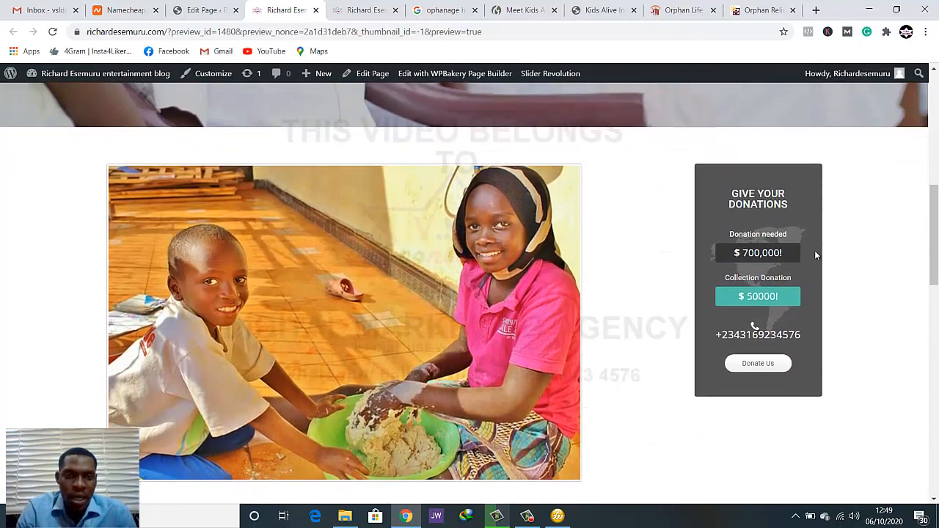
scroll(815, 254, down, 3)
scroll(570, 372, up, 2)
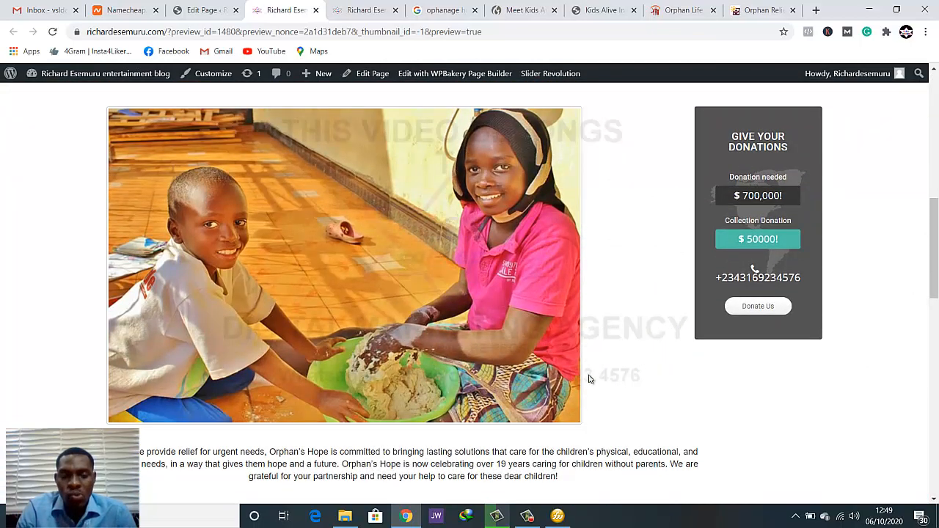
In the page editor, change the row layout to 1/4 + 1/2 + 1/4, placing the Single Image in the middle and Donation in the last column
click(220, 10)
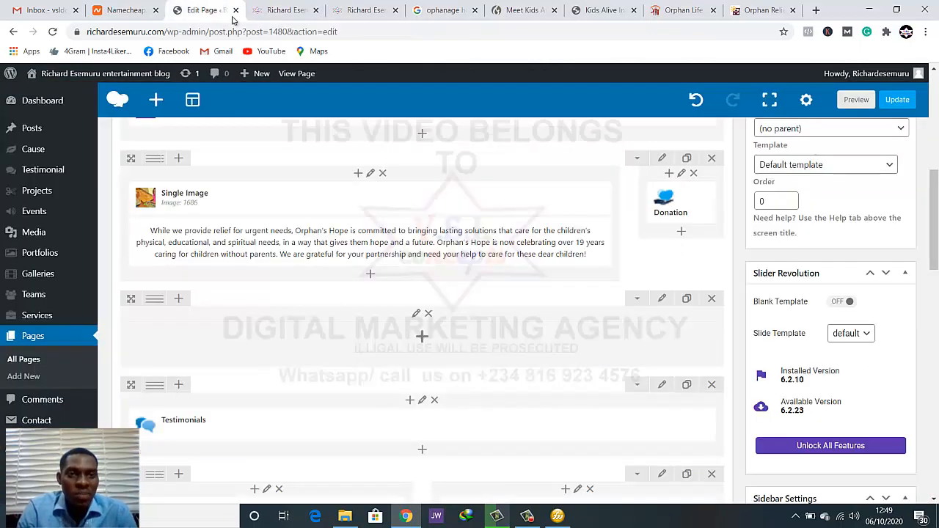
mouse_move(155, 159)
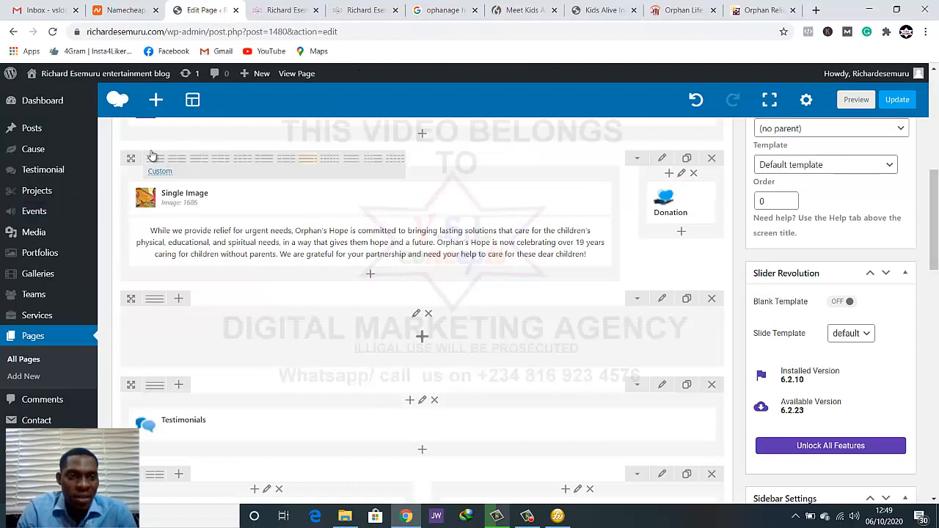
click(281, 163)
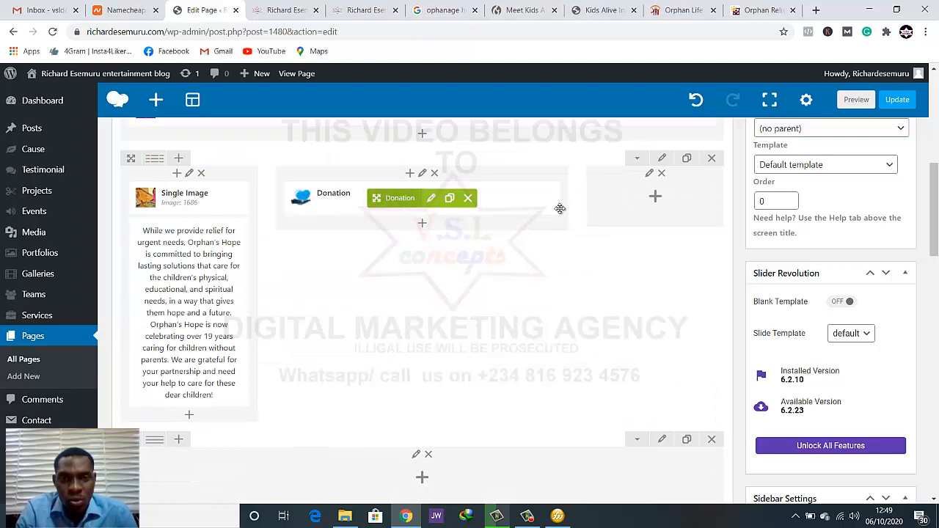
drag(560, 209, 614, 207)
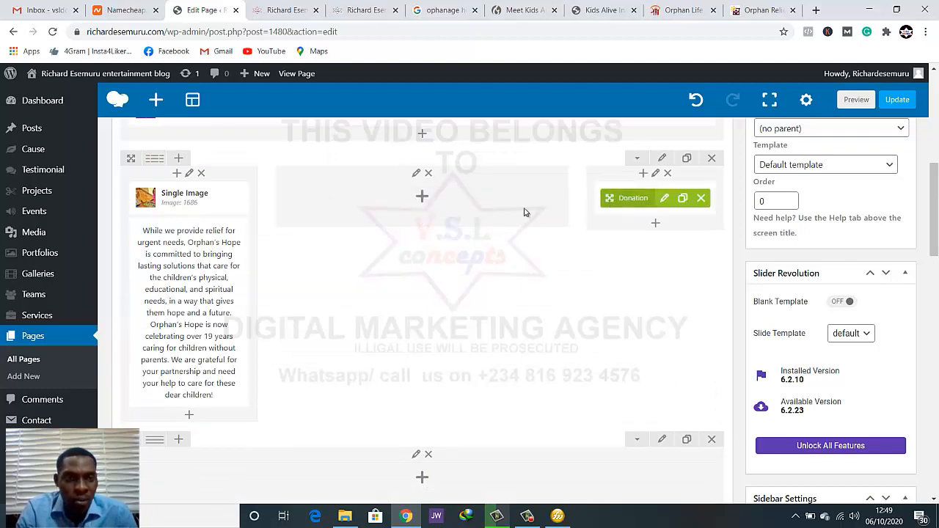
drag(143, 198, 371, 203)
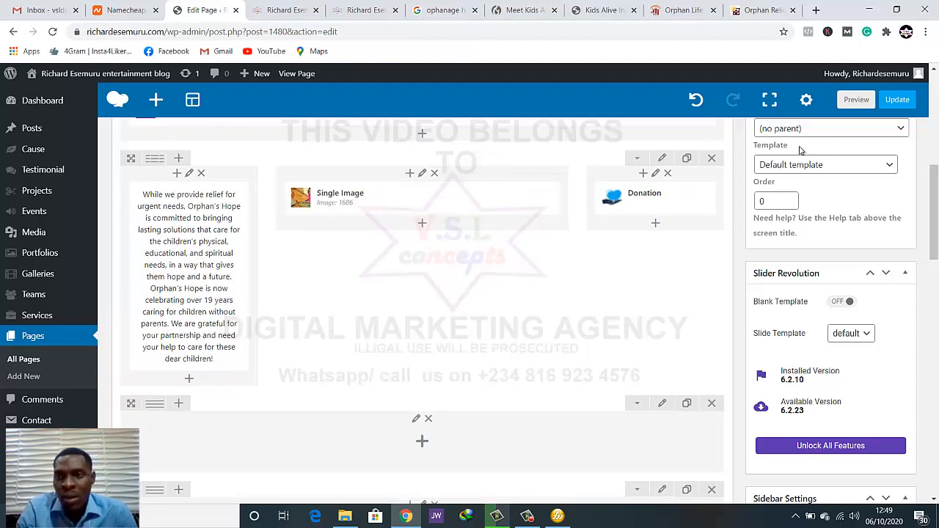
Update the page and reload the homepage preview with the new row layout
click(896, 101)
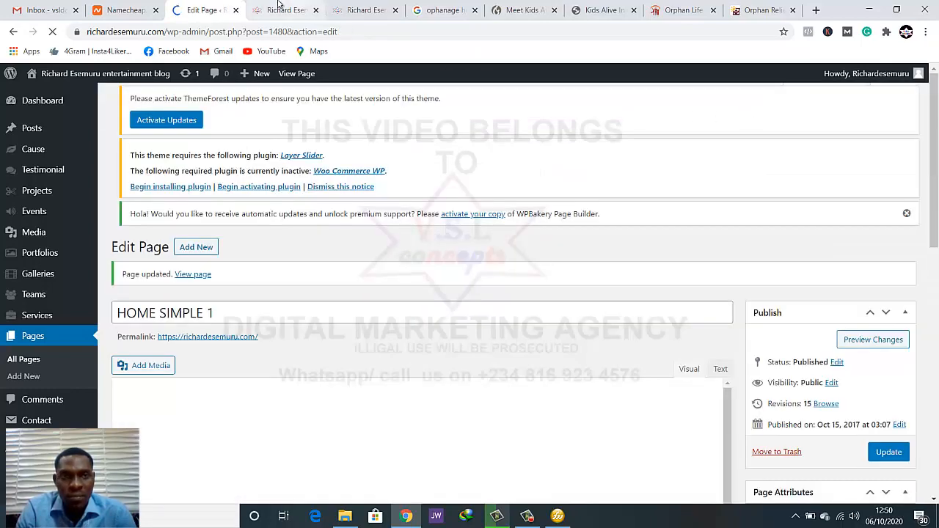
click(279, 7)
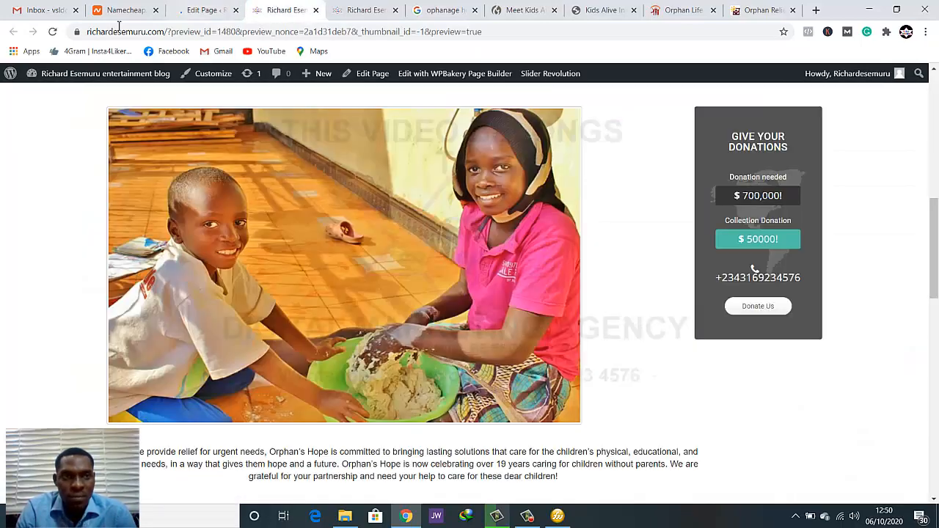
click(53, 33)
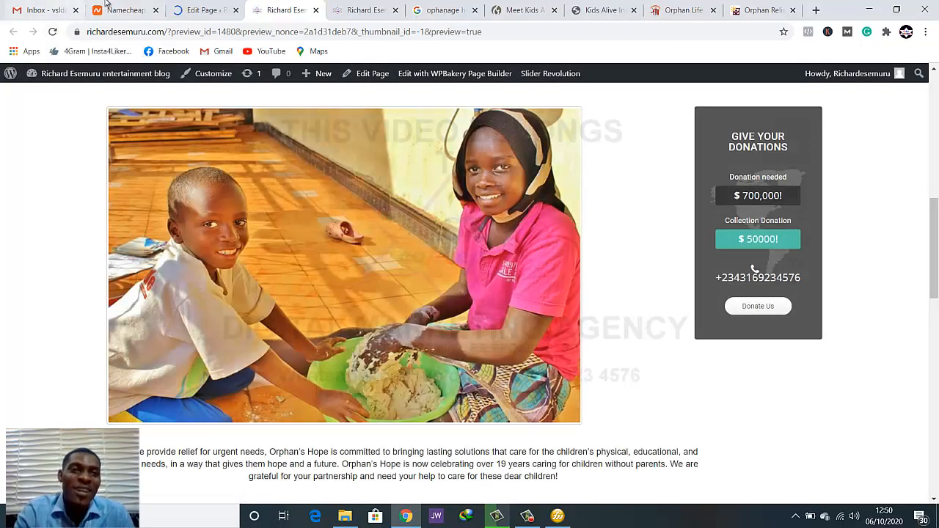
click(203, 10)
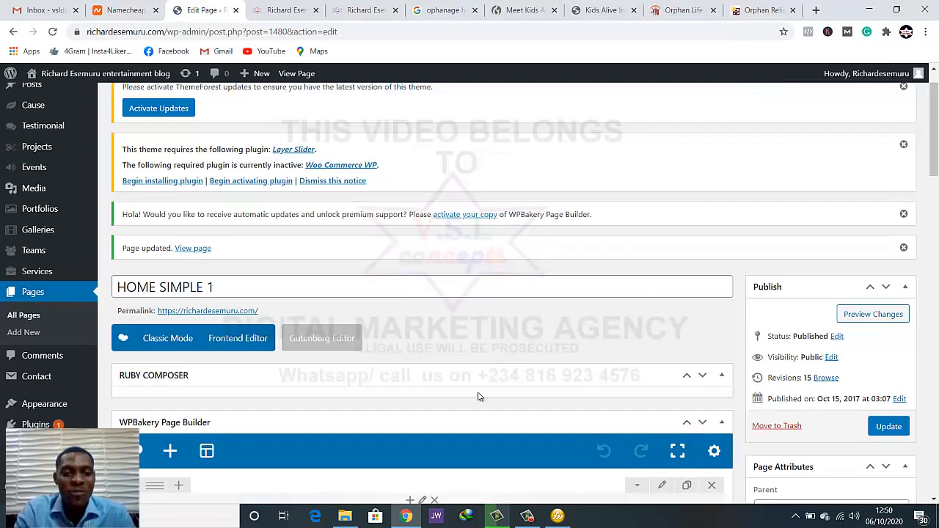
scroll(453, 411, down, 5)
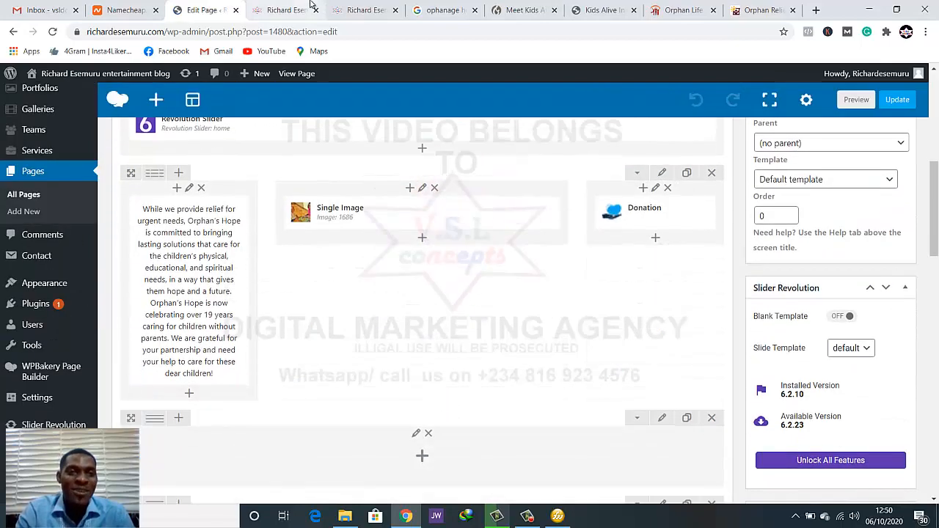
click(310, 6)
click(52, 32)
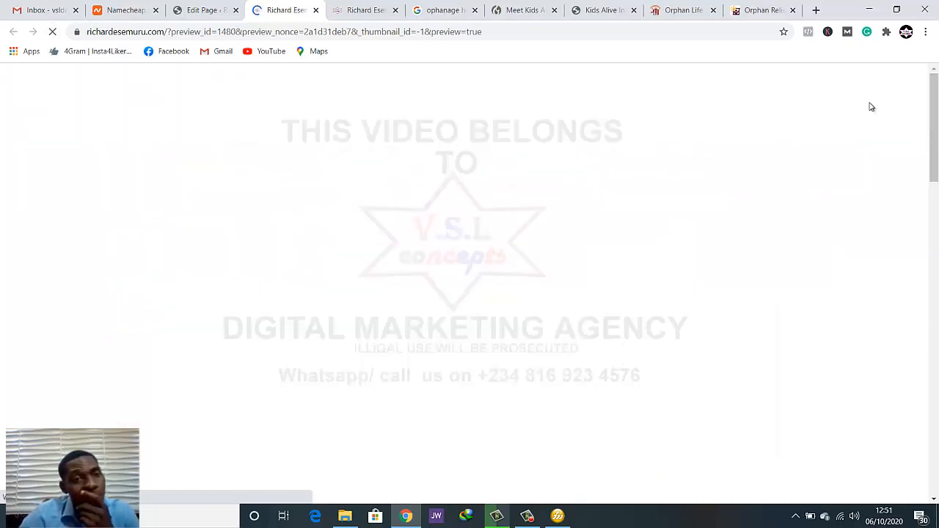
Examine the width and vertical alignment of the text, image and donation box in the three-column row of the homepage preview
scroll(824, 272, down, 6)
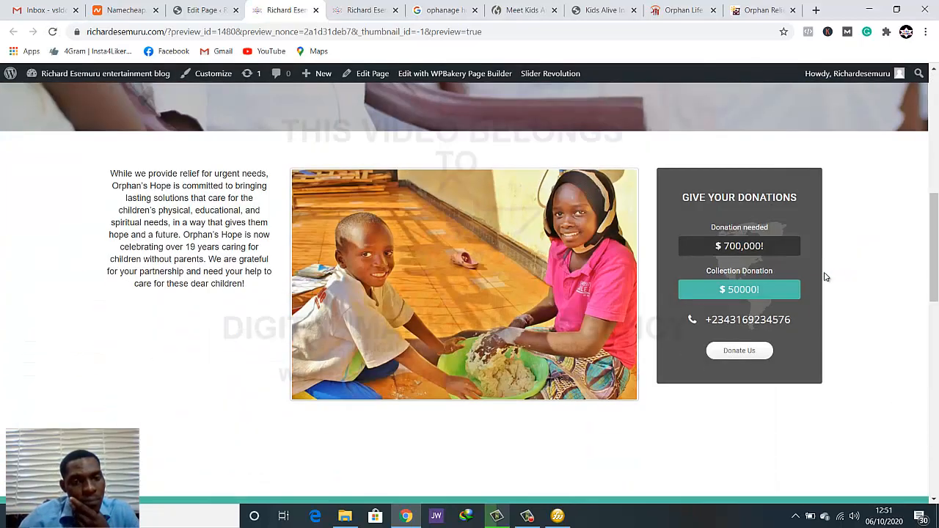
scroll(824, 277, up, 1)
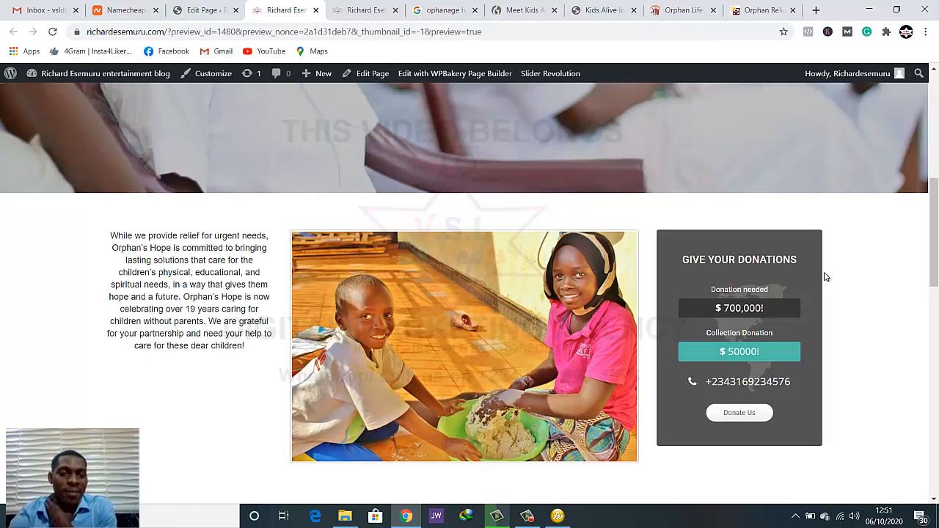
scroll(825, 277, up, 2)
scroll(825, 277, down, 2)
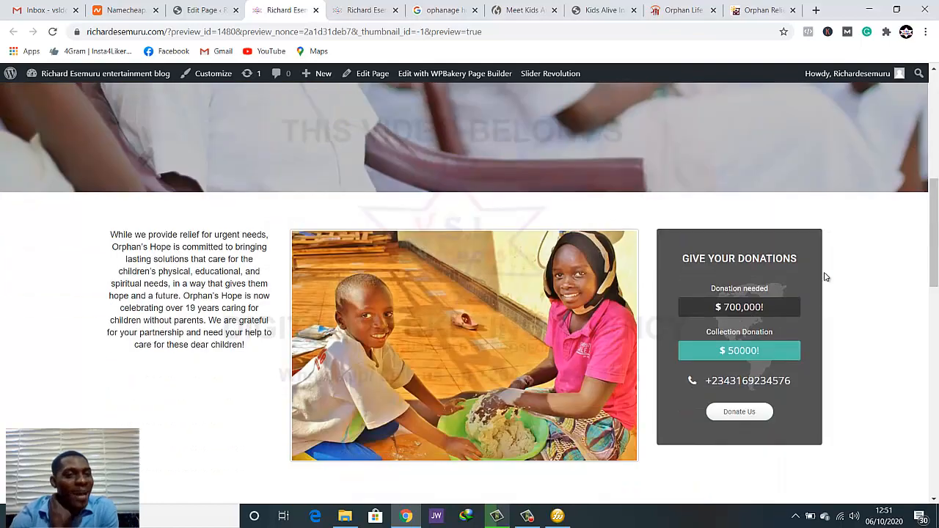
scroll(824, 277, down, 2)
scroll(824, 277, up, 1)
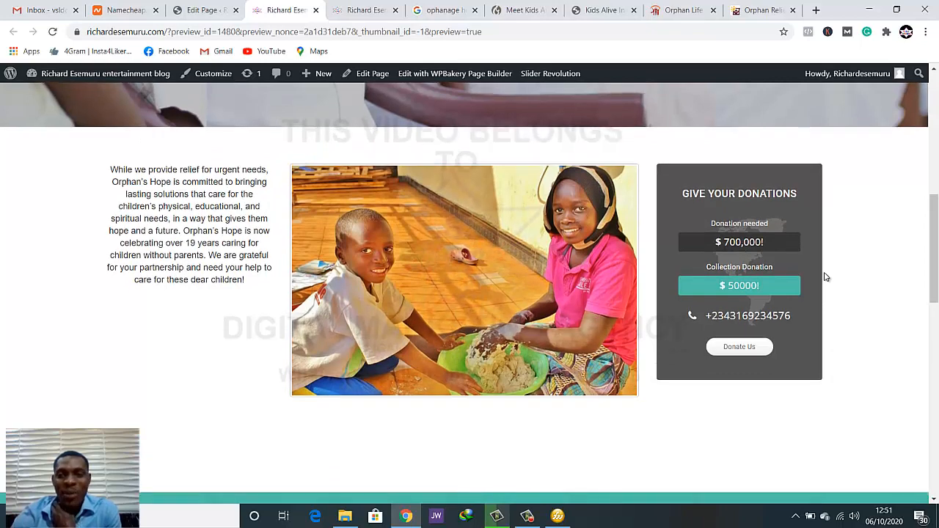
scroll(825, 277, down, 1)
scroll(825, 277, up, 1)
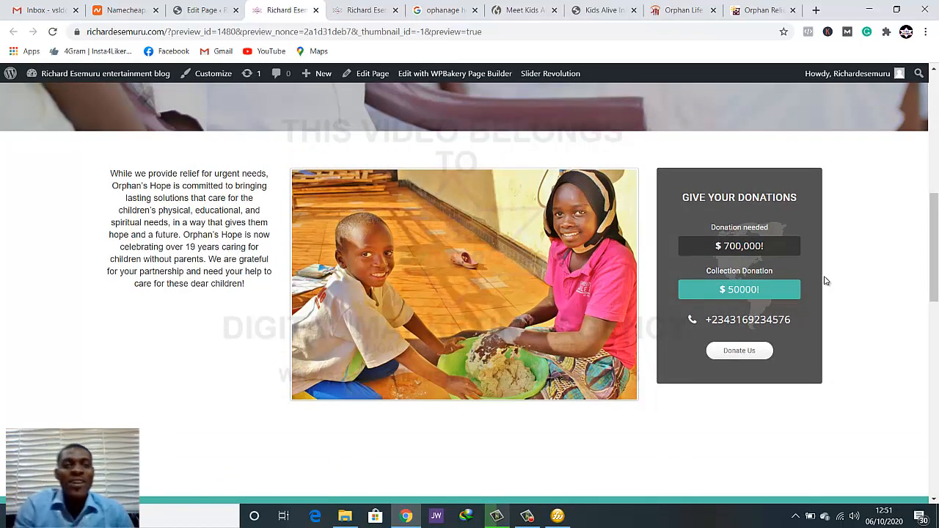
scroll(824, 281, down, 3)
scroll(824, 284, up, 6)
scroll(824, 287, down, 2)
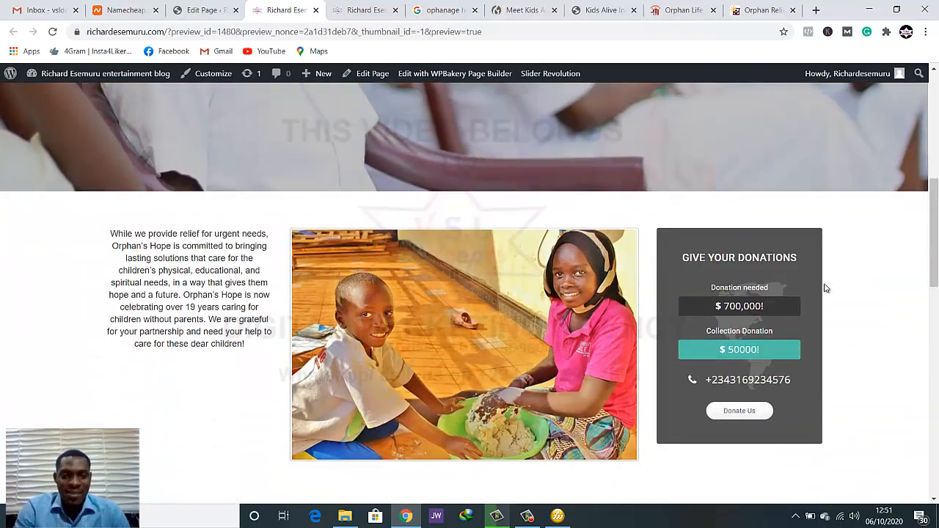
scroll(824, 287, down, 1)
scroll(824, 287, down, 1)
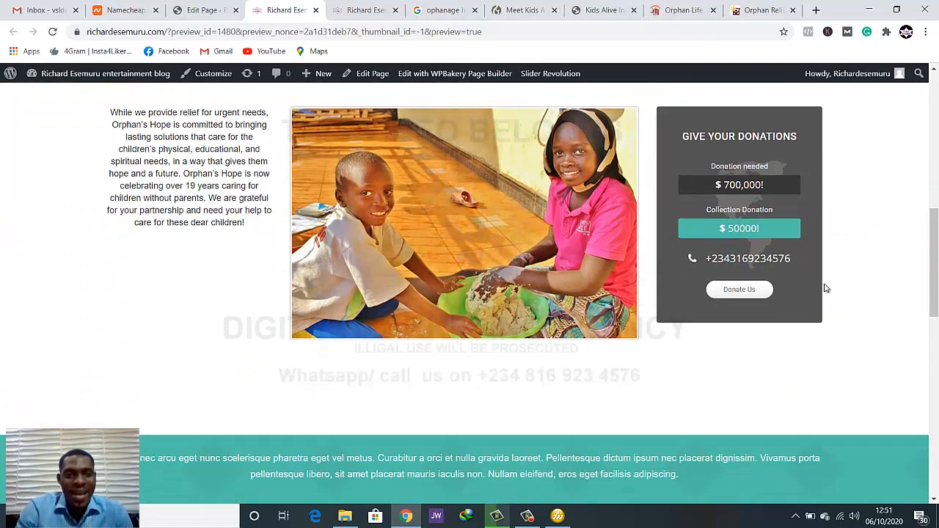
scroll(824, 287, up, 1)
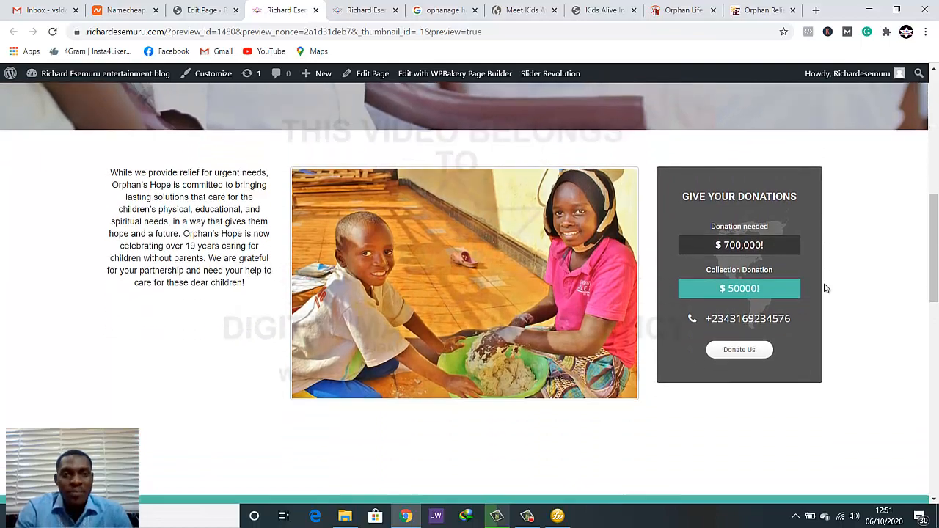
scroll(824, 287, down, 2)
scroll(824, 287, up, 2)
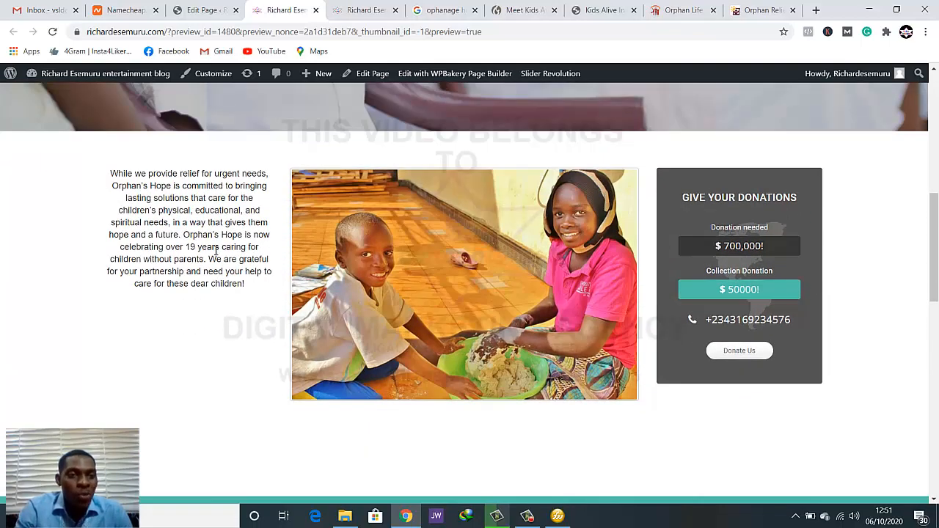
click(197, 10)
scroll(179, 227, up, 1)
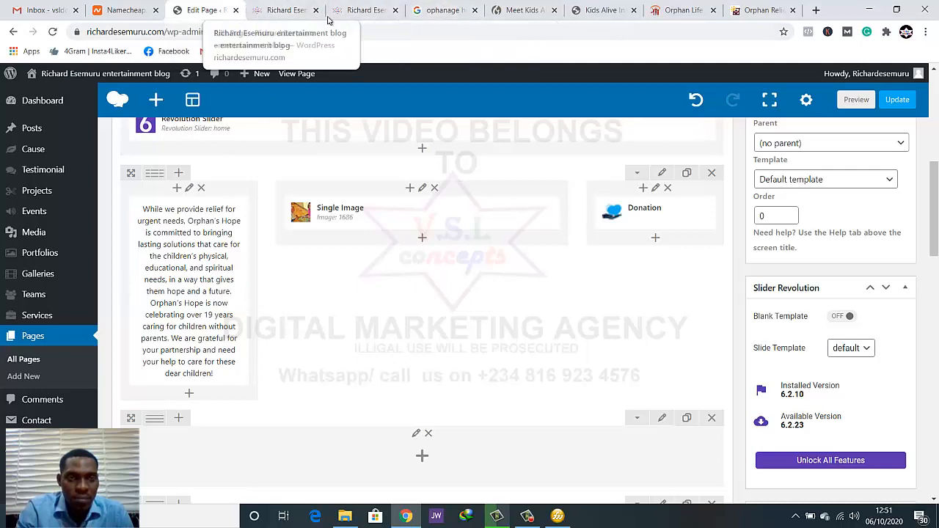
click(290, 9)
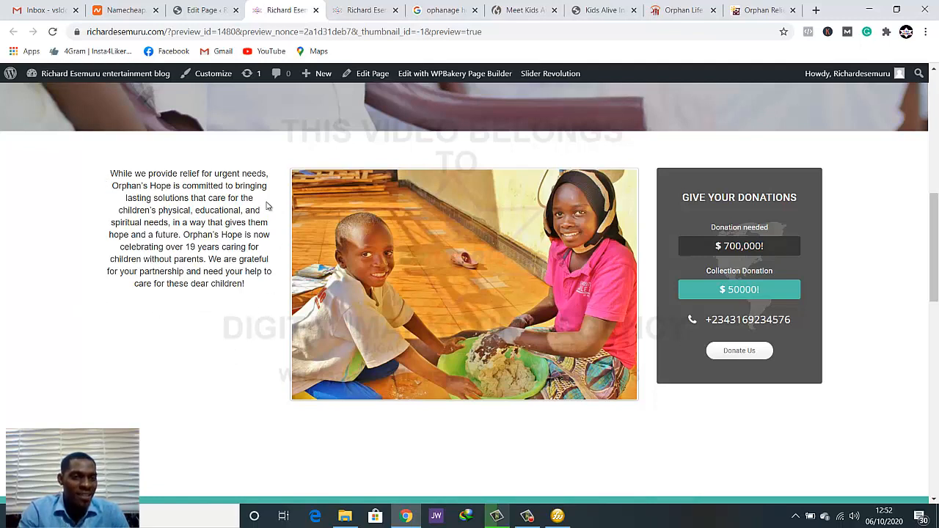
click(136, 12)
In the page editor, add a 32px Empty Space element above the Text Block in the row's first column
click(194, 11)
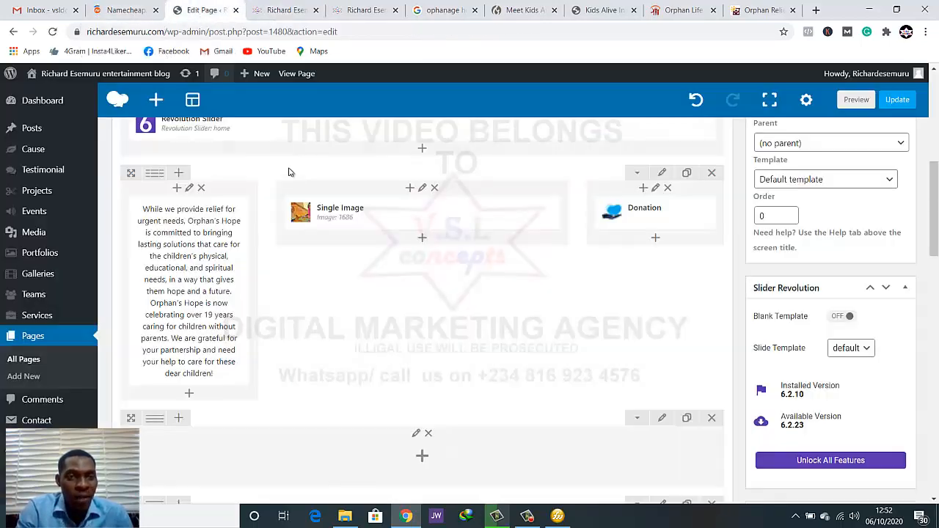
mouse_move(193, 216)
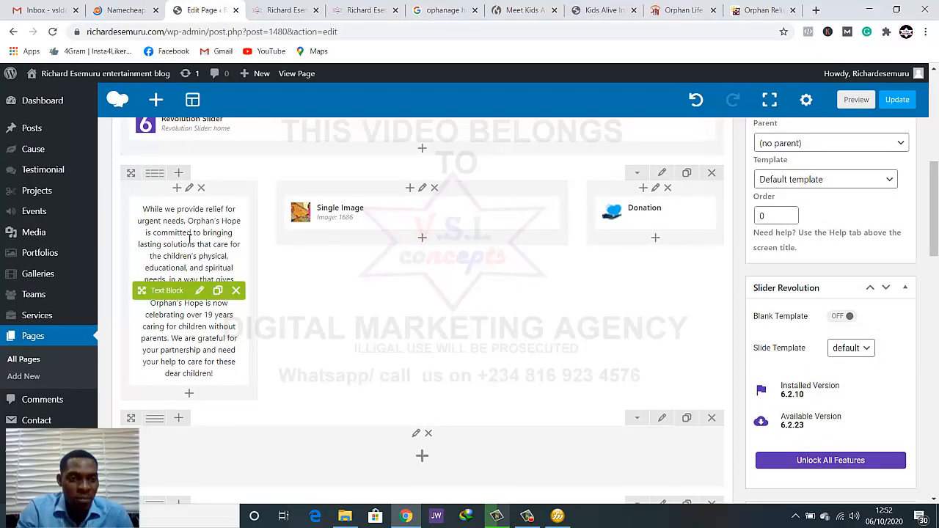
click(189, 397)
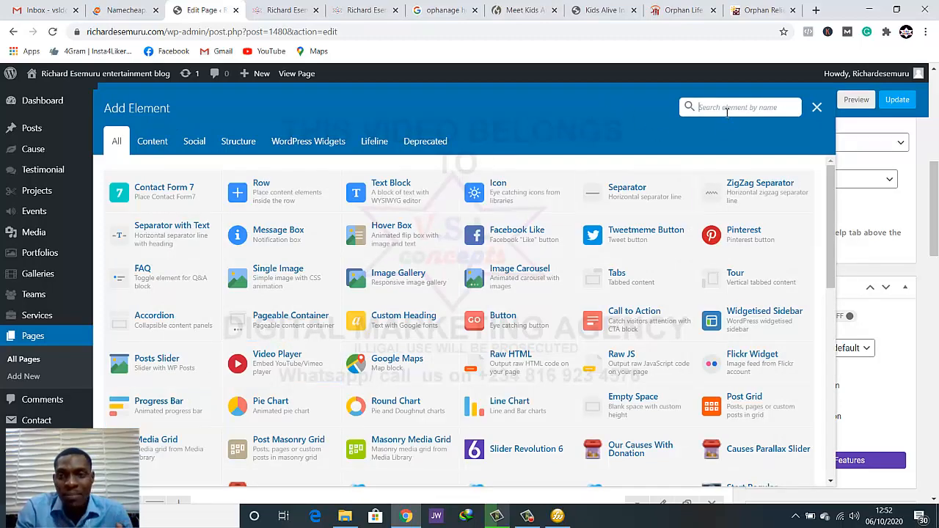
click(726, 108)
text(space)
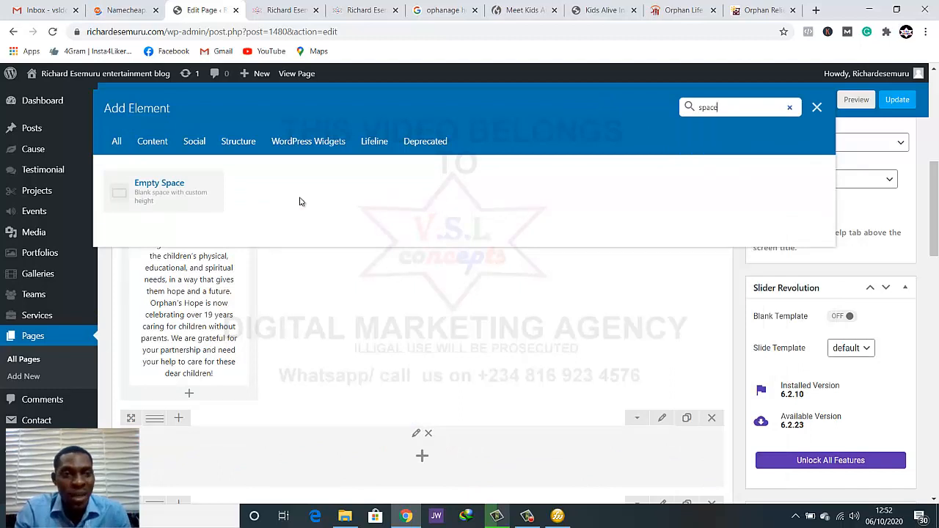
click(159, 192)
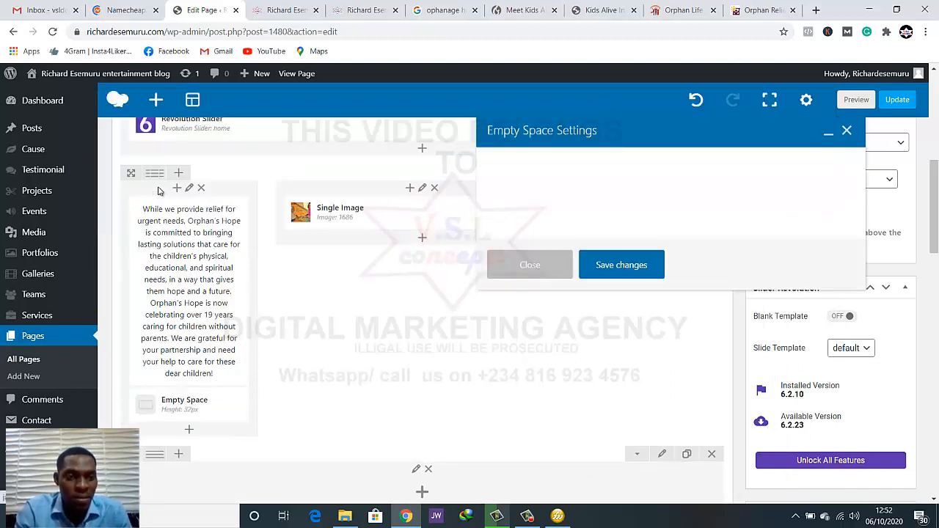
drag(169, 408, 174, 228)
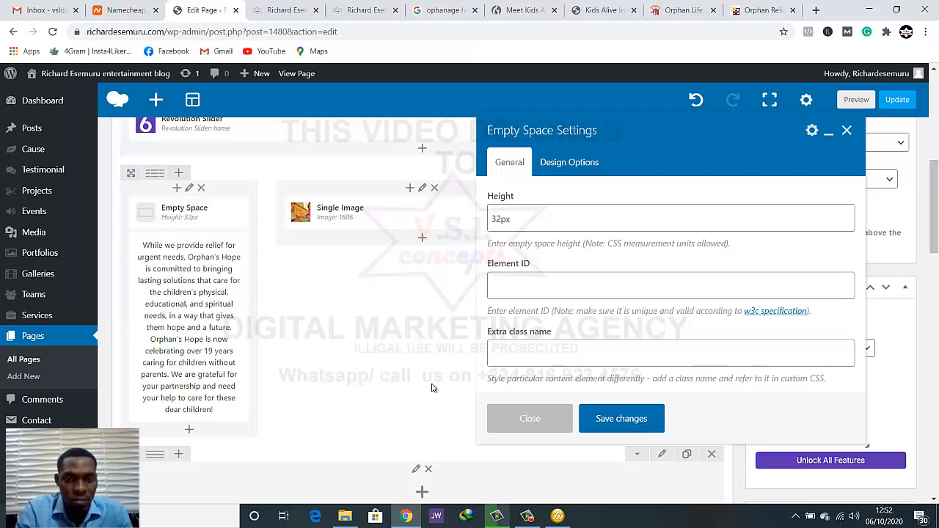
click(621, 418)
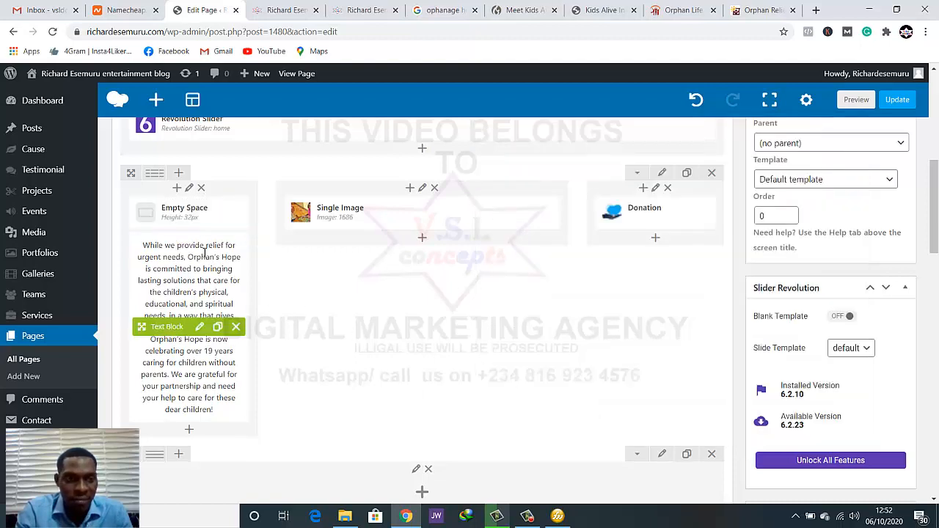
Format the mission text in the first column's Text Block as bold Heading 4 and save the block
click(199, 326)
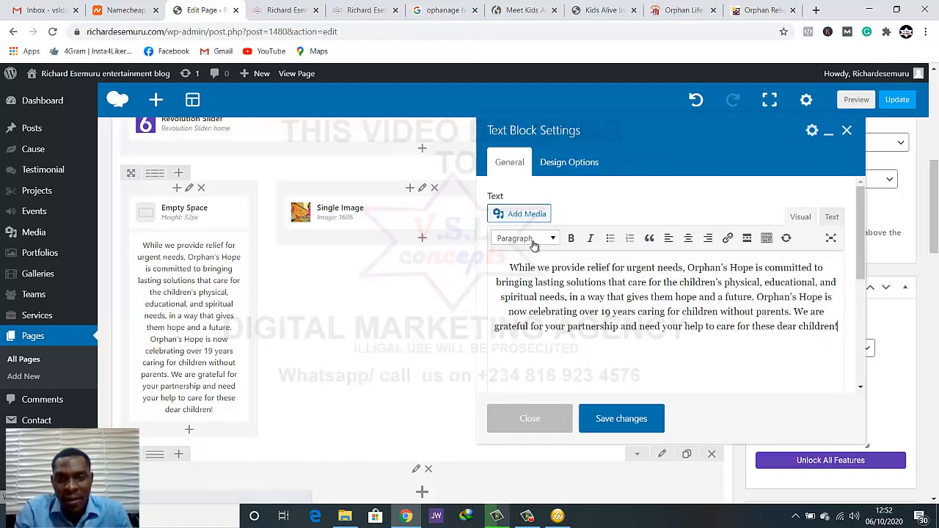
click(532, 242)
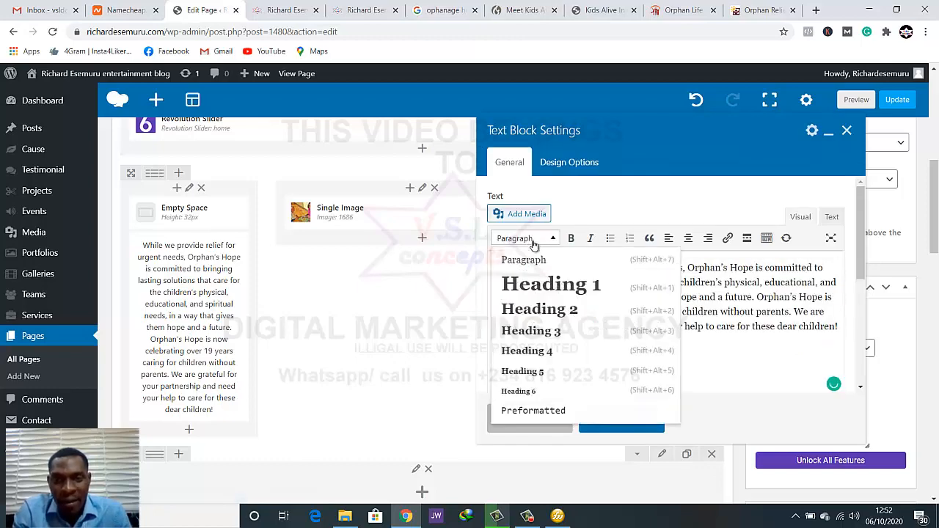
click(546, 352)
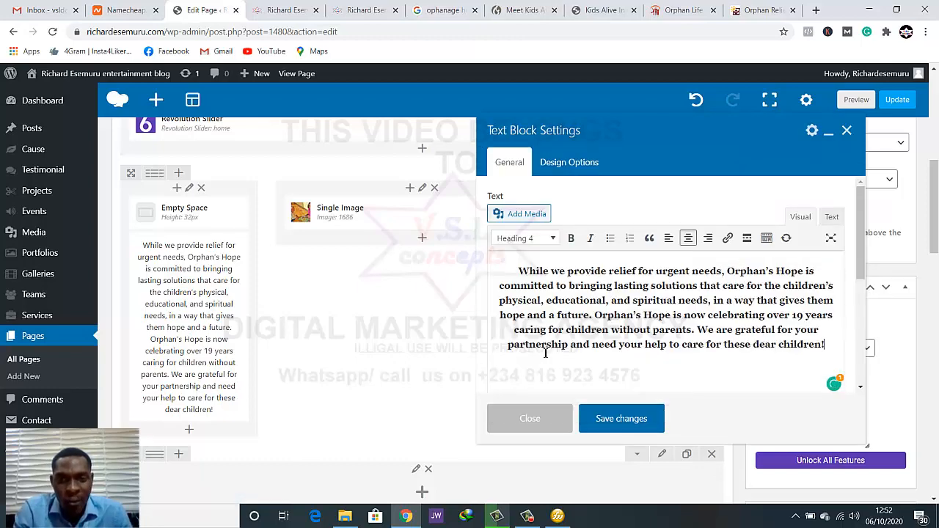
click(571, 238)
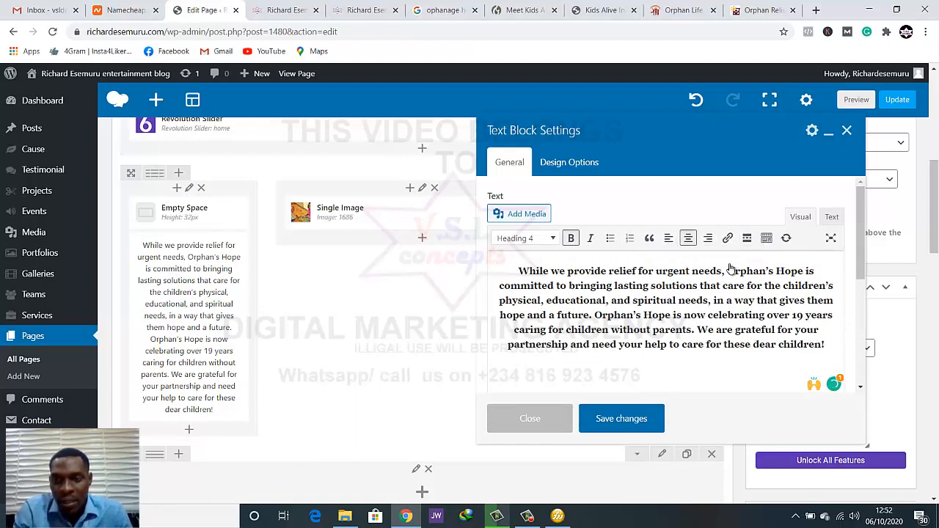
click(628, 421)
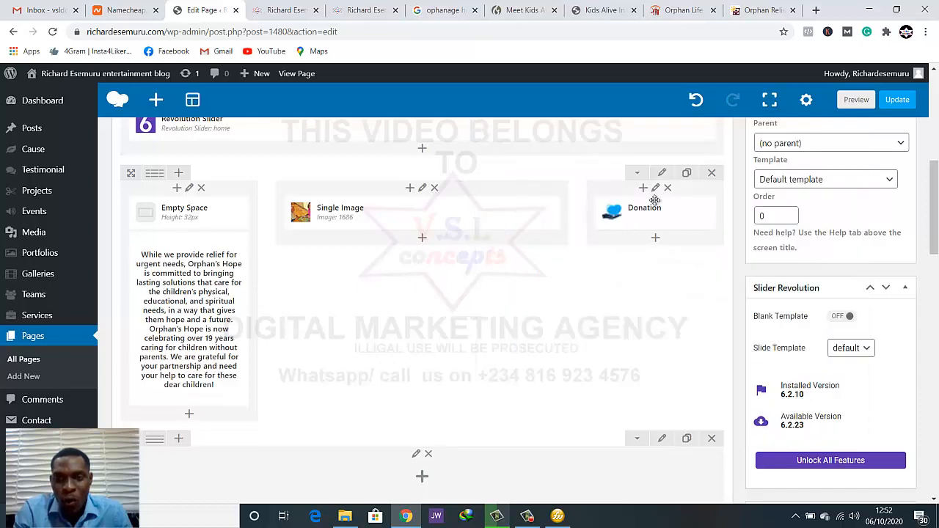
Preview the homepage and examine the mission text's size and alignment beside the image and donation box
click(856, 100)
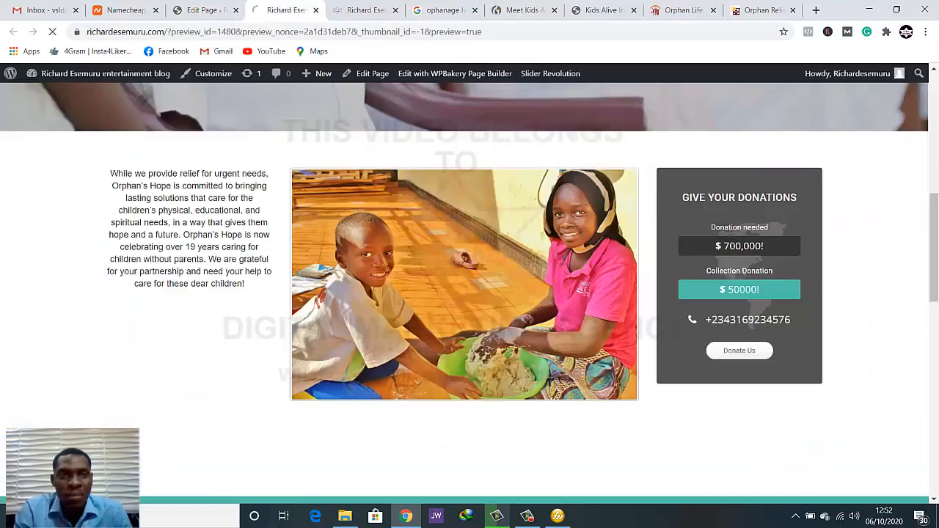
click(209, 8)
click(262, 6)
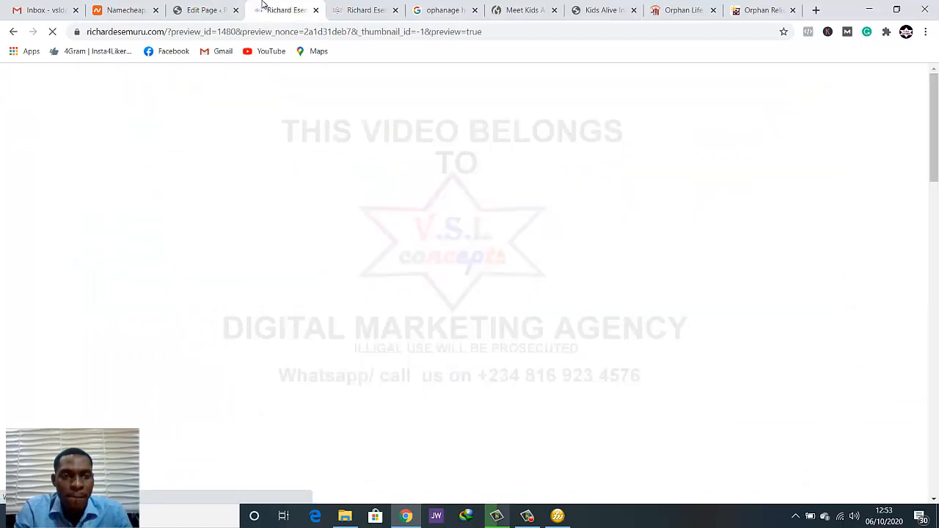
scroll(384, 193, down, 5)
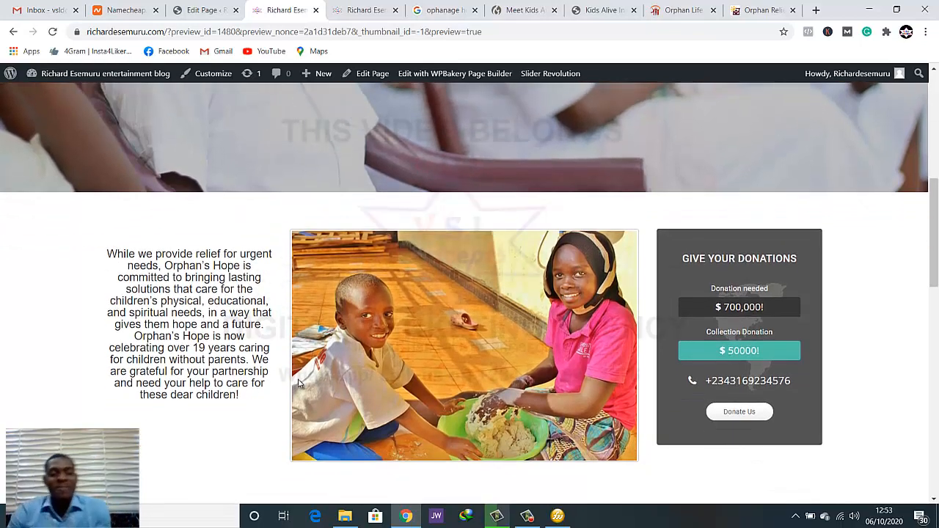
scroll(262, 386, down, 2)
scroll(250, 393, up, 2)
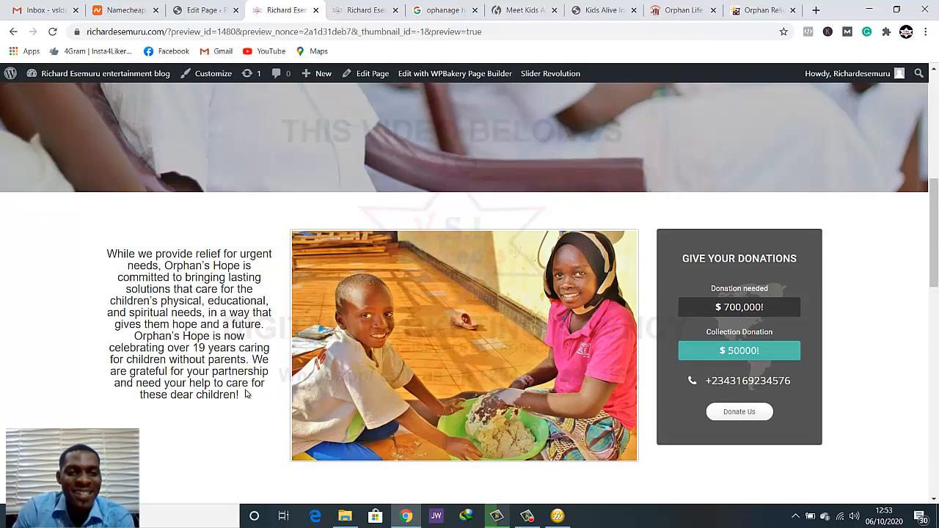
scroll(210, 334, down, 1)
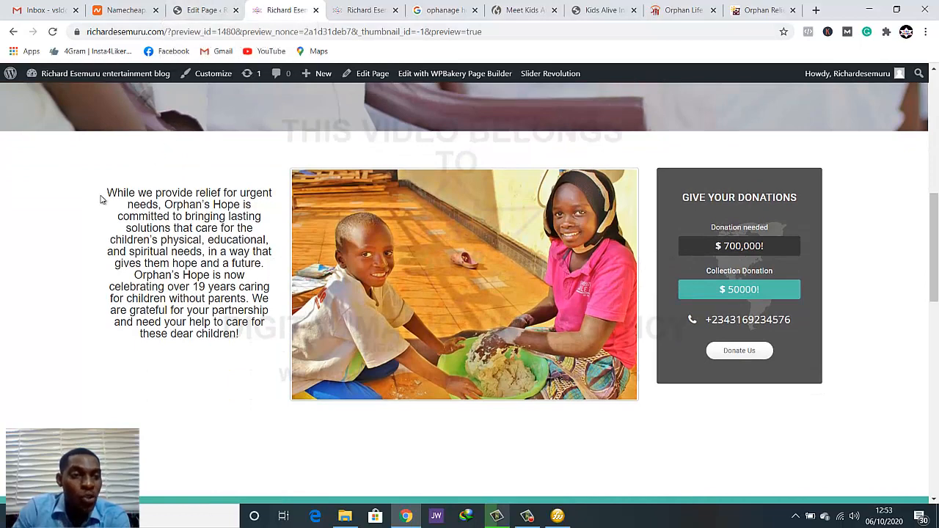
In the page editor, try left, centre and right alignment on the mission Text Block, keep right alignment, and update the page
click(205, 9)
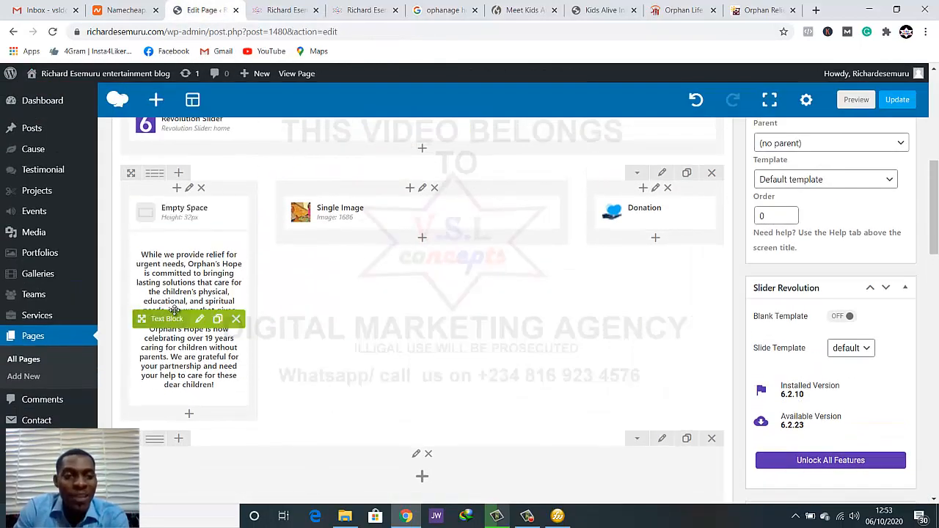
click(198, 319)
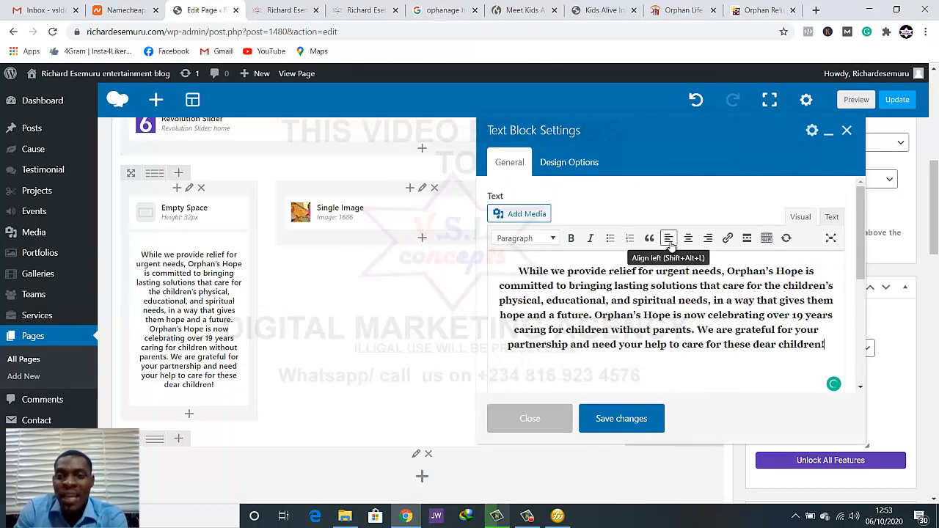
click(669, 245)
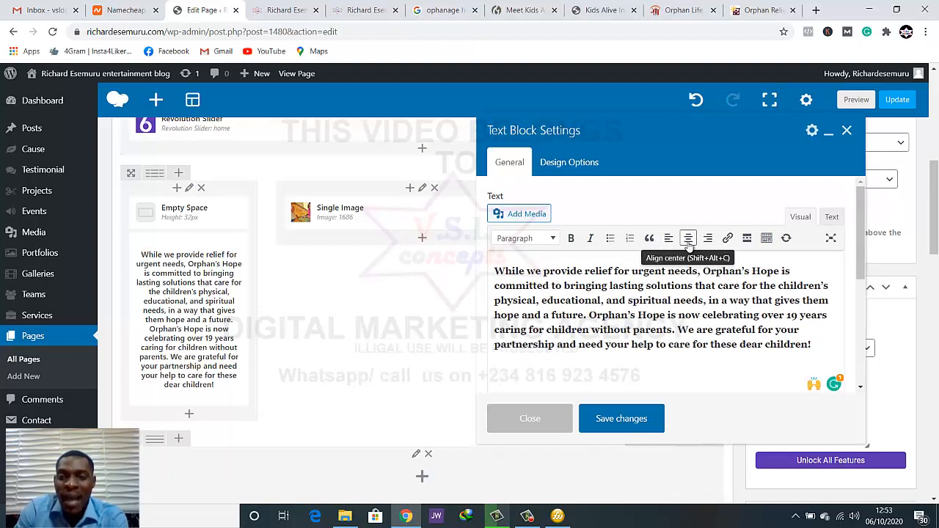
click(688, 242)
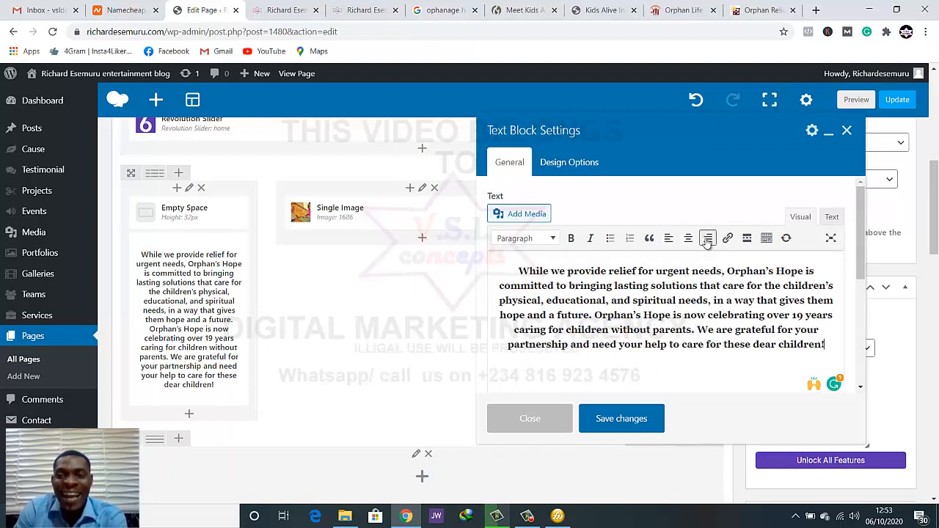
click(708, 240)
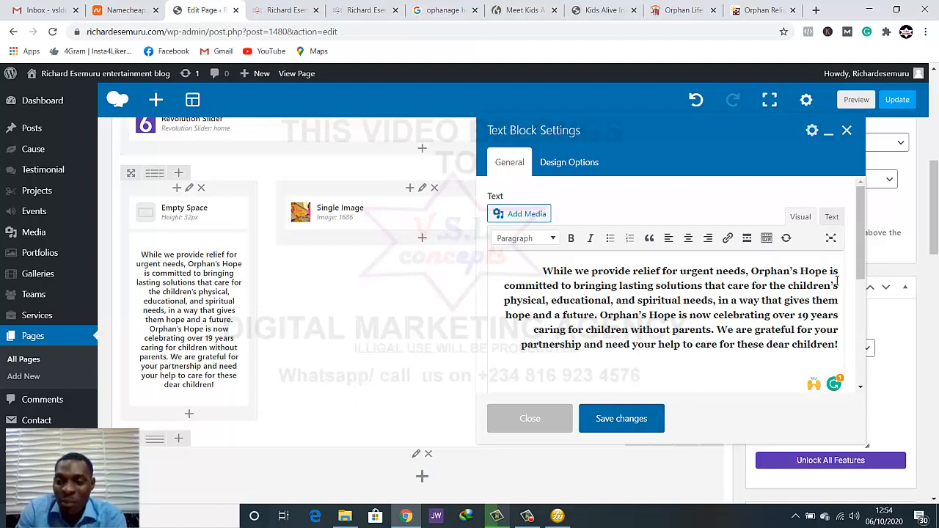
click(622, 421)
click(911, 98)
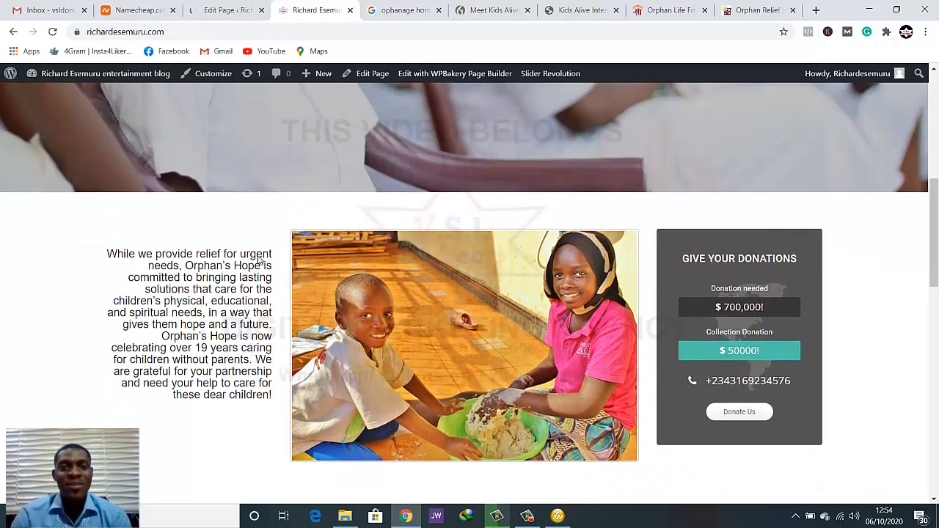
From the WordPress page editor, open the Add Plugins page in a new browser tab
click(204, 14)
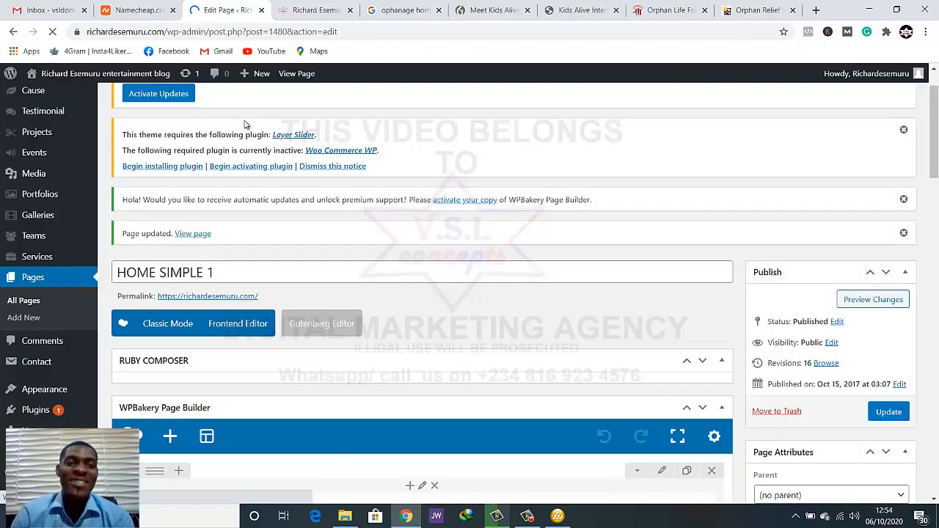
scroll(272, 237, down, 2)
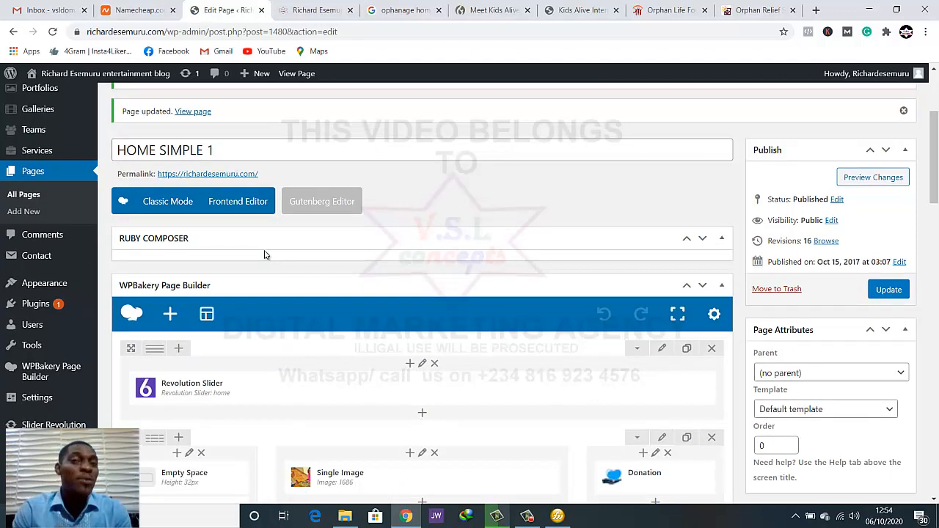
mouse_move(74, 306)
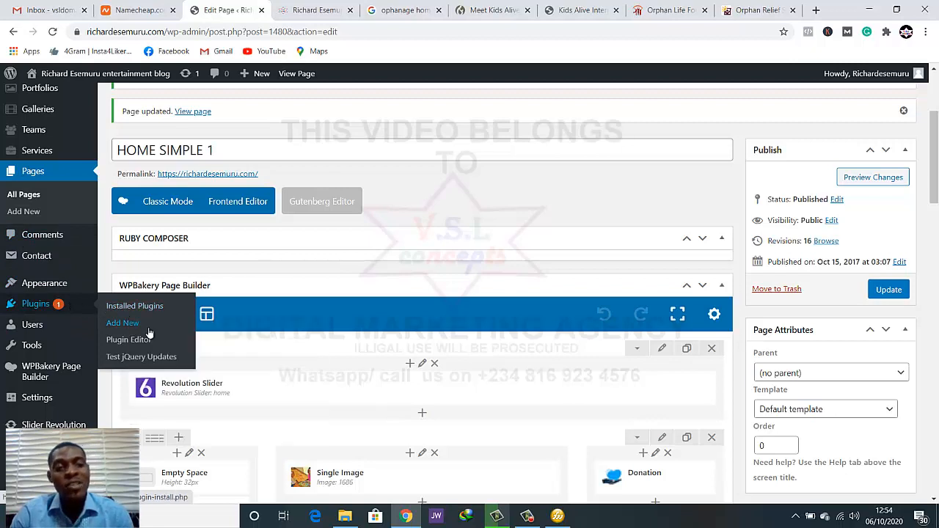
middle_click(122, 322)
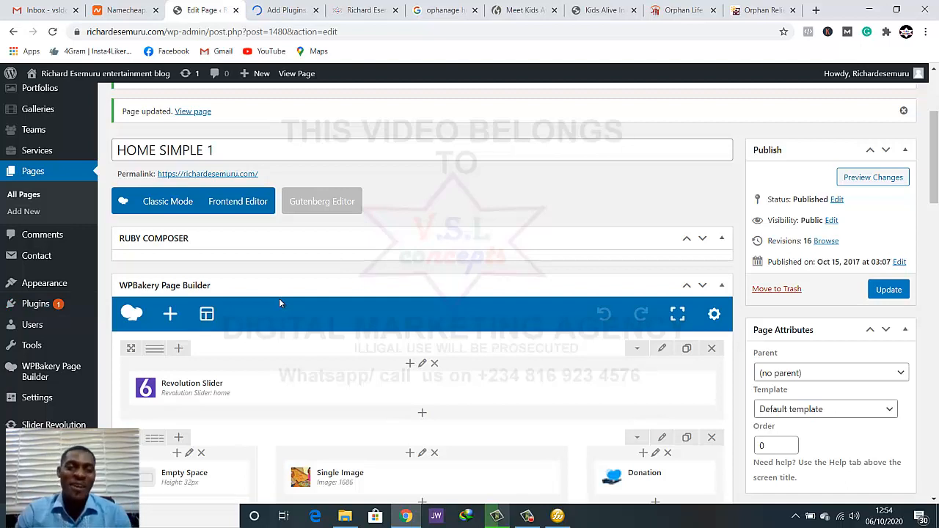
click(275, 7)
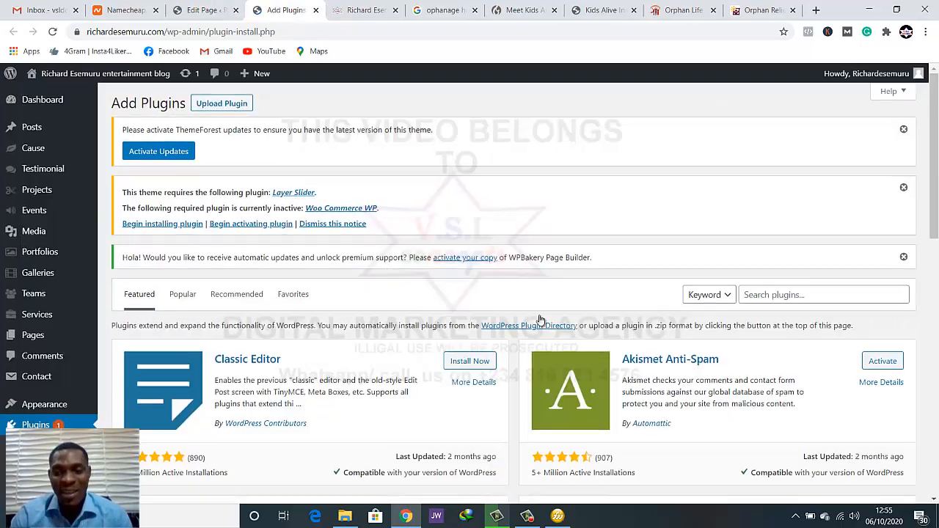
Search the plugin directory for "justify"
scroll(540, 320, down, 2)
click(840, 176)
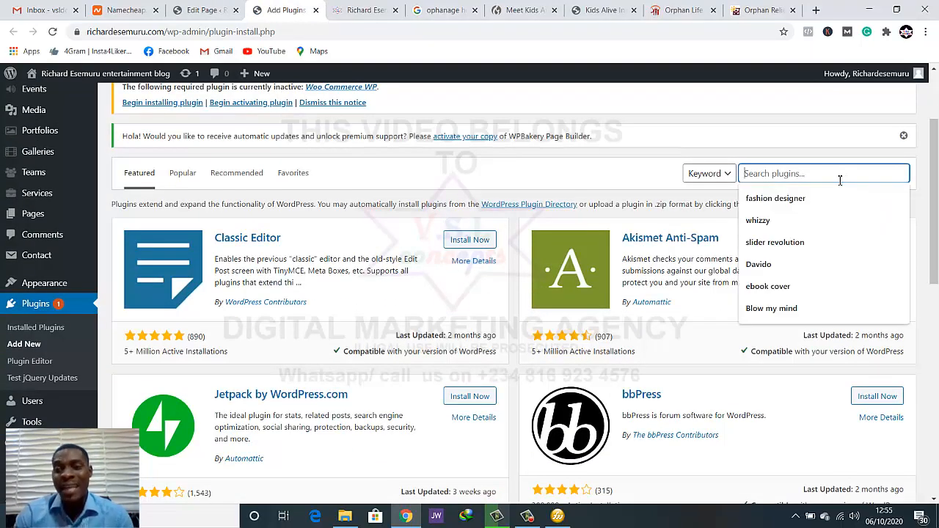
text(jus)
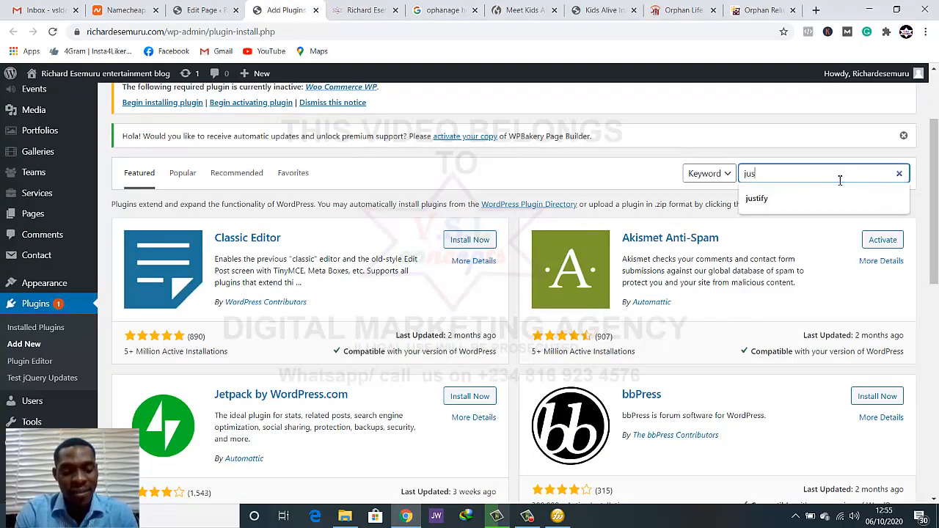
text(t)
key(BackSpace)
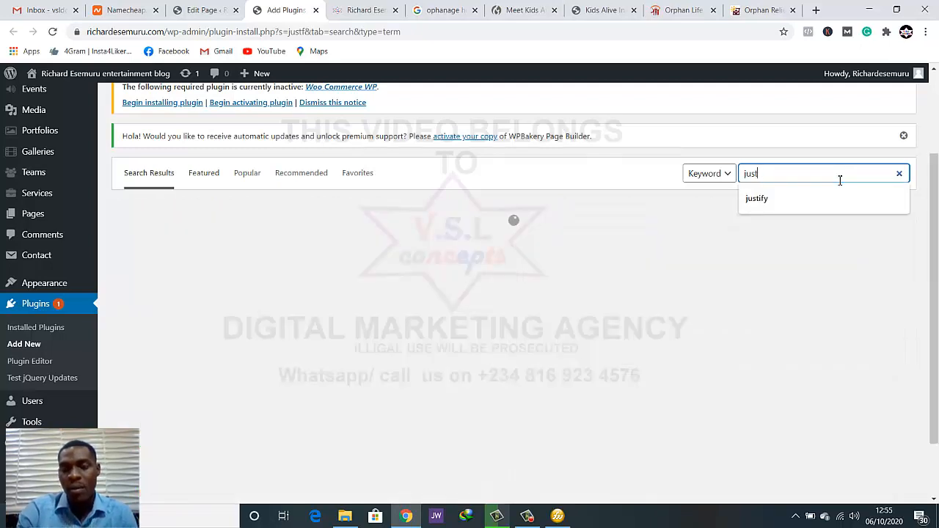
click(782, 176)
click(776, 201)
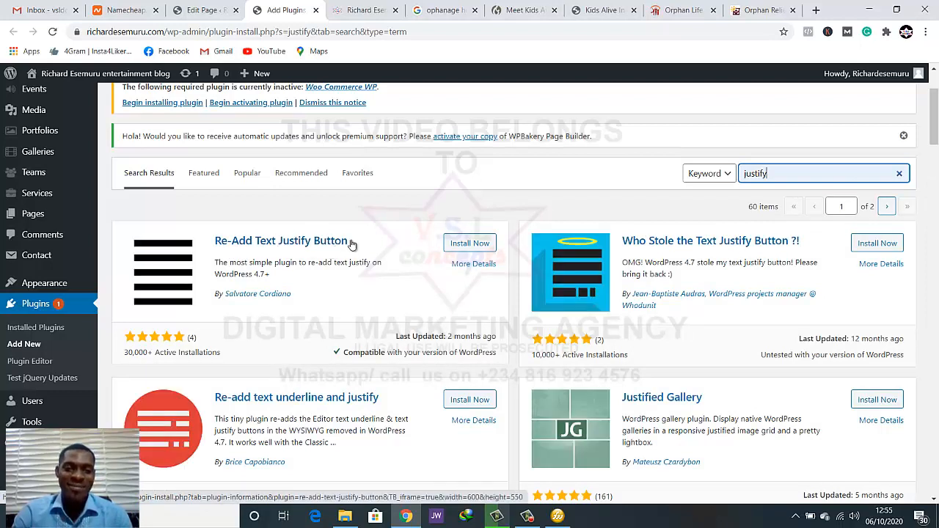
Install and activate the Re-Add Text Justify Button plugin
click(474, 245)
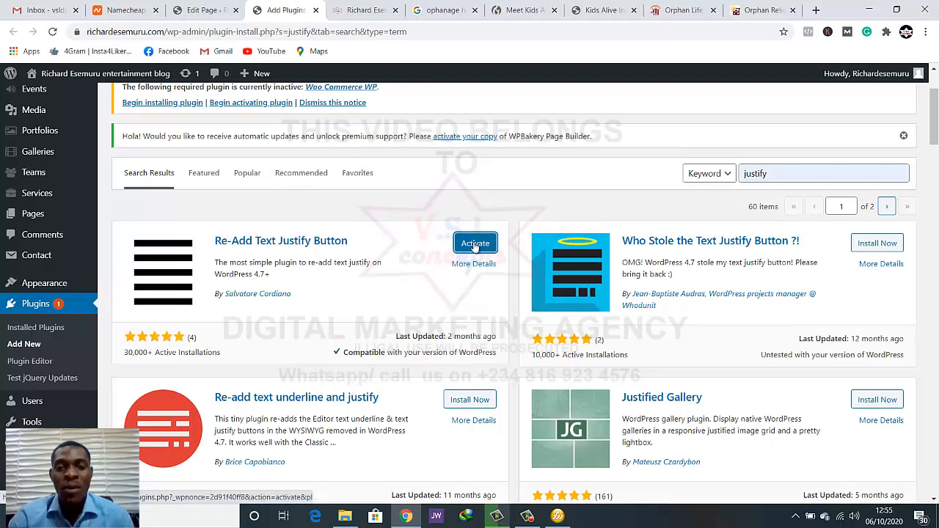
click(475, 245)
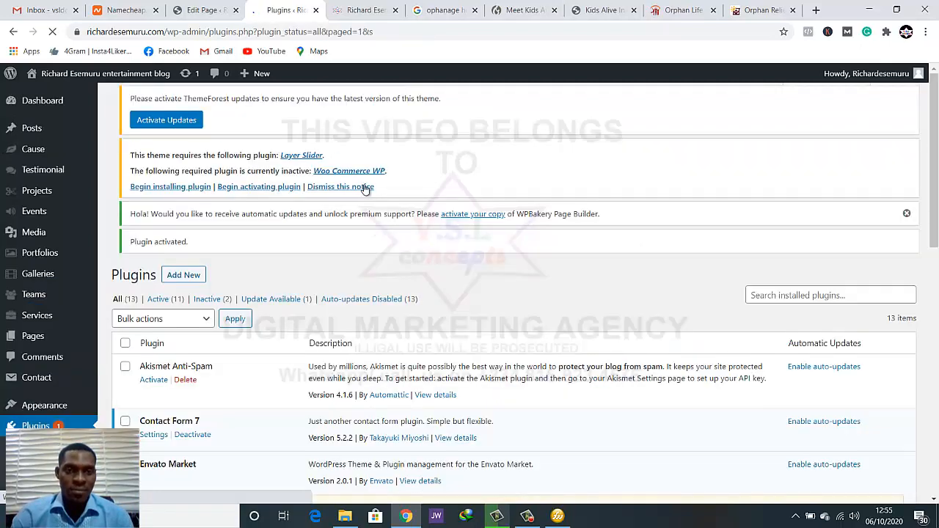
scroll(319, 291, down, 3)
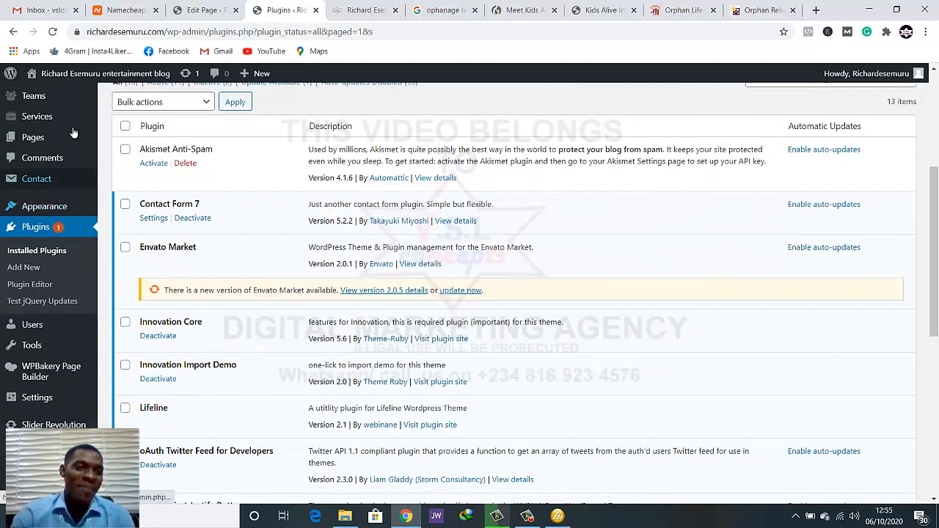
In the reloaded page editor, justify the mission text in the first column's Text Block and update the page
click(190, 11)
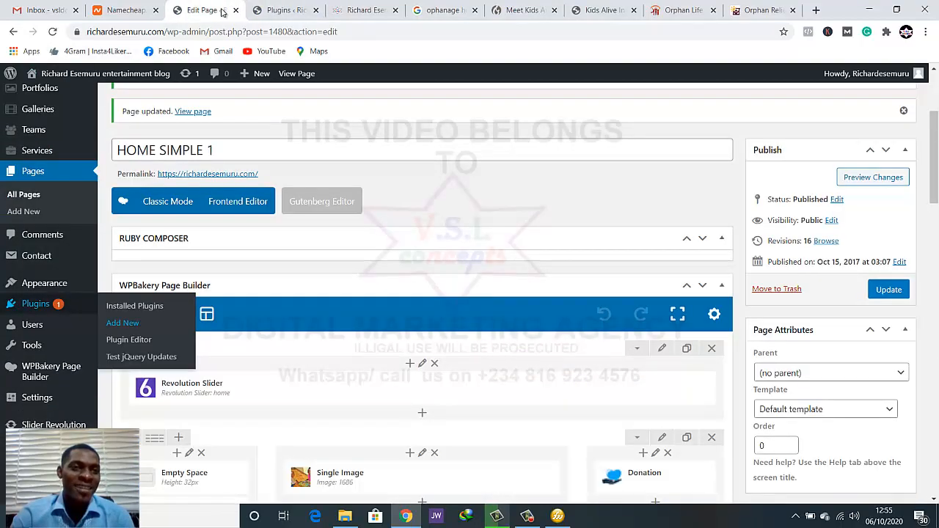
click(52, 33)
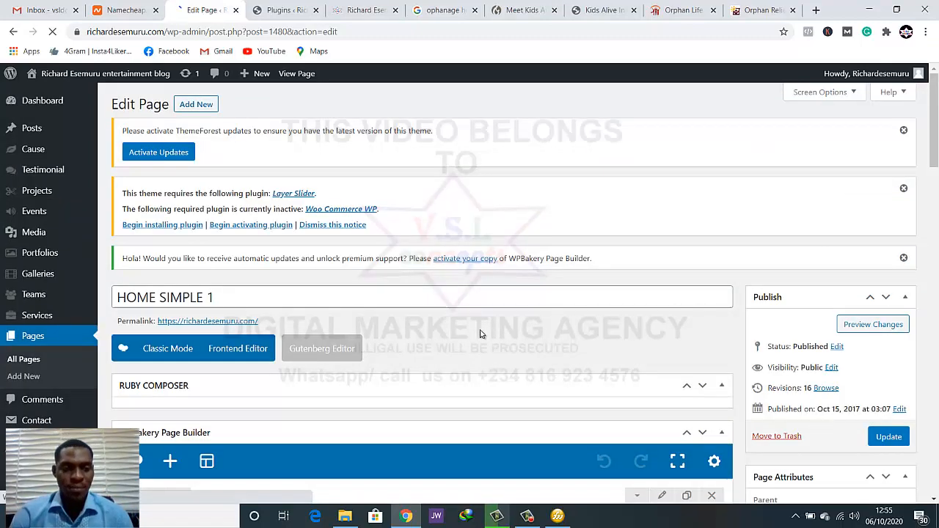
scroll(480, 334, down, 2)
scroll(479, 331, down, 4)
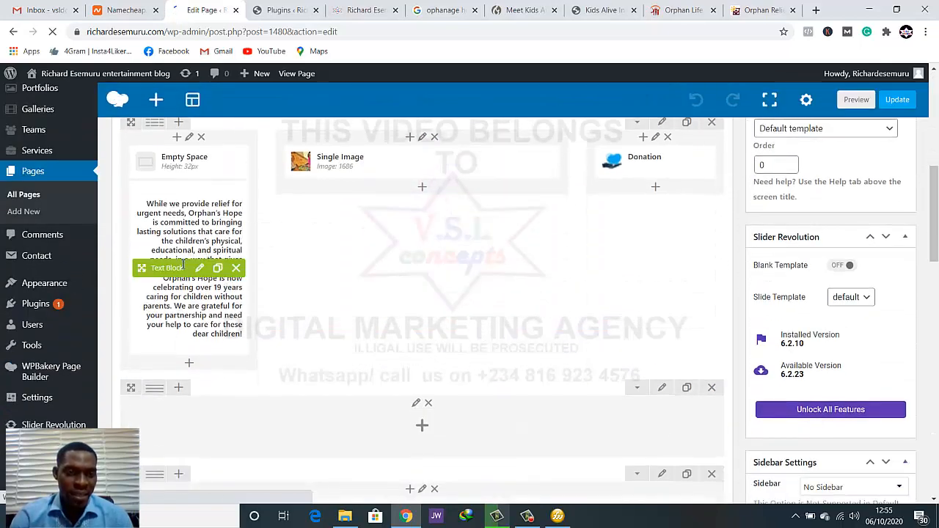
click(200, 268)
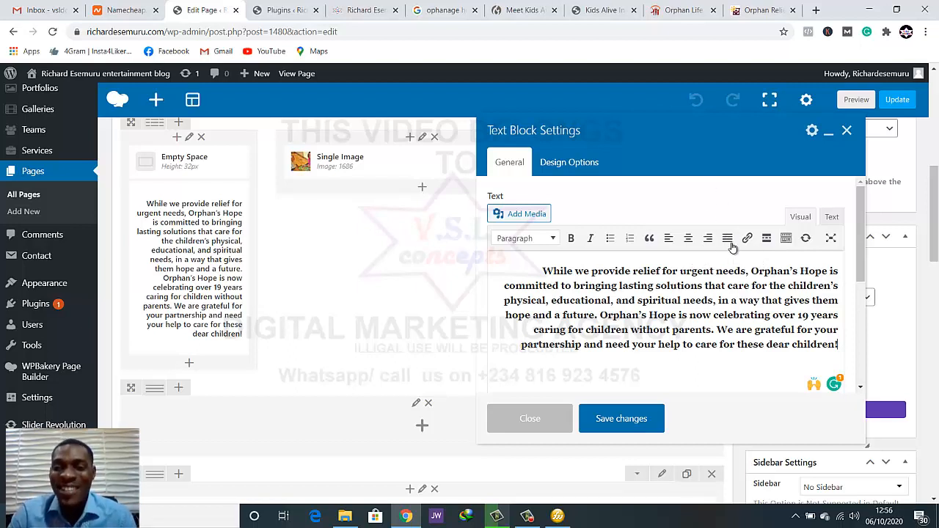
click(728, 239)
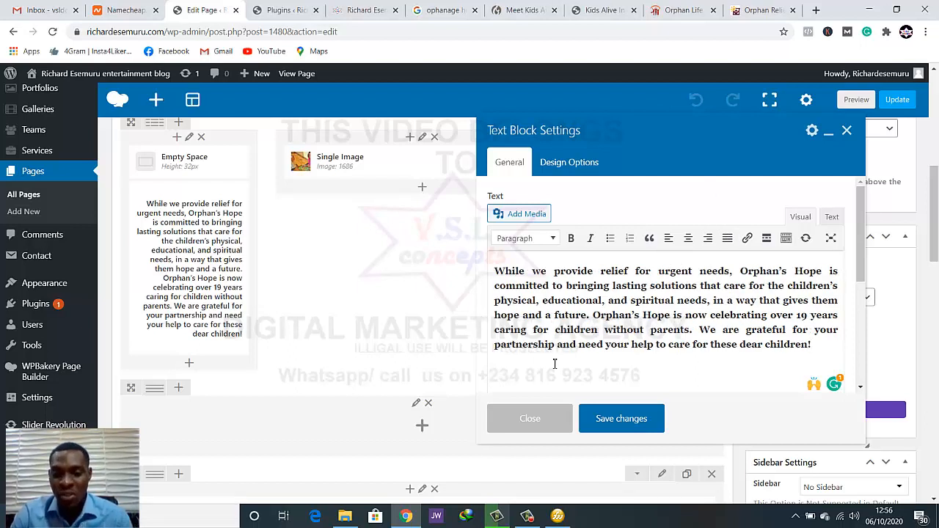
click(609, 427)
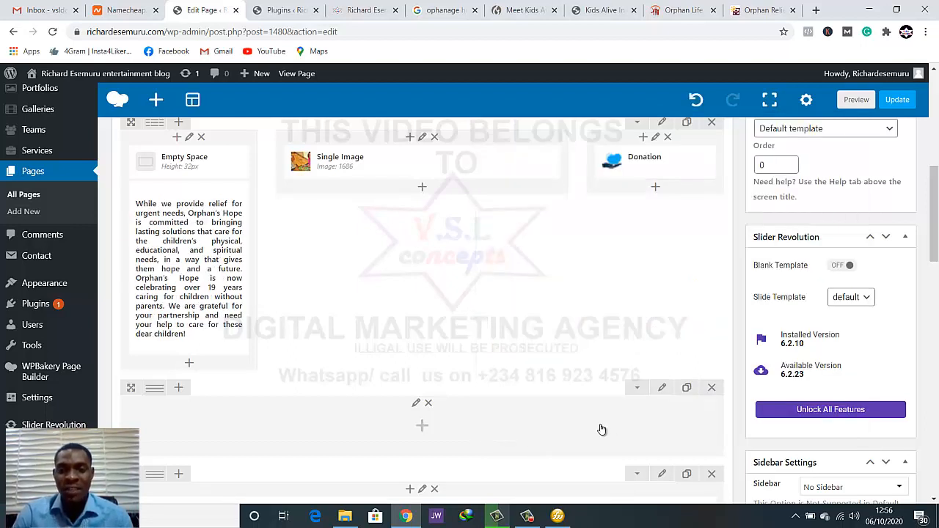
click(897, 99)
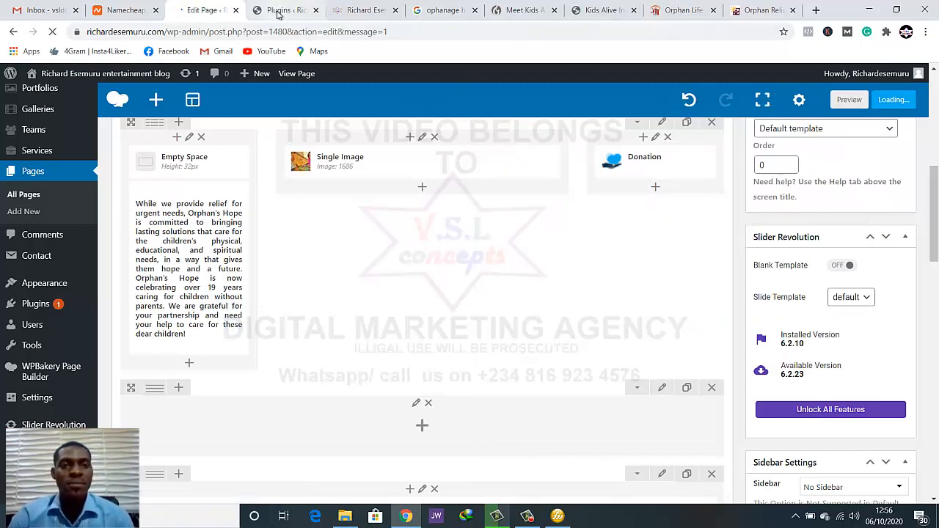
Reload the live homepage and check how the justified mission text looks beside the image and donation box
click(277, 11)
click(360, 10)
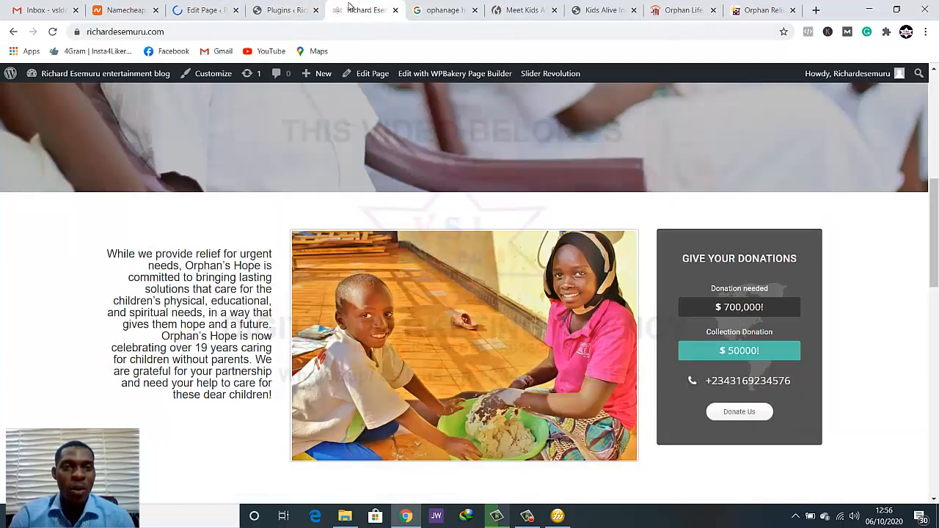
click(54, 33)
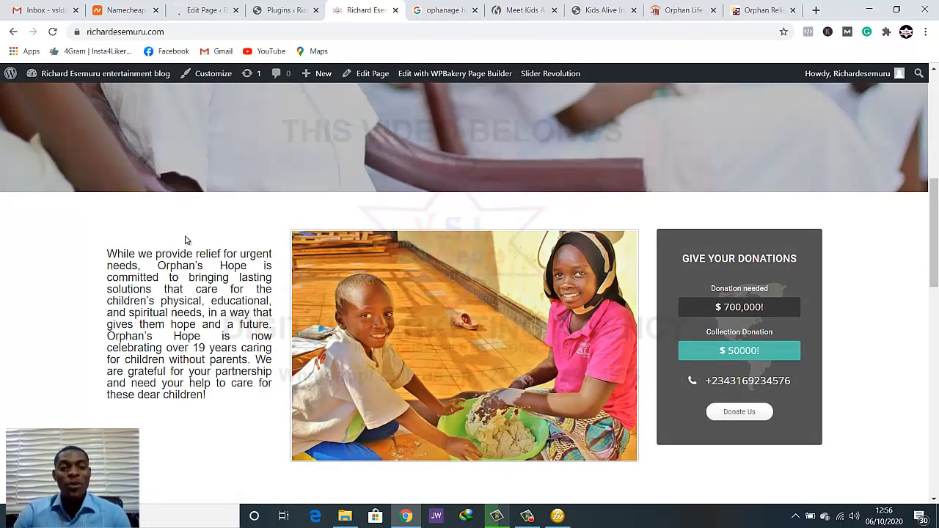
scroll(198, 247, down, 3)
scroll(211, 281, up, 2)
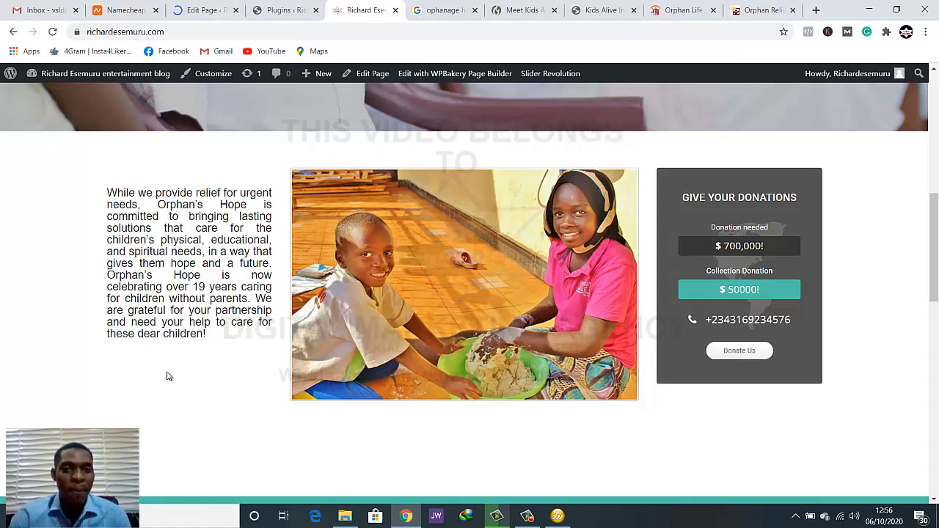
scroll(167, 377, up, 1)
scroll(165, 378, down, 1)
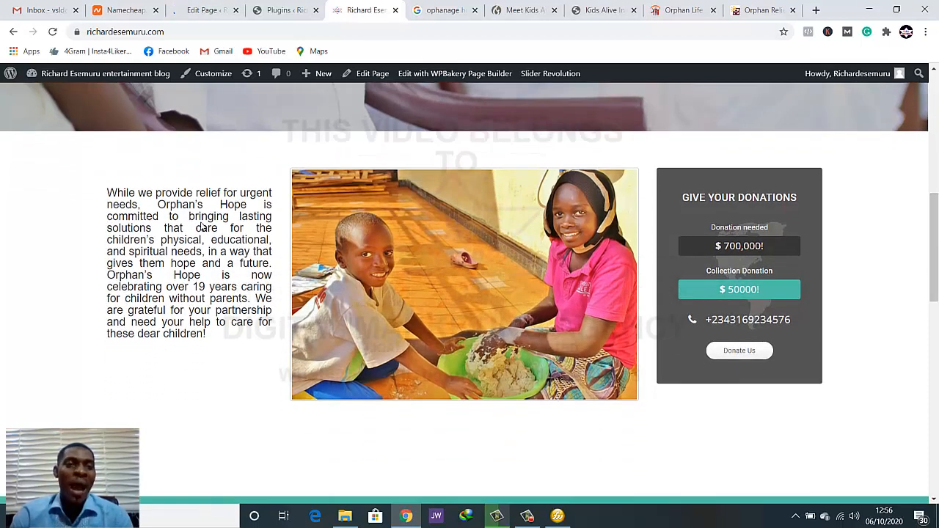
Close the Plugins browser tab and return to the page editor
click(210, 10)
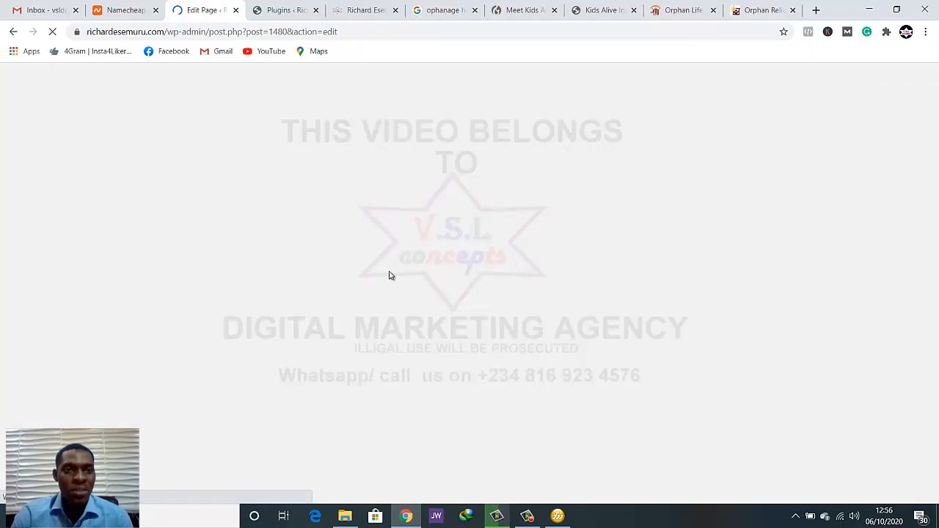
click(264, 9)
click(209, 6)
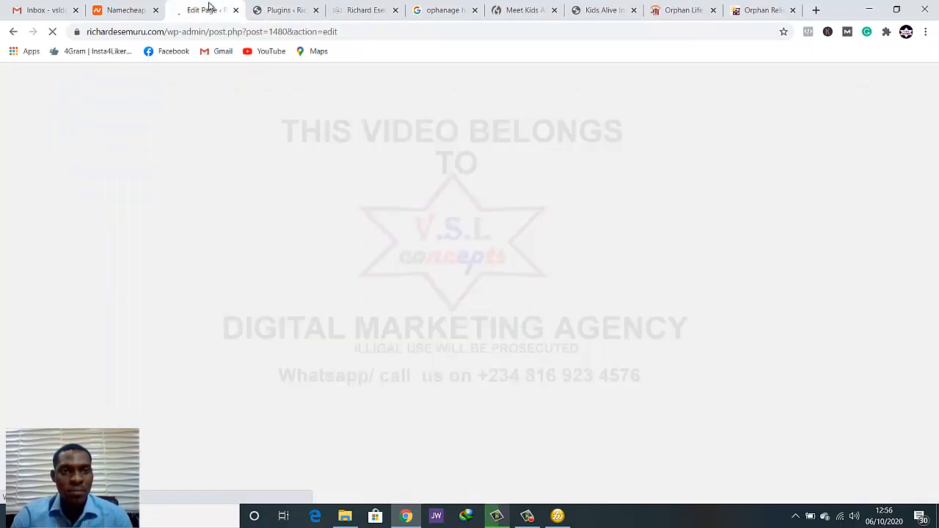
click(285, 9)
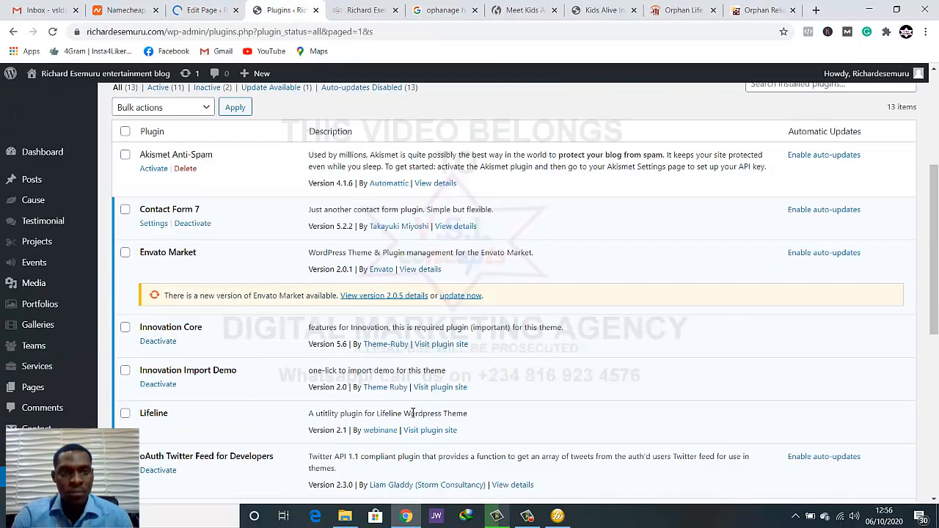
click(315, 9)
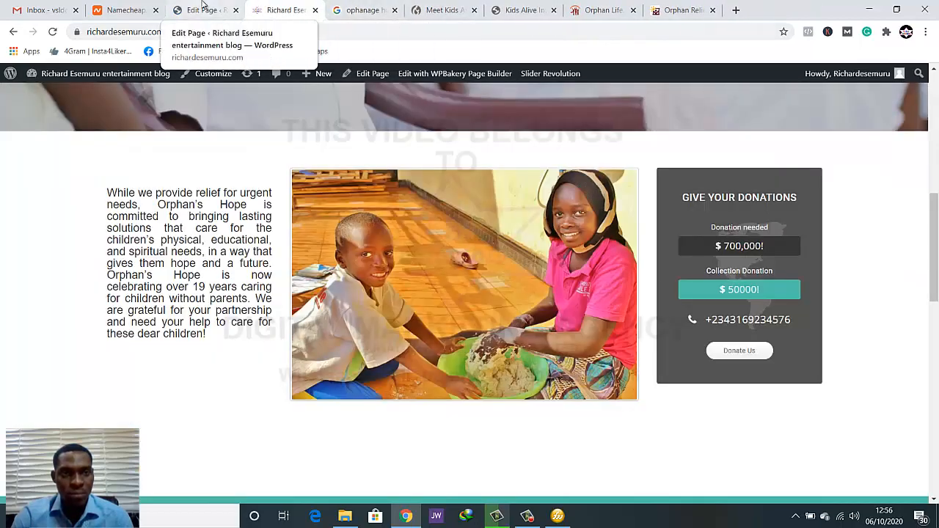
click(202, 10)
Add the eye-catching Button element beneath the mission text in the row's first column
scroll(356, 294, down, 8)
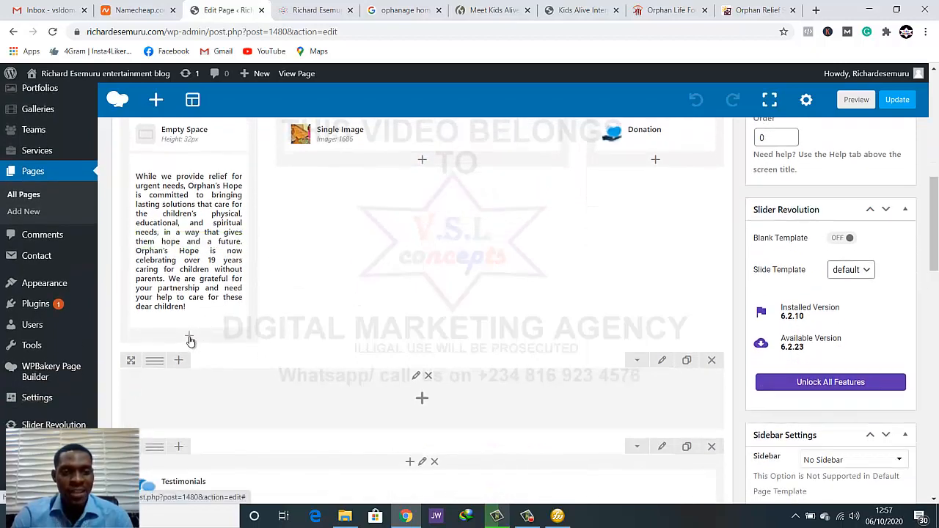
click(190, 339)
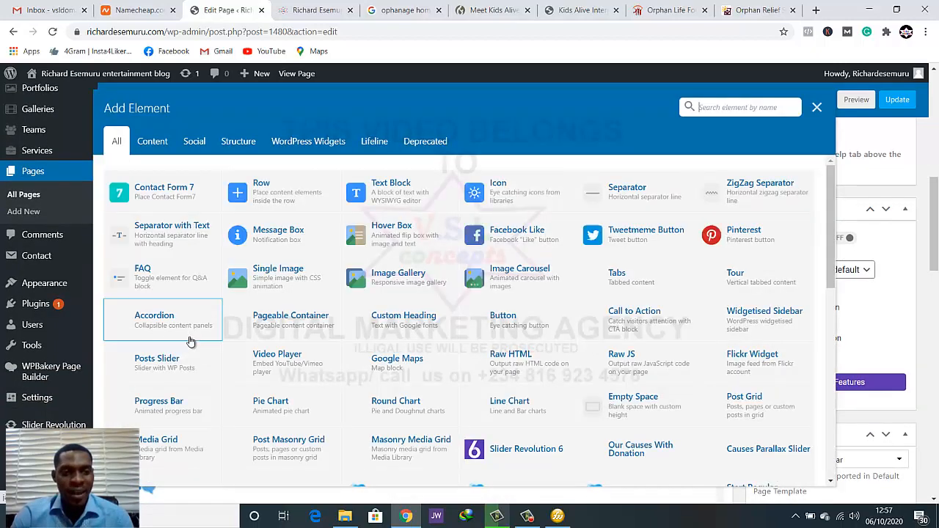
click(755, 107)
text(but)
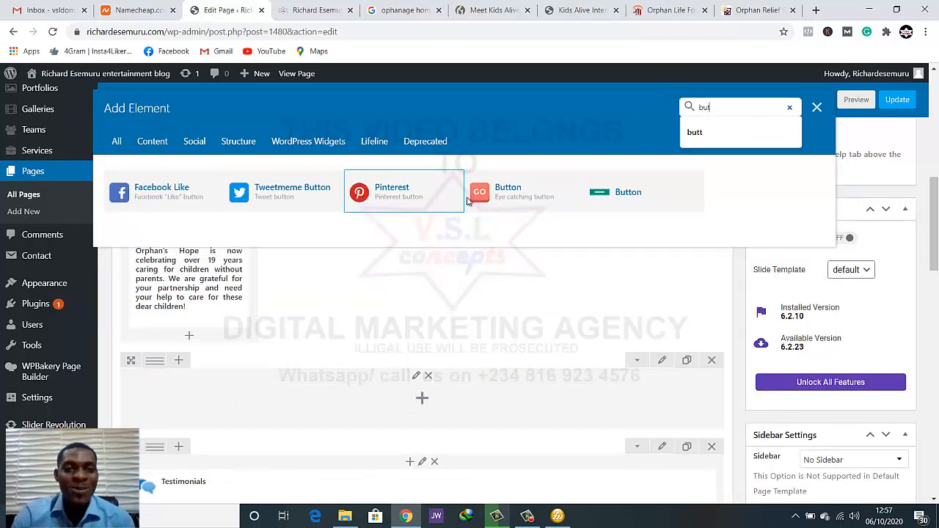
click(529, 203)
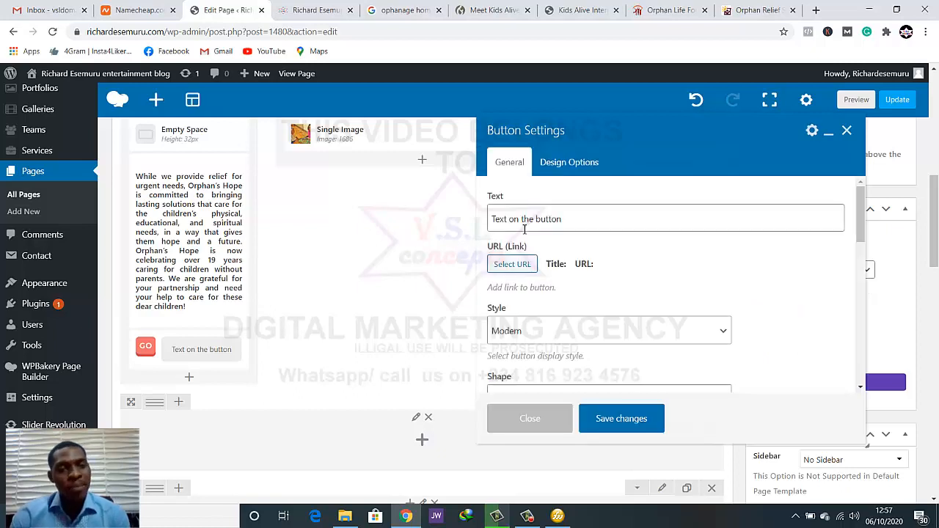
Replace the new button's placeholder text with "About Us"
click(550, 224)
drag(571, 218, 493, 223)
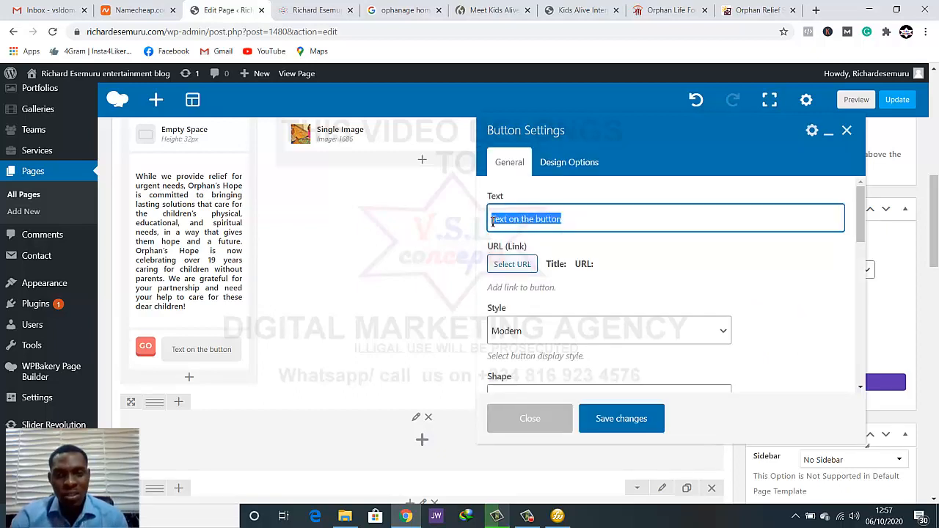
text(About Us)
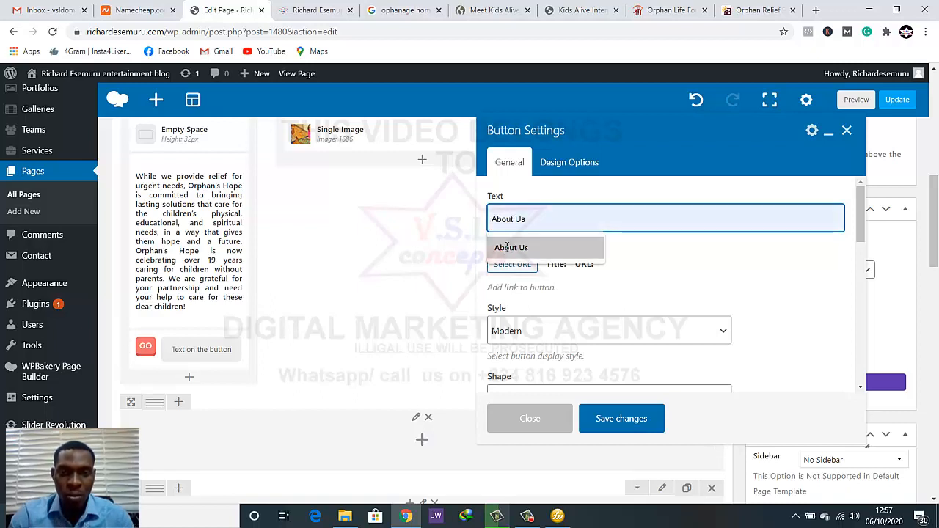
click(510, 248)
scroll(620, 286, down, 1)
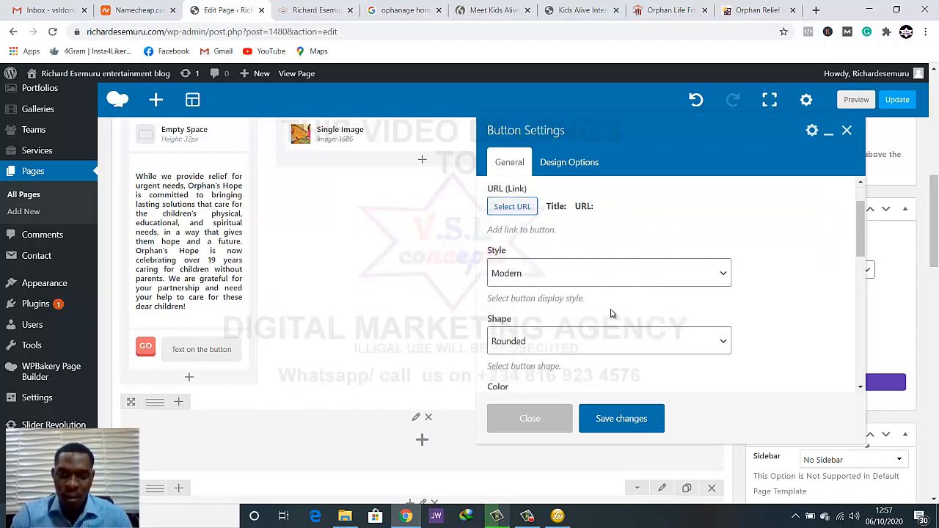
scroll(612, 315, up, 1)
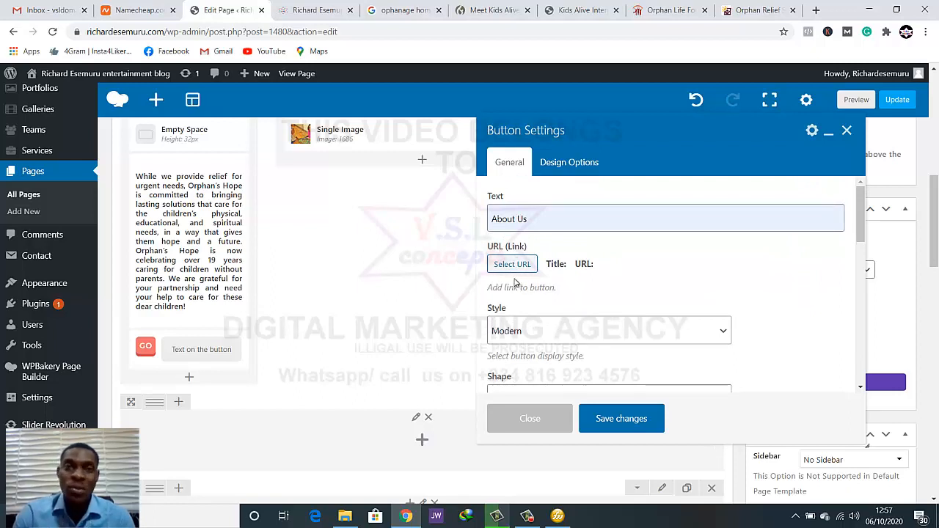
Keep the button's style at Modern and its shape at Rounded
scroll(566, 283, down, 1)
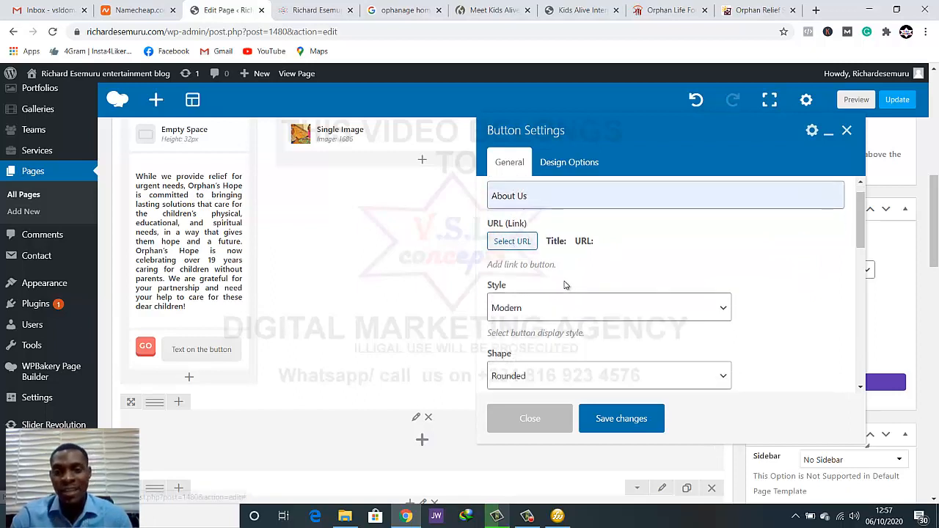
click(584, 279)
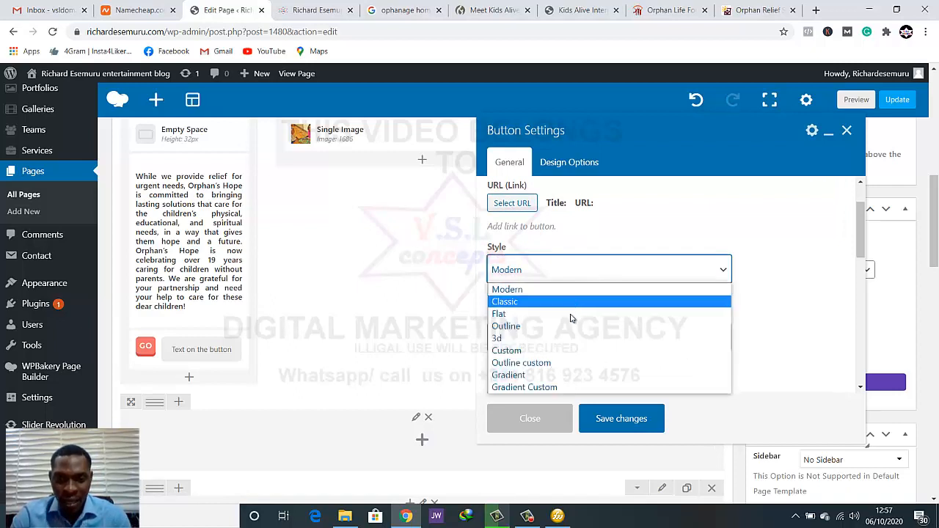
click(571, 290)
scroll(587, 307, down, 2)
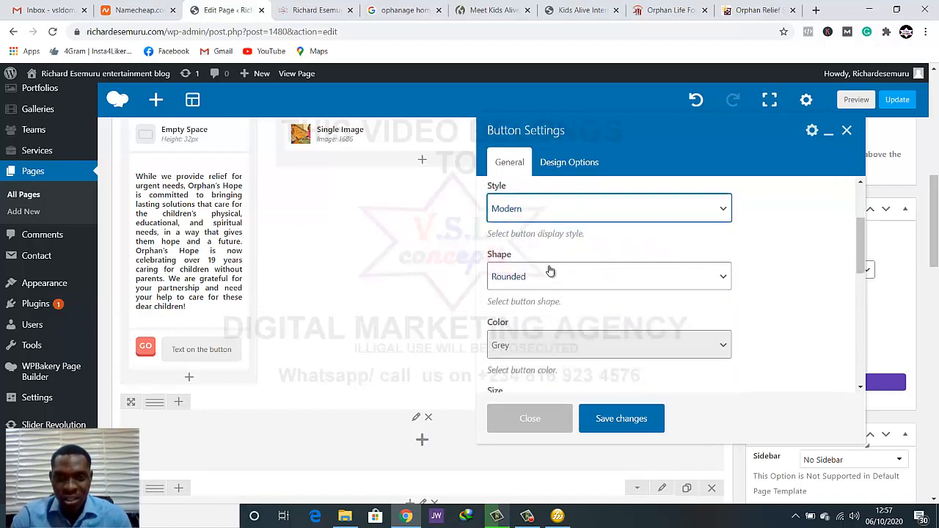
click(561, 277)
click(561, 279)
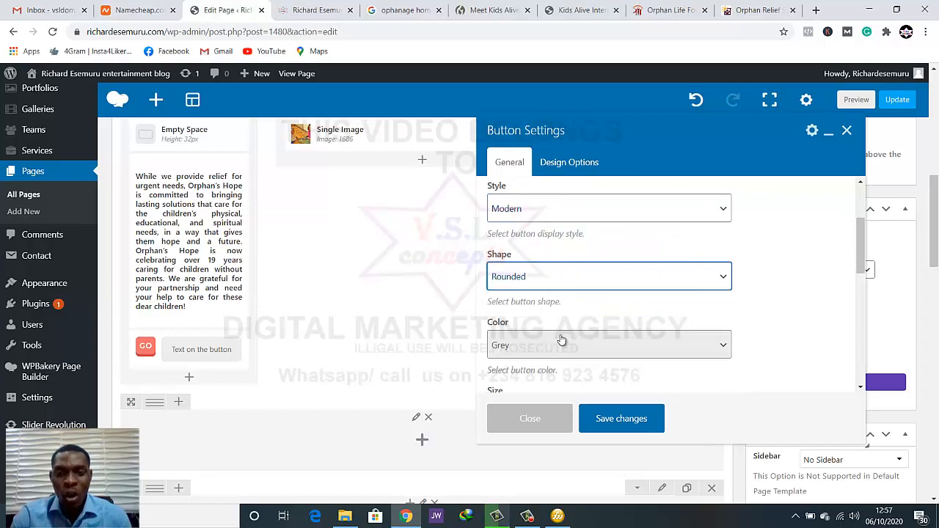
Examine the colours and layout of the live homepage around the mission text, donation box and teal band
click(289, 10)
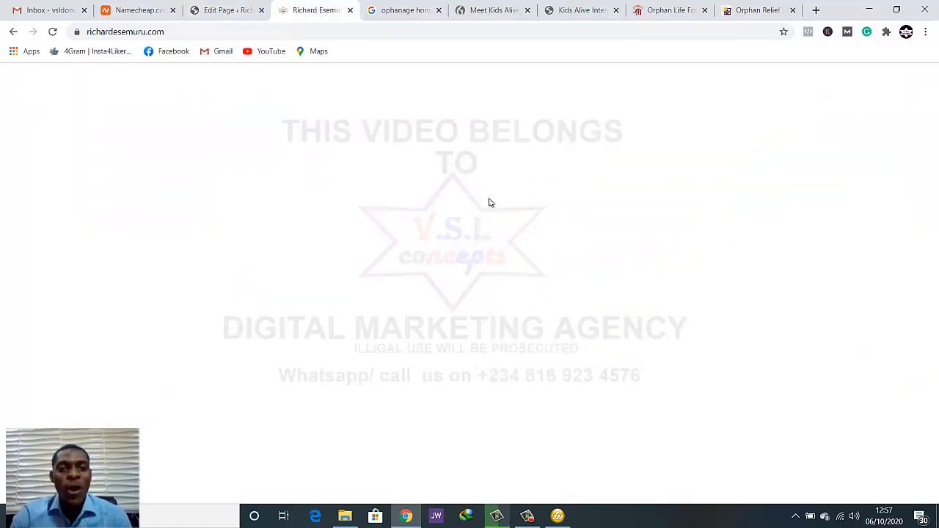
scroll(525, 229, up, 3)
scroll(538, 237, up, 3)
scroll(539, 237, down, 7)
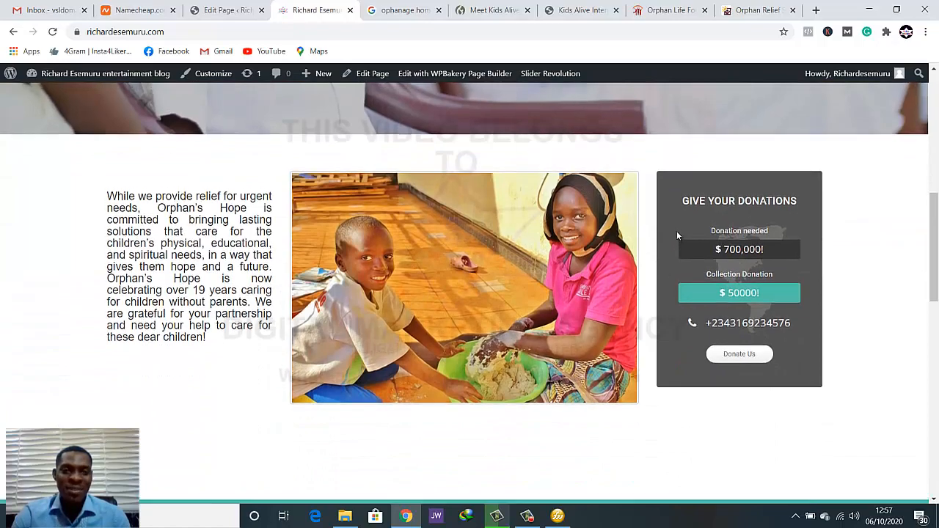
scroll(686, 228, up, 6)
scroll(727, 227, down, 3)
scroll(730, 240, down, 5)
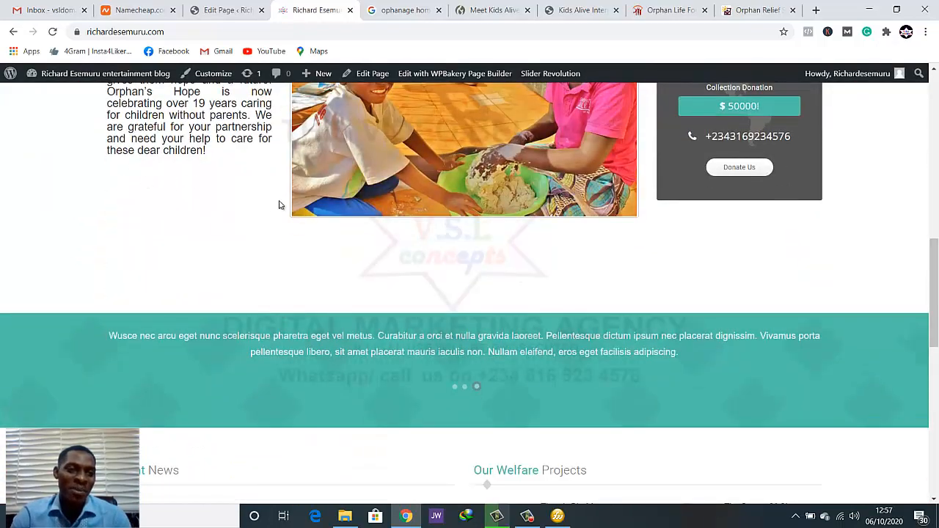
Back in the page editor's Button Settings, set the button color to Green
click(213, 10)
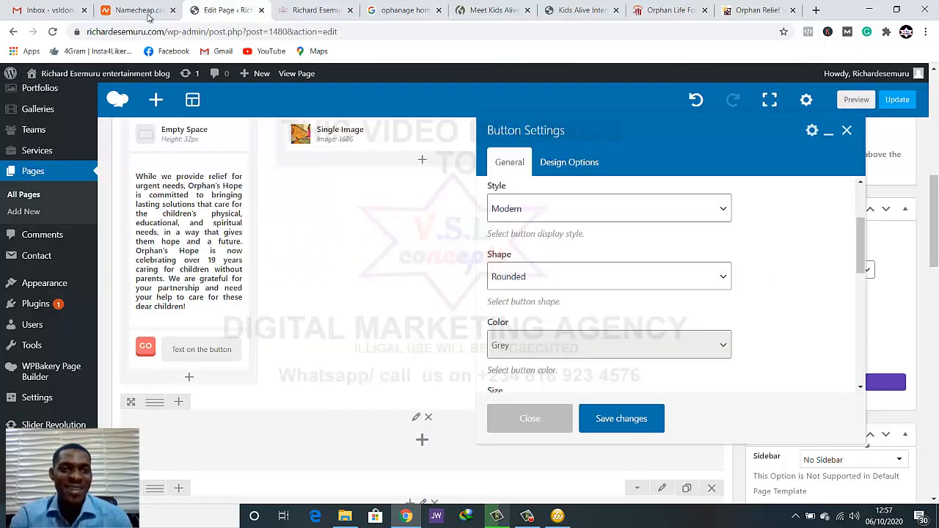
scroll(583, 314, down, 1)
click(549, 282)
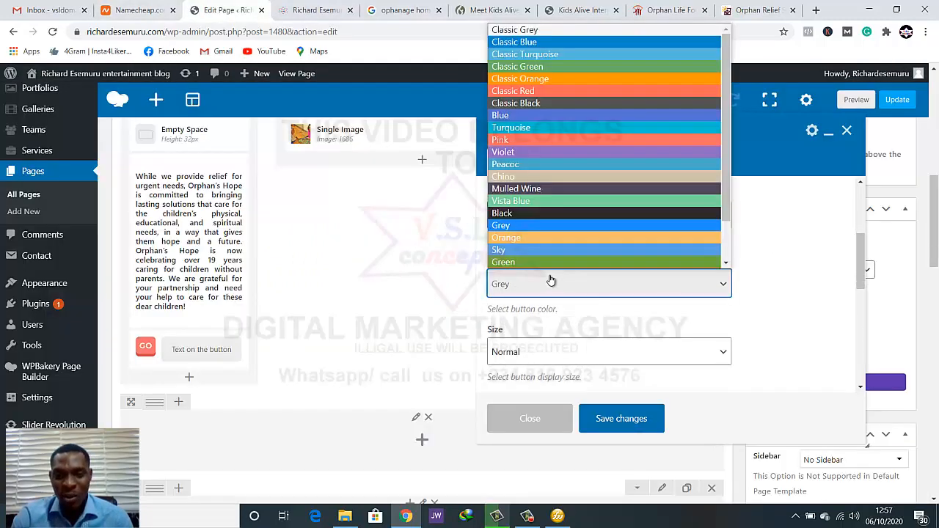
scroll(552, 268, down, 1)
scroll(555, 253, down, 1)
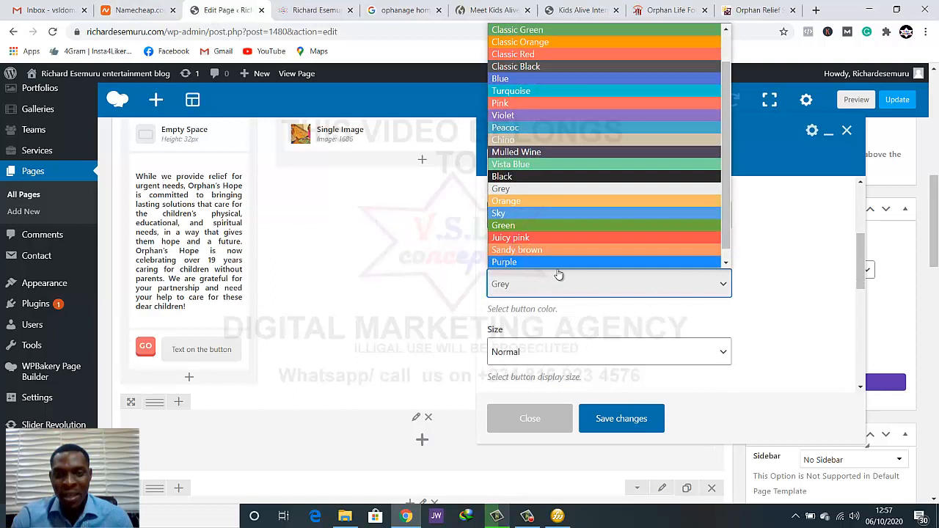
click(560, 226)
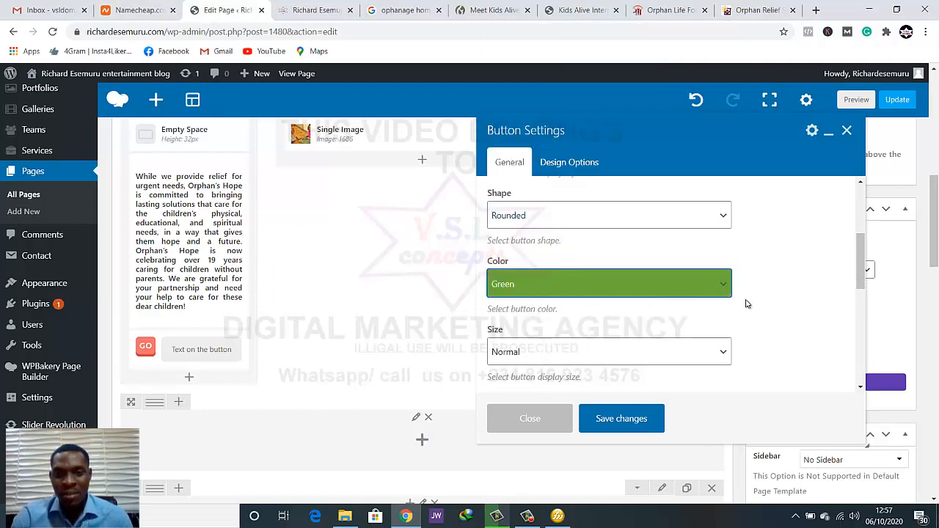
Keep the button size at Normal, set its alignment to Center, and save the button settings
scroll(756, 282, down, 2)
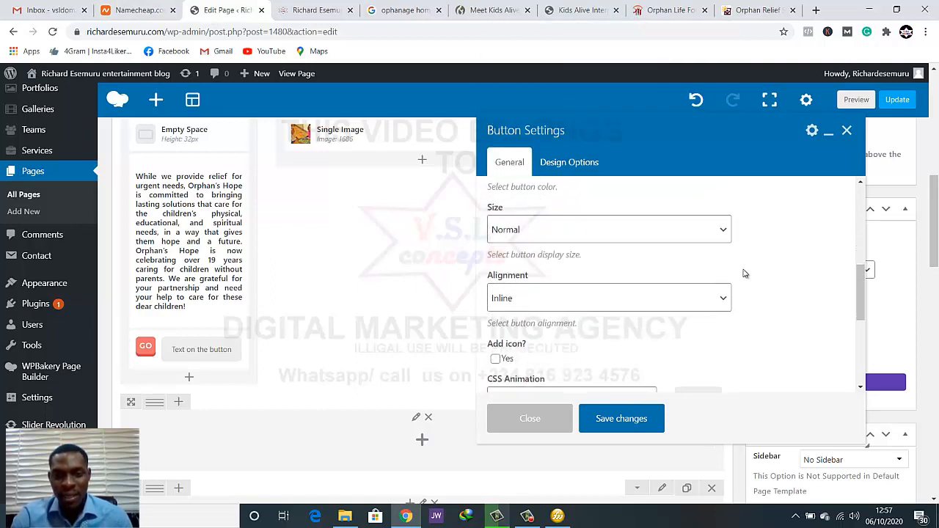
click(698, 239)
click(686, 278)
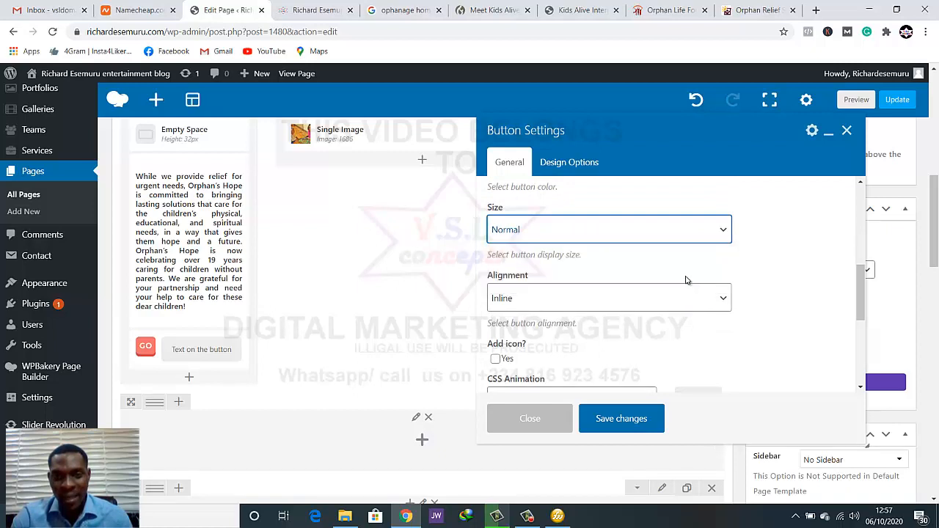
scroll(719, 301, down, 1)
click(704, 244)
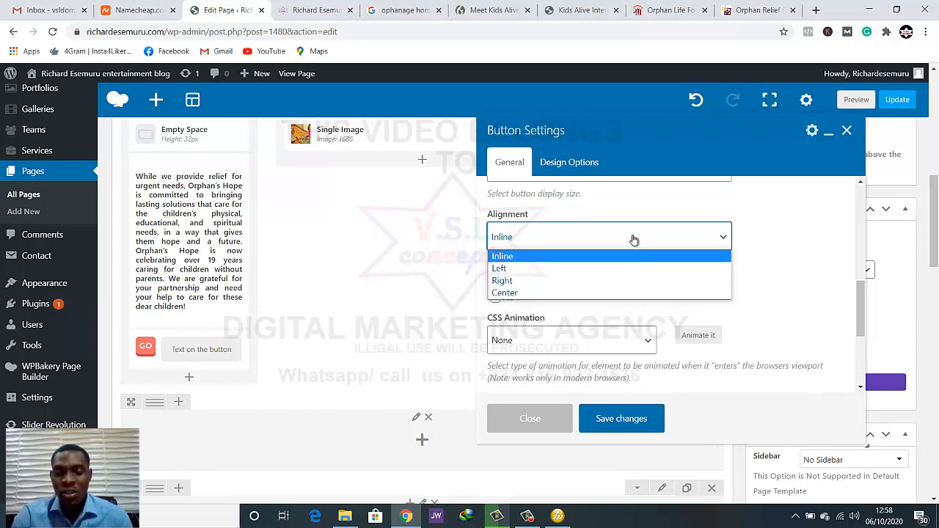
click(604, 293)
scroll(656, 301, down, 1)
scroll(656, 297, up, 1)
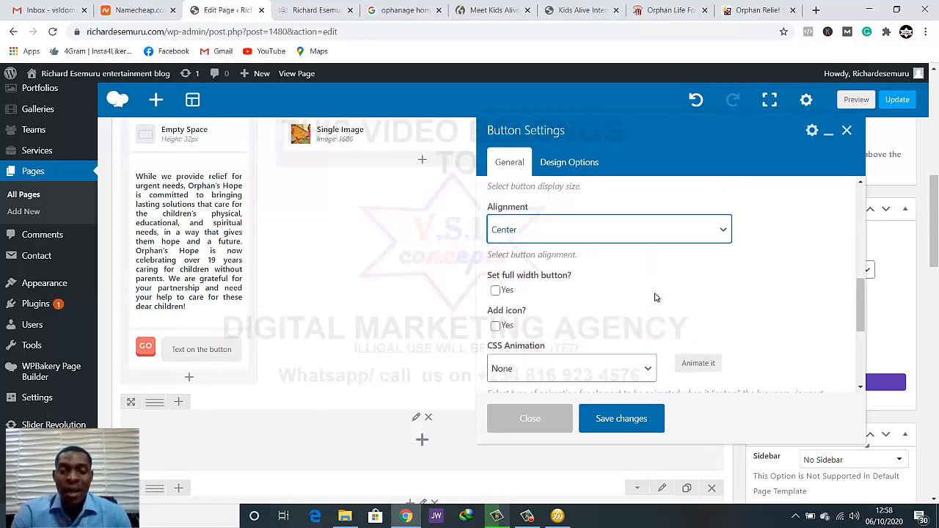
scroll(656, 297, up, 1)
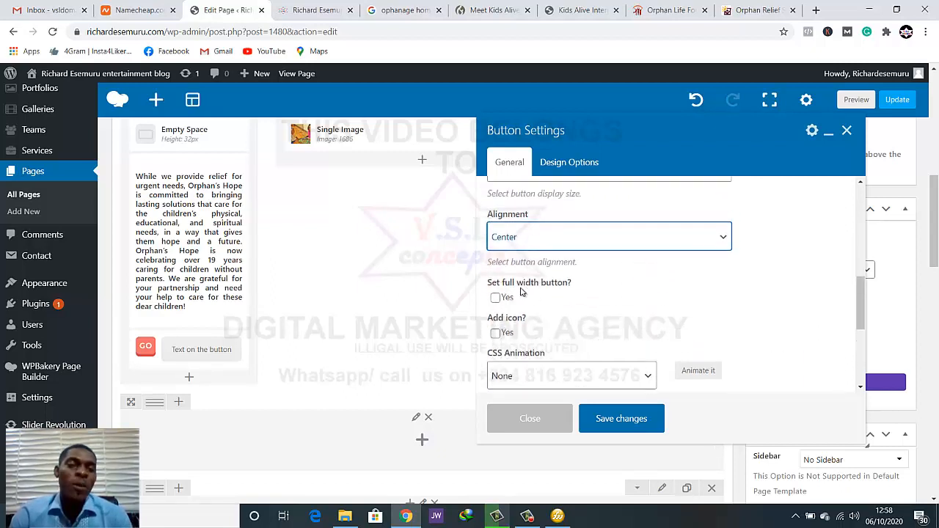
click(615, 425)
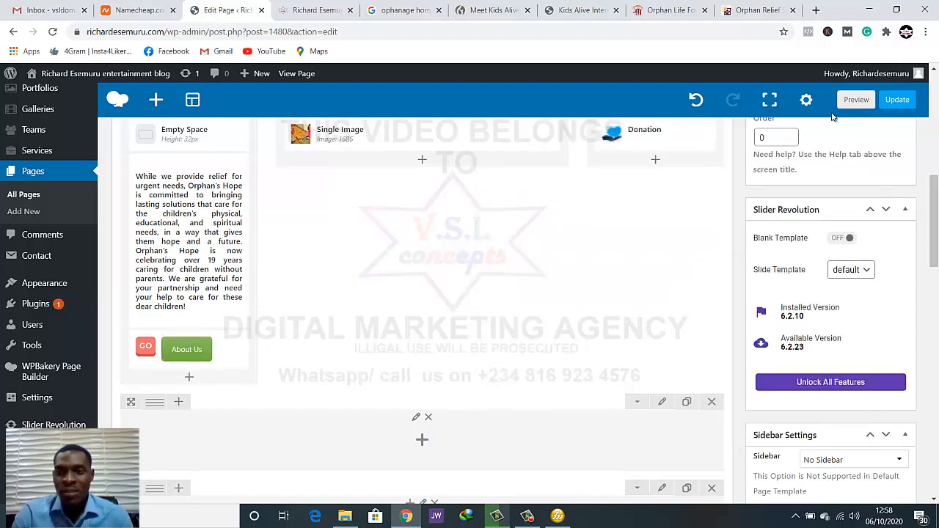
Move the first column's Empty Space element between the mission text and the About Us button
scroll(172, 323, up, 1)
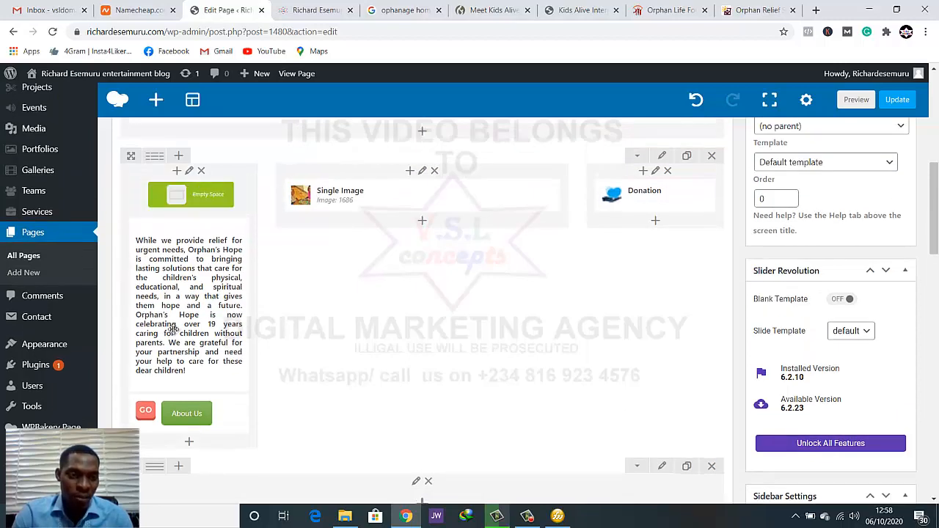
drag(172, 330, 154, 371)
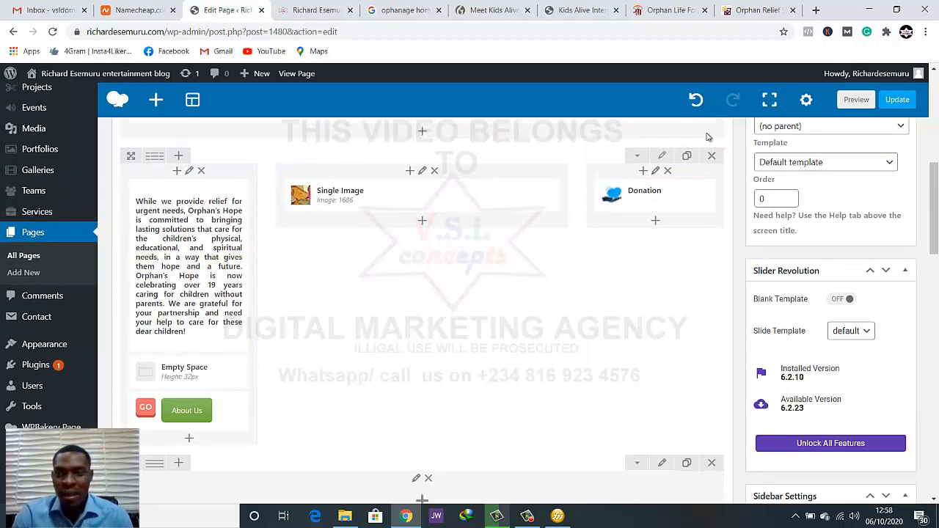
Preview the homepage and check the spacing between the mission text and the About Us button
click(853, 100)
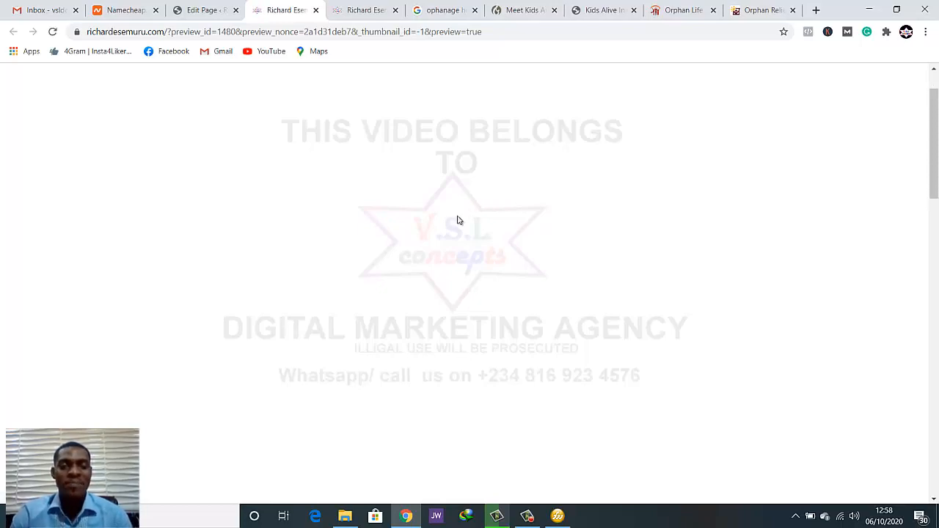
scroll(458, 218, down, 6)
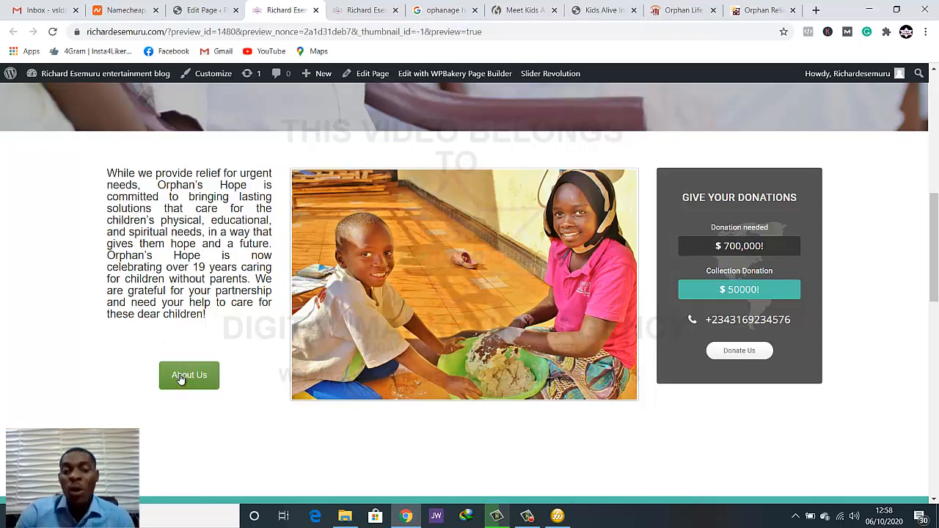
Back in the page editor, make the About Us button full width and save its settings
click(214, 10)
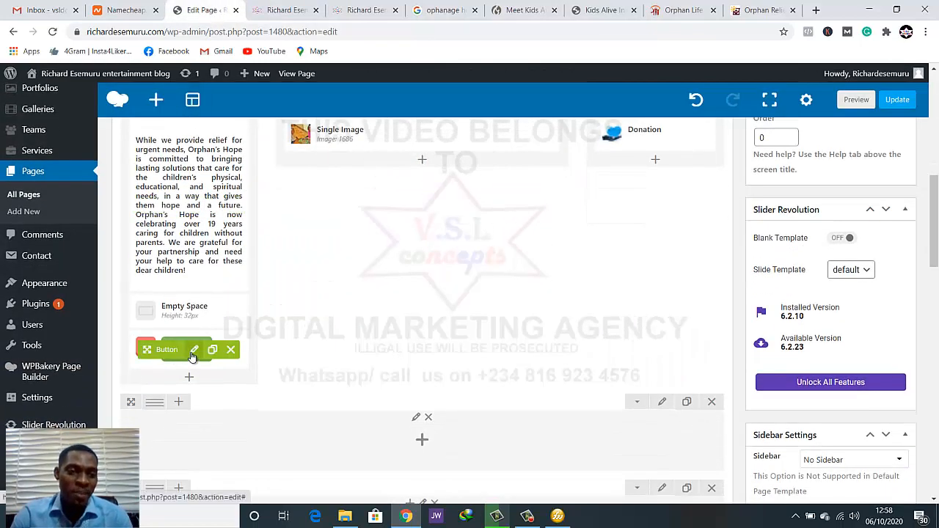
click(194, 350)
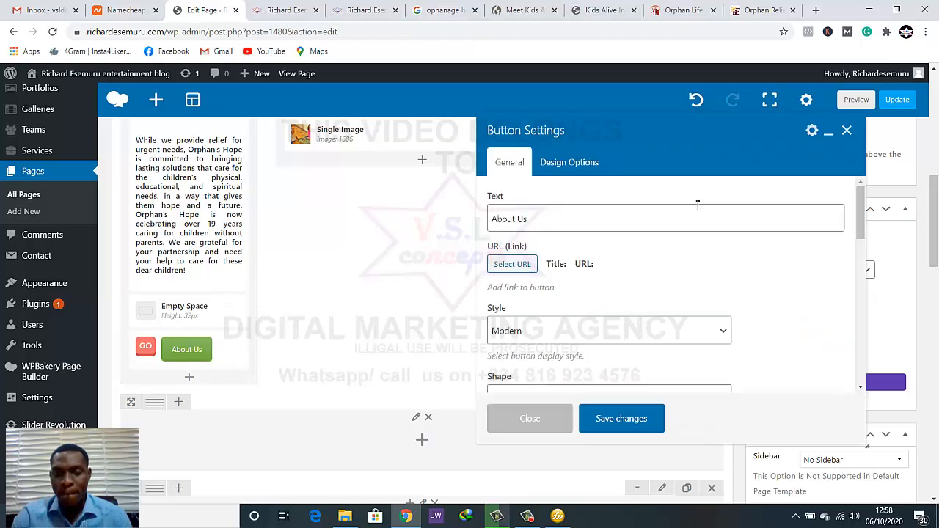
scroll(705, 248, down, 8)
scroll(705, 251, up, 3)
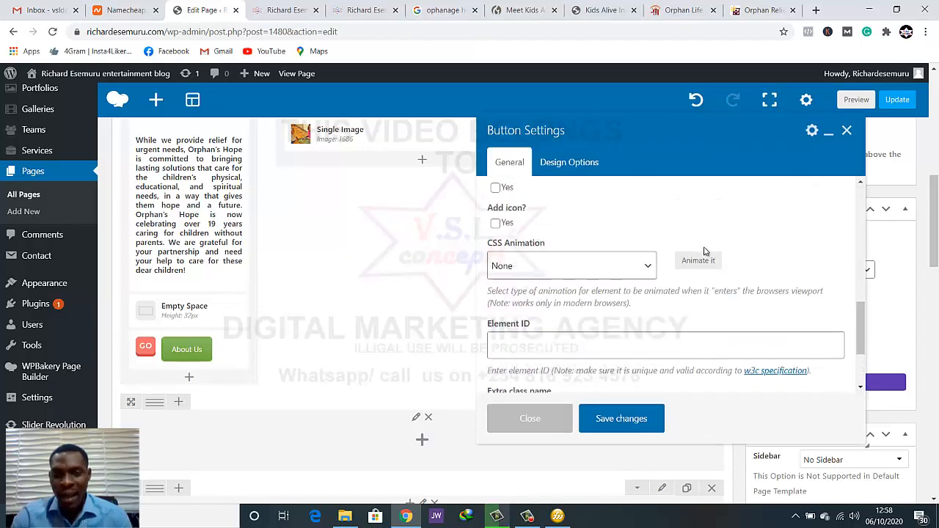
click(496, 257)
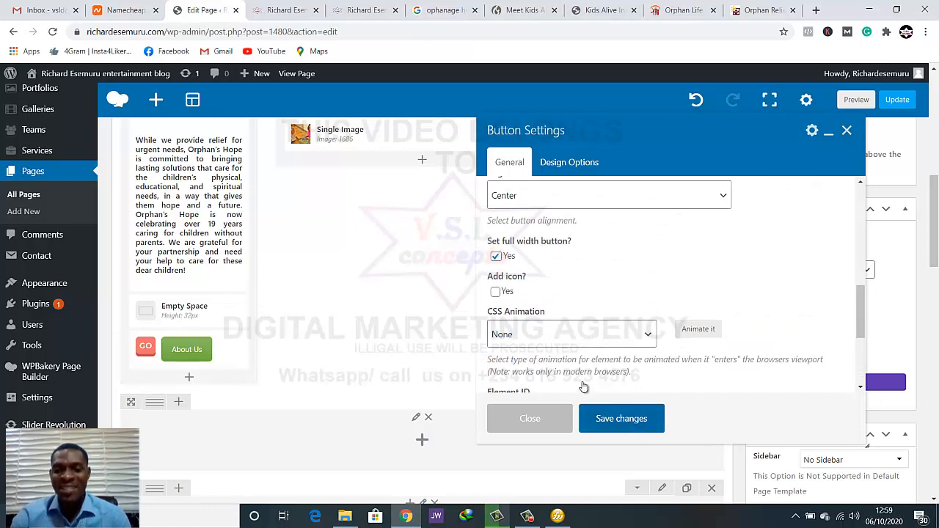
click(552, 423)
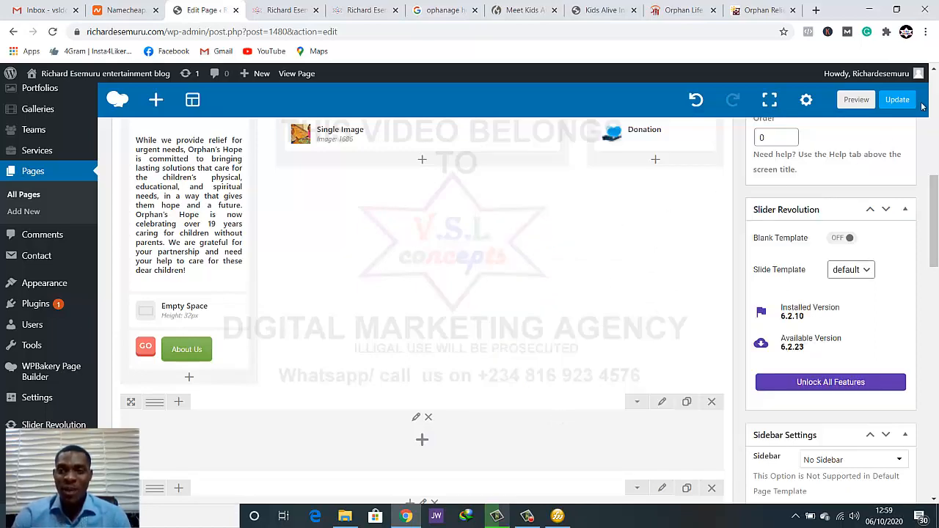
Preview the homepage and check the About Us button's width against the mission text
click(854, 100)
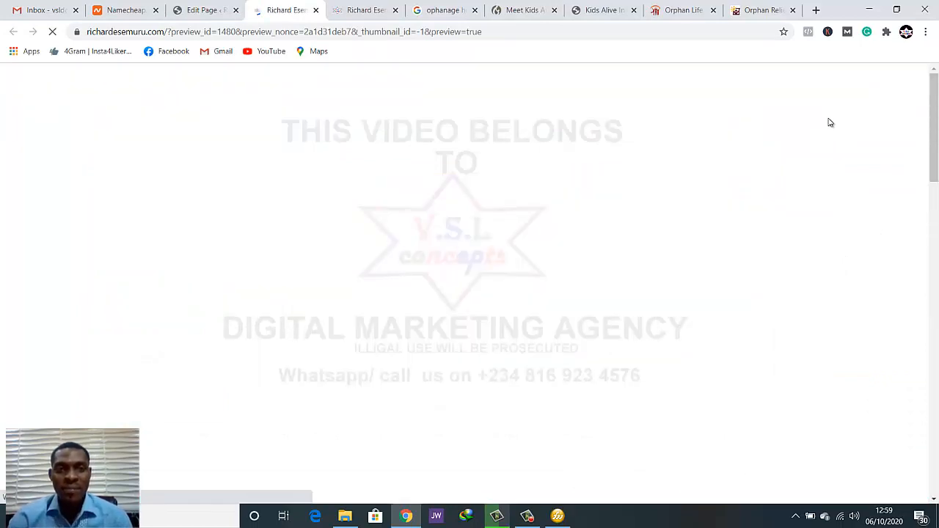
scroll(777, 175, down, 7)
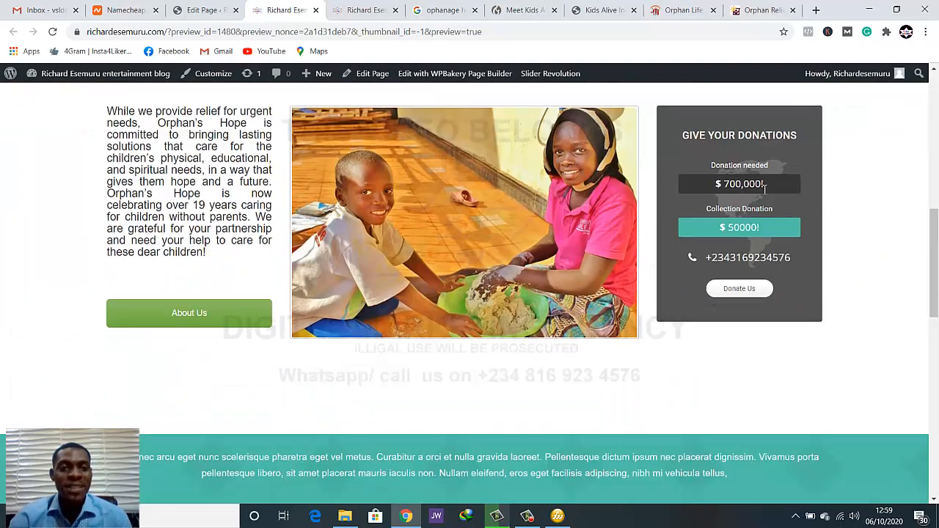
scroll(765, 189, down, 1)
scroll(764, 189, up, 1)
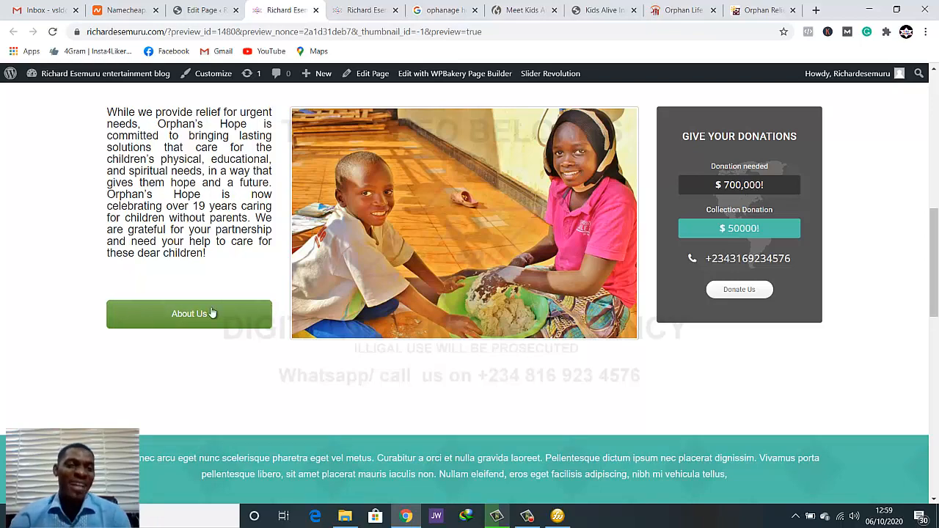
Back in the page editor, set the height of the Empty Space above the About Us button to 15px and save it
click(214, 9)
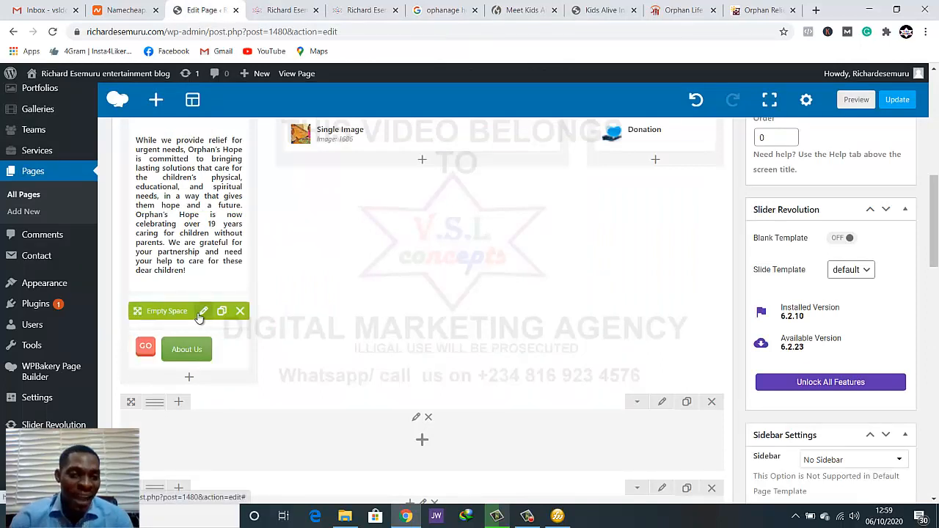
click(201, 314)
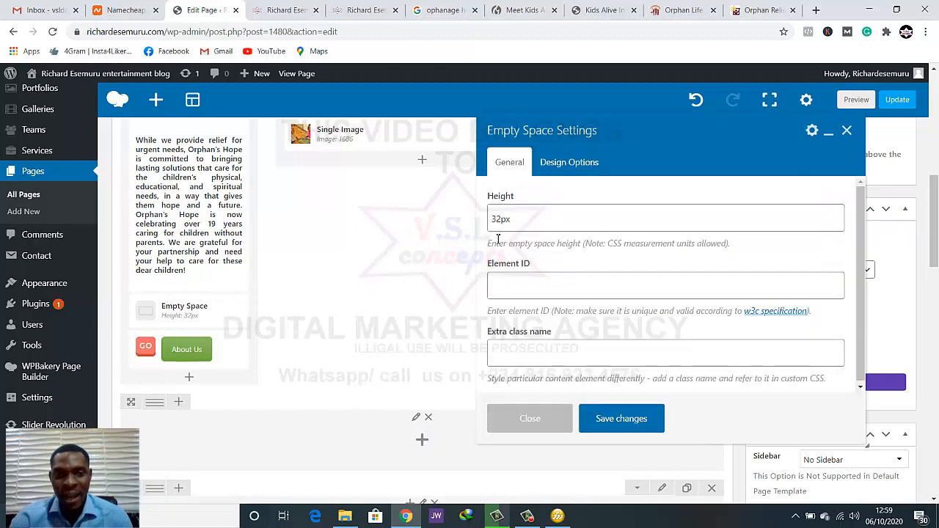
click(503, 224)
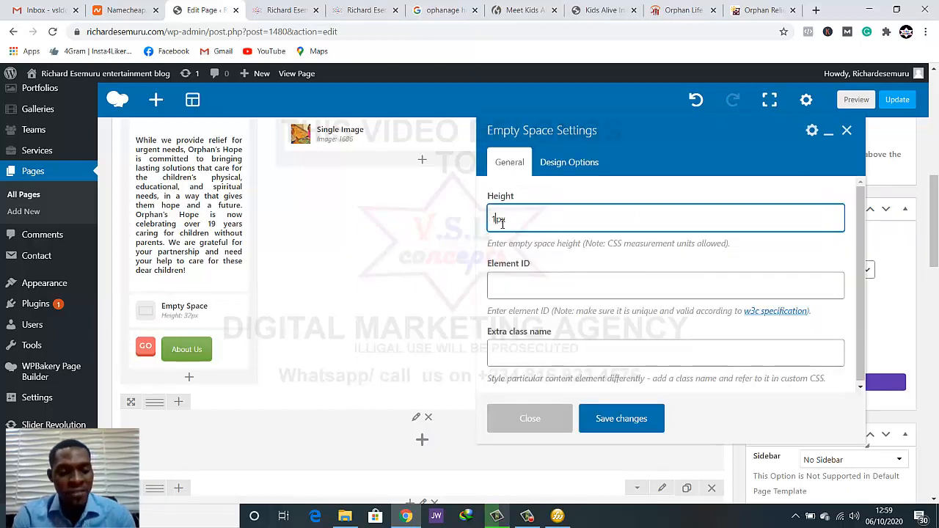
click(646, 419)
Preview the homepage again and examine how the mission text and About Us button line up with the image and donation box
click(856, 100)
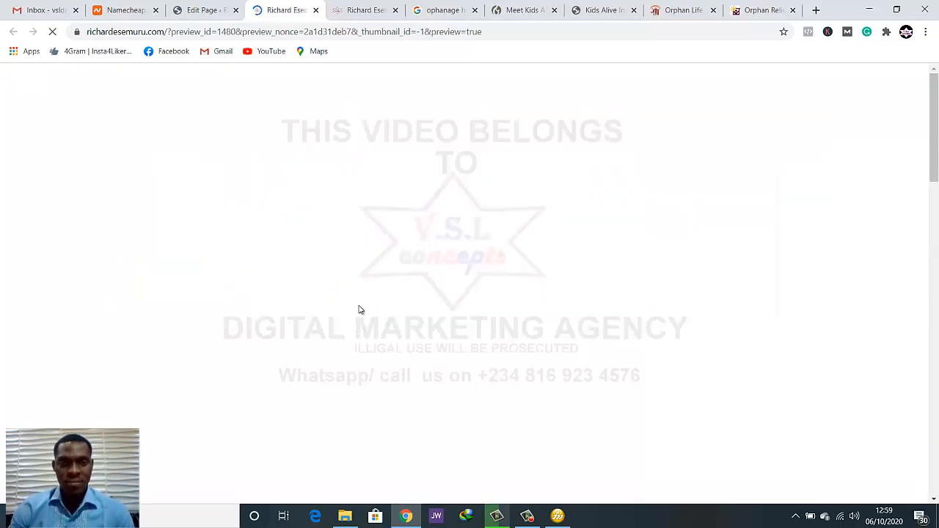
scroll(358, 318, down, 5)
scroll(357, 314, down, 3)
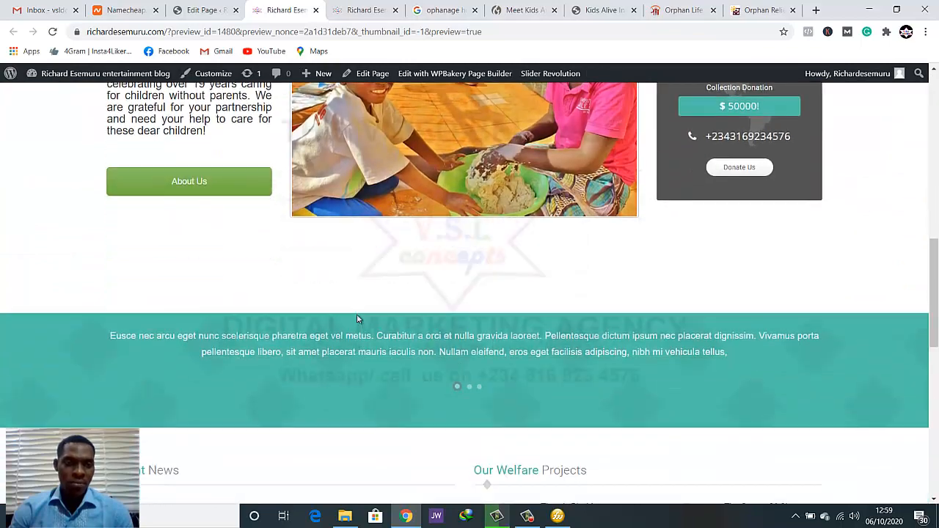
scroll(357, 316, up, 2)
scroll(203, 287, up, 1)
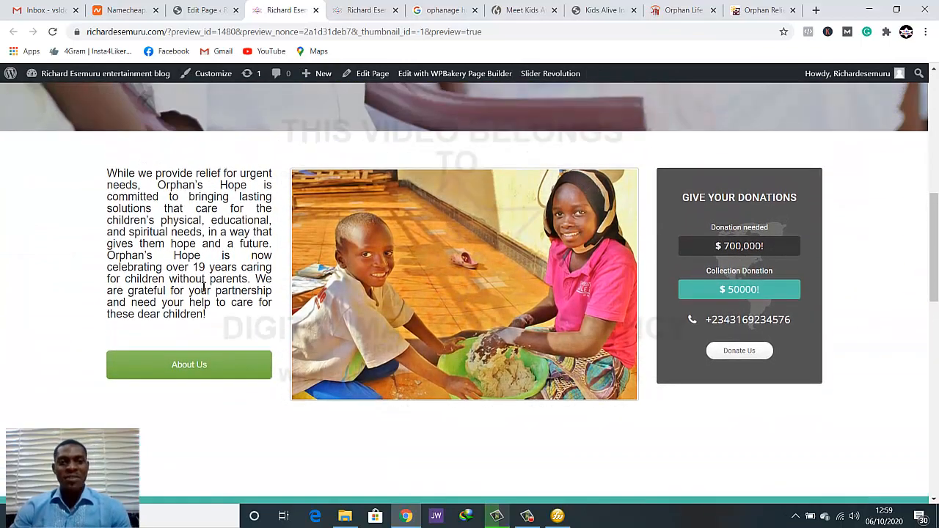
scroll(204, 291, down, 1)
scroll(203, 293, up, 1)
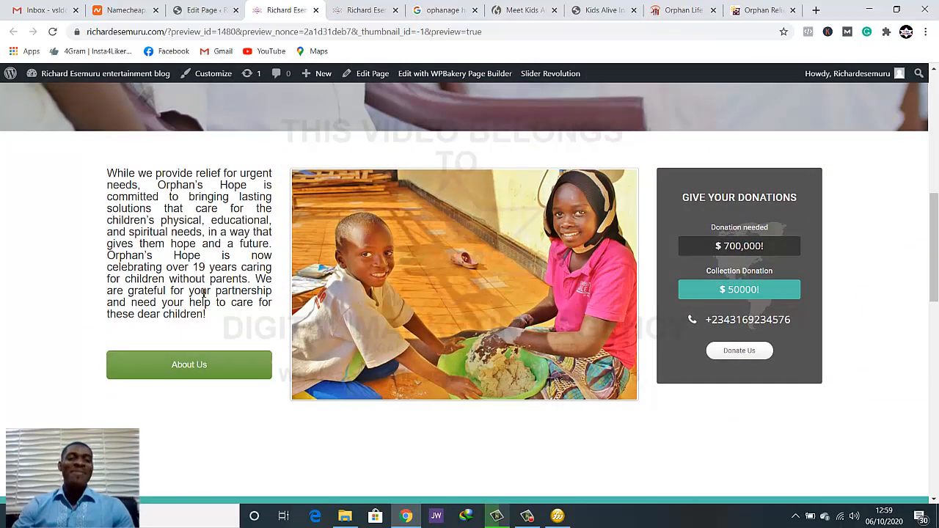
scroll(203, 294, up, 2)
scroll(205, 295, down, 3)
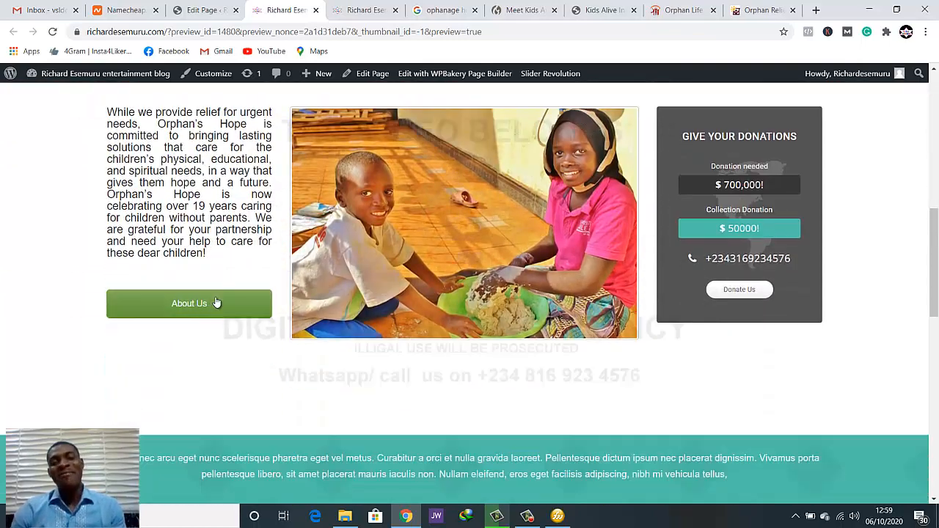
scroll(213, 299, up, 1)
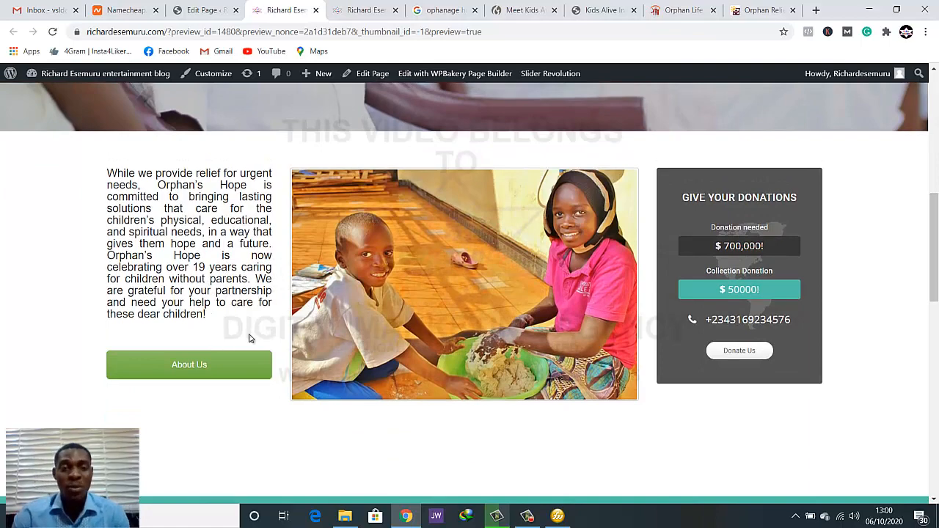
scroll(247, 342, down, 3)
scroll(247, 342, up, 3)
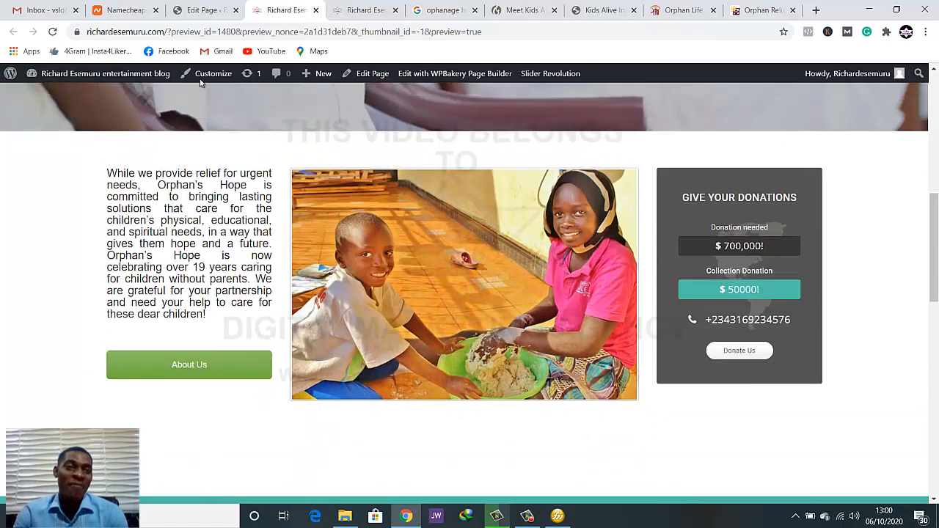
Return to the page editor and update the homepage with the saved element changes
click(202, 10)
click(887, 99)
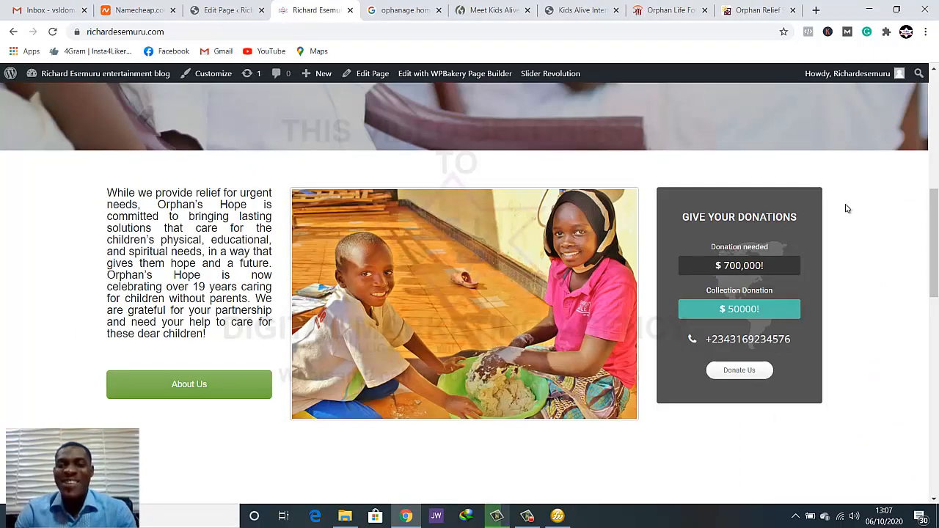
Examine the three-column row and the space above the teal band on the live homepage
scroll(902, 215, down, 3)
scroll(902, 215, up, 2)
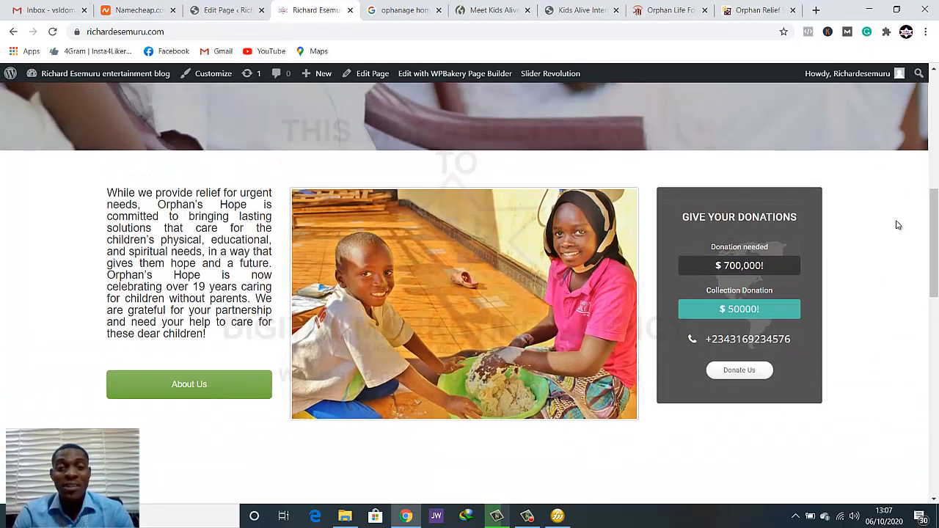
scroll(899, 225, down, 1)
scroll(898, 230, up, 2)
scroll(898, 245, down, 1)
scroll(898, 251, down, 1)
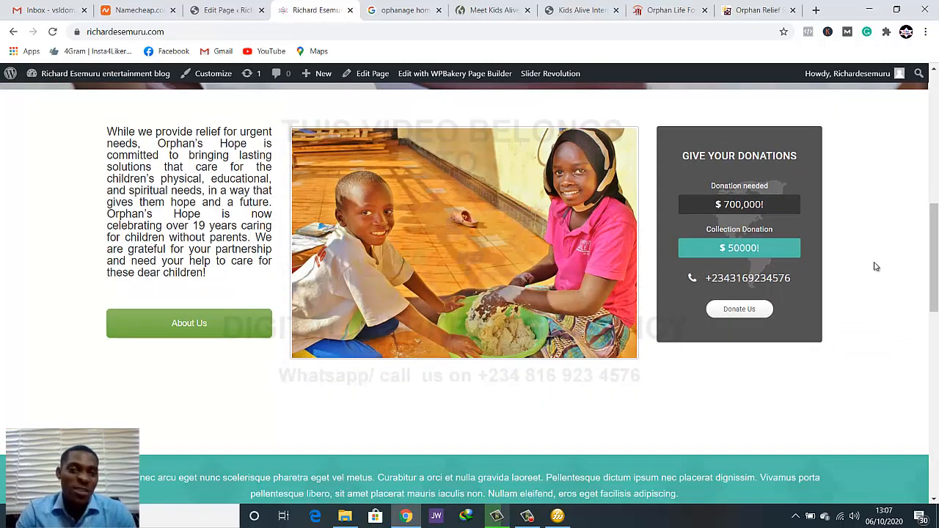
scroll(865, 296, up, 1)
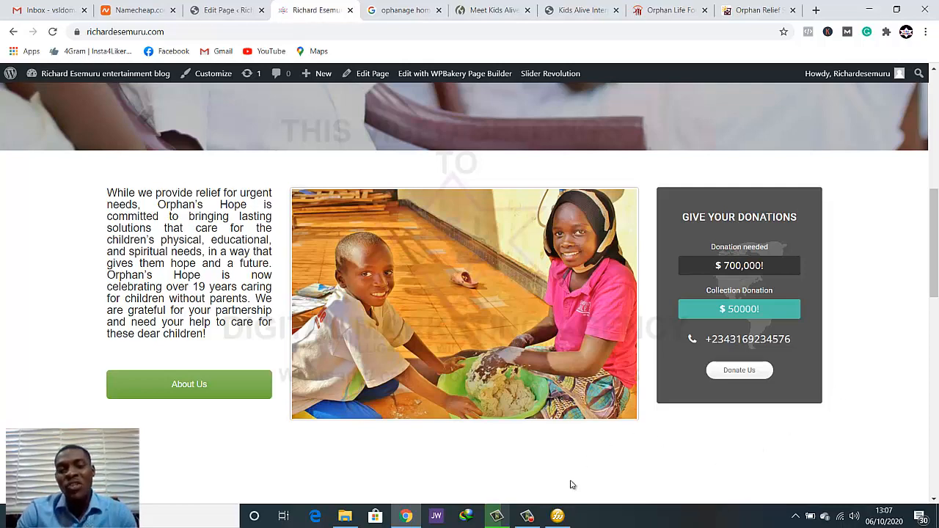
scroll(444, 432, down, 1)
scroll(443, 433, up, 1)
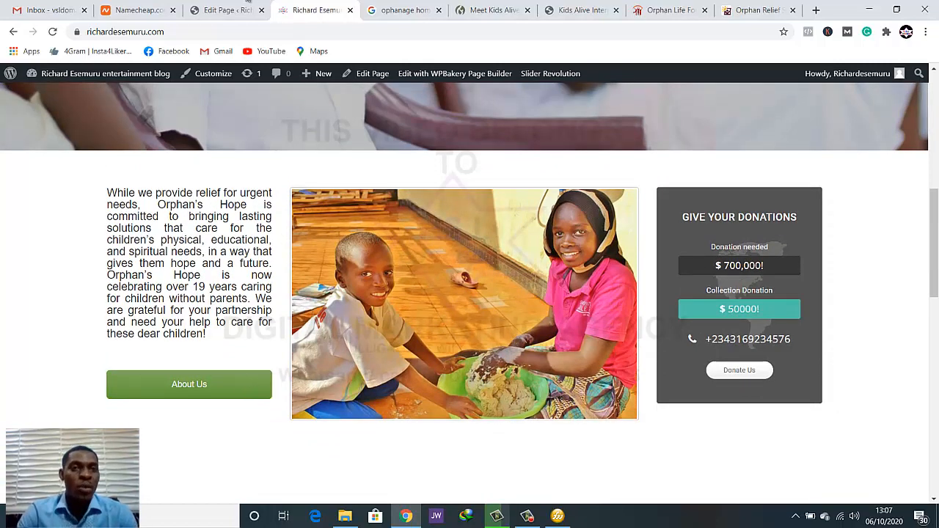
In the About Us button's settings, try the bounceIn and bounceInRight CSS animations and settle on bounceInDown
click(227, 10)
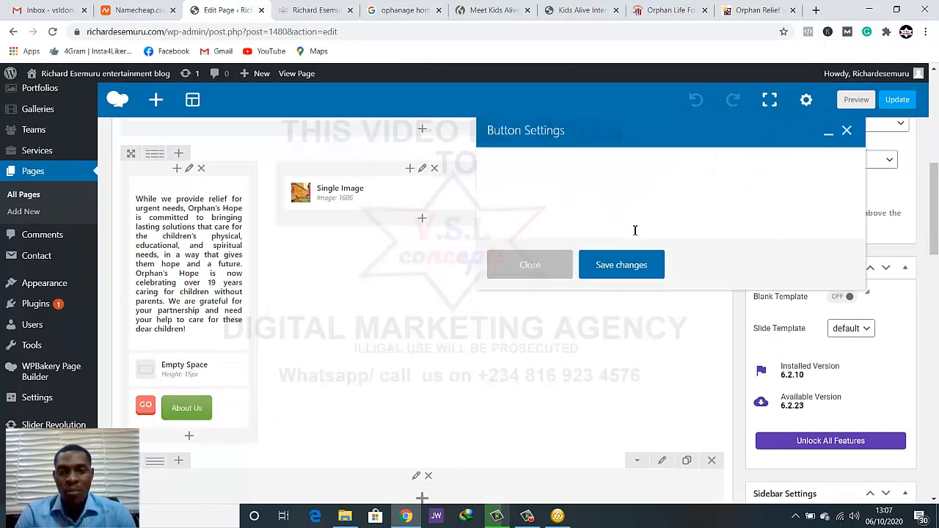
scroll(639, 277, down, 10)
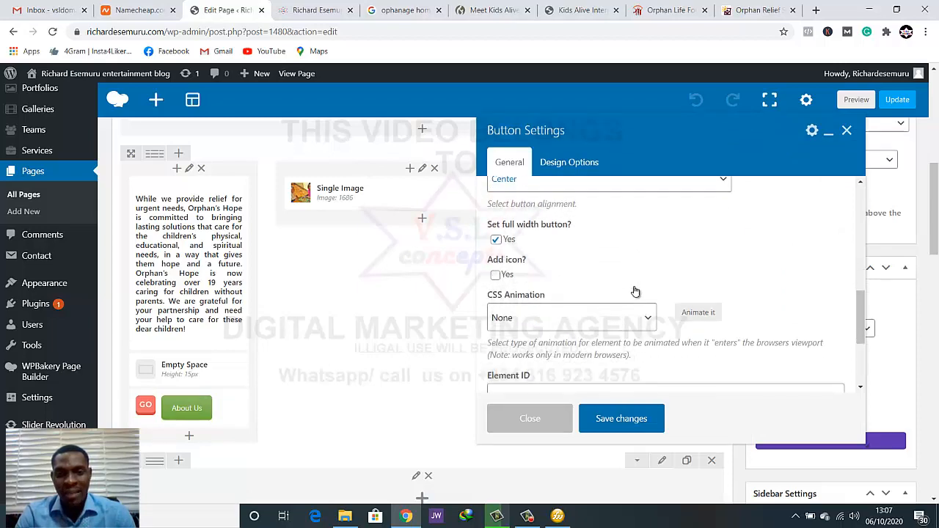
scroll(635, 290, up, 3)
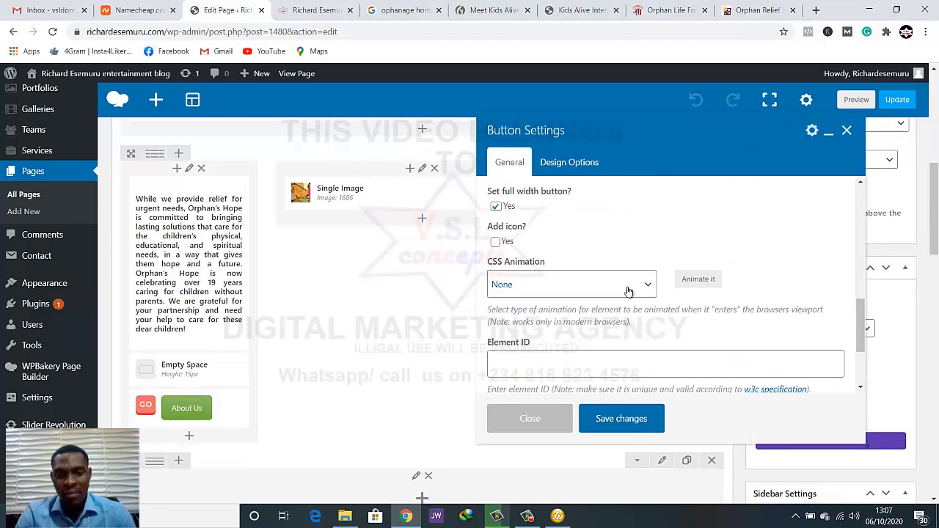
click(620, 291)
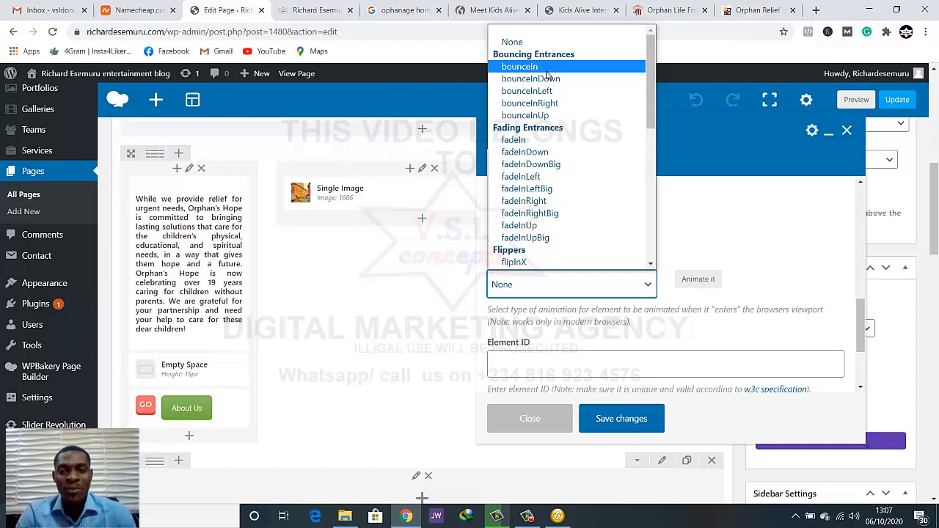
click(546, 71)
click(607, 284)
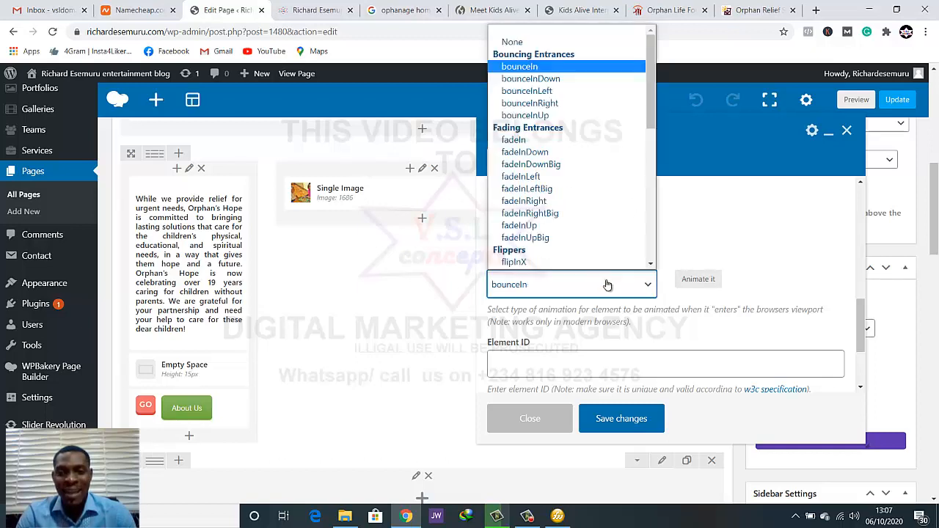
click(516, 71)
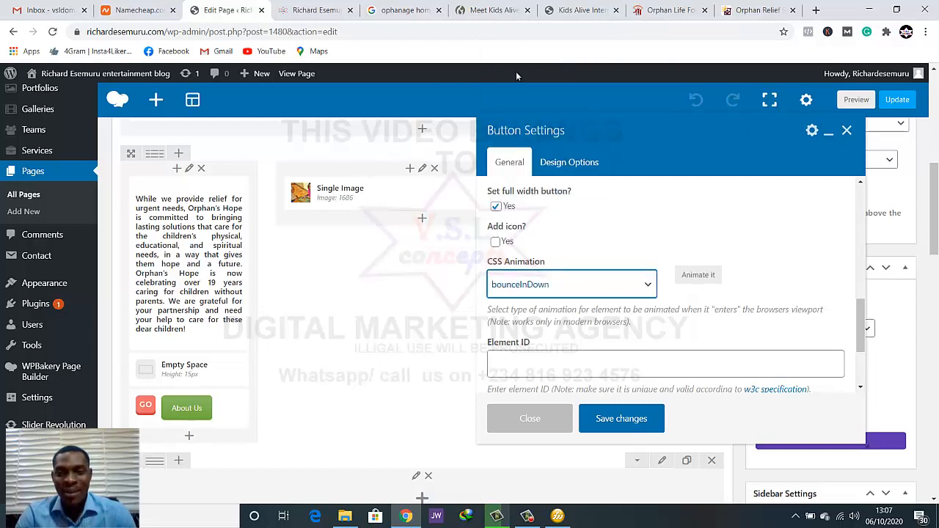
click(549, 284)
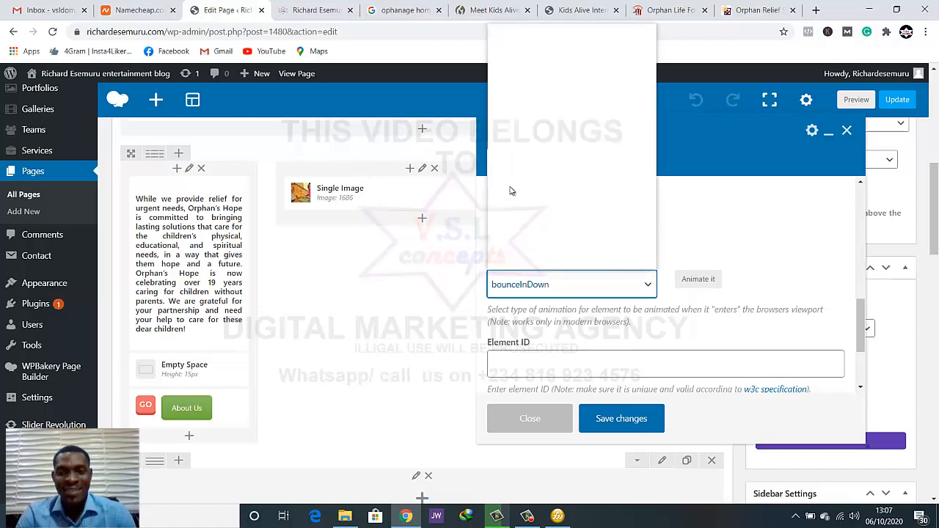
click(519, 108)
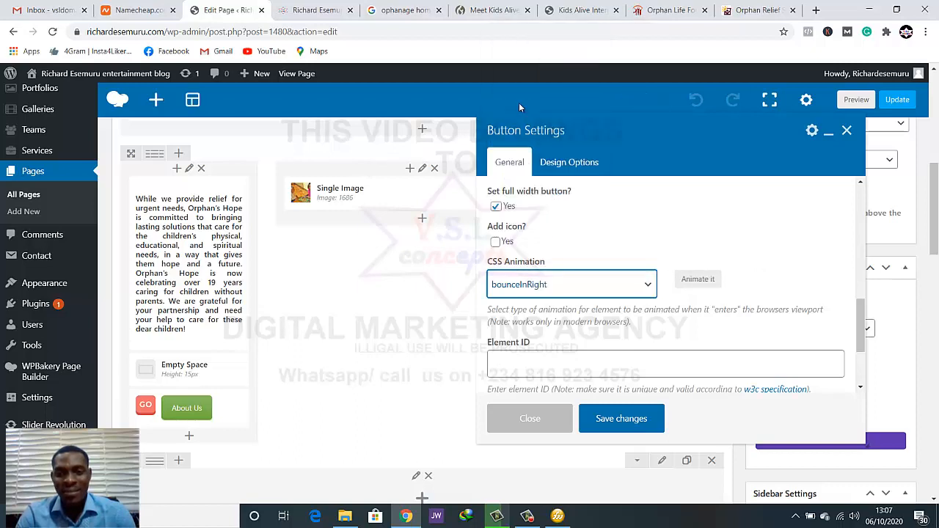
click(570, 287)
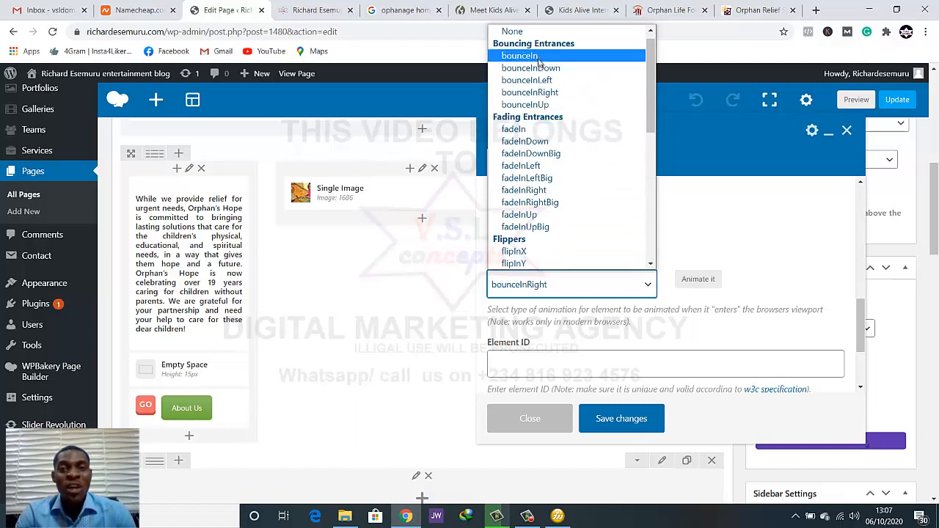
click(530, 69)
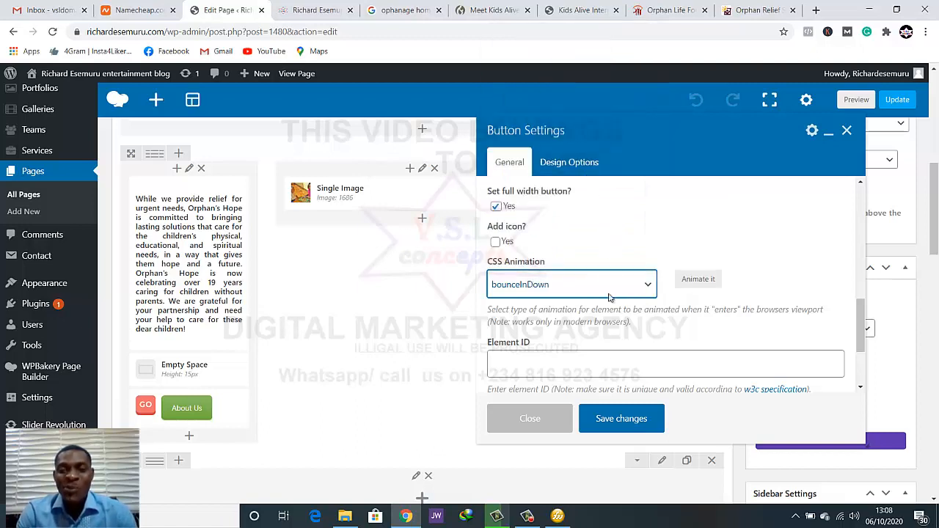
Save the About Us button's animation settings and preview the homepage to check the button in the three-column row
click(612, 428)
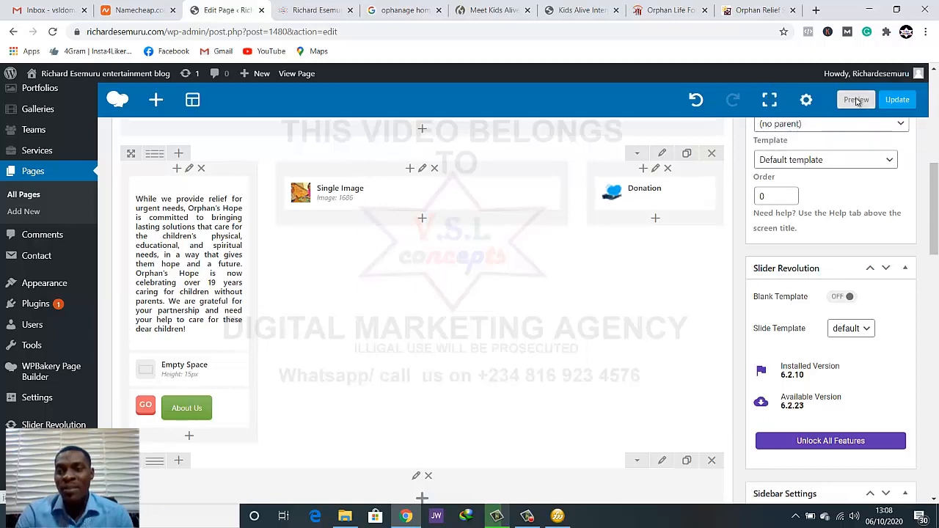
click(857, 100)
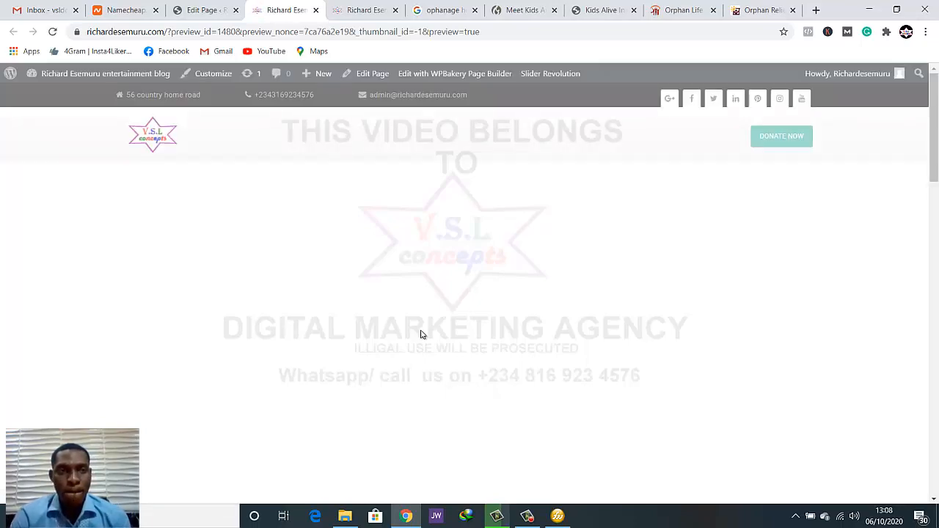
scroll(429, 358, down, 3)
scroll(428, 359, down, 4)
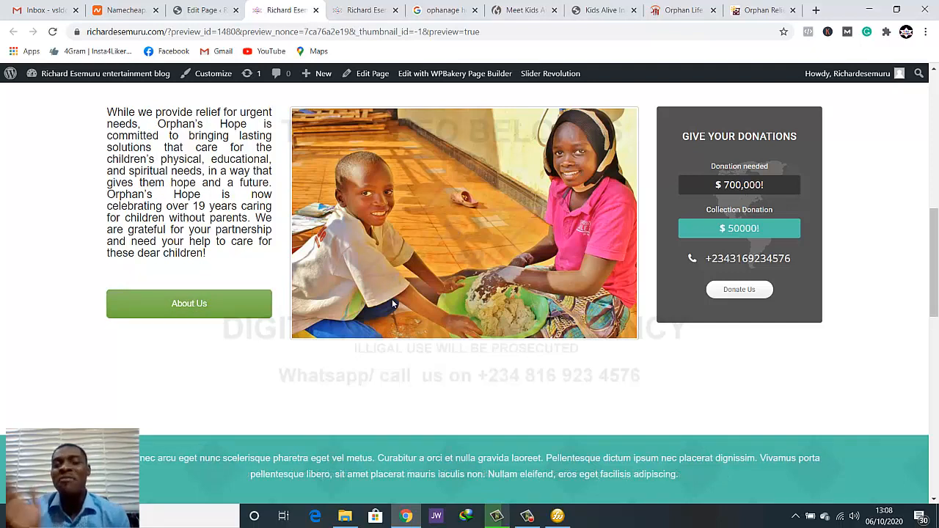
scroll(392, 297, up, 6)
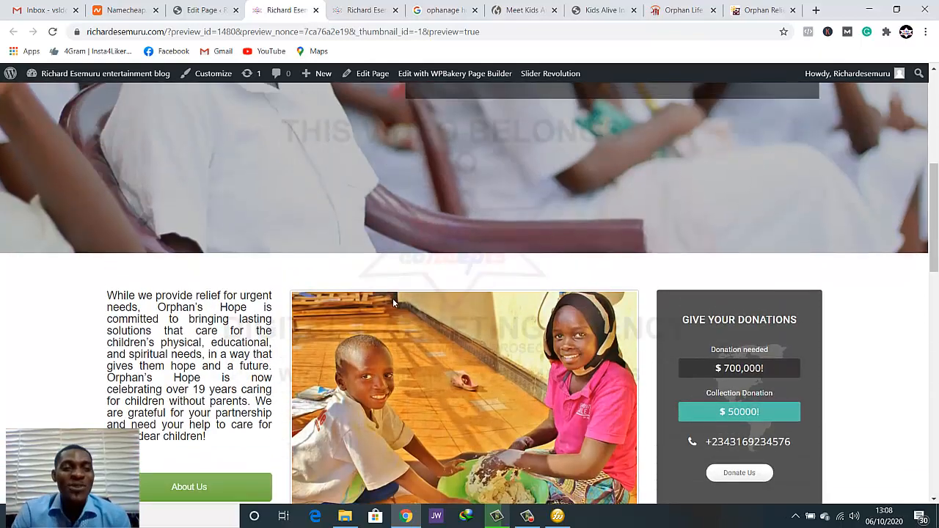
scroll(392, 298, up, 1)
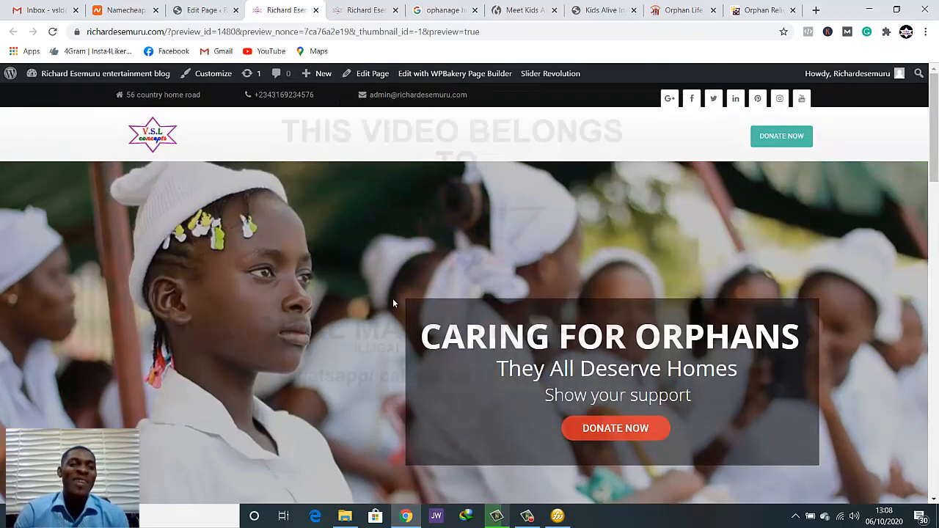
scroll(393, 298, down, 4)
scroll(392, 298, down, 4)
scroll(392, 298, up, 1)
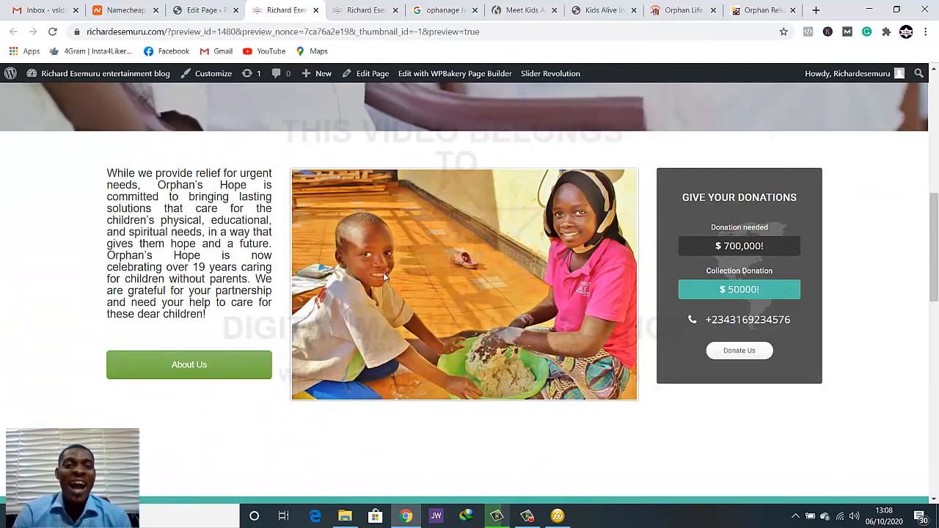
Update the homepage in the page editor and return to its preview
click(206, 10)
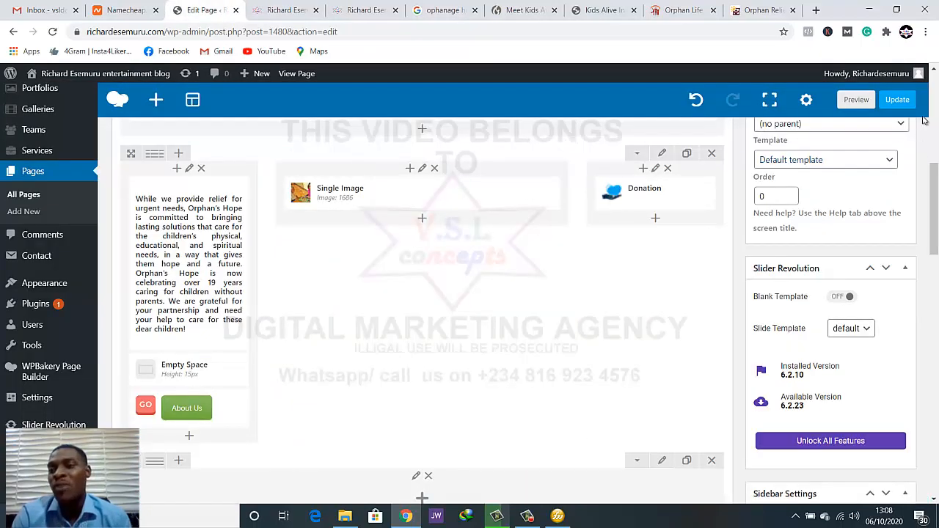
click(897, 100)
click(285, 9)
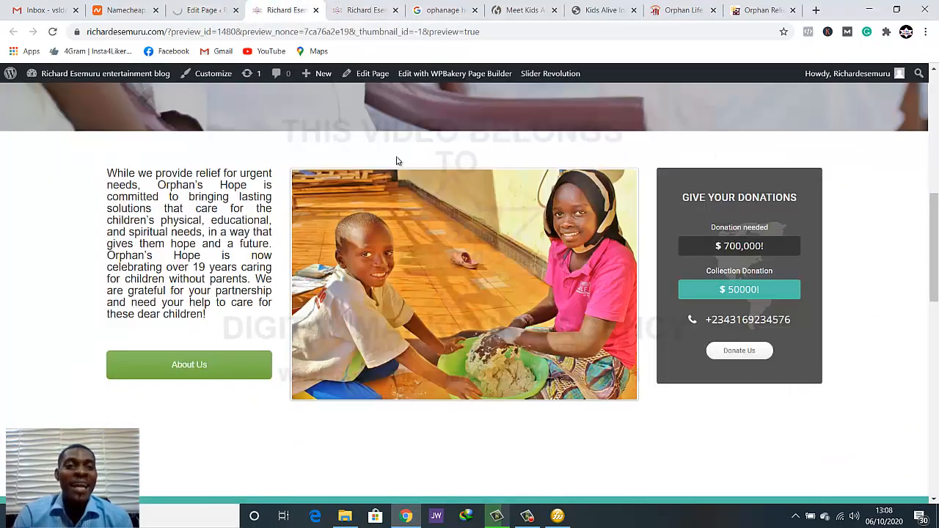
Examine the homepage preview from the hero banner through the three-column row to the teal band and the news and projects sections
scroll(424, 202, down, 1)
scroll(423, 204, down, 1)
scroll(423, 205, up, 1)
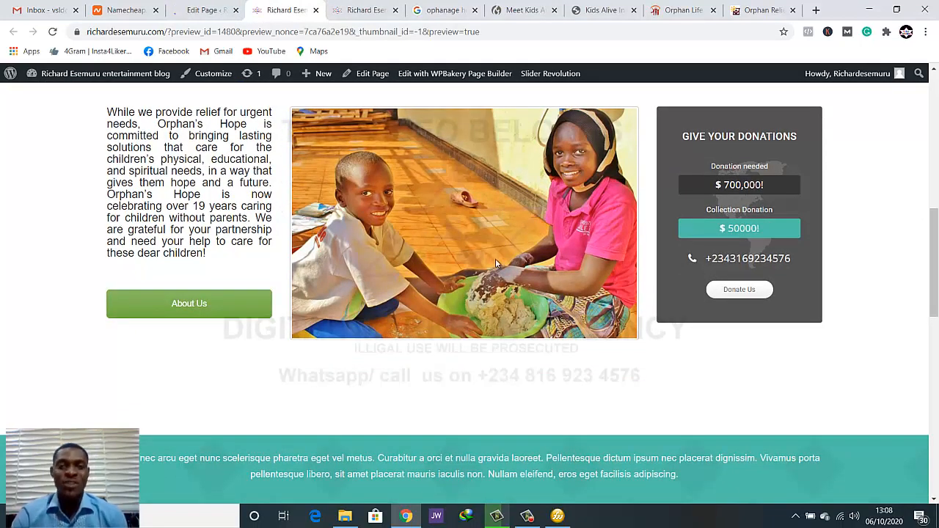
scroll(496, 258, up, 2)
scroll(489, 262, up, 2)
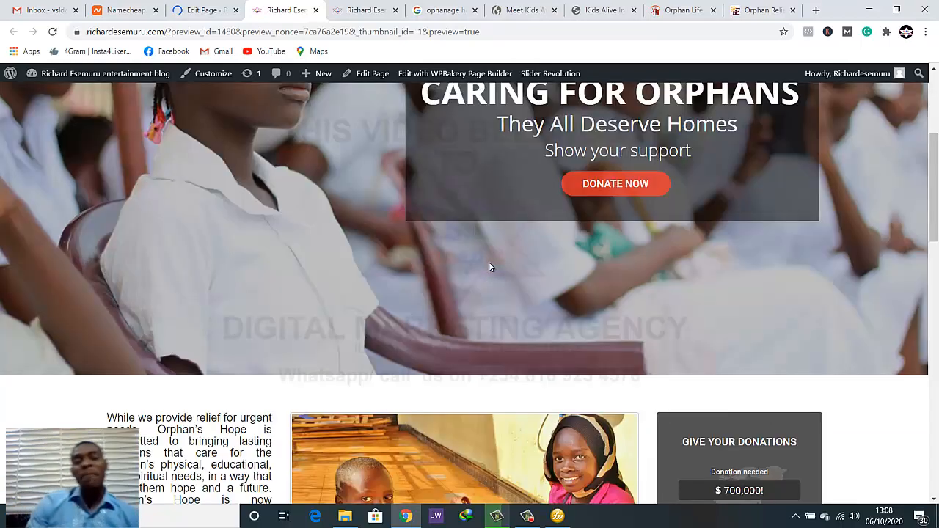
scroll(490, 266, down, 4)
scroll(481, 295, down, 4)
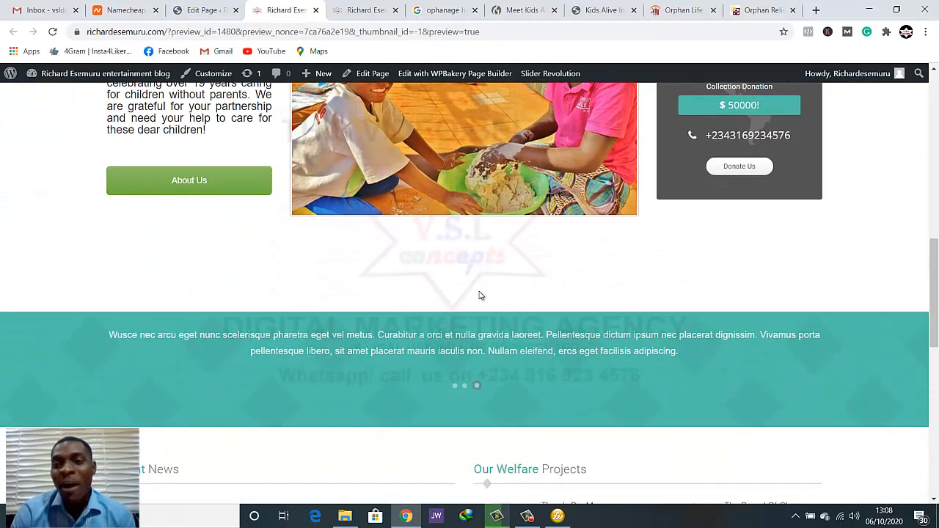
scroll(481, 292, up, 3)
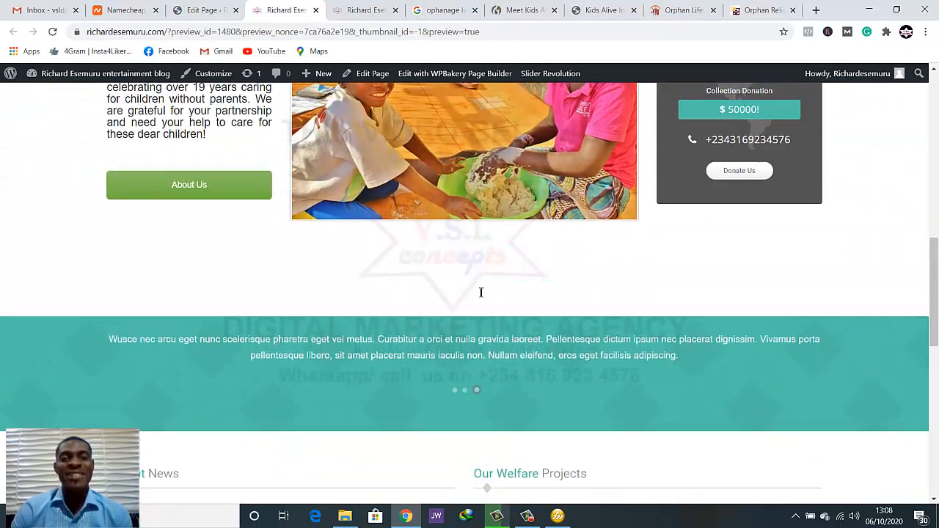
scroll(481, 292, down, 2)
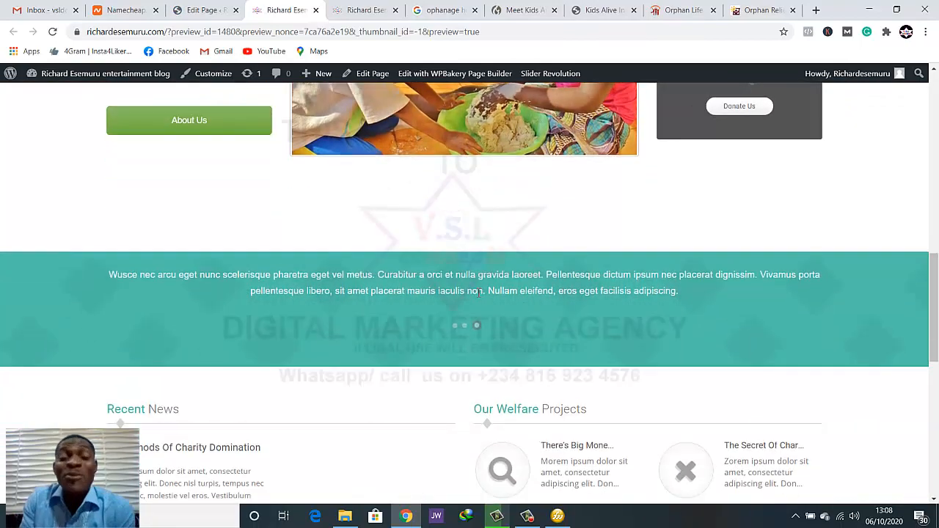
scroll(476, 293, up, 10)
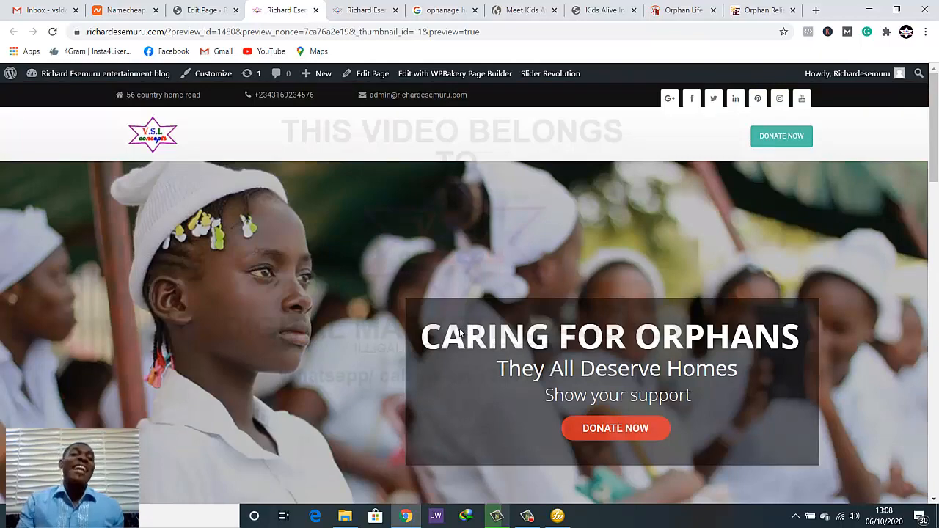
scroll(453, 388, down, 3)
scroll(413, 397, down, 5)
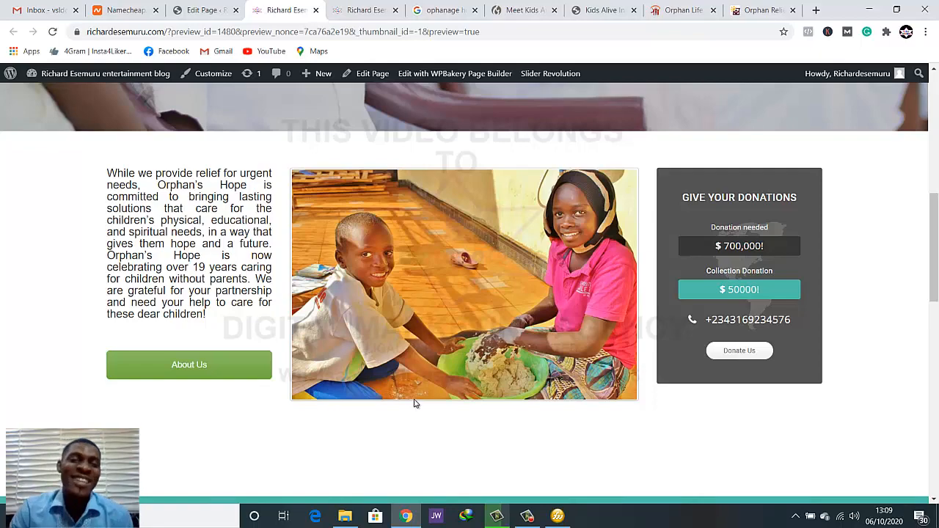
scroll(463, 408, down, 1)
scroll(457, 401, up, 2)
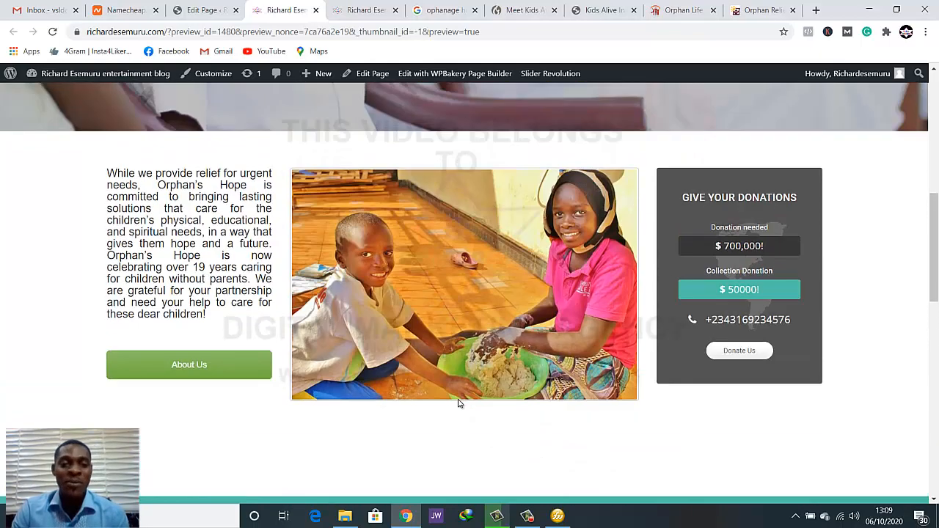
scroll(453, 375, down, 2)
scroll(459, 380, up, 1)
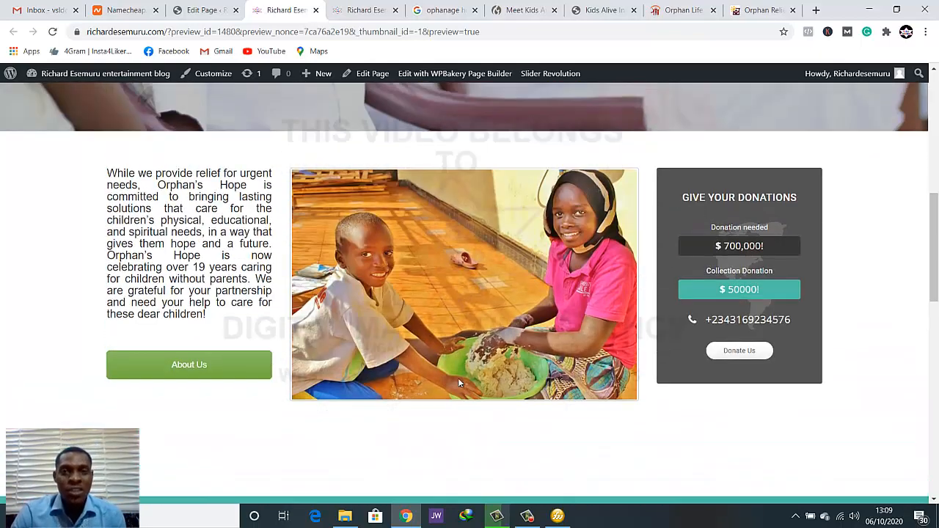
scroll(467, 184, down, 2)
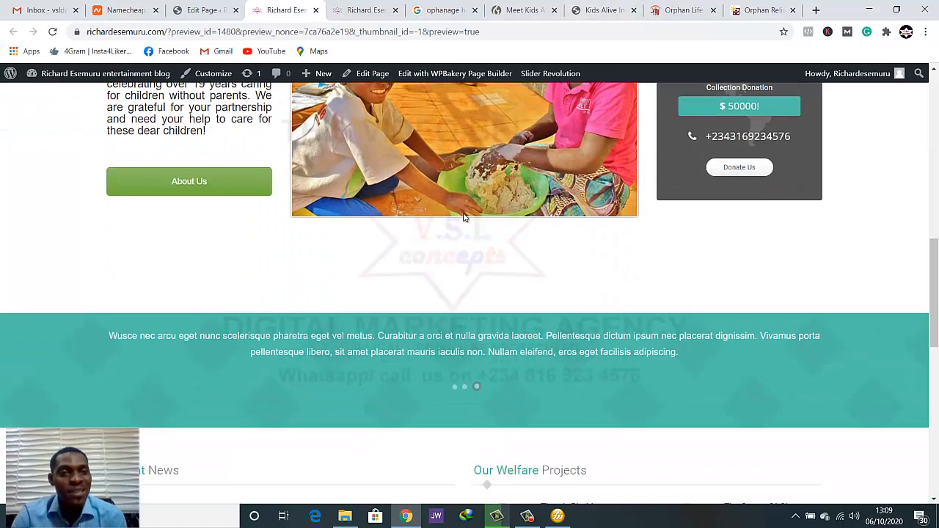
scroll(351, 234, down, 1)
scroll(356, 236, up, 3)
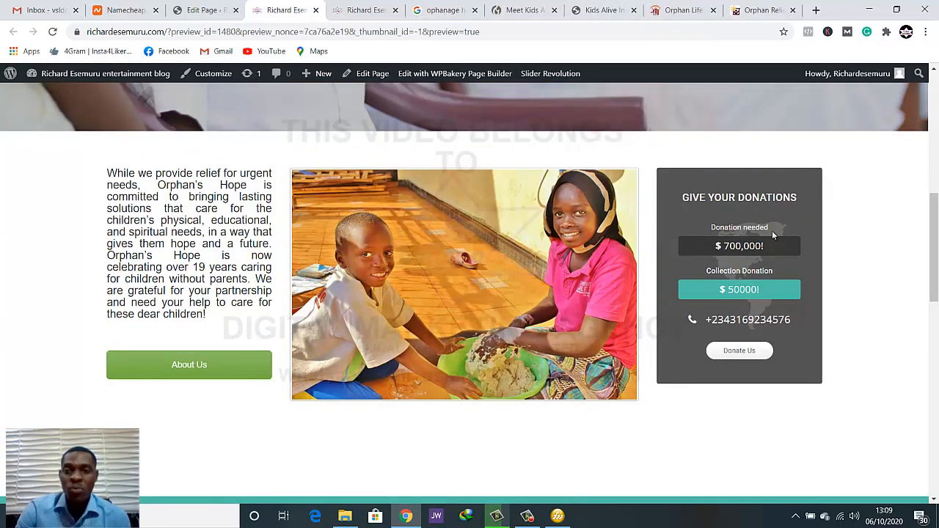
Look through the Kids Alive page for Ark Constanza Children's Home down to its donation options, and close that page
click(607, 10)
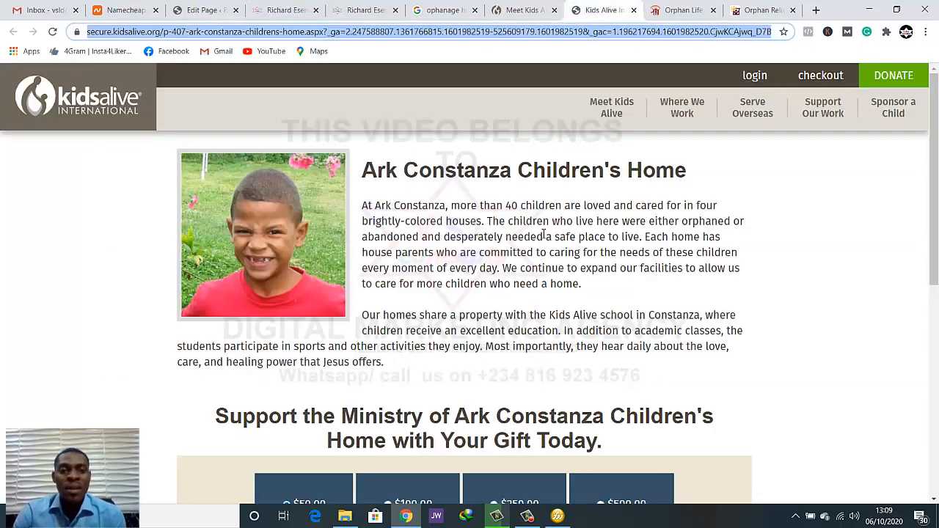
scroll(543, 234, down, 2)
scroll(544, 235, down, 2)
scroll(543, 234, down, 2)
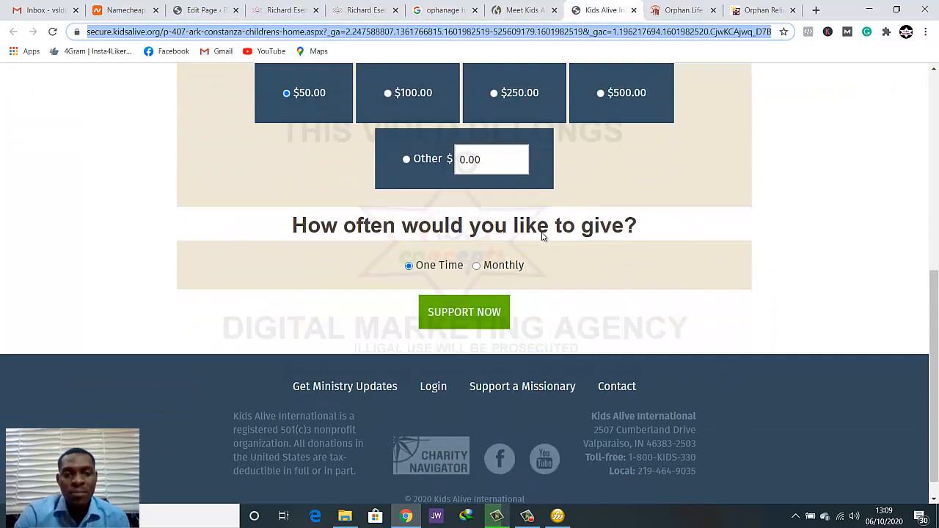
scroll(542, 235, up, 6)
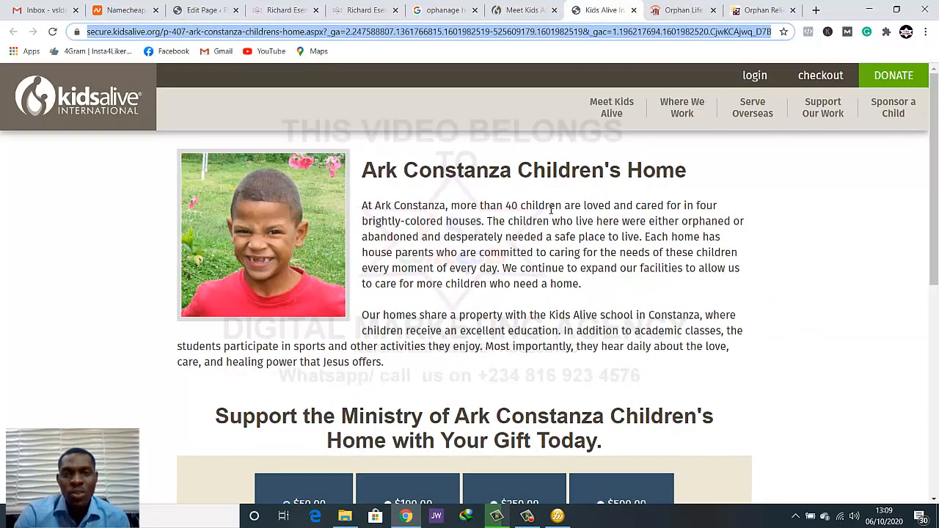
click(634, 10)
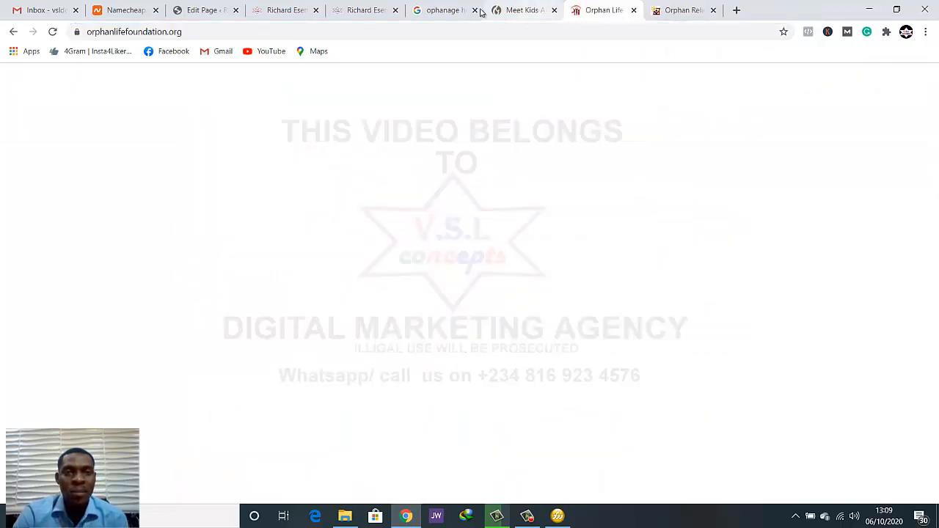
Examine the welfare mission text, More info button and coloured Discover tiles on the Orphan Life Foundation homepage
scroll(455, 150, down, 2)
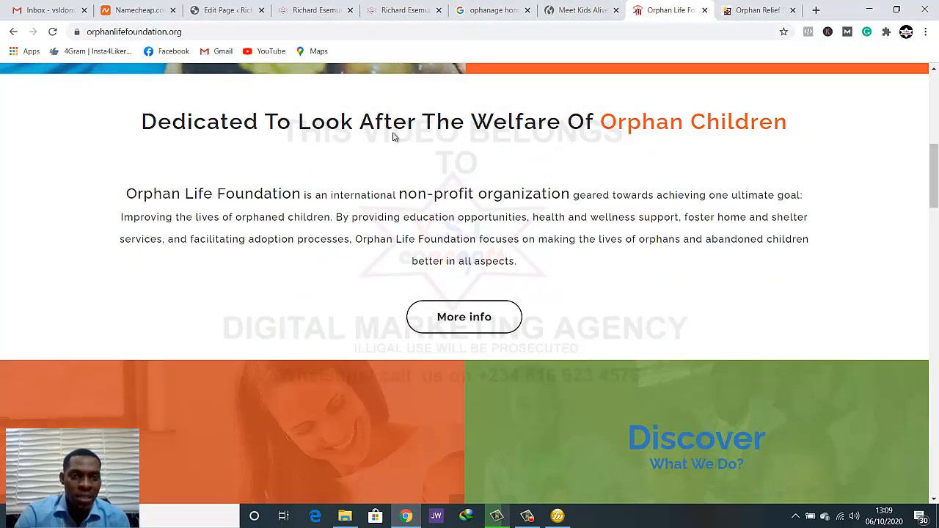
scroll(656, 150, down, 4)
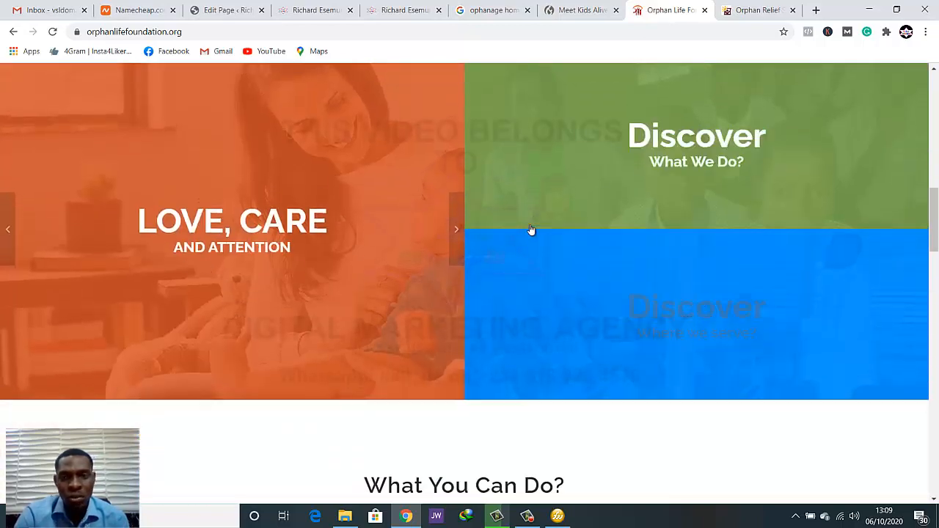
scroll(530, 231, up, 1)
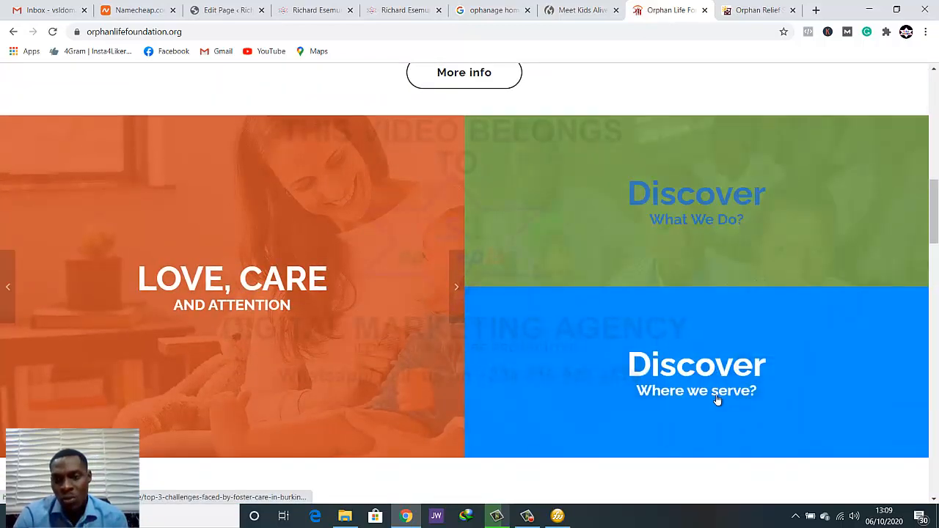
scroll(702, 397, up, 3)
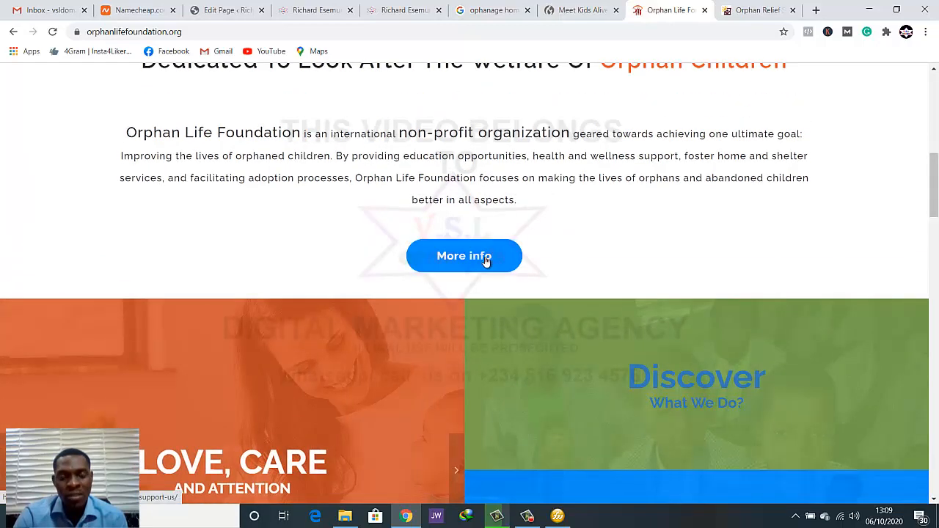
scroll(598, 236, up, 2)
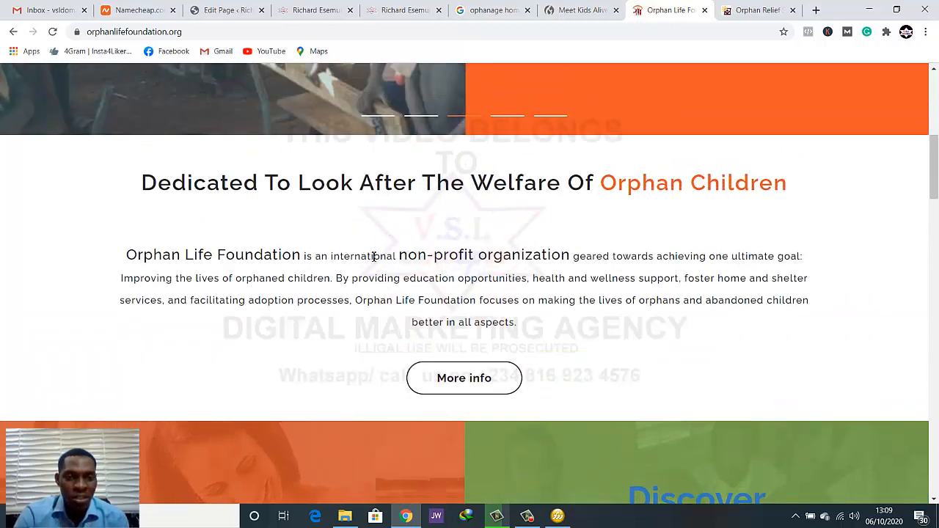
Examine the Orphan Life Foundation homepage's header and hero slider, and continue down to the member, donate and fundraise cards
scroll(551, 263, up, 6)
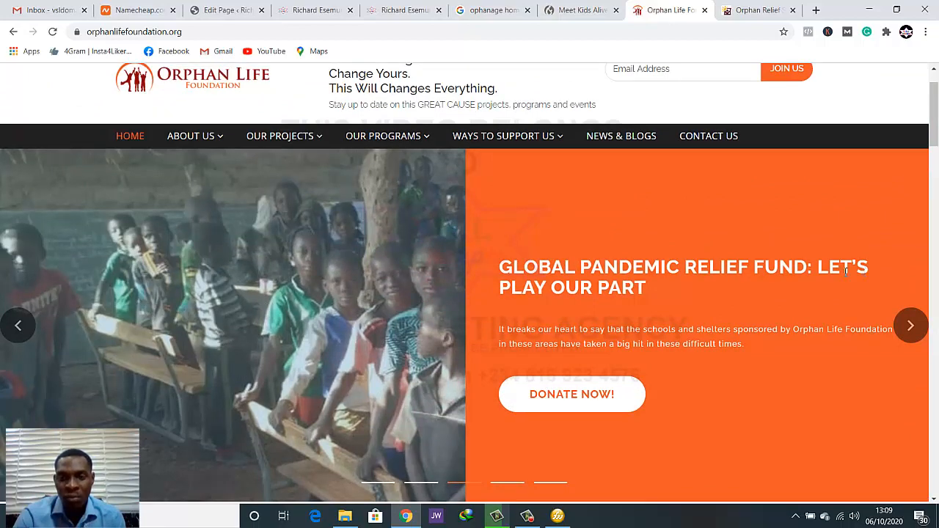
scroll(607, 303, up, 1)
scroll(637, 298, down, 2)
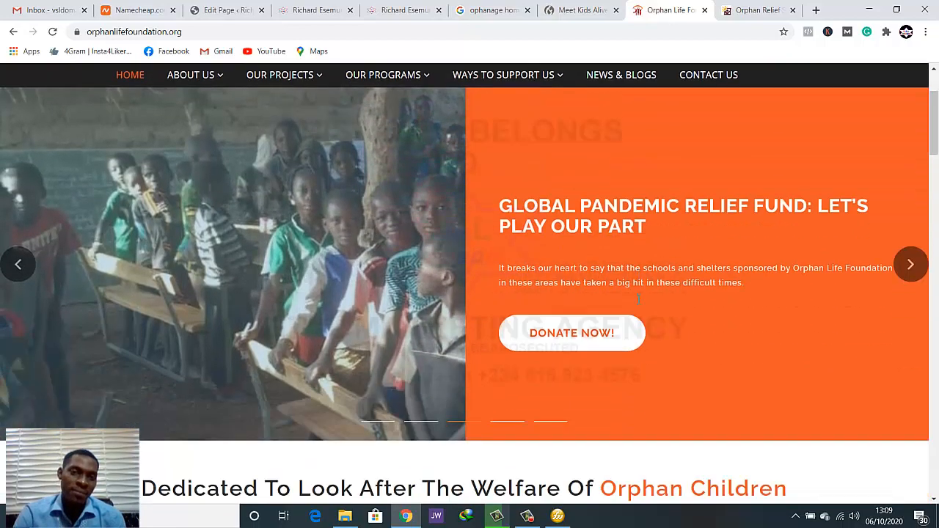
scroll(636, 297, up, 1)
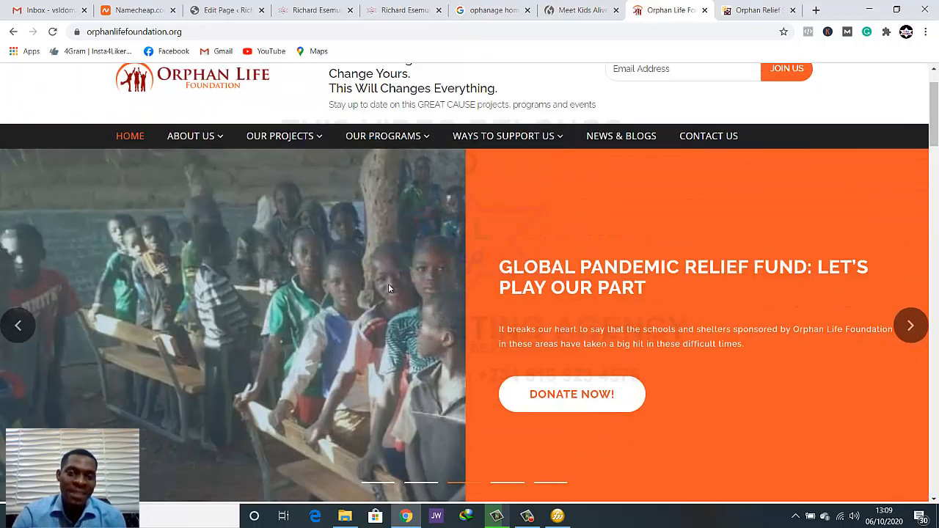
scroll(664, 295, down, 2)
scroll(434, 323, up, 3)
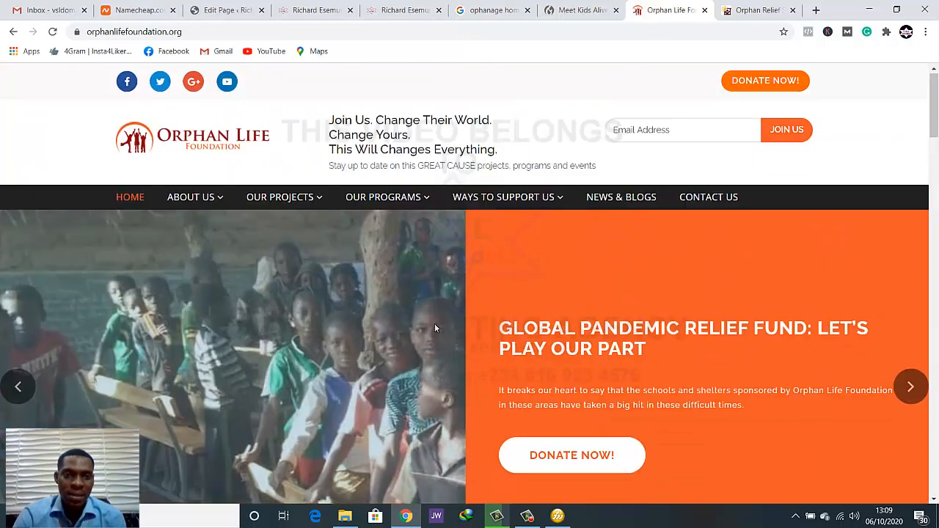
scroll(376, 315, down, 2)
scroll(376, 316, up, 2)
scroll(376, 316, down, 4)
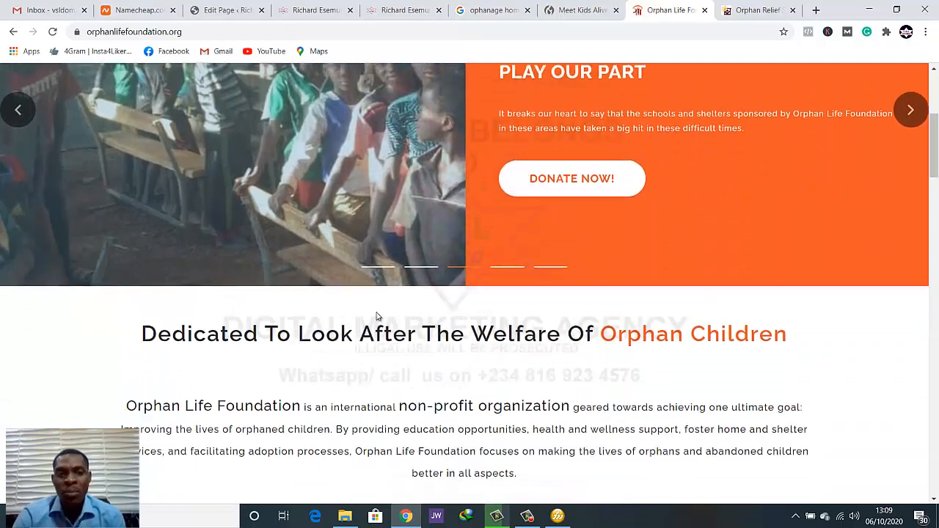
scroll(376, 316, up, 2)
scroll(376, 316, down, 4)
scroll(376, 311, up, 5)
scroll(376, 311, down, 10)
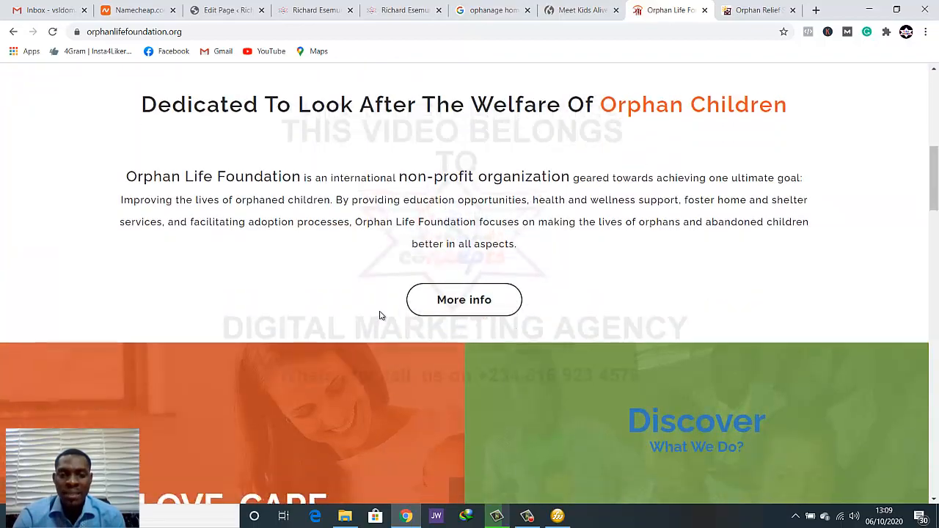
scroll(380, 314, down, 4)
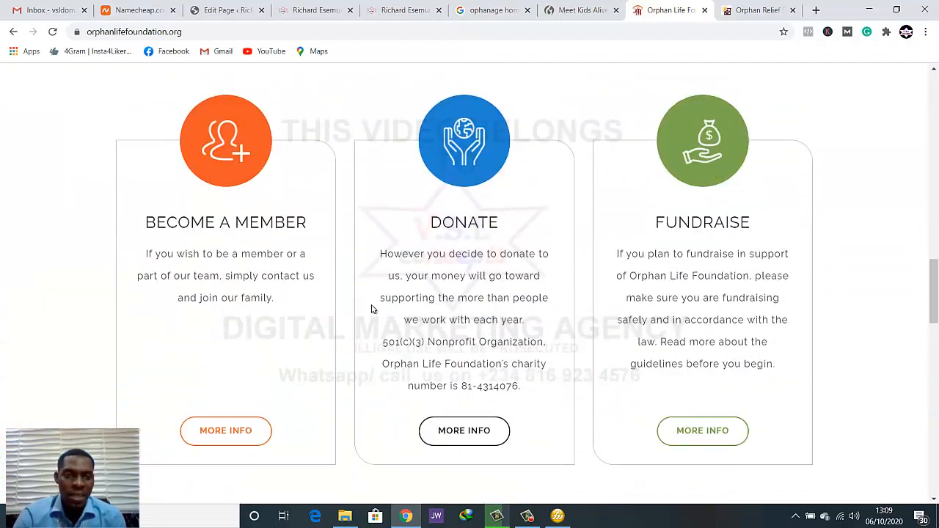
Examine the What You Can Do? heading, its intro paragraph and the three icon cards on the Orphan Life Foundation homepage
scroll(632, 293, up, 2)
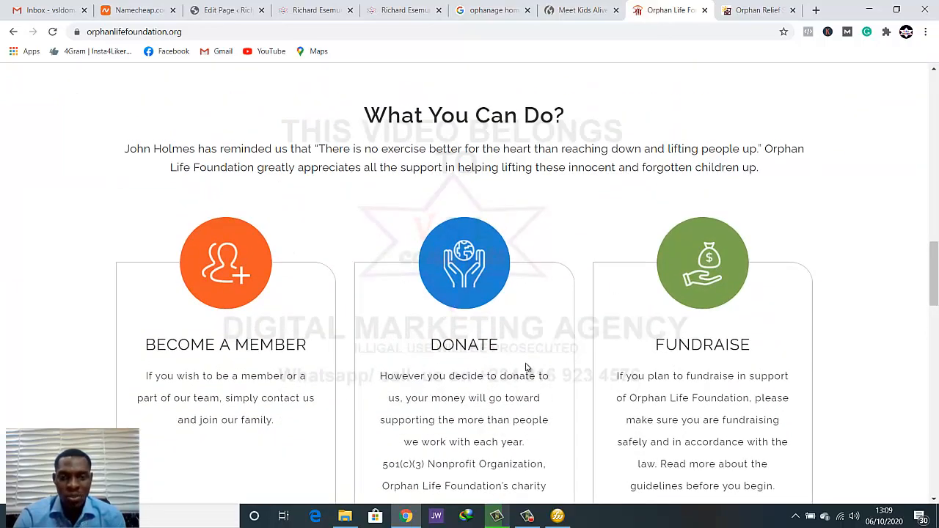
scroll(526, 367, down, 2)
scroll(390, 335, up, 2)
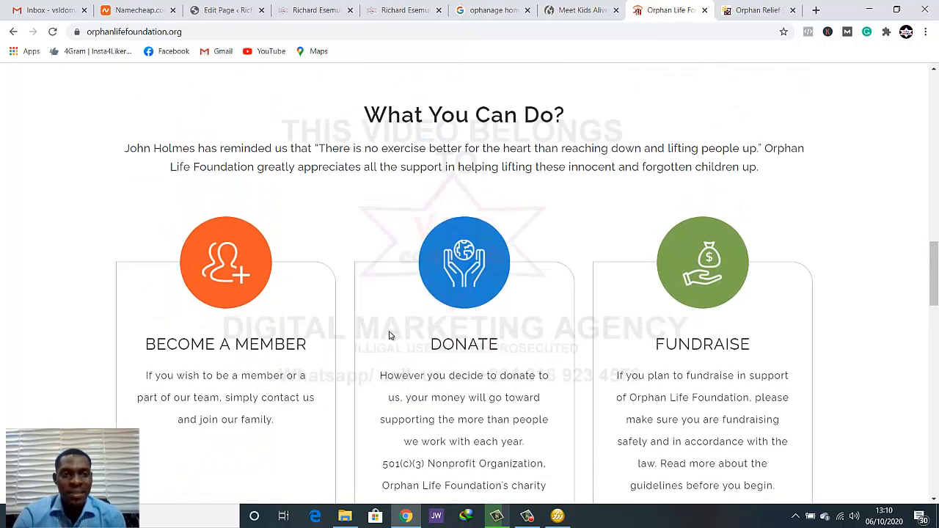
scroll(395, 301, up, 1)
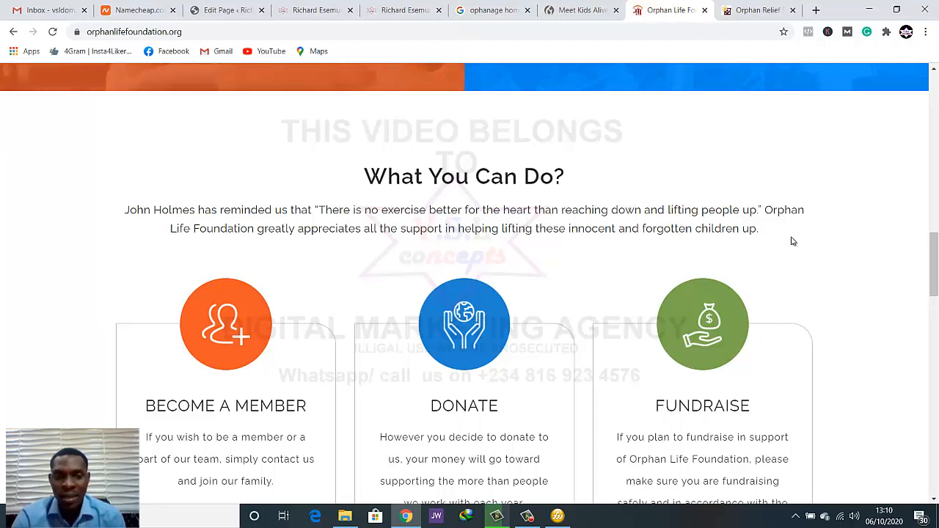
drag(759, 233, 121, 211)
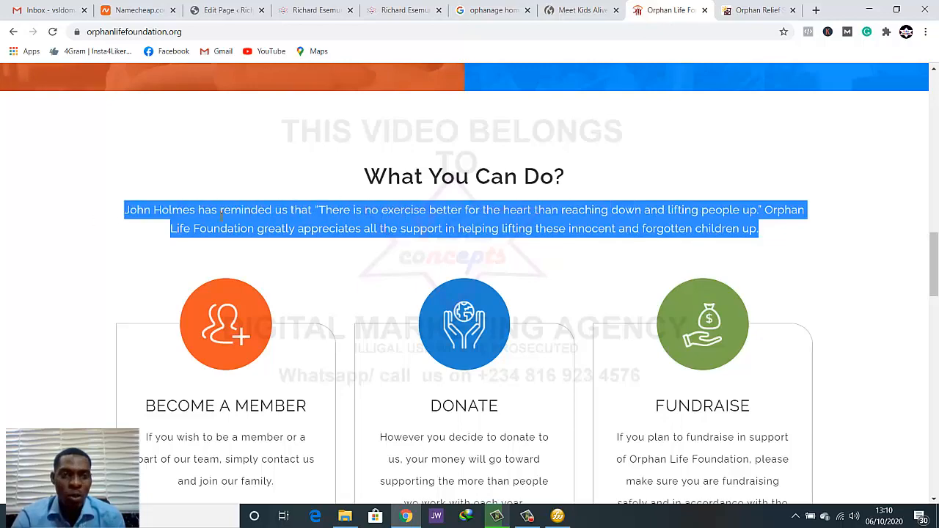
click(264, 210)
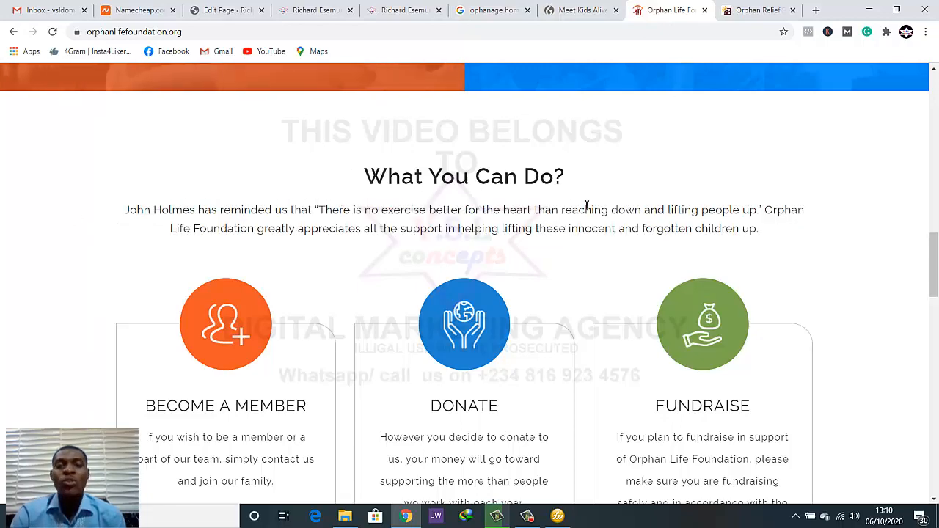
scroll(531, 247, down, 2)
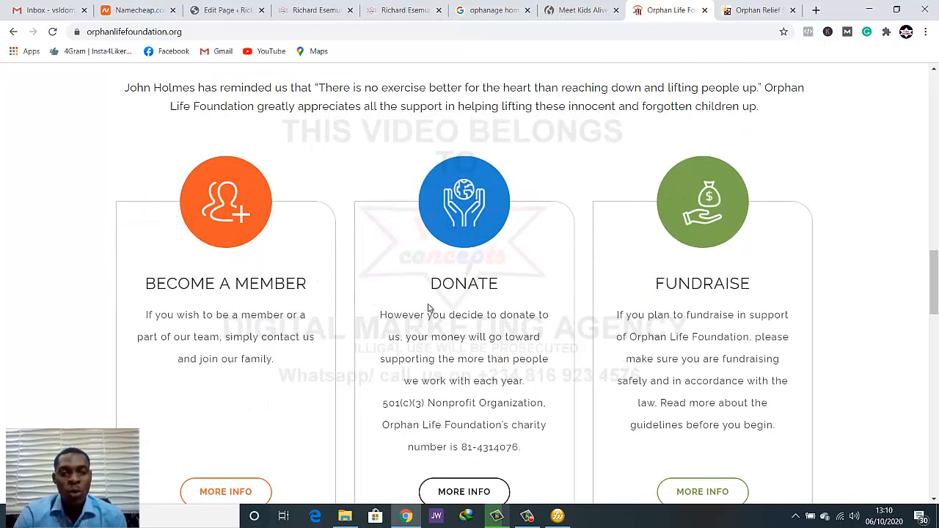
Examine the card buttons, the Help a child donation section and the Change Their World heading on the Orphan Life Foundation homepage
scroll(581, 262, down, 3)
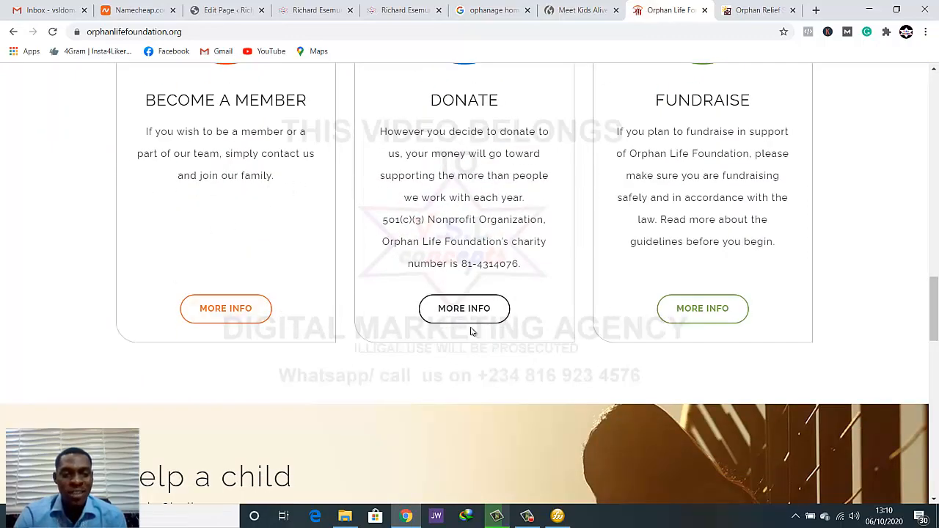
scroll(470, 329, down, 6)
scroll(682, 357, down, 5)
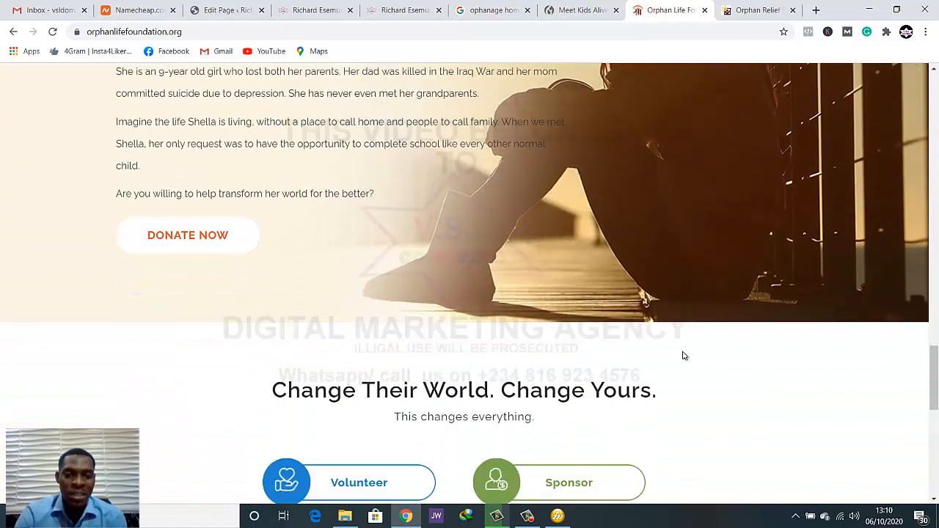
scroll(381, 312, up, 4)
scroll(382, 312, up, 12)
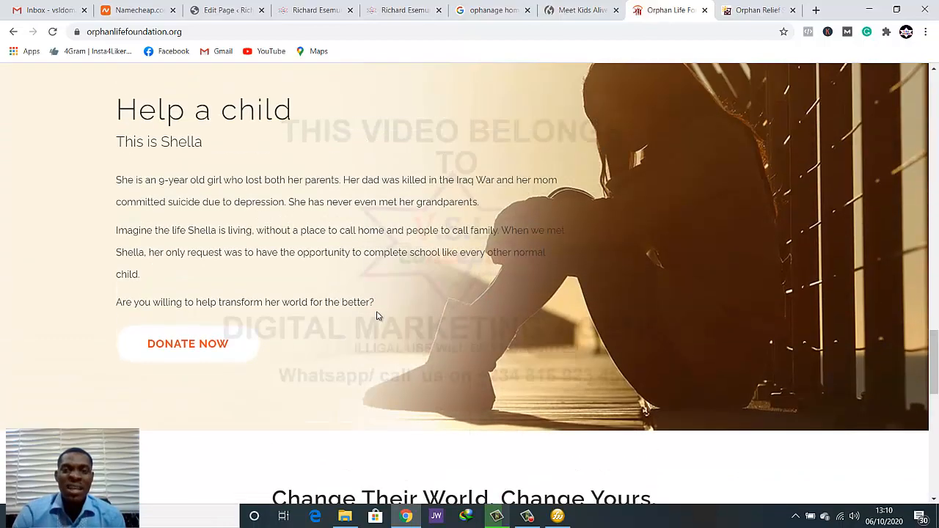
scroll(379, 314, down, 1)
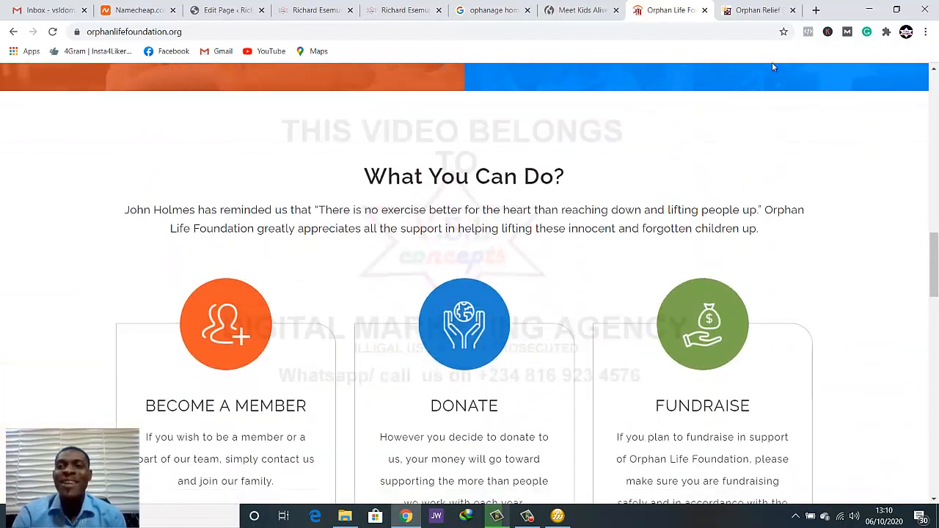
Compare the Orphan Relief text on the Orphan's Hope site with the mission text in the homepage preview
click(767, 10)
scroll(564, 212, down, 2)
scroll(127, 283, up, 2)
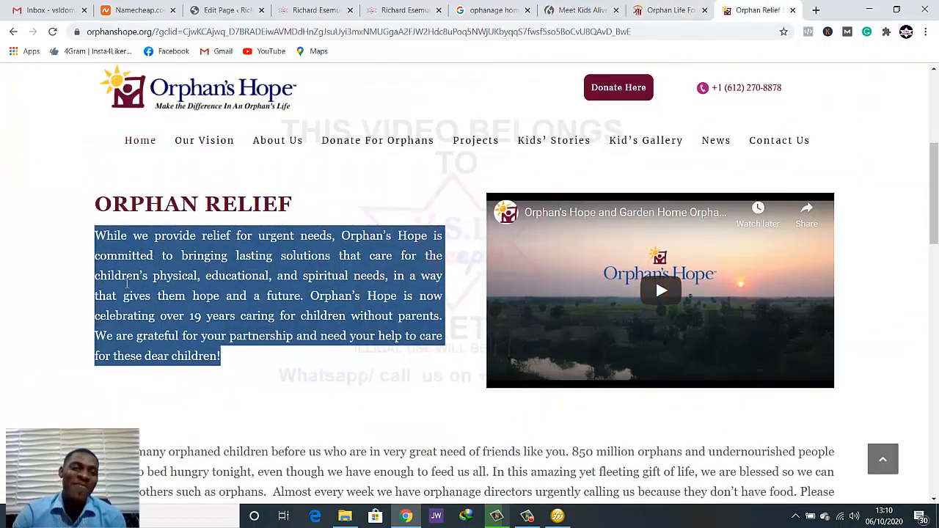
click(160, 274)
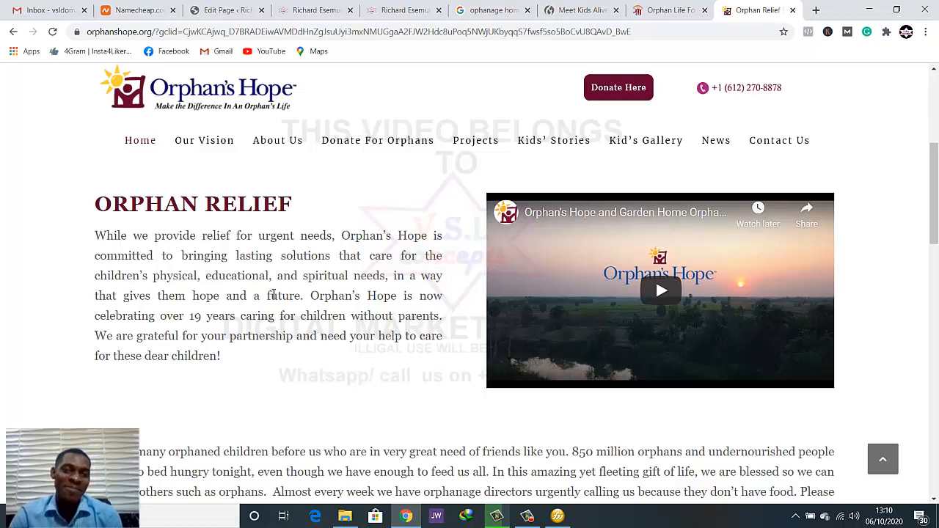
click(290, 10)
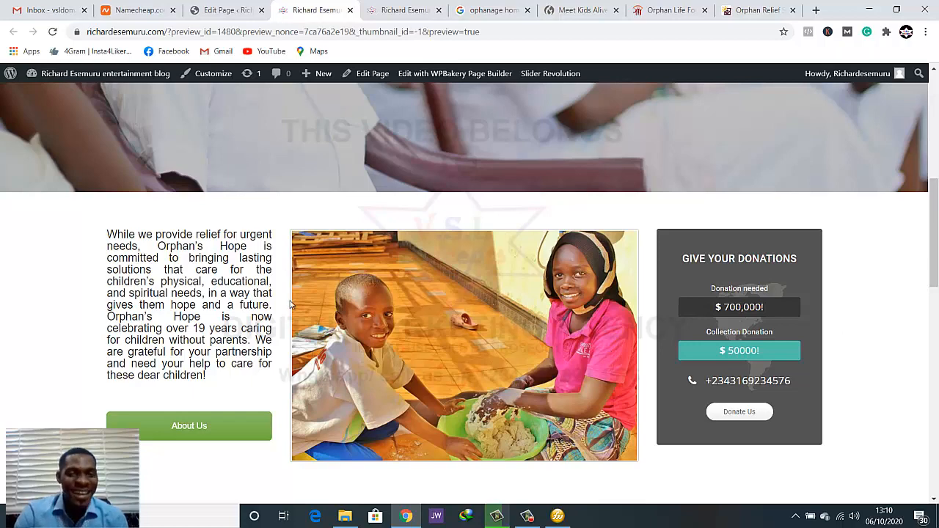
click(763, 9)
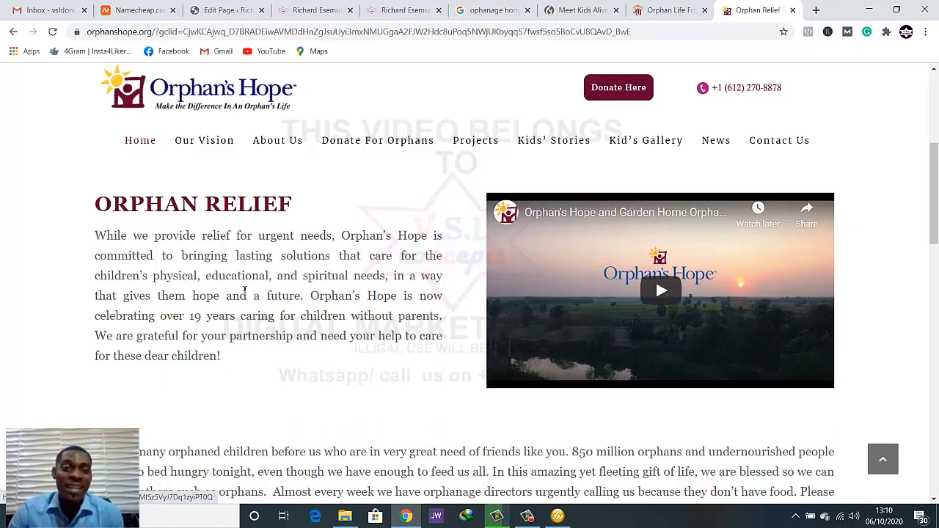
Go back to the Orphan Life Foundation homepage and review the What You Can Do? heading and cards as a section model
click(661, 10)
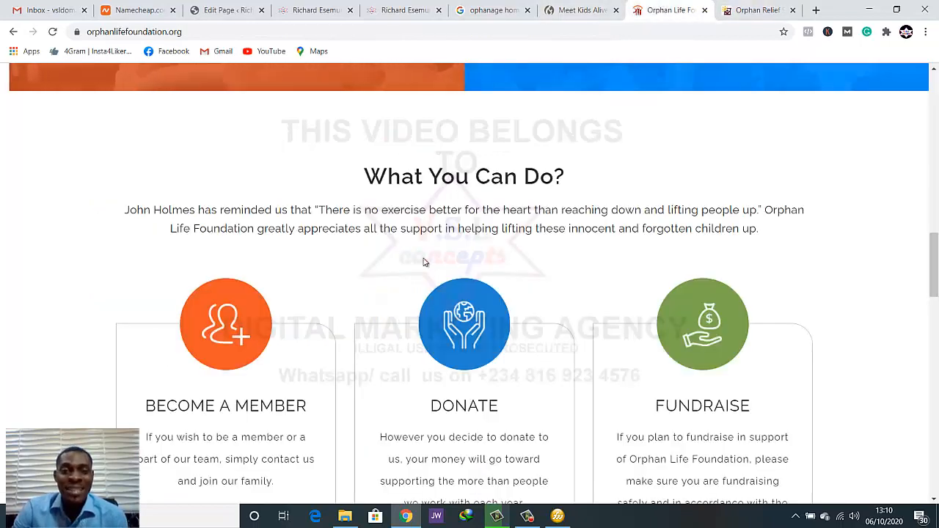
scroll(587, 301, down, 2)
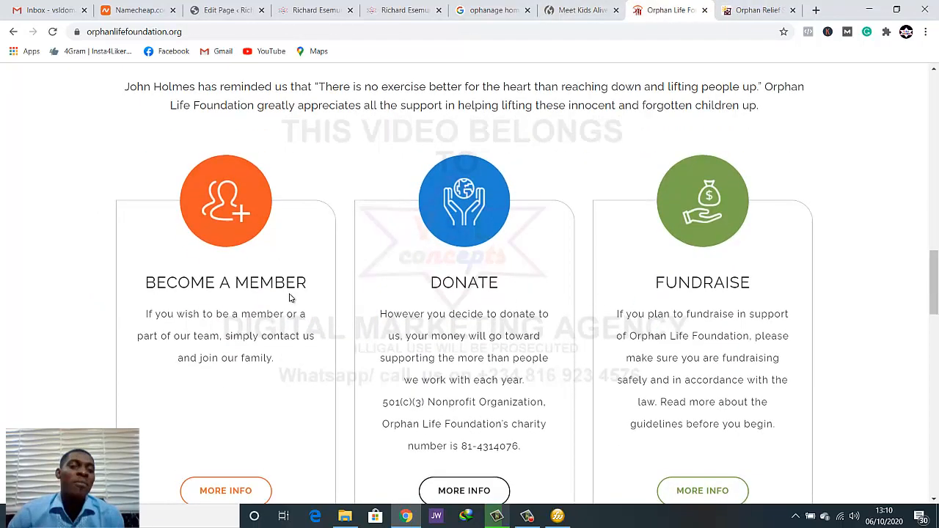
scroll(290, 295, up, 1)
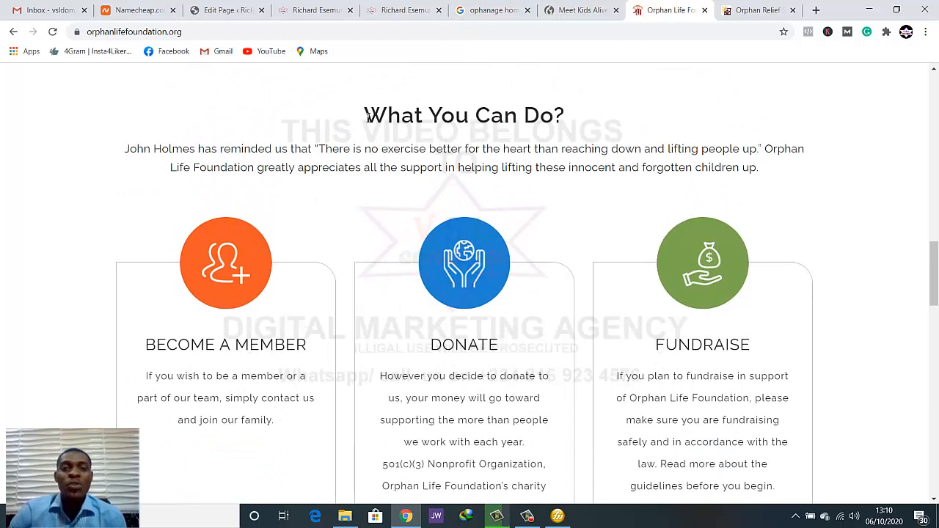
drag(395, 114, 564, 119)
click(561, 121)
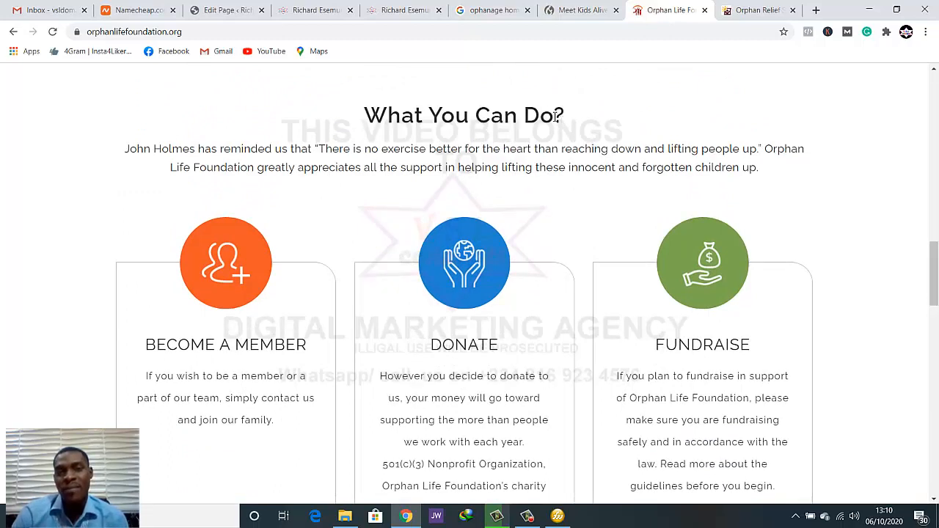
Return to the WordPress page editor and delete the empty row between the mission row and the Testimonials row
click(237, 12)
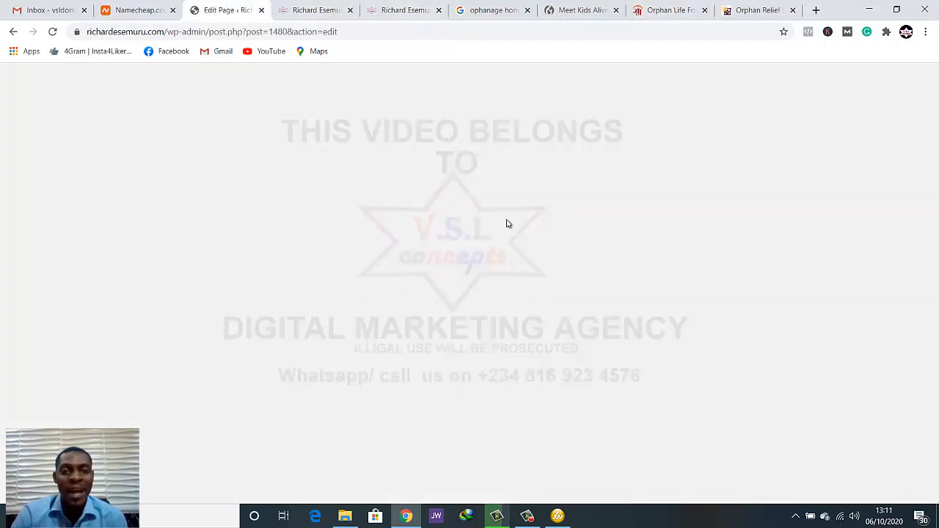
scroll(506, 224, down, 8)
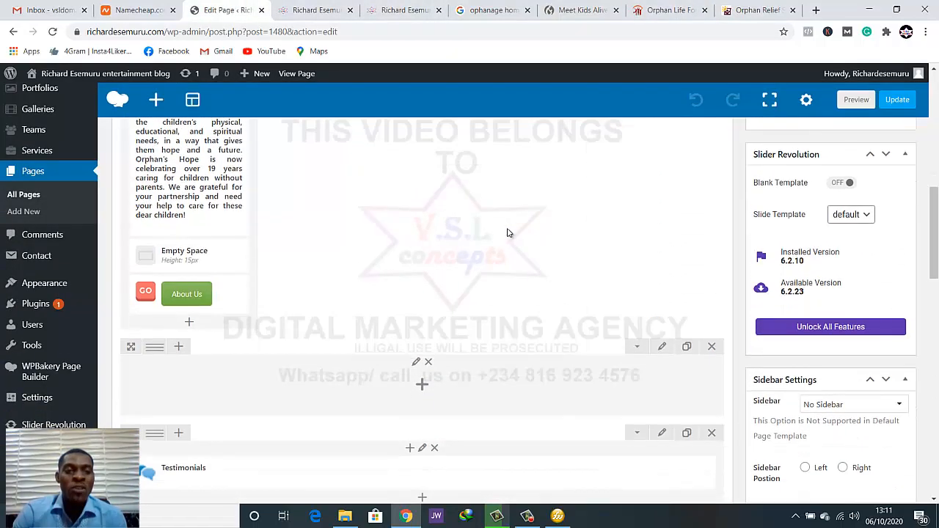
scroll(510, 233, down, 1)
scroll(369, 325, down, 2)
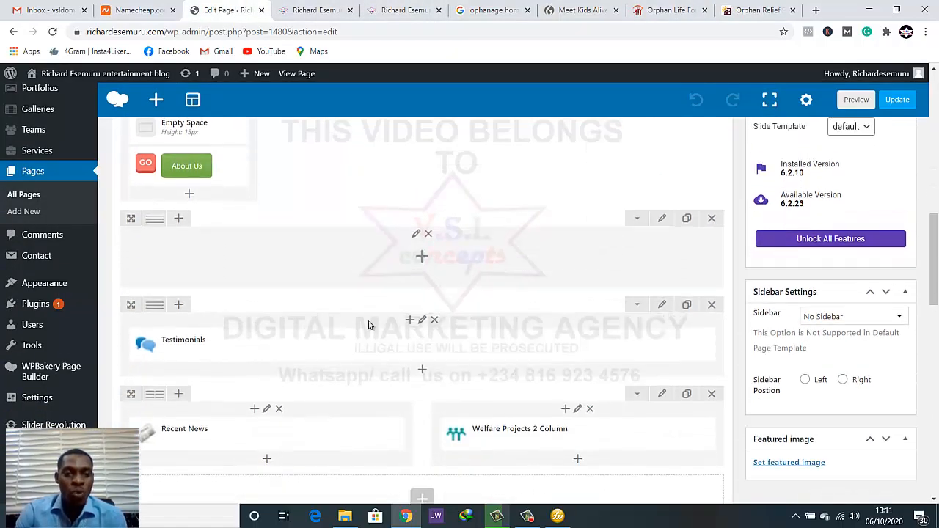
click(711, 219)
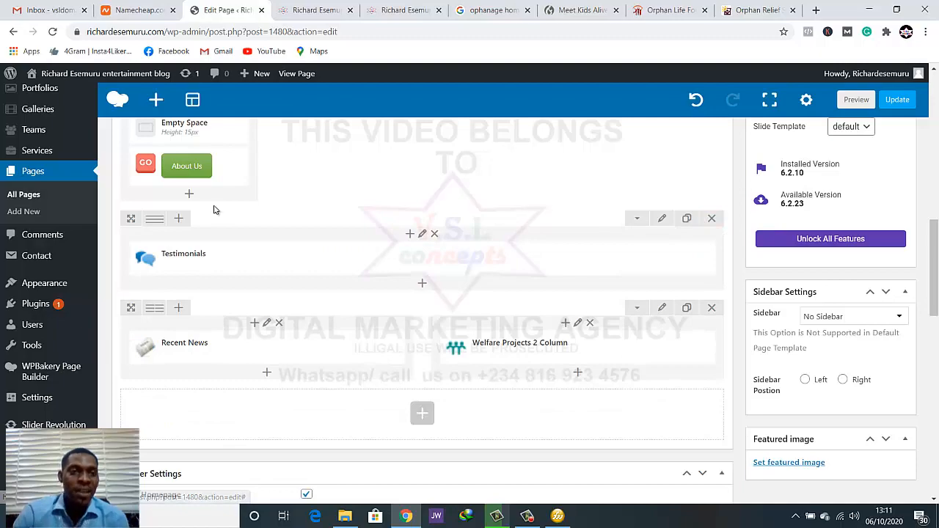
Try inserting an inner row above the Testimonials element in its column, and delete that inner row
scroll(220, 213, up, 1)
scroll(373, 272, up, 5)
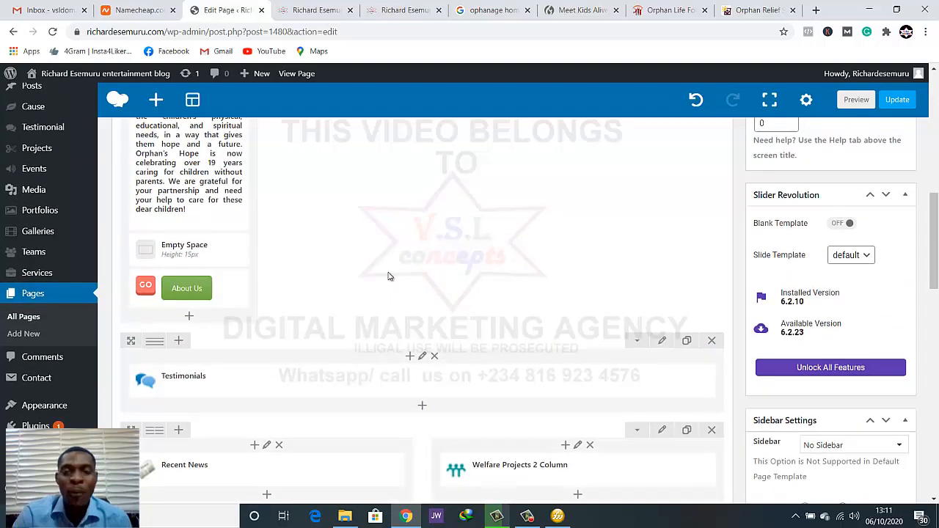
scroll(389, 275, down, 3)
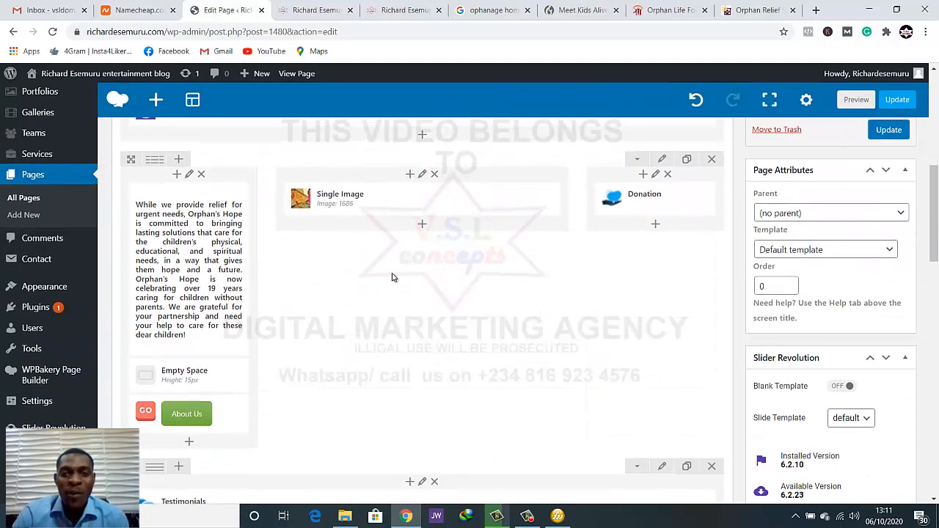
scroll(392, 274, up, 4)
scroll(457, 289, down, 7)
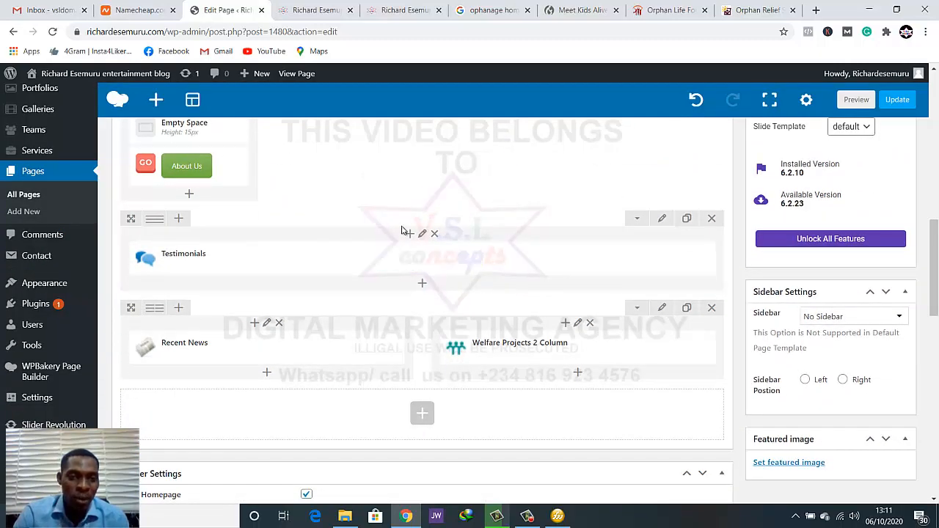
click(408, 235)
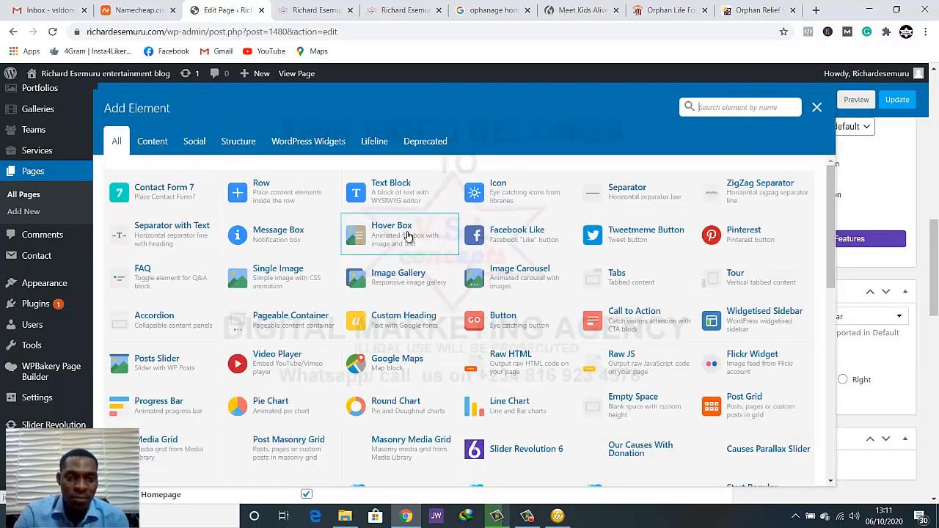
click(264, 190)
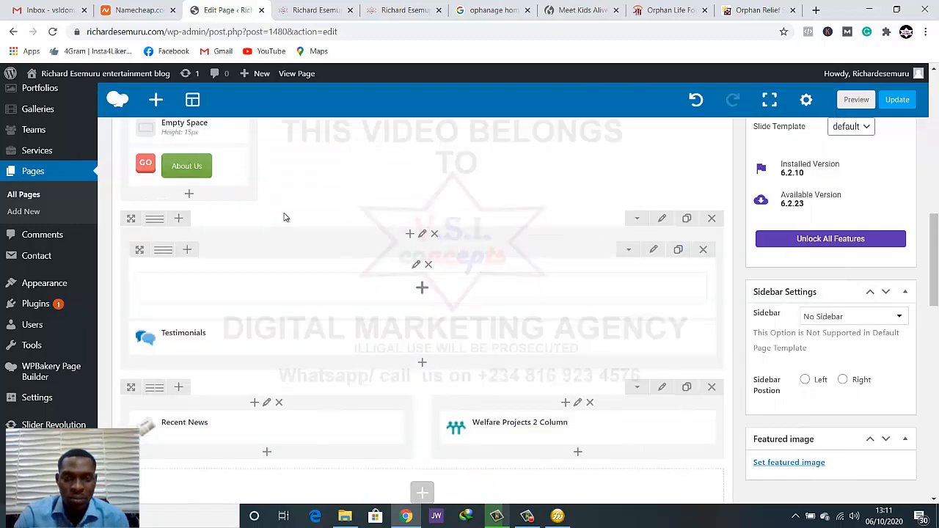
click(705, 252)
Try inserting an inner row below the About Us button in the mission column, and delete that inner row
scroll(513, 182, up, 2)
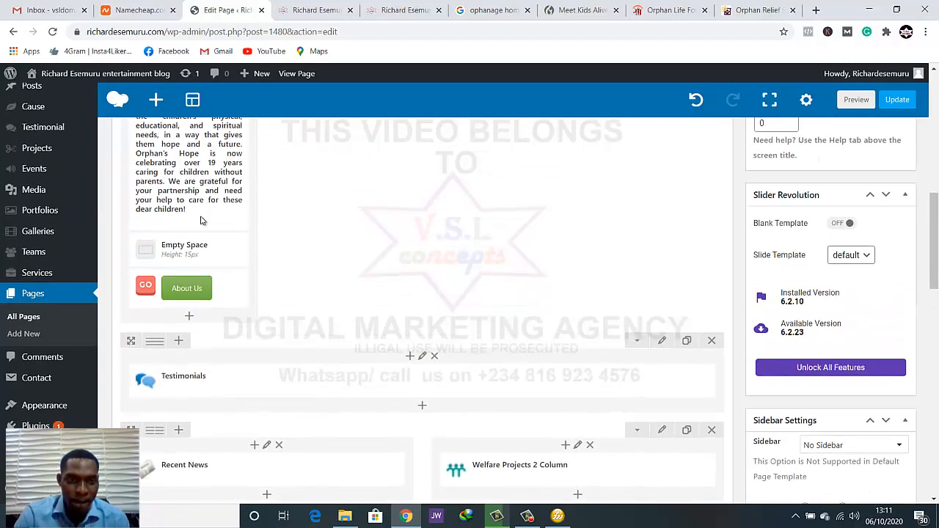
click(189, 318)
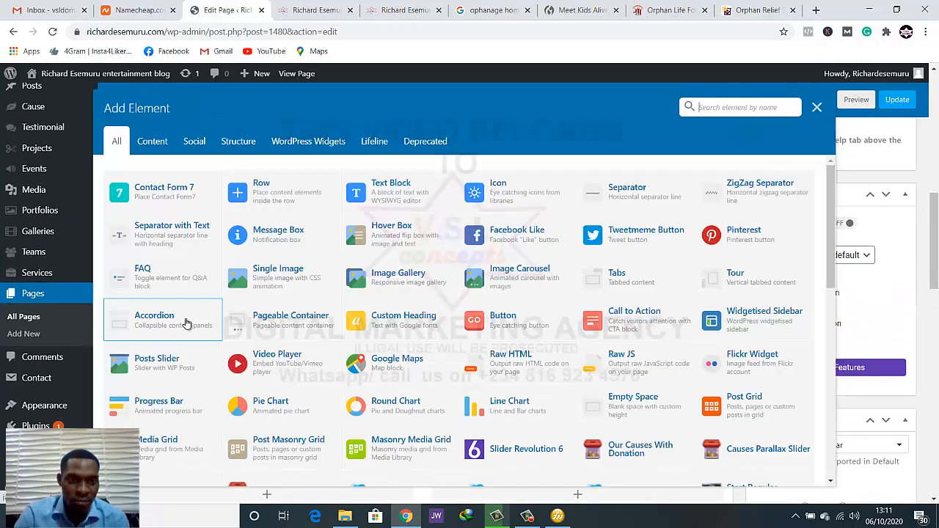
click(274, 193)
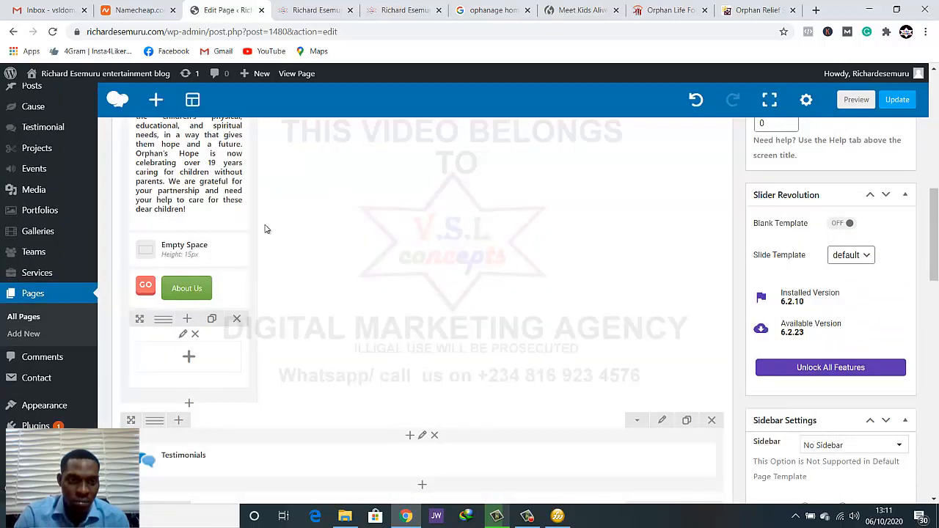
click(237, 324)
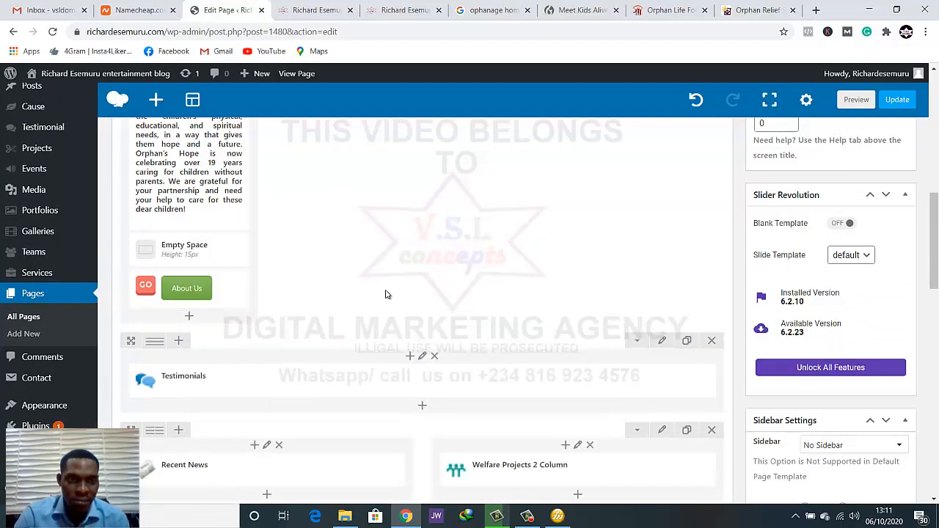
Add a new top-level Row element to the page layout and look for it among the existing rows
scroll(388, 293, up, 3)
scroll(402, 300, down, 2)
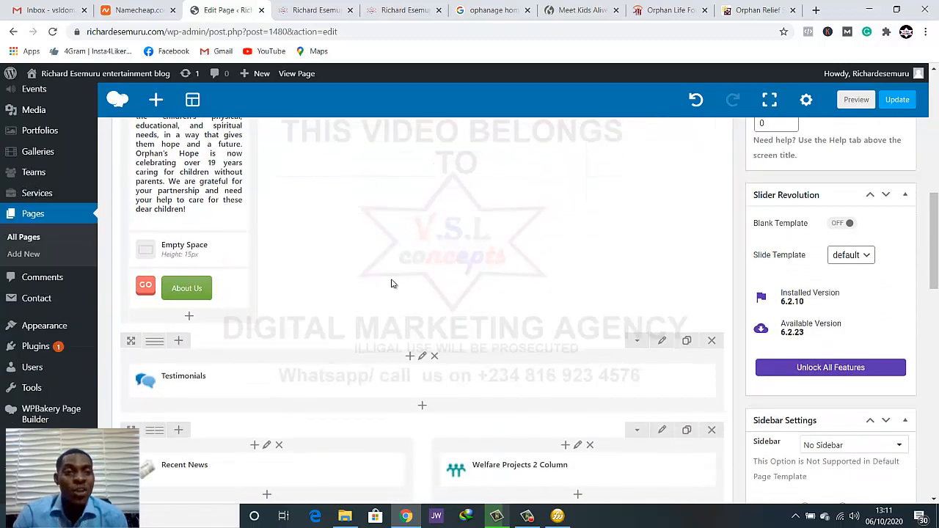
click(156, 100)
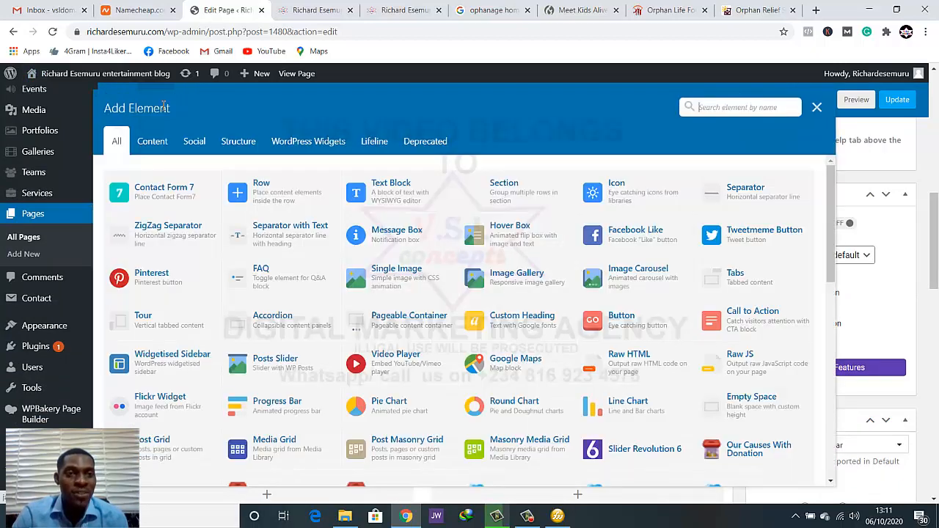
click(272, 198)
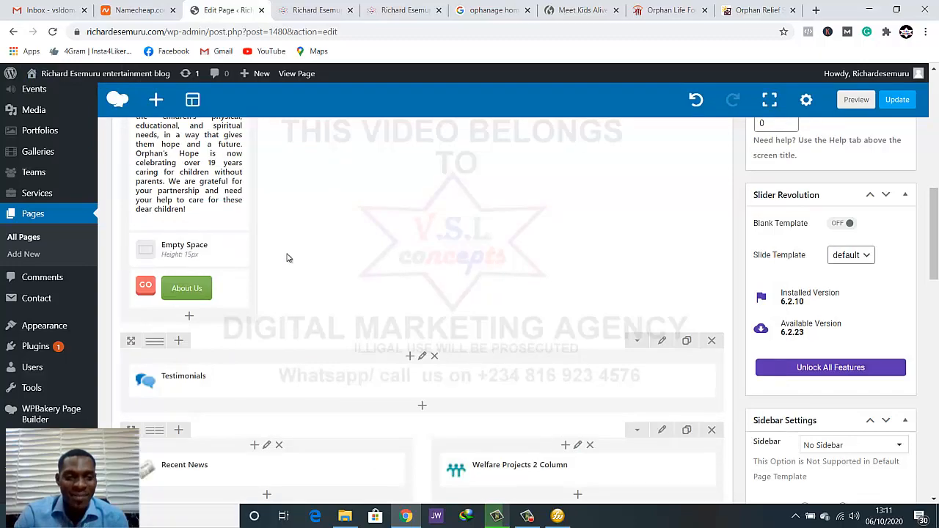
scroll(344, 268, up, 6)
scroll(344, 268, down, 2)
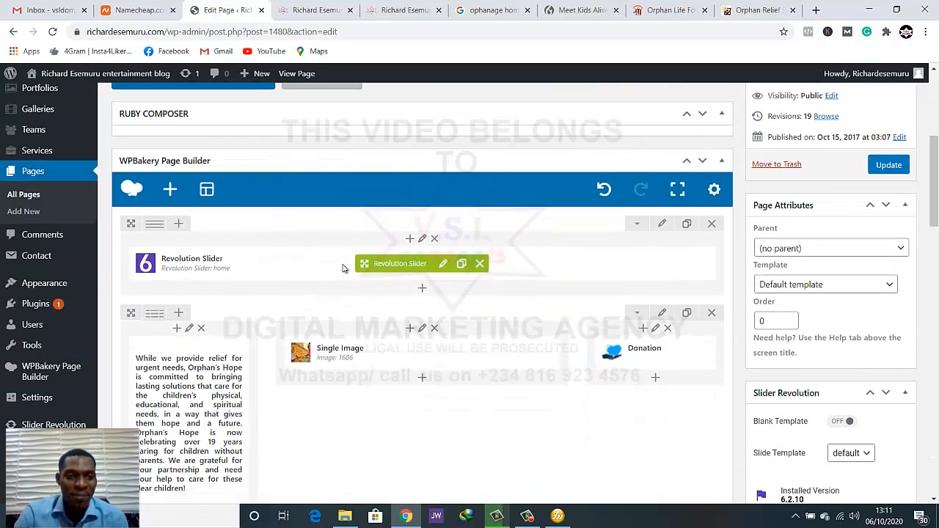
Move the new empty row from the end of the layout to between the mission row and the Testimonials row
scroll(342, 268, down, 15)
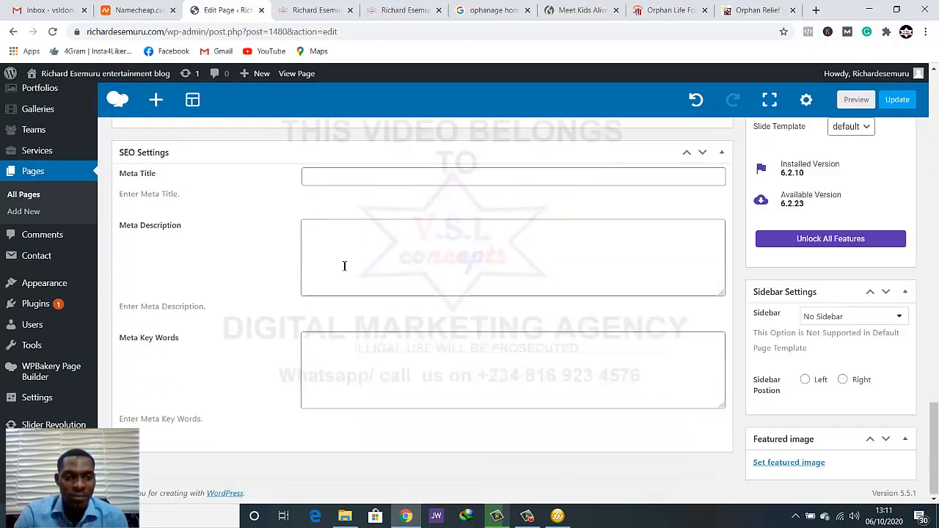
scroll(344, 266, up, 10)
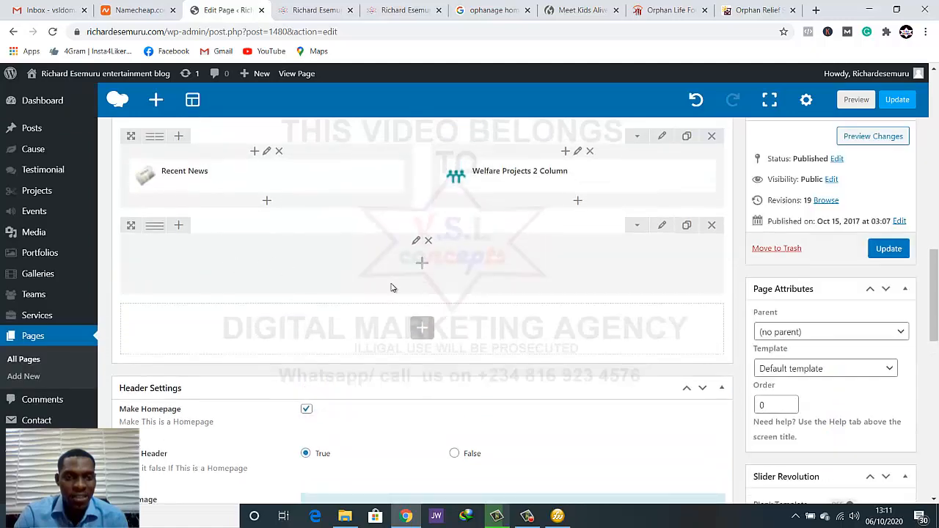
drag(131, 225, 150, 323)
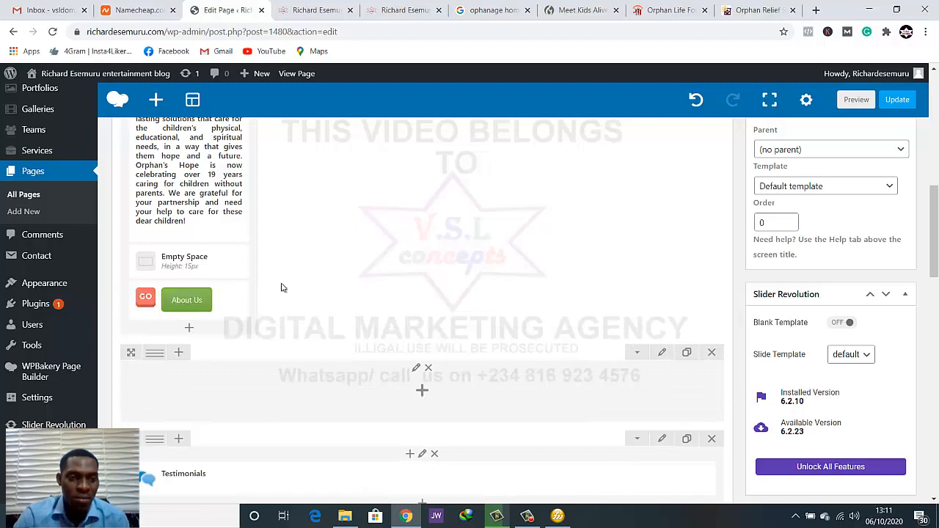
scroll(304, 269, down, 2)
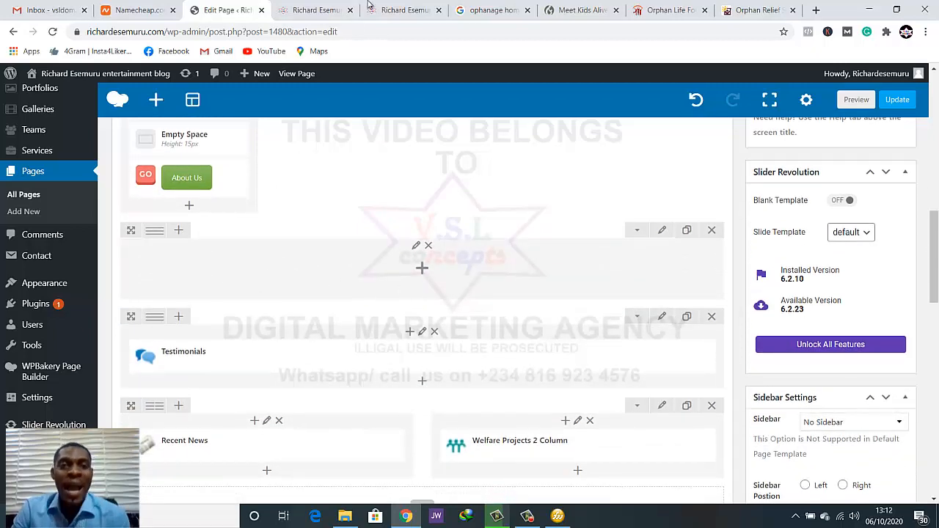
Switch to the Orphan Life Foundation site and examine the heading and introductory paragraph of its What You Can Do section
click(645, 10)
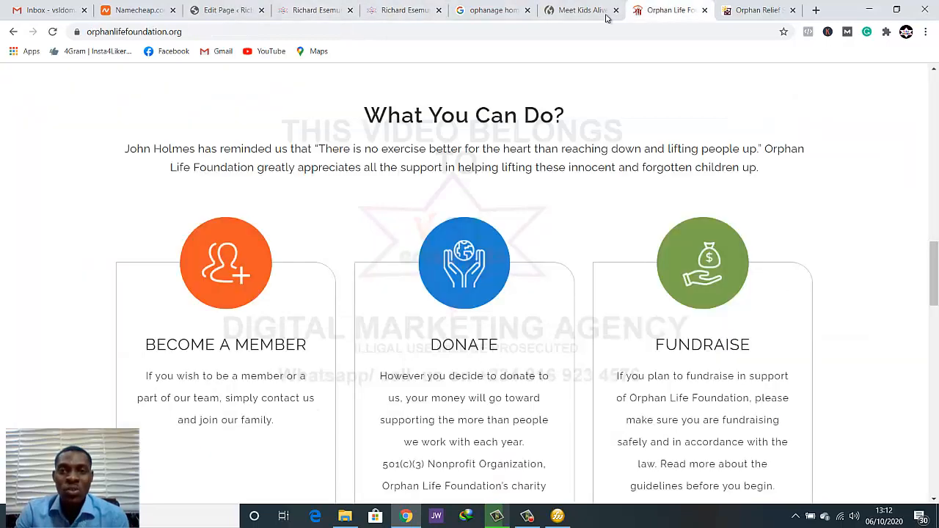
drag(373, 116, 565, 117)
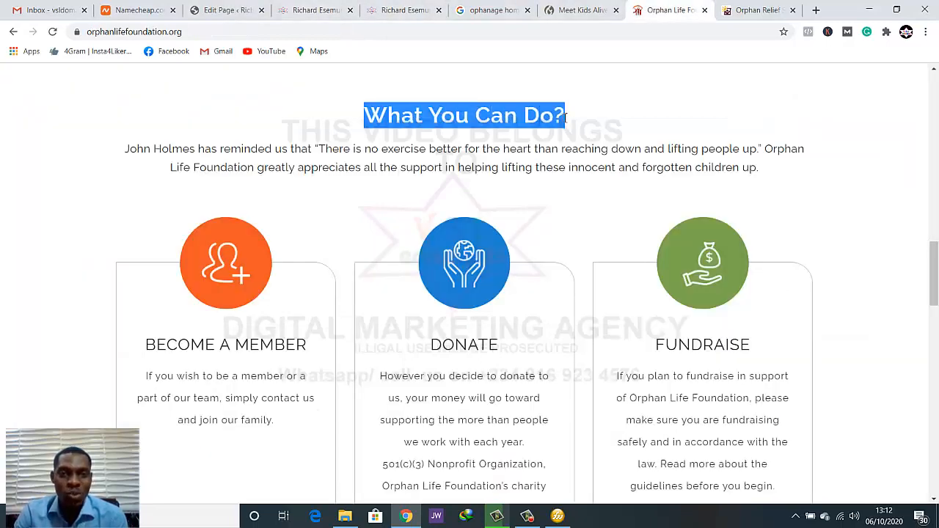
drag(759, 166, 283, 147)
click(283, 144)
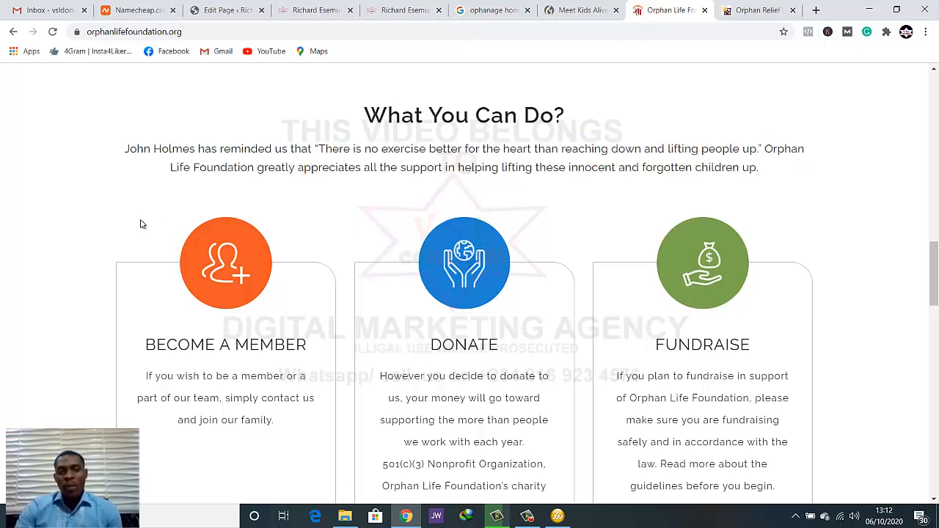
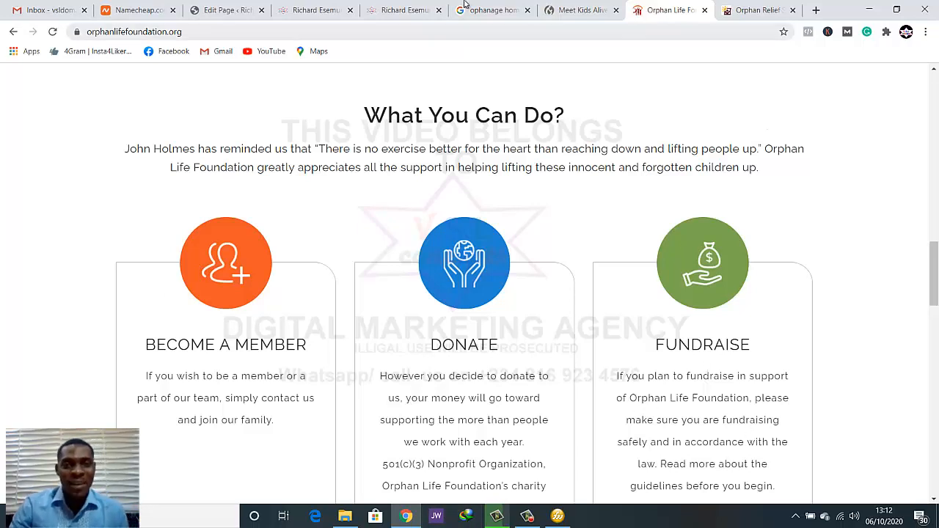
Return to the WordPress page editor and add a Text Block to the empty row above Testimonials
click(300, 9)
click(224, 9)
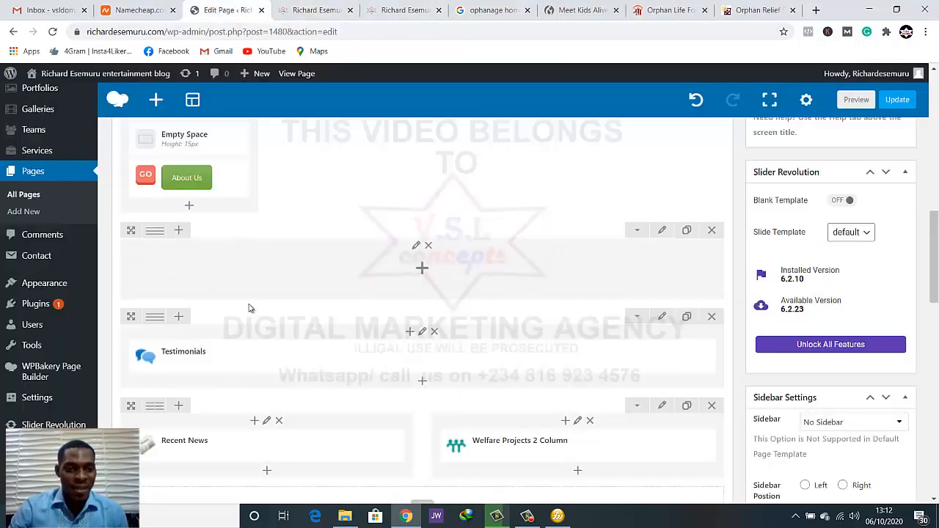
scroll(401, 277, down, 1)
scroll(417, 279, up, 2)
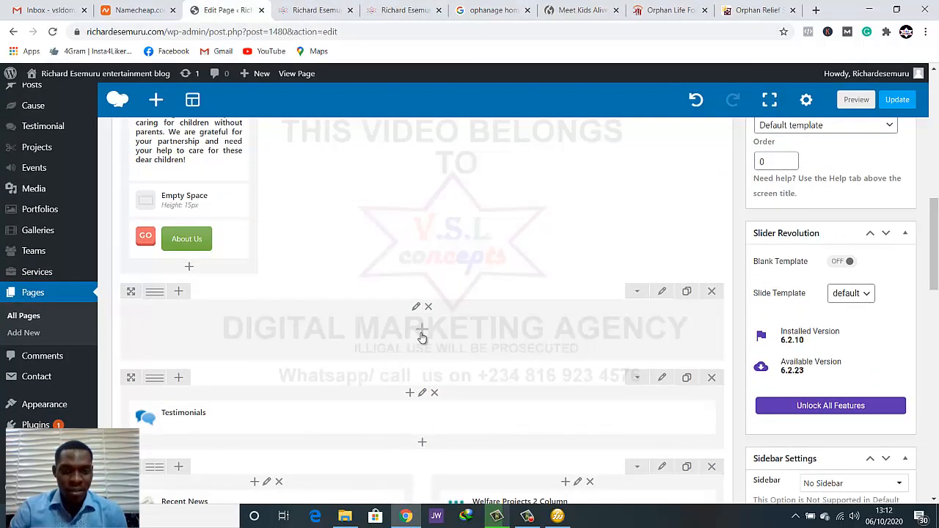
click(422, 336)
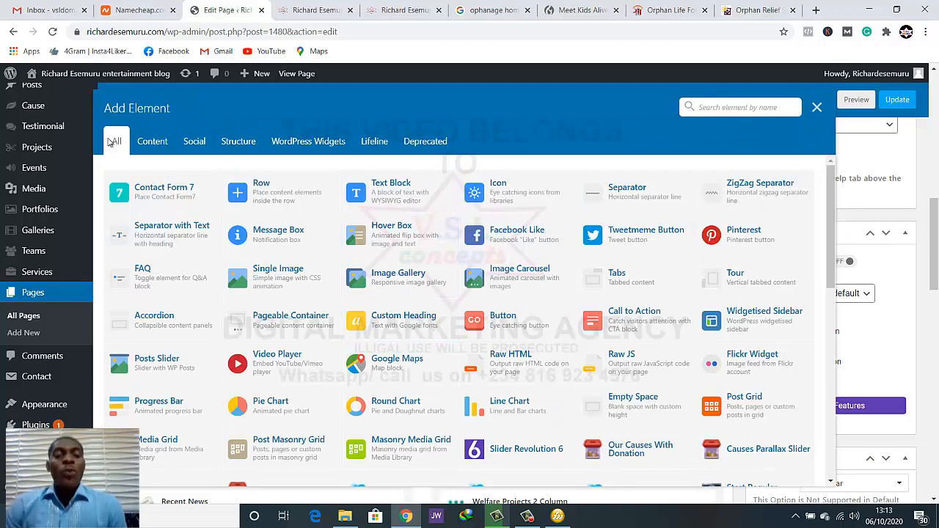
click(391, 192)
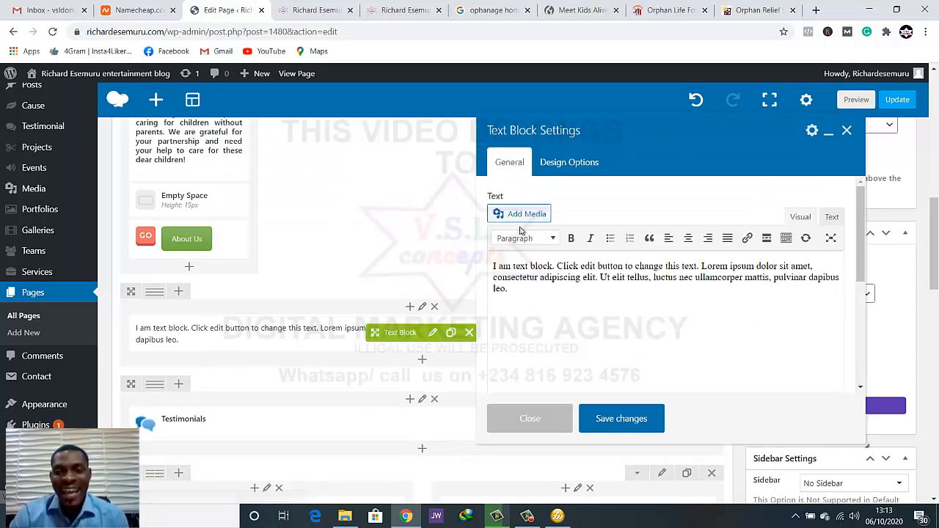
Replace the placeholder text with a centred Heading 2 "What You Can Do?" copied from the Orphan Life Foundation site, and save the block
click(528, 240)
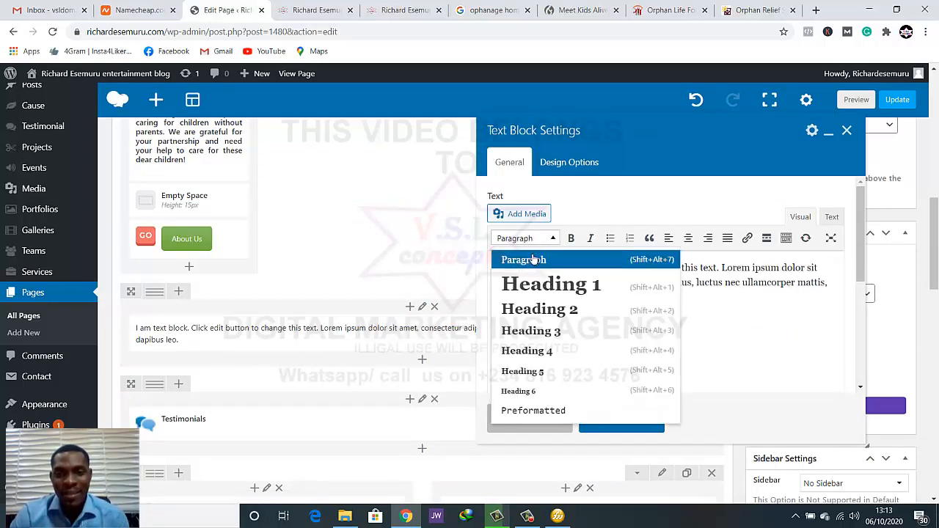
scroll(535, 291, down, 1)
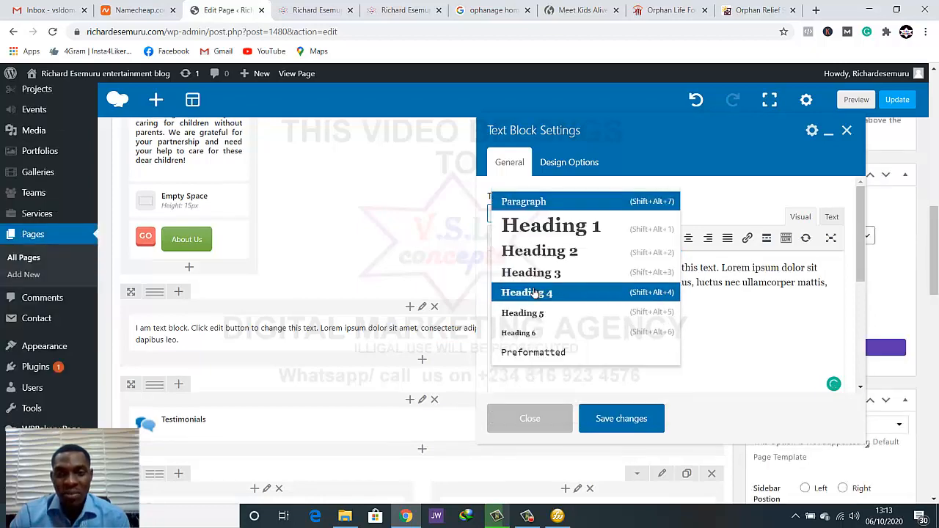
click(550, 250)
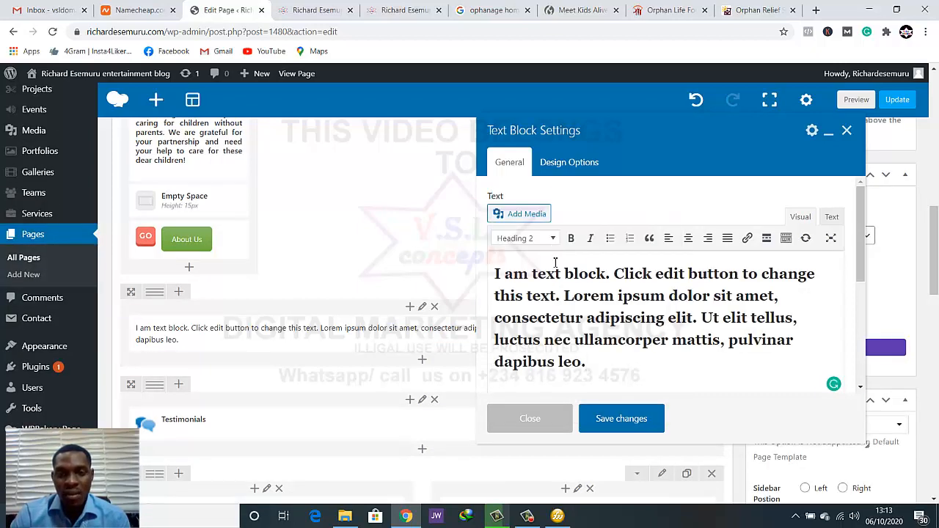
click(665, 11)
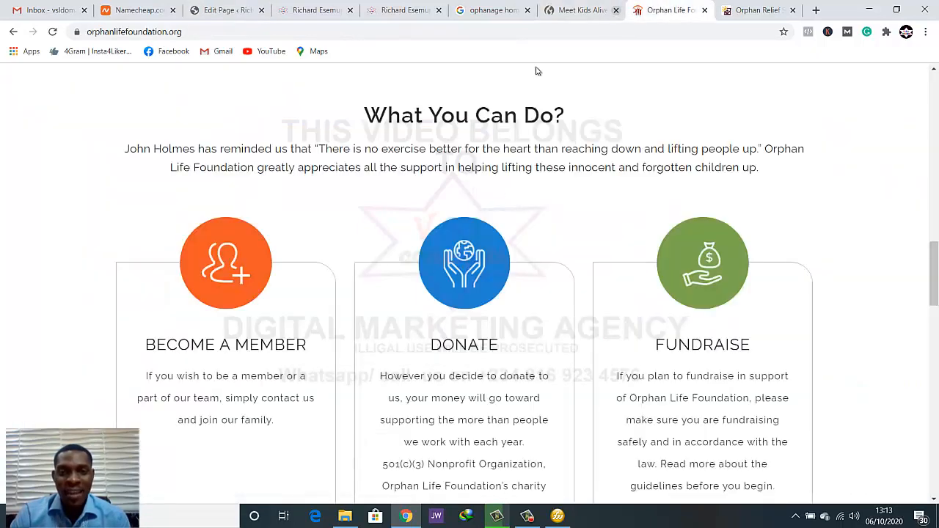
drag(372, 117, 565, 118)
key(ctrl+c)
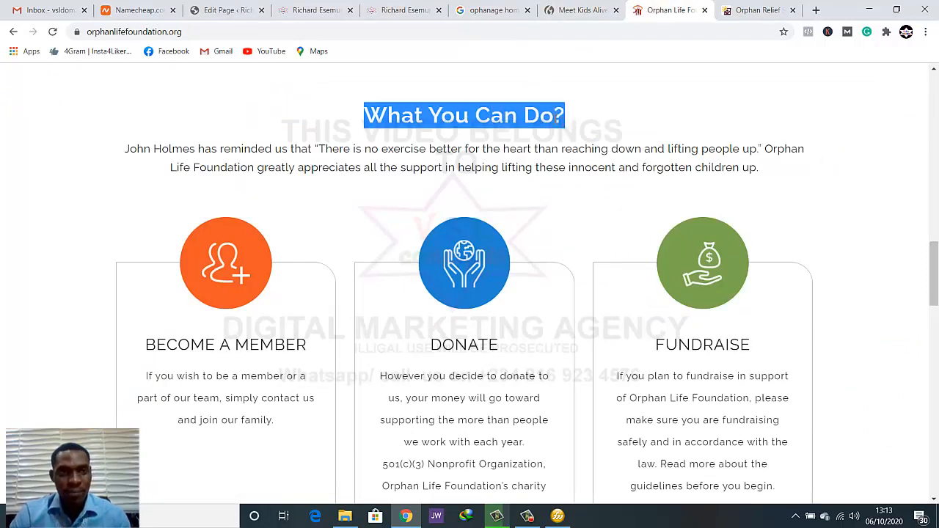
click(218, 10)
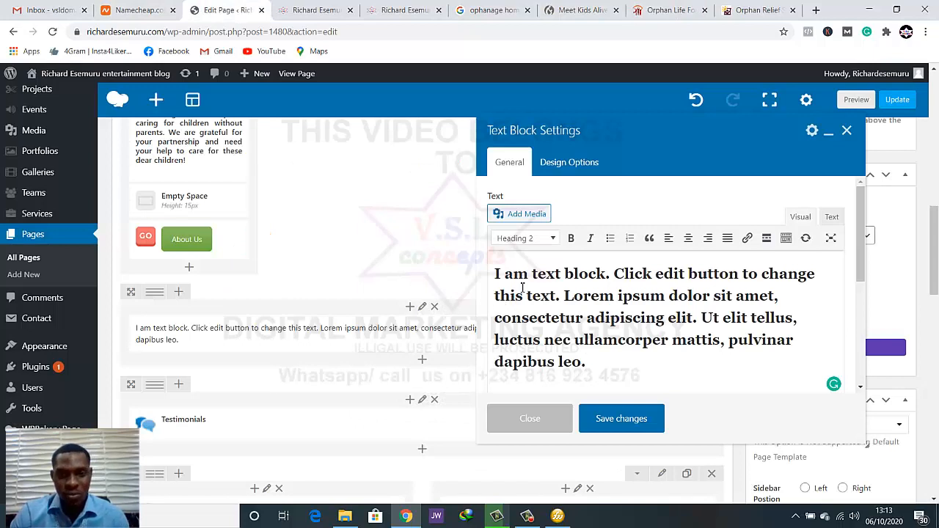
key(ctrl+a)
key(ctrl+v)
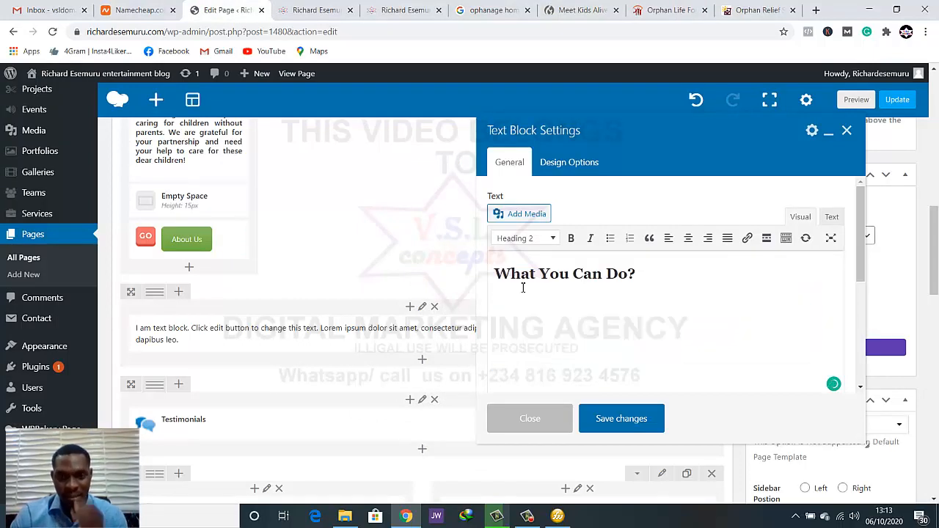
click(689, 240)
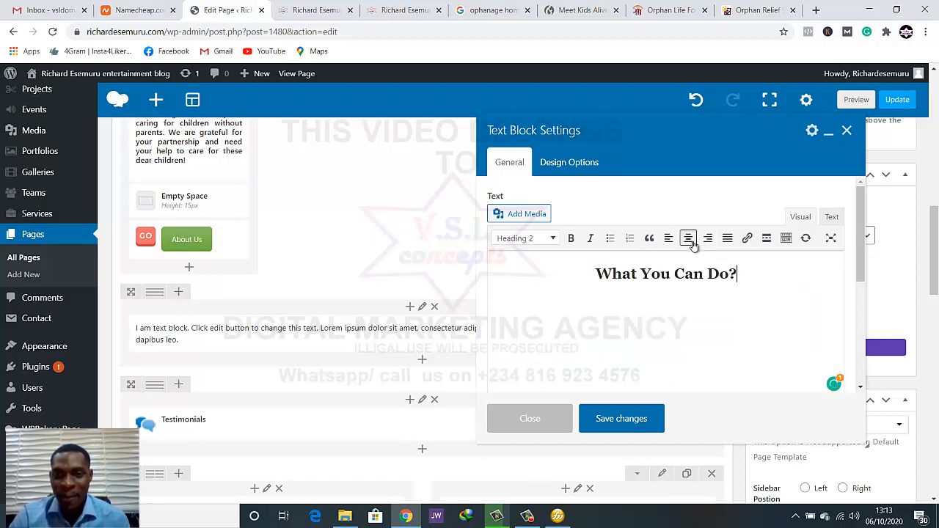
click(621, 419)
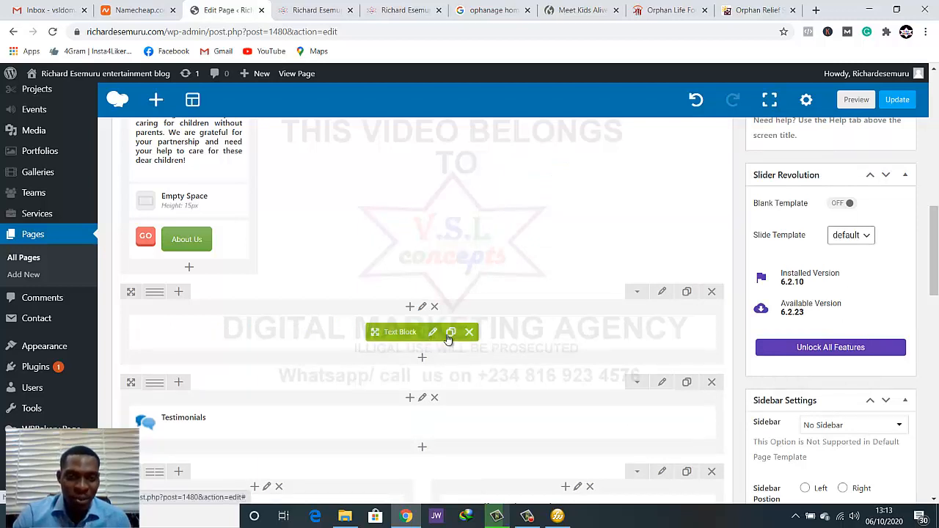
Duplicate the heading text block and replace the lower copy's text with the introductory paragraph from the Orphan Life Foundation site
click(450, 334)
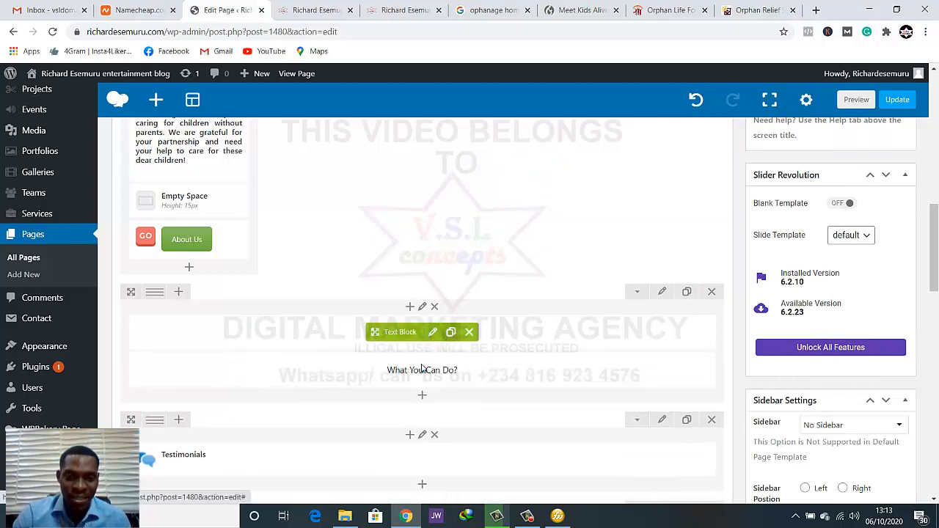
click(433, 374)
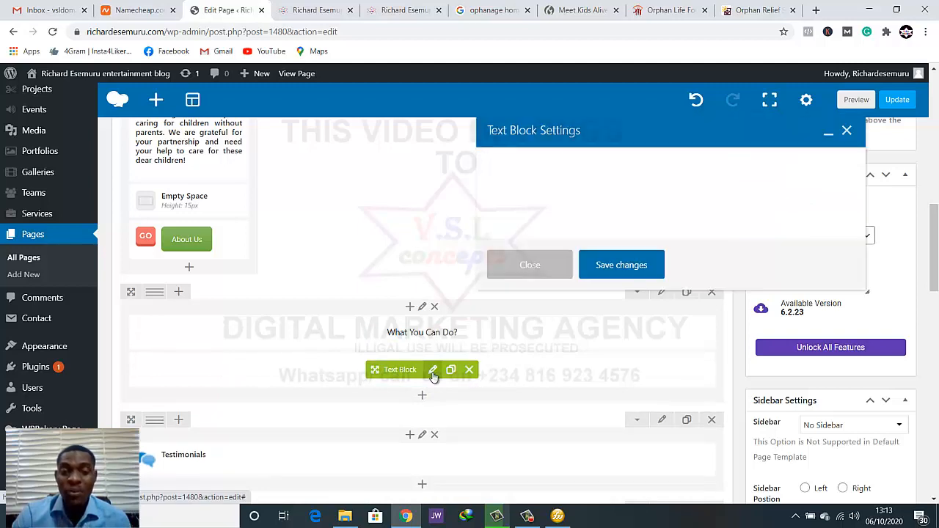
click(669, 10)
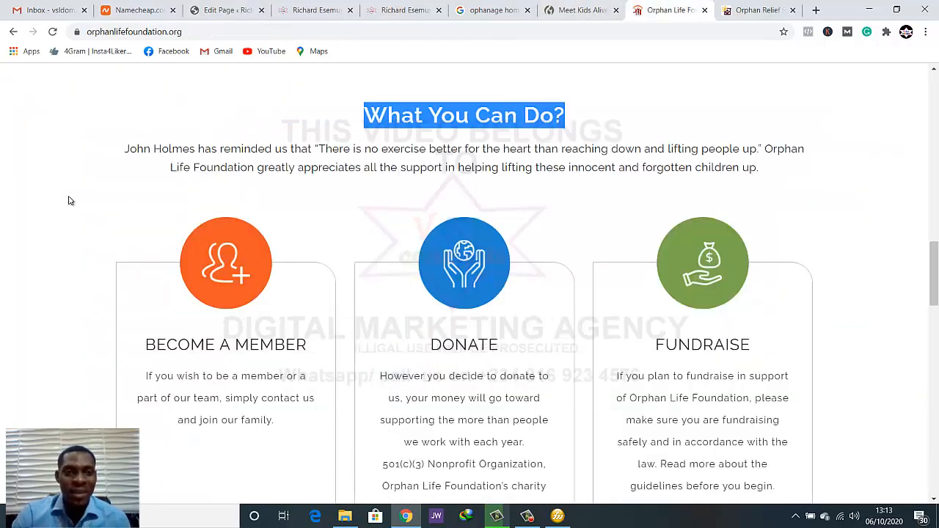
drag(126, 149, 800, 172)
key(ctrl+c)
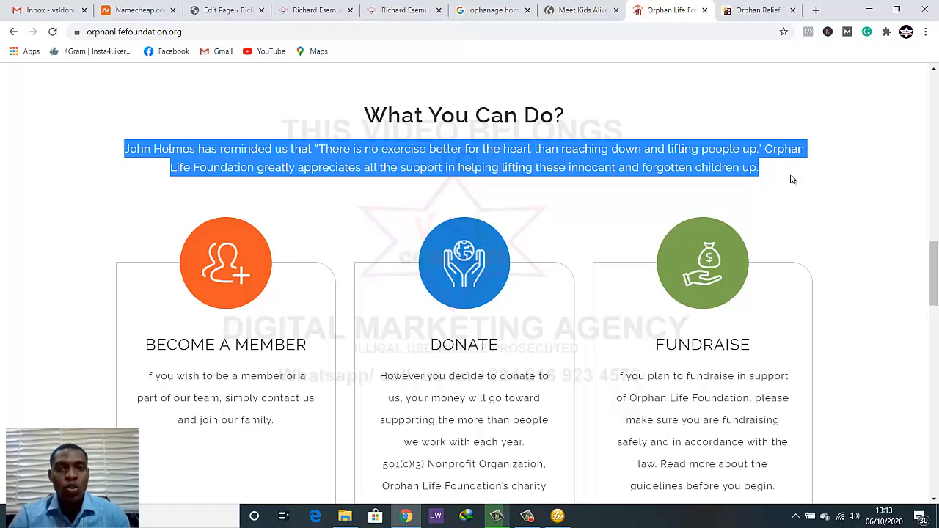
click(242, 9)
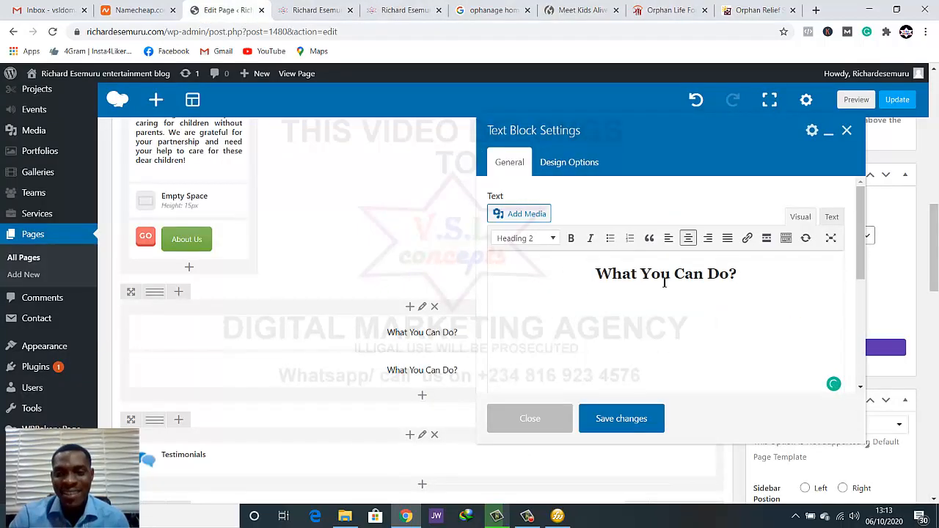
triple_click(665, 283)
key(ctrl+v)
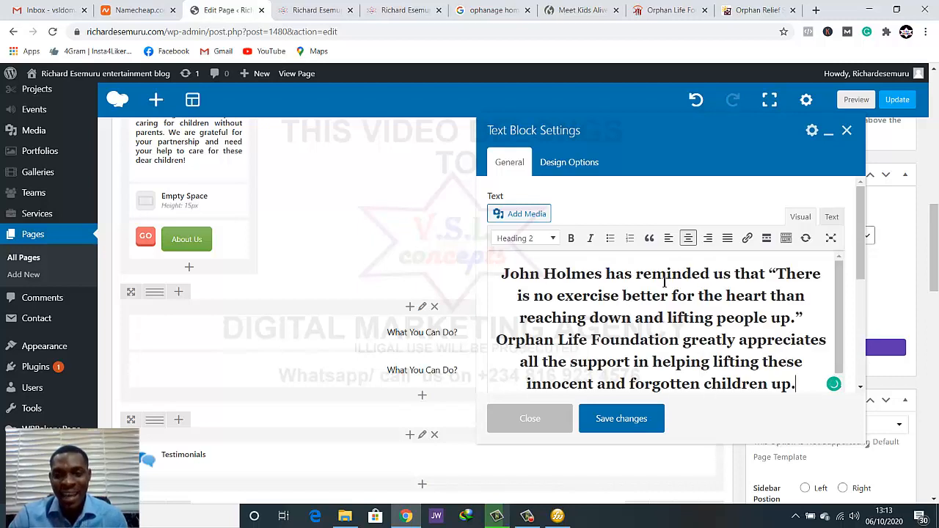
Try Heading 5 on the pasted introduction, set its format to Paragraph instead, and save the text block
click(523, 238)
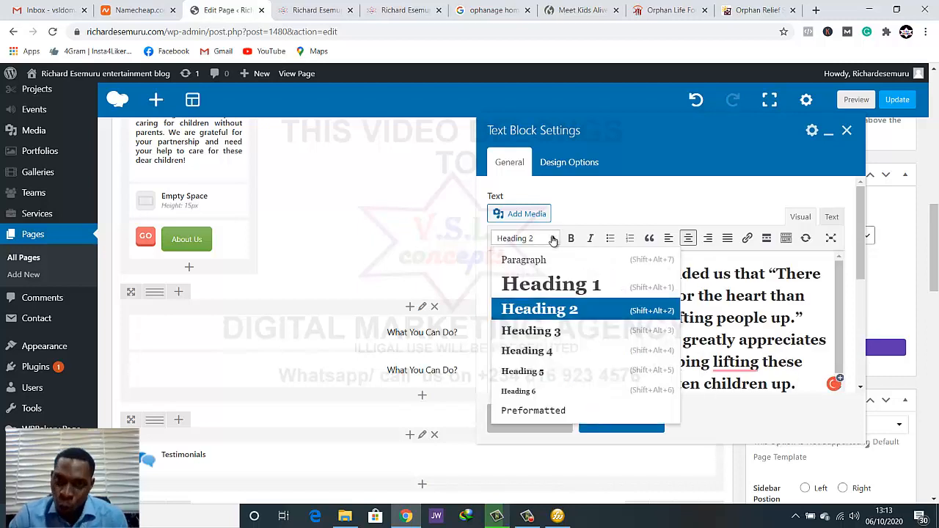
click(545, 371)
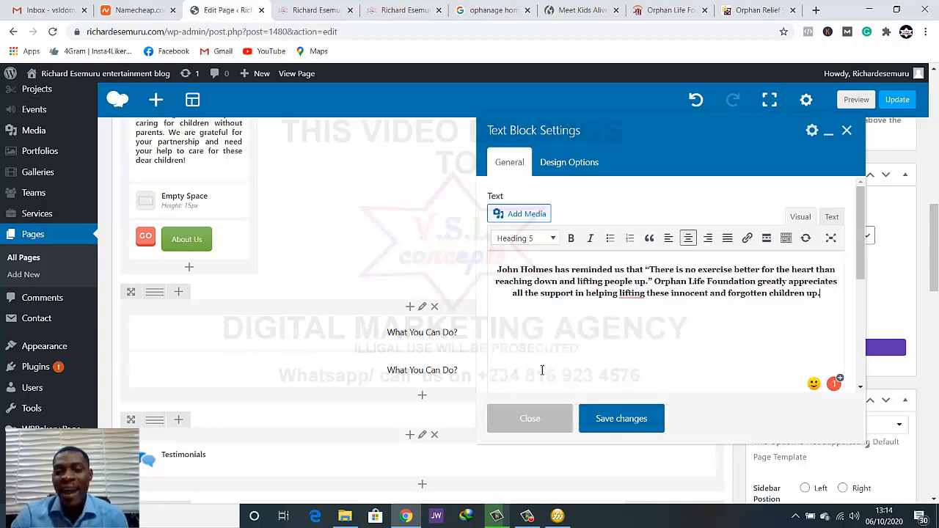
click(545, 247)
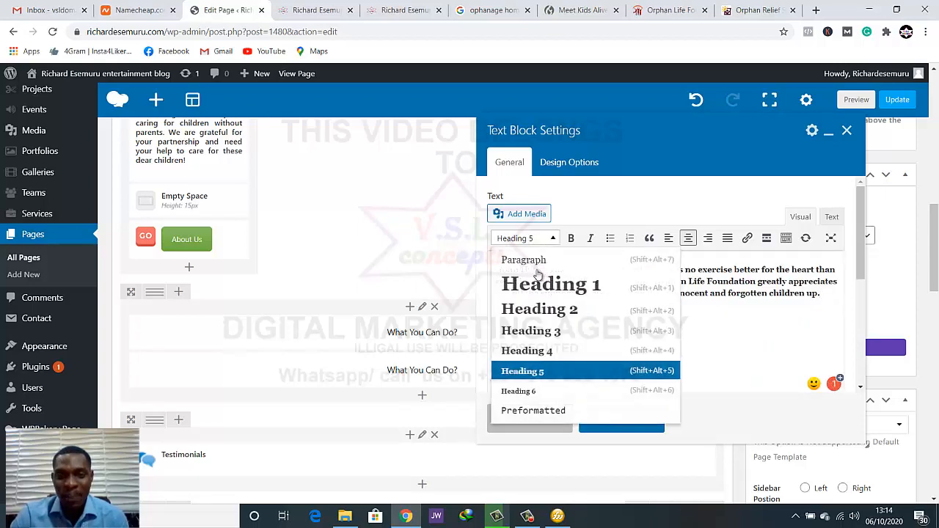
scroll(547, 323, down, 1)
scroll(548, 326, down, 2)
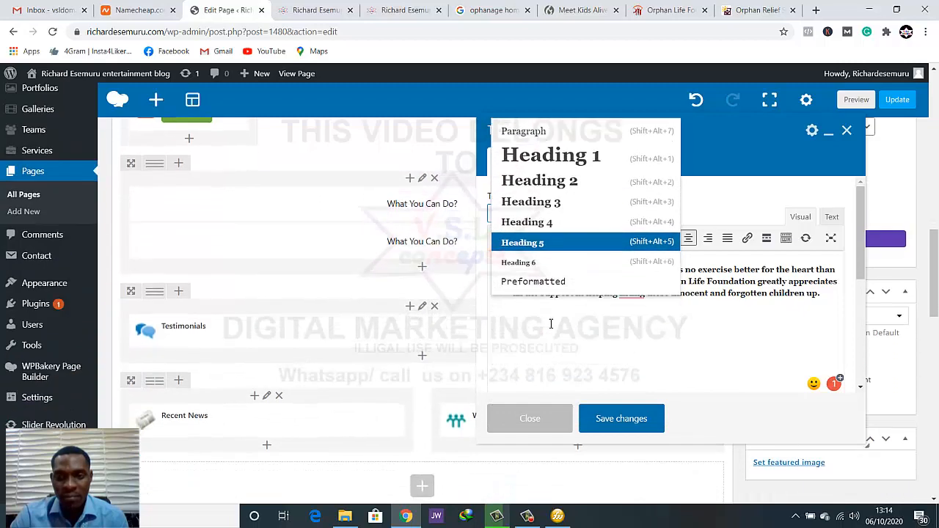
scroll(547, 323, up, 3)
click(534, 208)
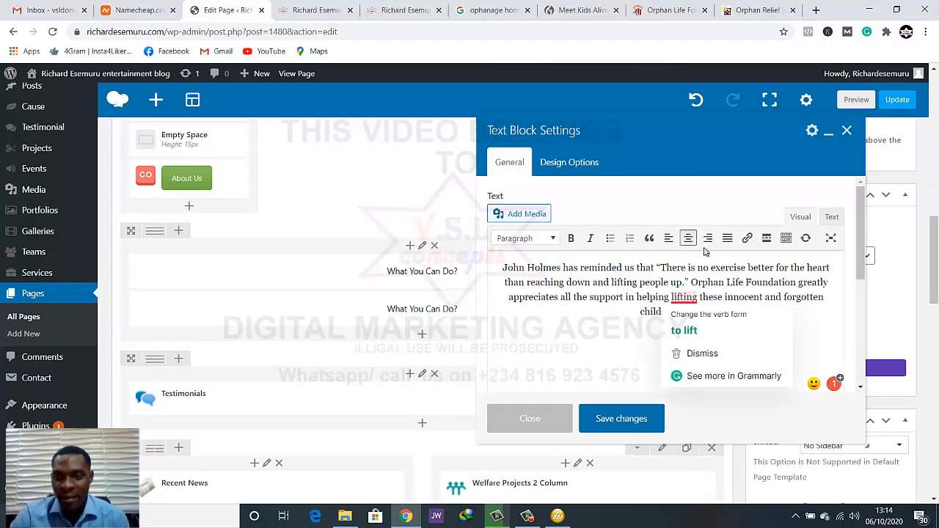
text(ren up.)
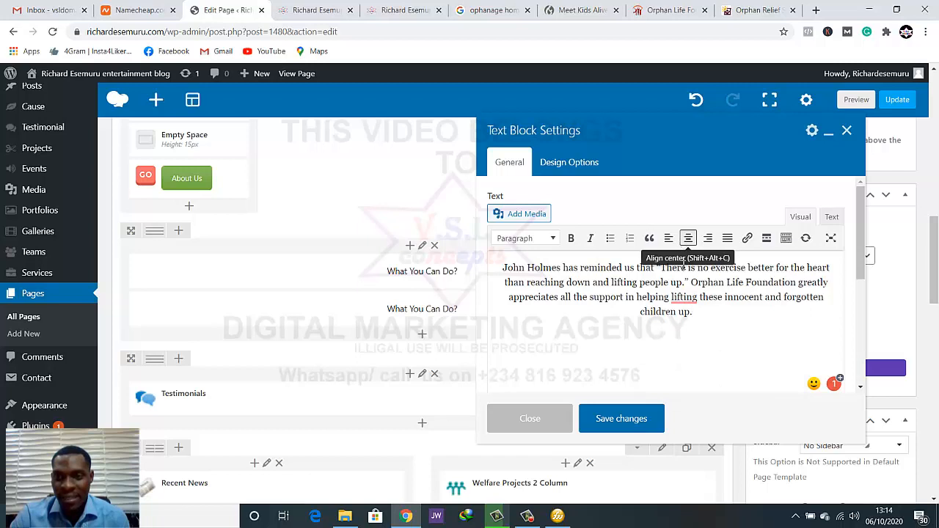
click(621, 419)
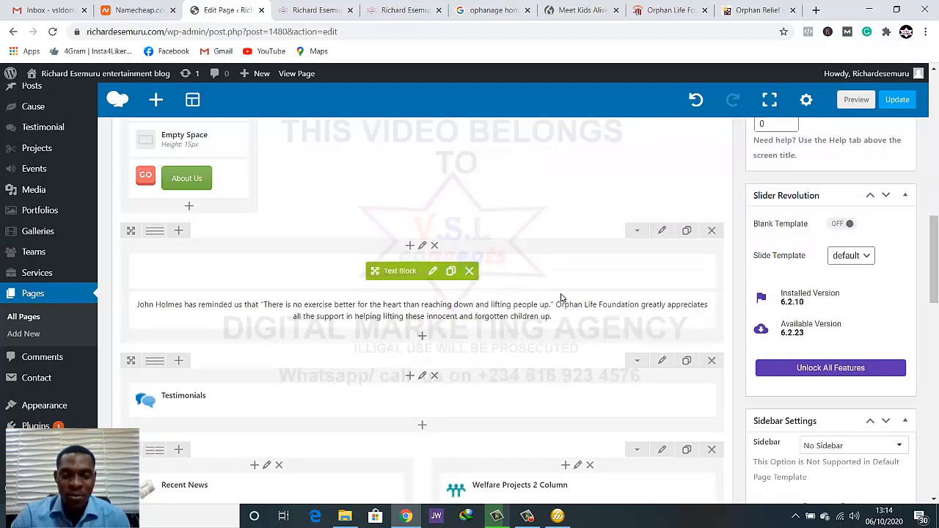
Preview the page and examine the What You Can Do heading and introduction above the testimonials band
click(856, 100)
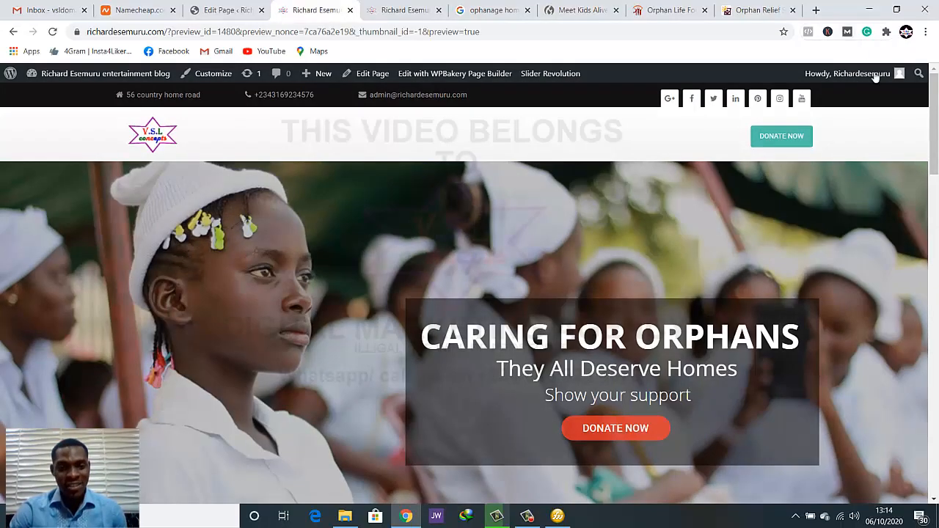
scroll(710, 262, down, 6)
scroll(670, 238, down, 6)
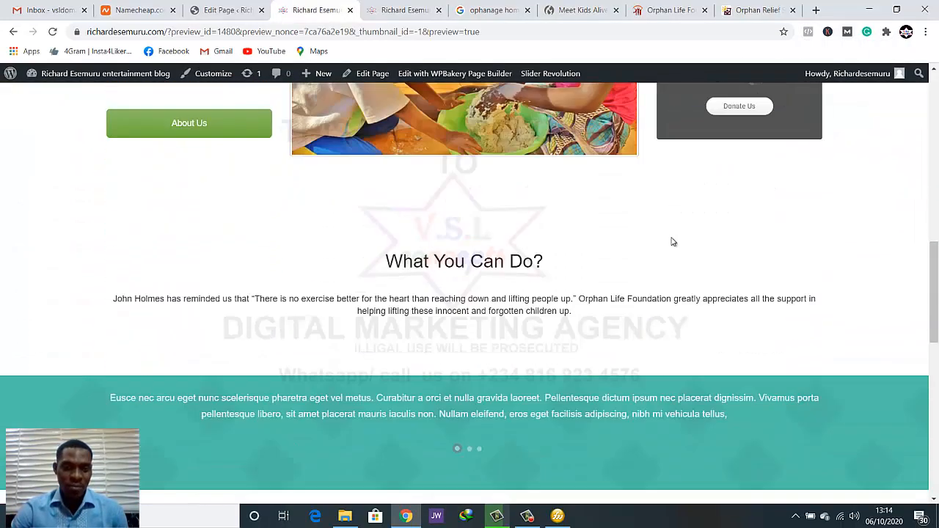
scroll(672, 241, up, 2)
scroll(672, 241, down, 2)
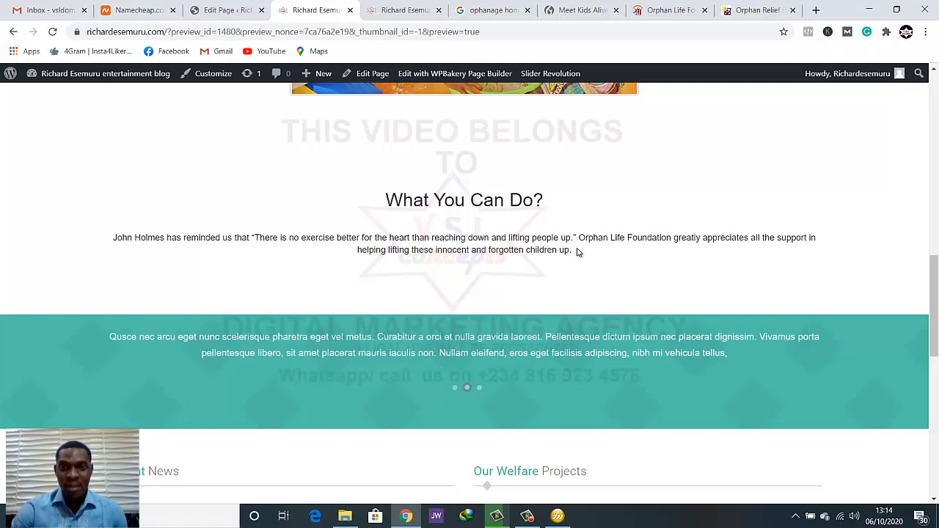
Back in the page editor, change the introduction text block under What You Can Do to Heading 3 and save it
click(209, 11)
scroll(384, 289, down, 2)
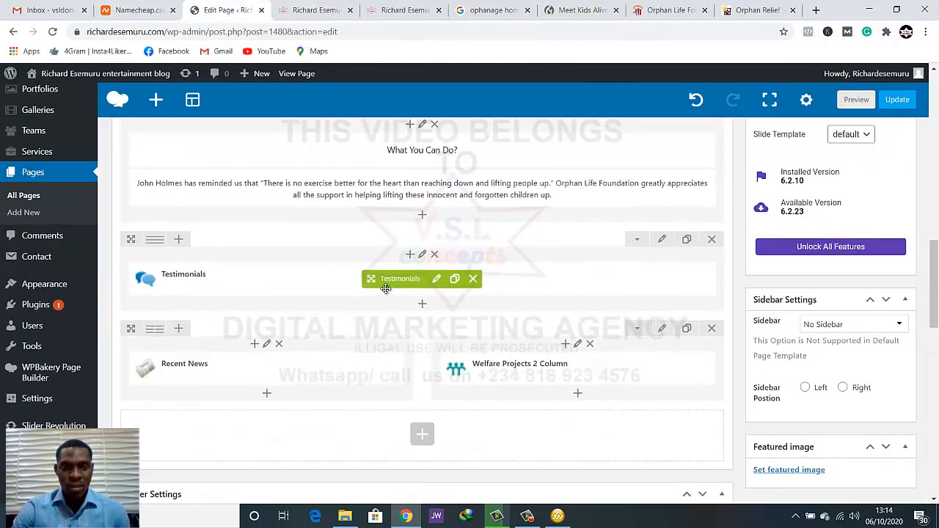
scroll(419, 262, up, 1)
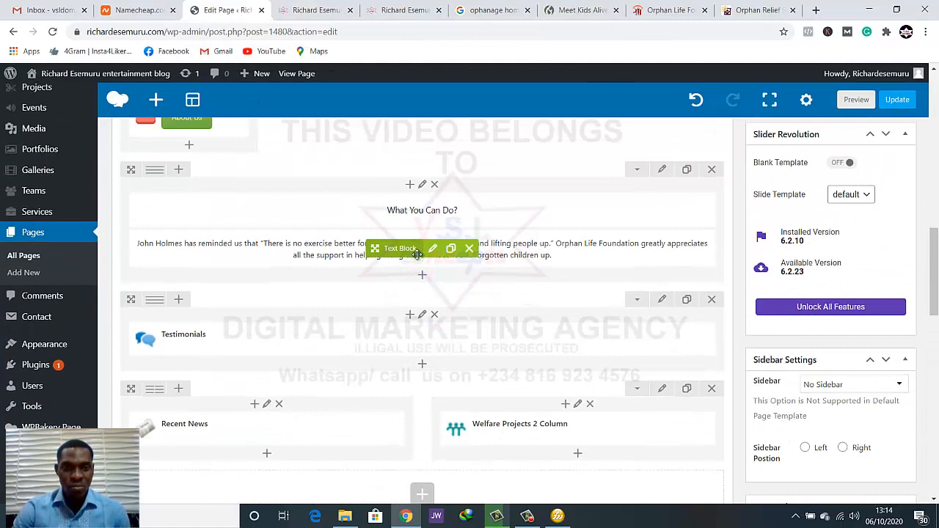
scroll(417, 260, down, 1)
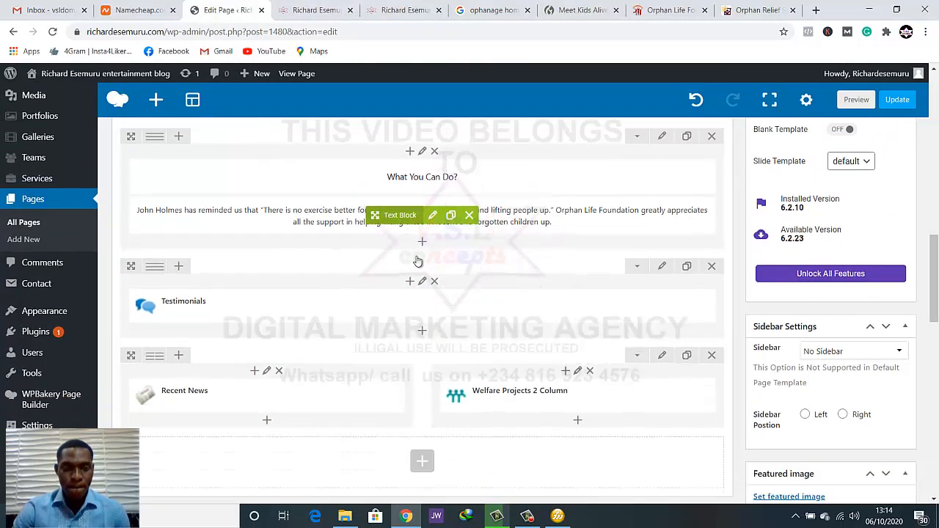
click(433, 190)
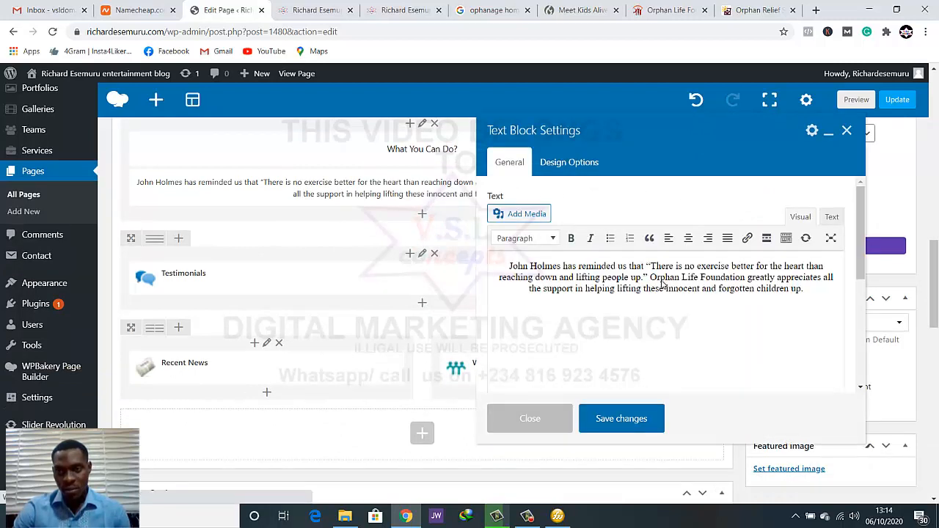
click(539, 241)
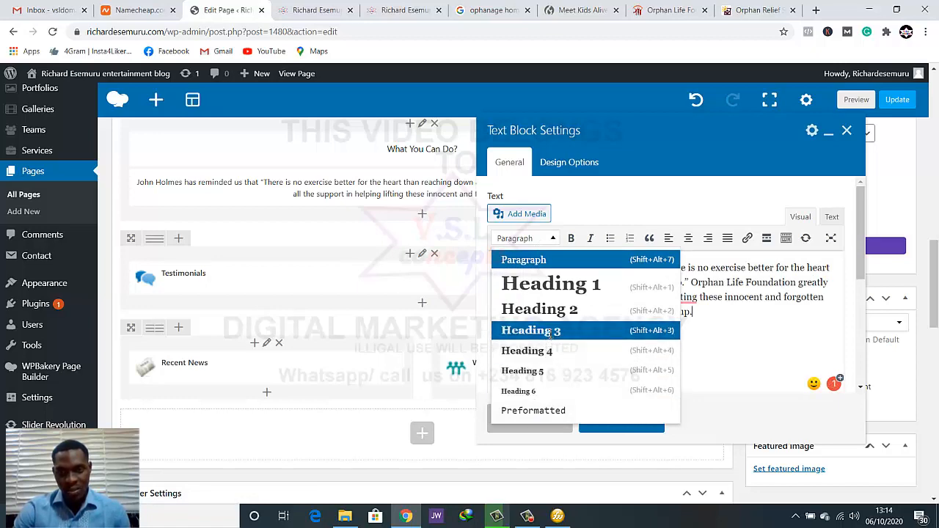
click(549, 332)
click(587, 426)
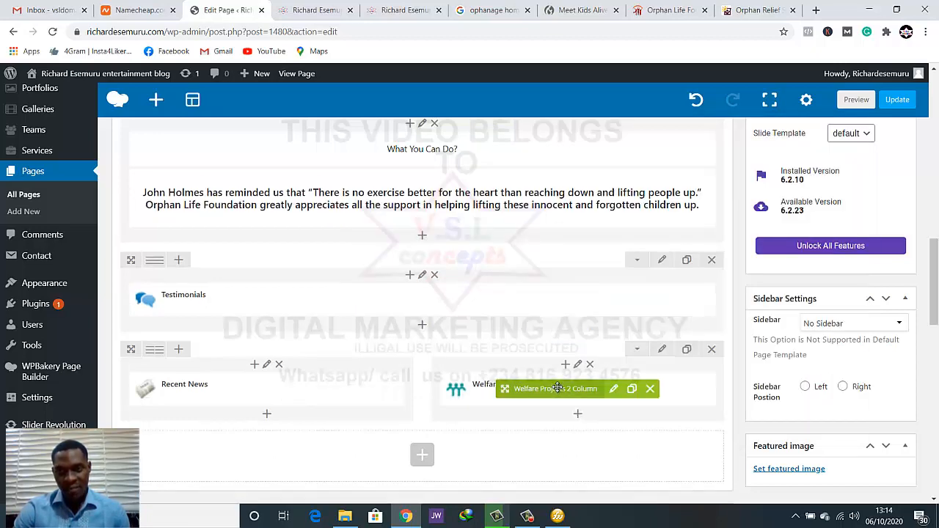
Switch to the page preview and examine the What You Can Do heading, the introduction and the space around them above the testimonials band
key(ctrl+Tab)
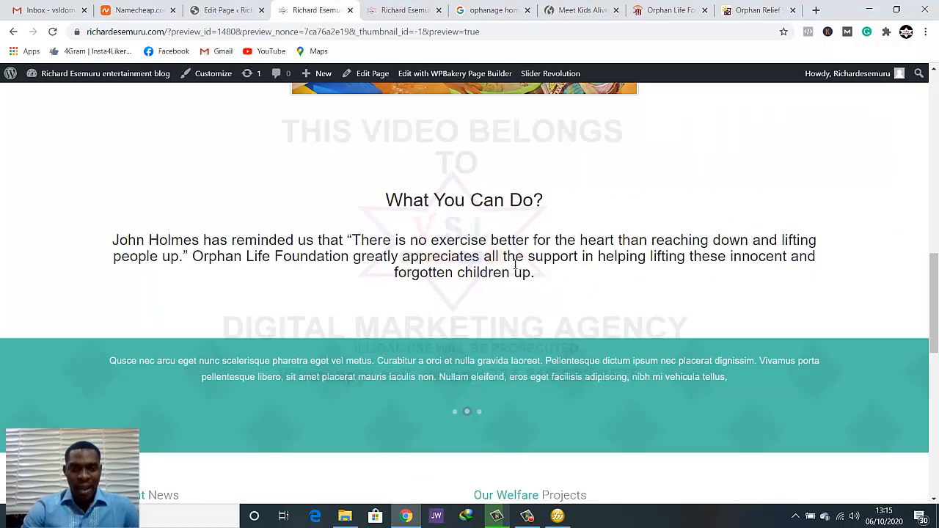
scroll(511, 271, up, 1)
scroll(511, 270, down, 2)
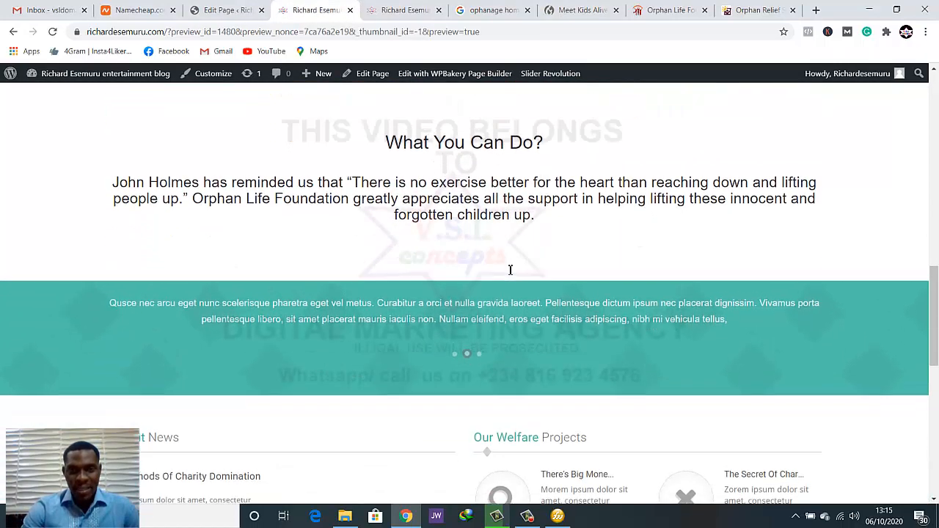
scroll(511, 270, up, 1)
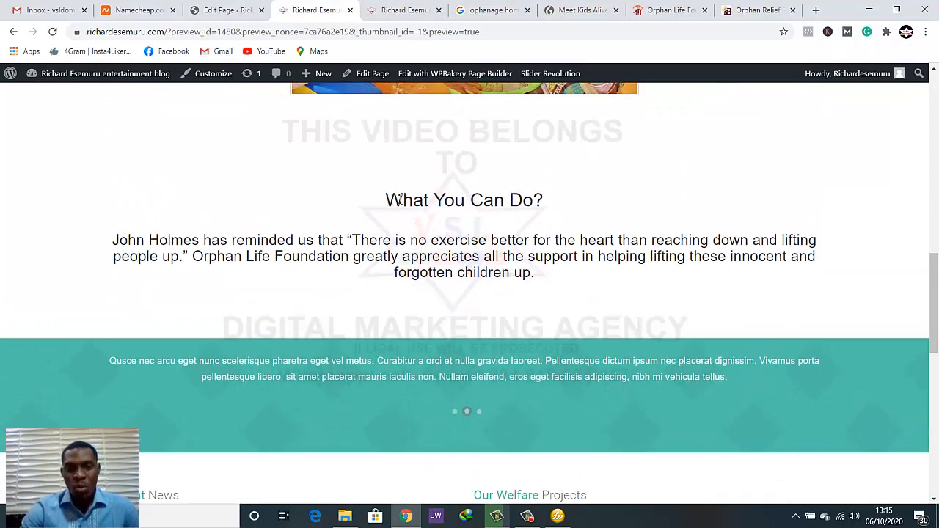
drag(400, 199, 550, 212)
click(516, 216)
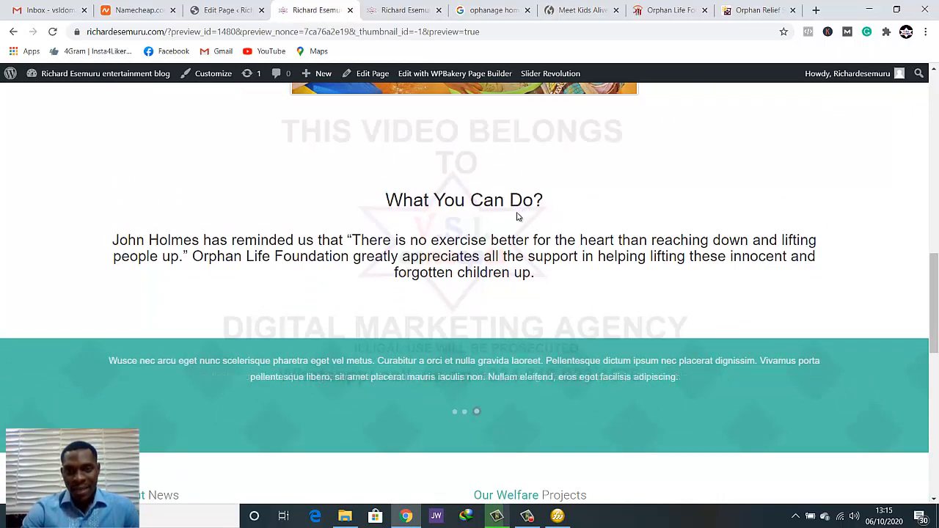
scroll(462, 279, down, 1)
scroll(470, 296, up, 1)
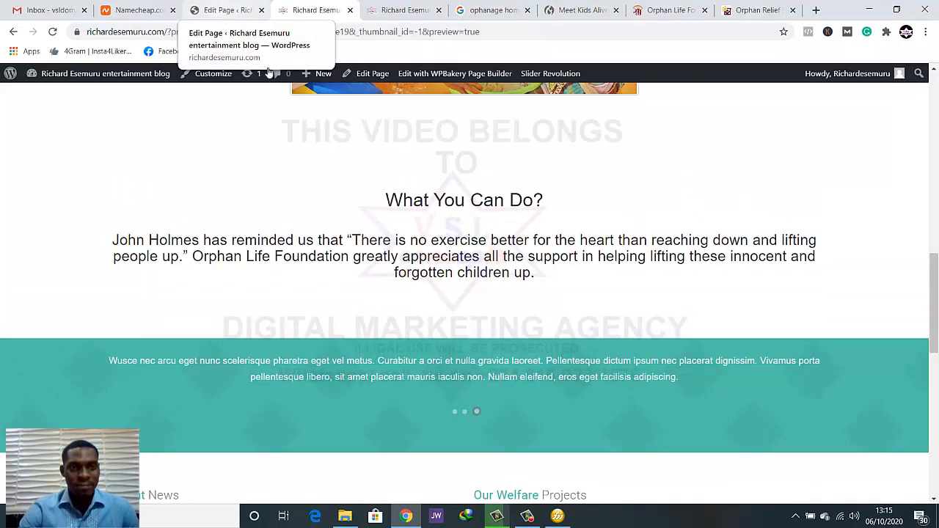
scroll(516, 243, up, 5)
scroll(516, 245, down, 5)
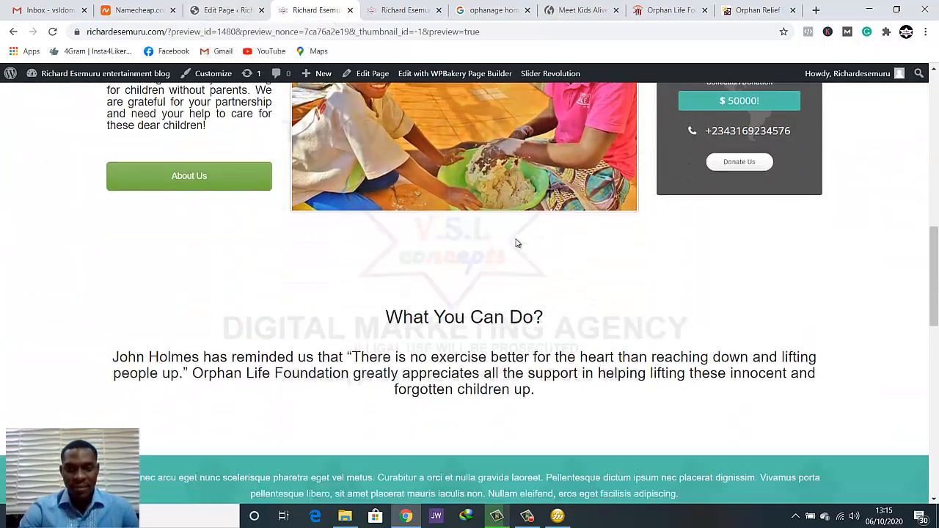
scroll(516, 297, up, 1)
scroll(516, 297, down, 1)
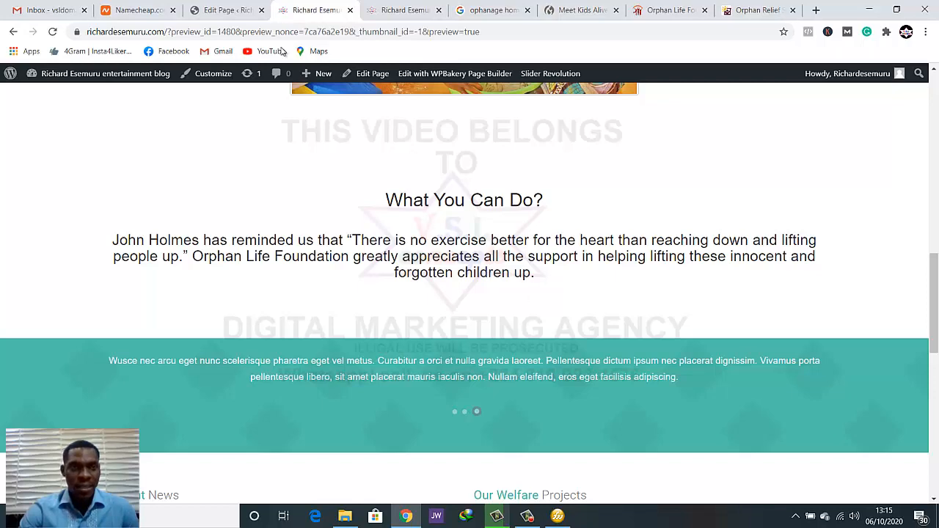
Back in the page editor, duplicate the row holding the What You Can Do heading and introduction
click(219, 14)
scroll(356, 261, up, 1)
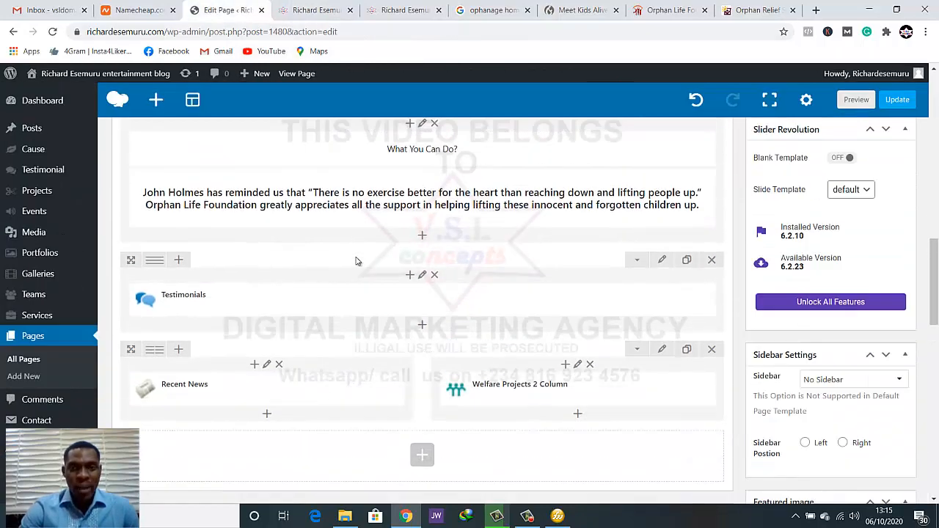
scroll(400, 209, down, 1)
scroll(400, 213, up, 2)
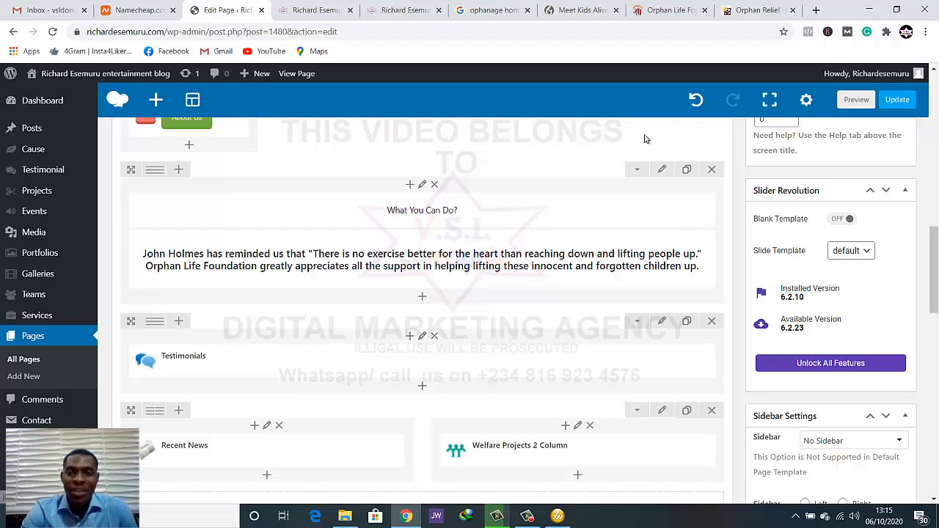
click(688, 174)
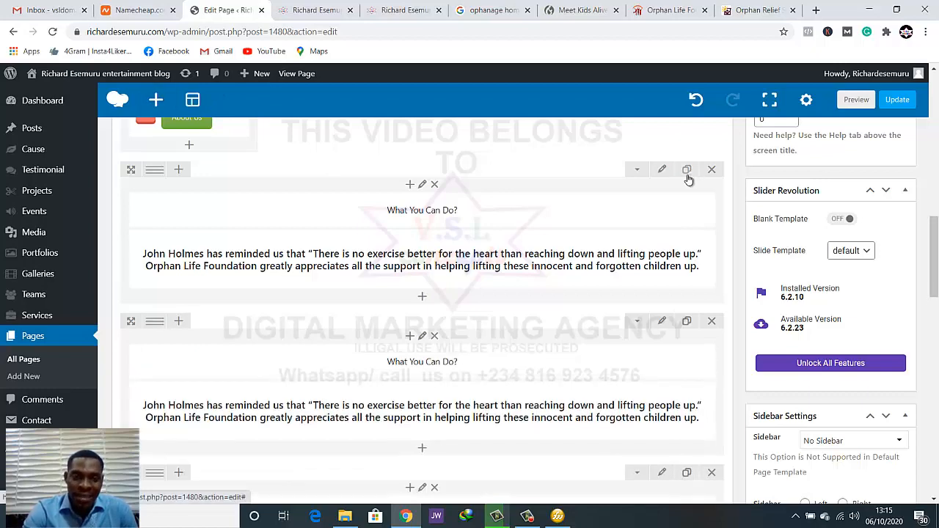
Delete both text blocks from the duplicated row above Testimonials and split the row into three equal columns
scroll(433, 260, down, 2)
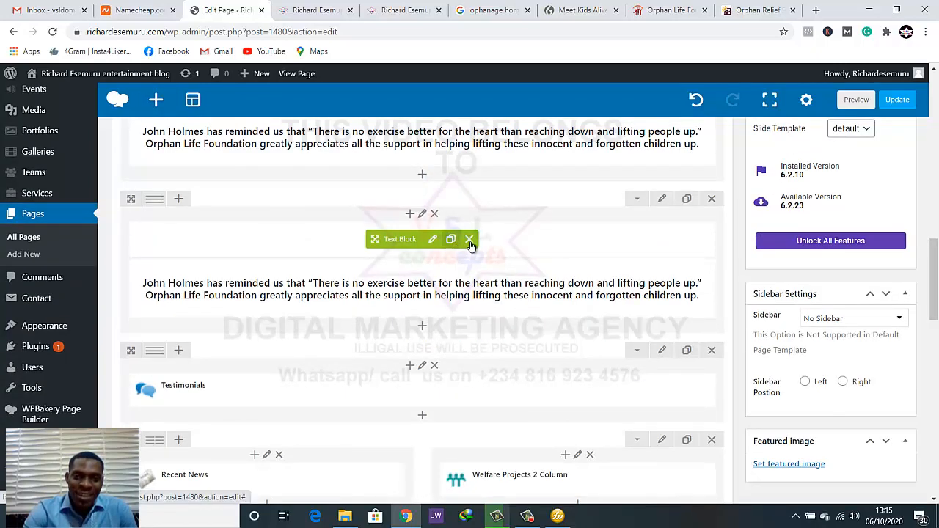
click(470, 240)
click(470, 251)
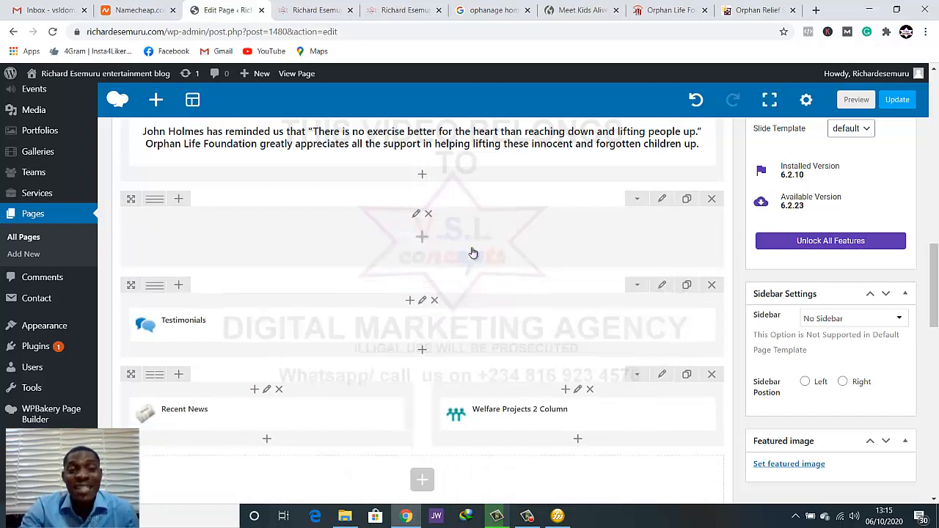
mouse_move(155, 201)
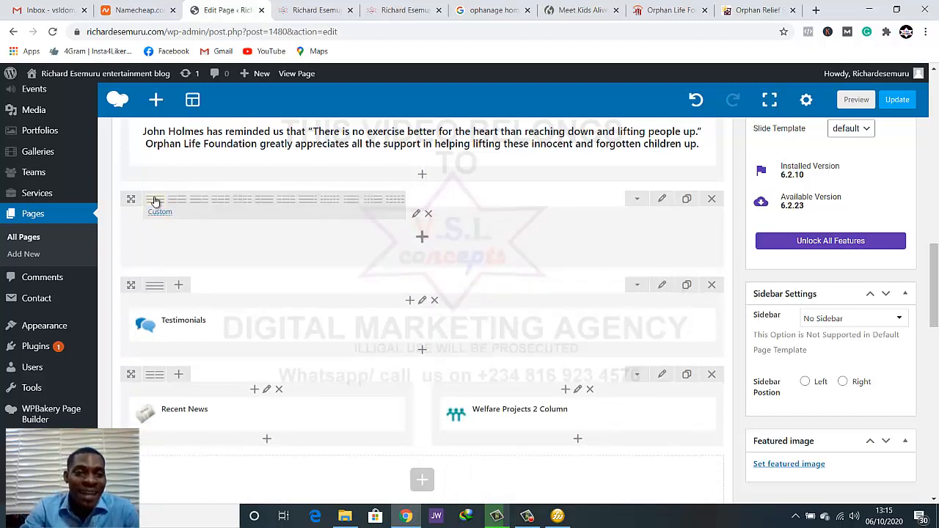
click(221, 202)
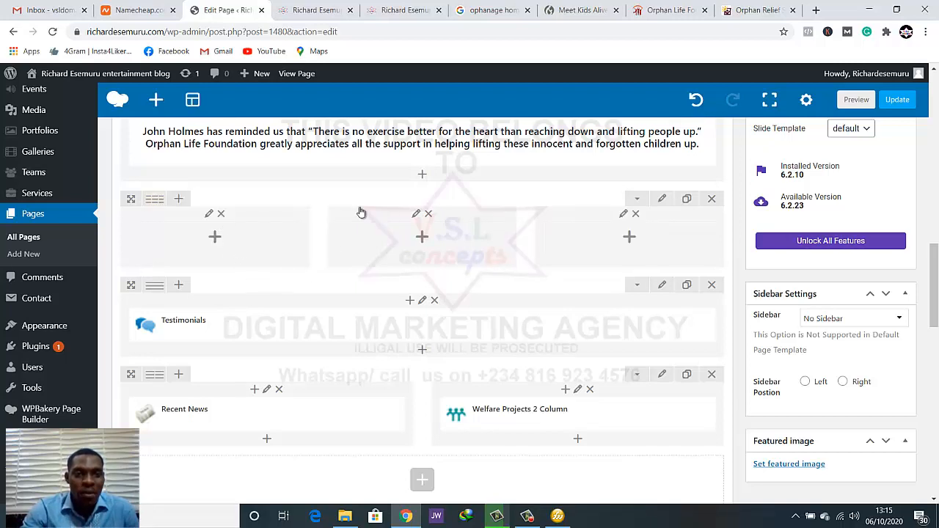
Compare the Become a Member, Donate and Fundraise cards on the Orphan Life Foundation site with the What You Can Do section in the page preview
click(403, 10)
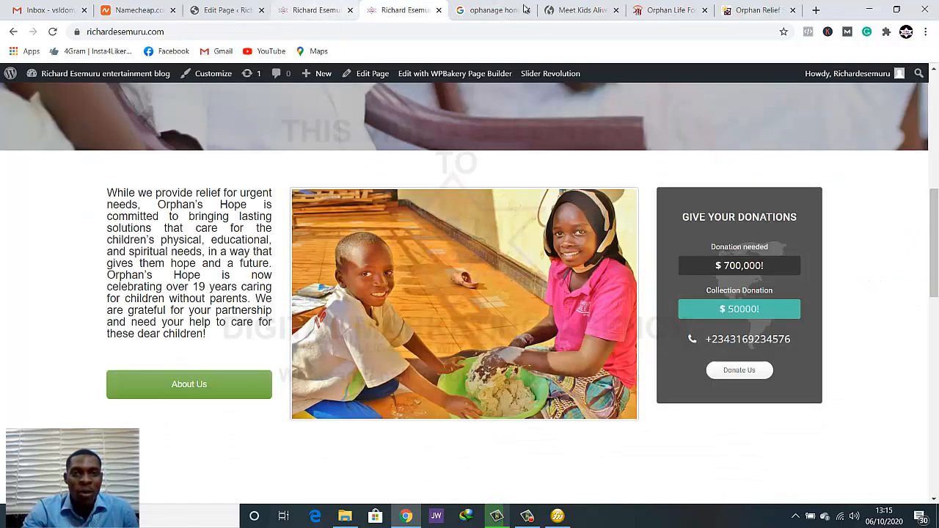
click(664, 10)
click(379, 227)
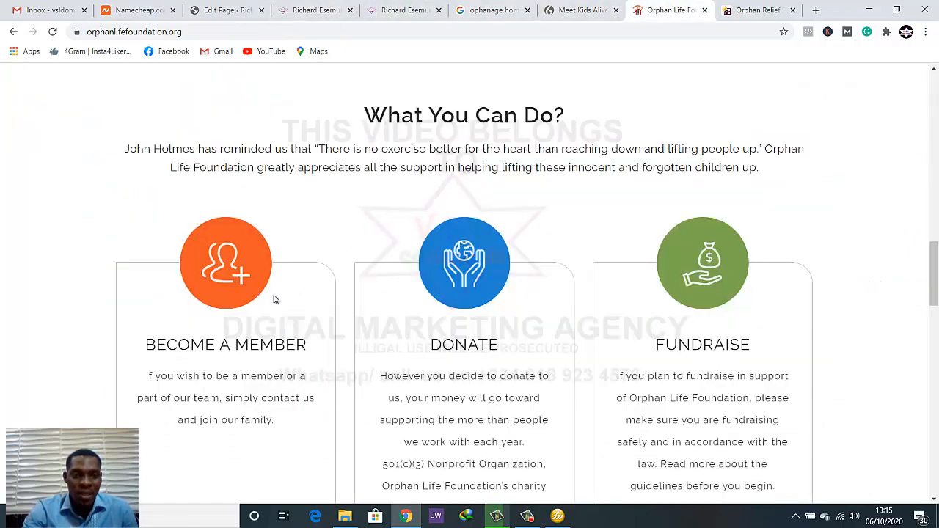
scroll(211, 346, down, 2)
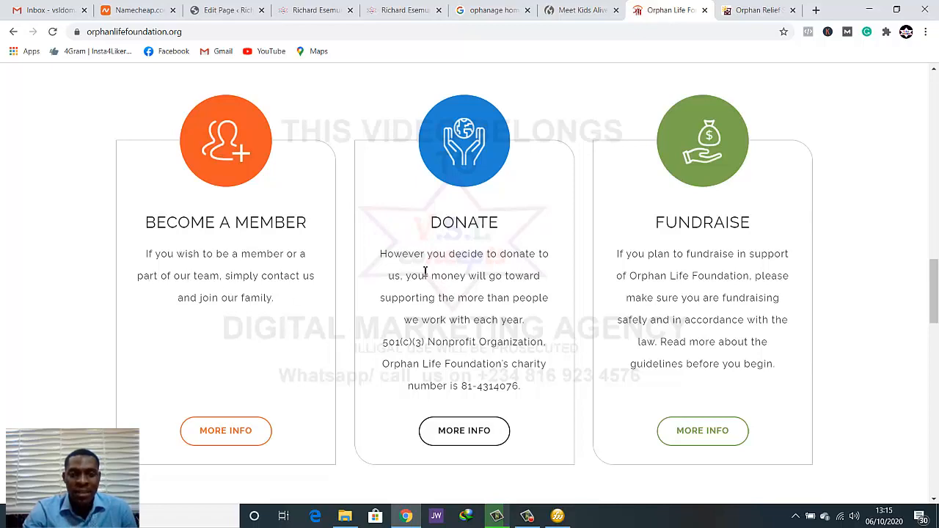
click(418, 9)
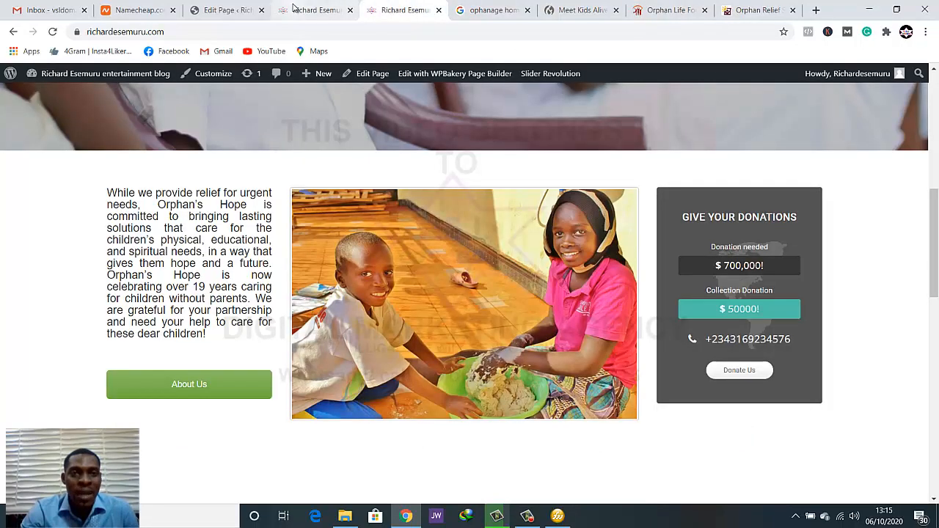
click(293, 7)
scroll(342, 257, down, 3)
scroll(342, 256, up, 4)
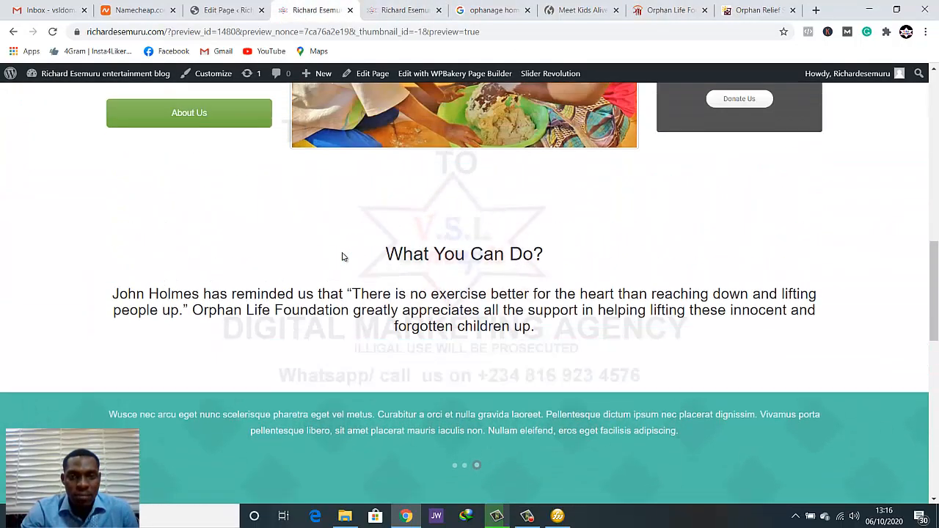
scroll(342, 256, down, 2)
scroll(342, 257, up, 1)
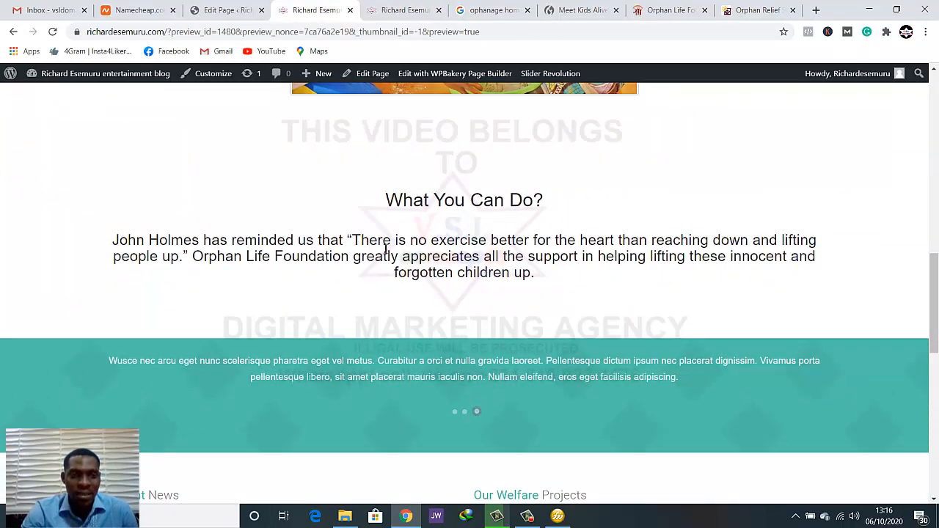
Back in the page editor, open the introduction text block under What You Can Do for editing
click(220, 9)
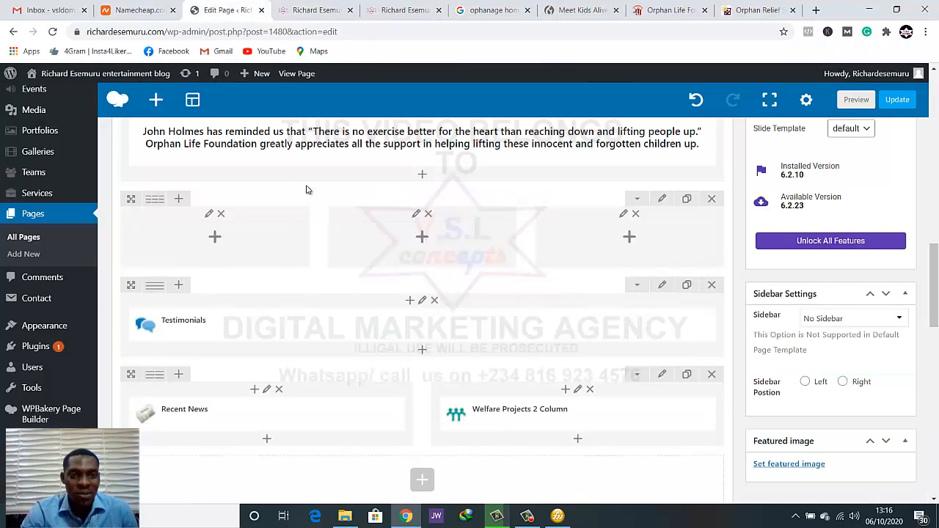
scroll(401, 218, up, 2)
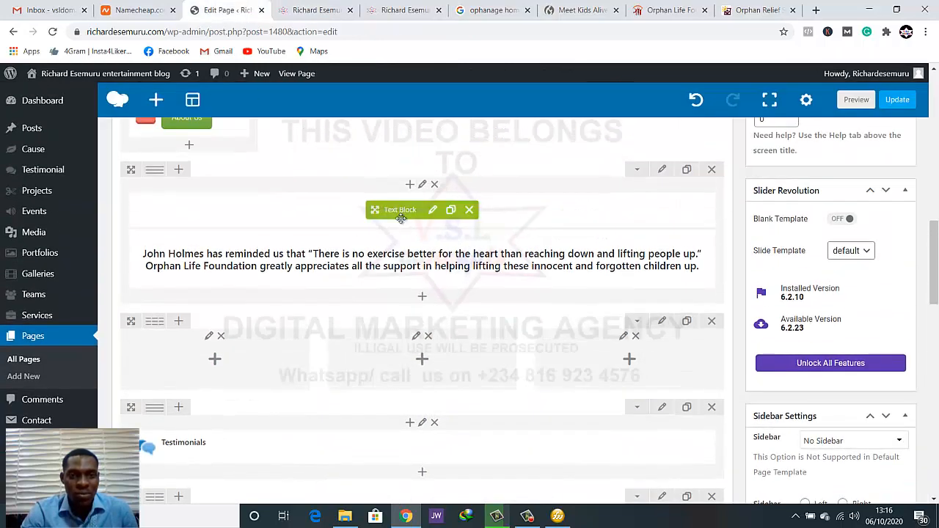
click(434, 261)
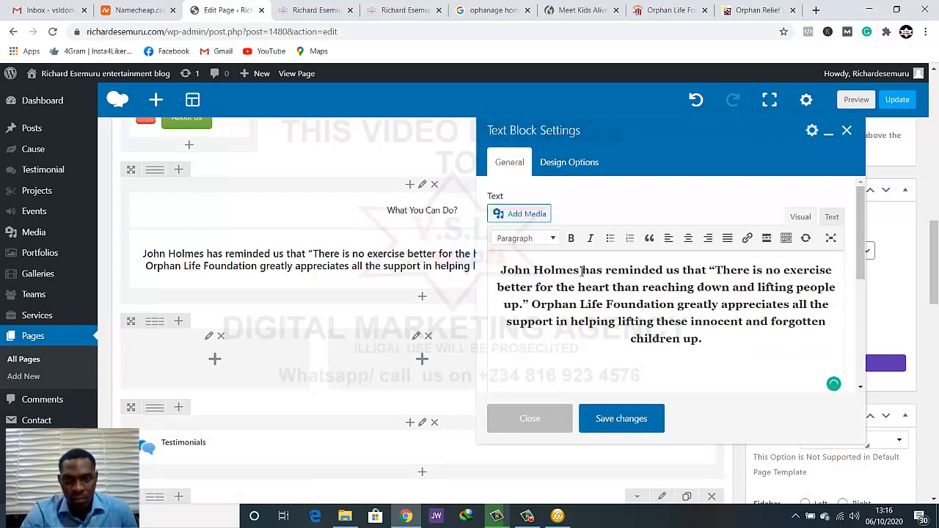
Try replacing the quoted person's name in the introduction with V.s.l Homes and "lifting" with "to lift", and undo these edits
drag(580, 271, 497, 269)
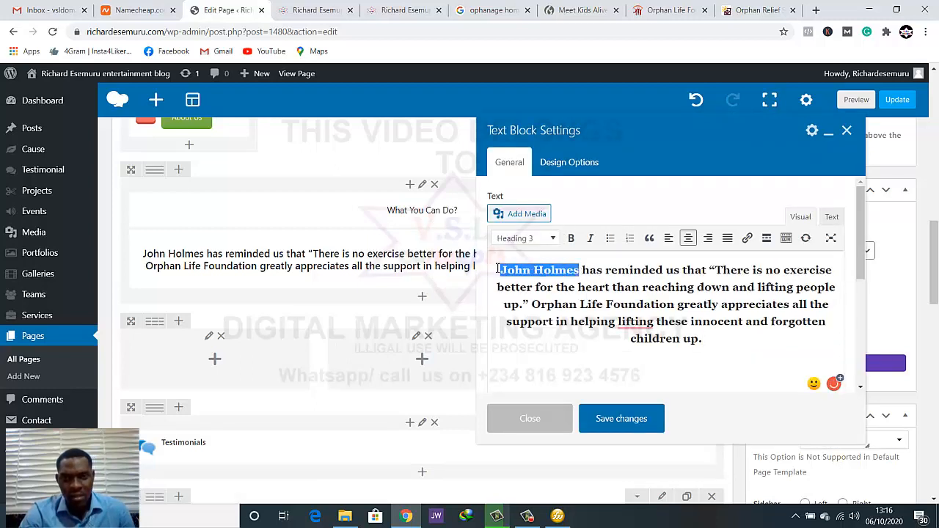
text(vsl)
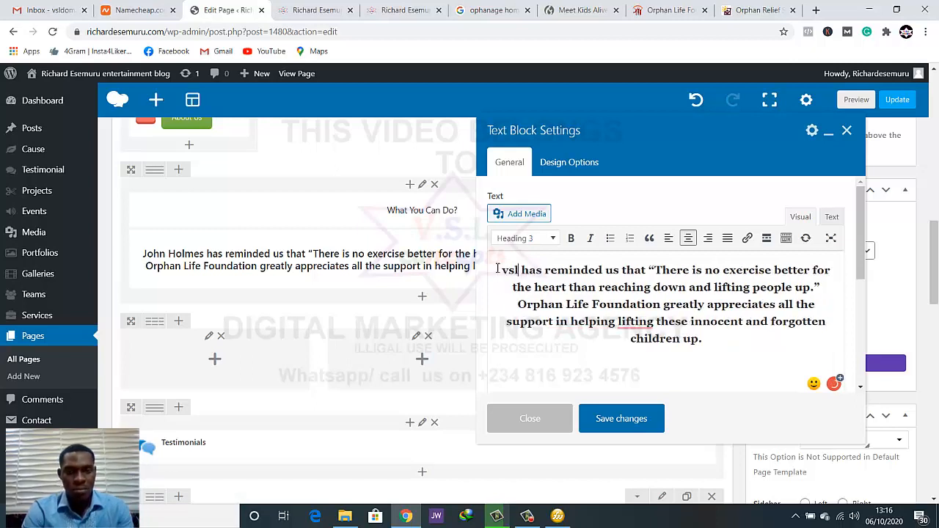
key(BackSpace)
key(BackSpace)
key(BackSpace)
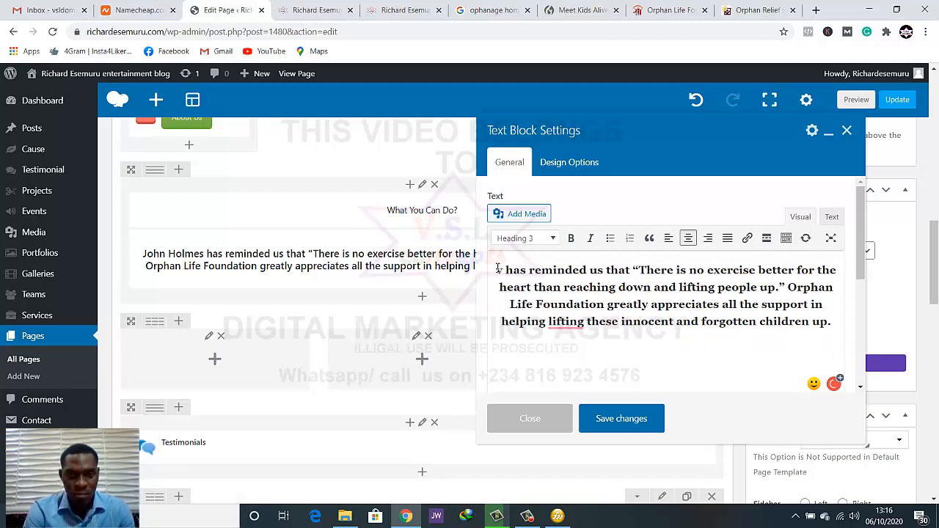
text(V.s.l)
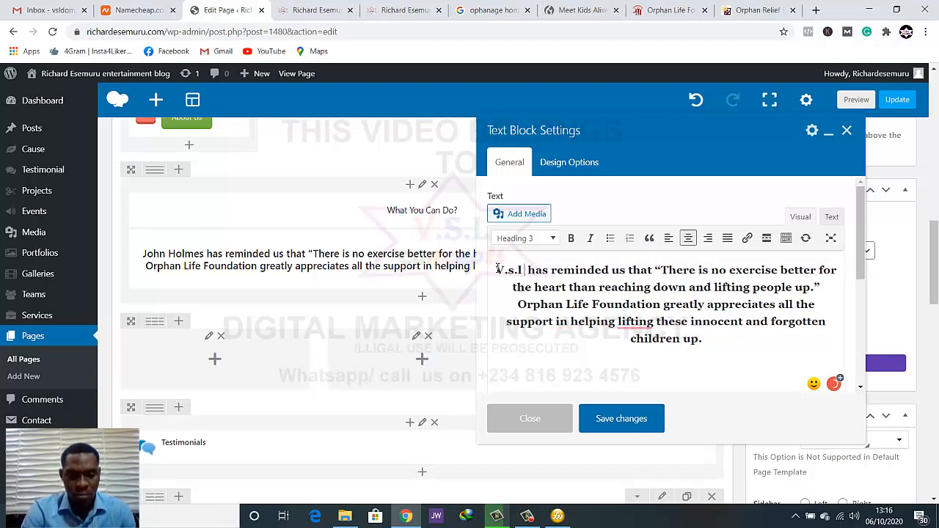
text( Homes)
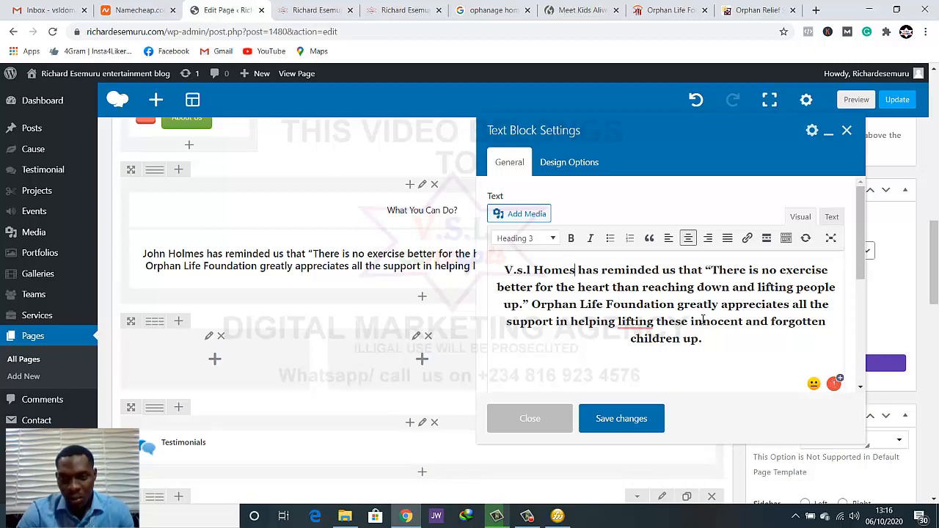
mouse_move(650, 324)
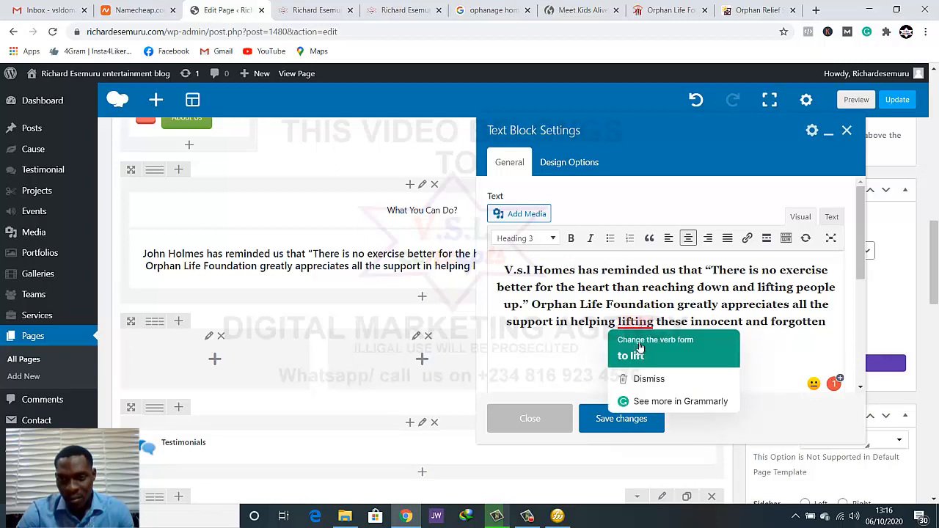
click(642, 356)
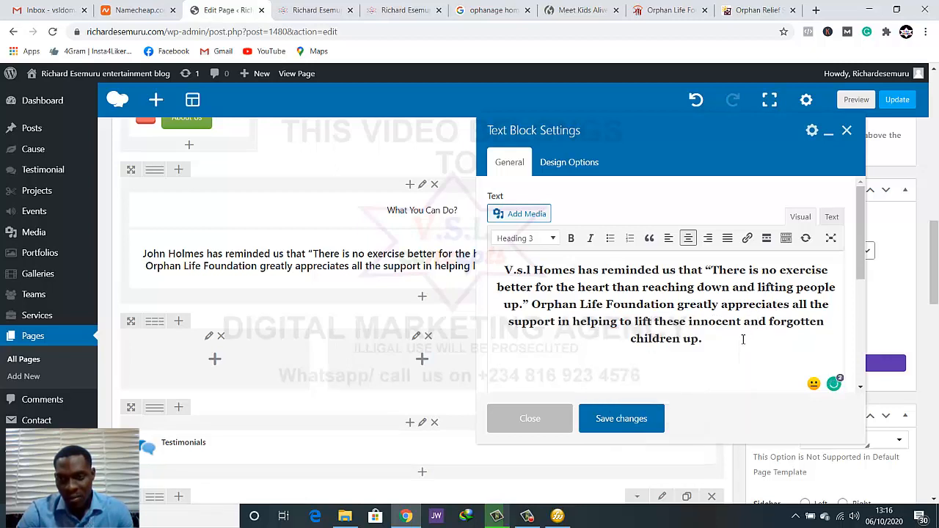
key(ctrl+z)
click(563, 275)
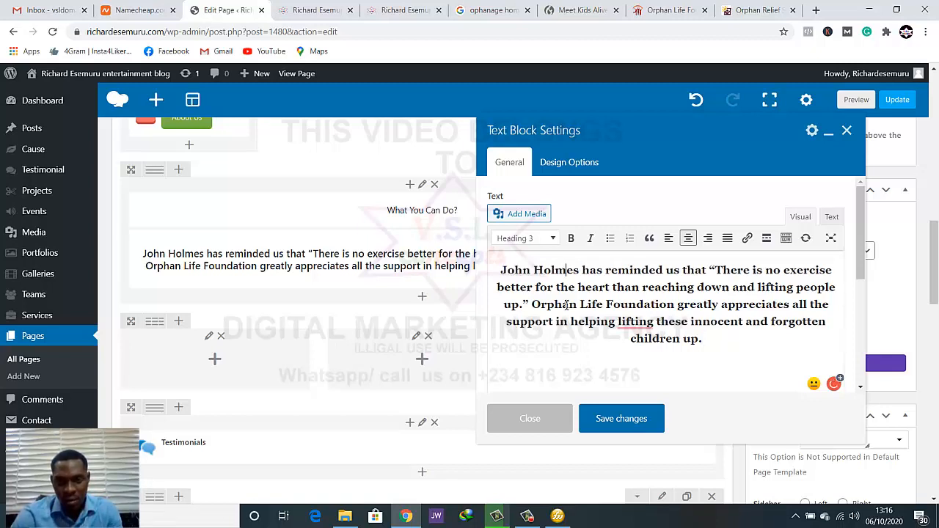
Replace "Orphan Life Foundation" with "V.S.L Concepts" in the introduction text block
drag(675, 306, 533, 302)
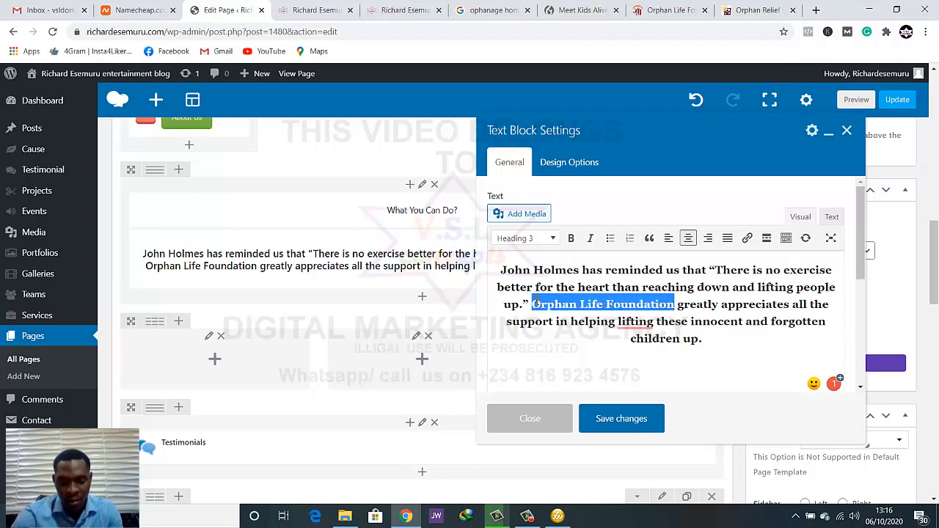
text(v.s.)
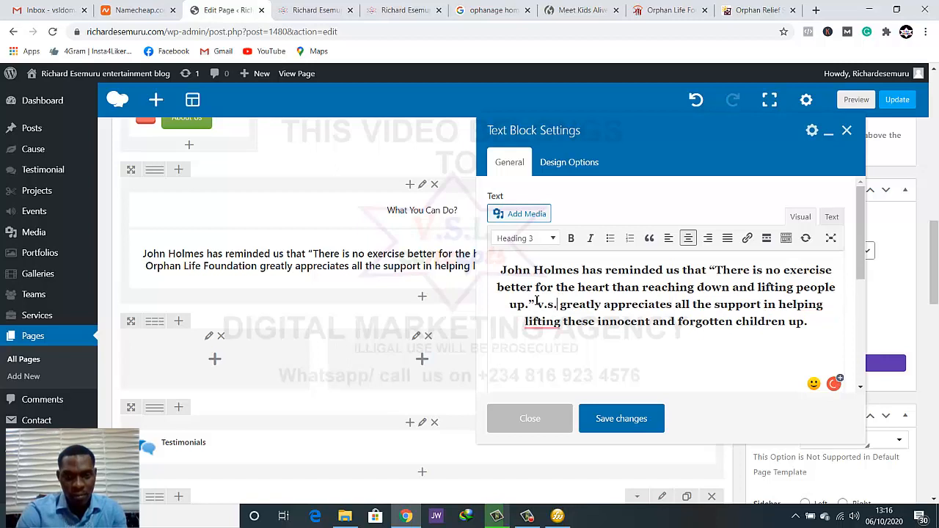
key(BackSpace)
key(BackSpace)
key(BackSpace)
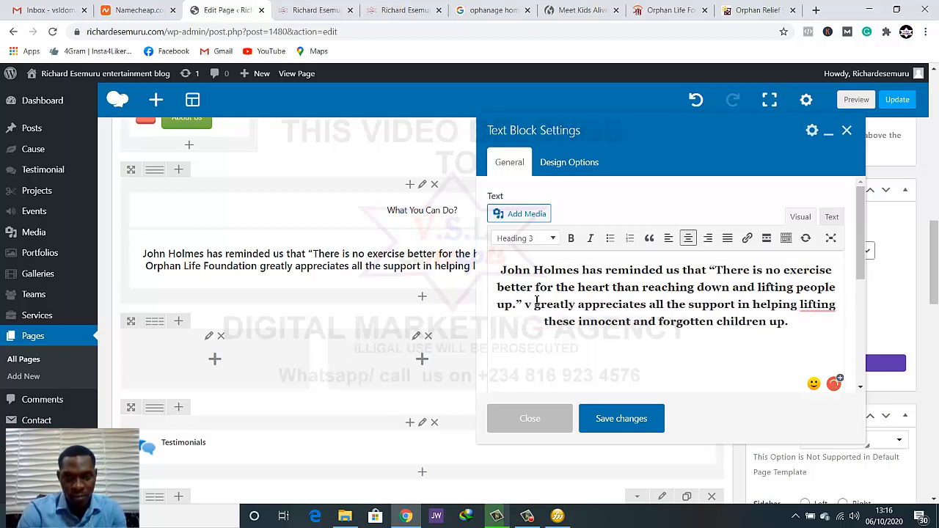
key(BackSpace)
text(V.S.)
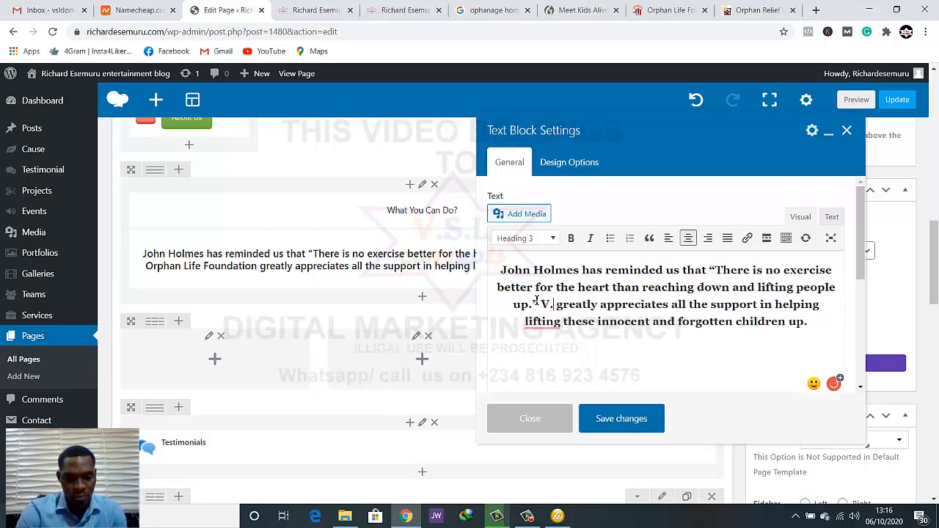
text(L)
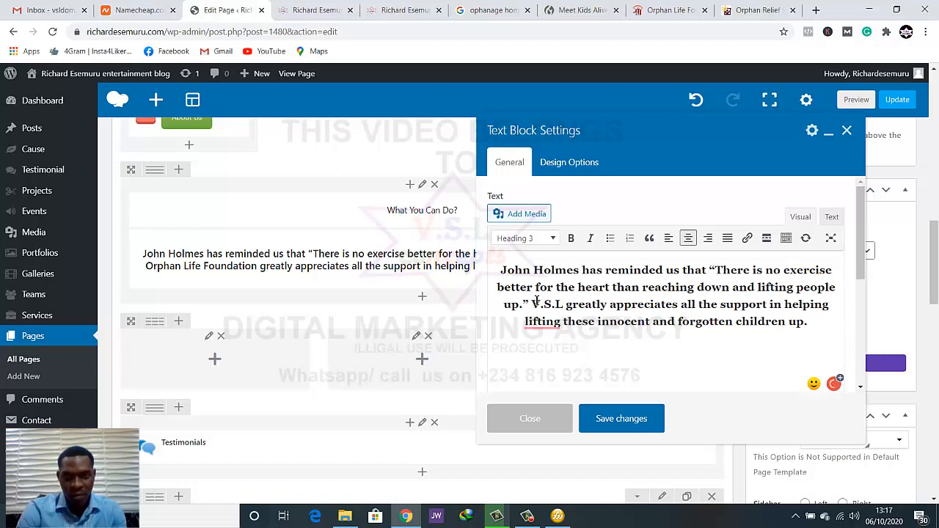
text(.)
text(Concepts)
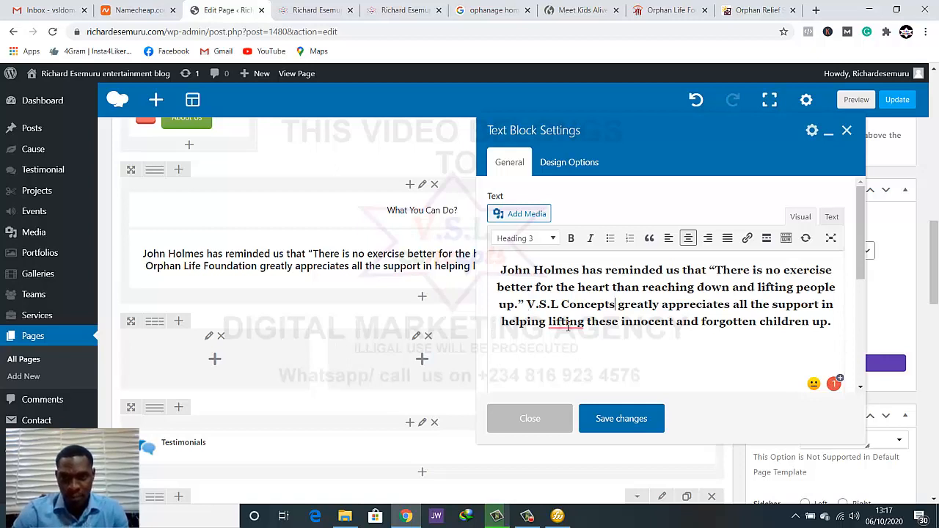
Change "lifting" before "these innocent" to "to lift", save the text block and update the page
mouse_move(567, 327)
click(601, 356)
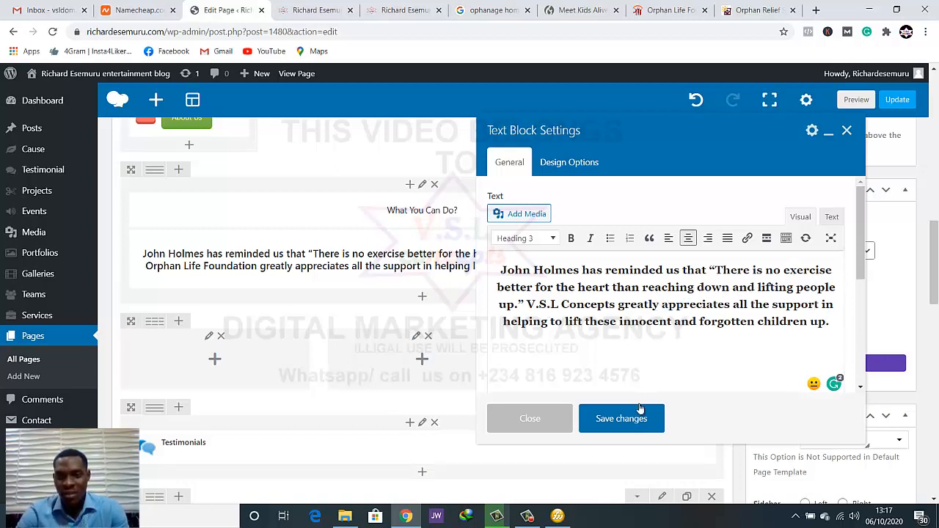
click(637, 415)
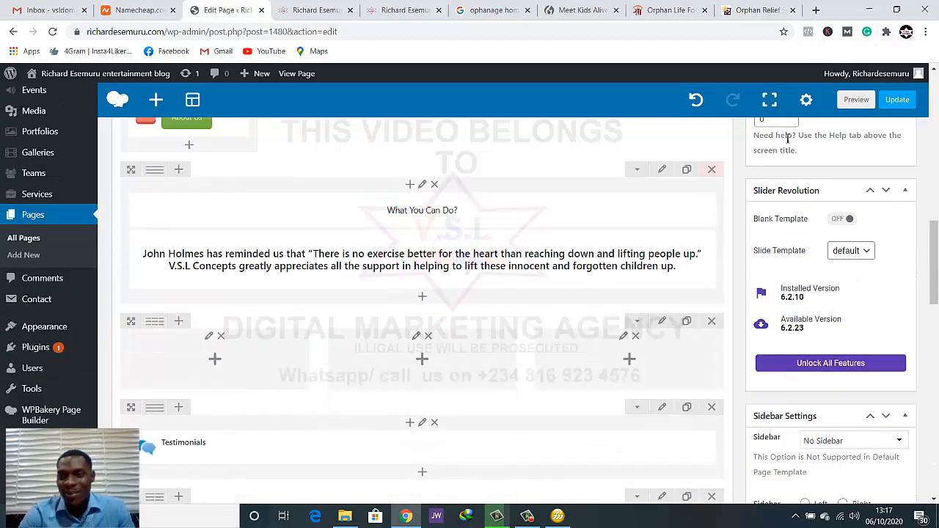
click(898, 99)
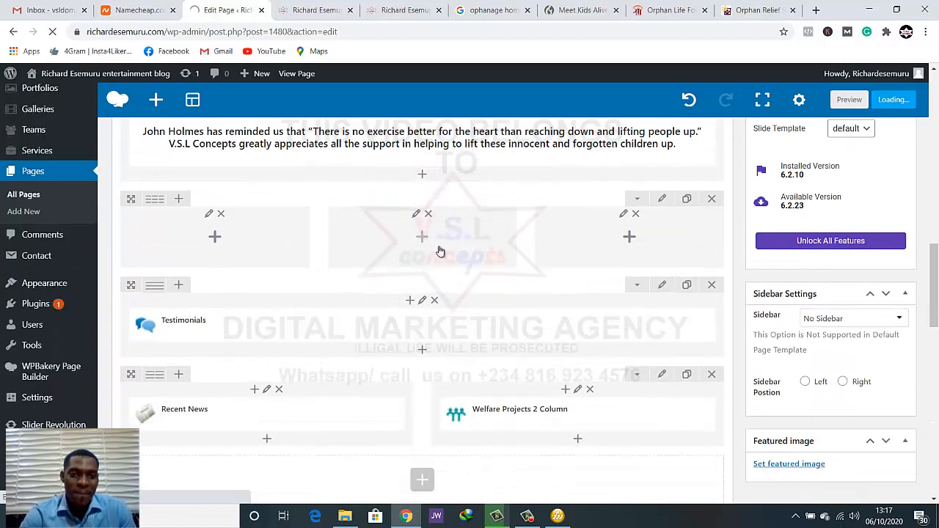
Examine the icons, headings and text of the three cards on the Orphan Life Foundation site as a model for the columns
click(339, 5)
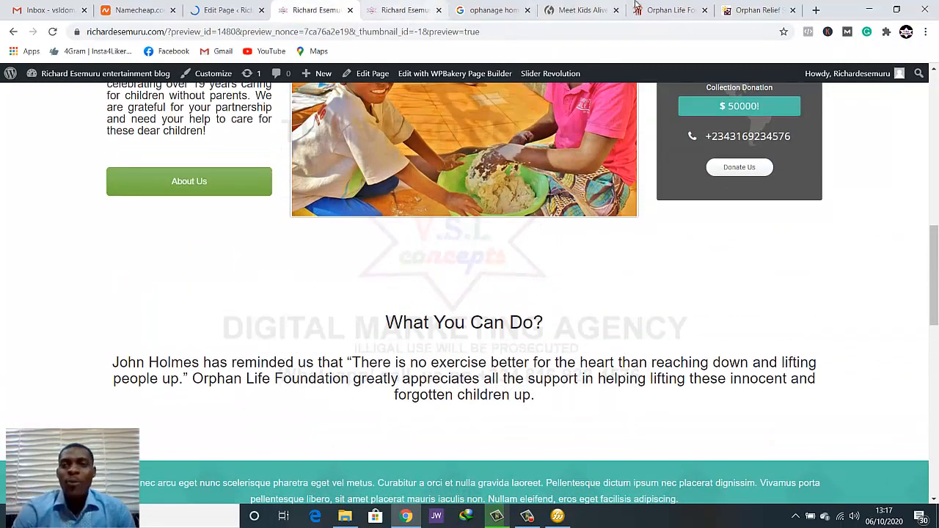
click(637, 7)
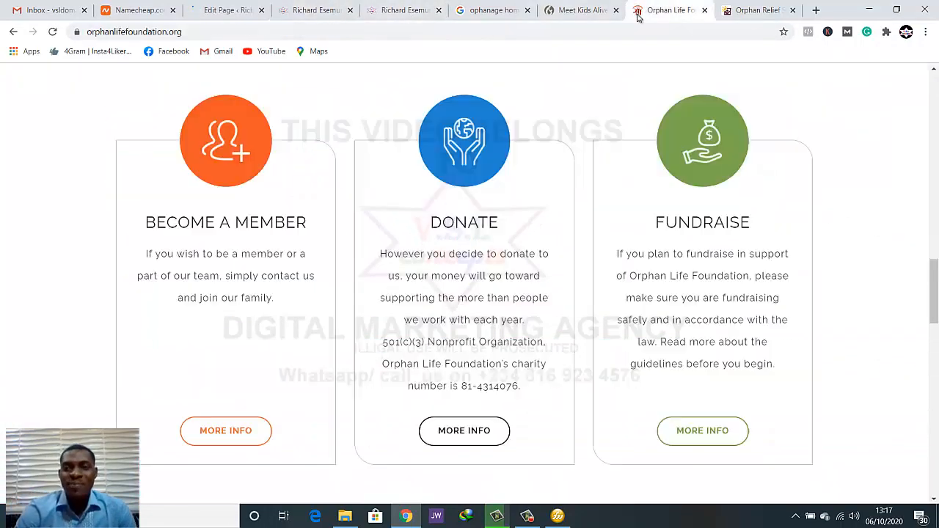
scroll(469, 214, down, 2)
scroll(470, 214, up, 1)
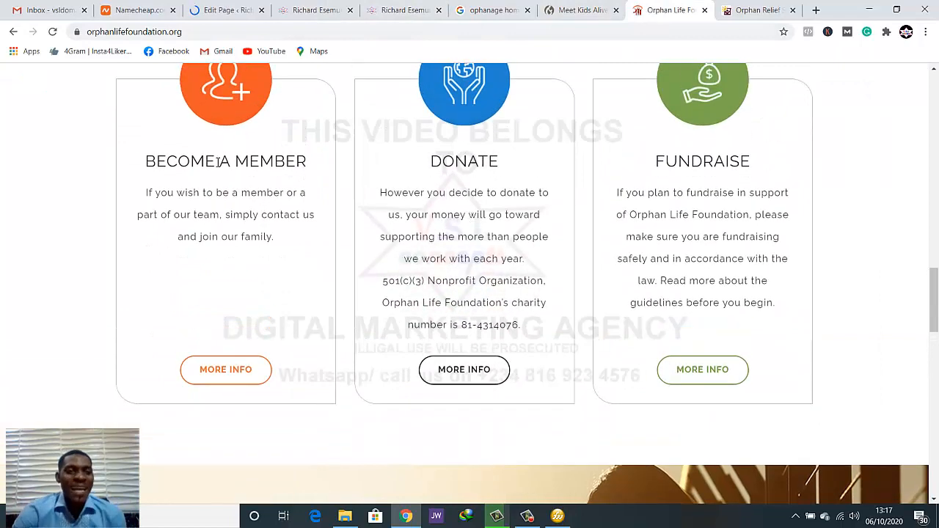
scroll(213, 160, up, 1)
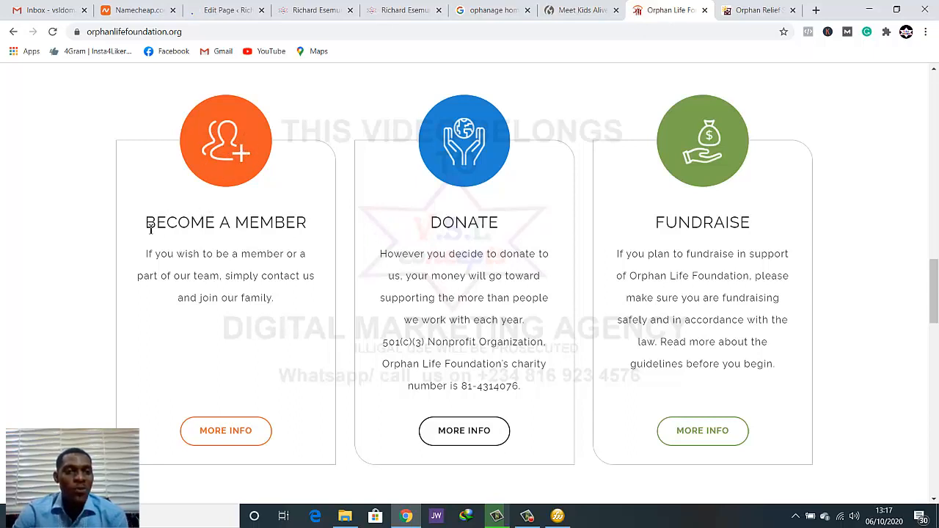
drag(143, 229, 293, 254)
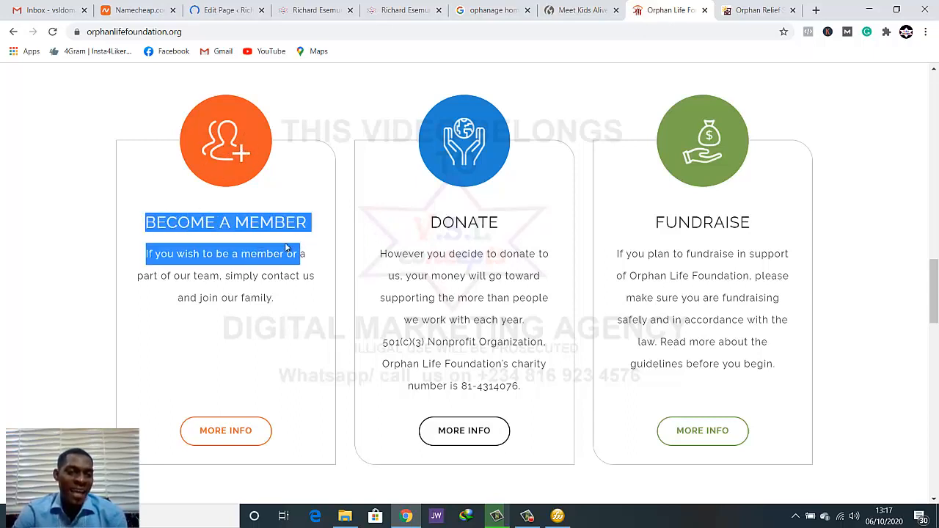
click(259, 274)
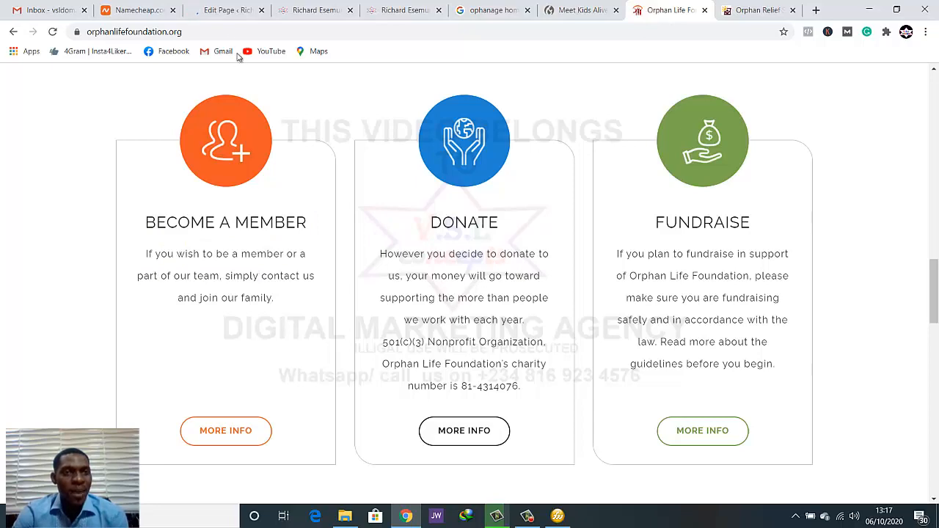
Back in the page editor, add an Icon element to the first column of the empty three-column row above Testimonials
click(221, 13)
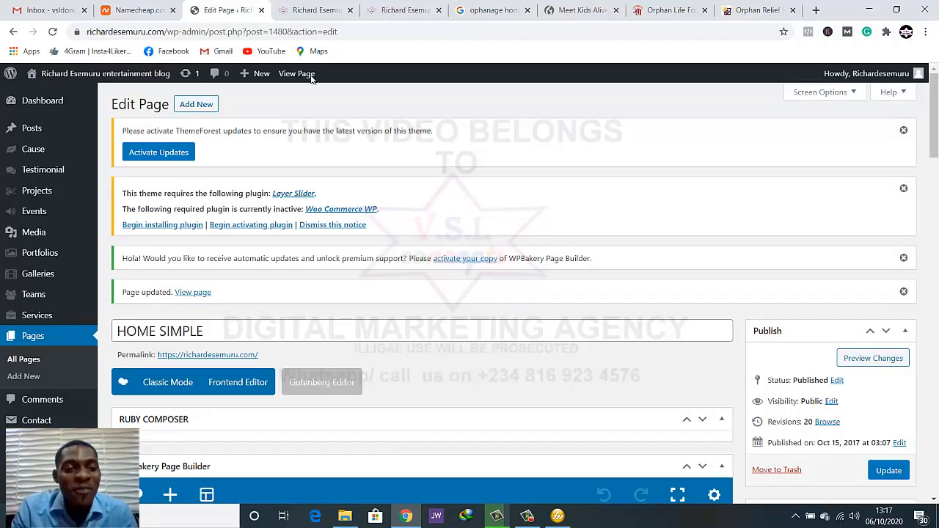
scroll(349, 132, down, 10)
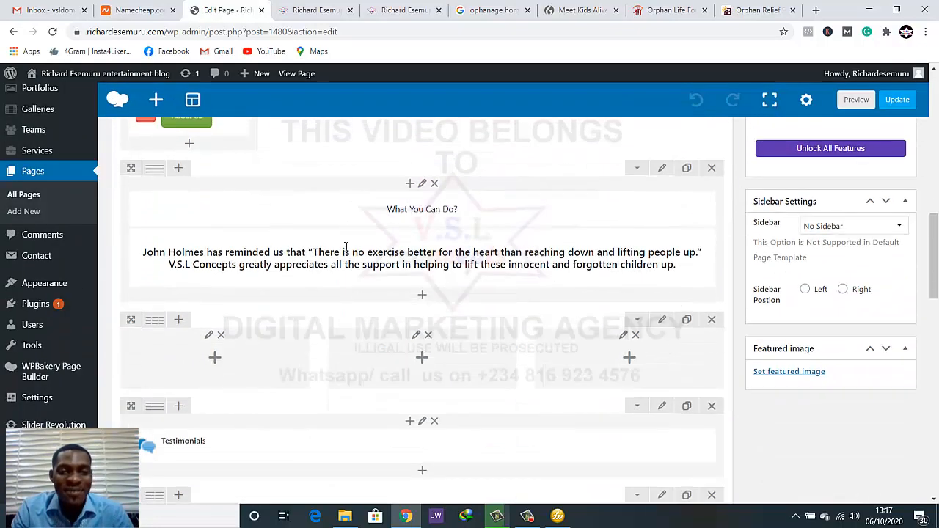
scroll(345, 247, down, 3)
scroll(316, 247, up, 1)
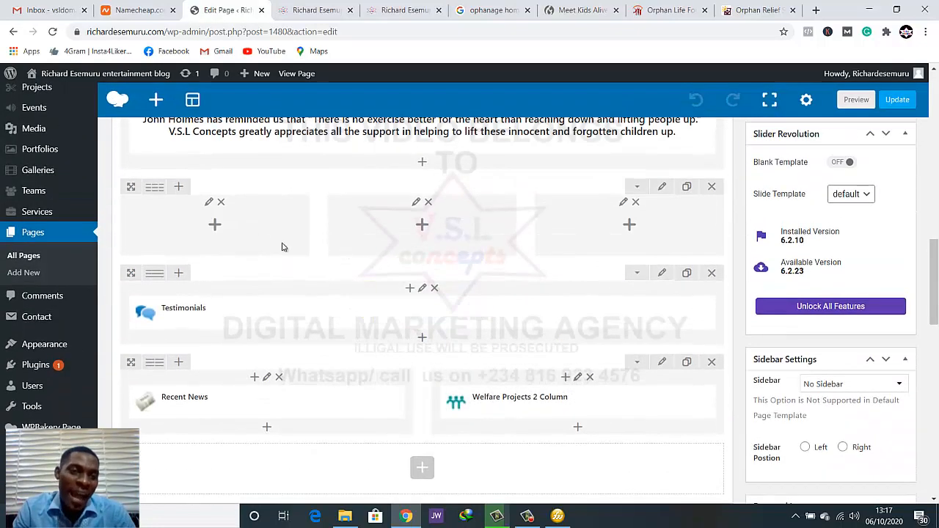
click(212, 224)
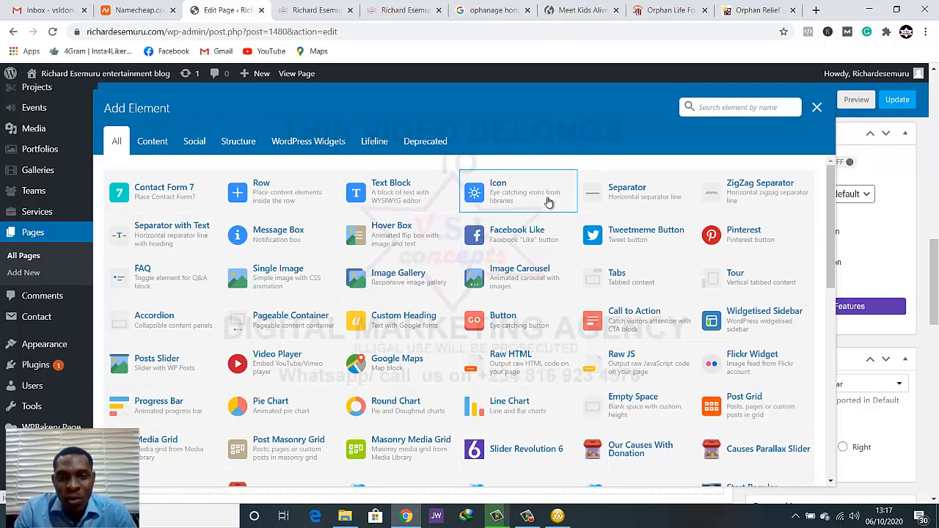
click(501, 194)
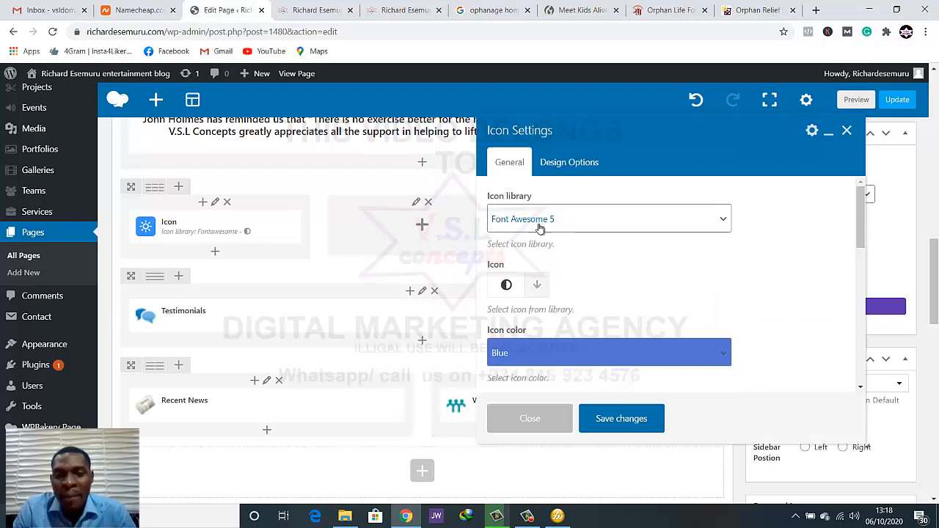
Search the Font Awesome 5 icons for "people" and choose the Users group icon
scroll(553, 296, down, 1)
scroll(554, 296, down, 2)
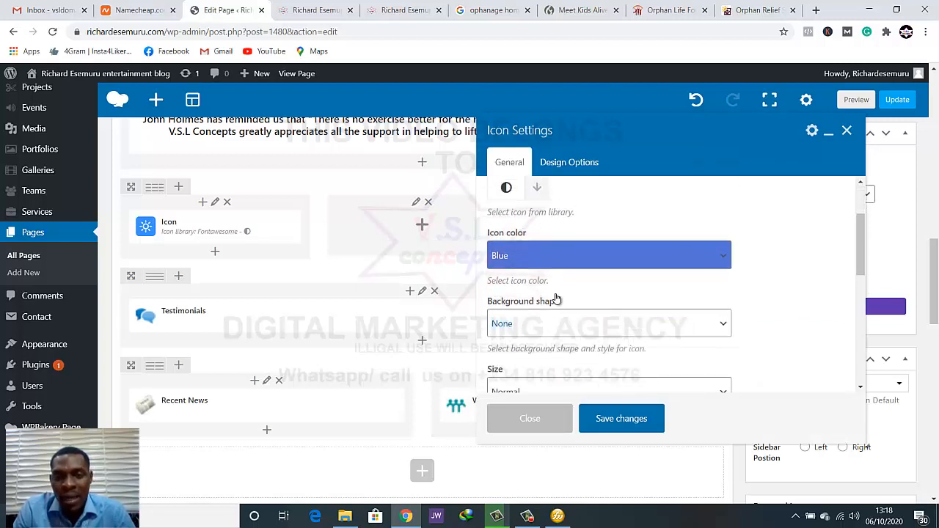
scroll(556, 293, up, 3)
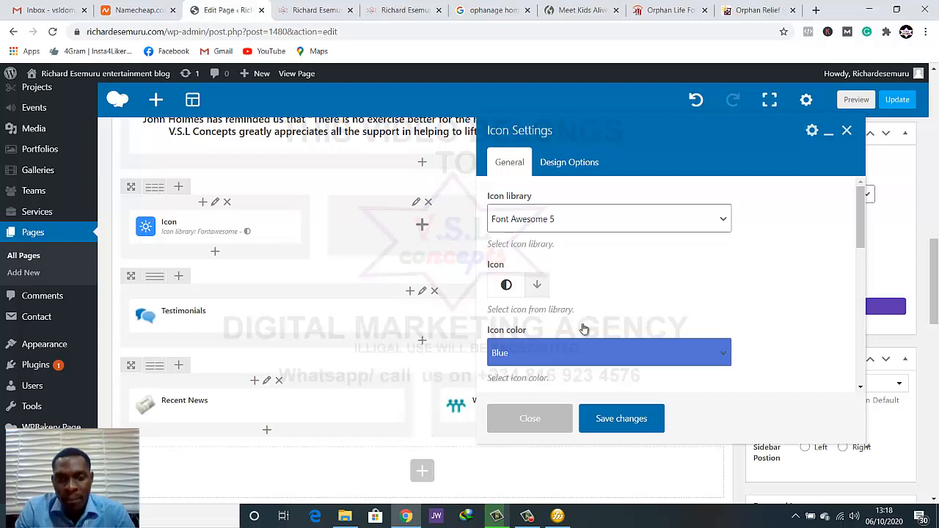
scroll(581, 323, down, 3)
scroll(583, 328, up, 4)
scroll(584, 328, up, 4)
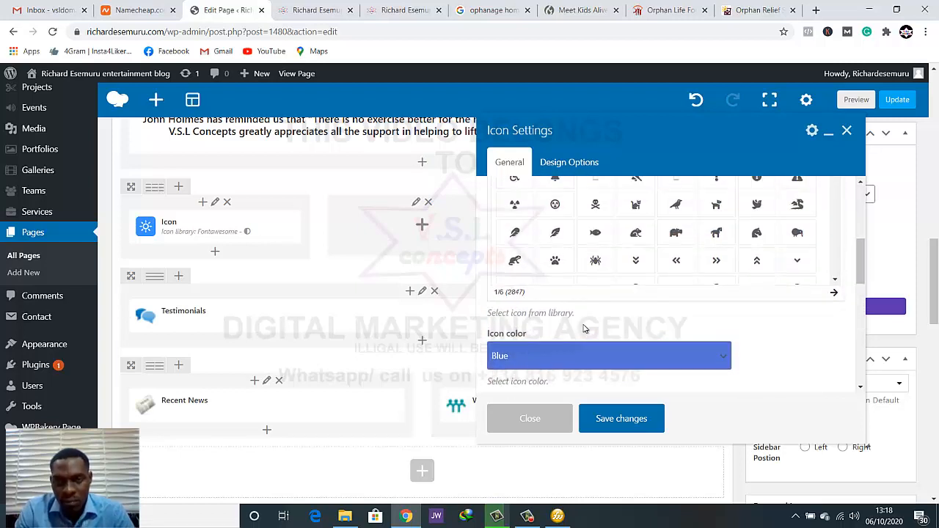
scroll(558, 309, down, 1)
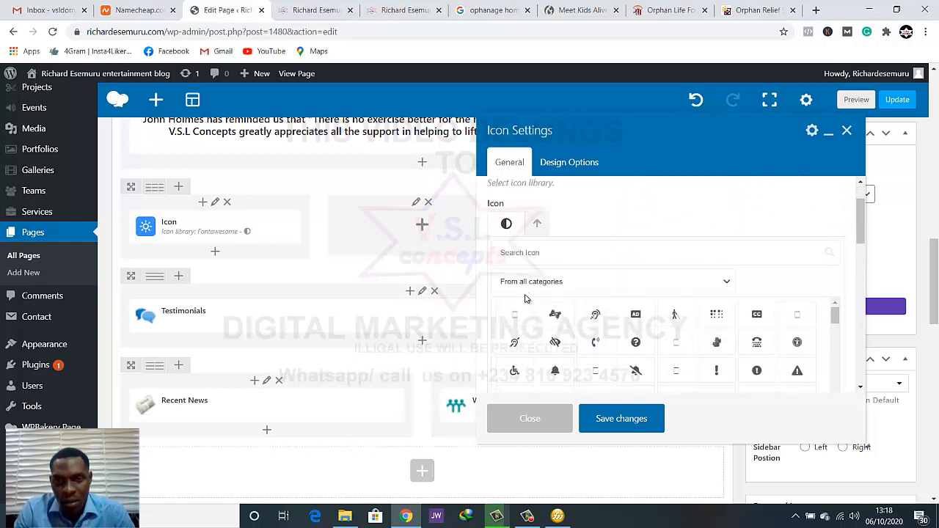
scroll(524, 294, up, 1)
scroll(542, 309, down, 2)
click(549, 201)
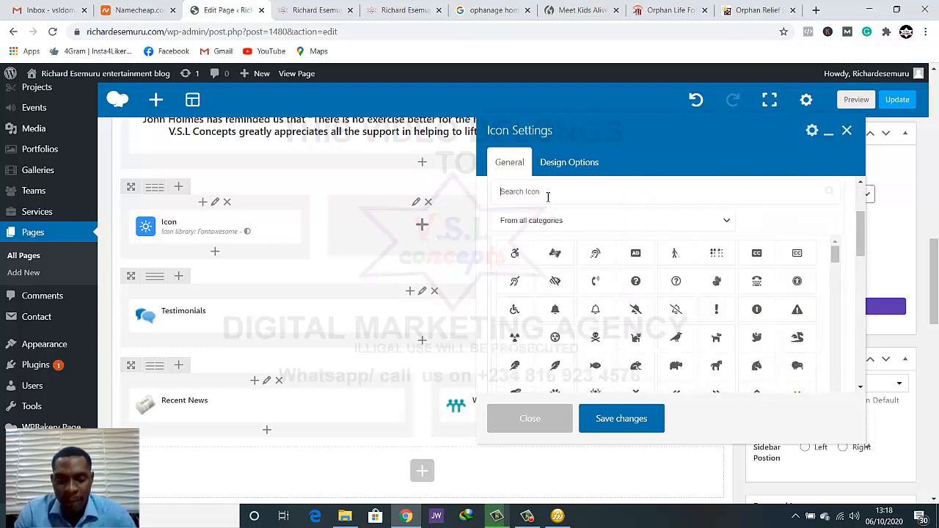
text(p)
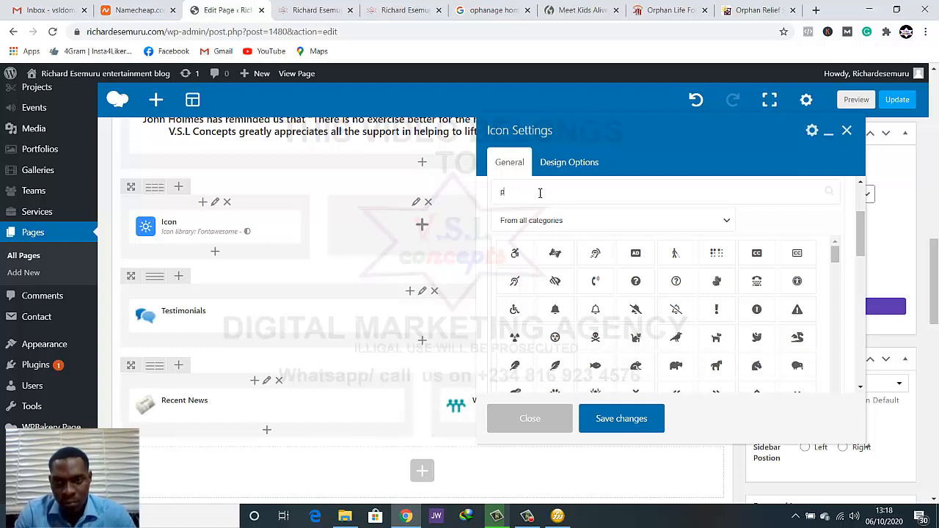
text(eople)
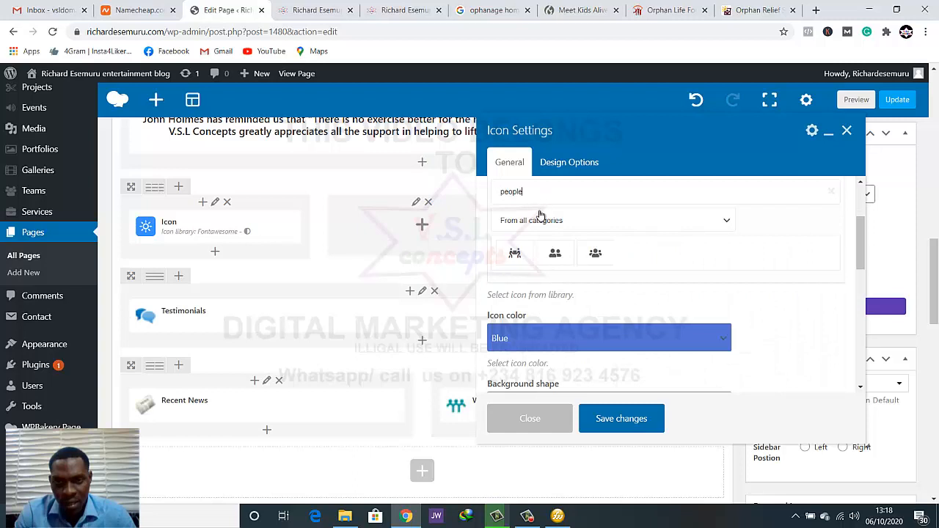
click(593, 254)
Set the icon color to Green and save the icon settings
scroll(588, 261, down, 2)
scroll(556, 273, down, 1)
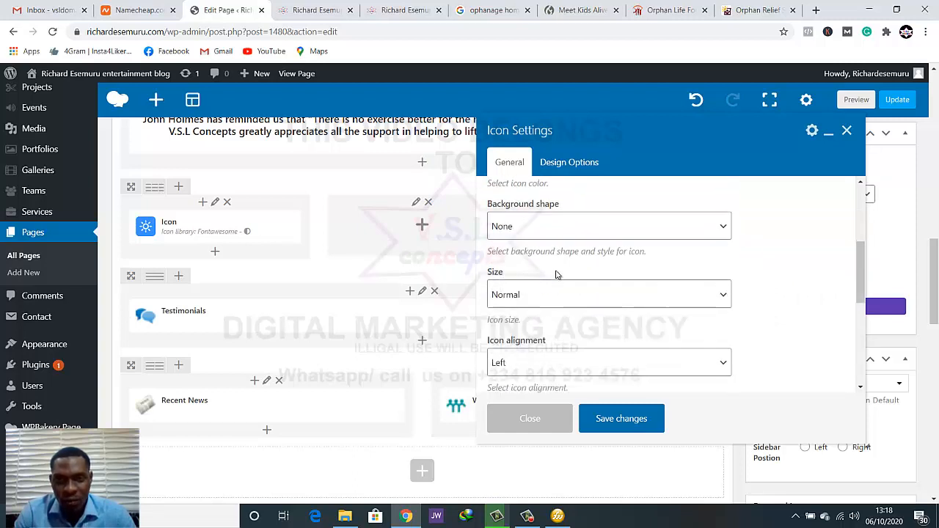
scroll(558, 267, up, 1)
click(557, 229)
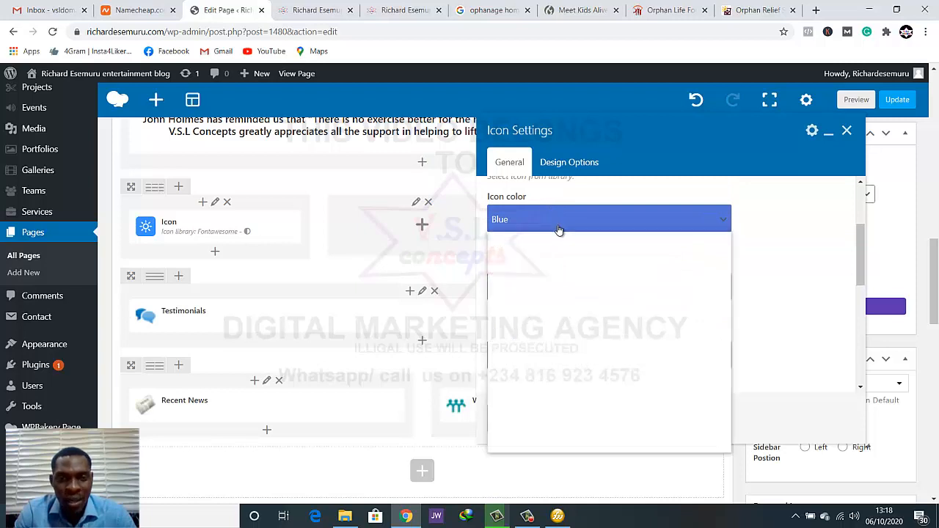
click(549, 386)
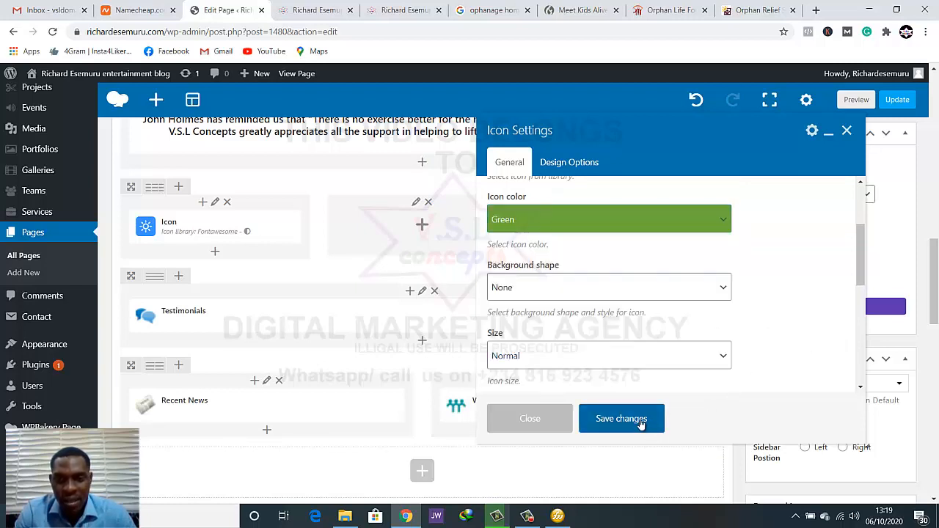
click(589, 409)
Preview the page and check the icon below the What You Can Do introduction
click(871, 98)
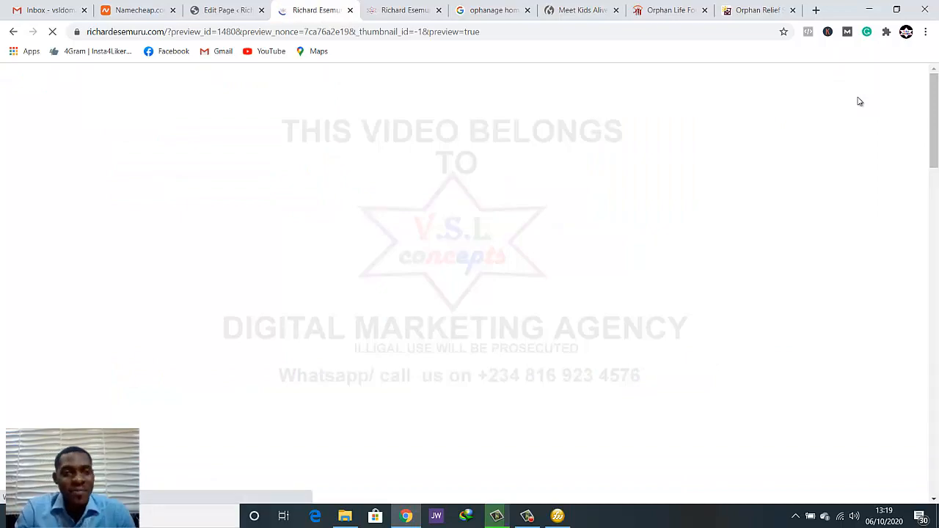
scroll(852, 341, down, 8)
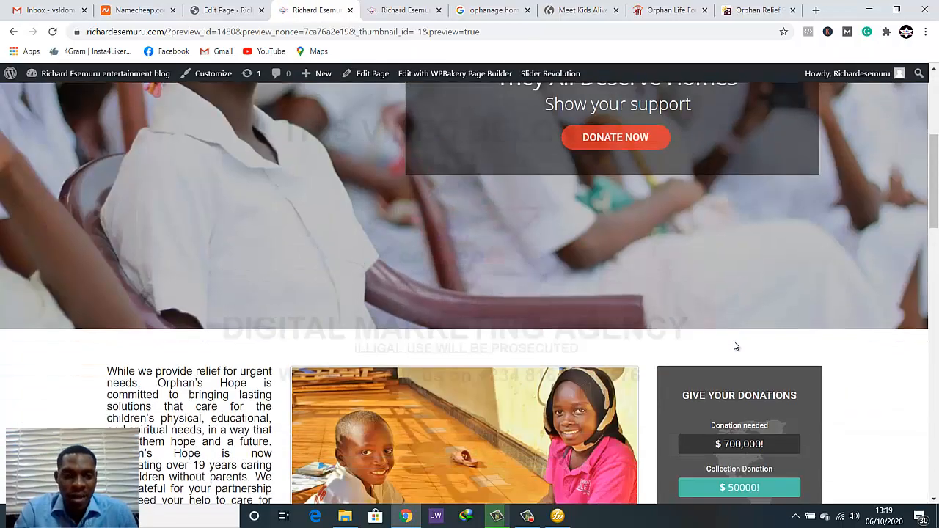
scroll(730, 352, down, 4)
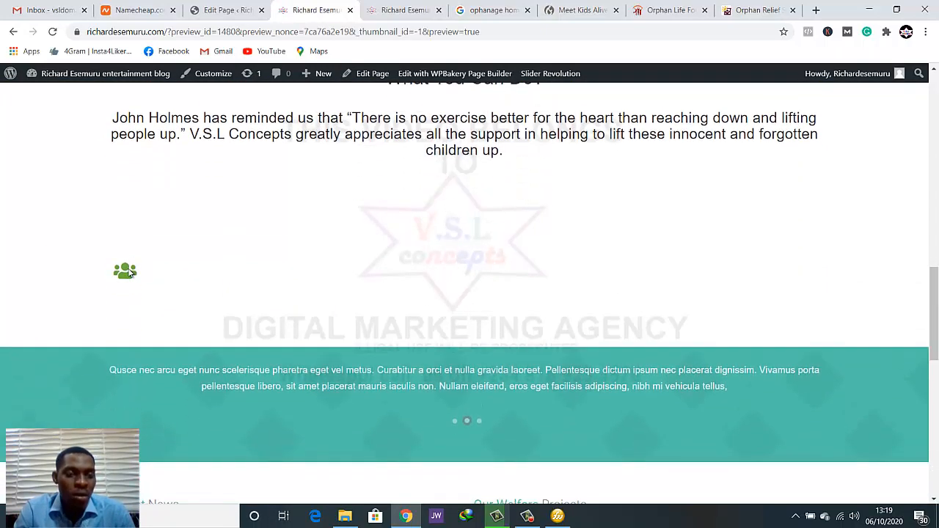
Back in the page editor, open the settings of the people icon and set its size to Extra Large
click(128, 7)
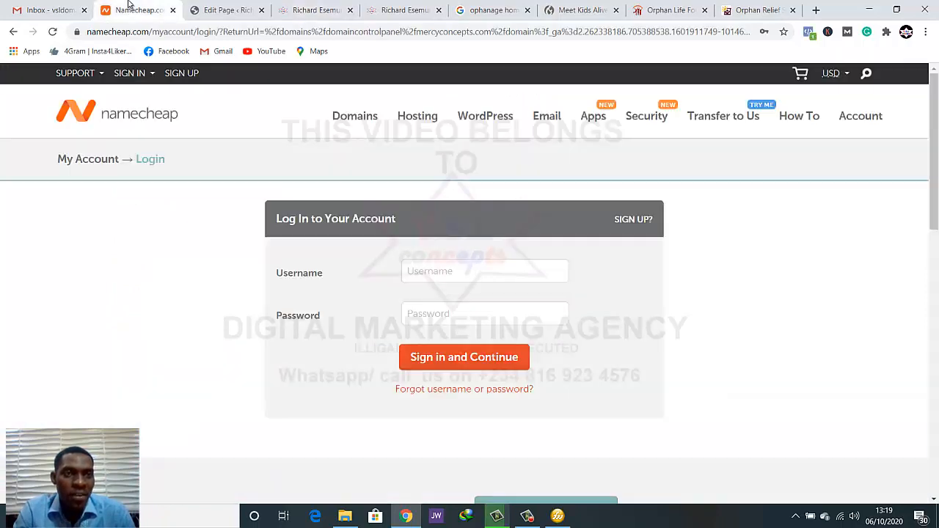
click(217, 8)
scroll(240, 229, down, 1)
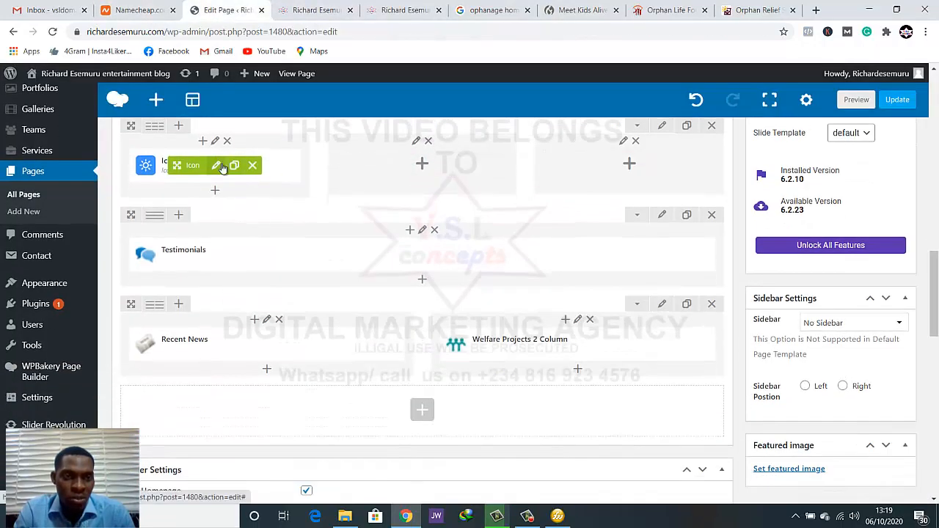
click(216, 165)
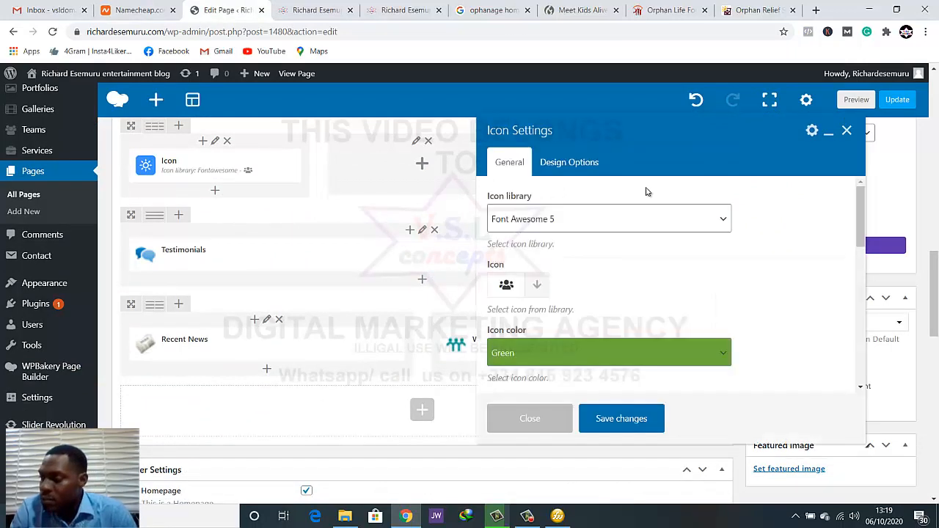
scroll(593, 257, down, 3)
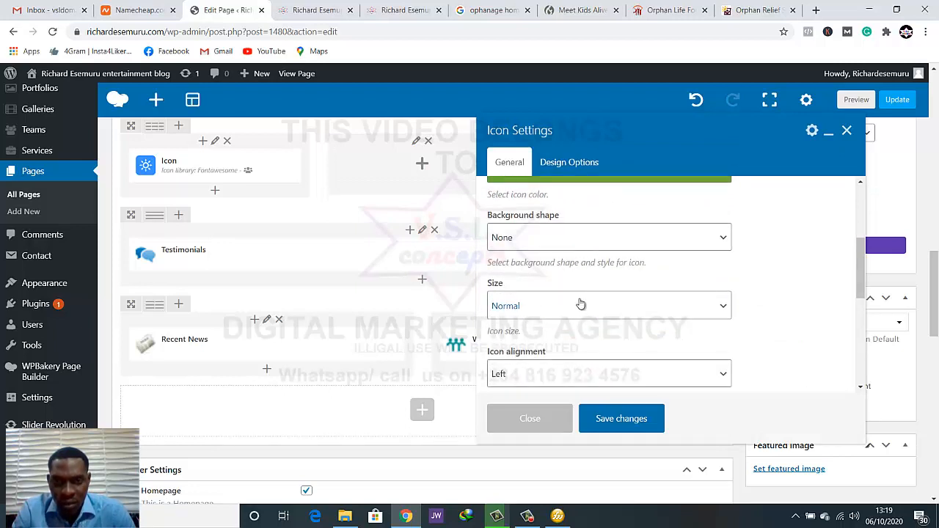
click(580, 305)
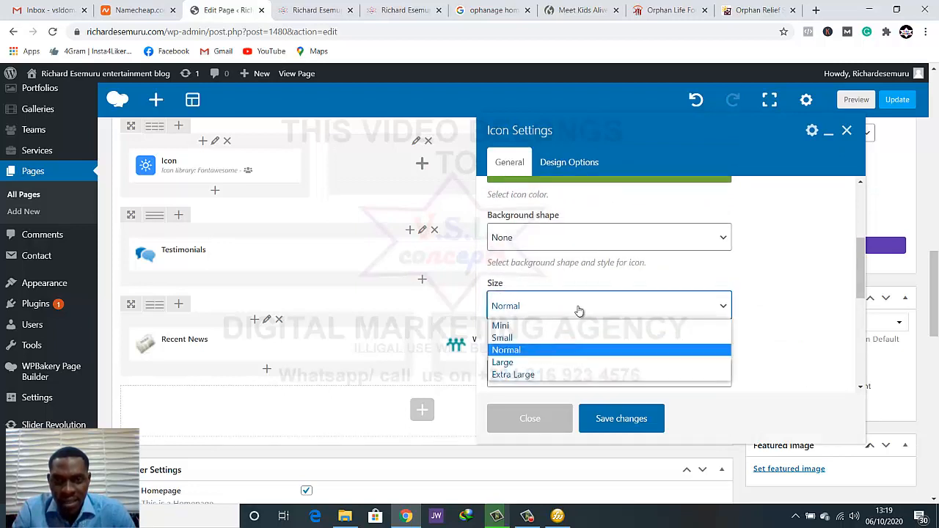
click(562, 375)
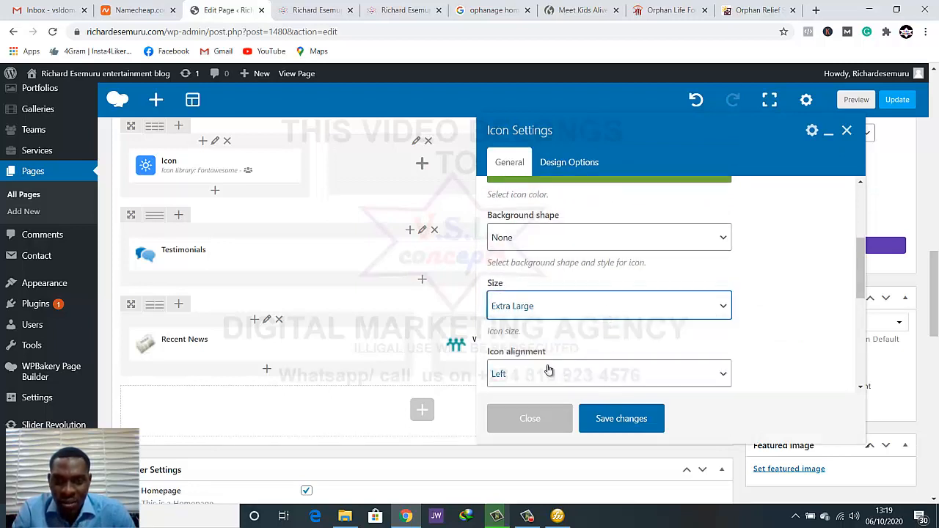
Set the icon alignment to Center and save the icon settings
click(551, 372)
scroll(551, 360, down, 1)
click(549, 320)
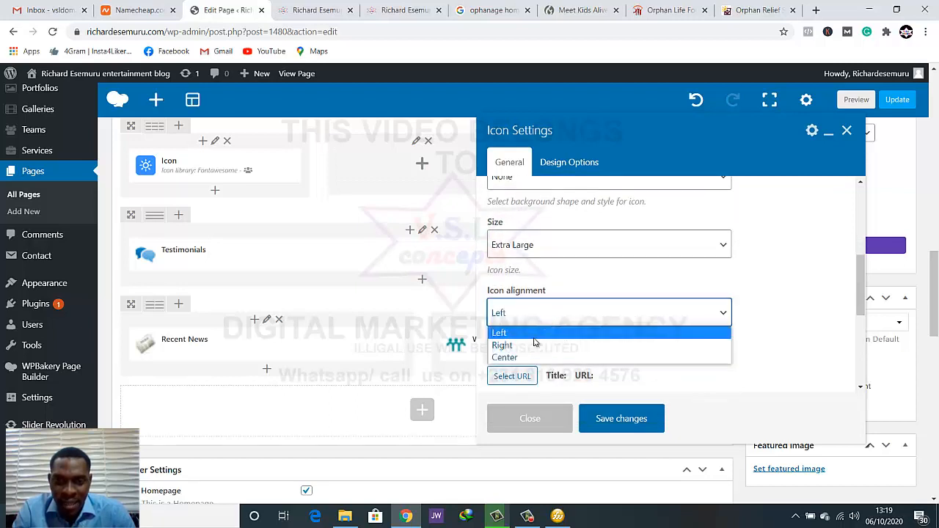
click(533, 358)
scroll(601, 346, down, 1)
scroll(600, 346, down, 3)
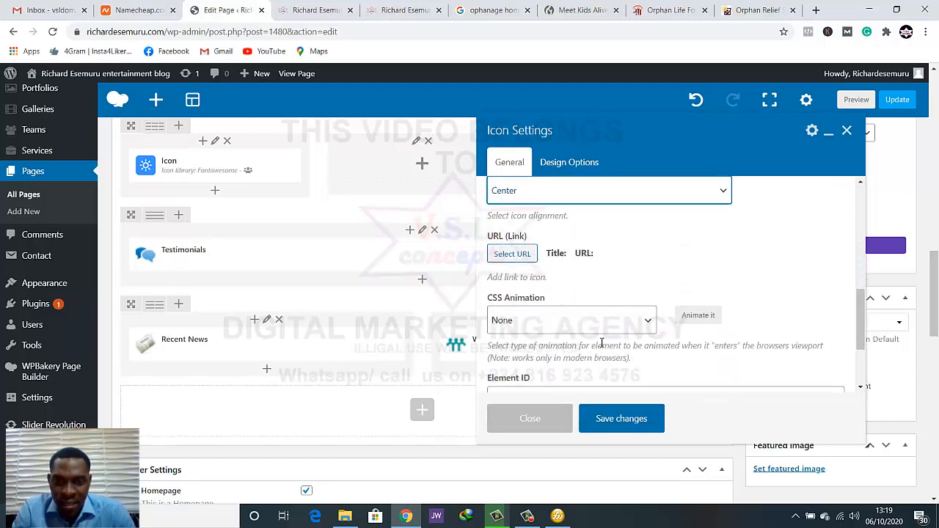
scroll(603, 344, down, 2)
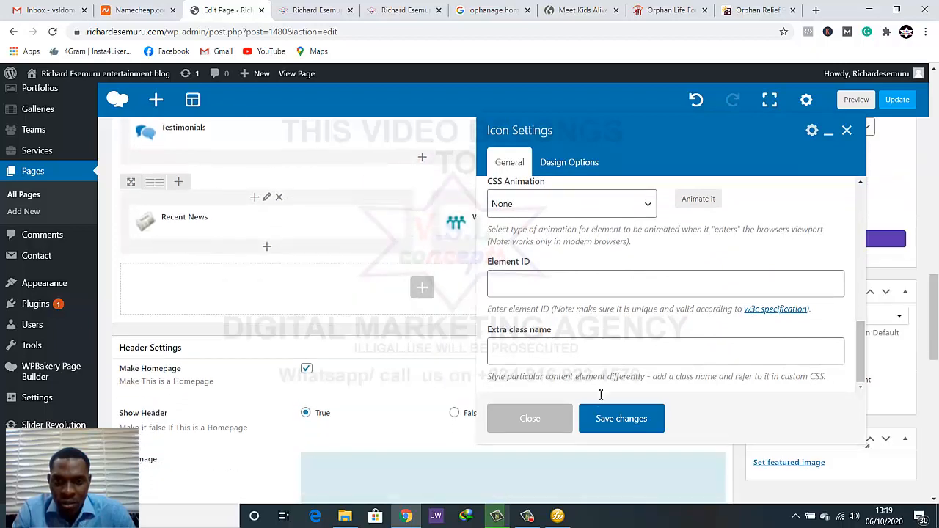
click(602, 421)
Preview the page and check the icon's size and alignment below the What You Can Do introduction
click(857, 101)
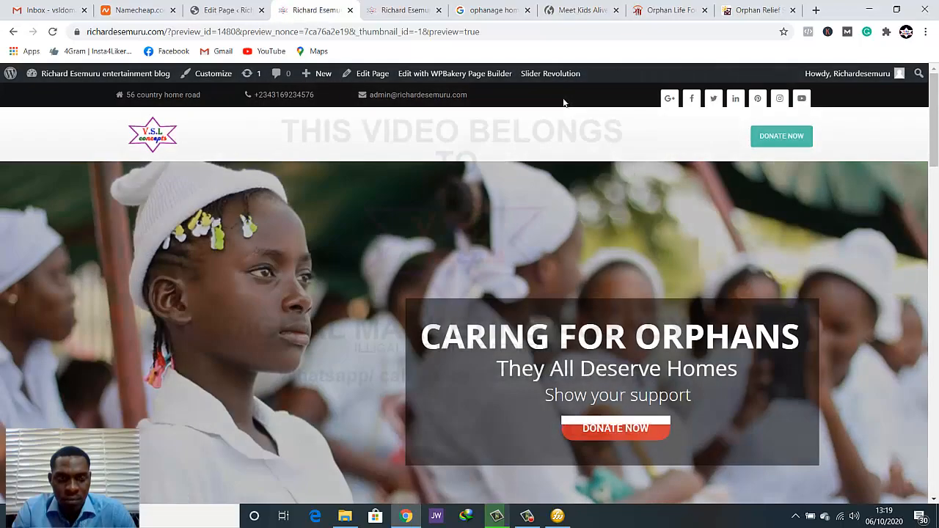
scroll(577, 232, down, 3)
scroll(577, 232, down, 10)
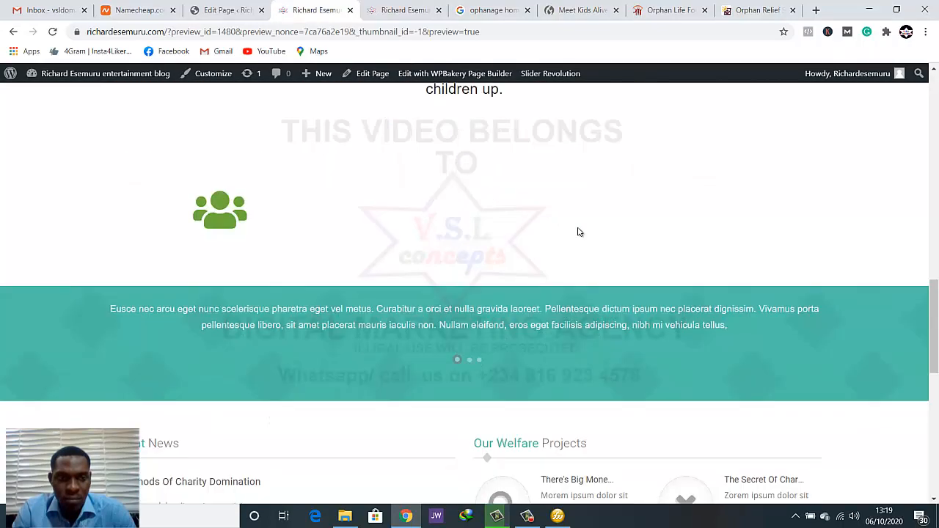
scroll(577, 232, up, 1)
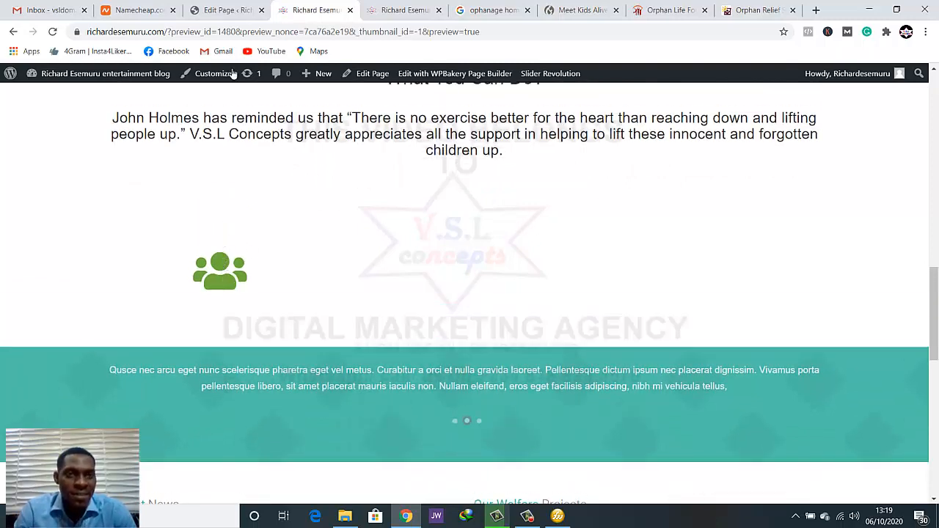
Copy the "BECOME A MEMBER" heading from the Orphan Life Foundation site and return to the page editor
click(661, 10)
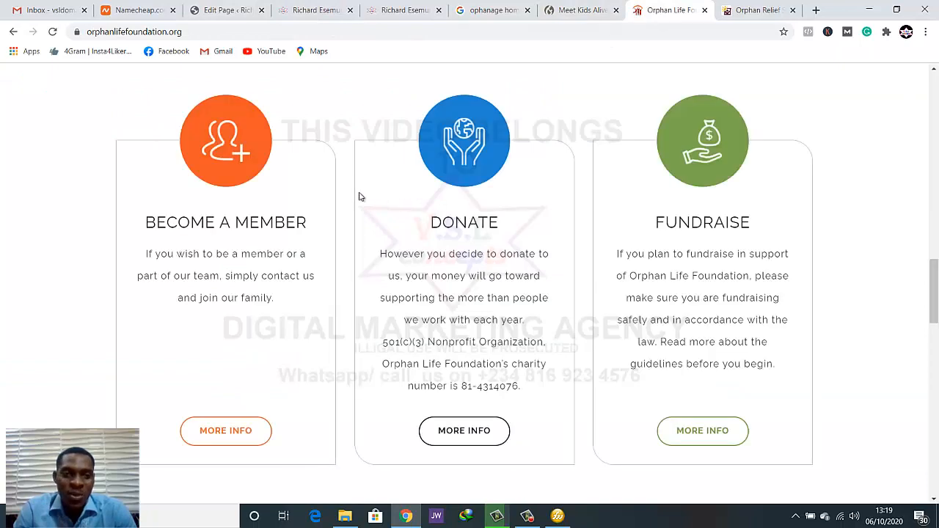
drag(148, 221, 307, 224)
key(ctrl+c)
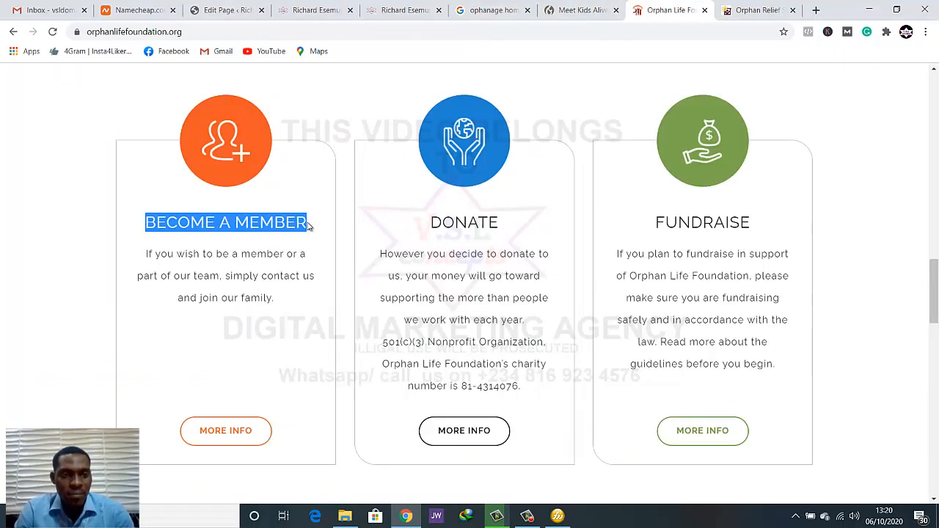
click(249, 11)
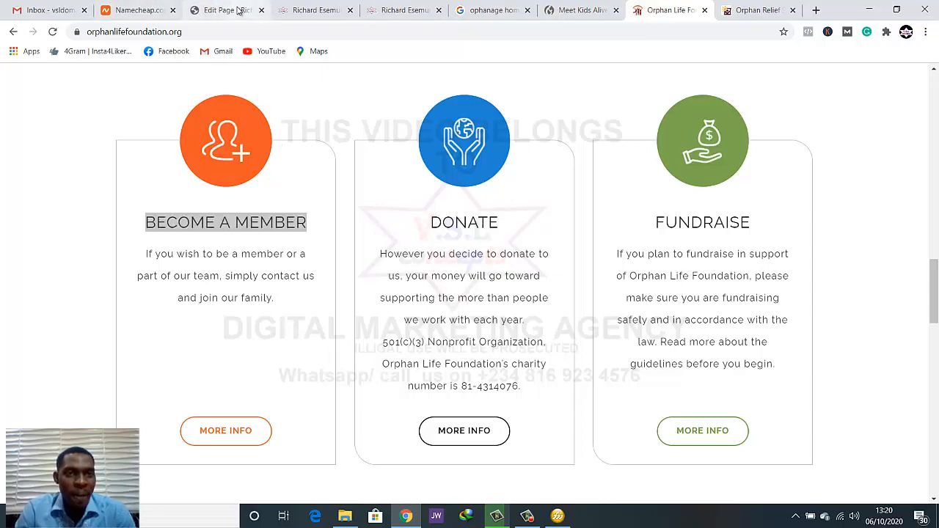
Add a Text Block element below the icon in the first column of the three-column row
scroll(386, 277, down, 2)
scroll(387, 274, up, 2)
scroll(386, 277, down, 4)
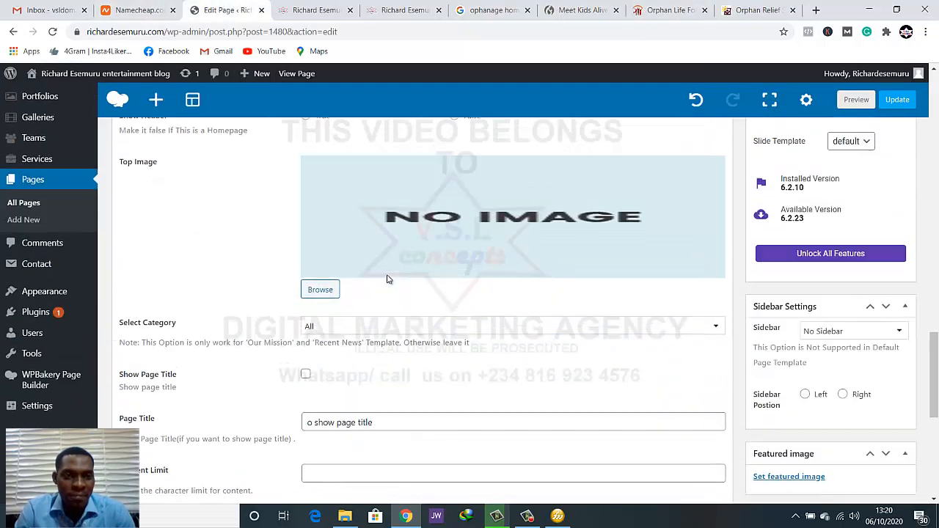
scroll(386, 277, up, 6)
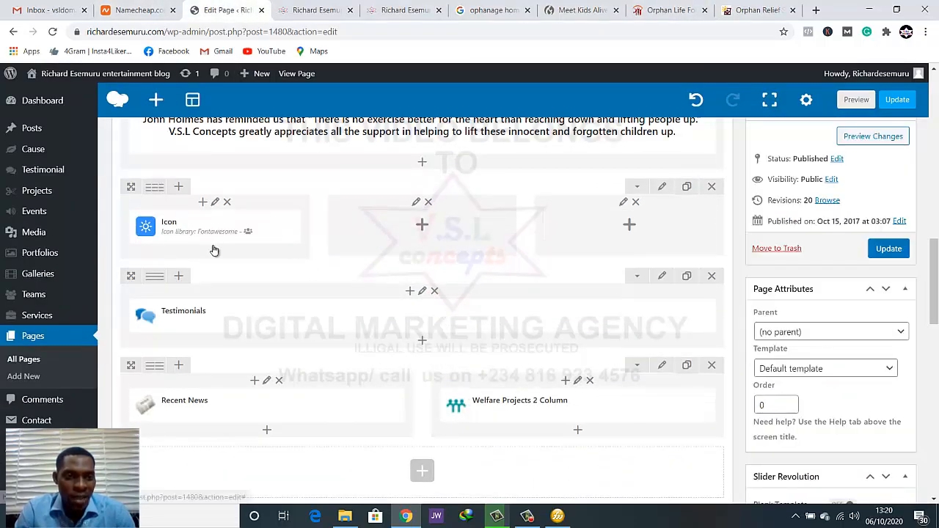
click(213, 253)
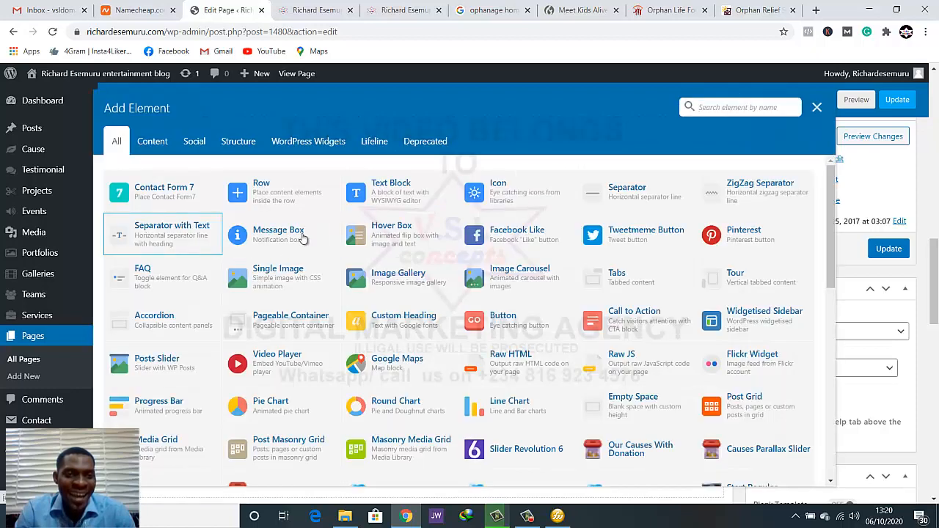
click(410, 195)
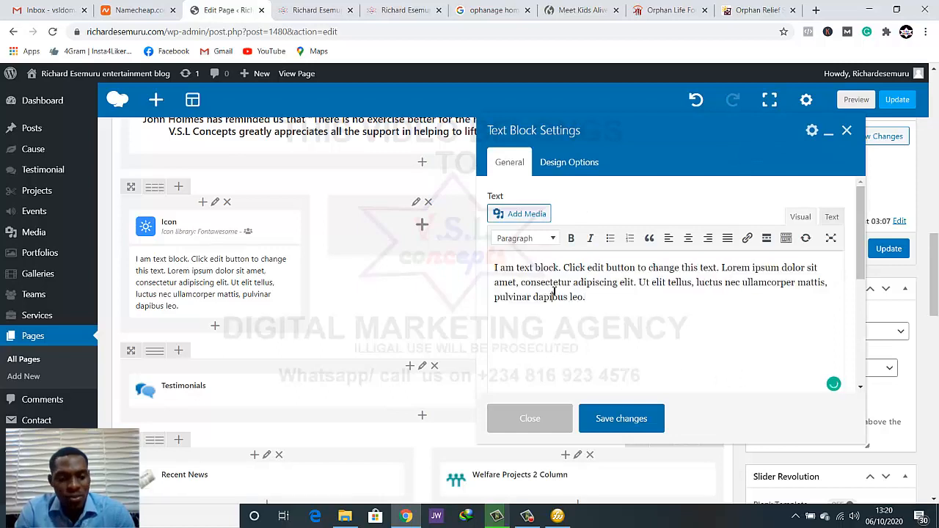
Replace the placeholder text with the copied heading "BECOME A MEMBER", center it and save the text block
triple_click(554, 292)
key(ctrl+v)
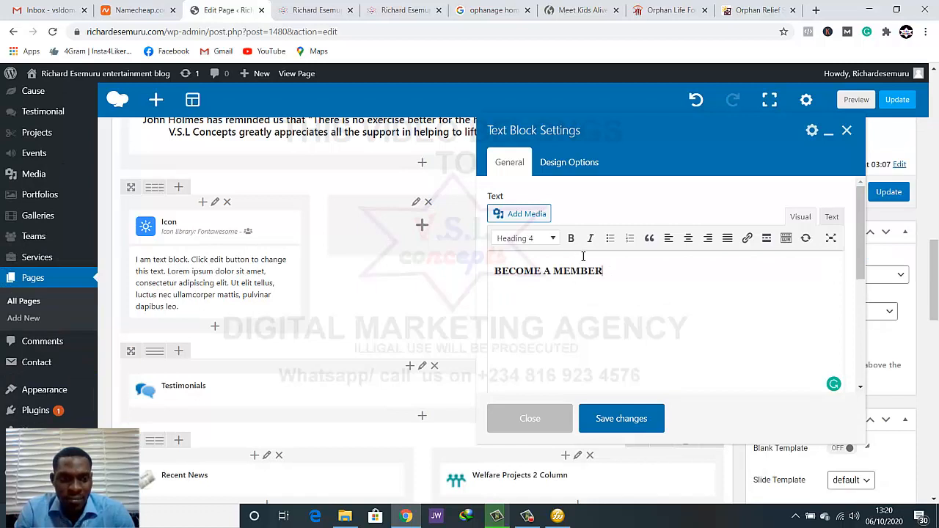
click(690, 240)
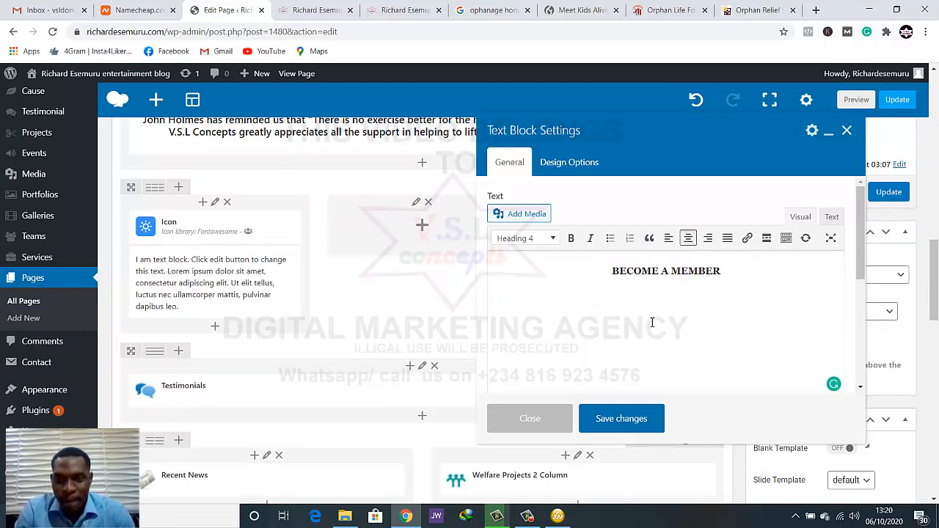
click(620, 419)
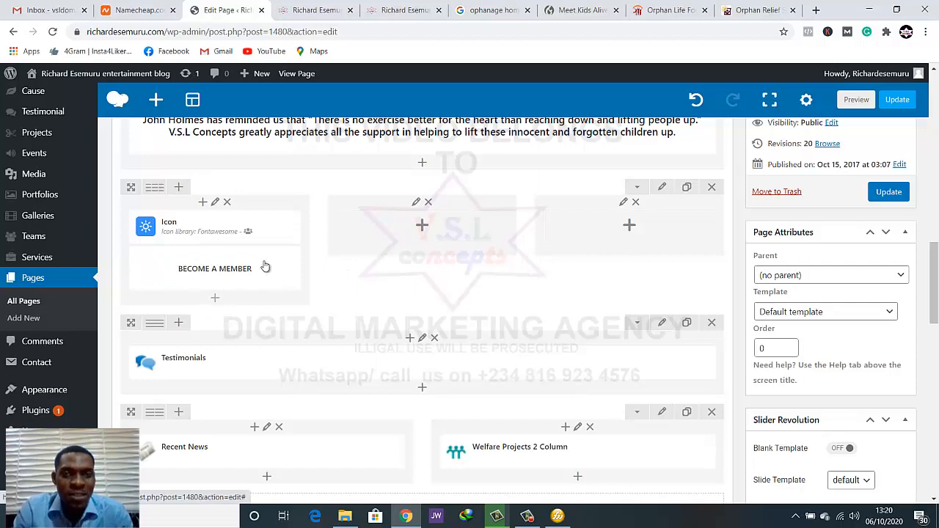
Copy the paragraph under BECOME A MEMBER on the Orphan Life Foundation site and return to the page editor
click(653, 9)
scroll(269, 237, down, 1)
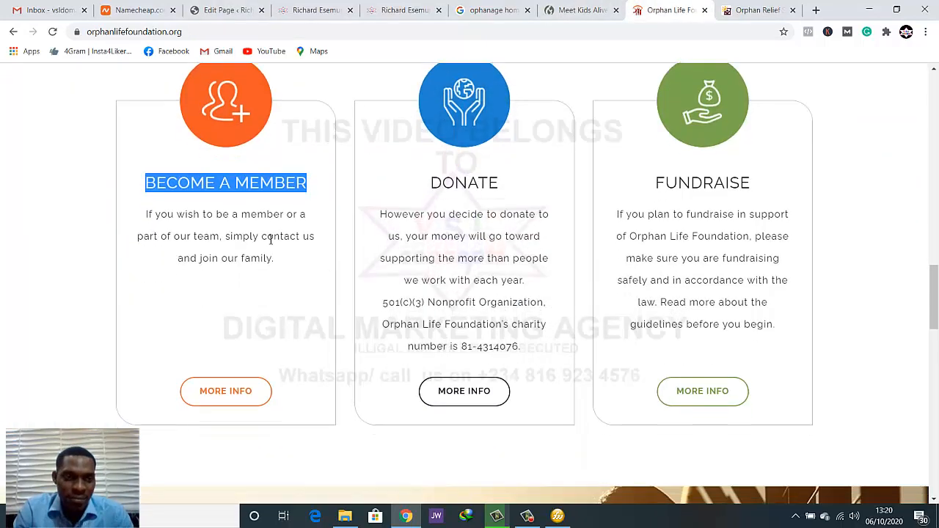
drag(142, 196, 277, 244)
key(ctrl+c)
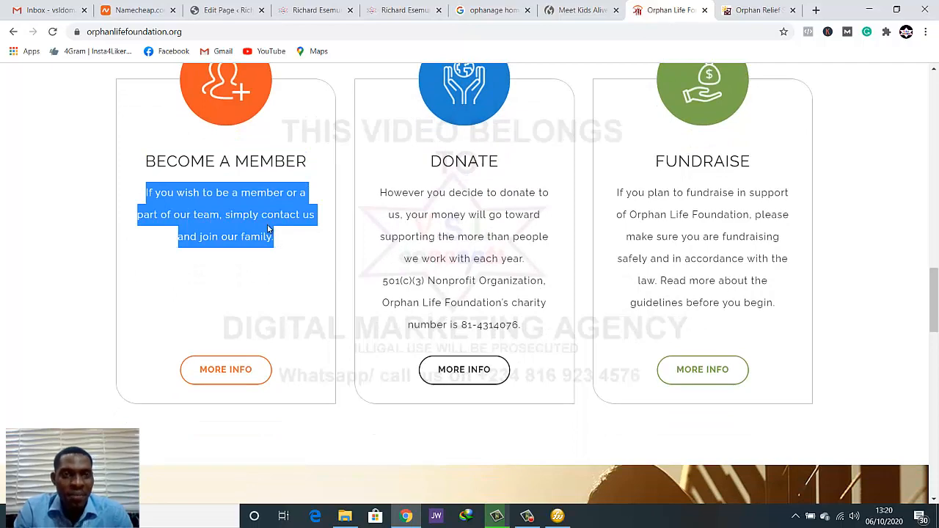
click(480, 10)
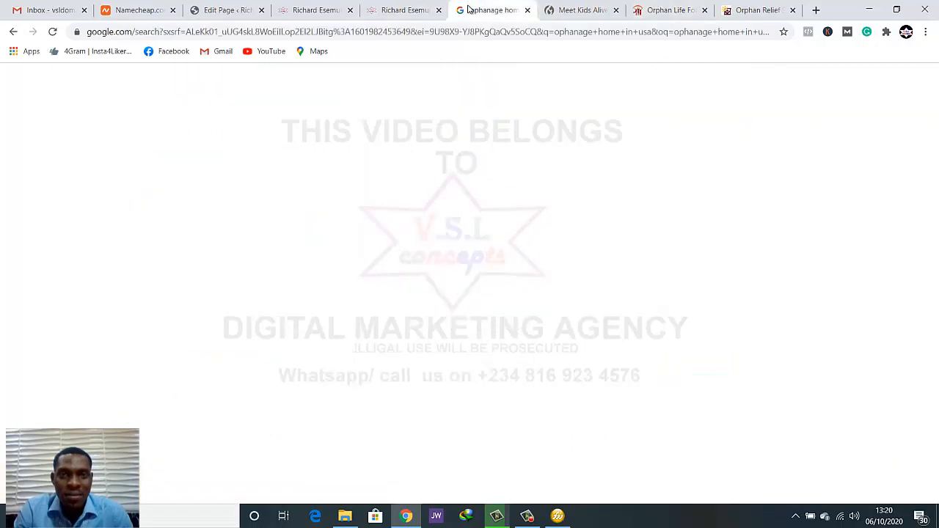
click(283, 10)
click(224, 11)
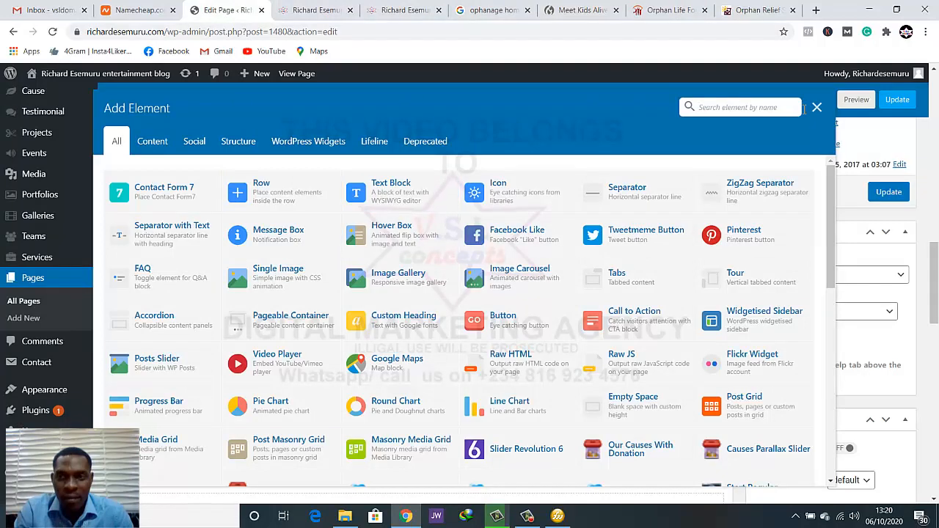
Close the element chooser and duplicate the BECOME A MEMBER text block in the first column
click(816, 108)
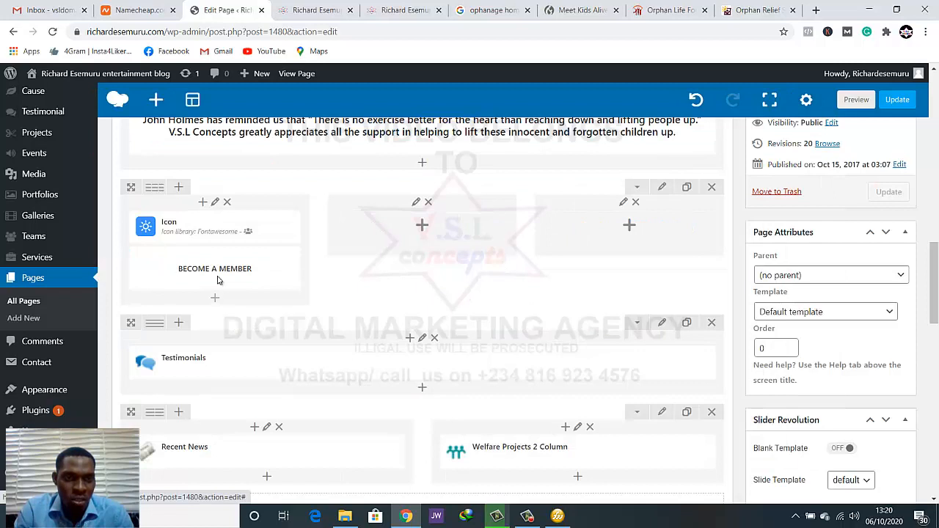
click(226, 268)
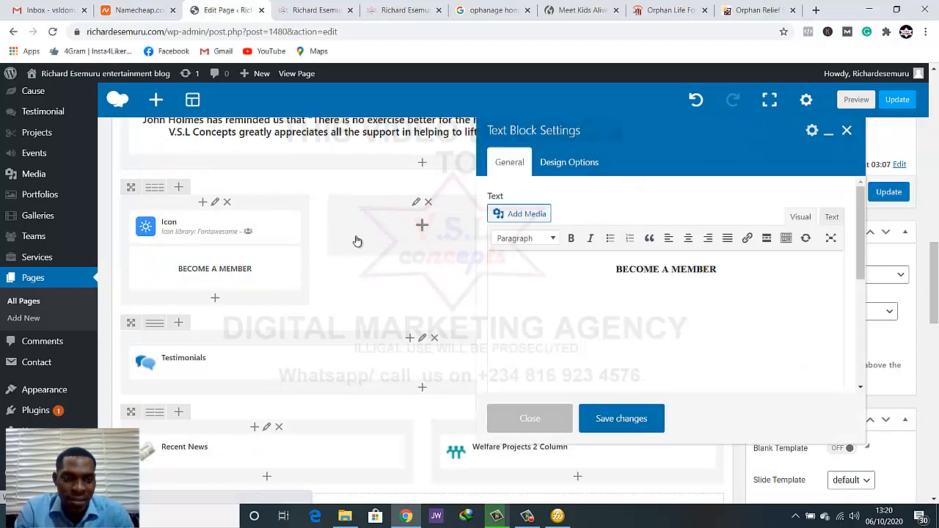
click(248, 268)
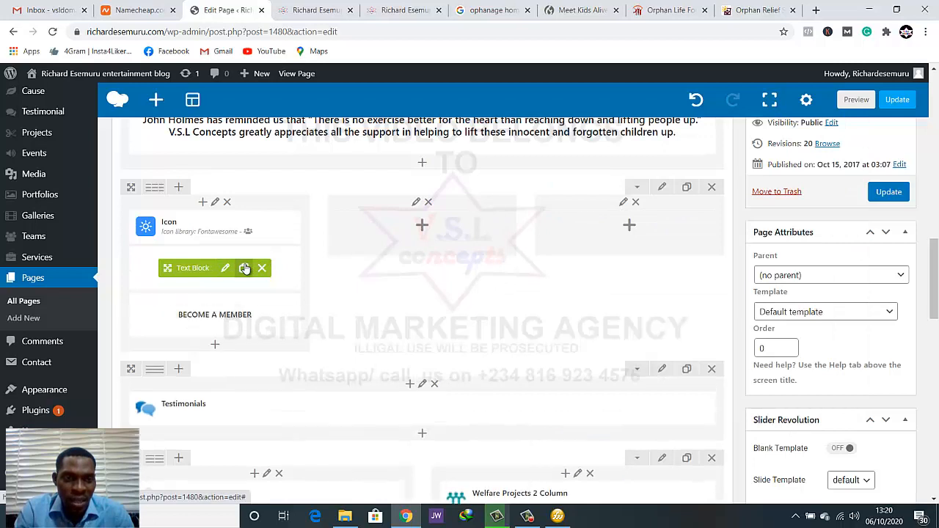
Replace the duplicate block's text with "If you wish to be a member or a part of our team, simply contact us and join our family."
click(225, 314)
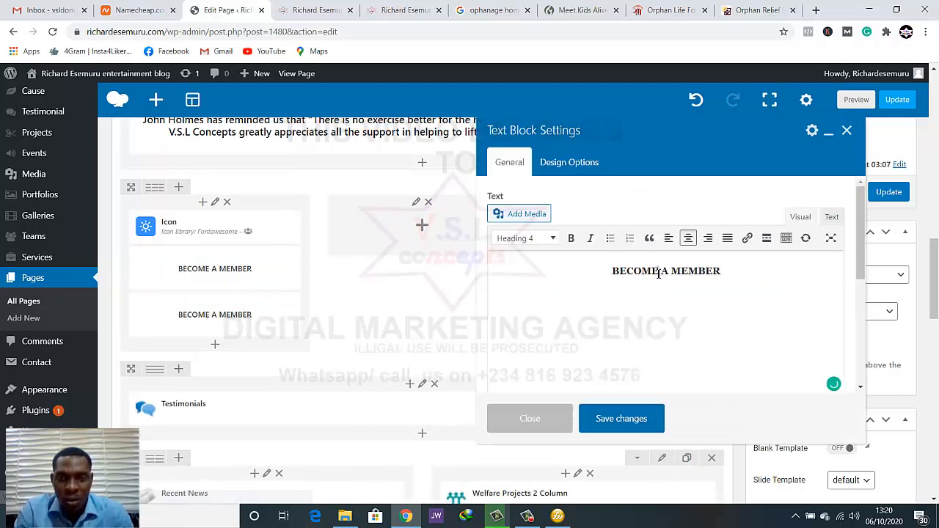
triple_click(658, 271)
key(ctrl+v)
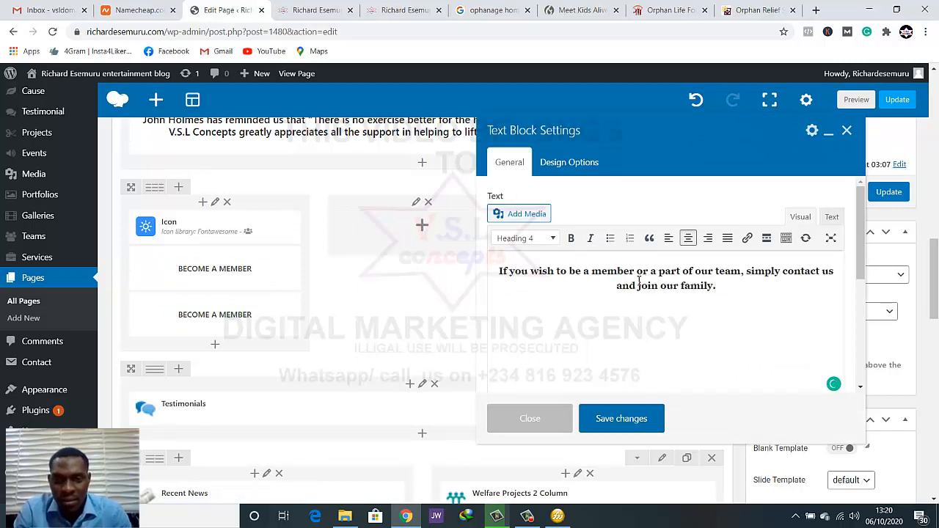
Change the membership sentence's format to Paragraph and save the text block
drag(747, 292, 506, 272)
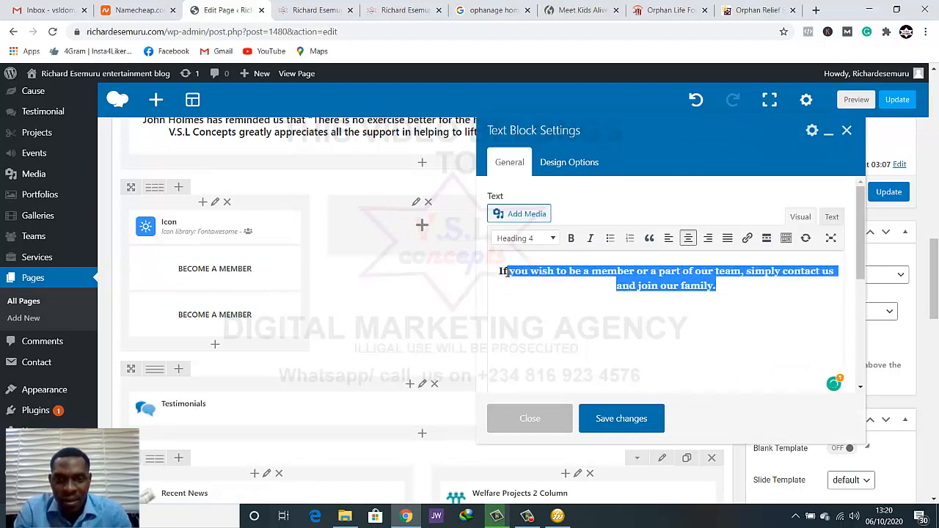
click(521, 238)
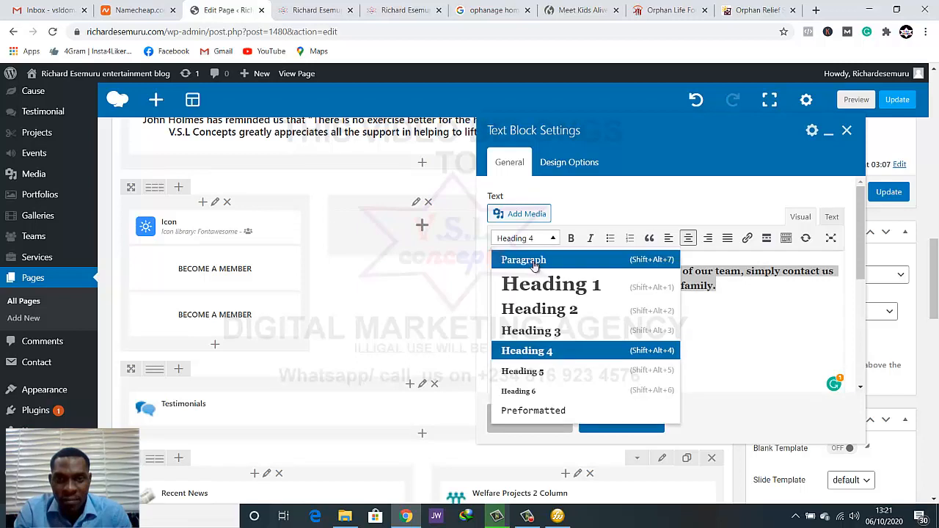
click(547, 260)
click(755, 294)
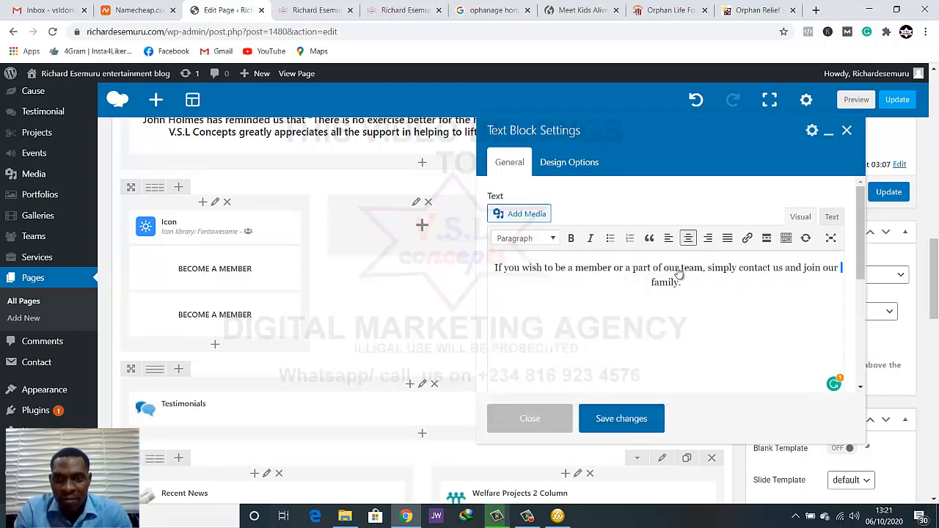
click(621, 418)
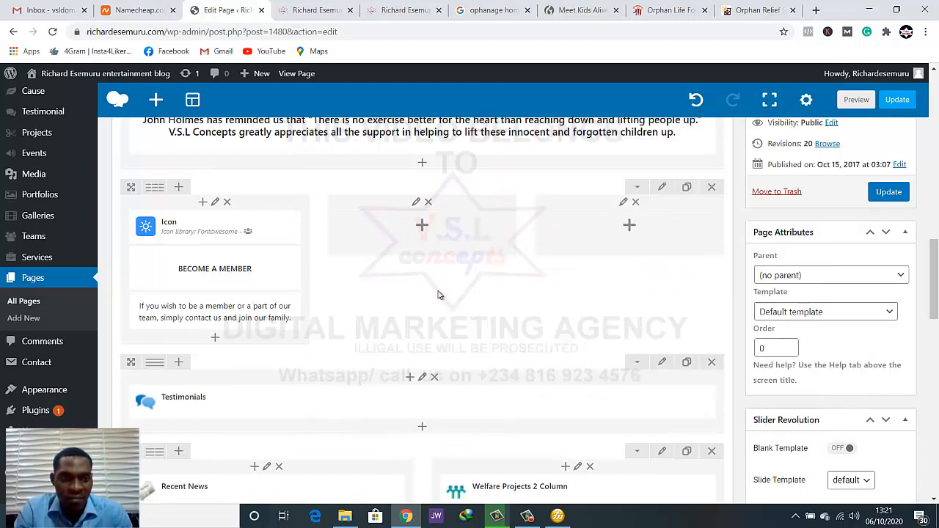
Preview the page and compare its What You Can Do section with the cards on the Orphan Life Foundation site
click(858, 100)
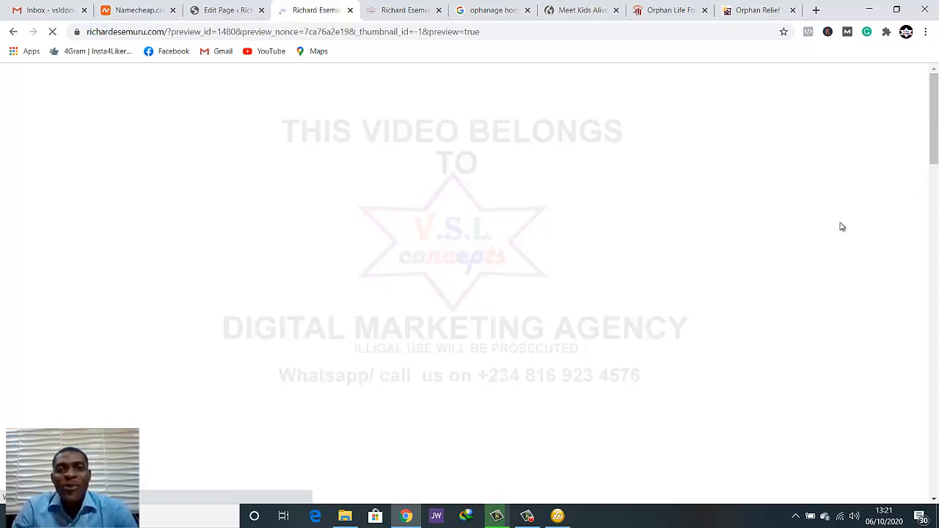
click(684, 8)
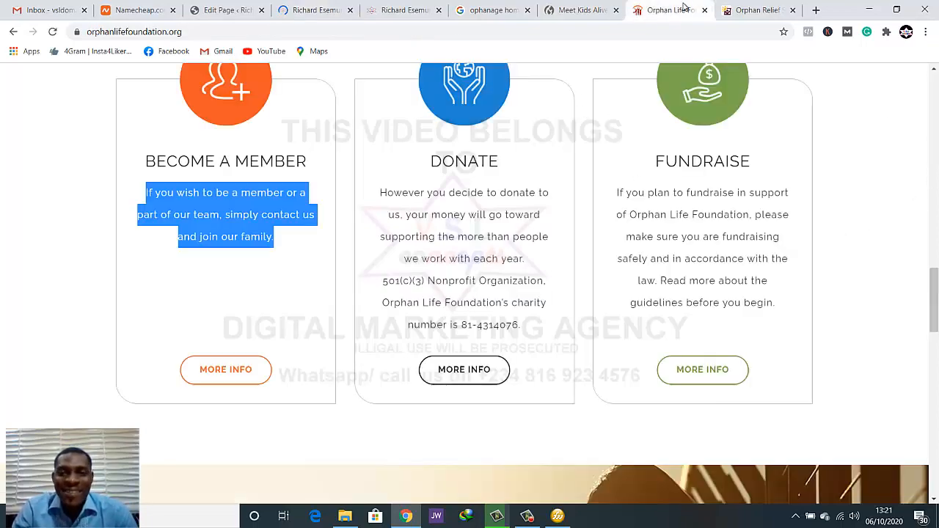
scroll(440, 173, up, 2)
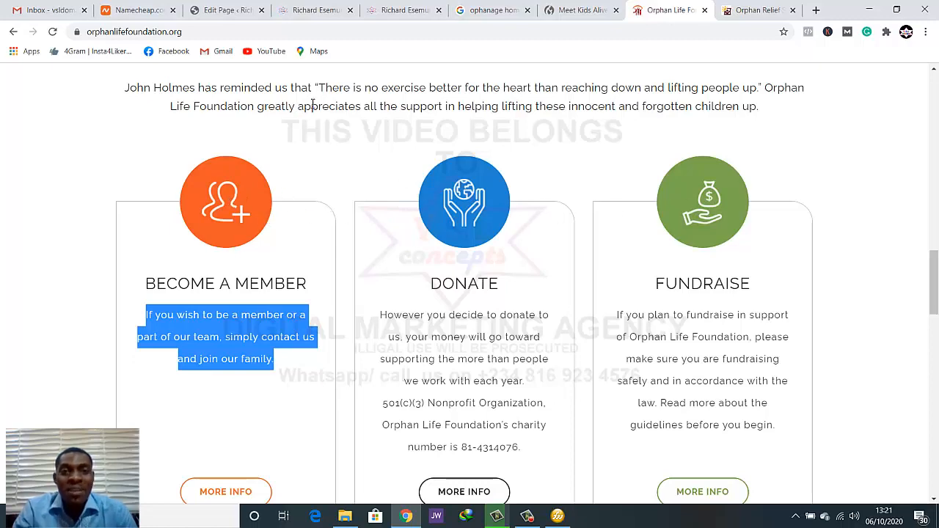
click(411, 9)
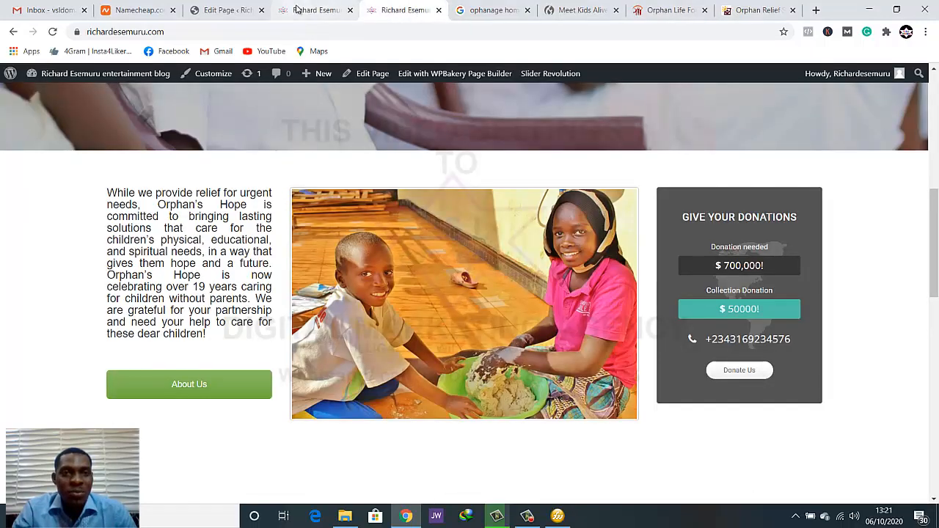
click(296, 8)
scroll(382, 218, down, 8)
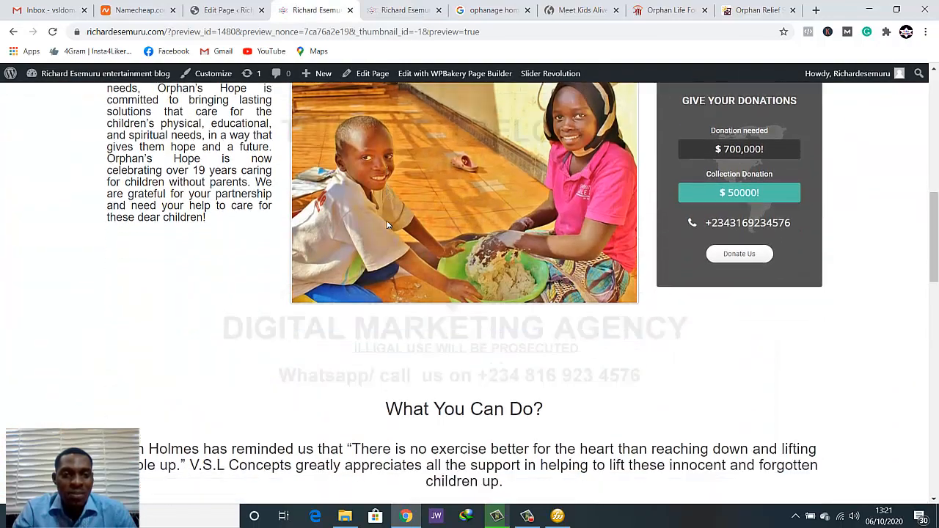
scroll(387, 224, down, 5)
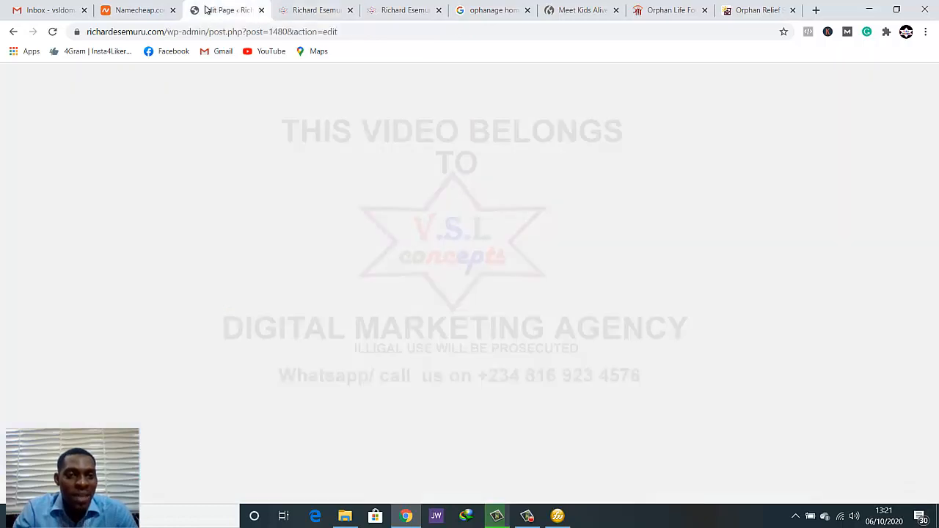
Return to the page editor and add a Button element below the membership sentence in the first column
click(226, 10)
drag(216, 282, 357, 233)
scroll(308, 319, down, 1)
scroll(307, 319, up, 1)
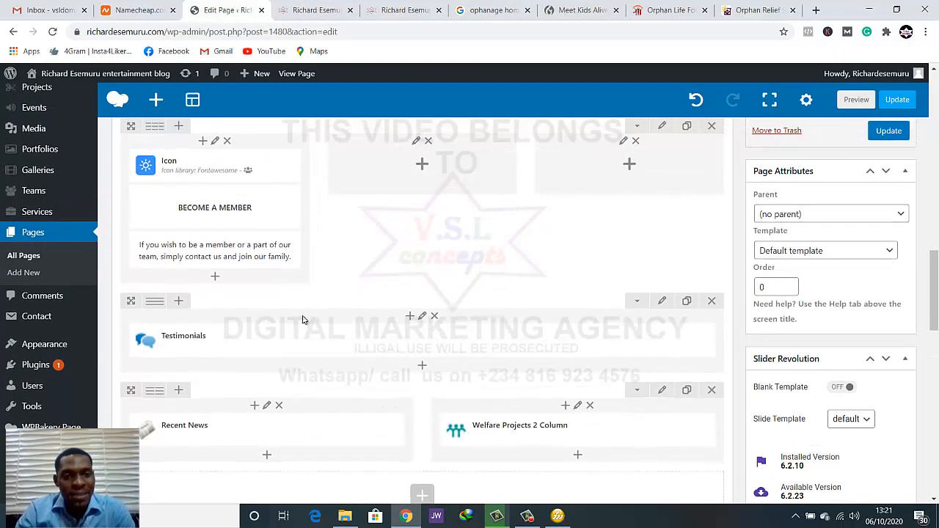
click(217, 278)
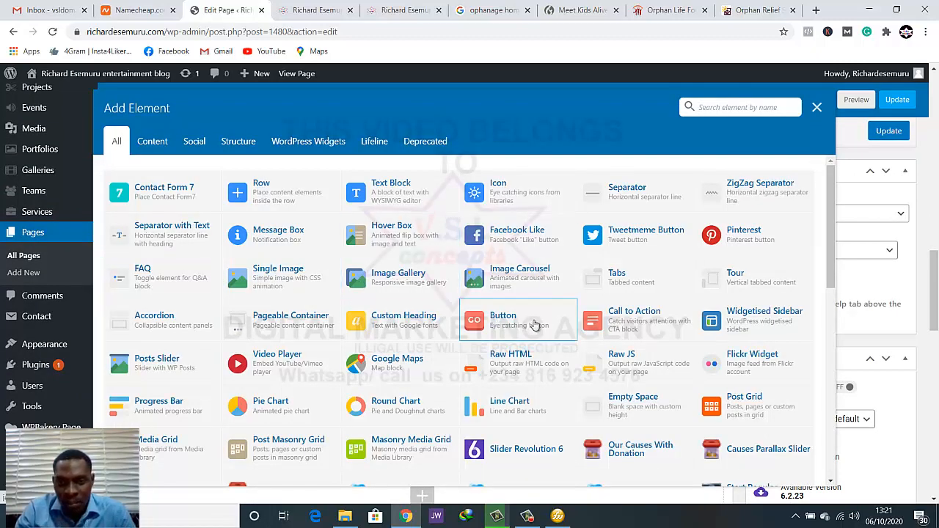
click(535, 326)
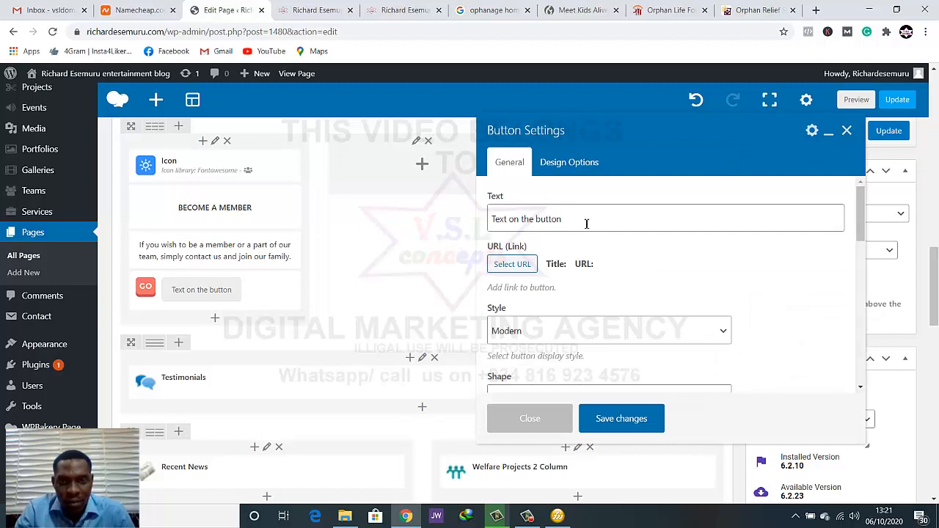
Check the card button's wording on the Orphan Life Foundation site and set the new button's text to "More Info"
drag(563, 220, 493, 222)
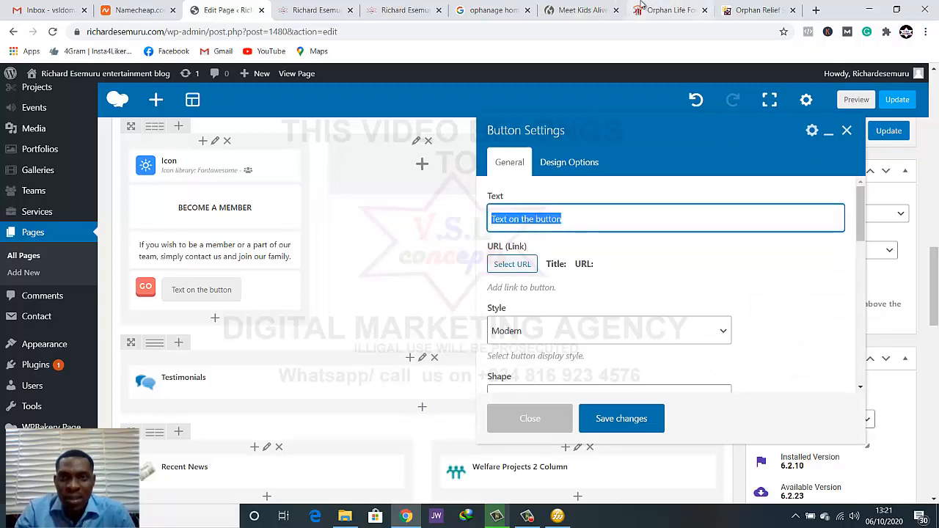
click(668, 10)
scroll(156, 417, down, 2)
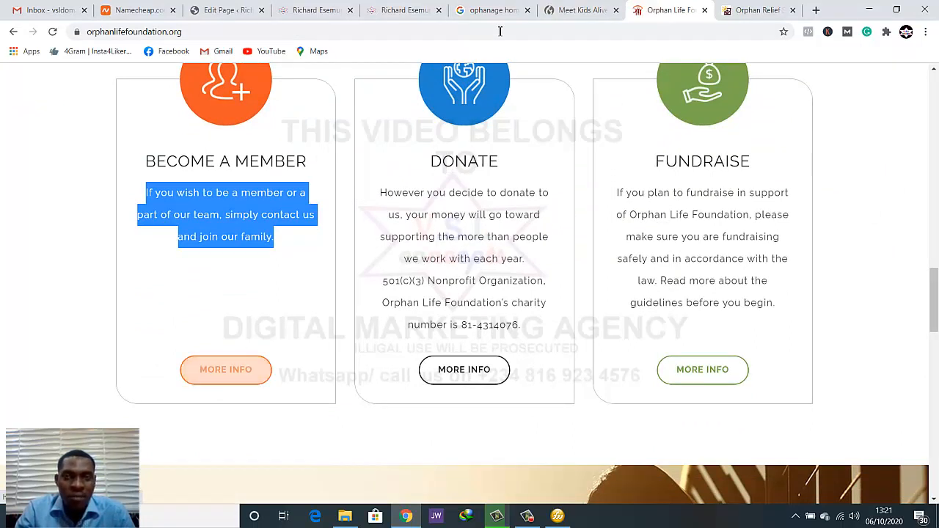
click(224, 9)
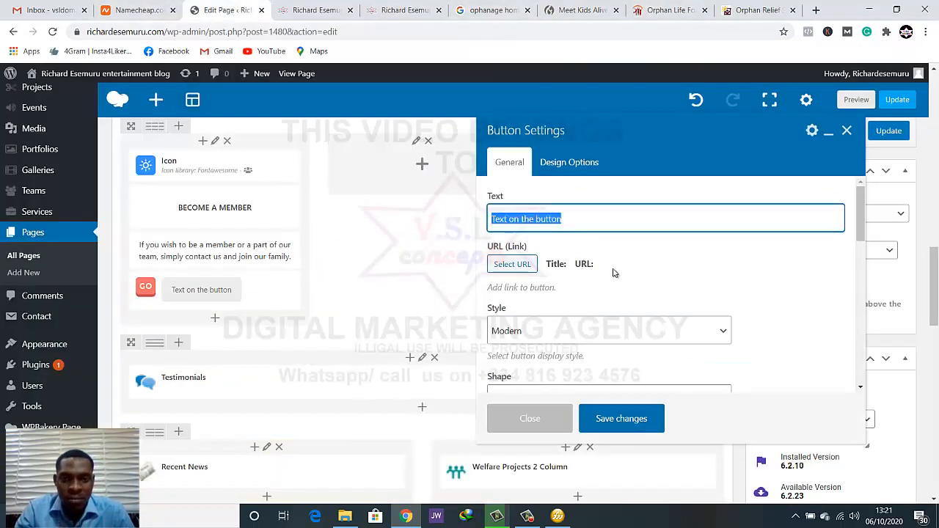
text(more)
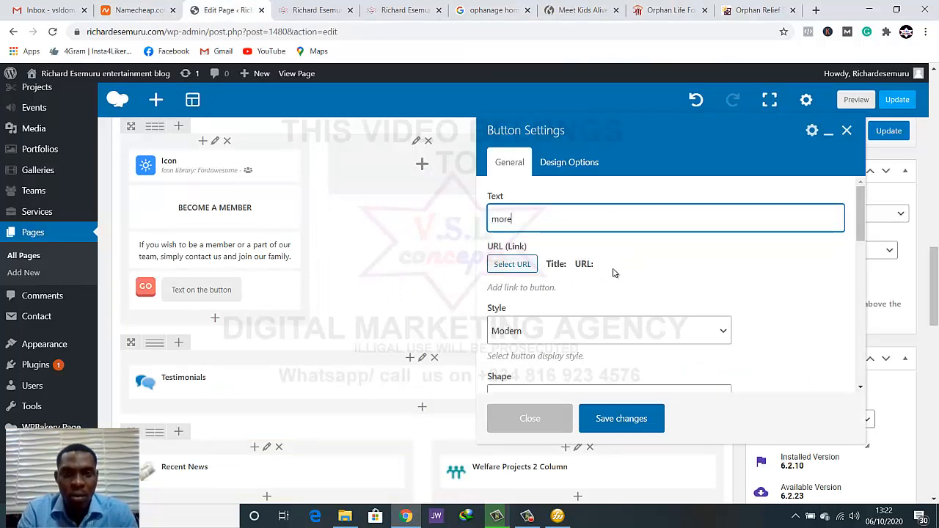
key(BackSpace)
key(BackSpace)
key(BackSpace)
key(BackSpace)
text(More)
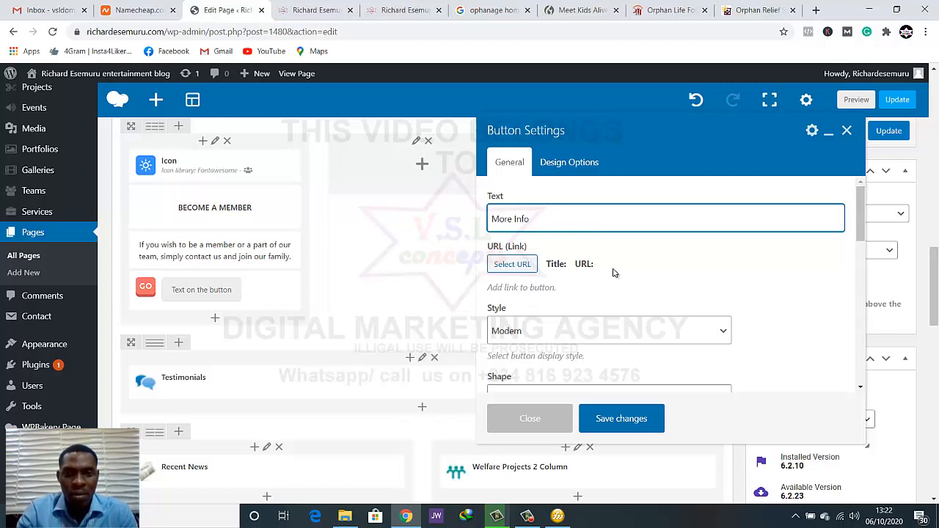
Check the reference card's capitalisation and replace the button's text with "MORE INFO"
click(653, 14)
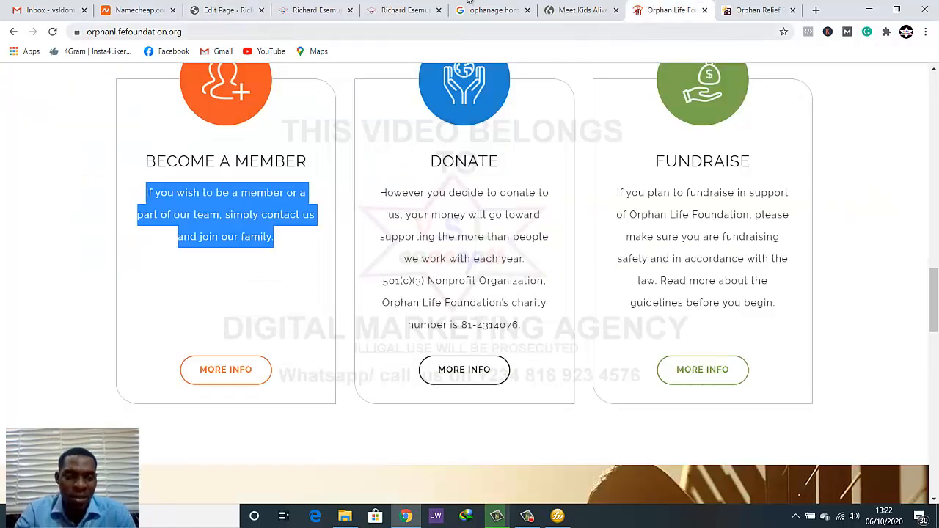
click(227, 11)
drag(499, 226, 472, 225)
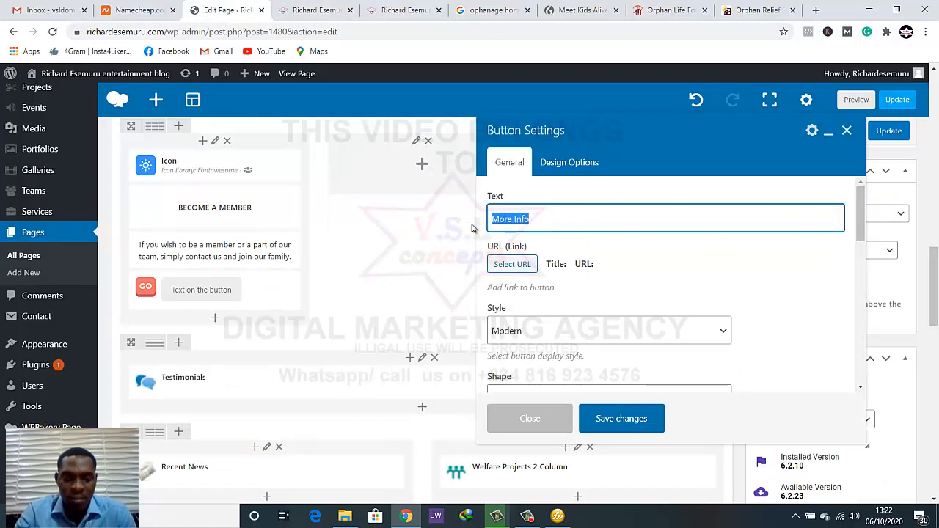
text(MORE INFO)
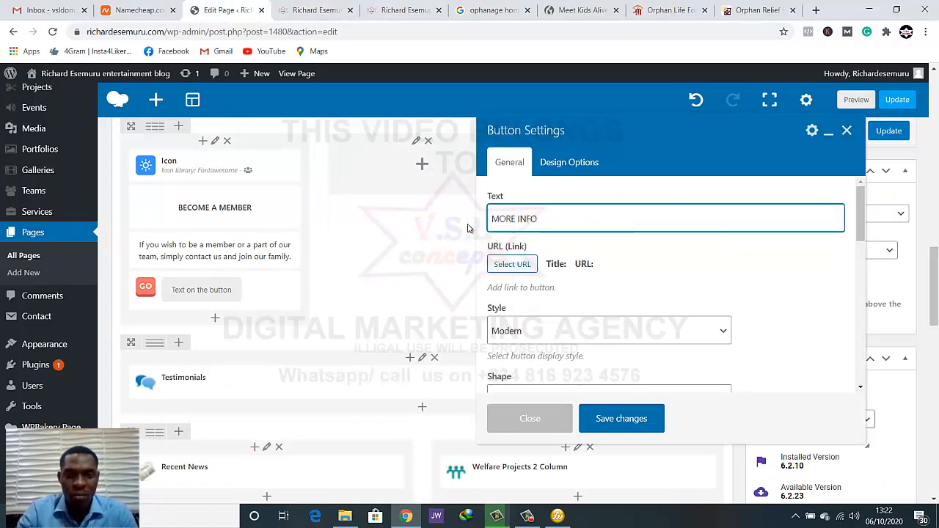
Set the MORE INFO button's color to Green
scroll(567, 341, down, 1)
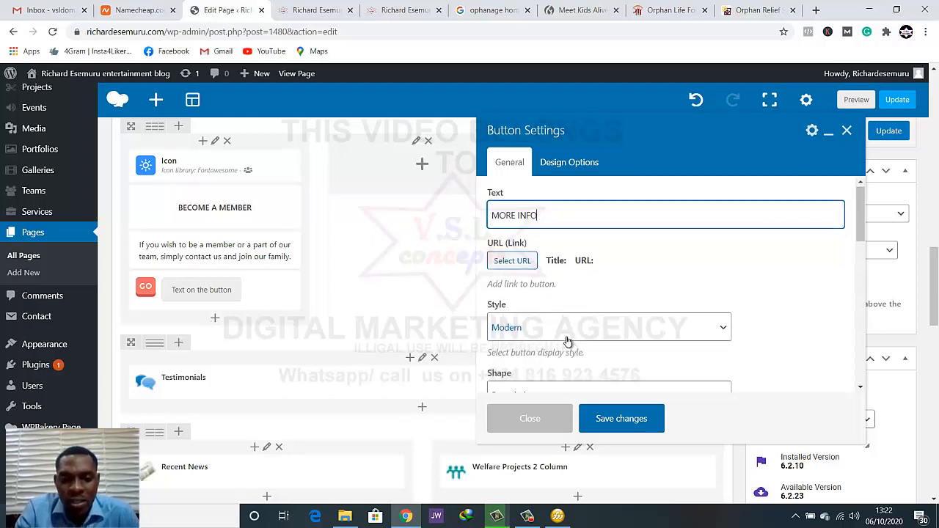
scroll(567, 342, down, 1)
scroll(566, 329, up, 1)
scroll(565, 293, down, 1)
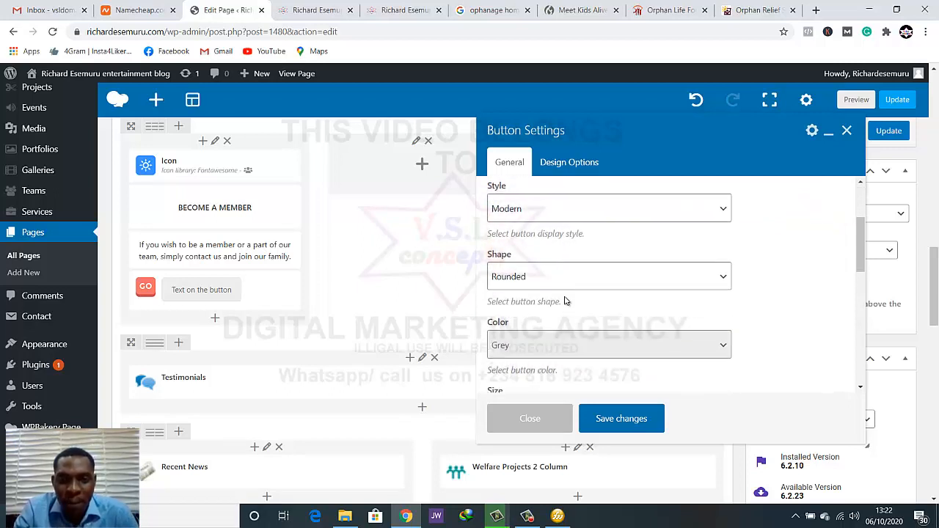
scroll(577, 279, down, 2)
click(570, 289)
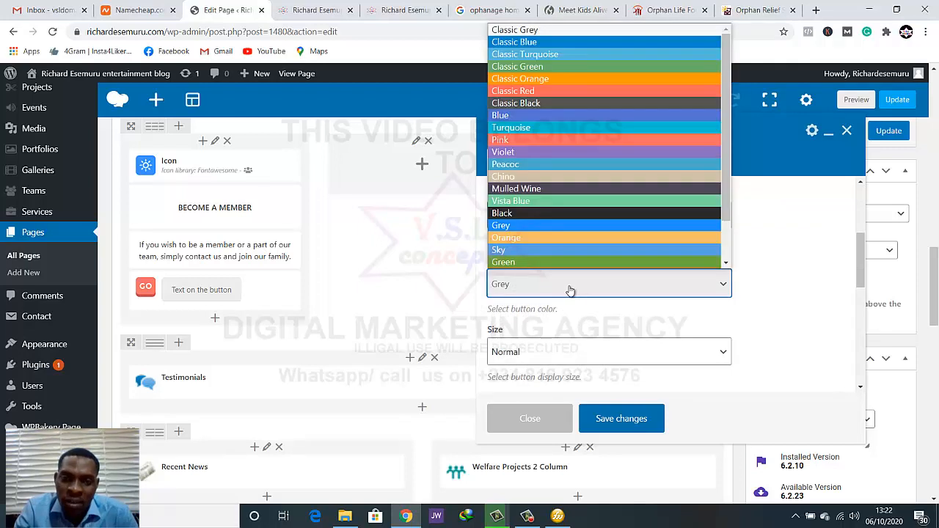
scroll(561, 250, down, 1)
scroll(568, 217, down, 1)
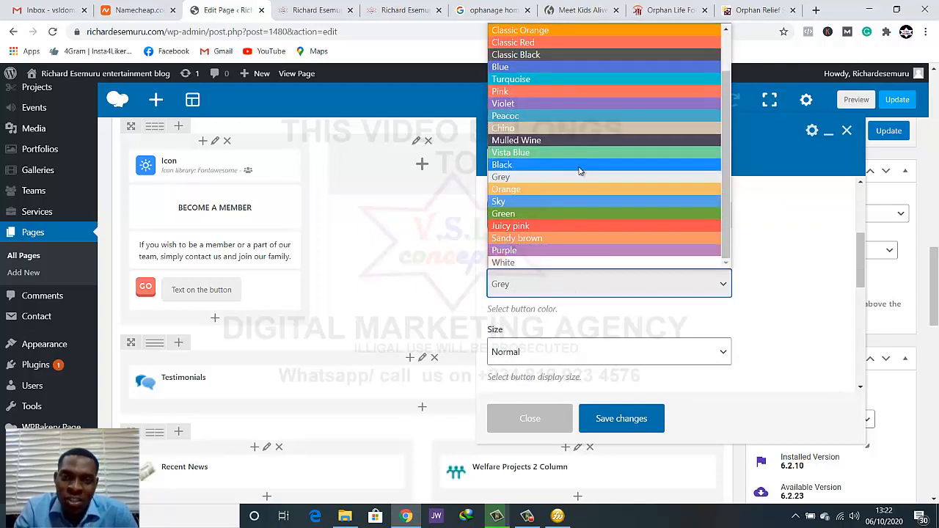
click(571, 213)
Keep the button size at Normal, set its alignment to Center and save the button settings
scroll(574, 292, down, 3)
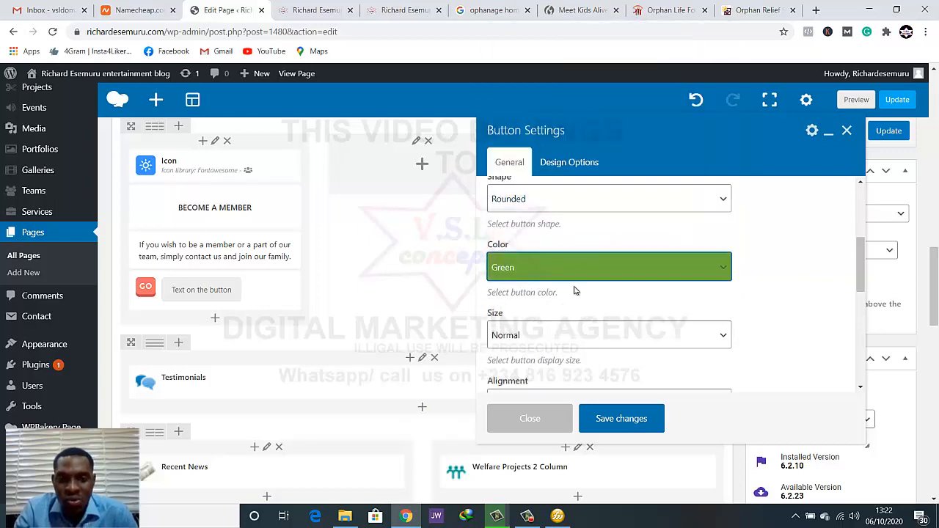
click(576, 235)
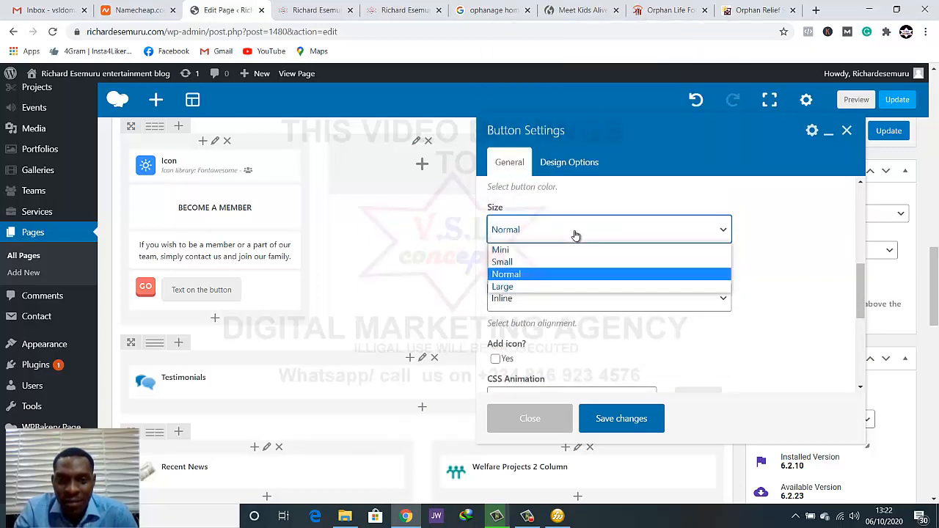
click(574, 235)
click(567, 303)
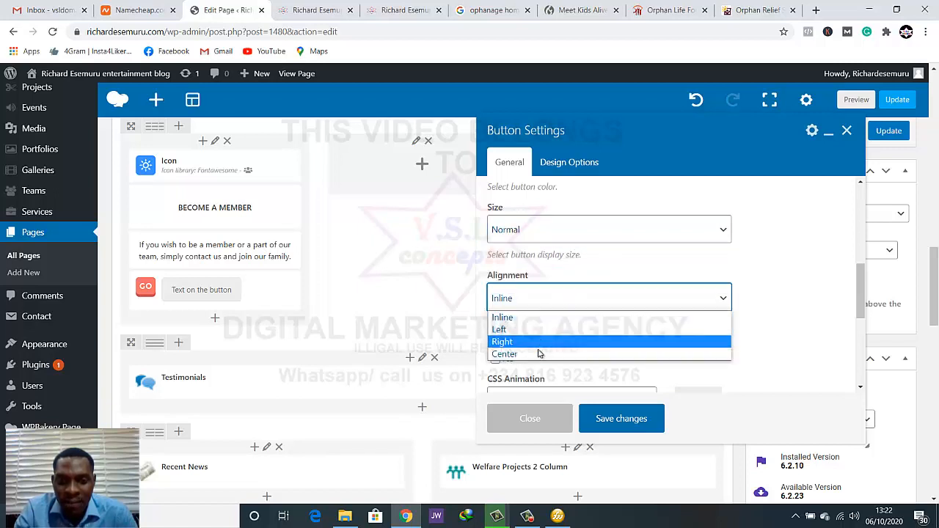
click(577, 329)
scroll(560, 321, down, 3)
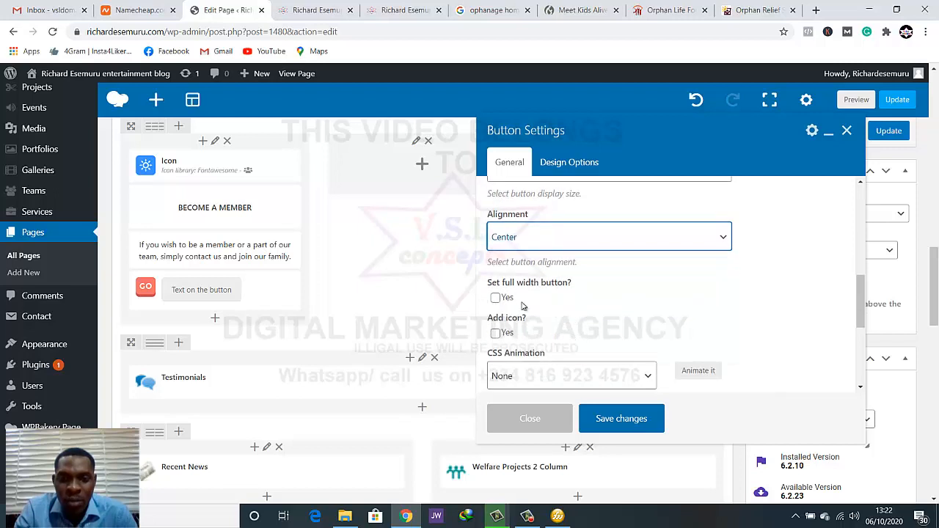
scroll(572, 326, down, 1)
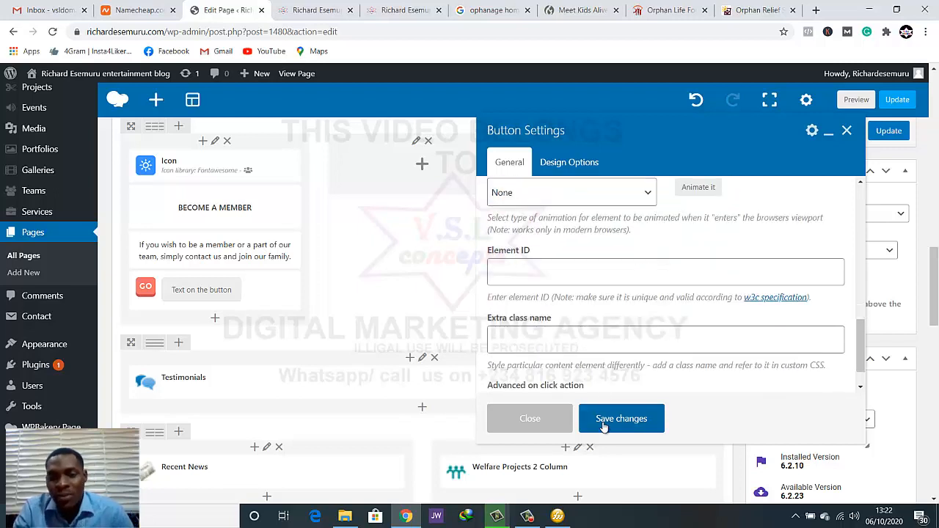
click(598, 420)
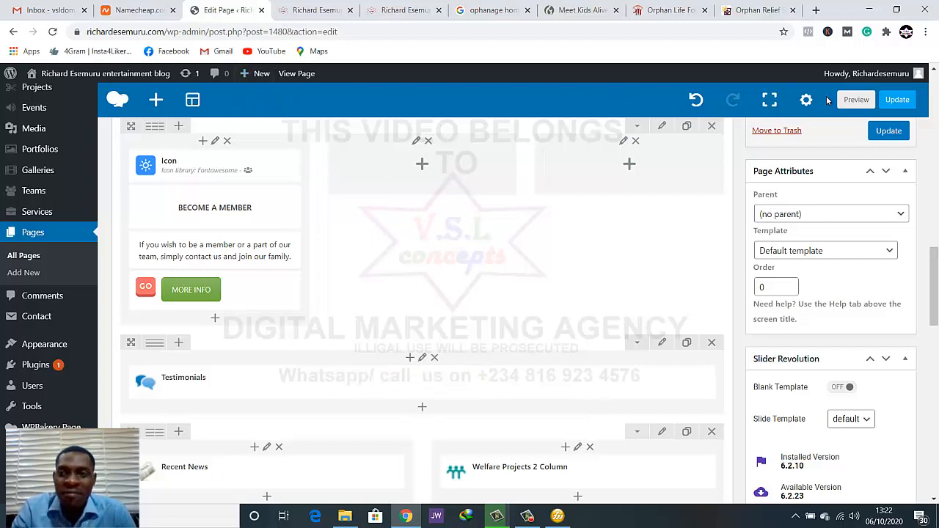
Preview the page and examine the BECOME A MEMBER card with its MORE INFO button
click(866, 104)
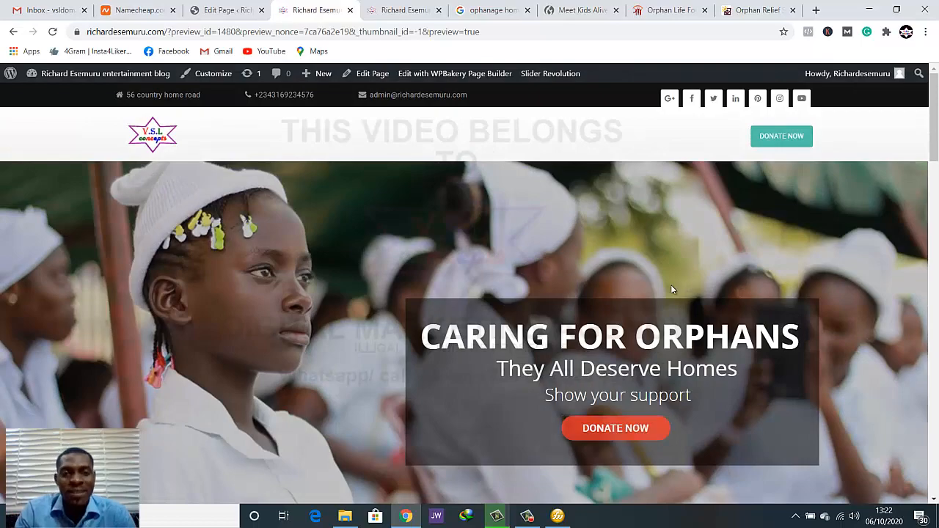
scroll(671, 293, down, 5)
scroll(664, 309, down, 6)
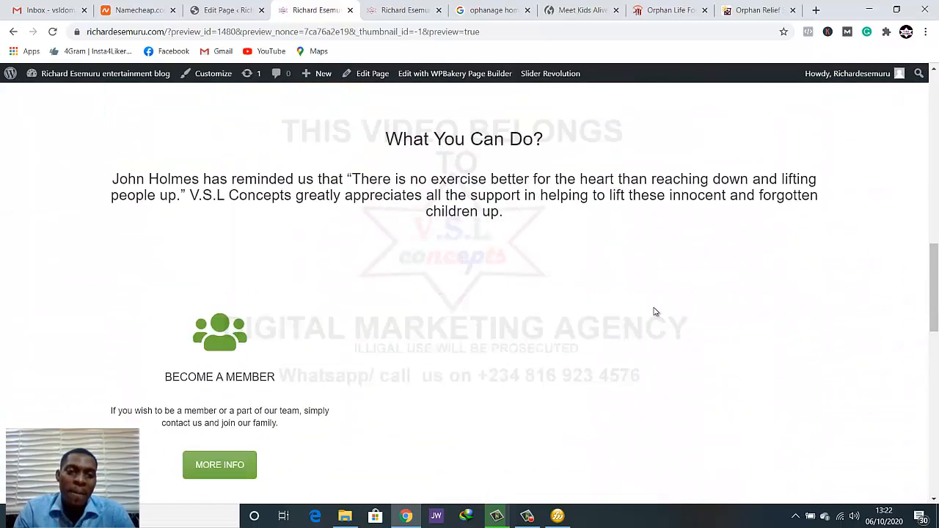
scroll(655, 312, up, 2)
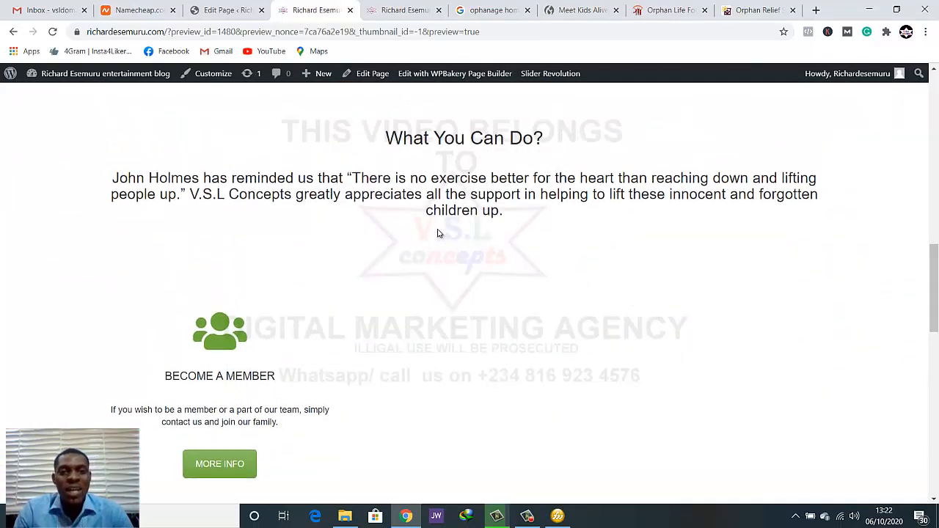
scroll(344, 243, down, 1)
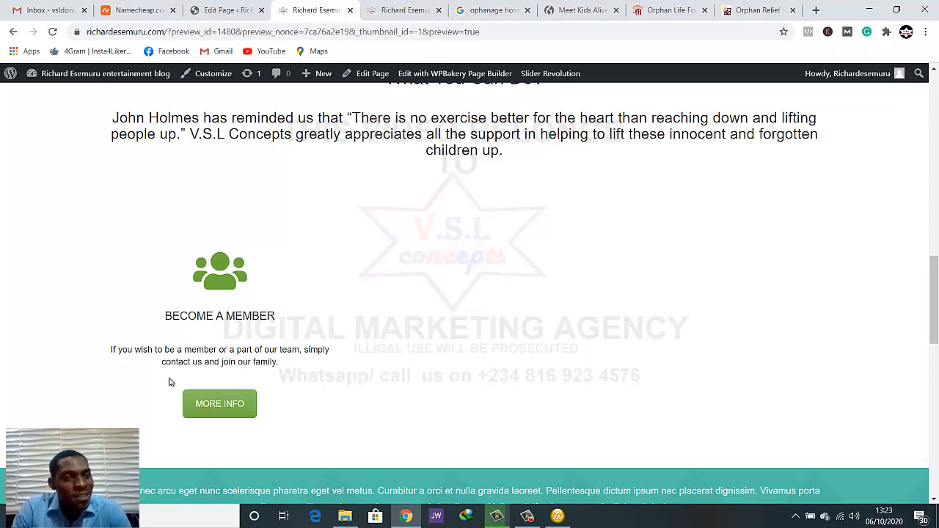
Check the three-column row in the page editor against the preview's spacing around the What You Can Do section
click(226, 10)
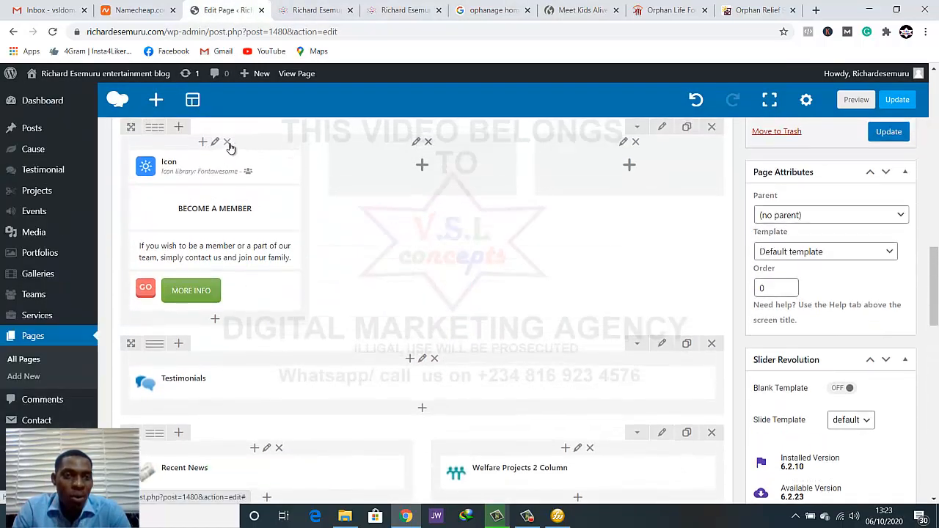
scroll(231, 154, up, 1)
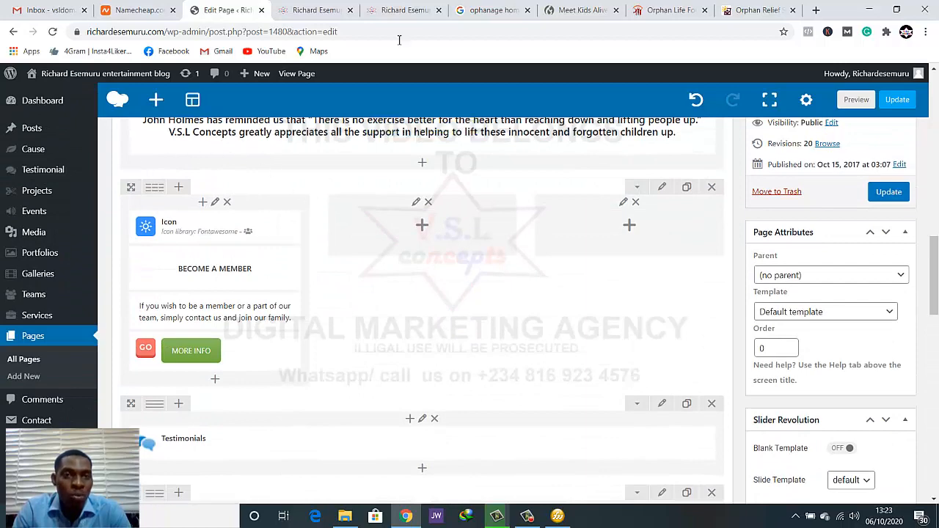
click(304, 13)
scroll(465, 325, up, 6)
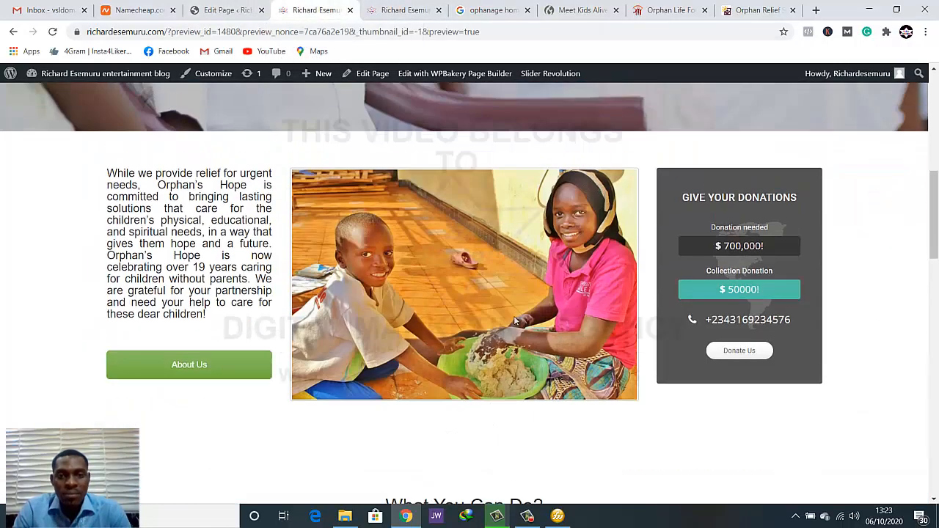
scroll(516, 321, up, 3)
scroll(541, 316, down, 5)
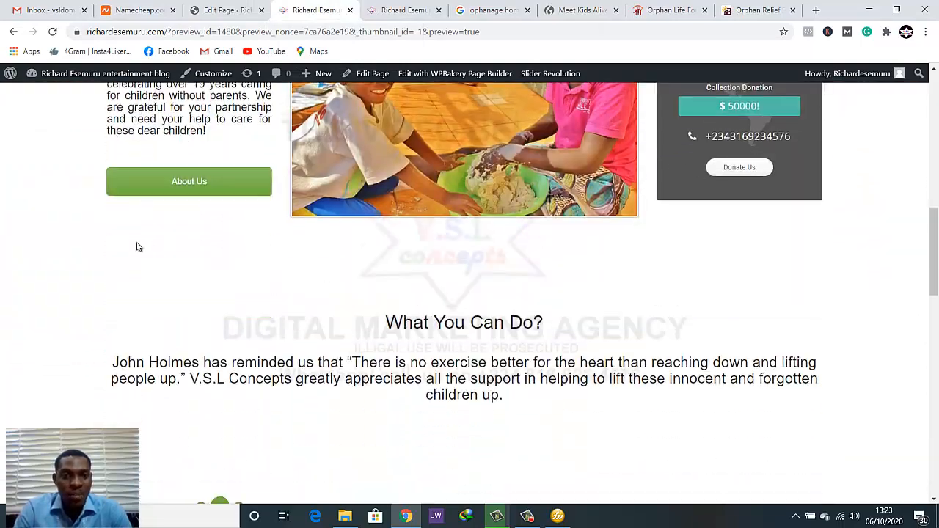
Examine the preview's layout and spacing between the About Us and donations row and the What You Can Do? section
scroll(844, 422, down, 1)
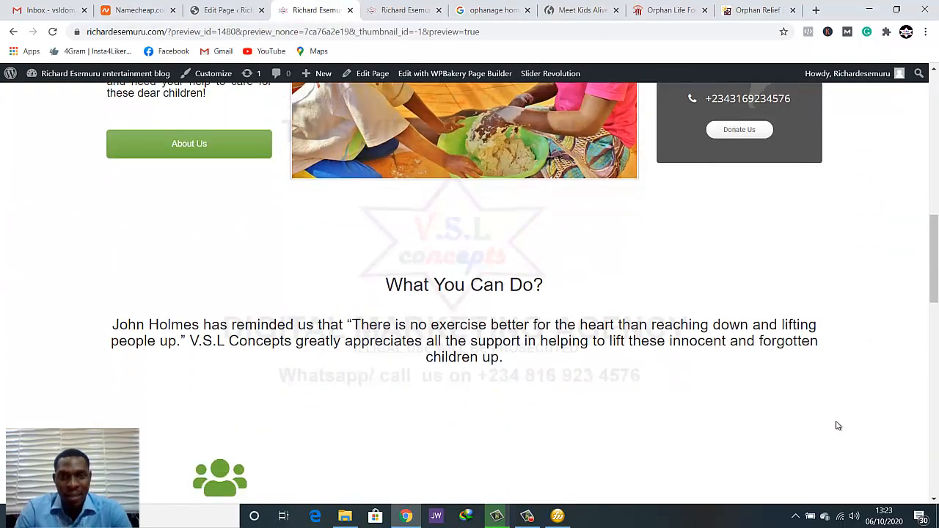
scroll(834, 426, up, 5)
scroll(837, 426, down, 2)
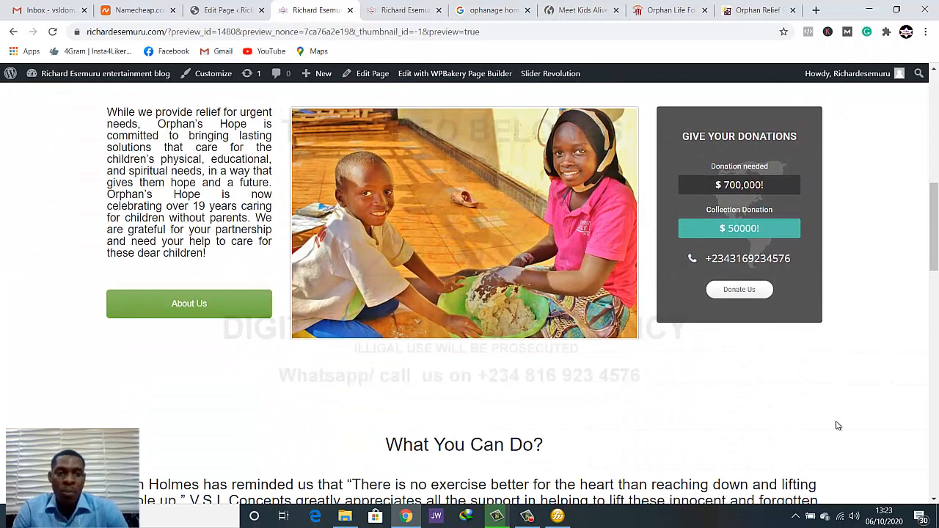
scroll(838, 425, up, 1)
scroll(838, 426, up, 2)
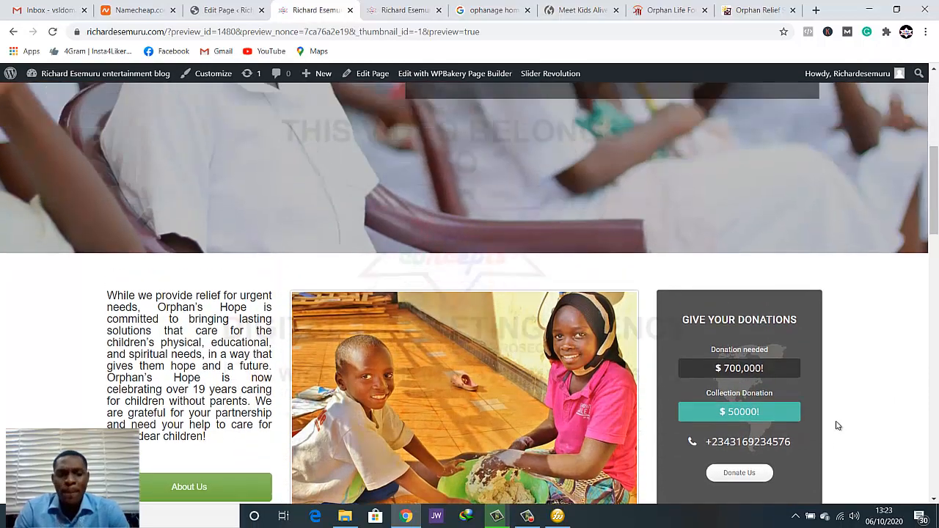
scroll(837, 425, down, 2)
In the page editor, open the design options of the What You Can Do? row and find its background settings
click(224, 10)
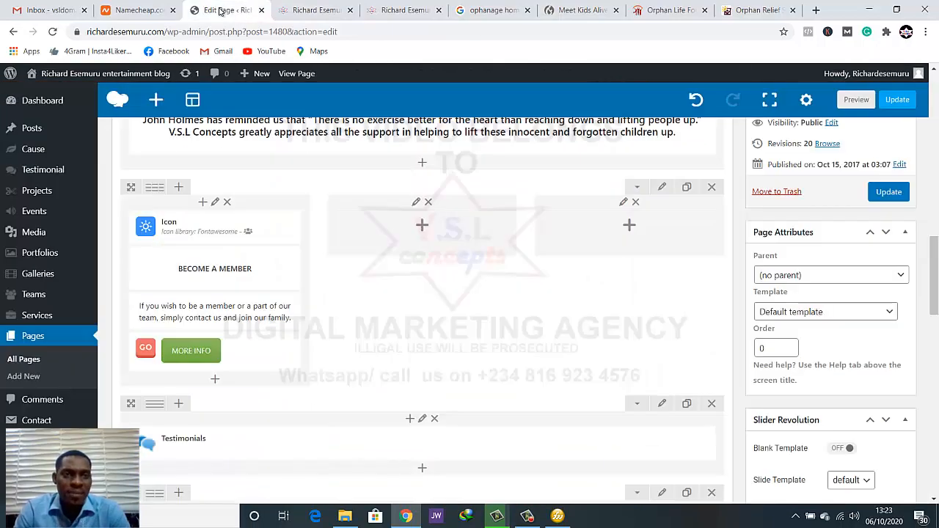
scroll(270, 232, up, 3)
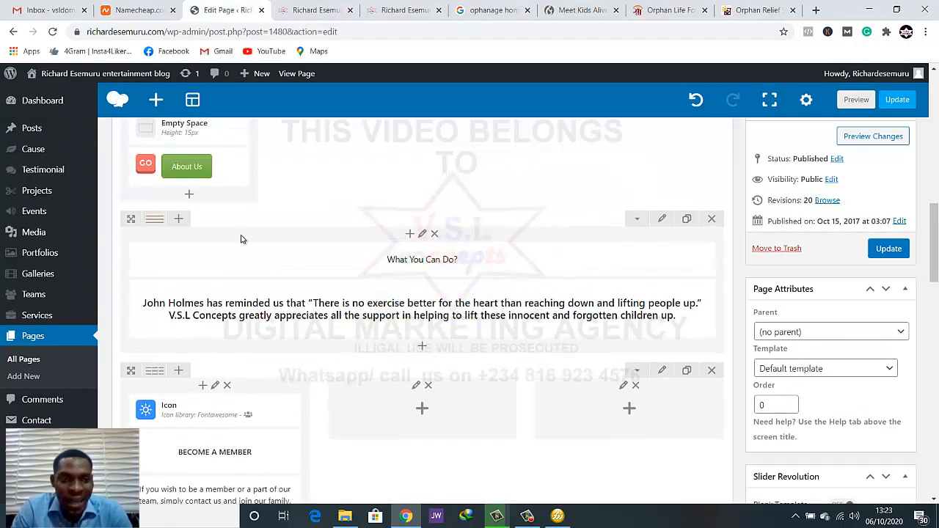
click(664, 219)
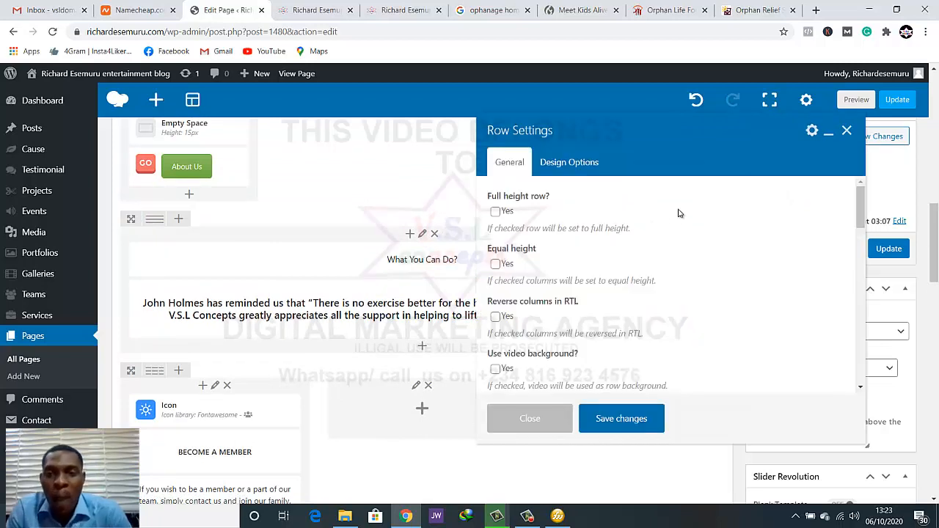
click(555, 168)
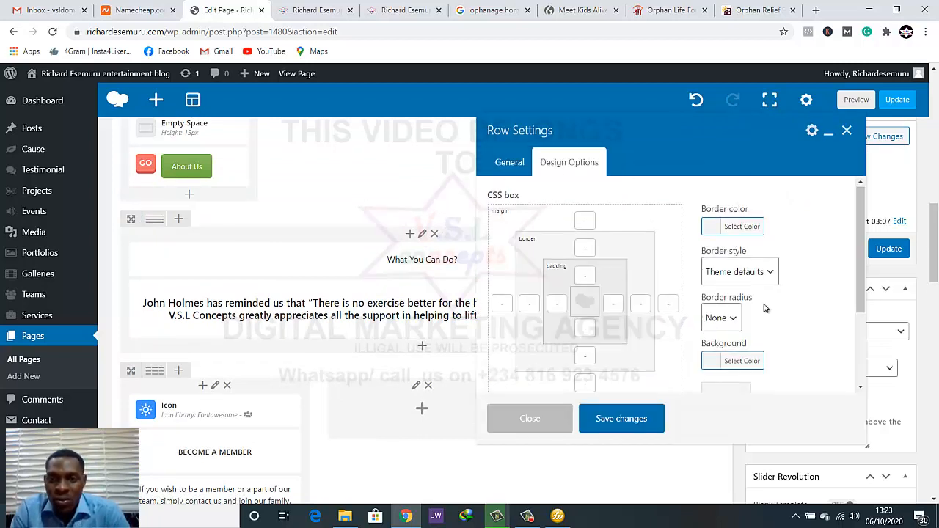
scroll(765, 304, down, 1)
scroll(763, 298, up, 1)
scroll(770, 342, down, 1)
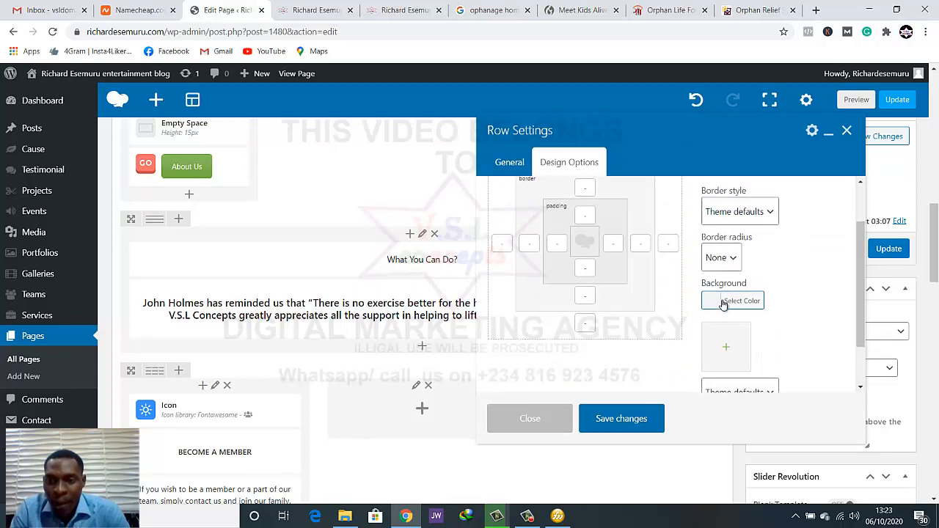
Try swatches for the What You Can Do? row's background, choose orange #dd9933 and save the row settings
click(724, 300)
click(784, 361)
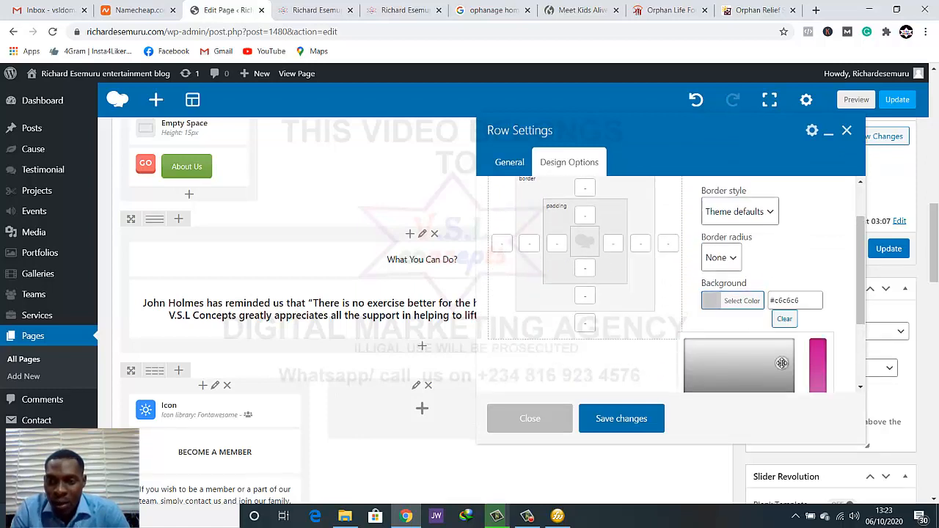
scroll(844, 351, down, 1)
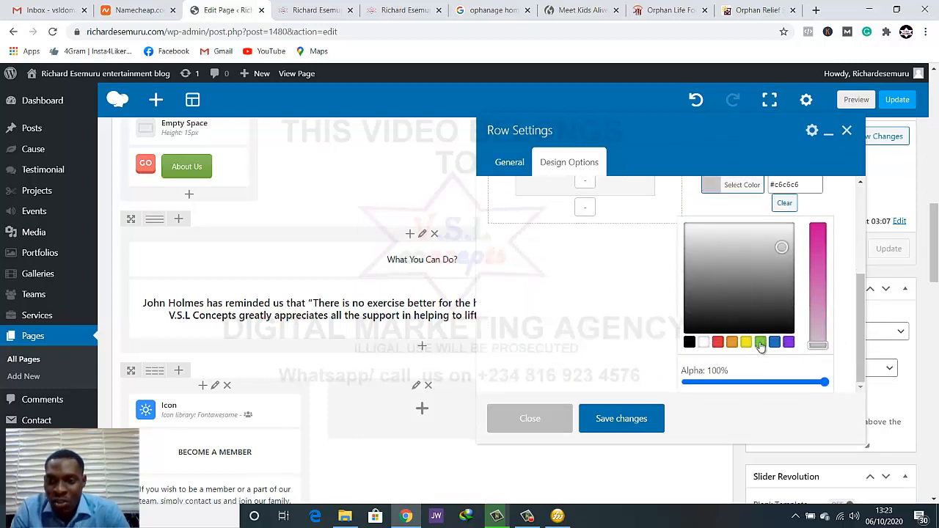
click(760, 342)
click(746, 342)
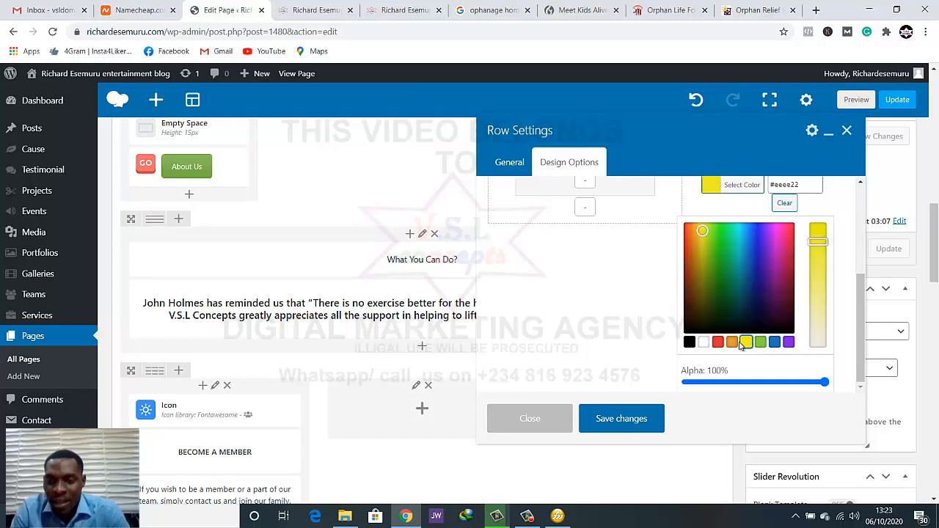
click(730, 343)
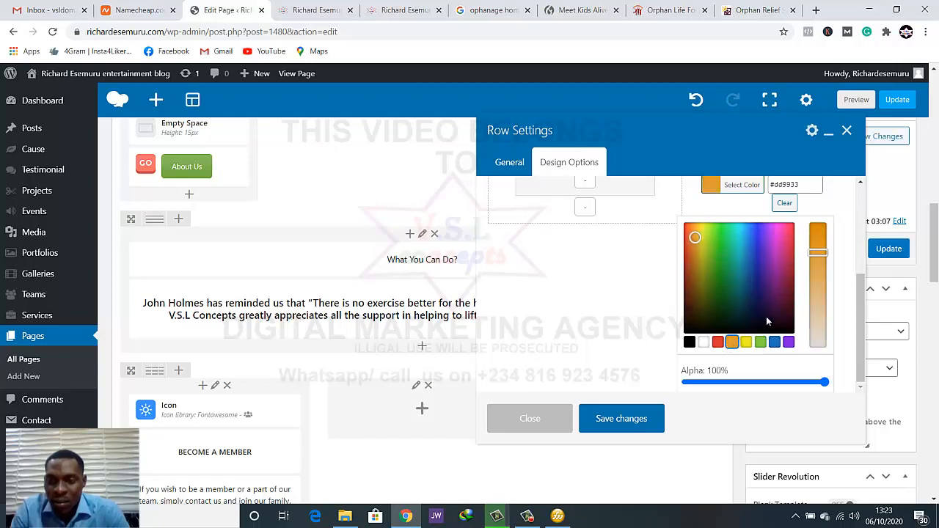
scroll(697, 389, down, 1)
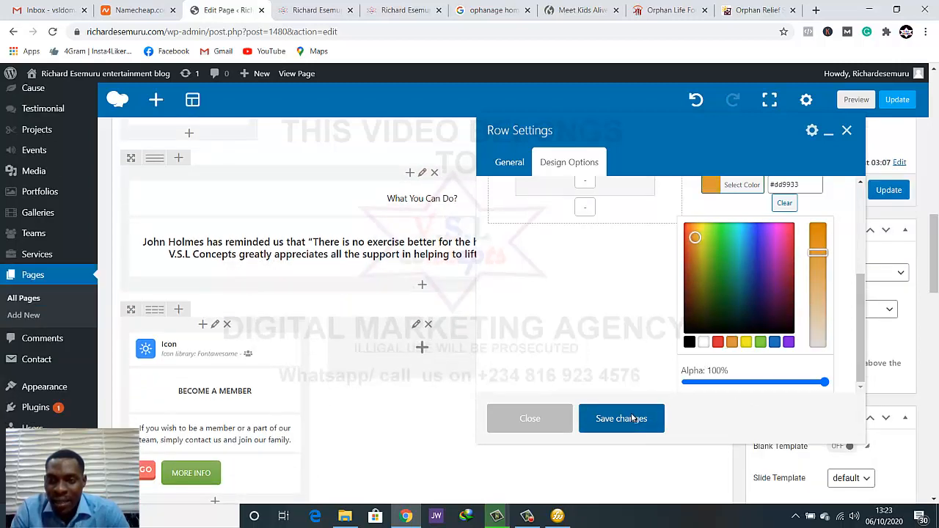
click(631, 417)
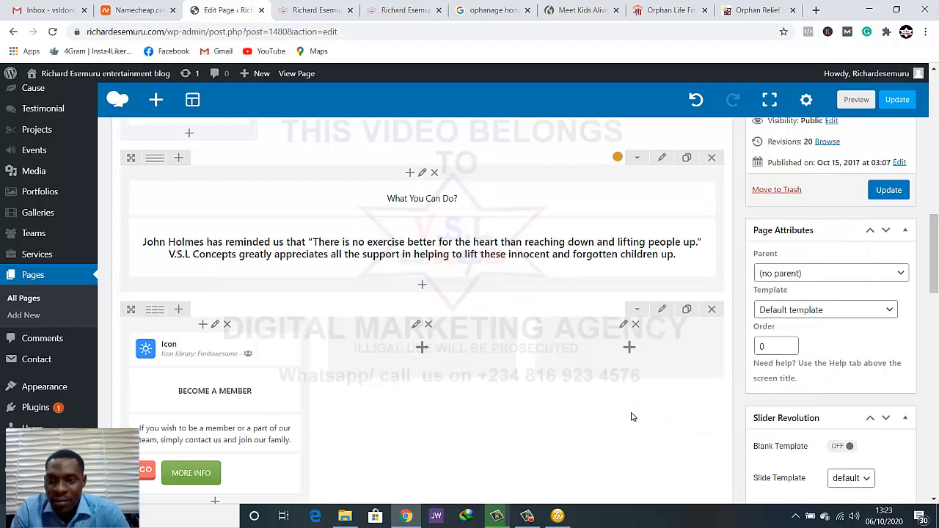
Preview the page and examine the orange What You Can Do? band against the sections around it
click(851, 102)
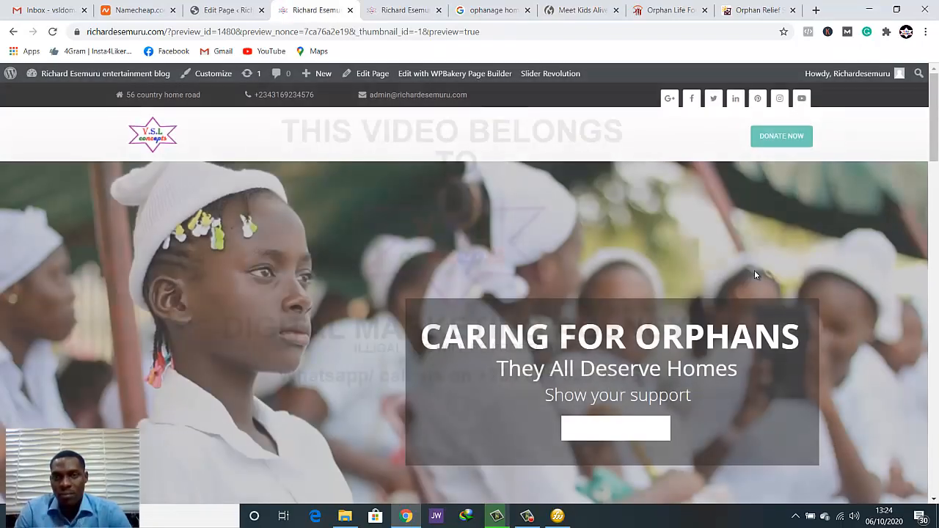
scroll(754, 290, down, 10)
scroll(734, 293, down, 2)
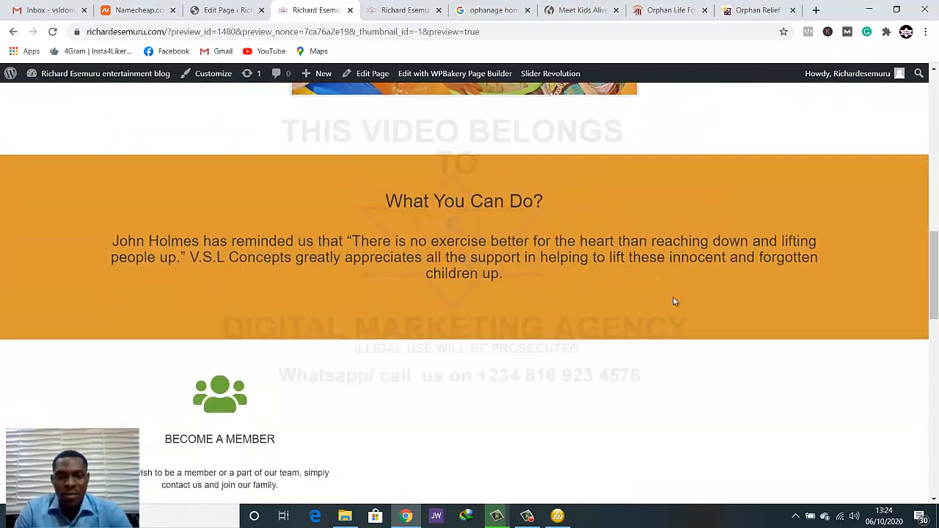
scroll(526, 270, down, 3)
scroll(526, 272, up, 3)
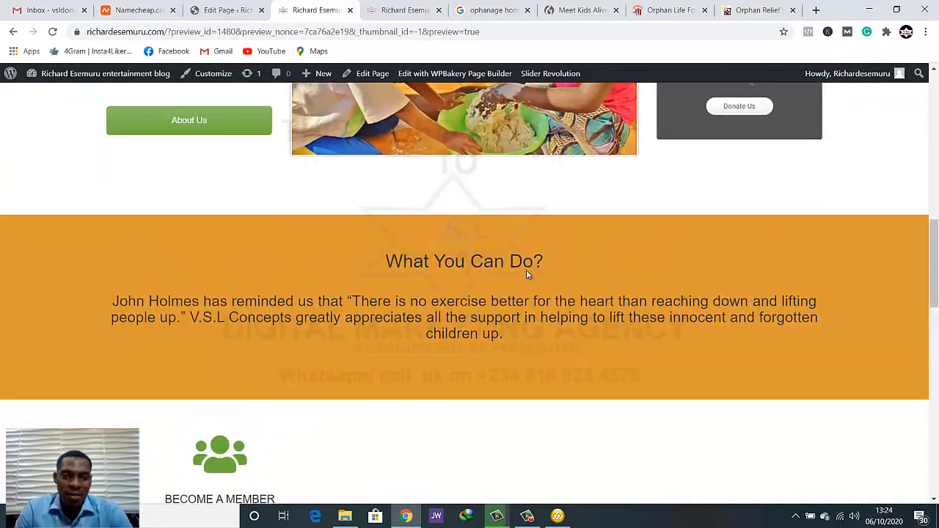
scroll(529, 277, down, 2)
scroll(532, 278, up, 3)
scroll(533, 281, up, 6)
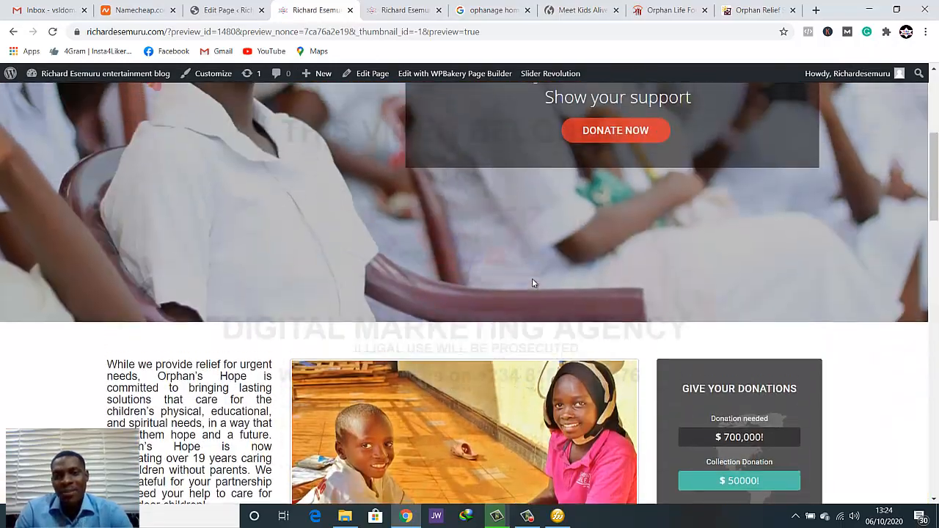
scroll(543, 293, down, 3)
scroll(541, 293, down, 7)
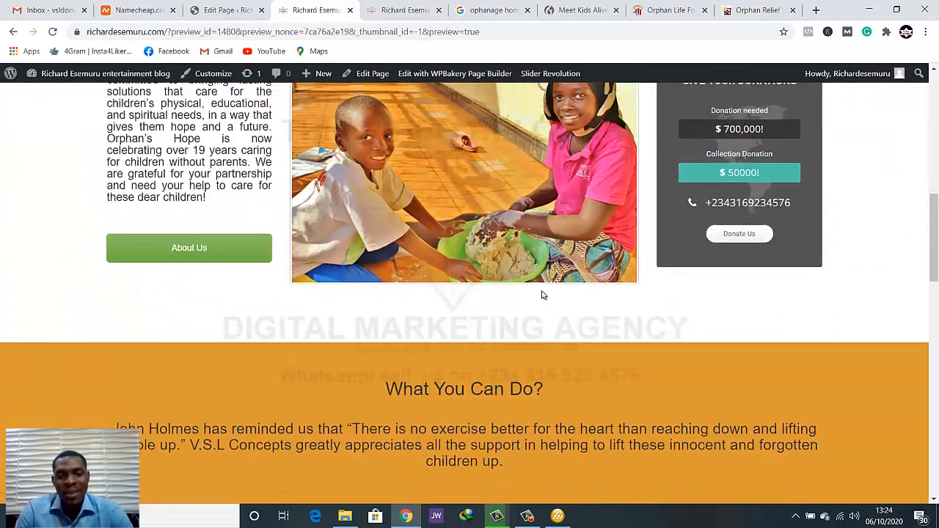
scroll(449, 277, up, 3)
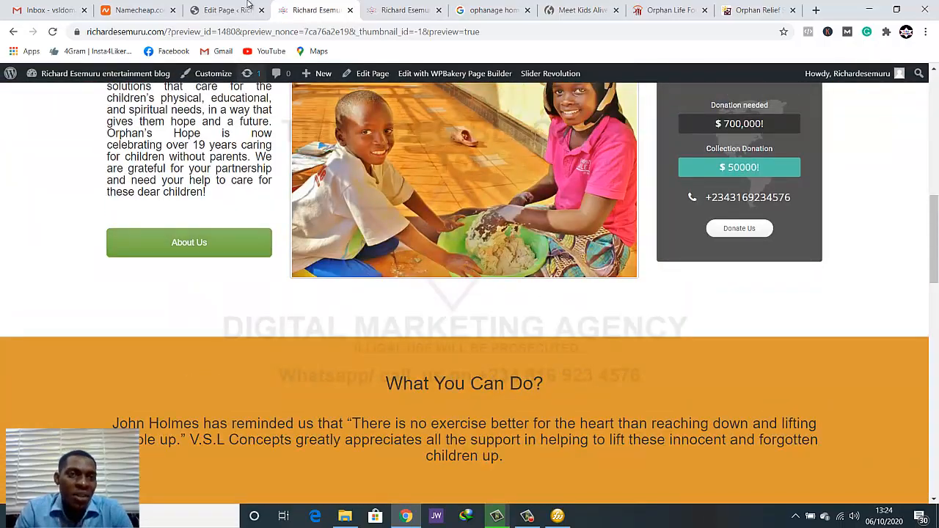
Change the What You Can Do? row's background color to green #4baf5e in the page editor and save the row settings
click(228, 9)
scroll(668, 205, down, 2)
scroll(668, 205, up, 2)
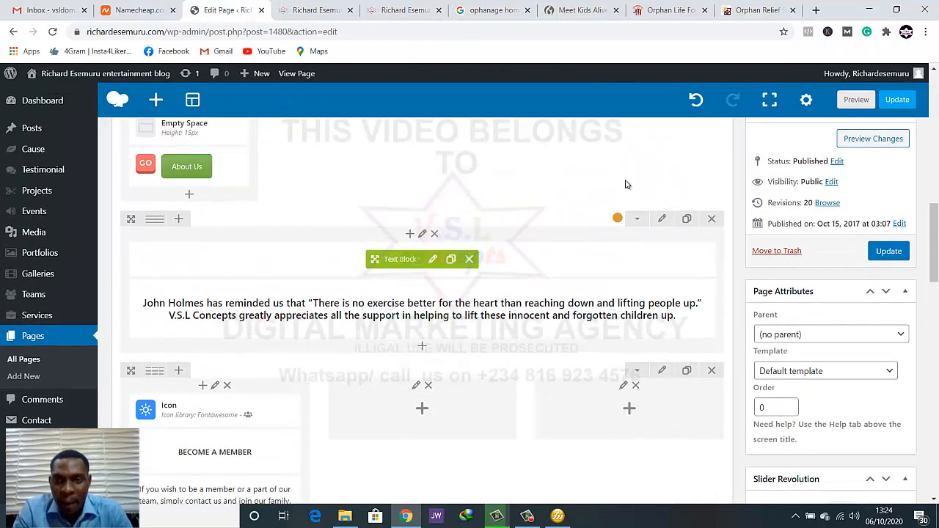
click(666, 220)
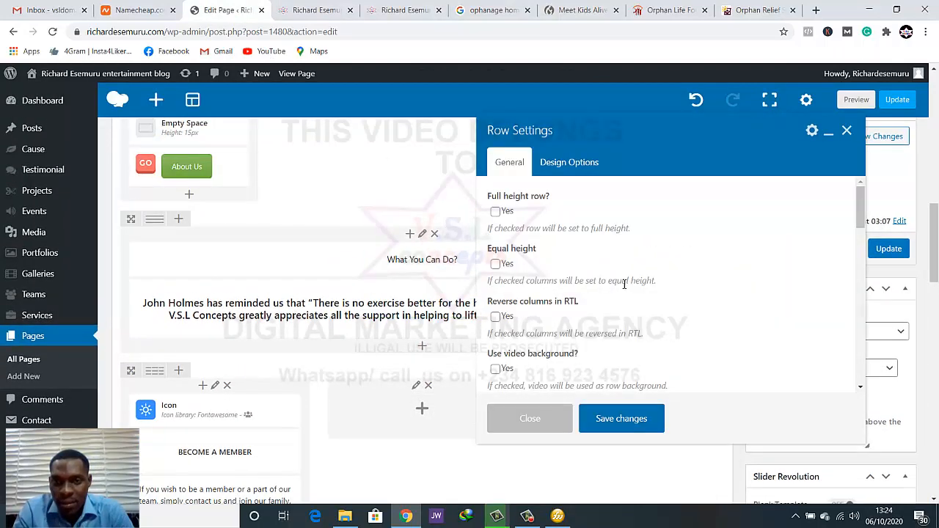
click(576, 162)
scroll(724, 279, down, 3)
click(736, 246)
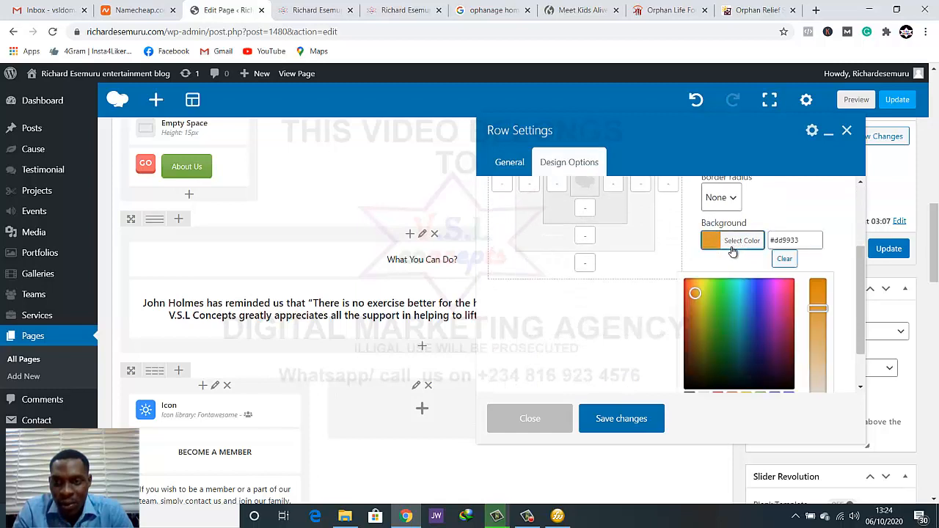
drag(697, 297, 721, 296)
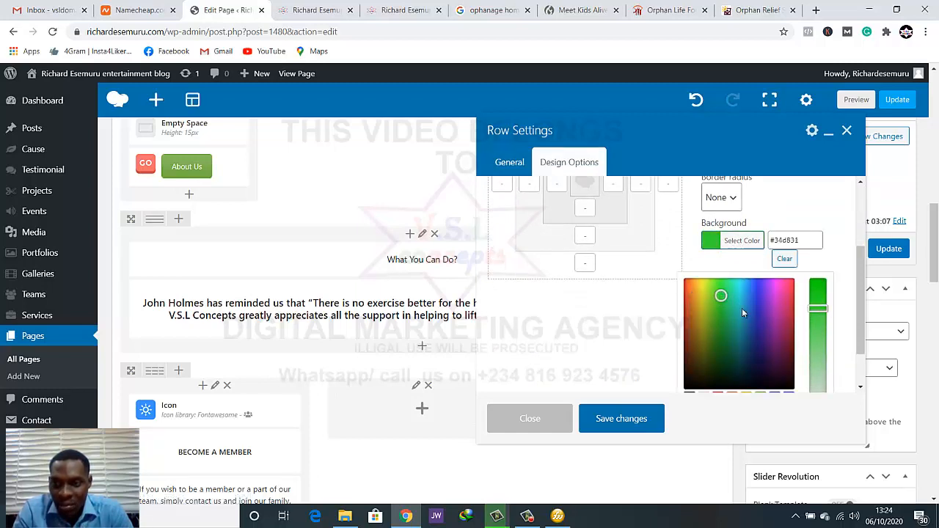
drag(723, 300, 724, 314)
drag(818, 308, 818, 333)
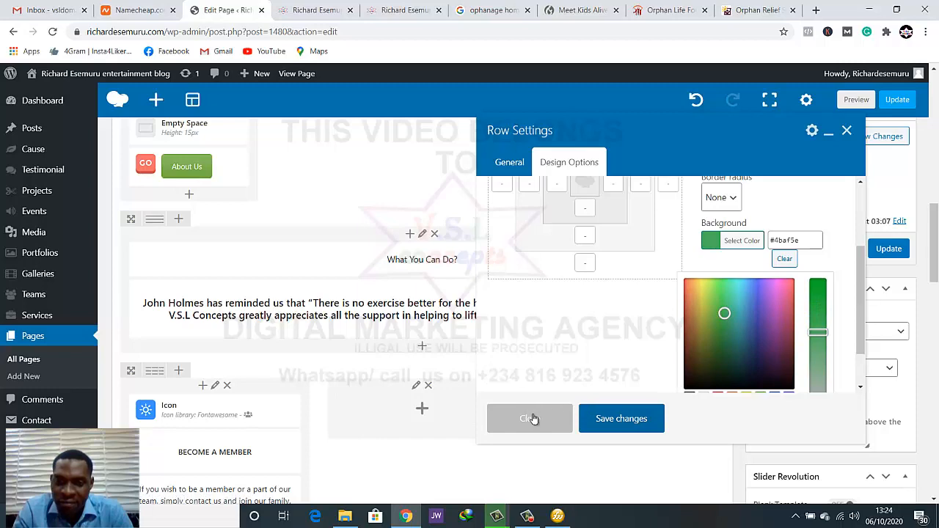
click(617, 419)
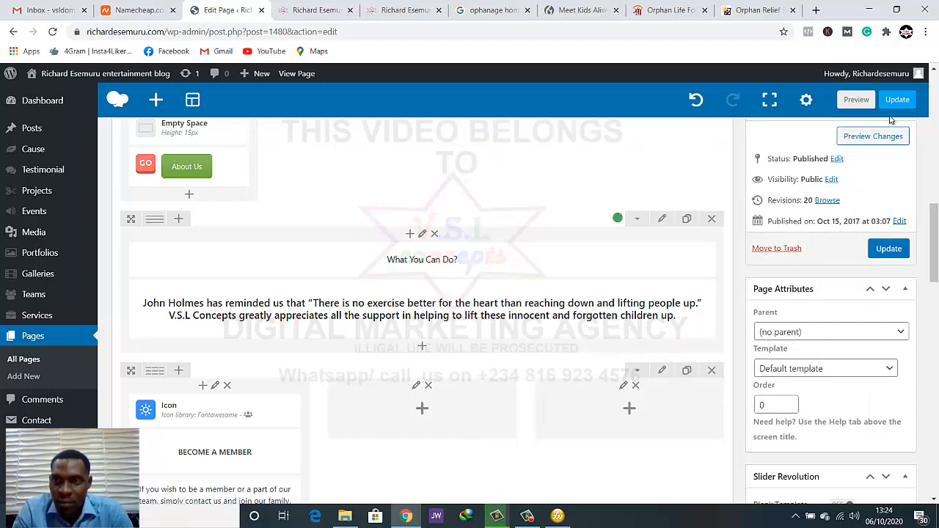
Preview the page and examine the green What You Can Do? band below the About Us and donations row
click(858, 101)
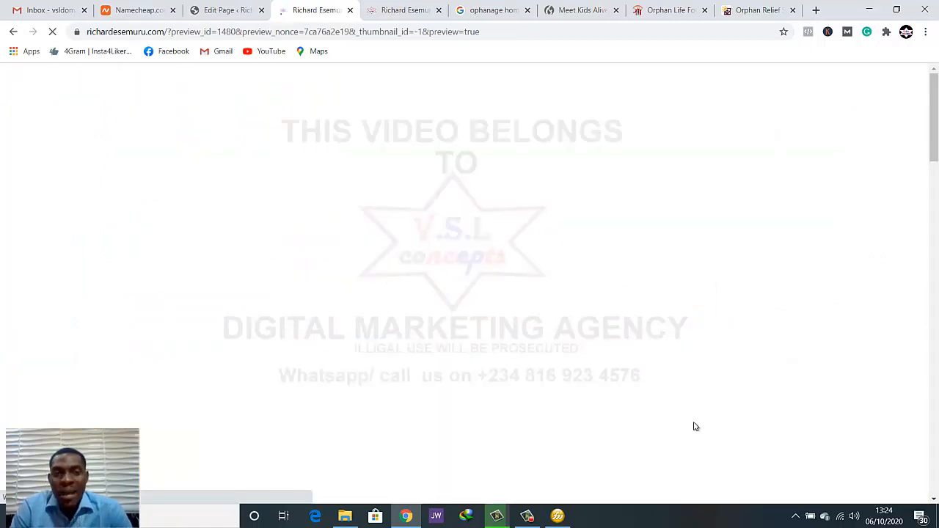
scroll(657, 432, down, 8)
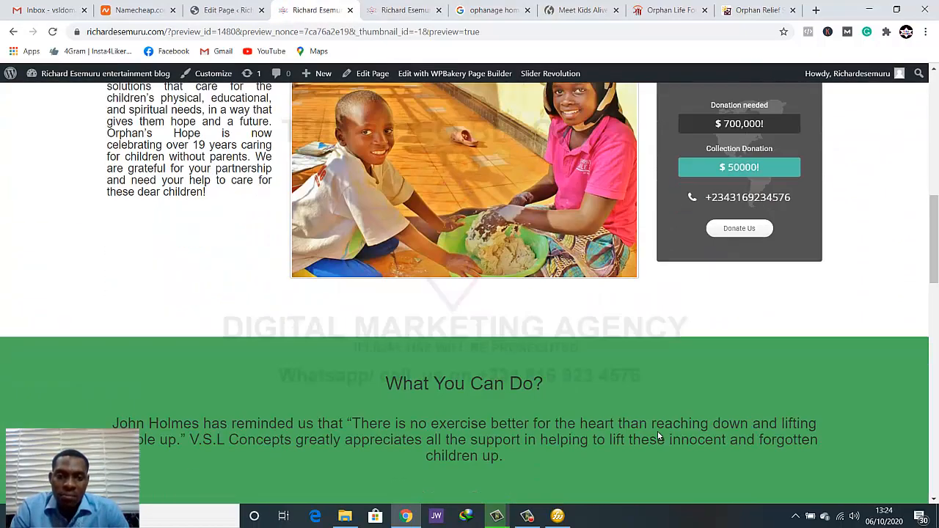
scroll(658, 437, down, 3)
scroll(657, 438, up, 4)
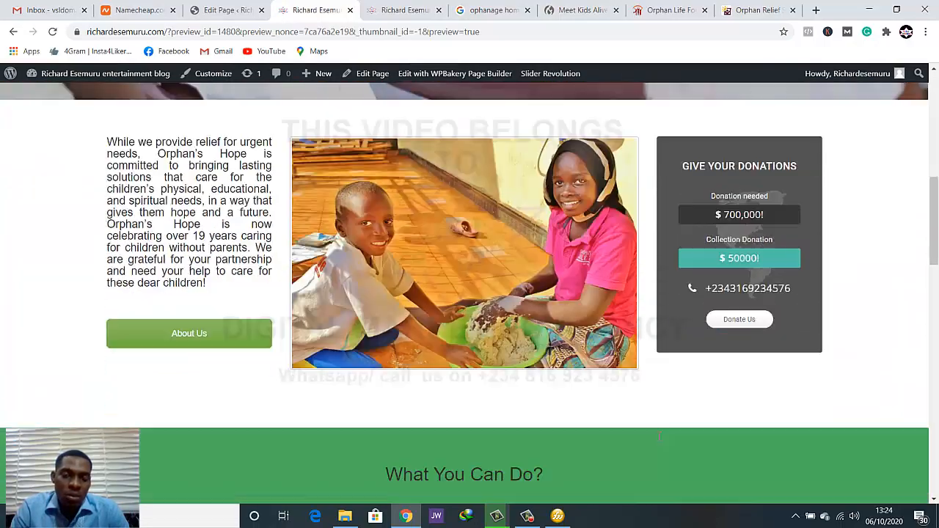
scroll(658, 438, down, 3)
scroll(658, 438, up, 1)
scroll(658, 438, down, 2)
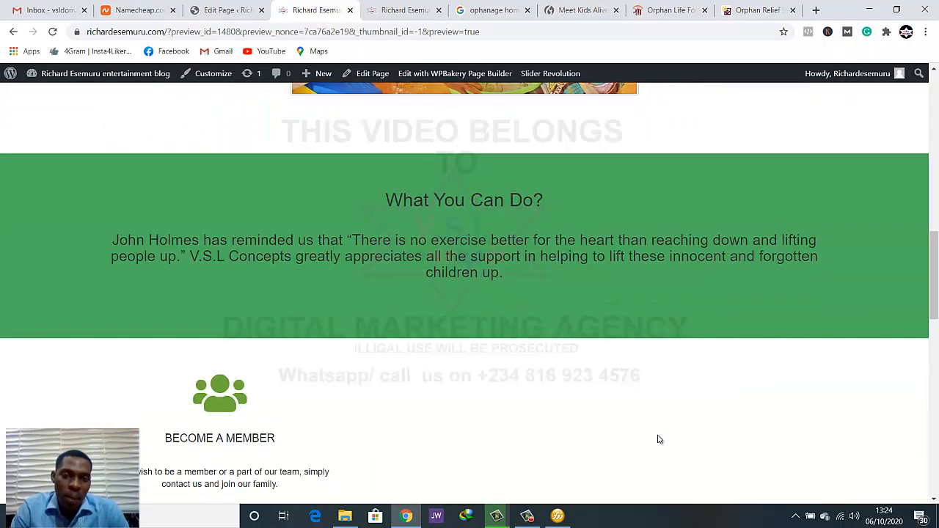
scroll(658, 423, up, 2)
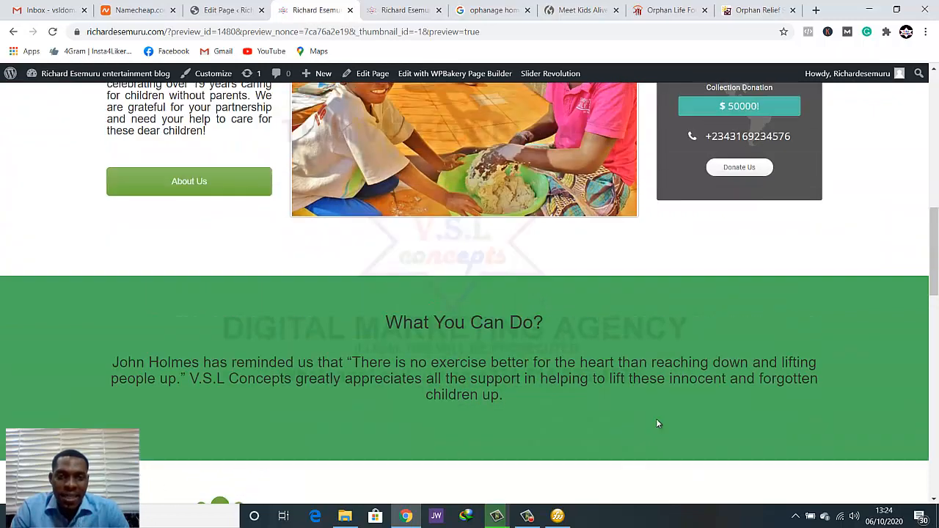
Compare the green band in the preview with the BECOME A MEMBER card below and the hero banner above
scroll(658, 423, down, 2)
scroll(658, 423, down, 2)
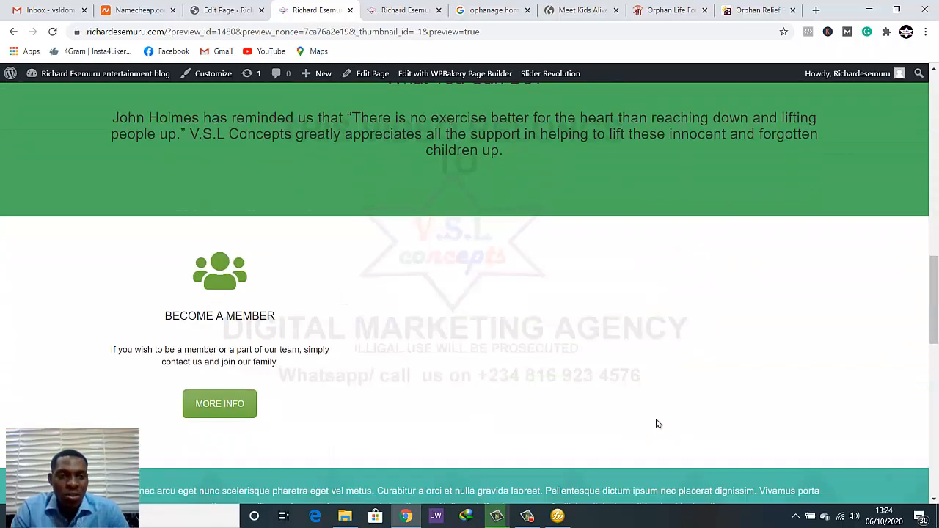
scroll(658, 424, up, 1)
scroll(658, 423, down, 3)
scroll(658, 424, up, 2)
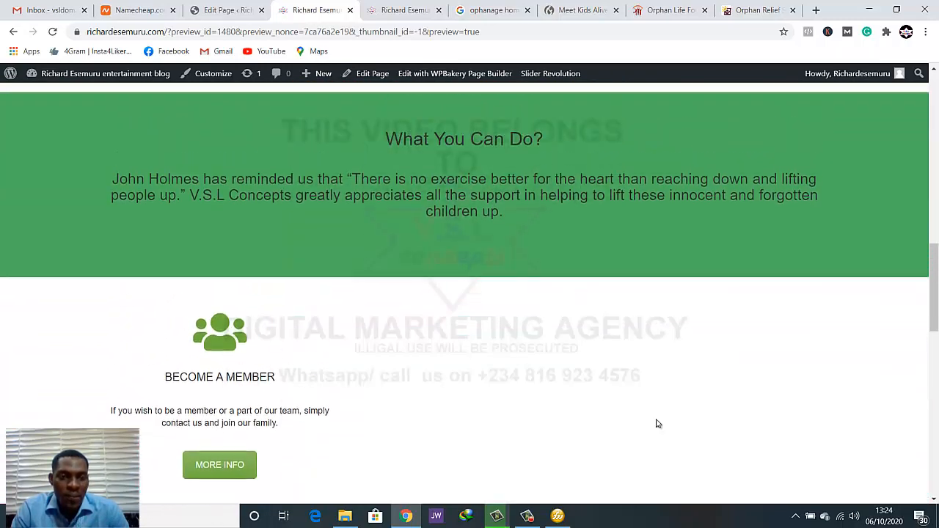
scroll(658, 424, down, 1)
scroll(656, 423, up, 3)
scroll(655, 423, up, 5)
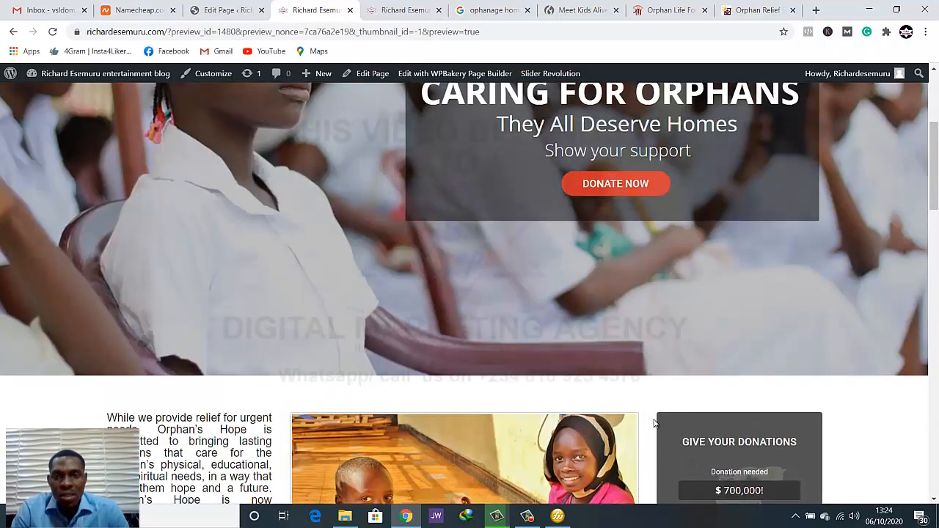
scroll(655, 423, down, 2)
scroll(655, 424, down, 6)
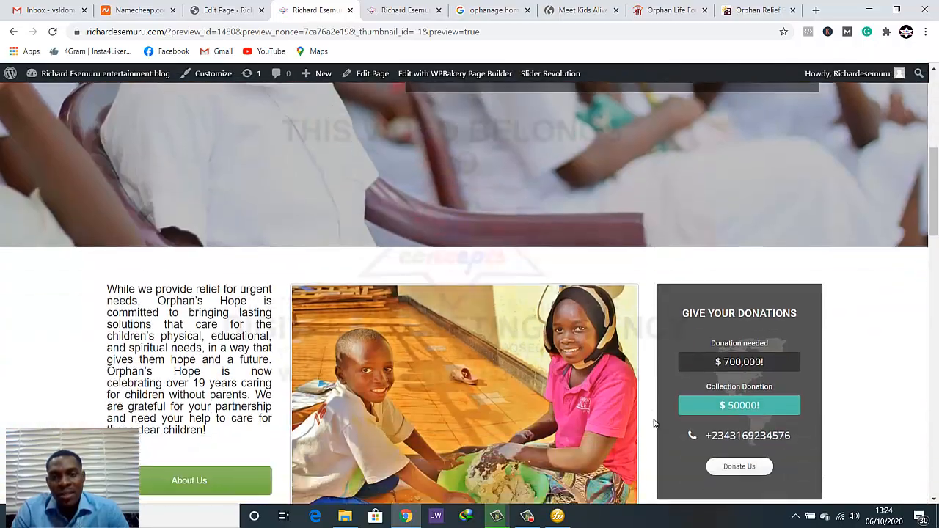
Compare the teal Collection Donation bar in the GIVE YOUR DONATIONS card with the green What You Can Do? band
scroll(655, 423, up, 2)
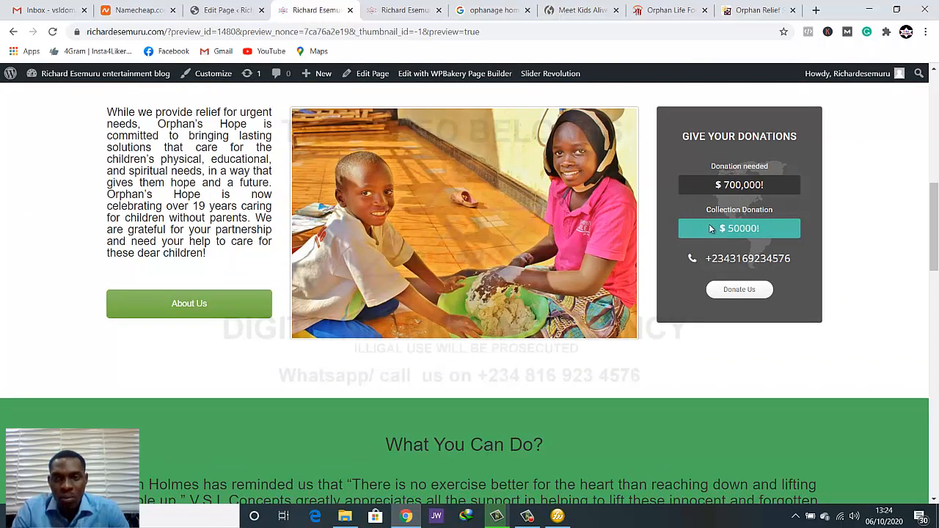
scroll(694, 251, up, 1)
scroll(694, 251, down, 1)
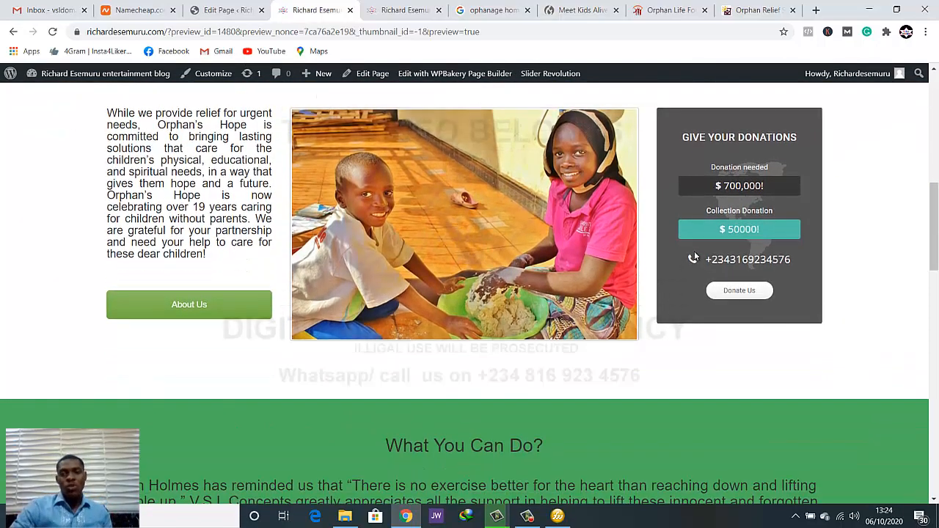
scroll(697, 257, up, 2)
scroll(699, 261, down, 2)
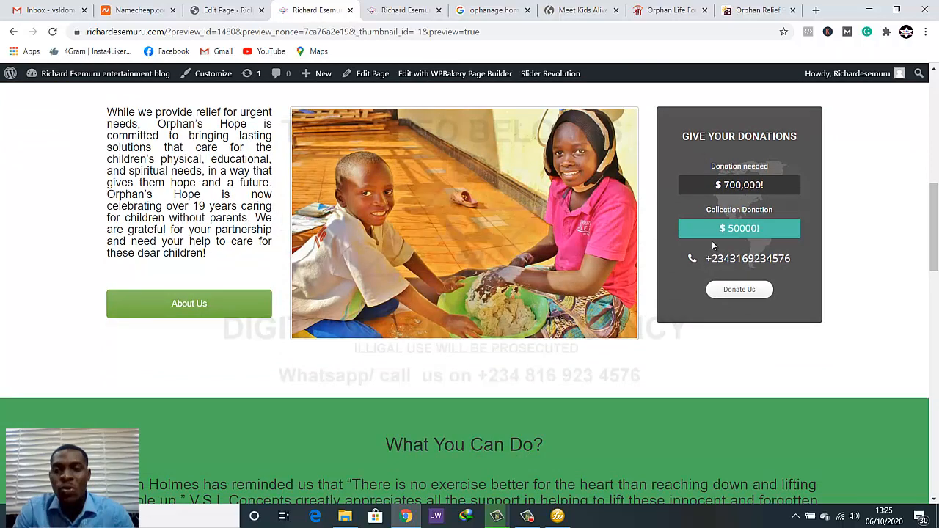
scroll(679, 322, down, 2)
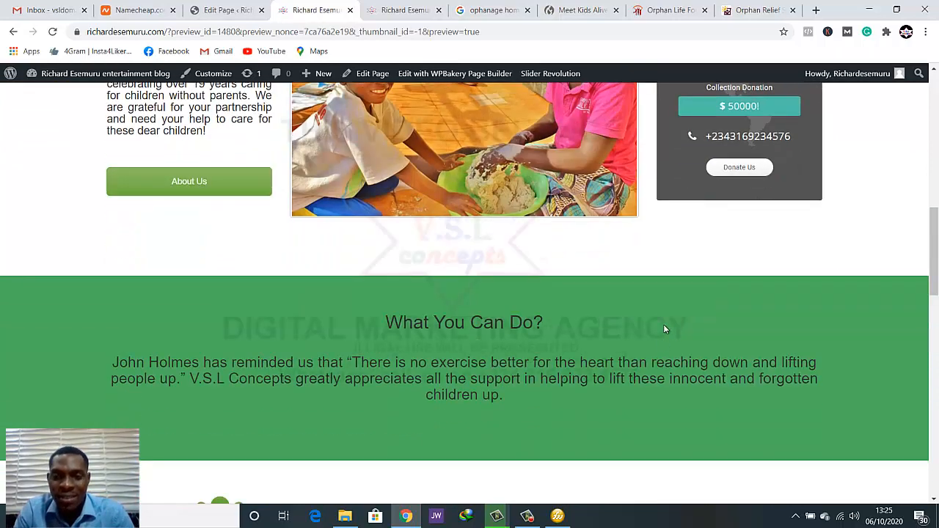
scroll(664, 323, up, 1)
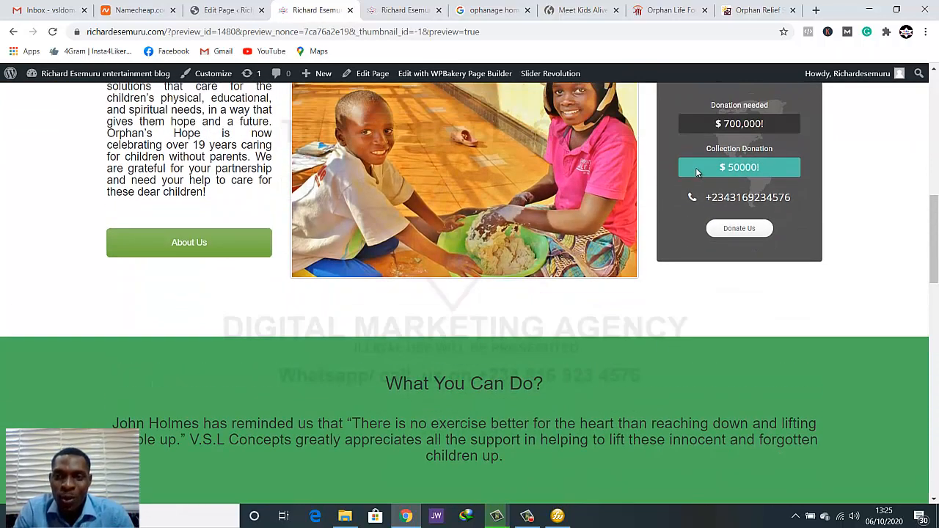
scroll(697, 173, up, 1)
scroll(696, 175, down, 1)
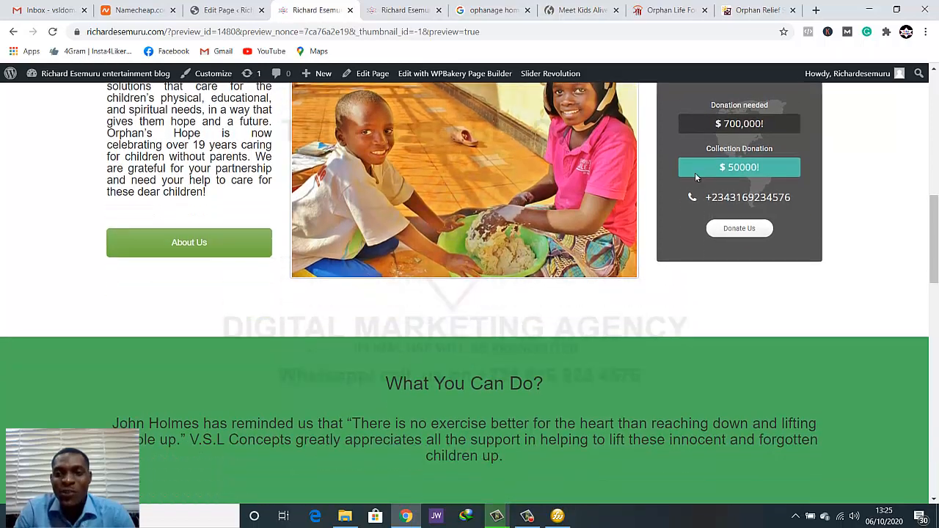
Open the What You Can Do? row's design options in the page editor and select its background color code
click(242, 11)
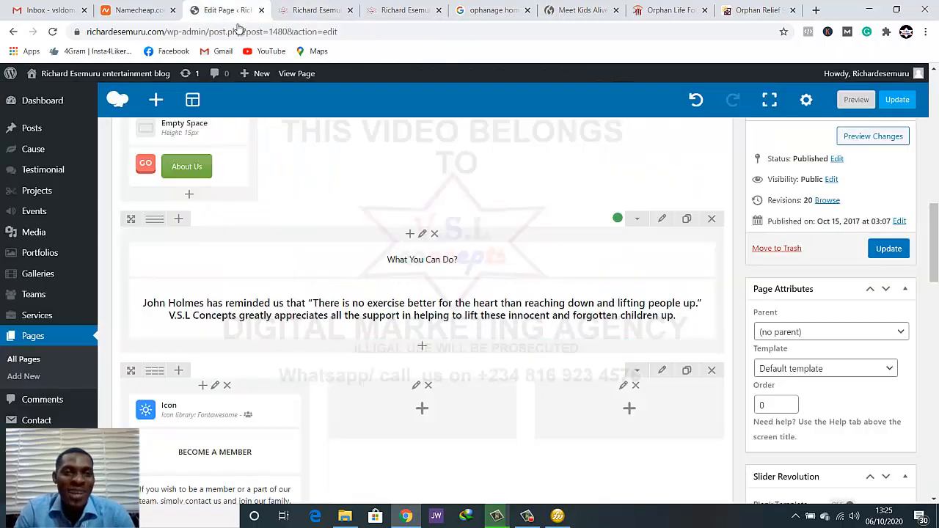
click(663, 220)
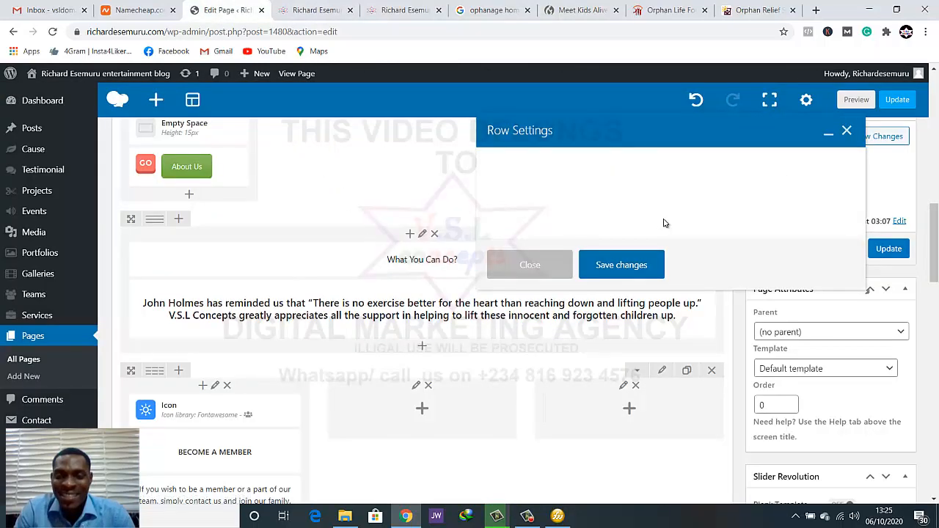
scroll(733, 242, down, 2)
scroll(624, 205, up, 2)
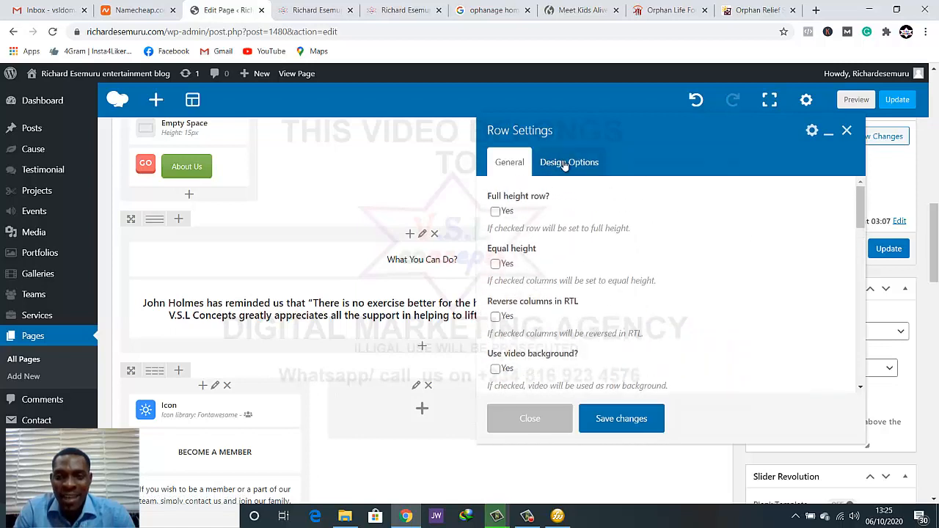
click(569, 162)
scroll(768, 301, down, 1)
click(729, 302)
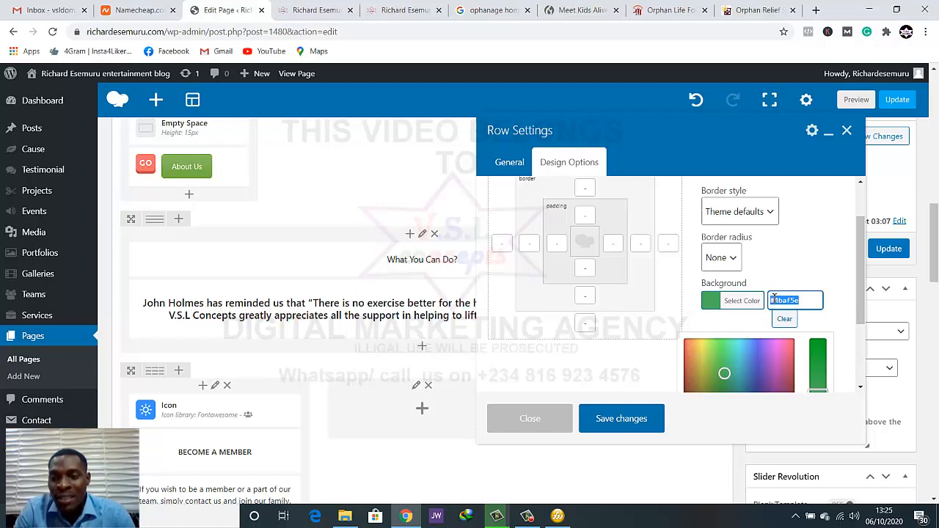
drag(793, 300, 772, 300)
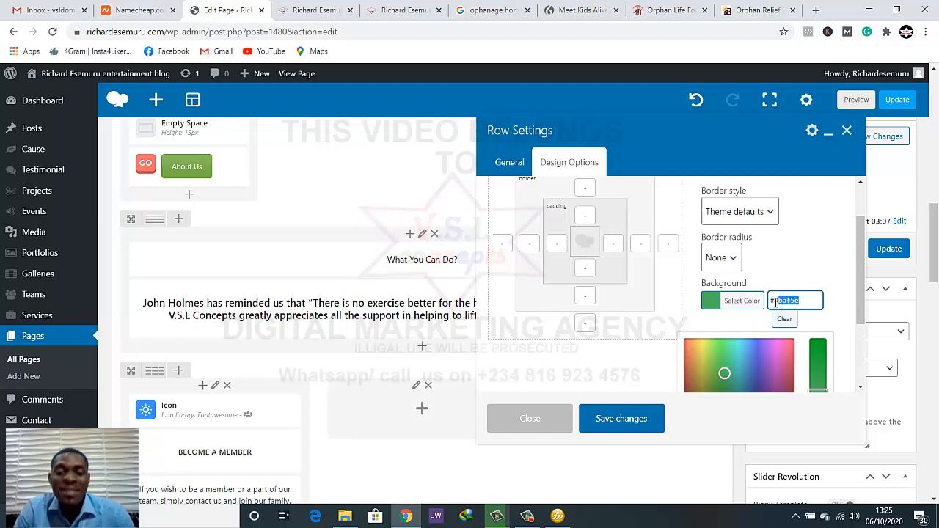
click(801, 302)
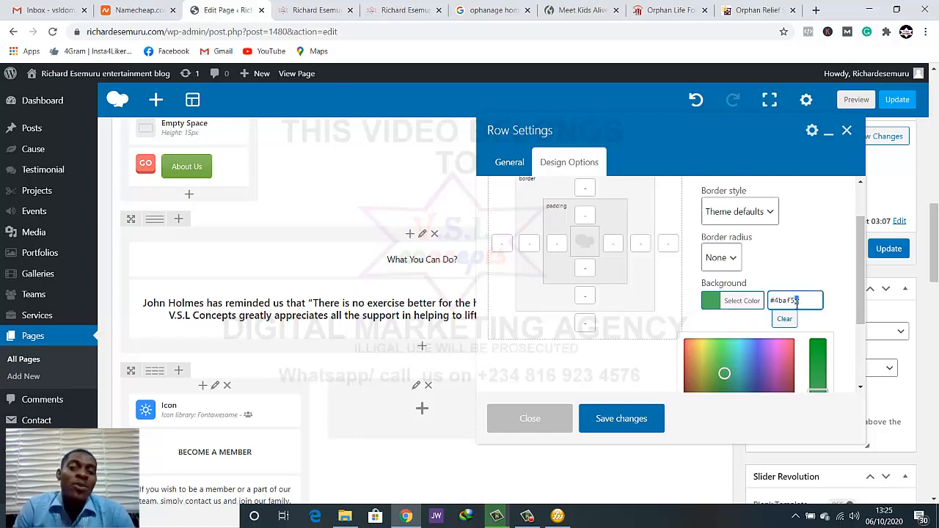
drag(797, 301, 769, 301)
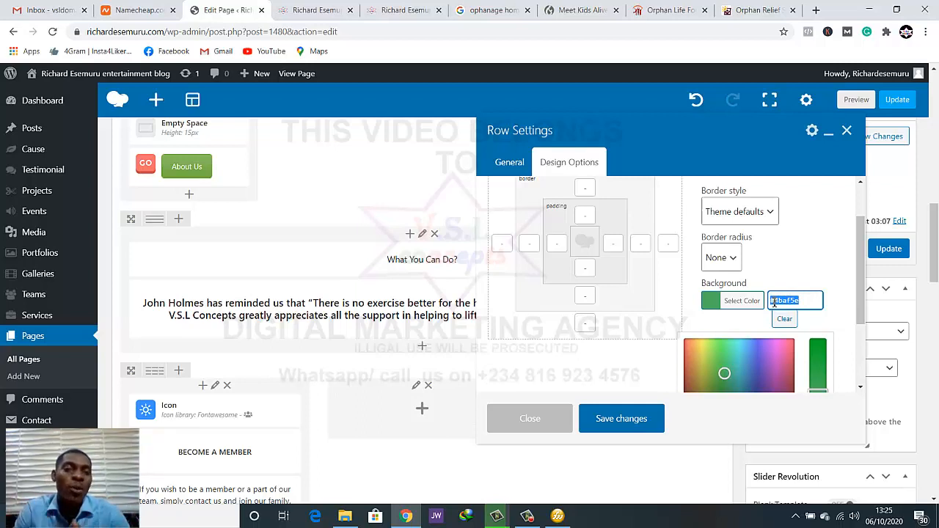
click(800, 301)
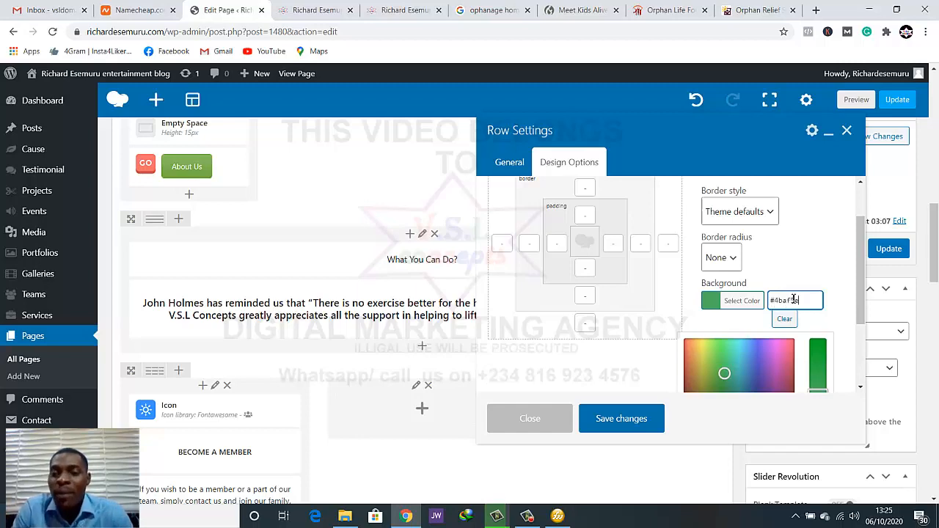
Capture the page preview showing the donations card, paste the screenshot into Fireworks, and fit the canvas to it
click(292, 9)
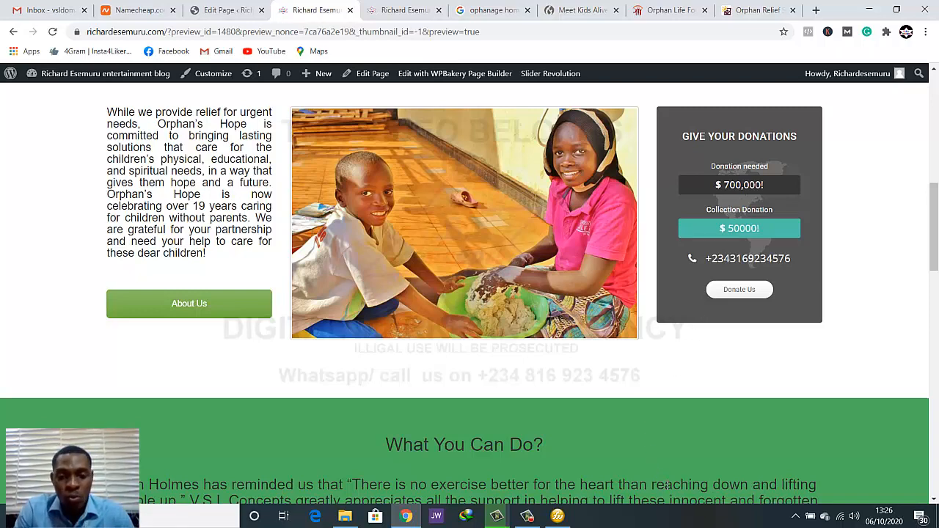
click(560, 517)
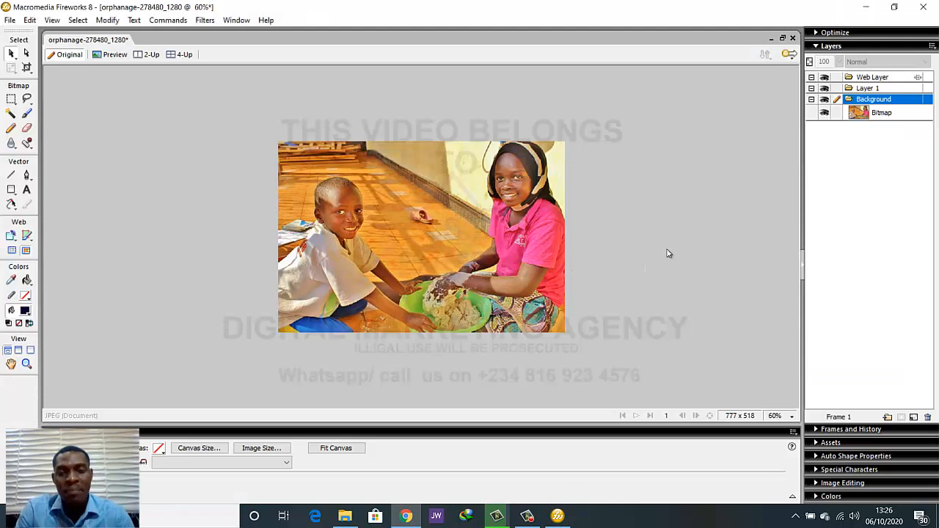
key(ctrl+v)
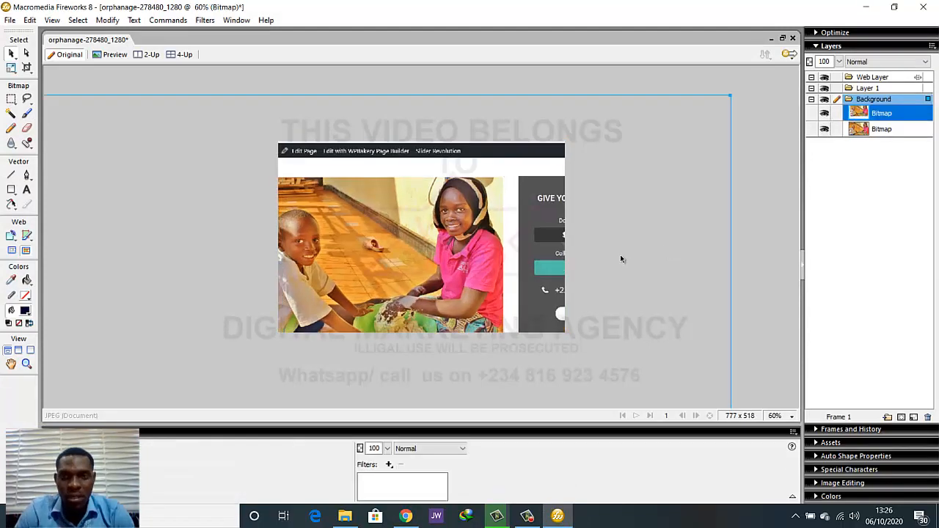
drag(651, 218, 627, 202)
click(757, 214)
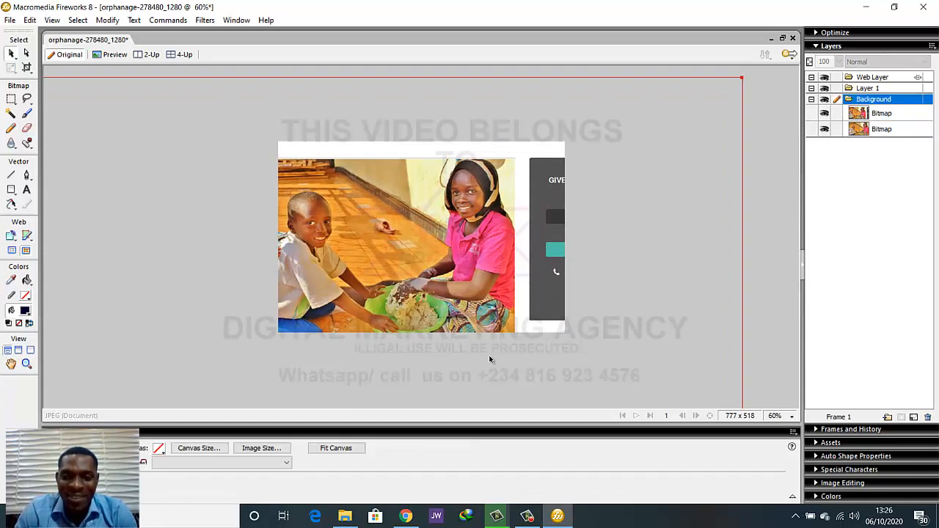
click(330, 449)
key(ctrl+a)
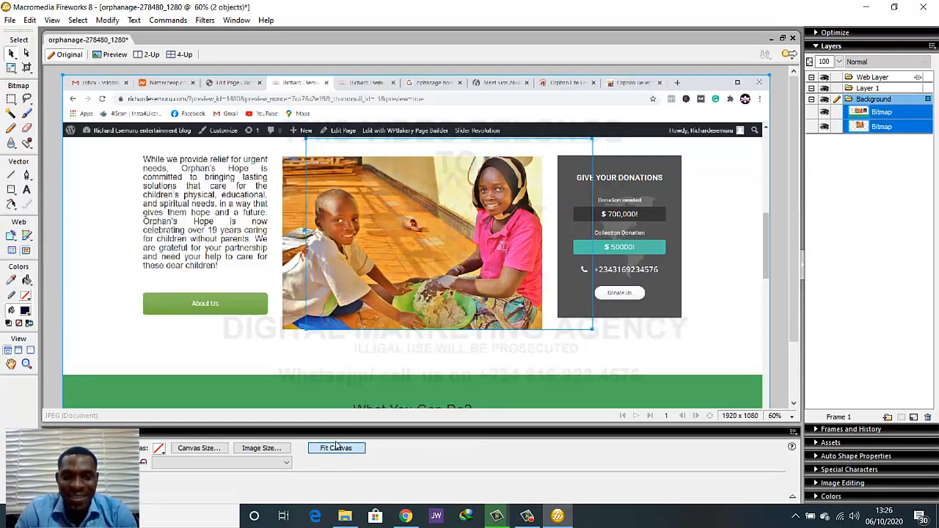
click(775, 221)
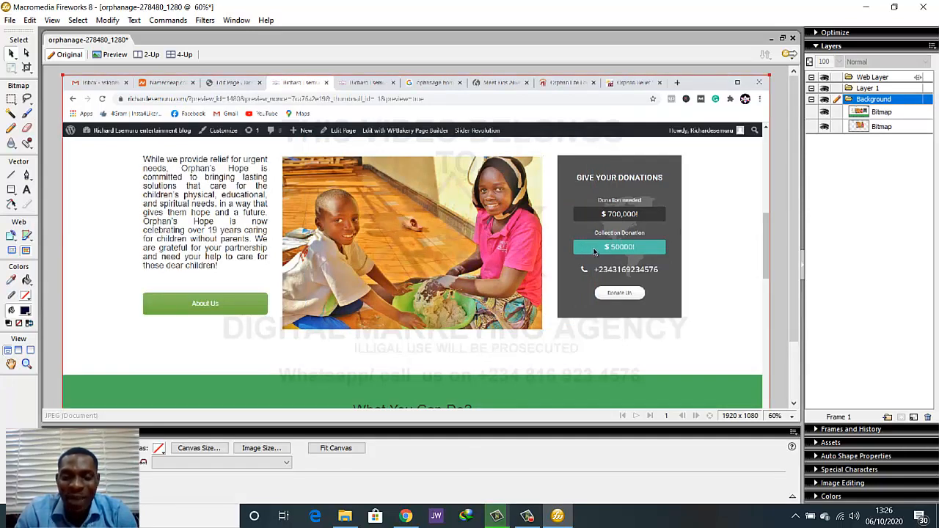
Sample the Collection Donation bar's teal as the canvas color and copy its hex code #4FC0AA
click(158, 449)
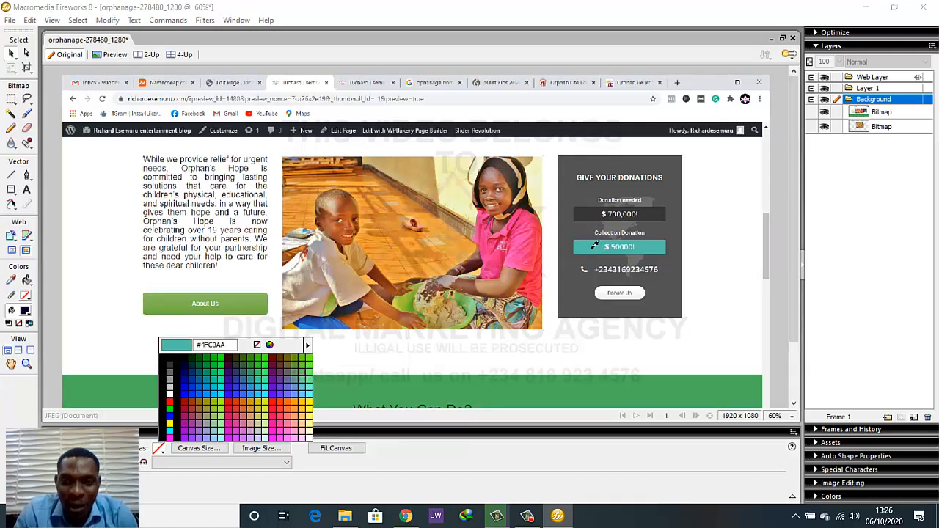
click(595, 247)
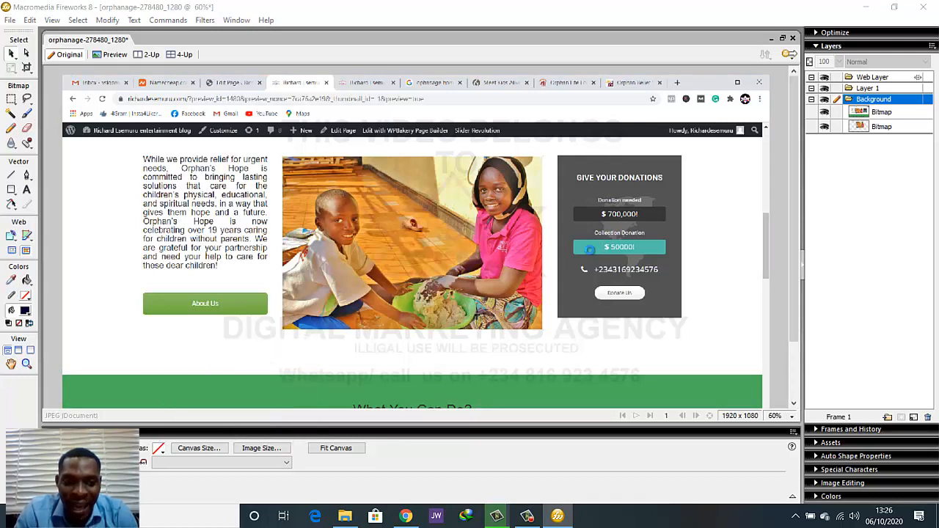
click(158, 449)
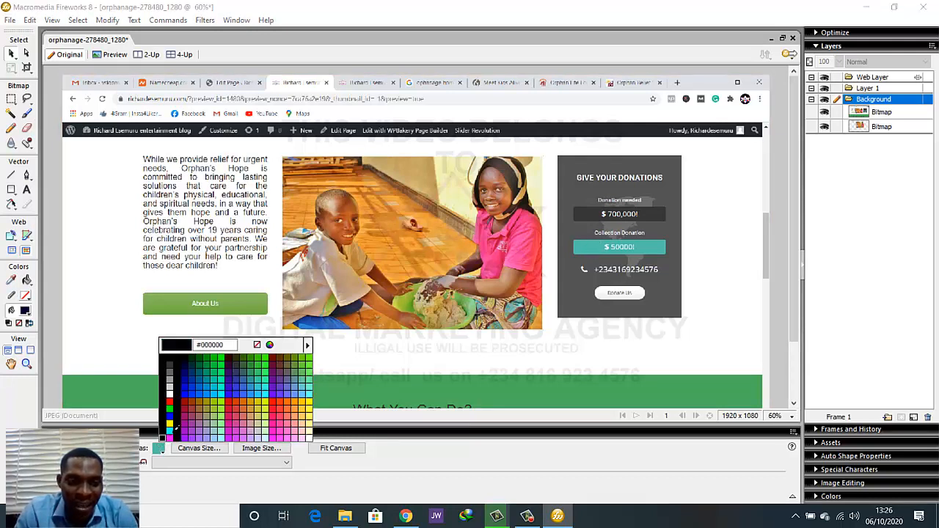
drag(227, 344, 195, 345)
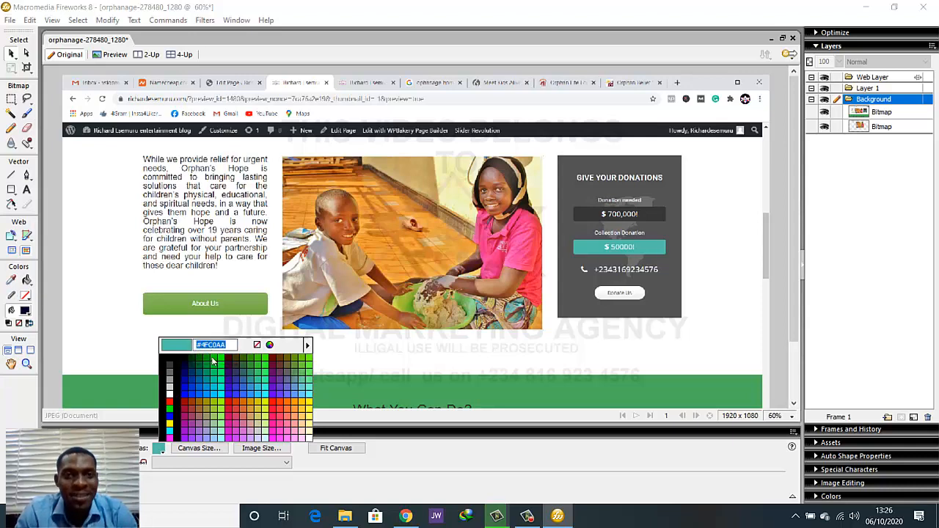
Back in the browser's page editor, set the What You Can Do? row's background color to #4fc0aa and save the row settings
click(405, 516)
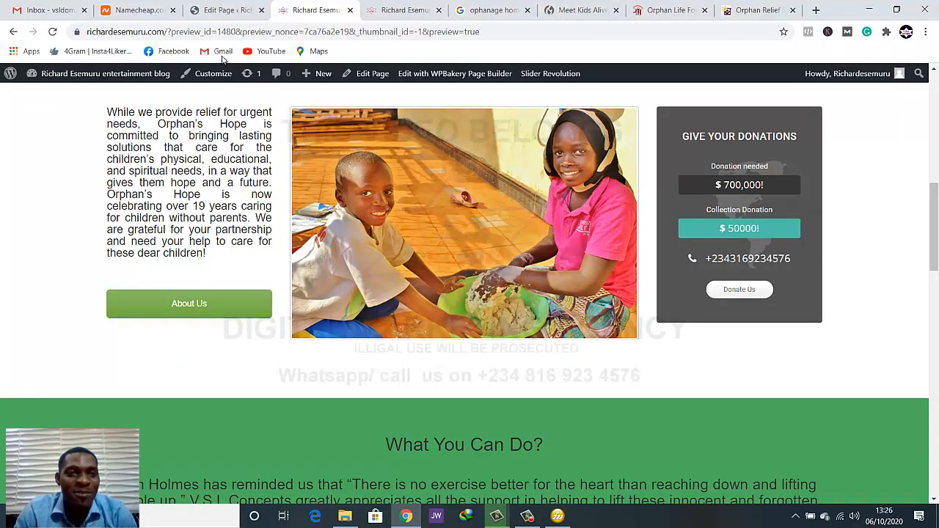
click(219, 9)
click(780, 300)
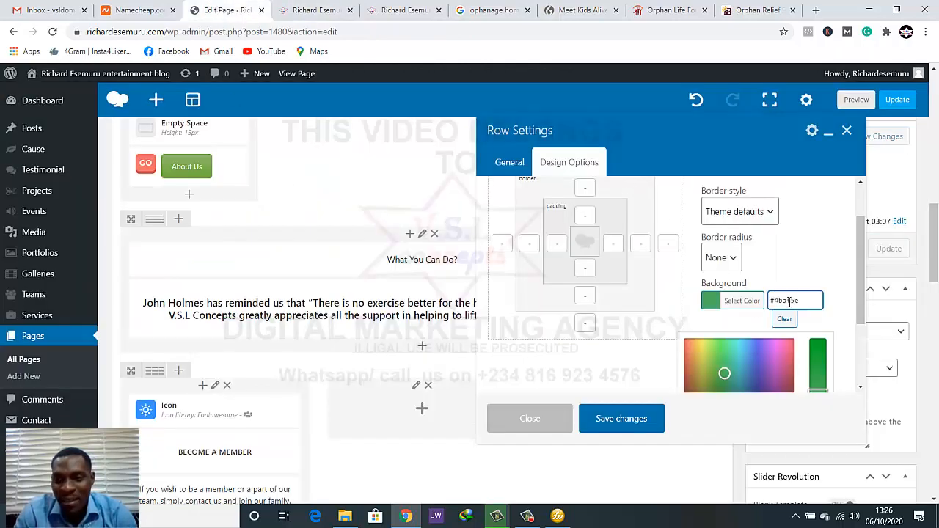
double_click(789, 303)
text(#4fc0aa)
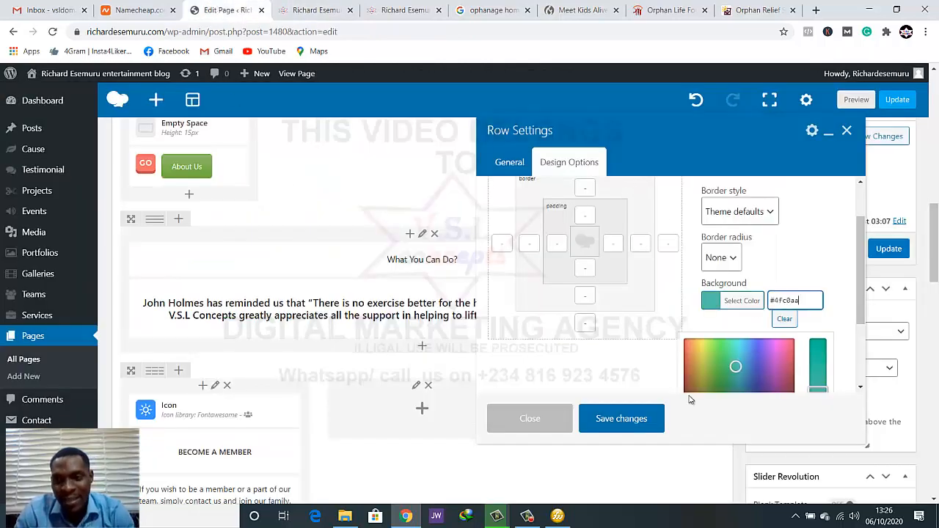
click(709, 415)
click(645, 422)
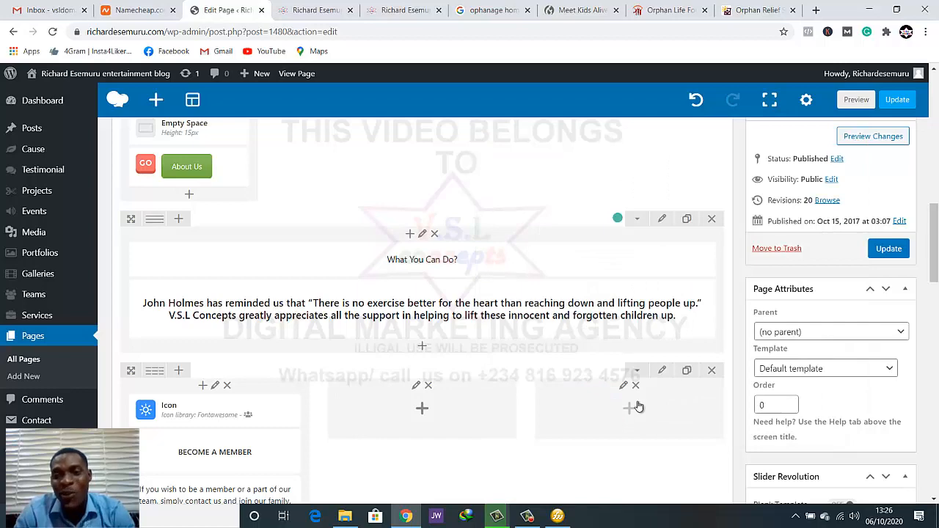
Preview the page and compare the teal What You Can Do? band with the Collection Donation bar and the surrounding sections
click(859, 100)
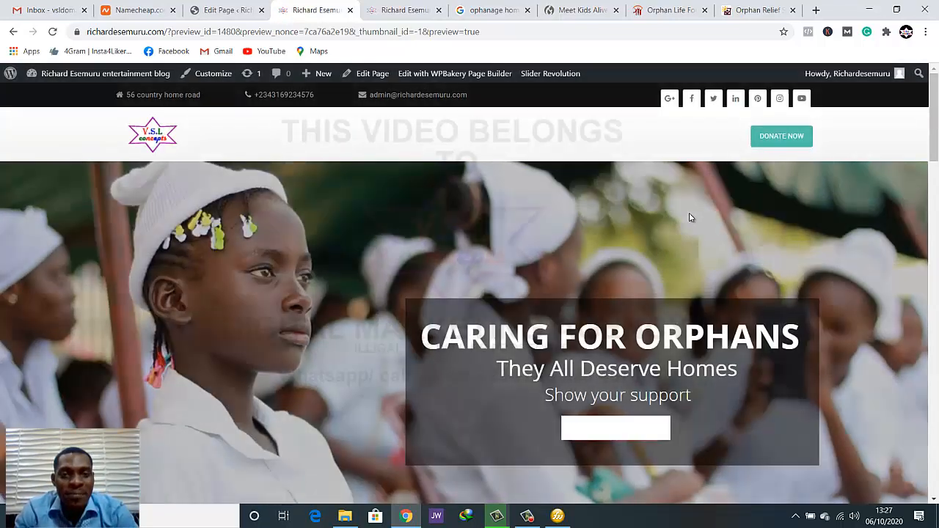
scroll(694, 220, down, 8)
scroll(701, 224, down, 2)
scroll(701, 221, up, 2)
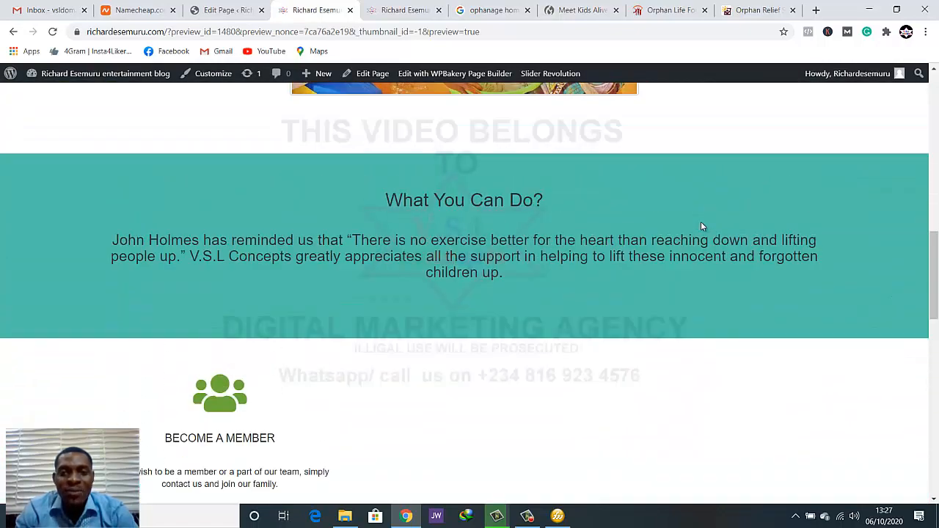
scroll(702, 226, down, 3)
scroll(703, 230, up, 3)
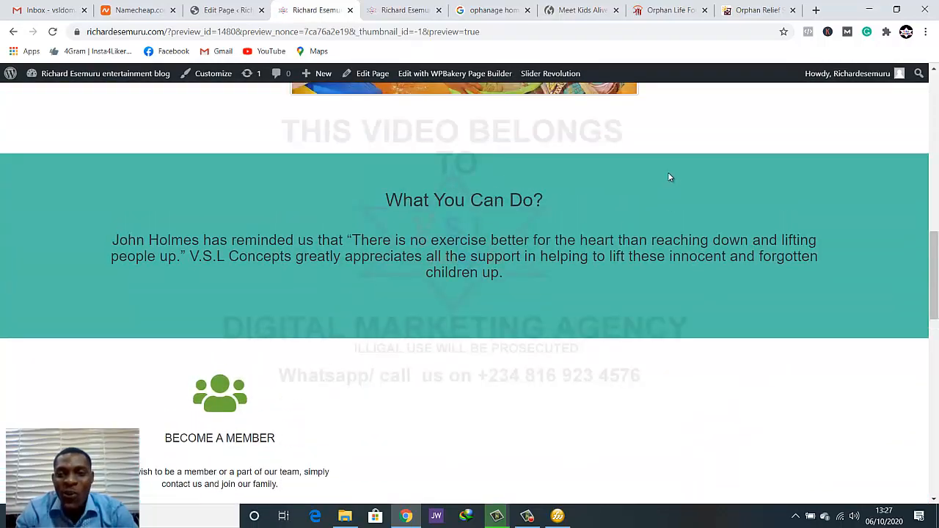
scroll(716, 200, up, 4)
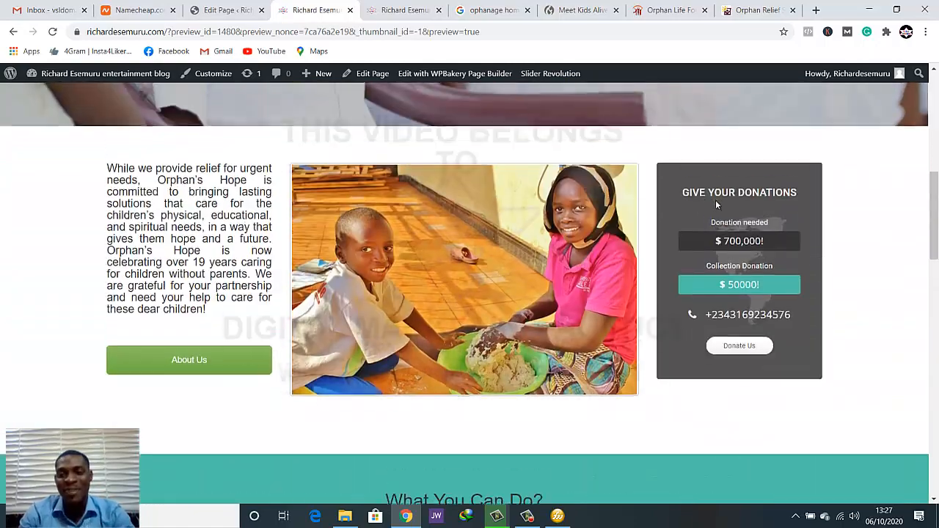
scroll(715, 200, down, 3)
scroll(720, 298, down, 6)
scroll(719, 298, up, 6)
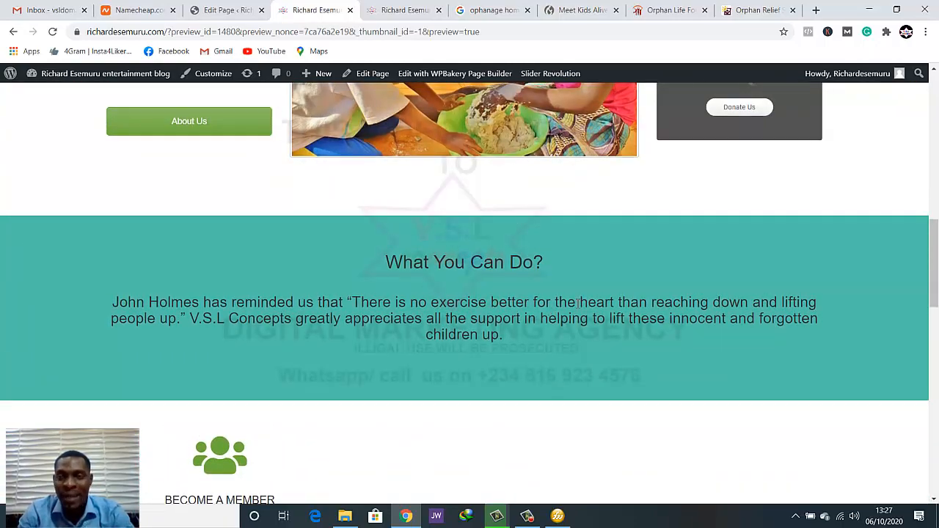
scroll(578, 306, up, 2)
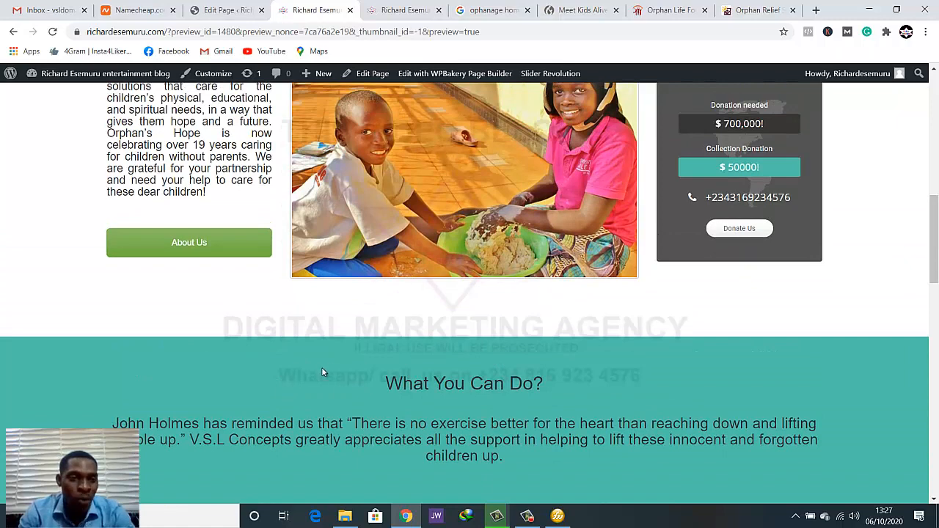
scroll(322, 370, up, 1)
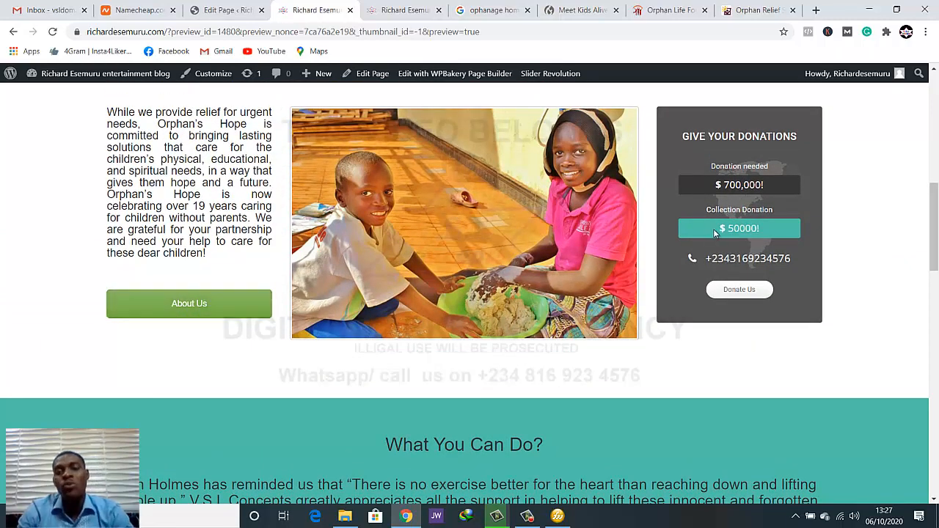
Back in the page editor, open the What You Can Do? heading's text block settings and show the extended text formatting tools
scroll(716, 233, down, 2)
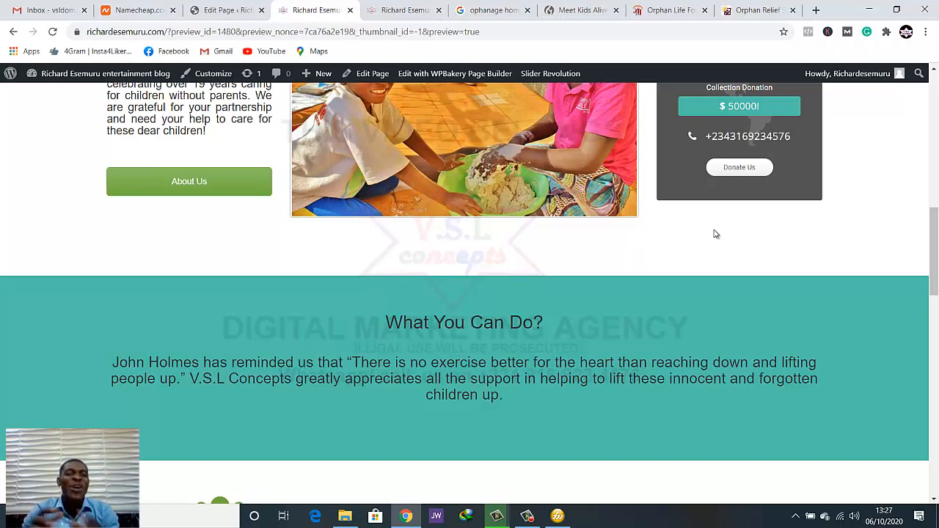
scroll(789, 279, down, 4)
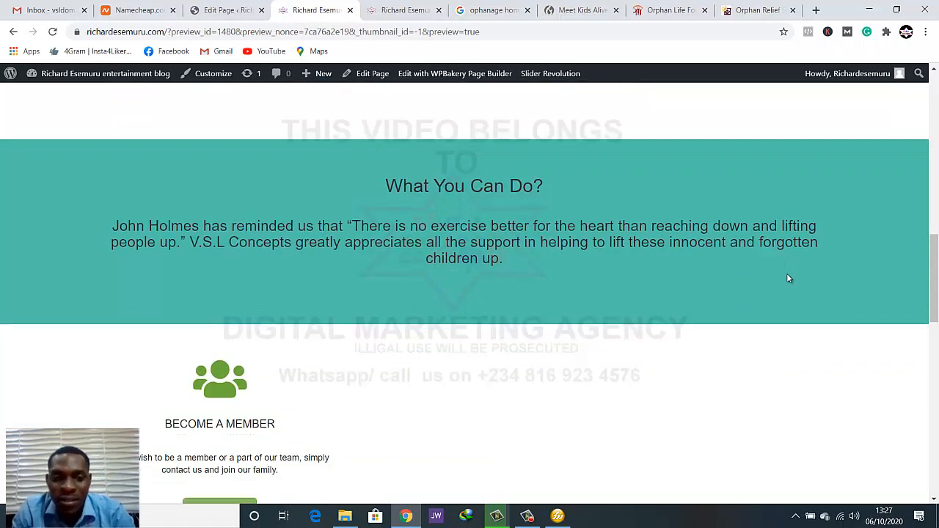
scroll(788, 278, up, 2)
scroll(789, 279, down, 1)
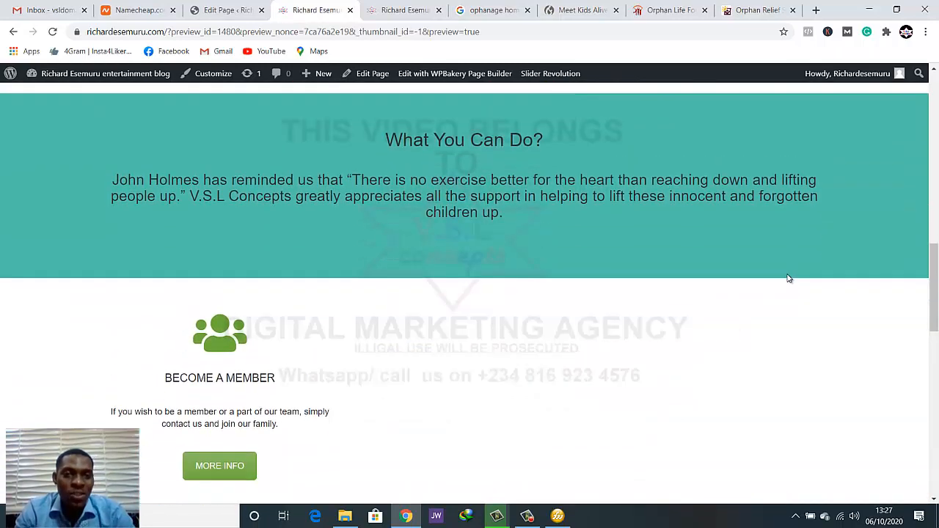
scroll(789, 278, up, 1)
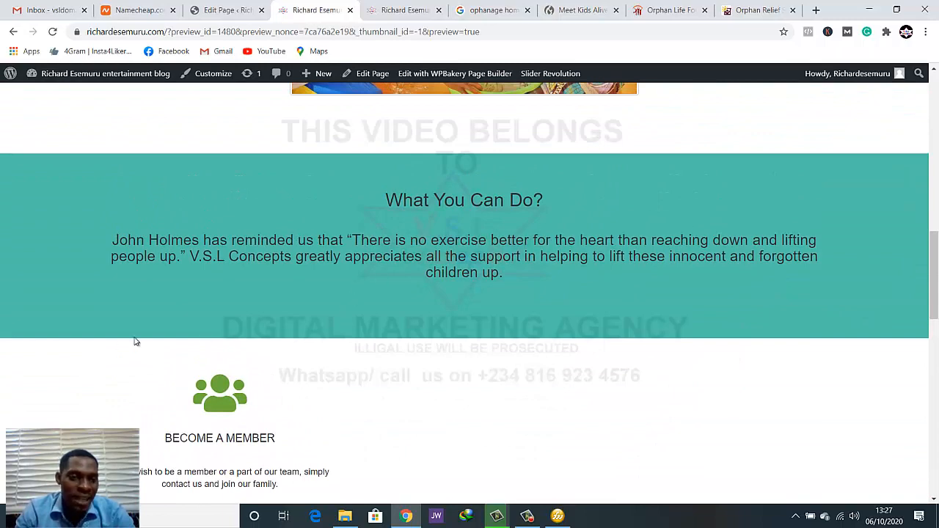
click(224, 10)
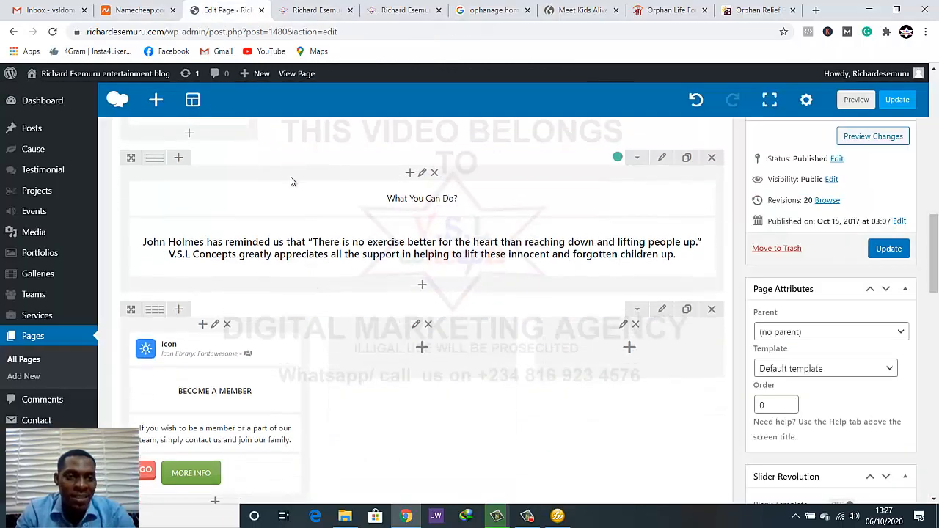
scroll(358, 189, up, 1)
click(434, 198)
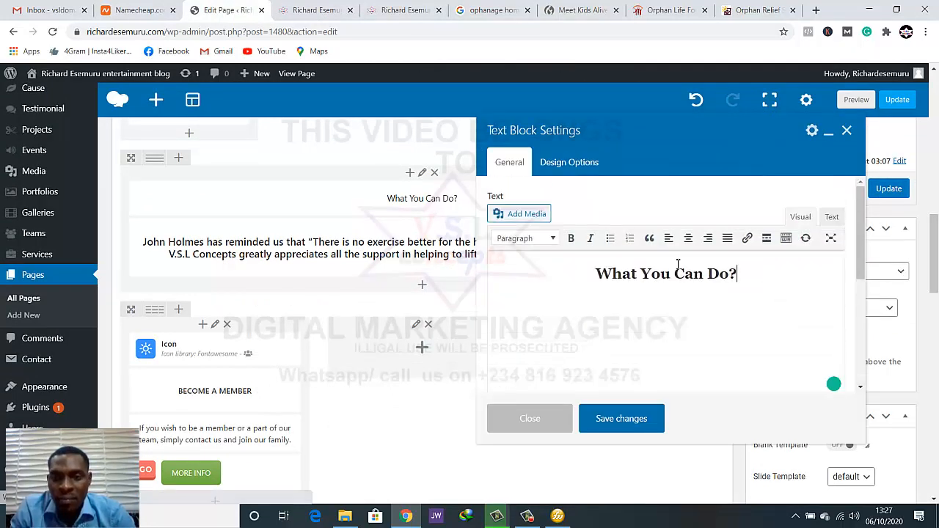
click(787, 241)
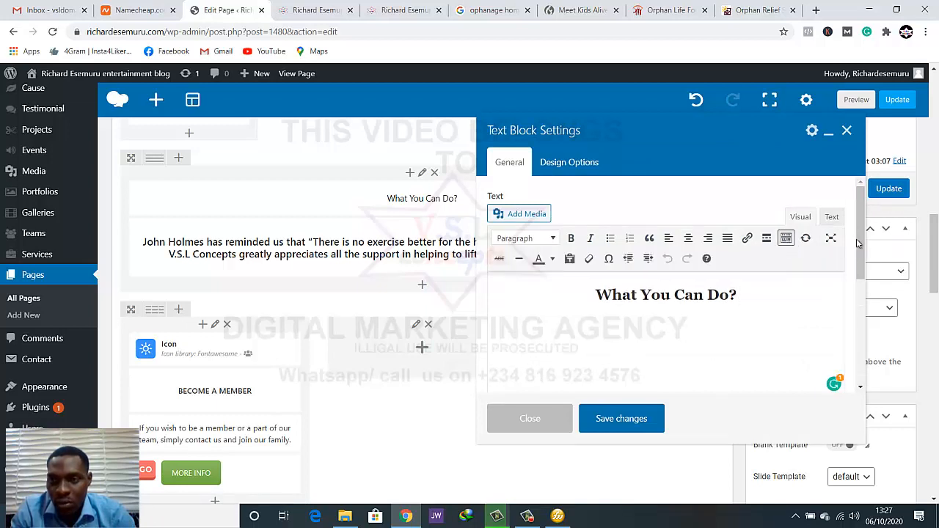
drag(862, 234, 866, 259)
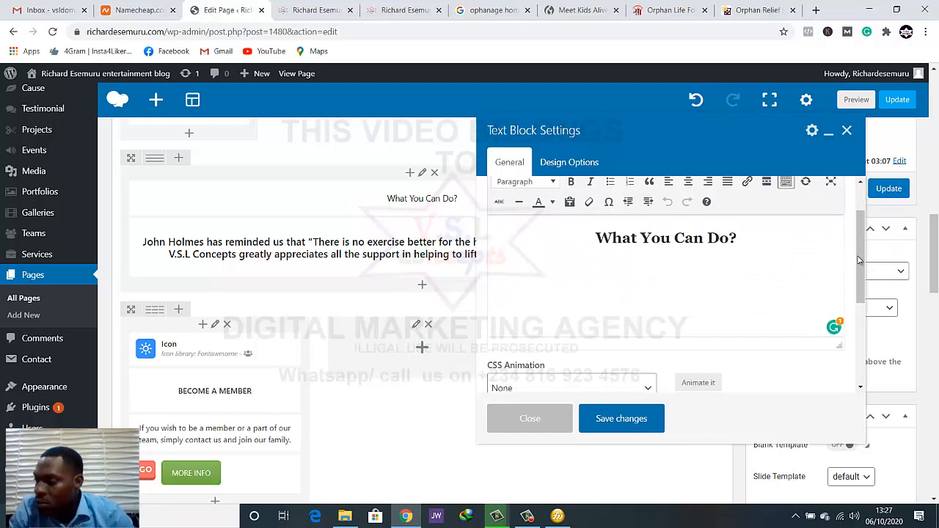
click(570, 162)
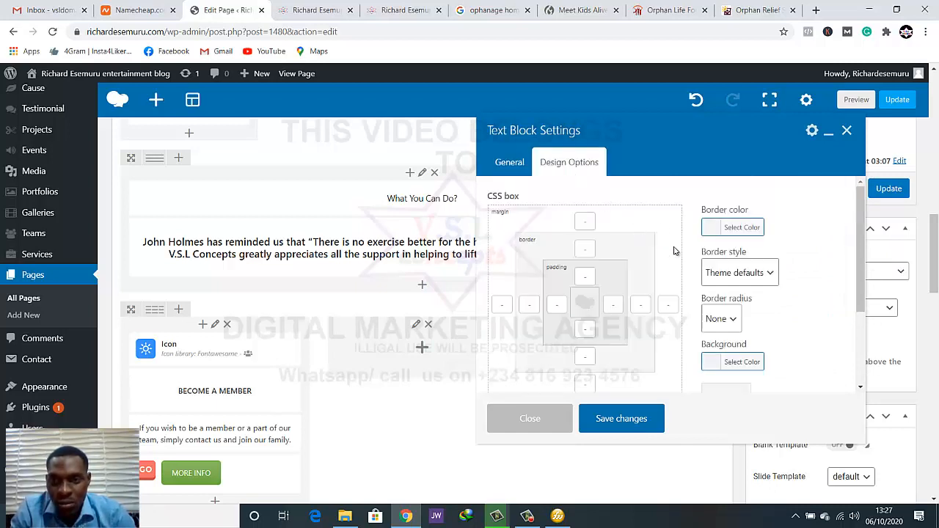
click(518, 169)
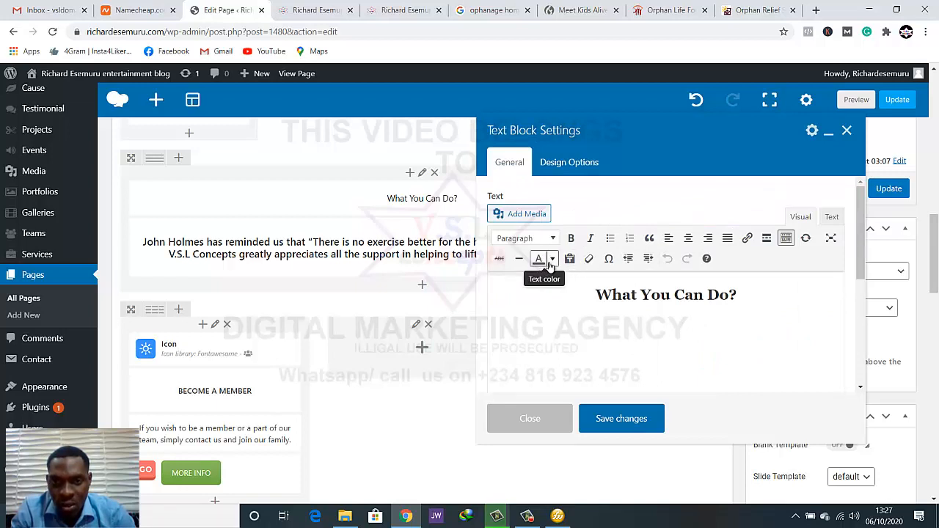
Set the What You Can Do? heading's text color to white and save the text block
click(541, 260)
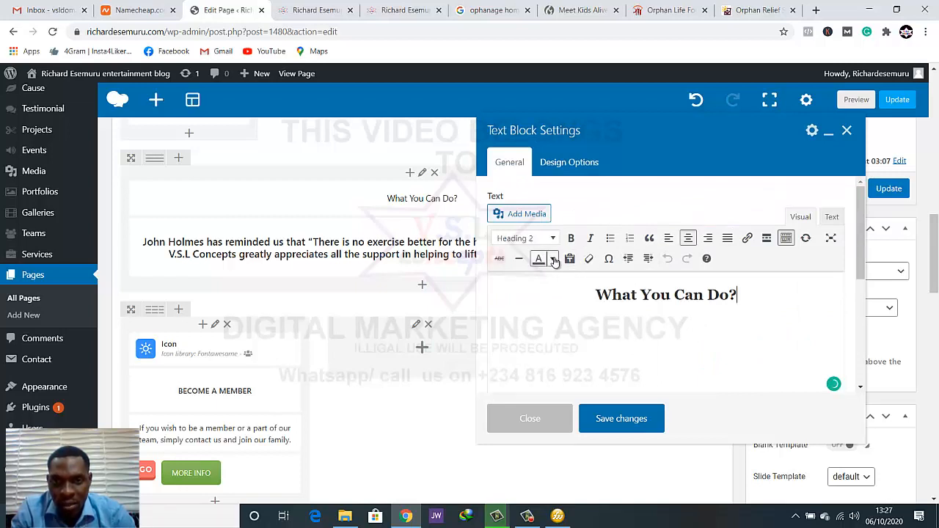
click(553, 259)
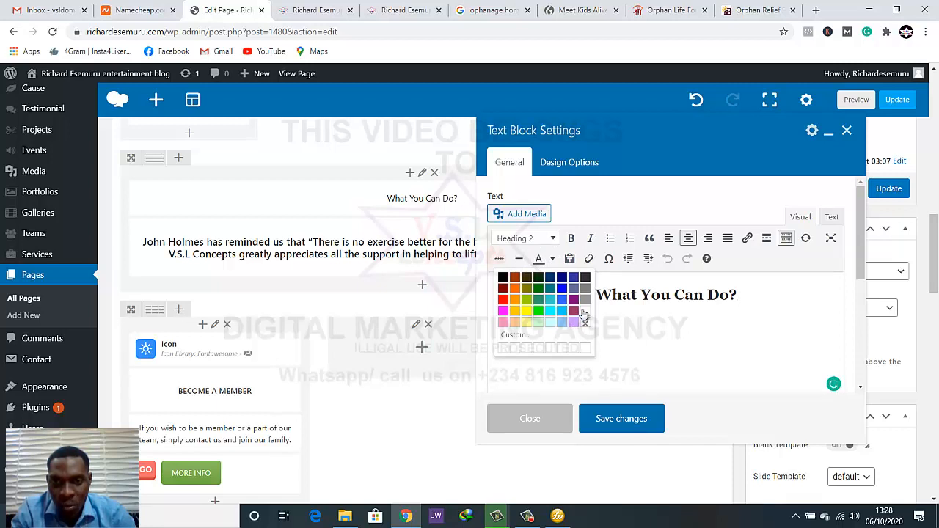
click(582, 312)
drag(758, 299, 596, 290)
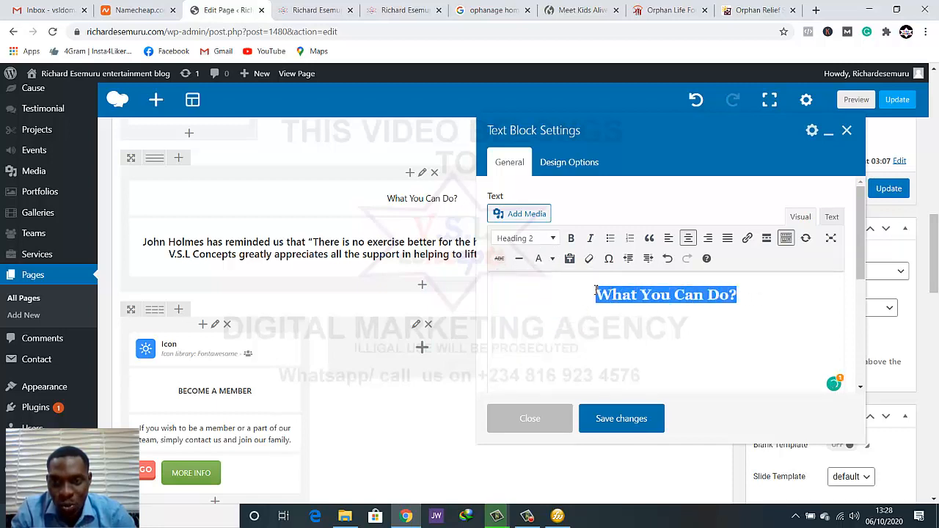
click(553, 258)
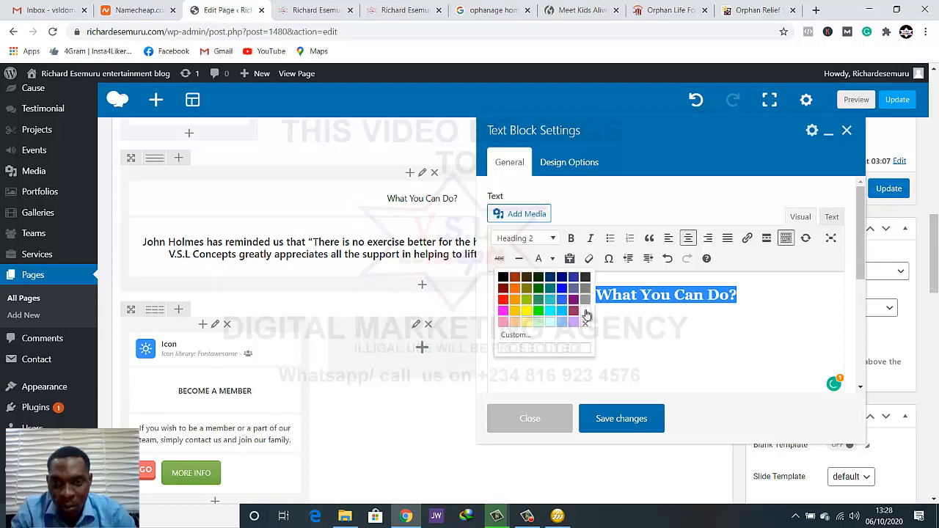
click(585, 312)
click(623, 317)
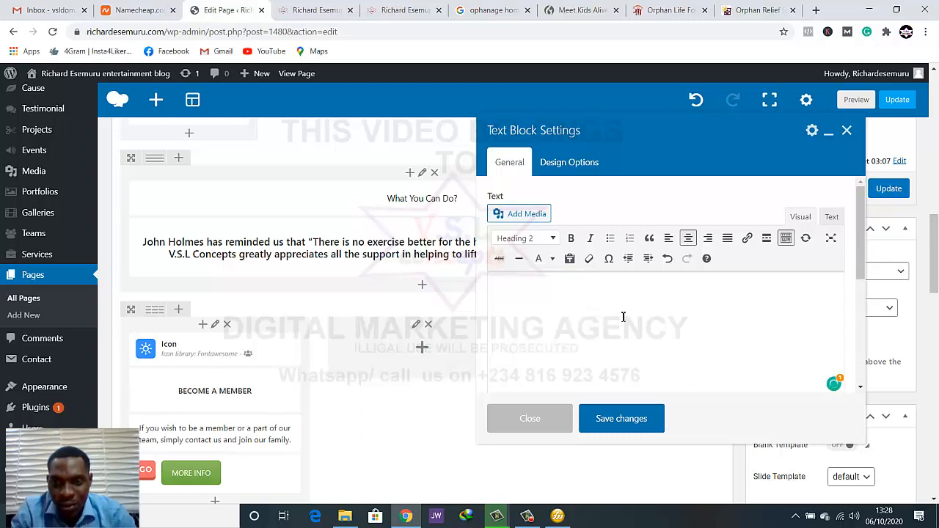
drag(577, 296, 737, 318)
click(742, 318)
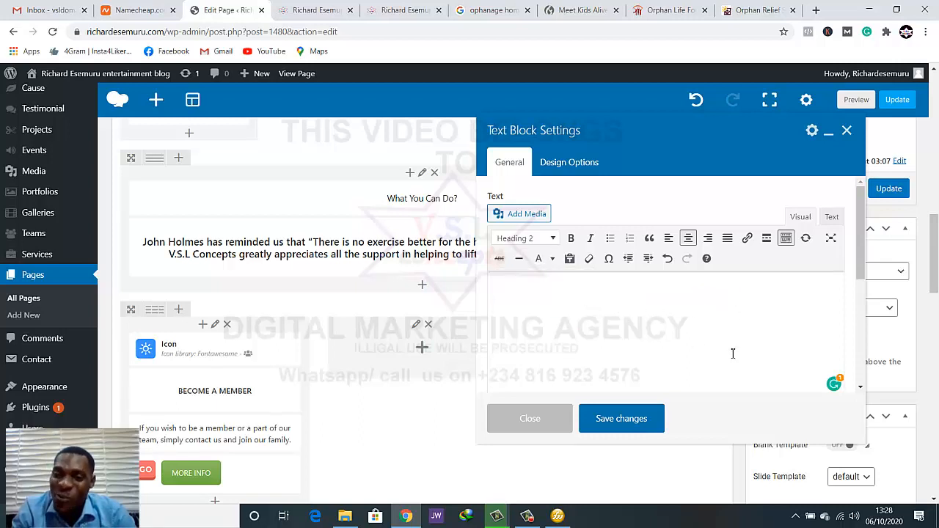
click(612, 413)
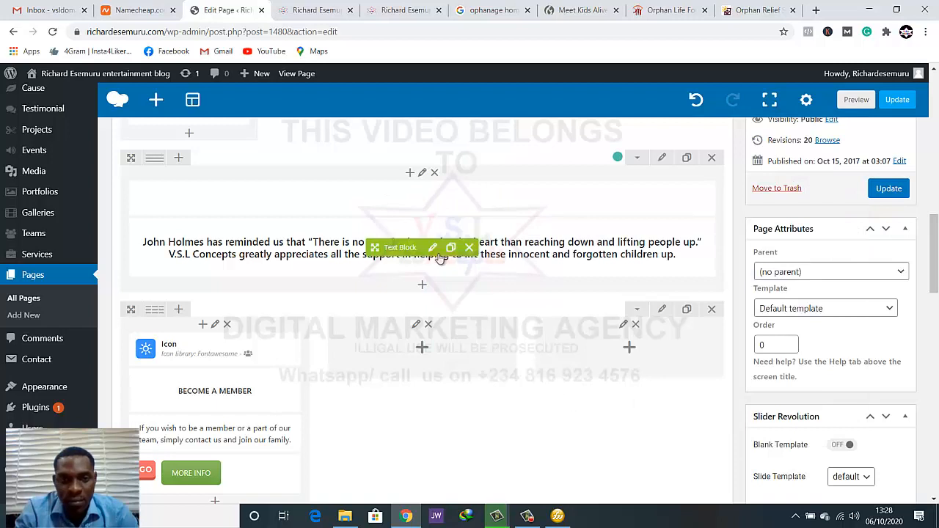
Set the whole quote paragraph below that heading to white, save the text block, and preview the page
click(432, 249)
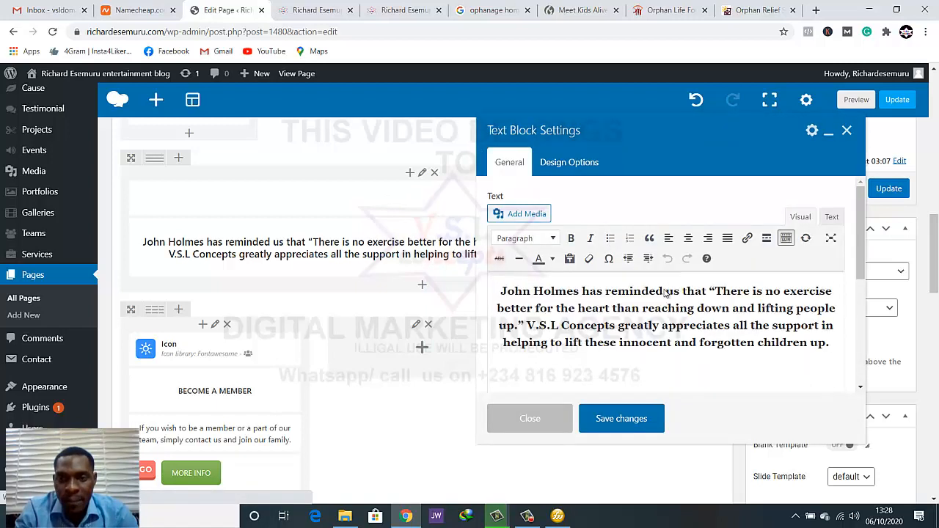
click(667, 293)
key(ctrl+a)
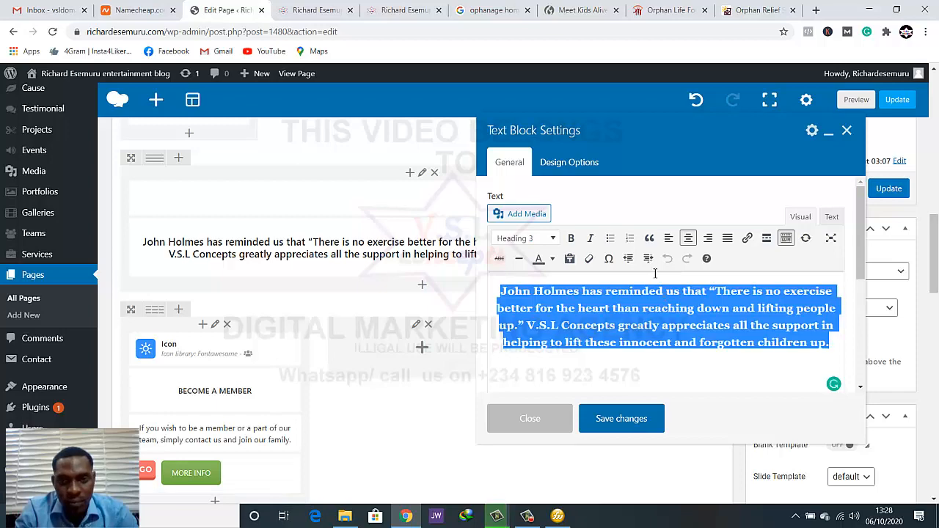
click(552, 259)
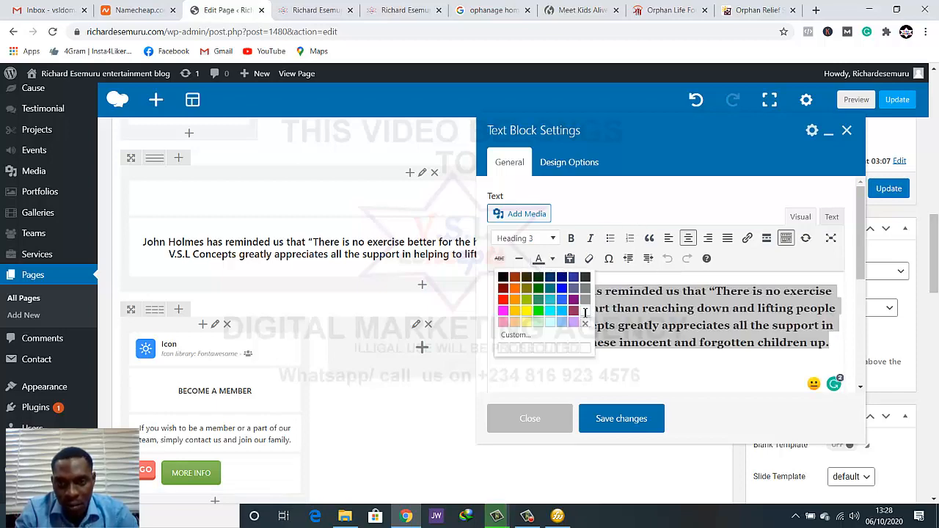
click(568, 315)
click(628, 420)
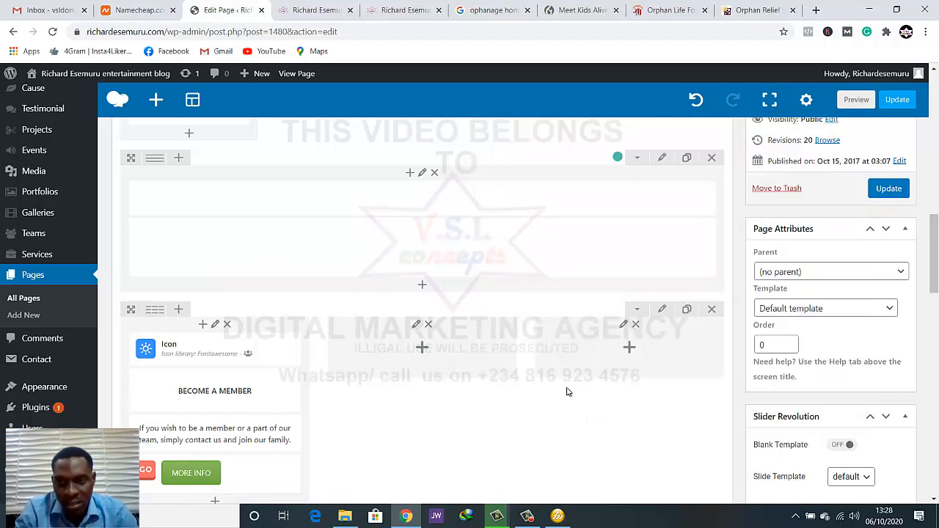
click(856, 100)
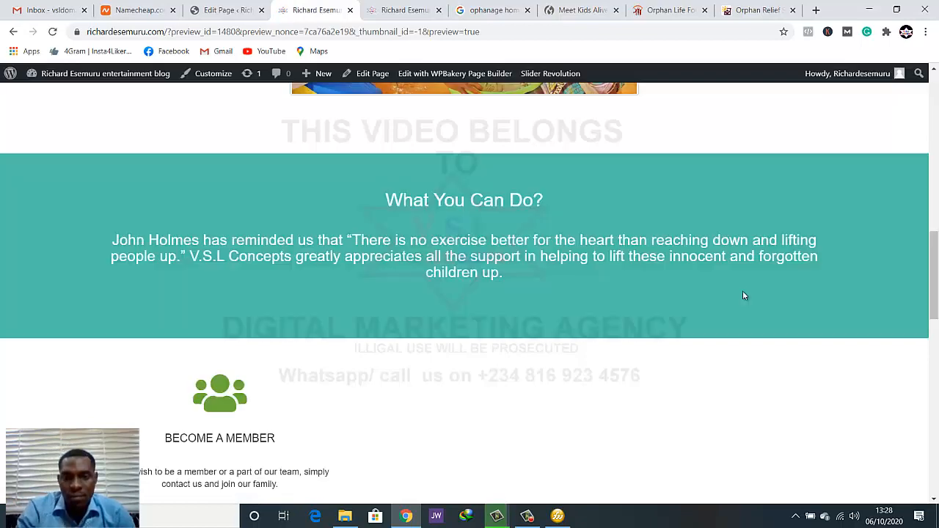
Return to the page editor and open the background color field in the design options of the three-column Become a Member row
click(248, 8)
scroll(359, 277, down, 3)
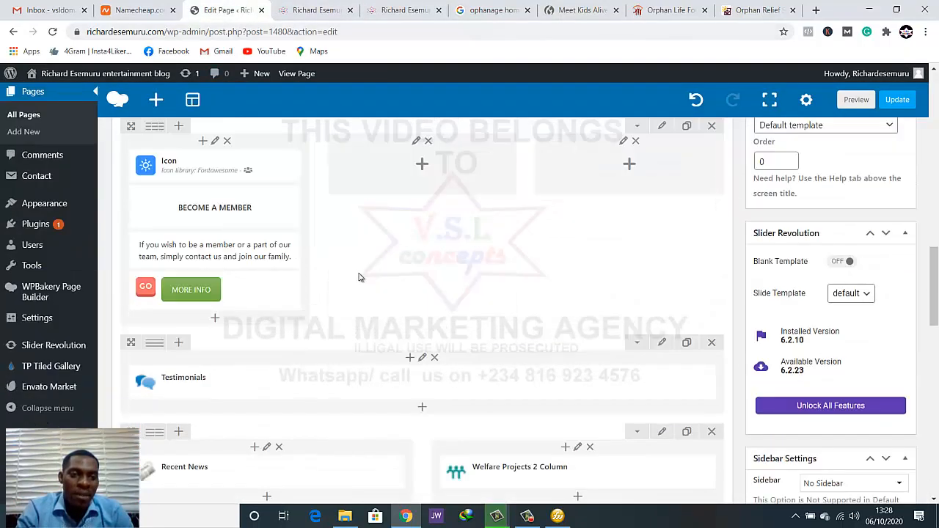
scroll(359, 278, down, 6)
scroll(360, 279, up, 2)
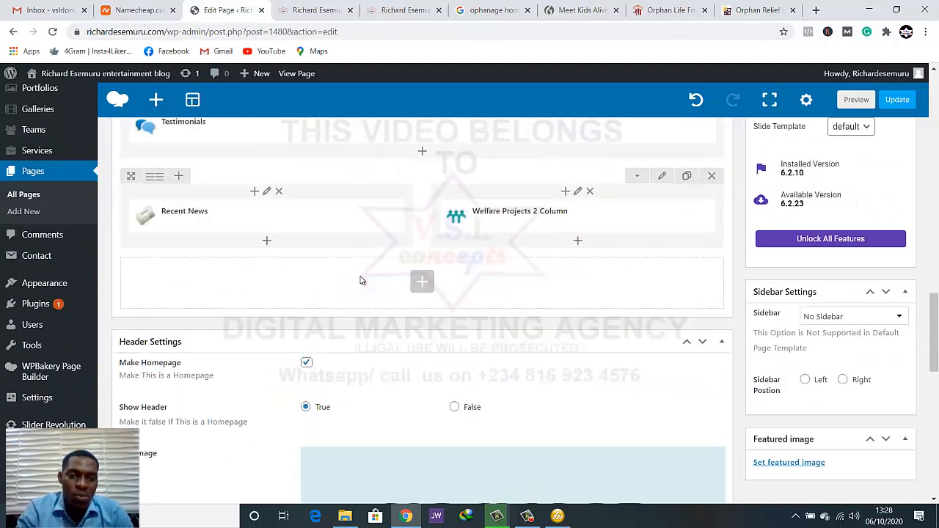
scroll(361, 279, up, 10)
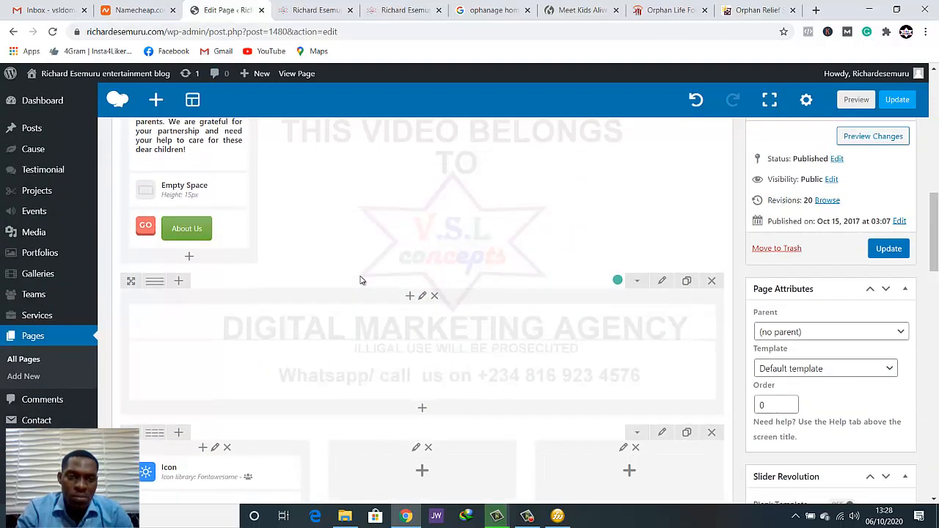
scroll(360, 279, up, 3)
scroll(361, 279, down, 5)
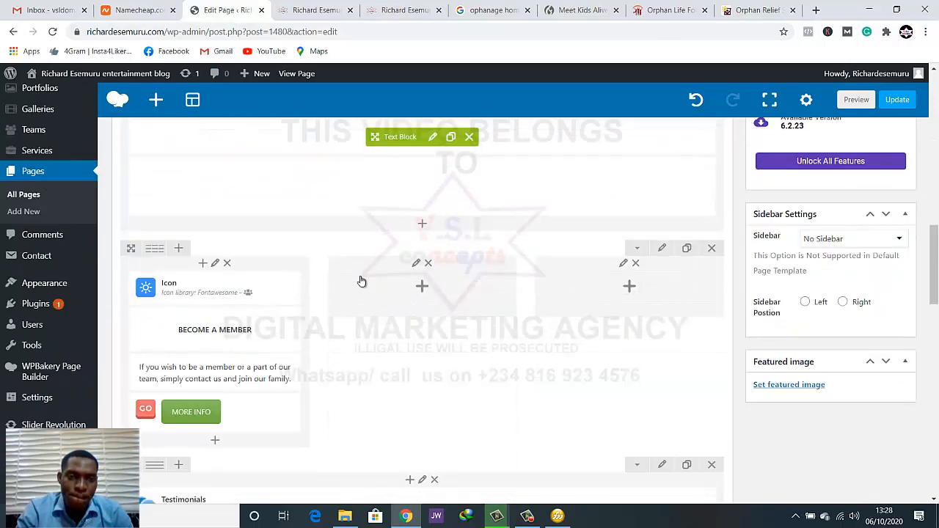
mouse_move(155, 250)
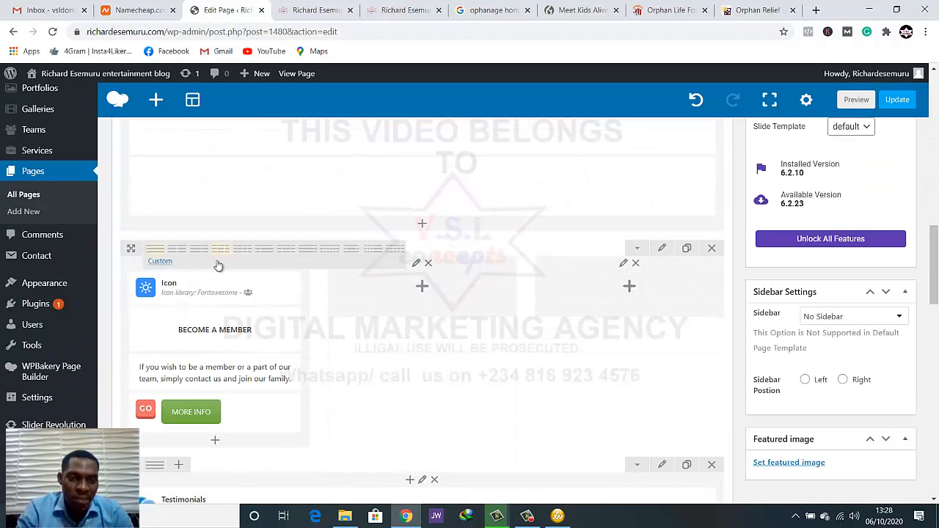
scroll(192, 292, down, 2)
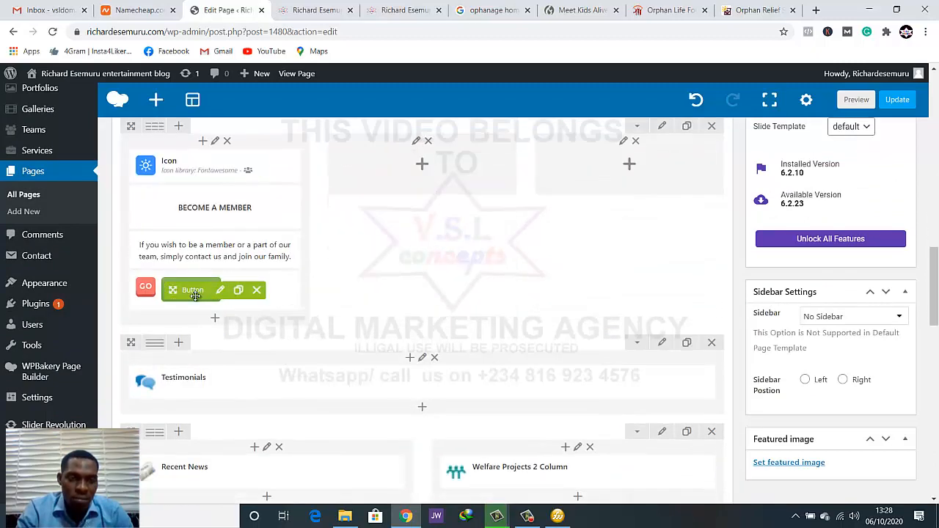
scroll(194, 294, up, 2)
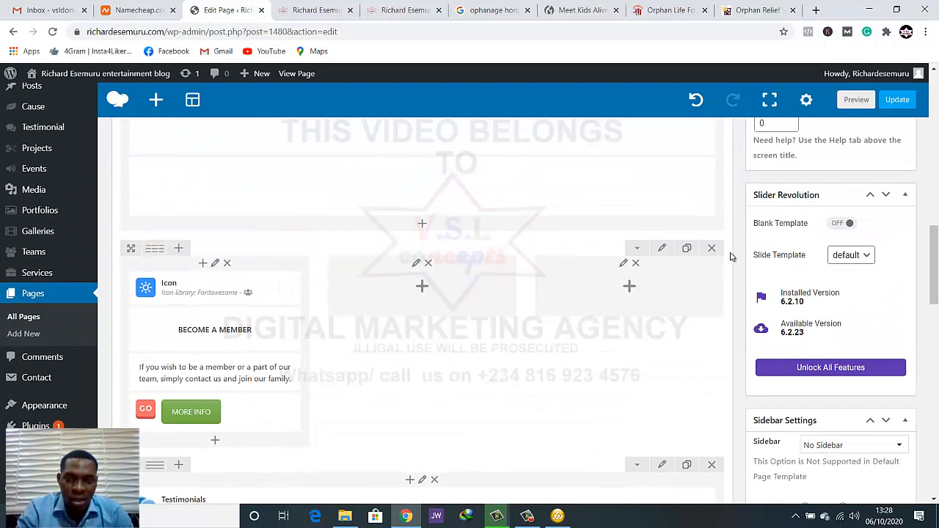
click(662, 249)
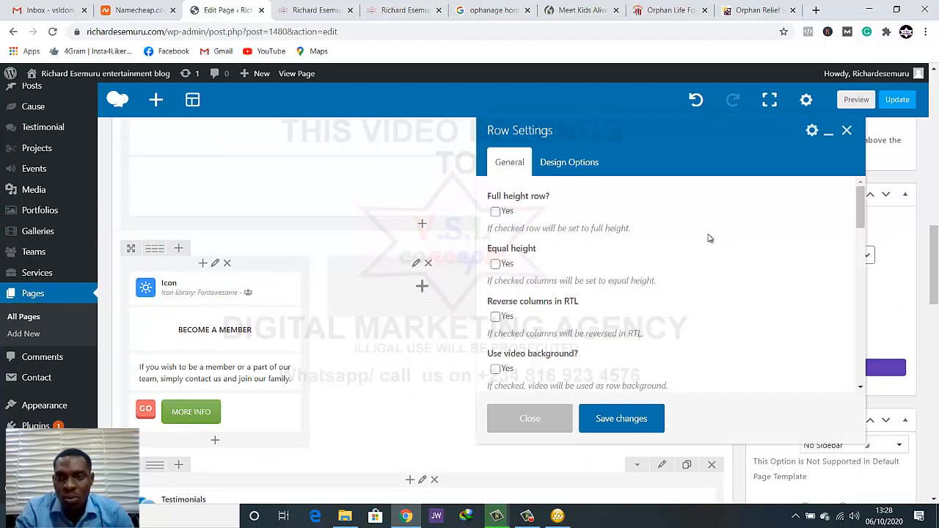
click(589, 168)
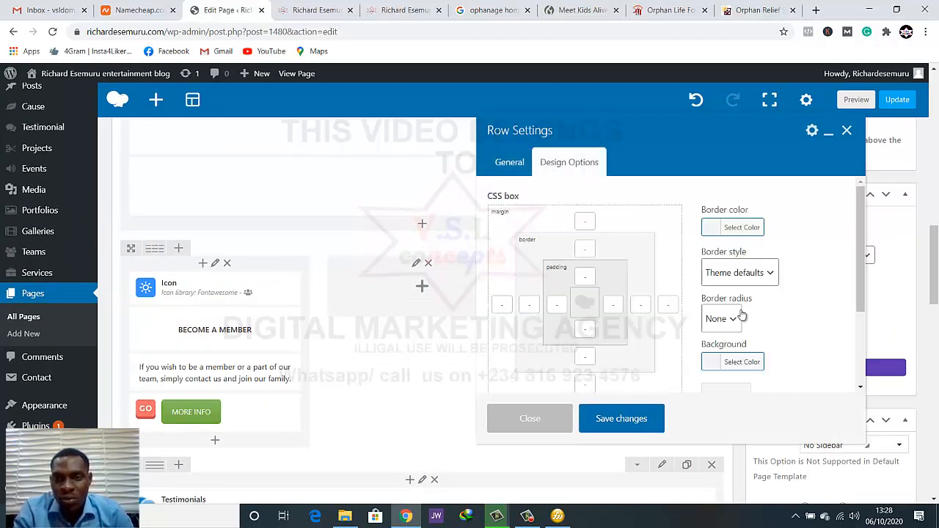
click(732, 361)
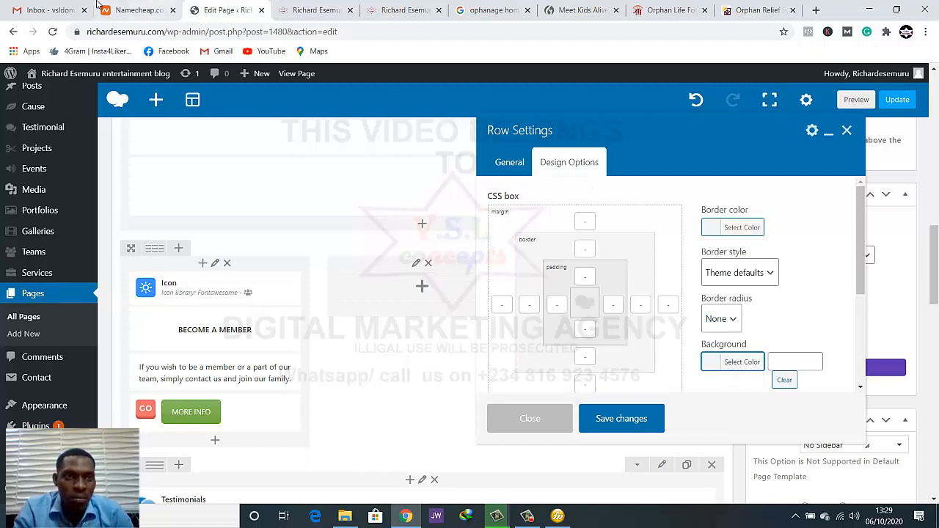
Switch to Fireworks, copy the canvas color's hex code #4FC0AA, and return to the row settings in the browser
click(557, 518)
click(159, 450)
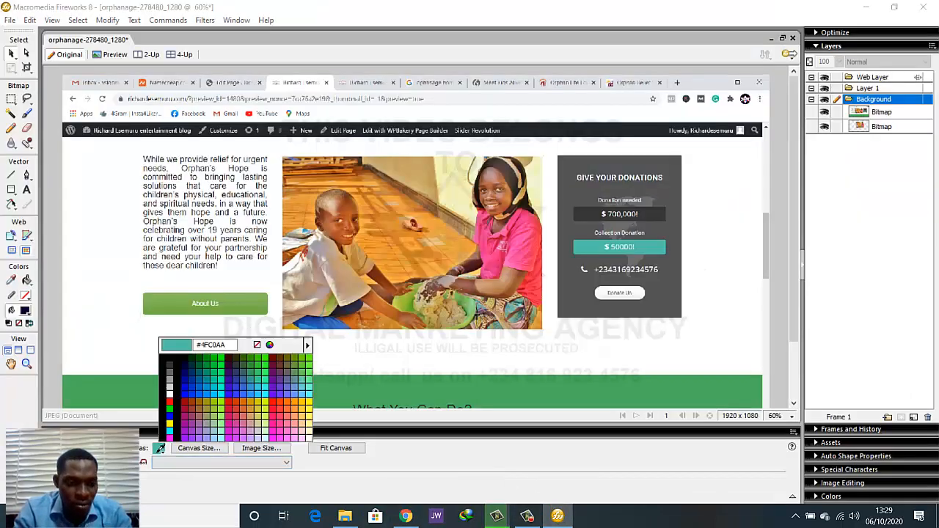
click(220, 345)
double_click(220, 346)
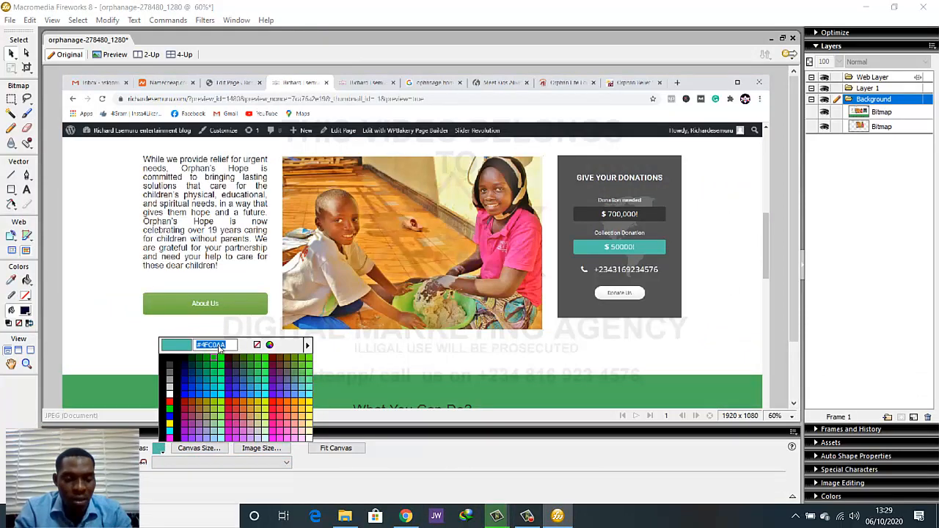
click(405, 516)
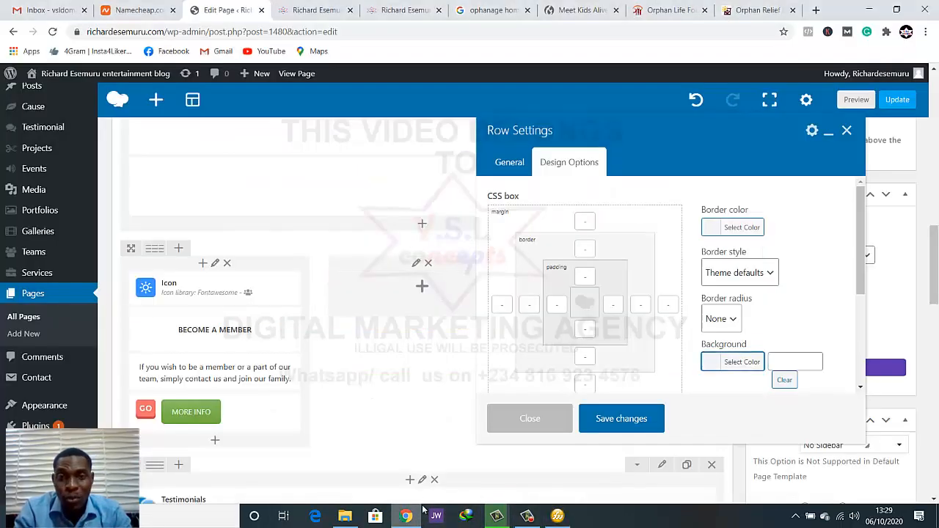
Set the background color of the three-column Become a Member row to #4fc0aa and save the row settings
click(794, 363)
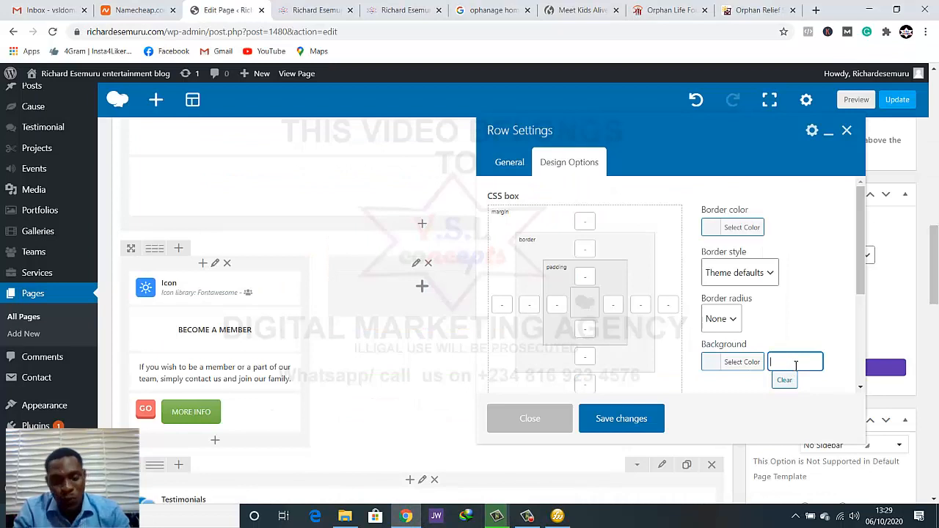
click(732, 387)
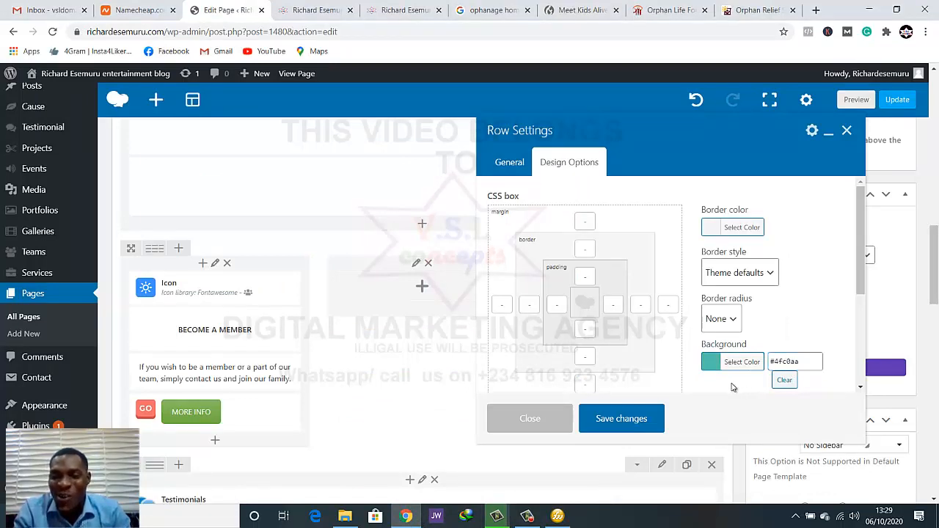
click(609, 419)
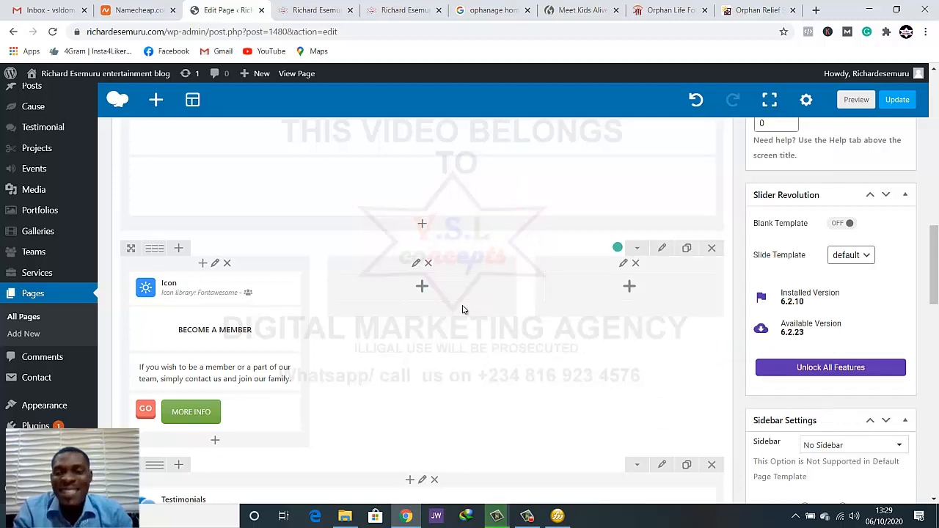
Open the settings of the icon above Become a Member and choose Grey as its icon color
scroll(324, 306, down, 1)
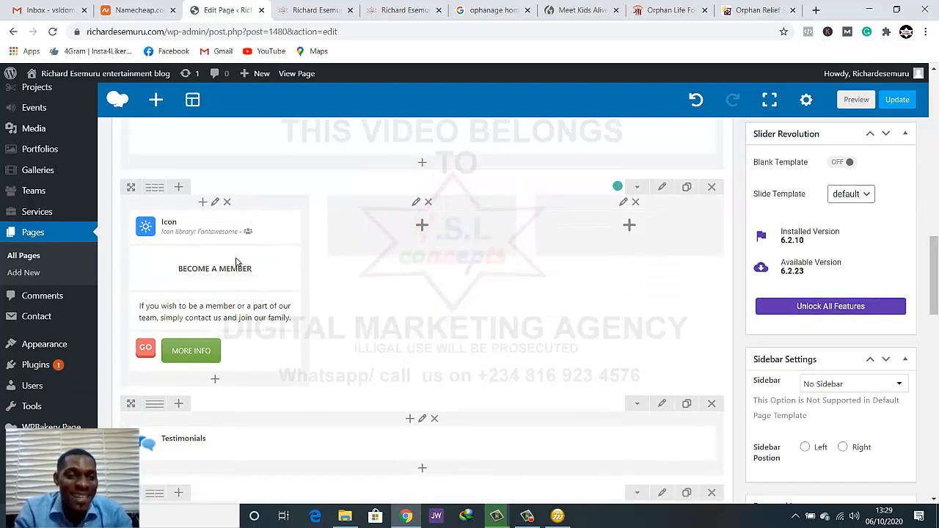
mouse_move(187, 226)
click(217, 227)
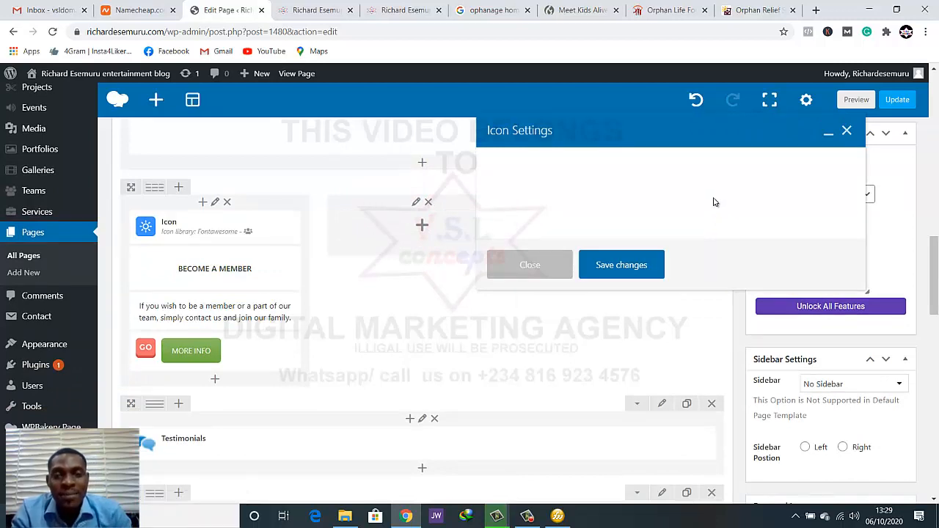
scroll(688, 267, down, 3)
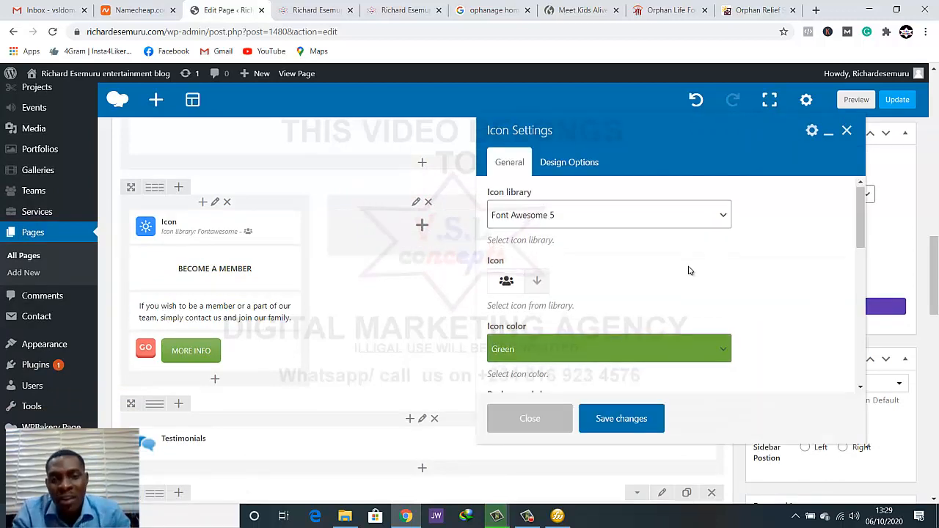
scroll(692, 268, up, 2)
click(691, 291)
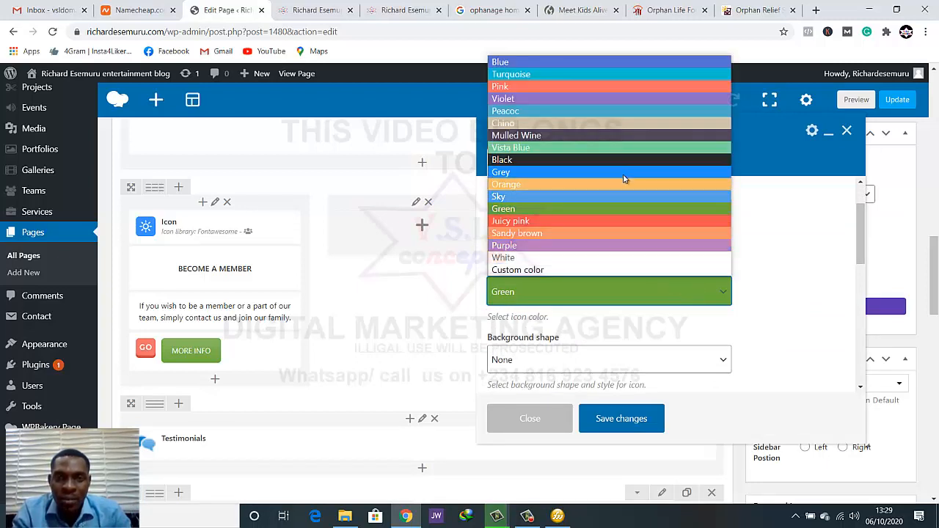
click(623, 174)
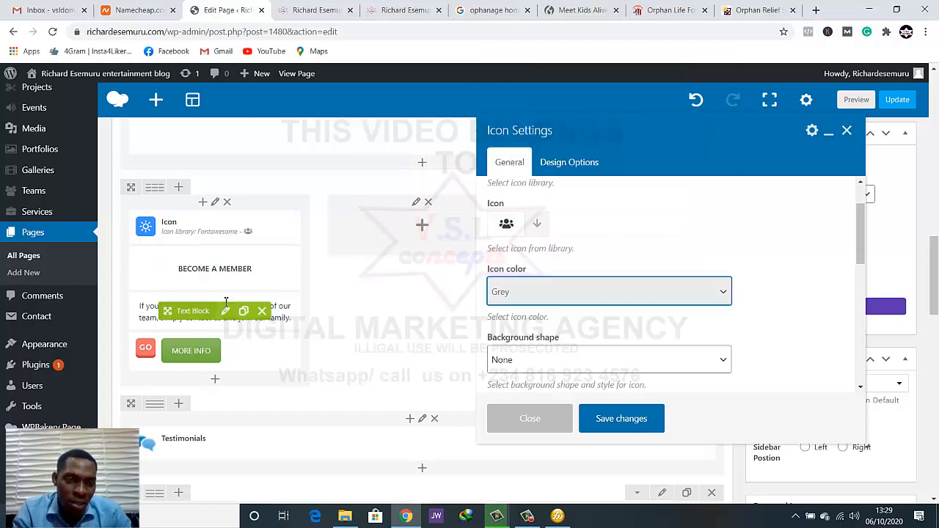
Set the whole "If you wish to be a member" paragraph to white text and save the text block
click(226, 310)
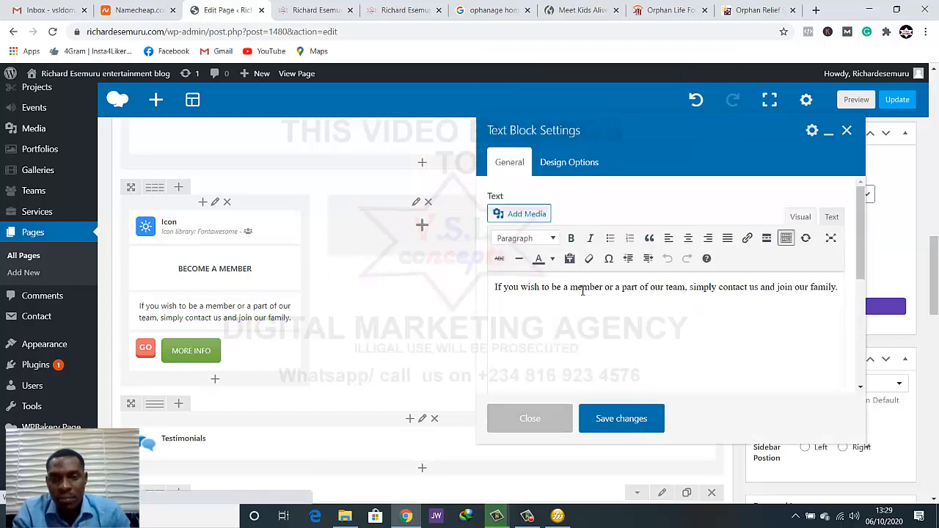
triple_click(583, 291)
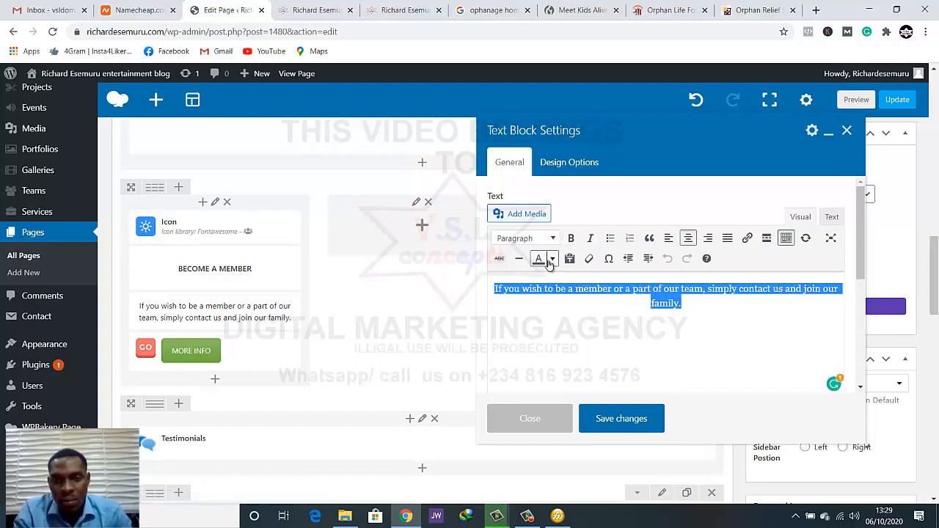
click(554, 260)
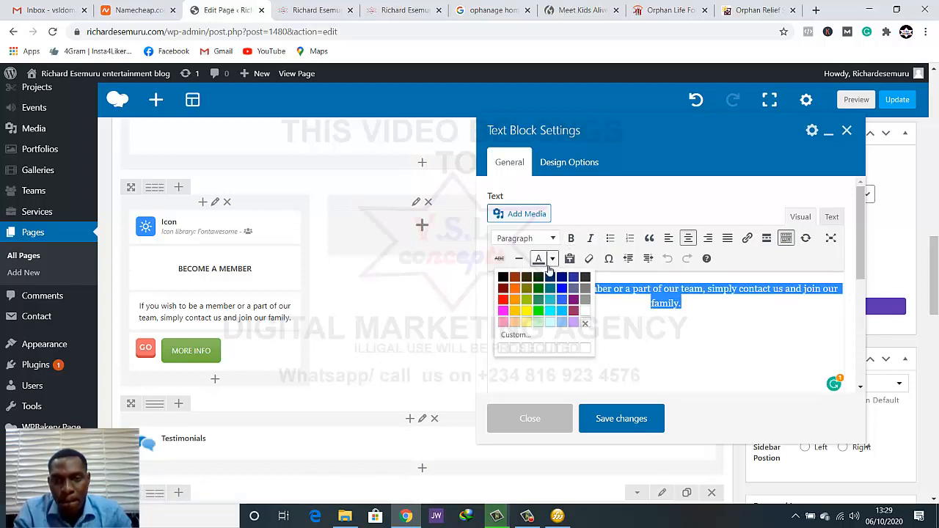
click(586, 316)
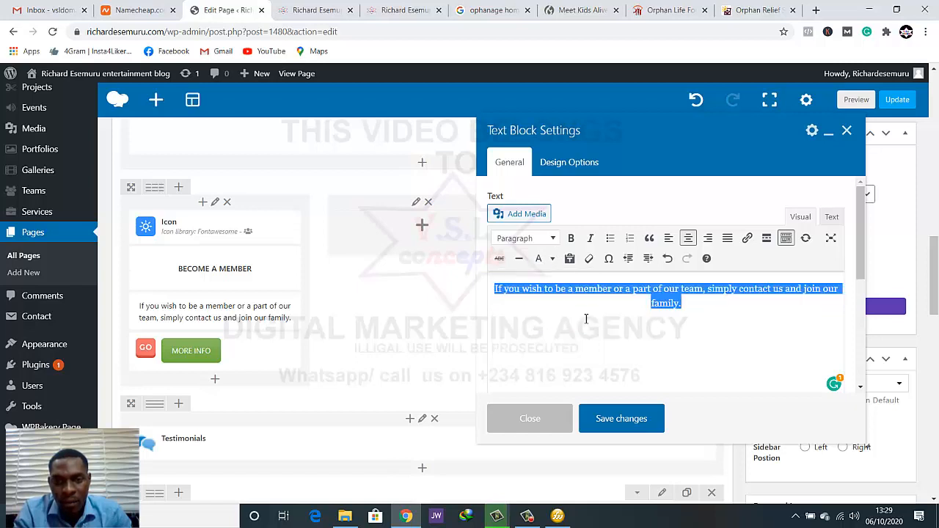
click(625, 334)
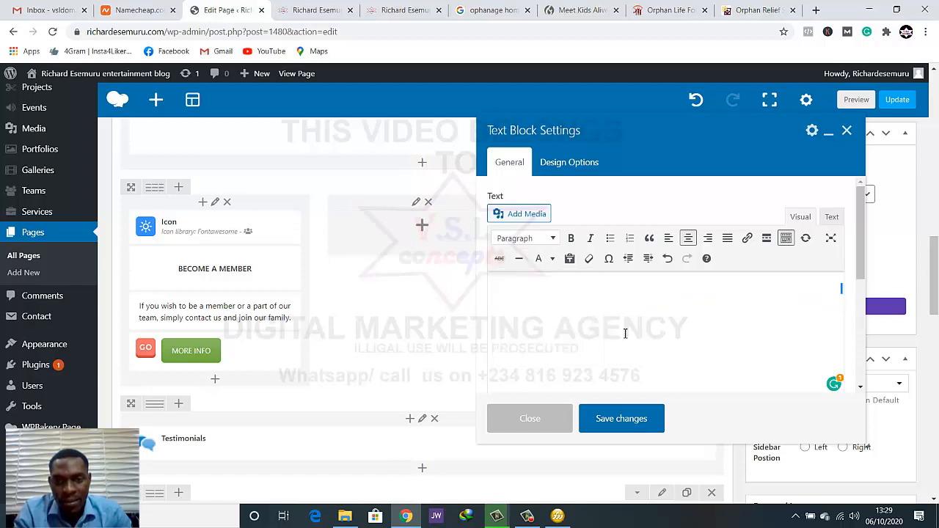
click(625, 418)
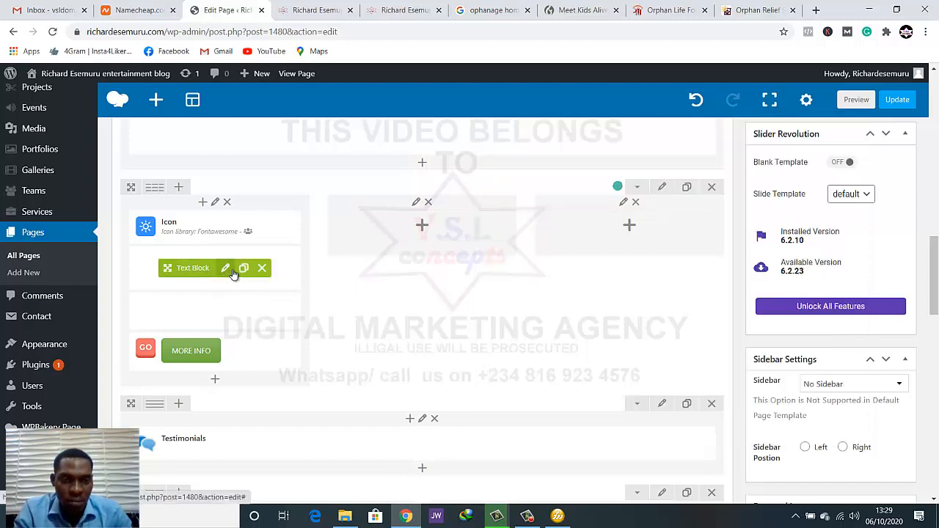
Set the BECOME A MEMBER heading's text color to white and save the text block
click(225, 268)
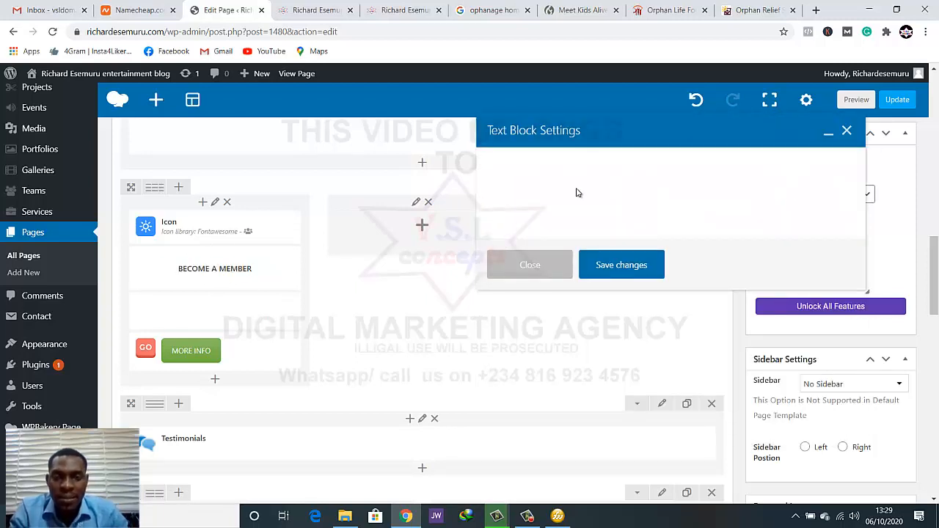
click(662, 292)
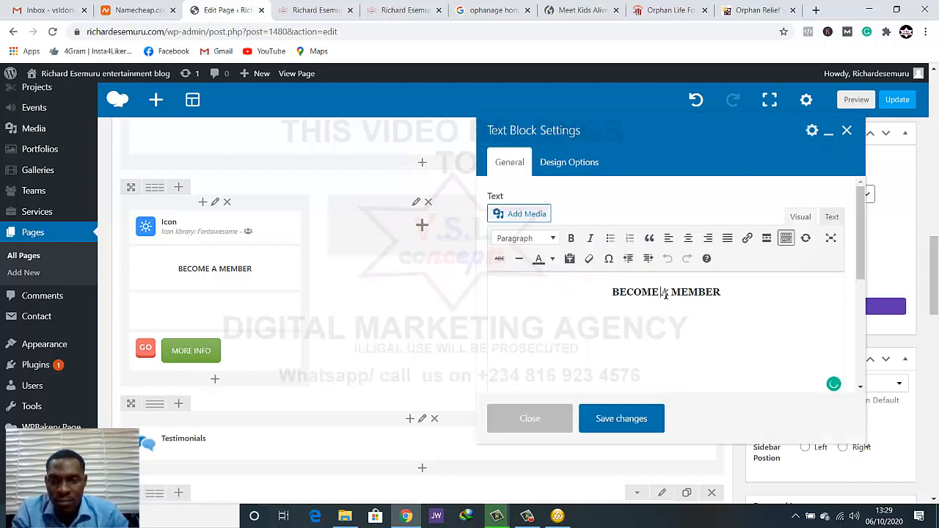
triple_click(666, 293)
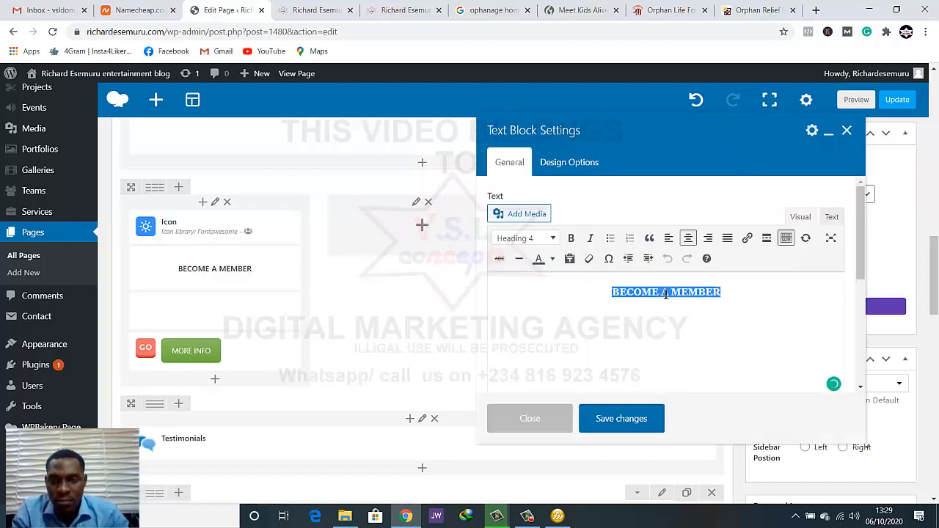
click(546, 262)
click(584, 321)
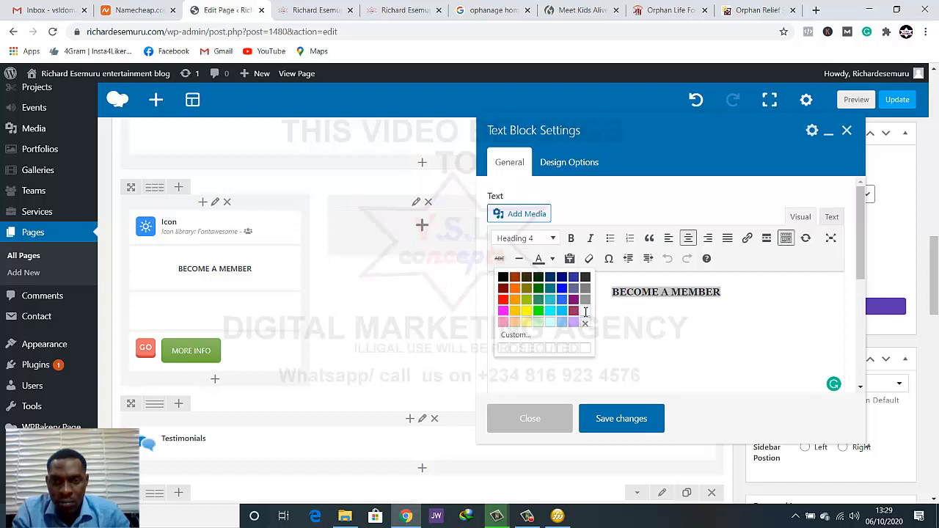
click(619, 421)
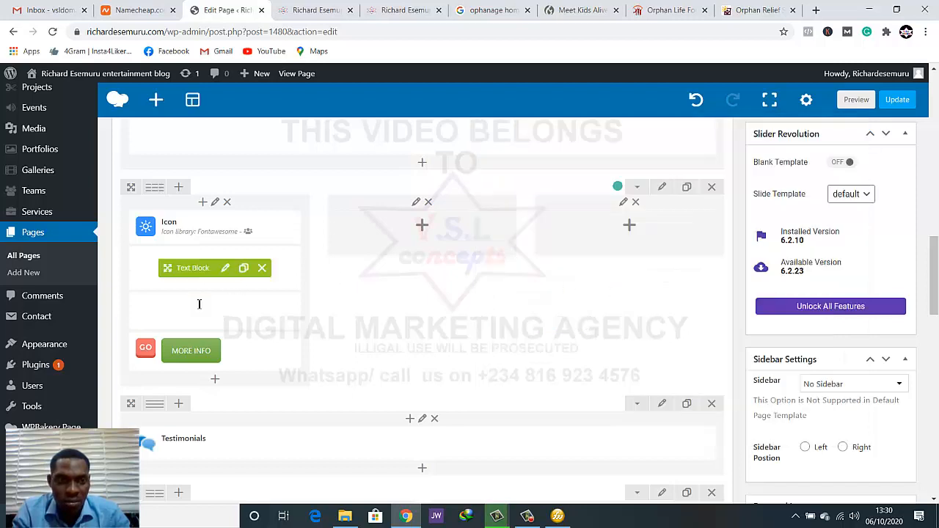
Set the MORE INFO button's color to Classic Black, save the button settings, and preview the page
click(220, 351)
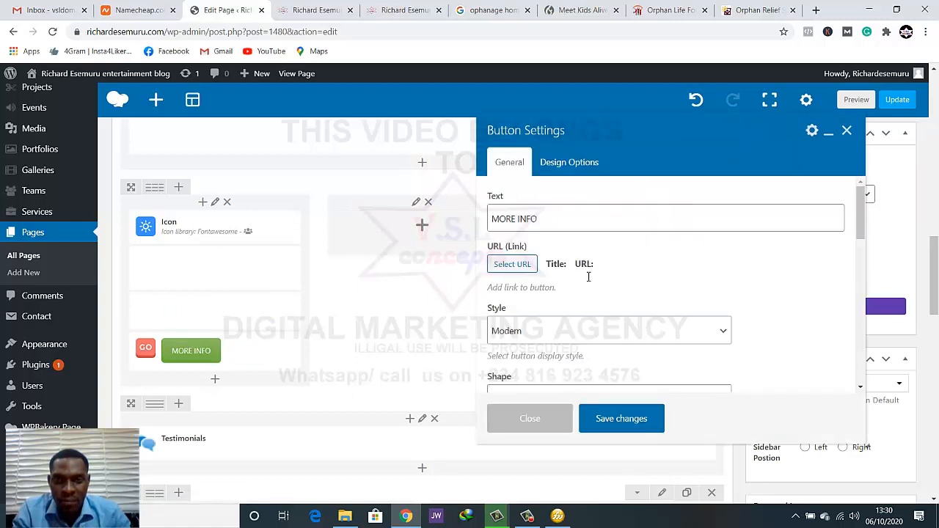
scroll(590, 282, down, 2)
scroll(597, 279, down, 2)
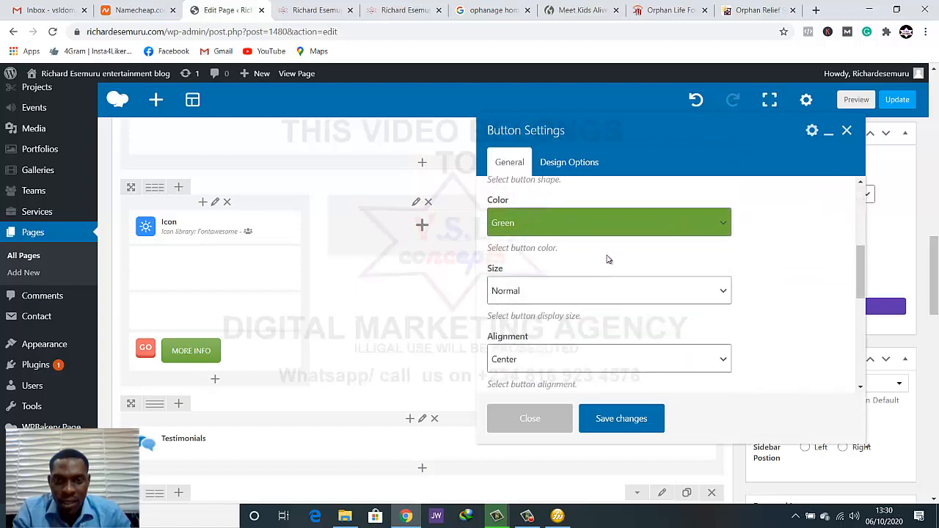
click(619, 232)
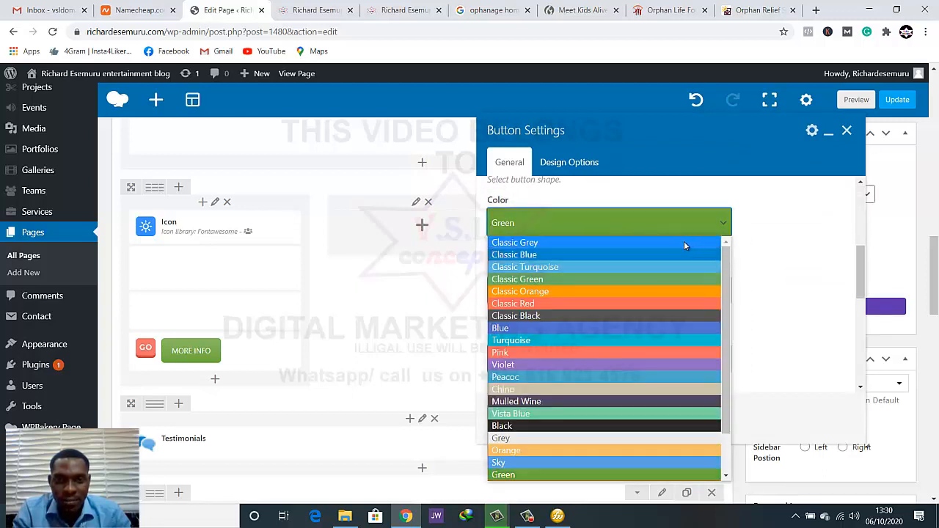
click(631, 315)
click(622, 419)
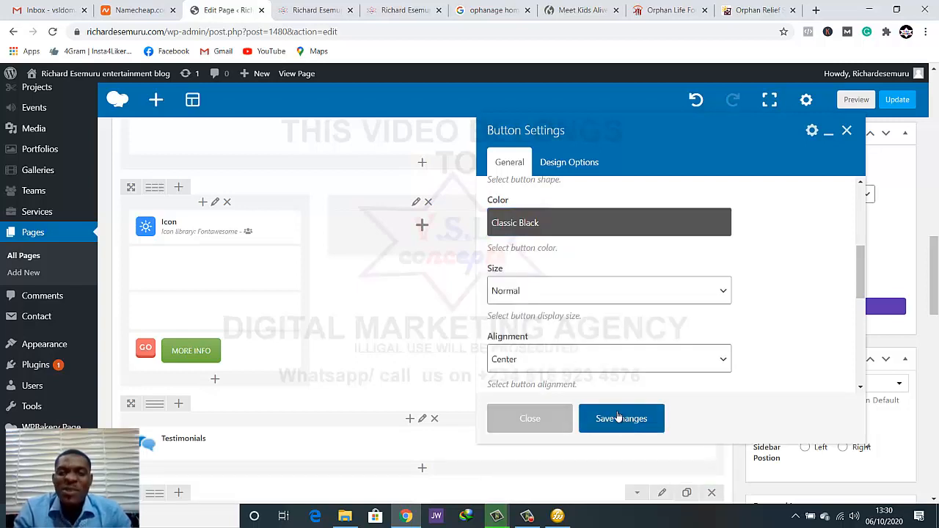
click(856, 99)
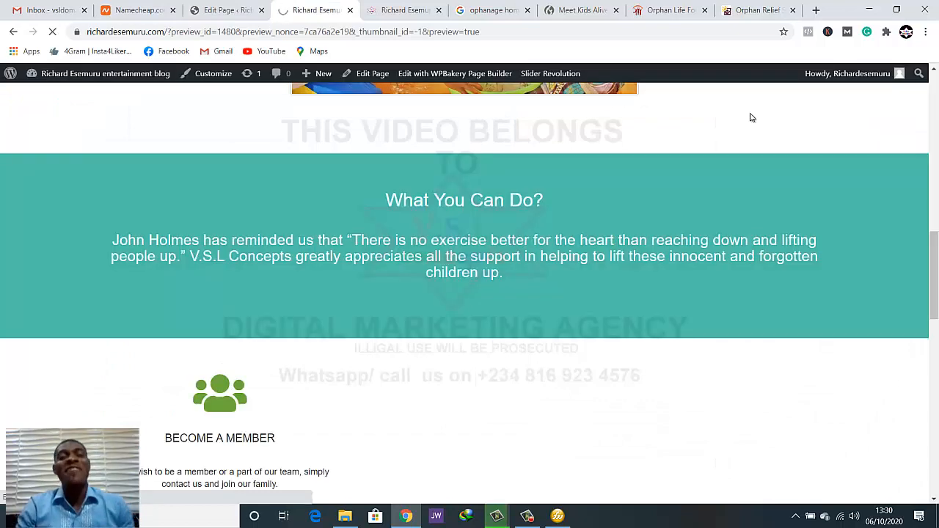
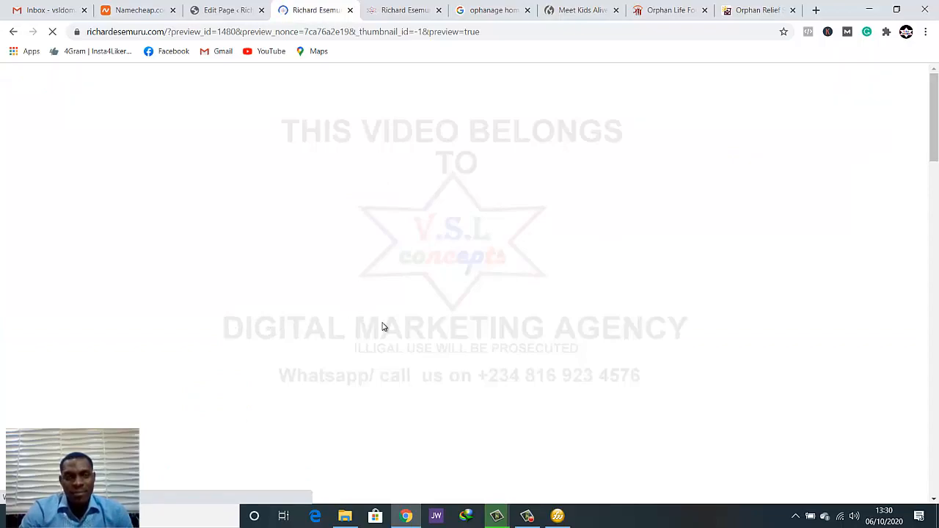
Check the icon, text and button colors of the Become a Member card in the page preview
scroll(382, 327, down, 12)
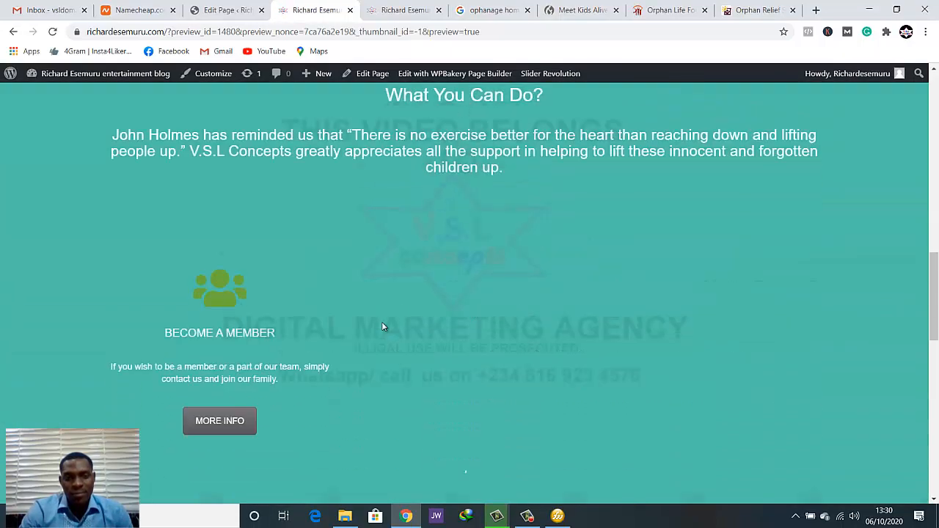
scroll(381, 325, down, 4)
scroll(382, 325, up, 4)
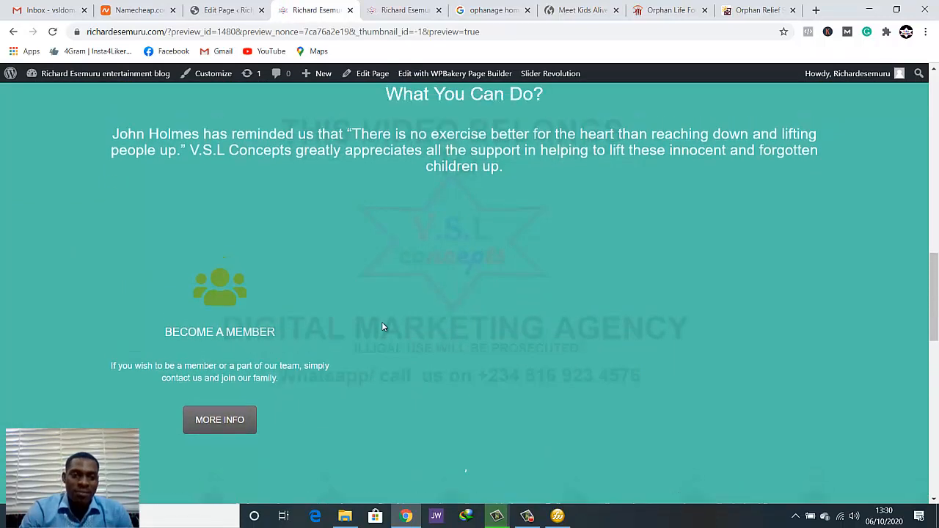
scroll(381, 326, up, 2)
scroll(382, 327, down, 1)
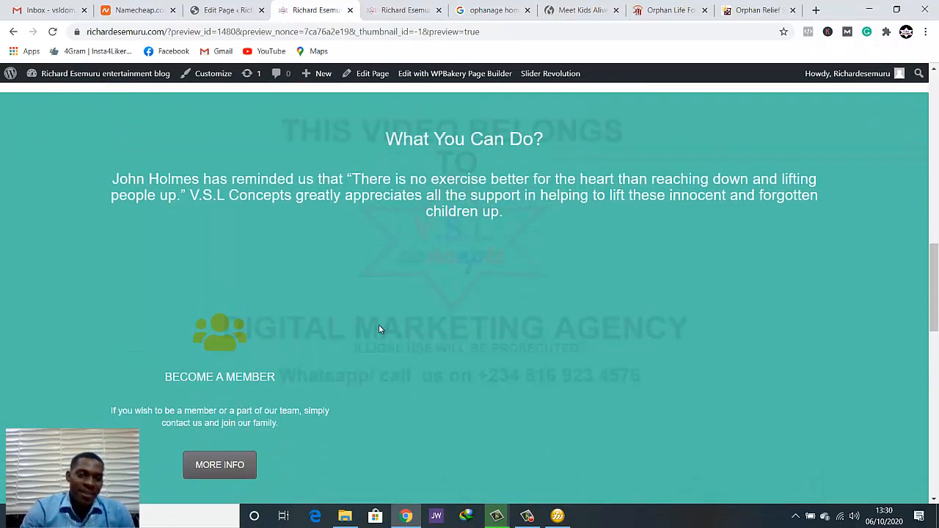
scroll(376, 325, down, 1)
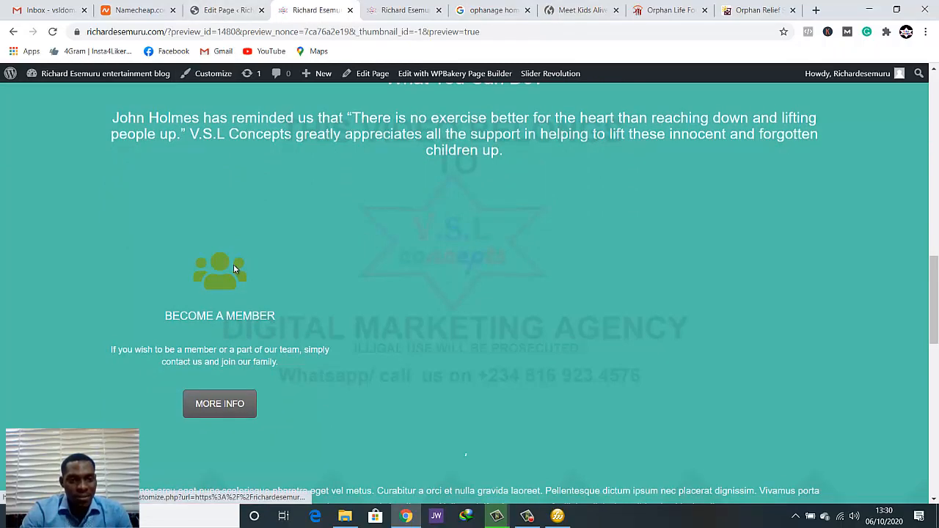
Set the icon color above BECOME A MEMBER to White, save the icon settings, and preview the page
click(233, 9)
scroll(280, 245, down, 1)
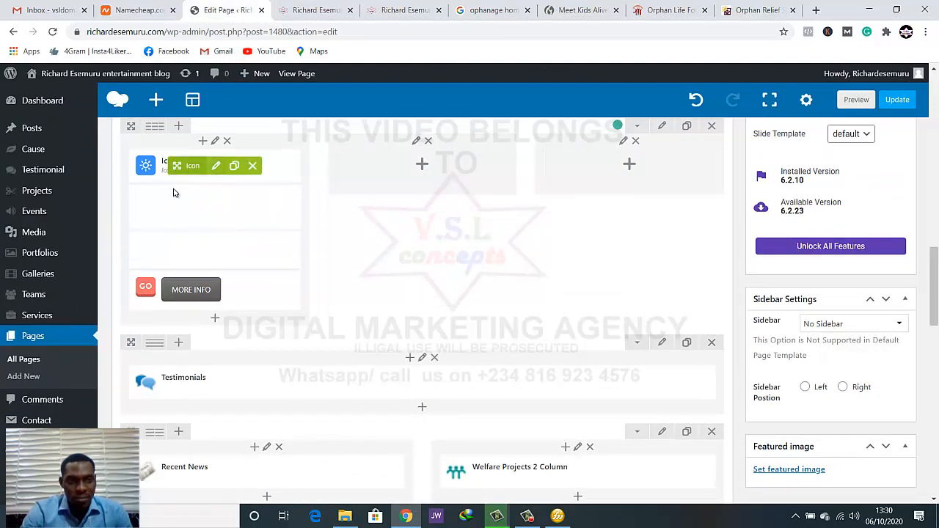
click(216, 165)
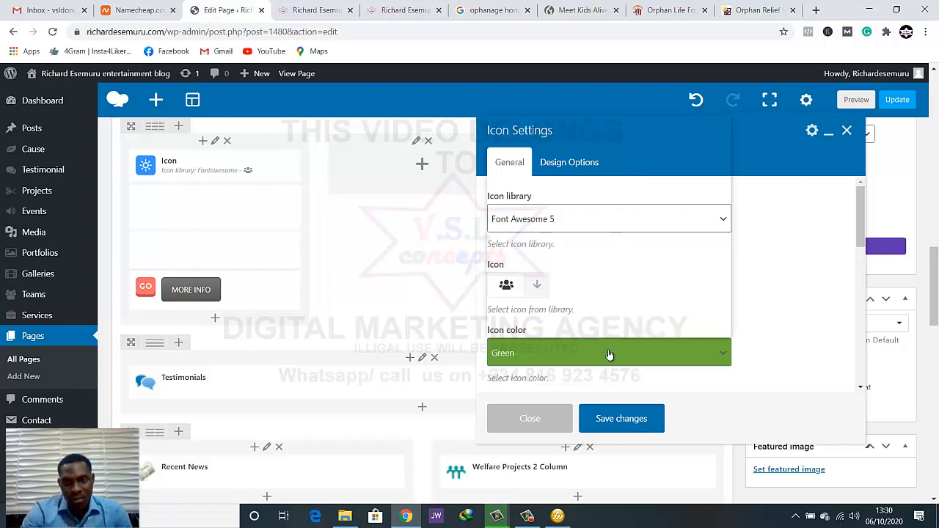
click(608, 355)
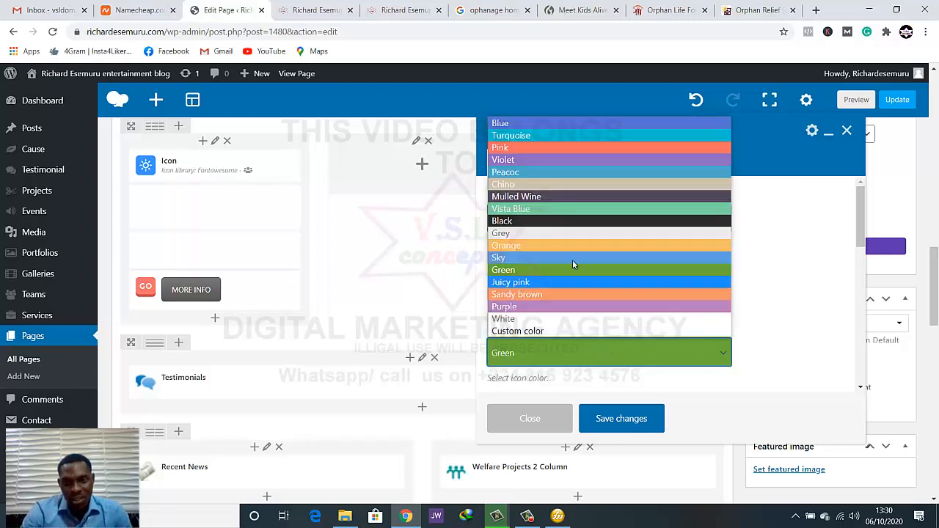
click(573, 320)
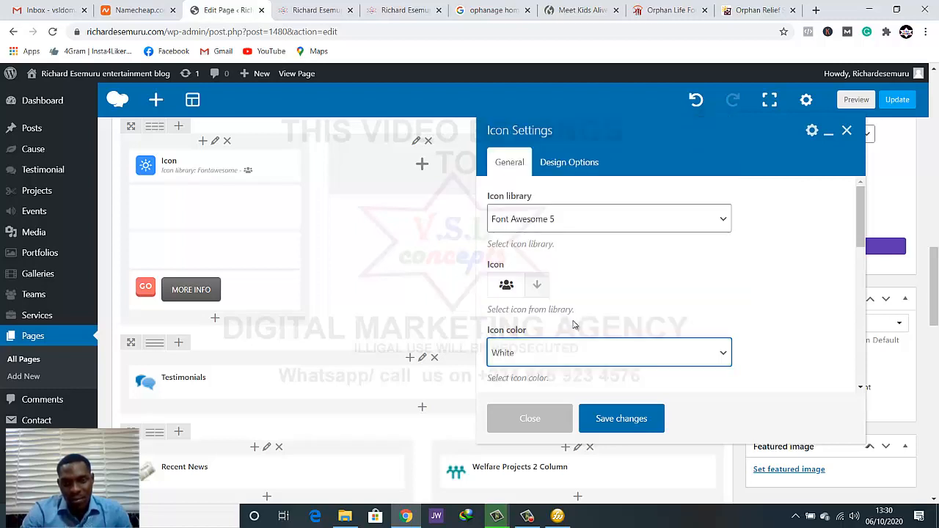
click(648, 415)
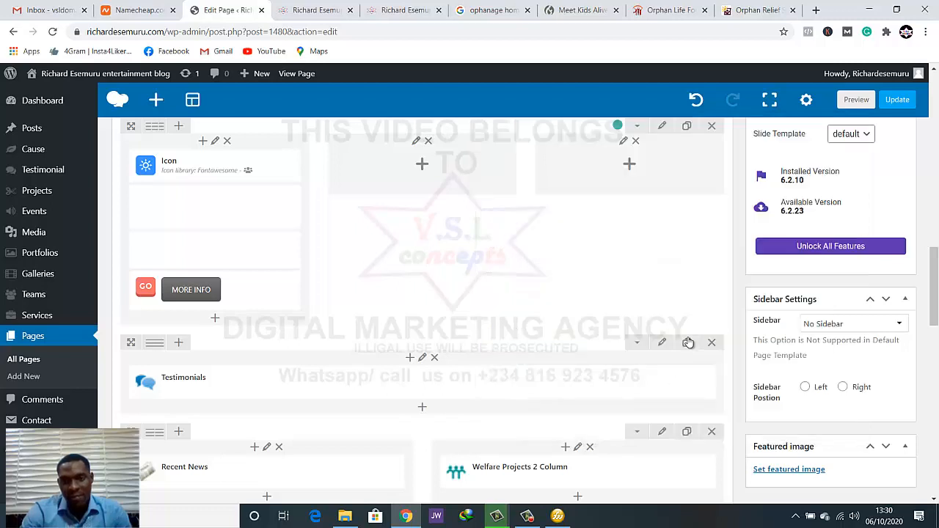
click(851, 103)
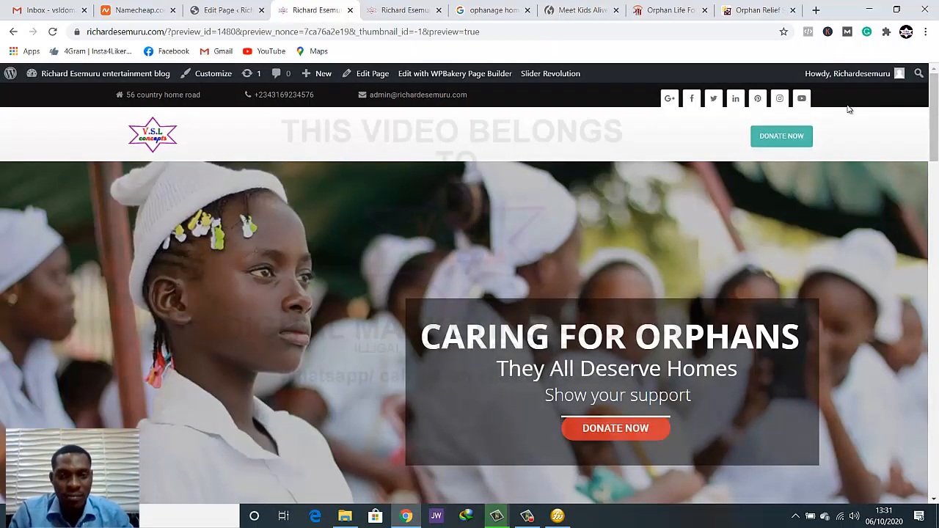
Examine the previewed What You Can Do section, including the member card's icon and the area below its button
scroll(836, 183, down, 15)
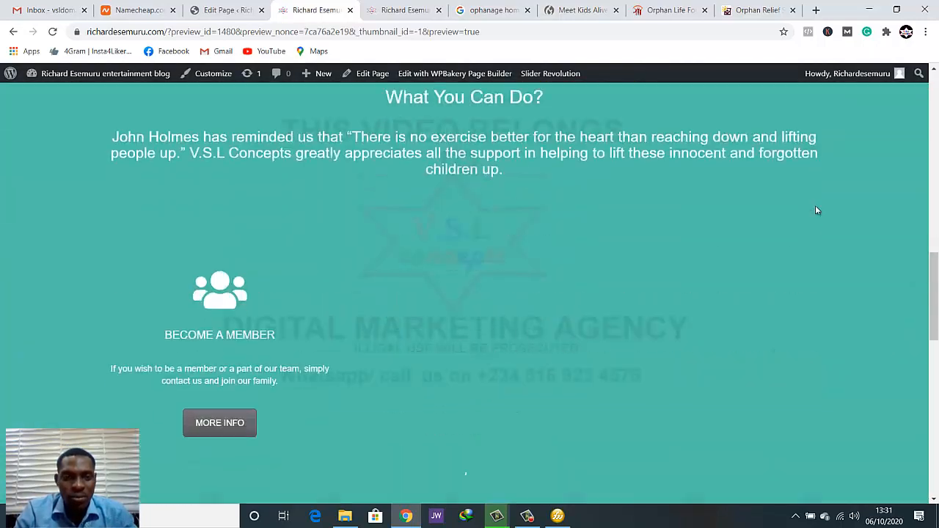
scroll(815, 208, up, 3)
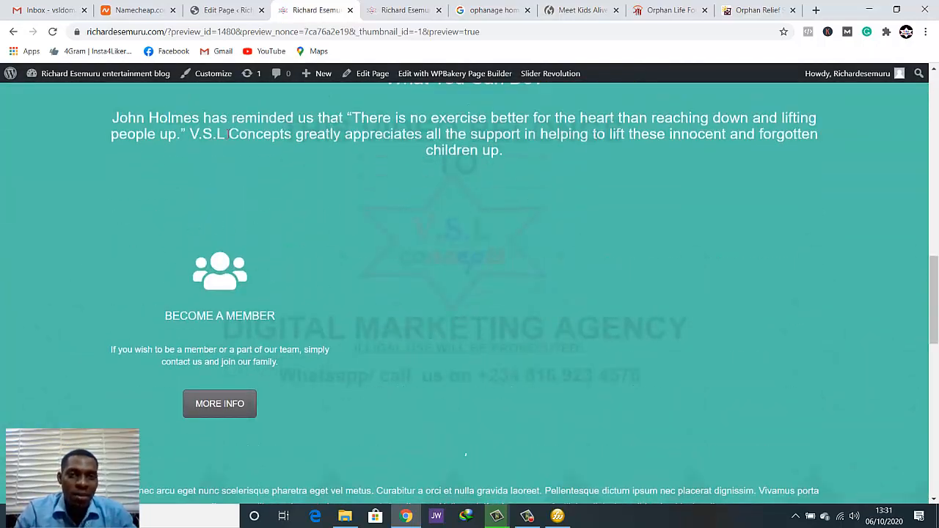
scroll(282, 159, up, 2)
scroll(267, 235, down, 1)
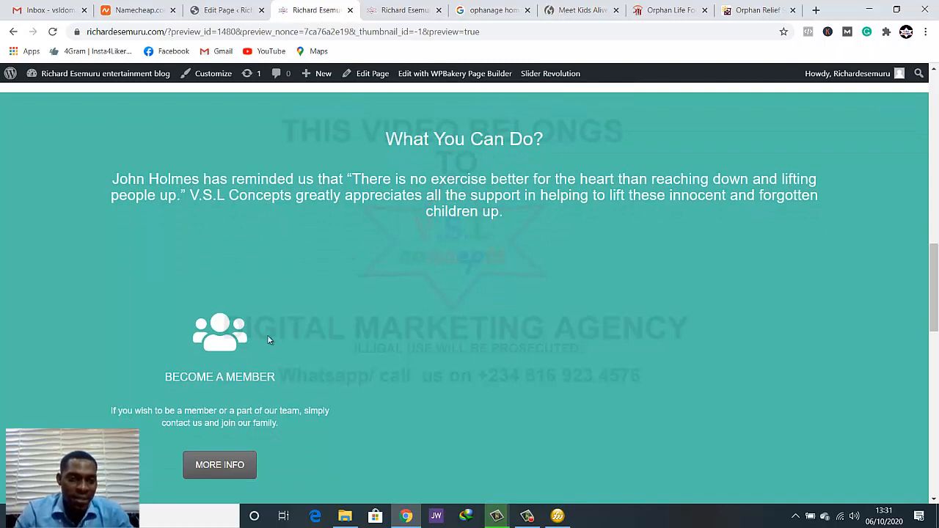
scroll(213, 354, down, 1)
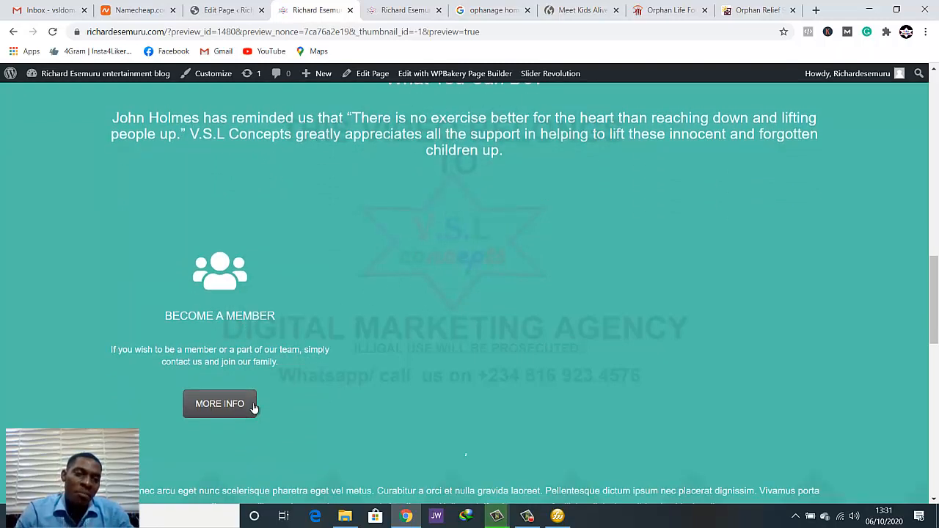
scroll(229, 400, down, 1)
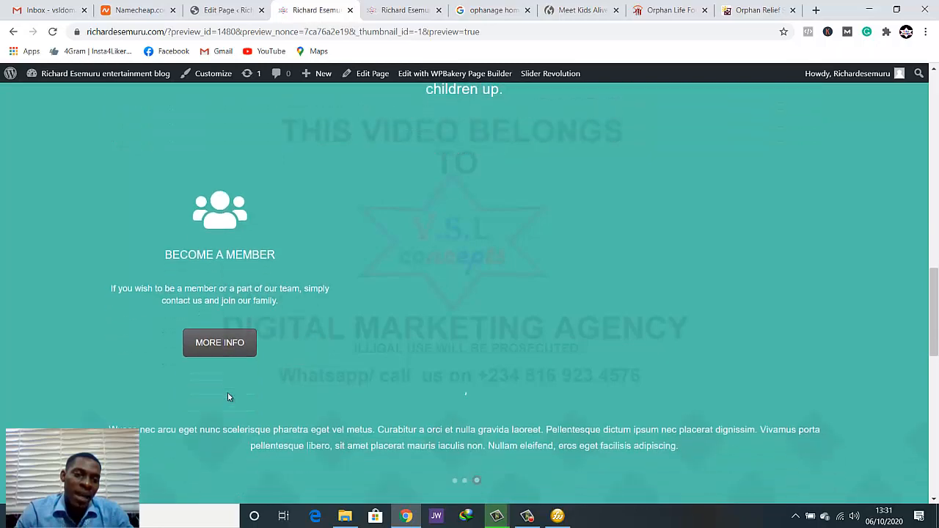
scroll(228, 397, down, 1)
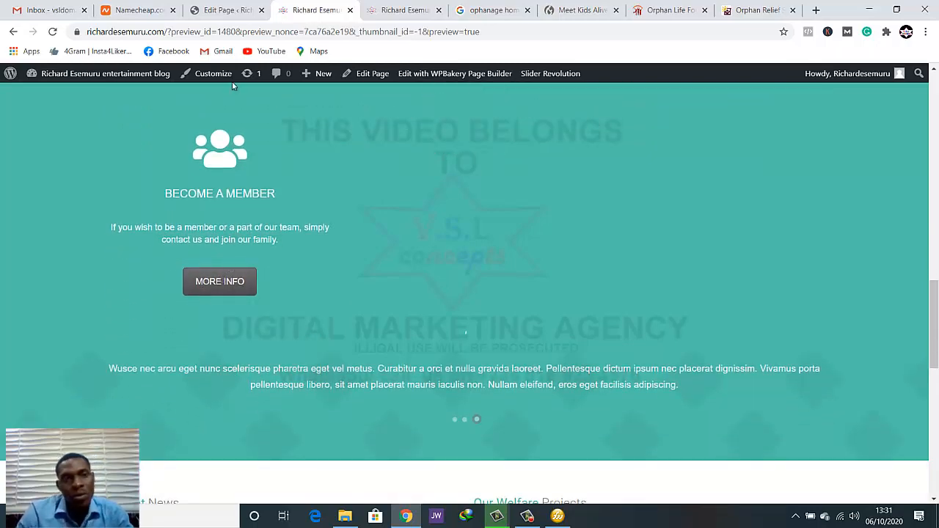
Open the MORE INFO button's settings in the page editor and compare its color against the teal section in the preview
click(208, 9)
scroll(294, 236, down, 2)
scroll(264, 211, up, 1)
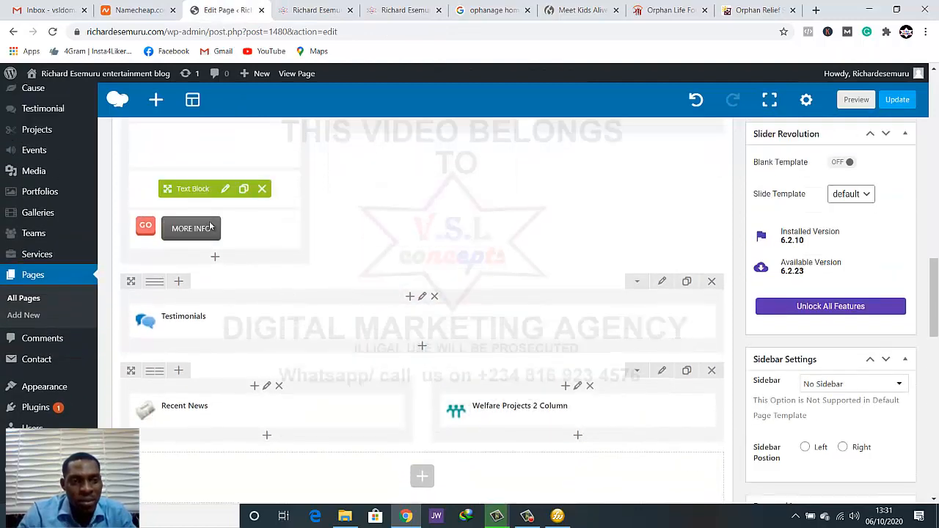
click(221, 229)
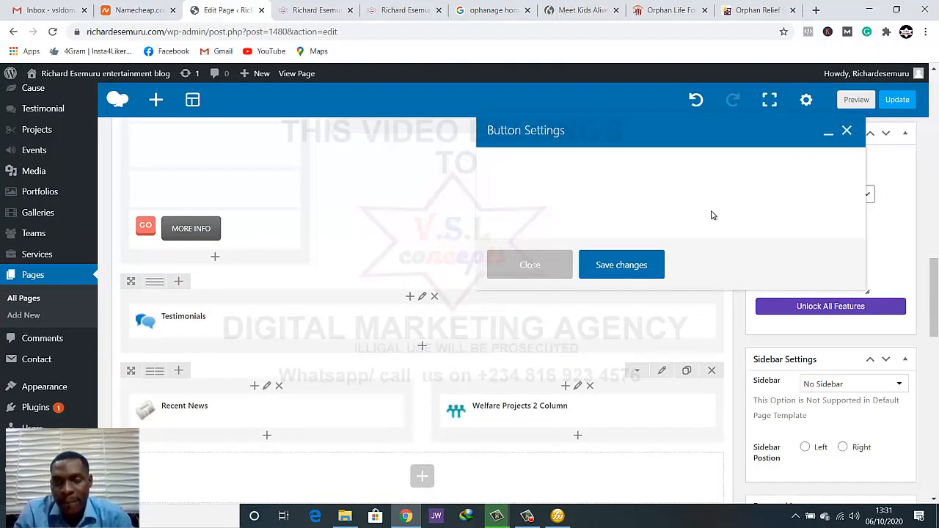
scroll(702, 237, down, 5)
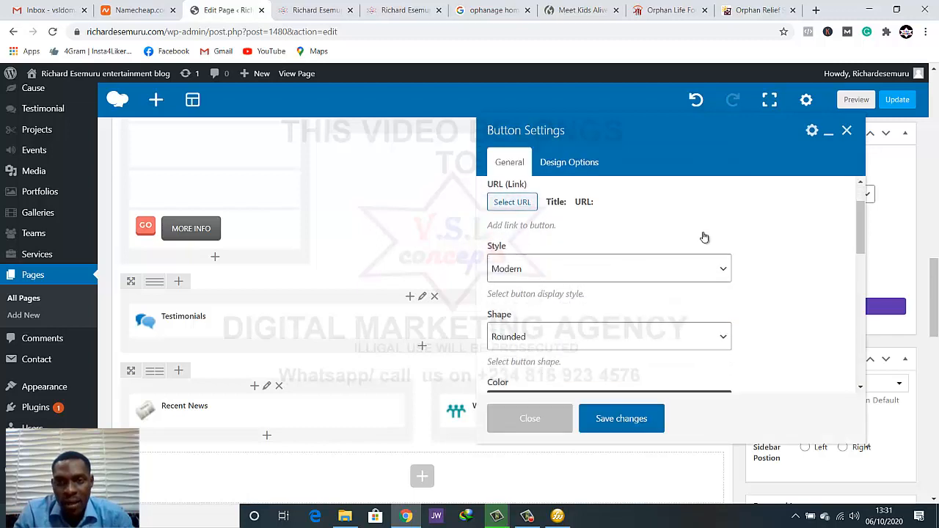
click(650, 288)
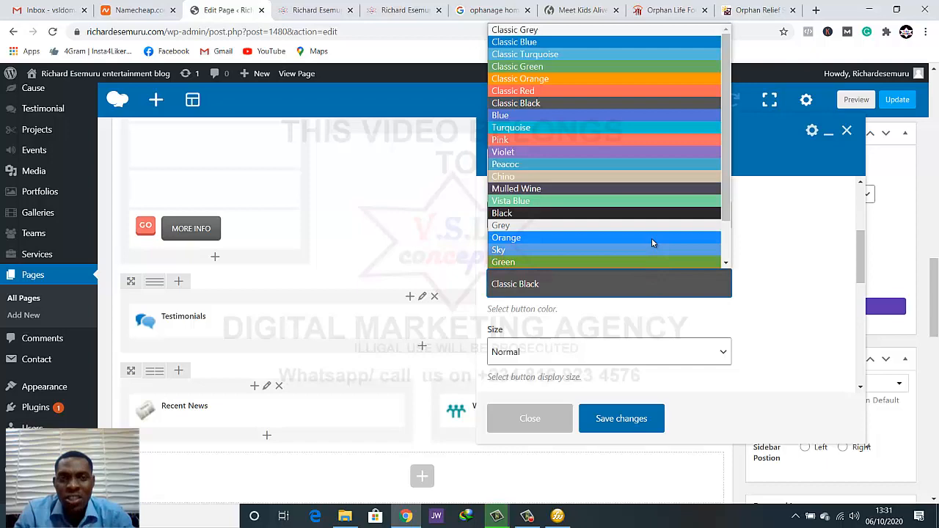
click(326, 10)
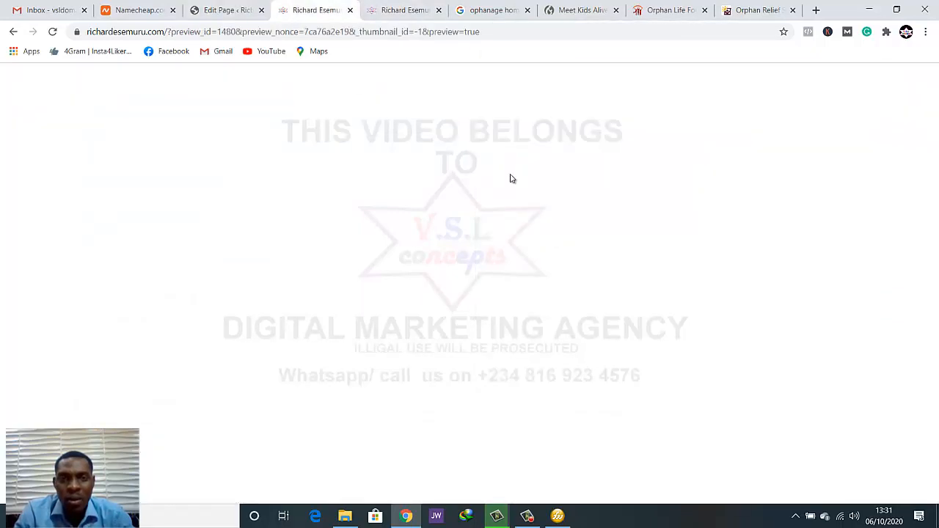
scroll(585, 207, up, 7)
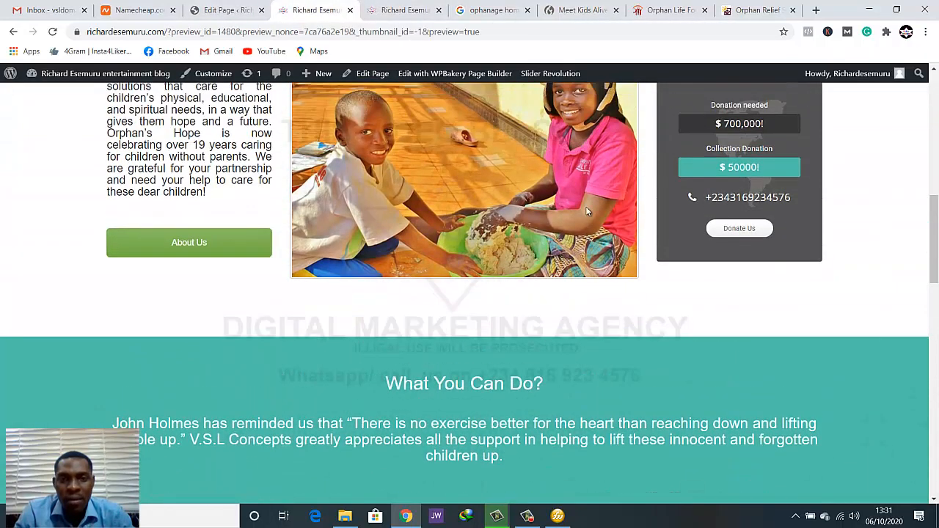
scroll(586, 211, down, 4)
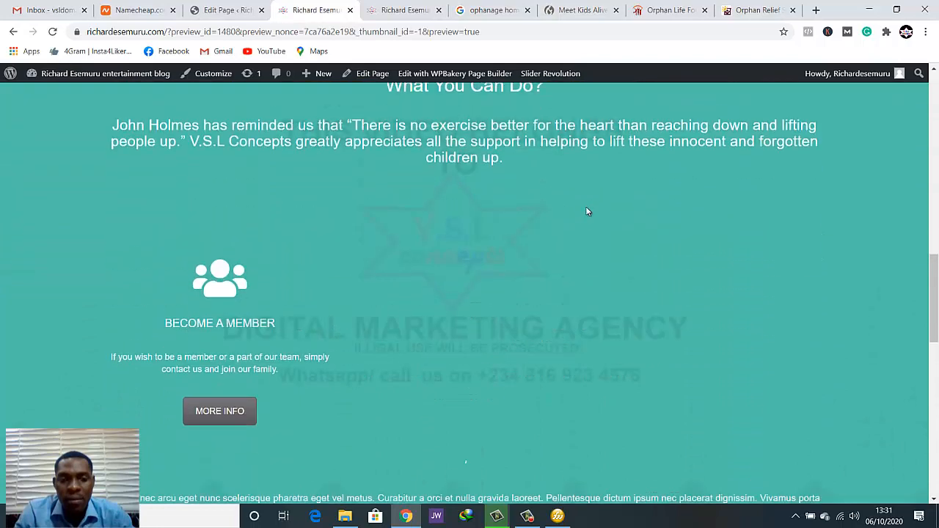
Set the MORE INFO button's color to Classic Red, save the button settings, and preview the page
click(226, 9)
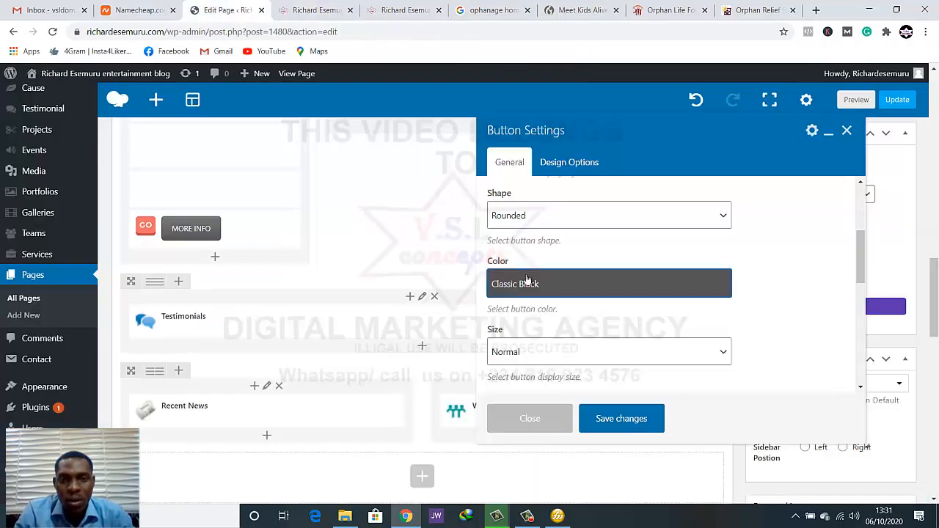
click(619, 278)
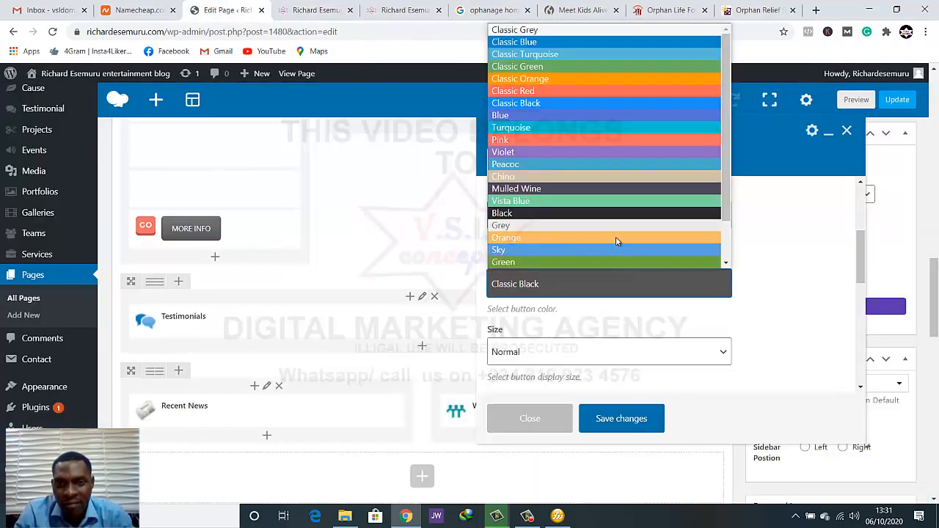
click(575, 91)
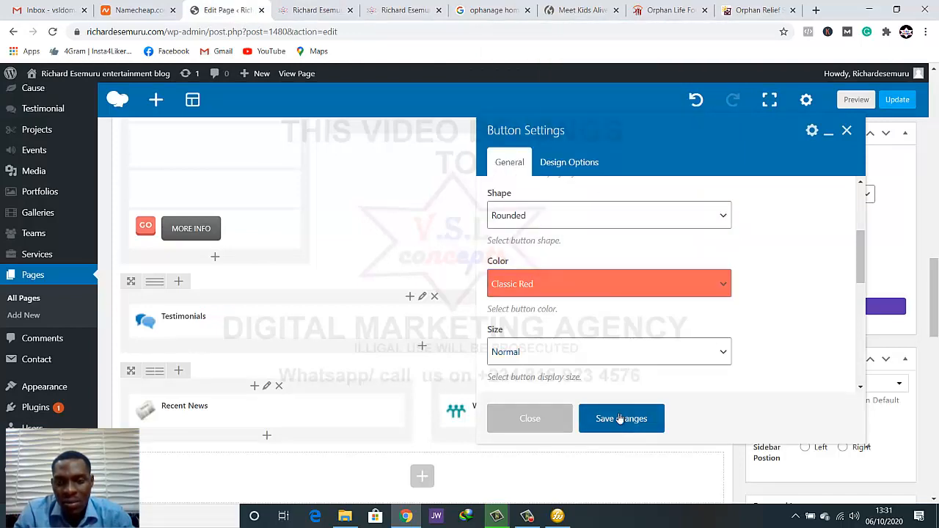
click(620, 418)
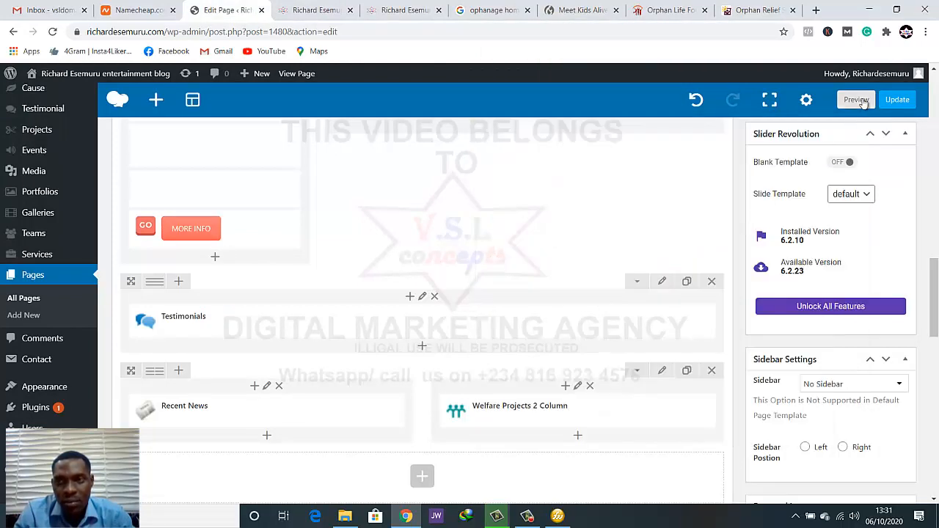
click(857, 100)
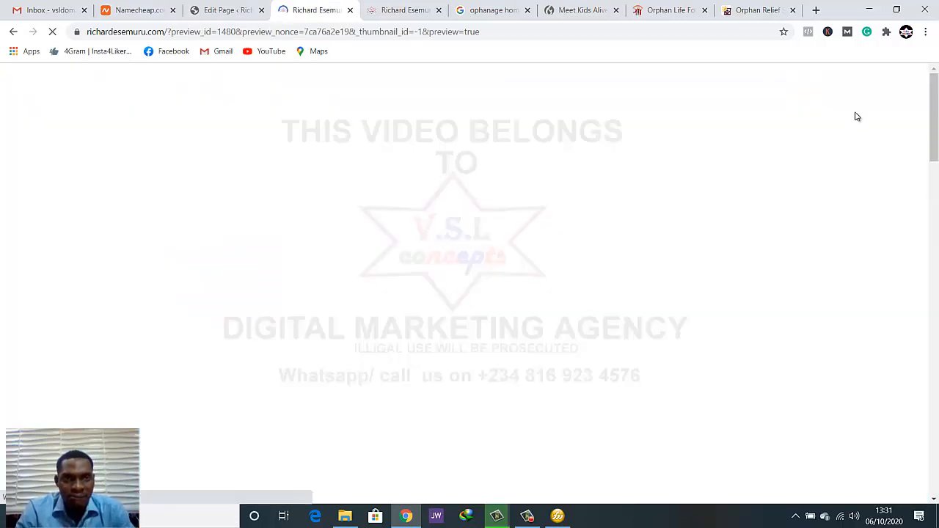
Examine the MORE INFO button and the rest of the Become a Member card against the teal background in the preview
scroll(713, 275, down, 10)
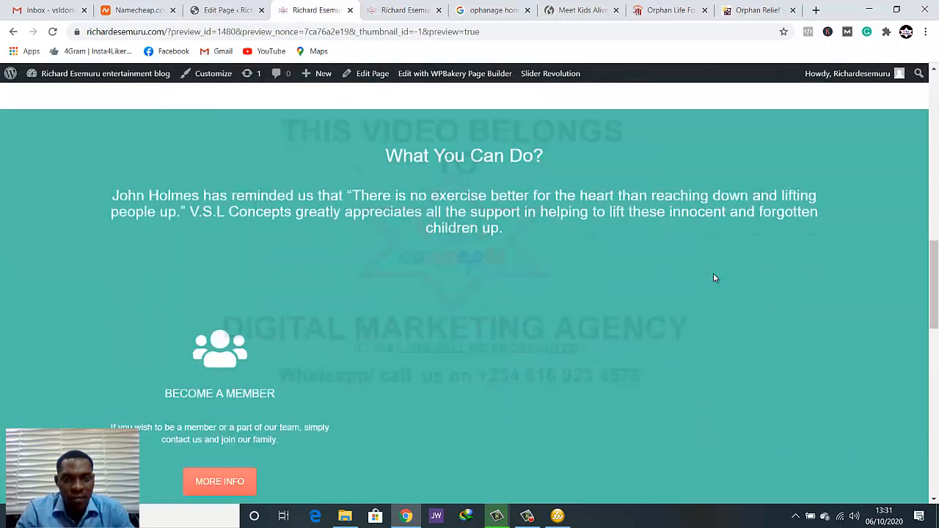
scroll(714, 278, down, 3)
scroll(715, 278, up, 2)
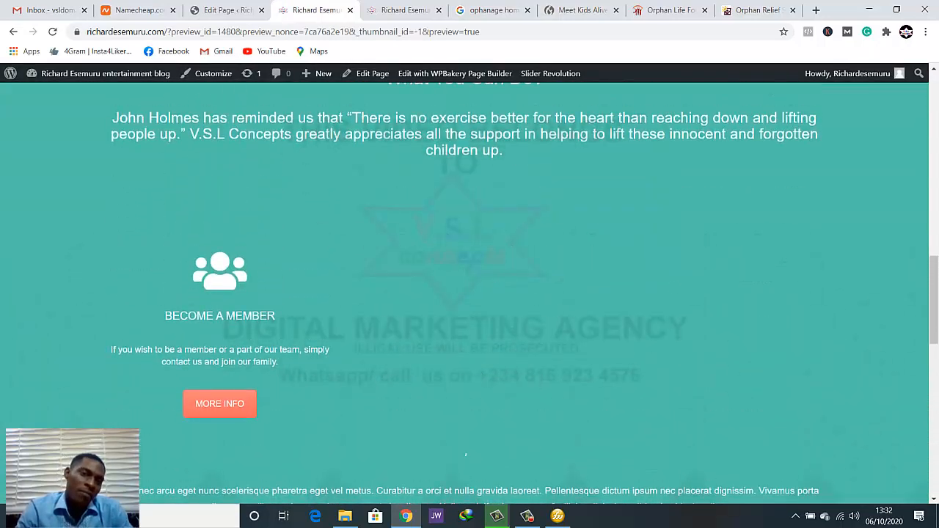
scroll(193, 381, down, 1)
scroll(193, 381, up, 2)
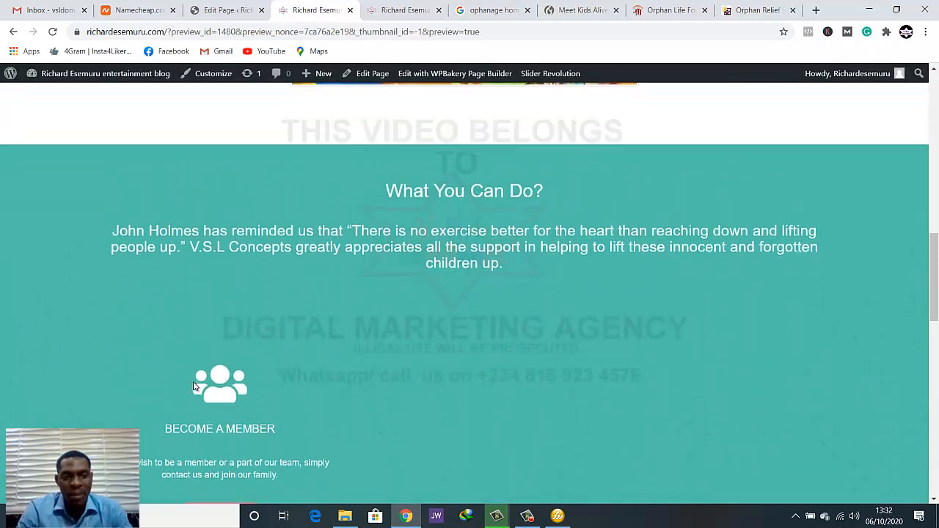
scroll(215, 422, down, 1)
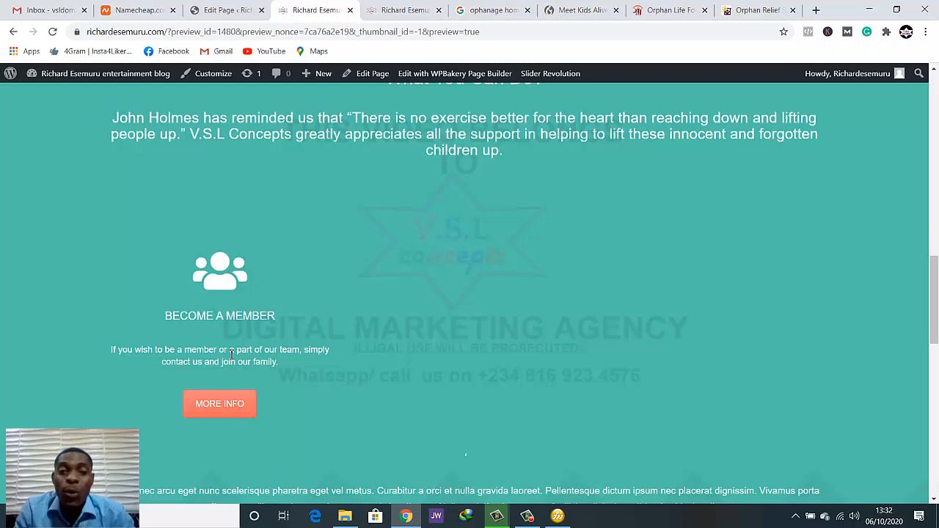
scroll(229, 349, down, 3)
scroll(225, 338, up, 2)
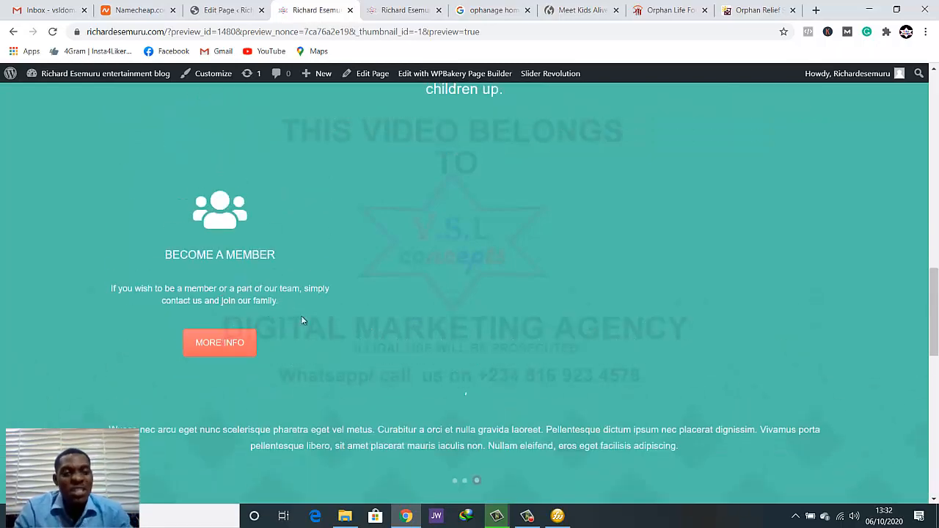
click(534, 518)
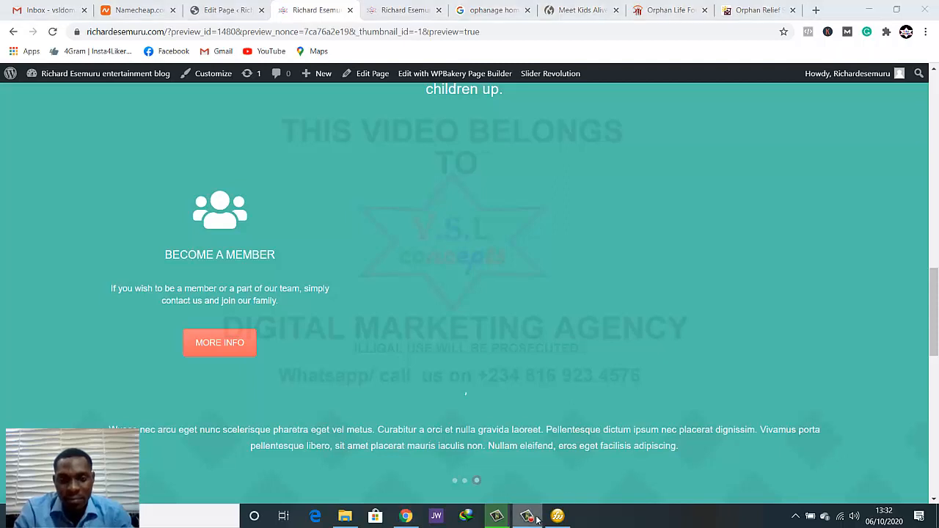
click(537, 519)
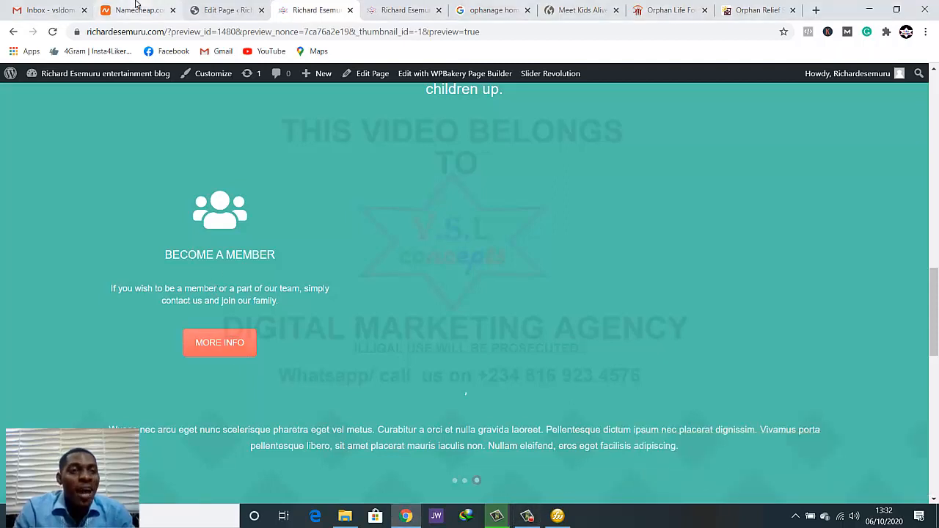
Return to the page editor, clone the member card's icon and place the copy in the row's empty middle column
click(224, 10)
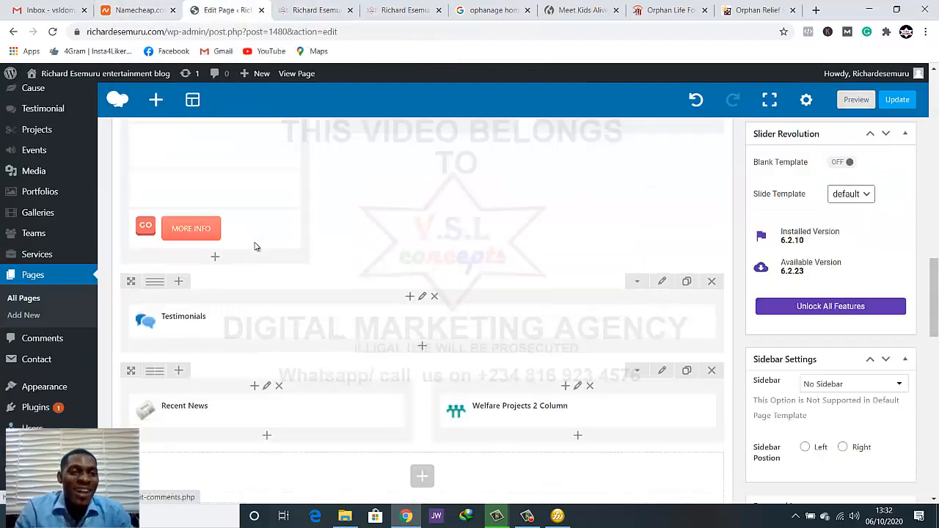
scroll(254, 221, up, 1)
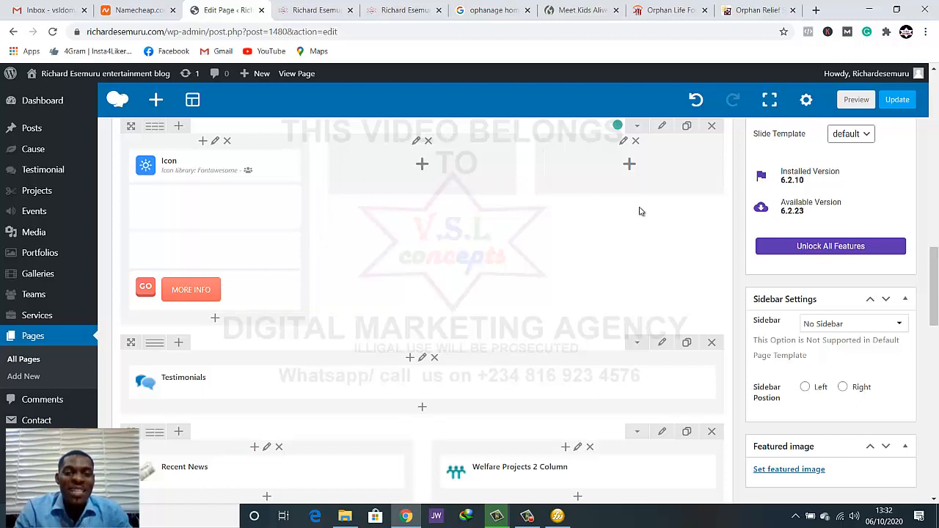
click(234, 166)
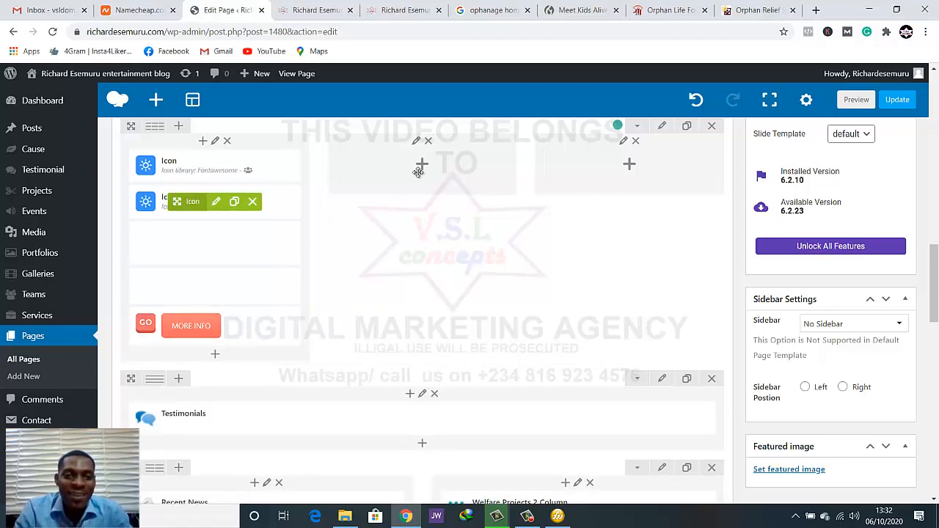
drag(432, 163, 430, 163)
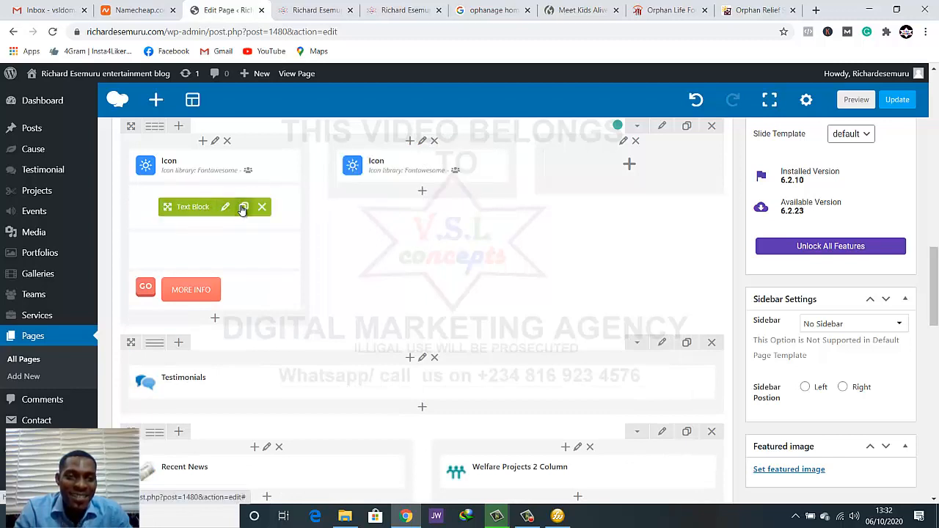
Clone the member card's two text blocks and MORE INFO button, placing the copies under the middle column's icon in the same order
click(244, 207)
mouse_move(192, 210)
mouse_down()
mouse_move(408, 182)
mouse_move(399, 214)
mouse_move(197, 214)
mouse_up()
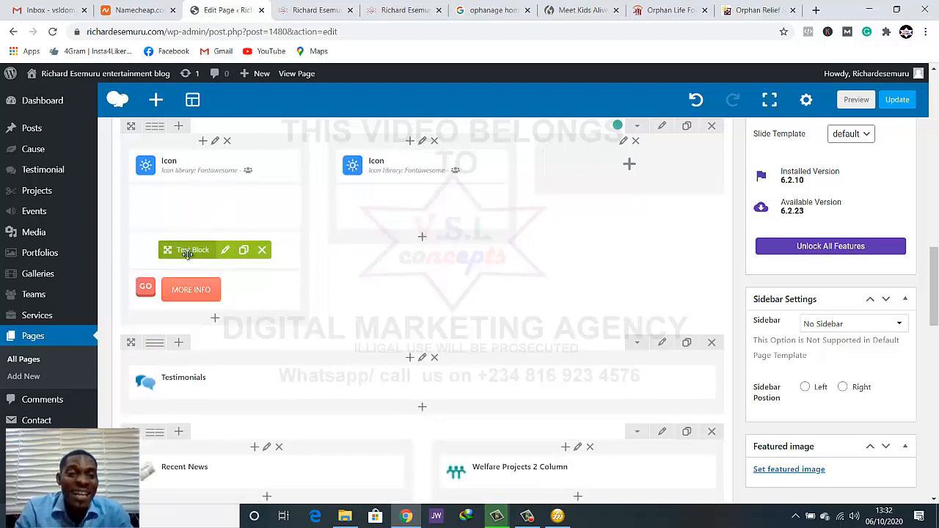
click(243, 251)
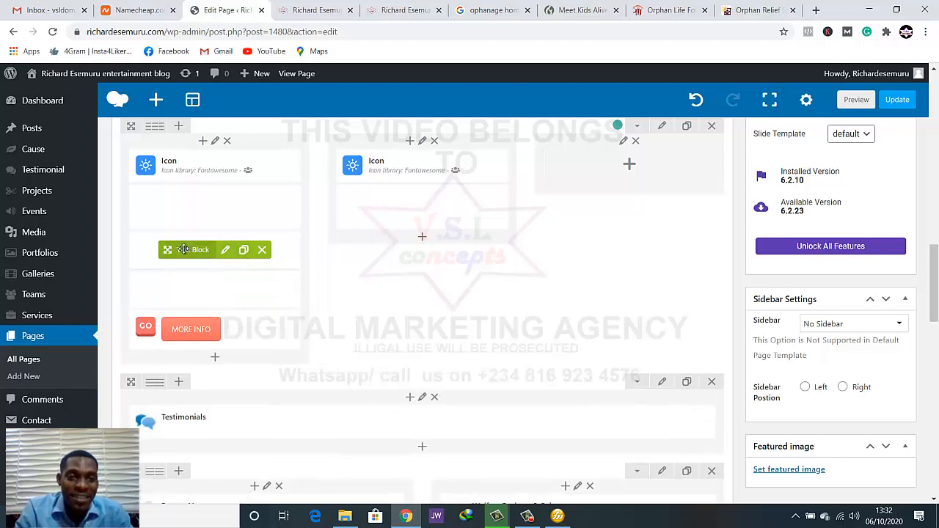
drag(281, 242, 385, 265)
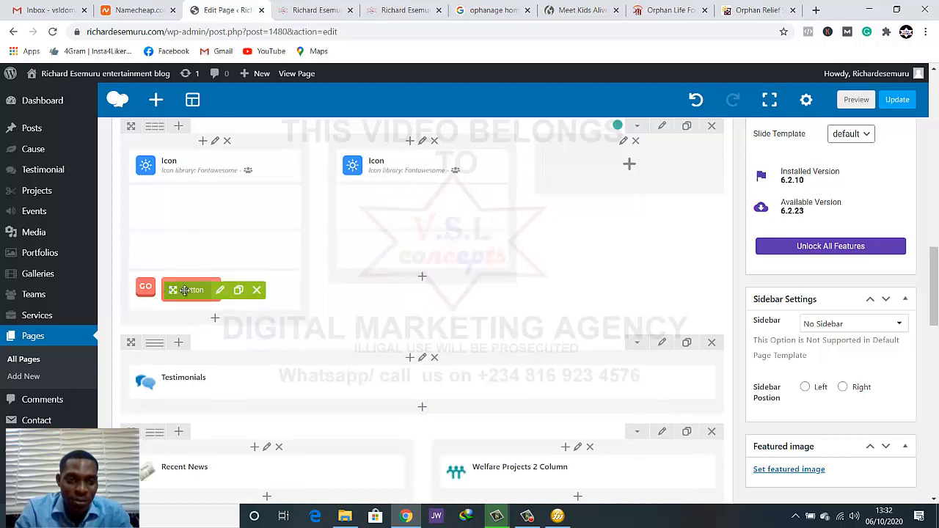
click(238, 290)
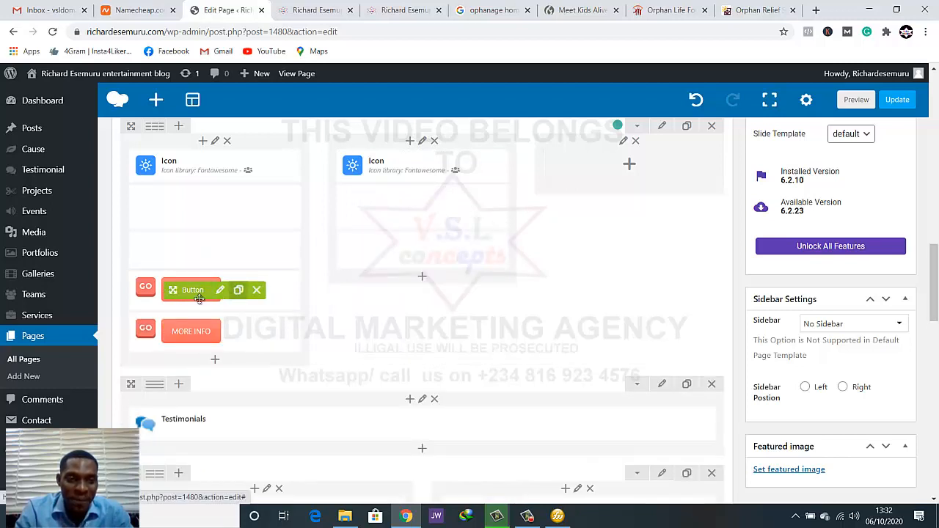
drag(172, 290, 417, 319)
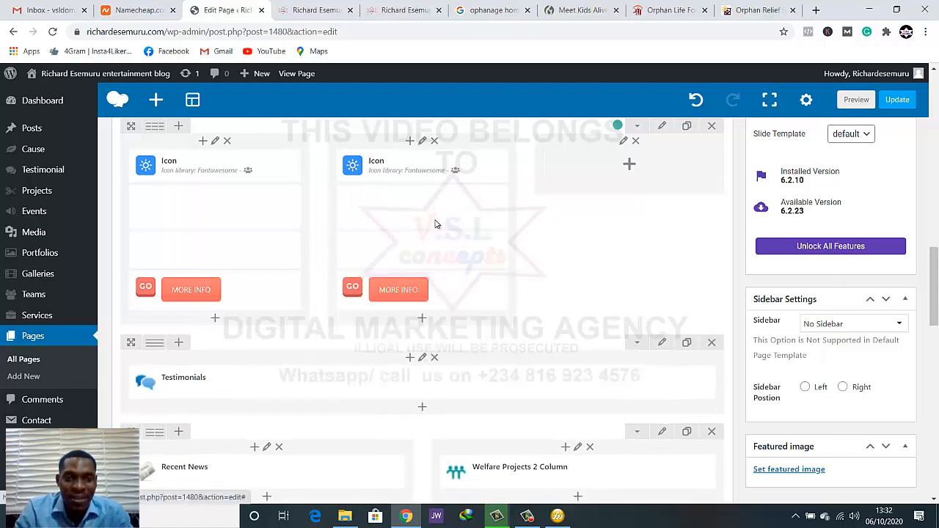
Clone the middle column's icon and upper text block, and place the copies in the empty third column
click(441, 170)
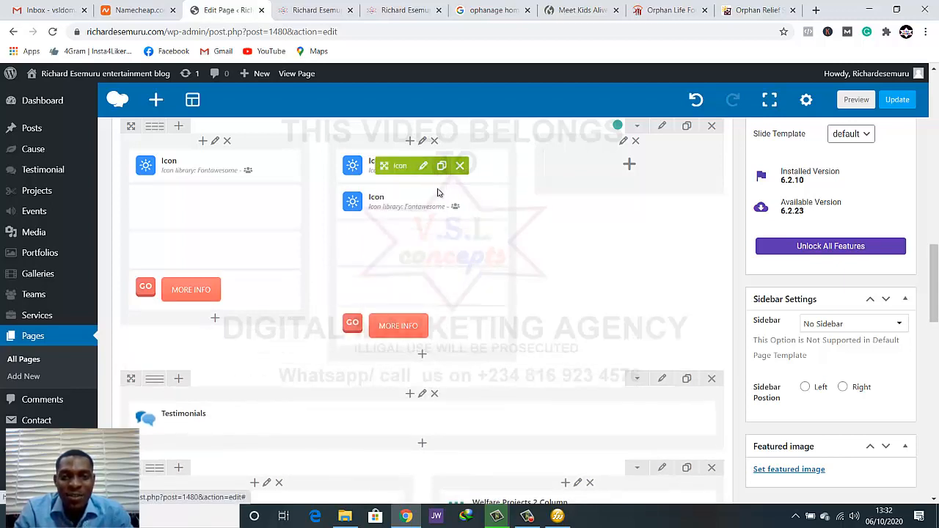
drag(588, 164, 642, 168)
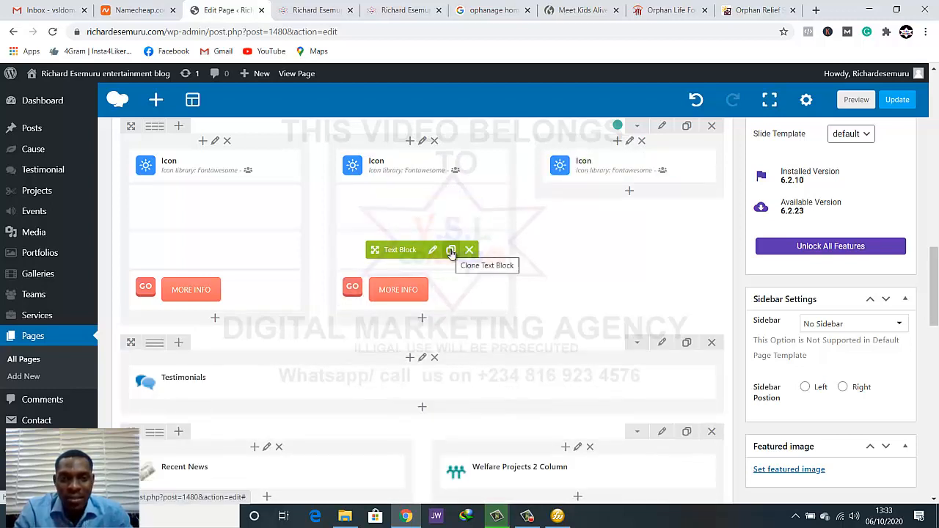
click(452, 251)
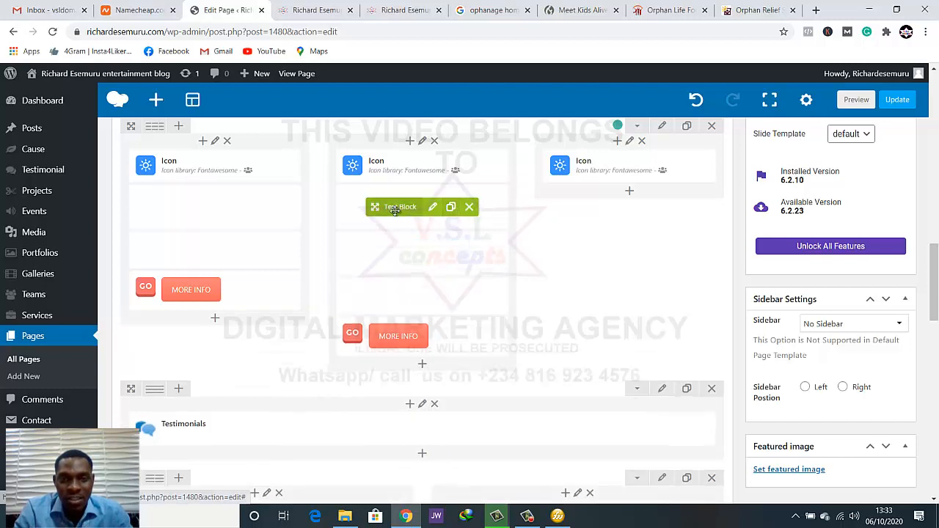
mouse_move(416, 211)
mouse_down()
mouse_move(606, 205)
mouse_move(622, 188)
mouse_move(615, 222)
mouse_up()
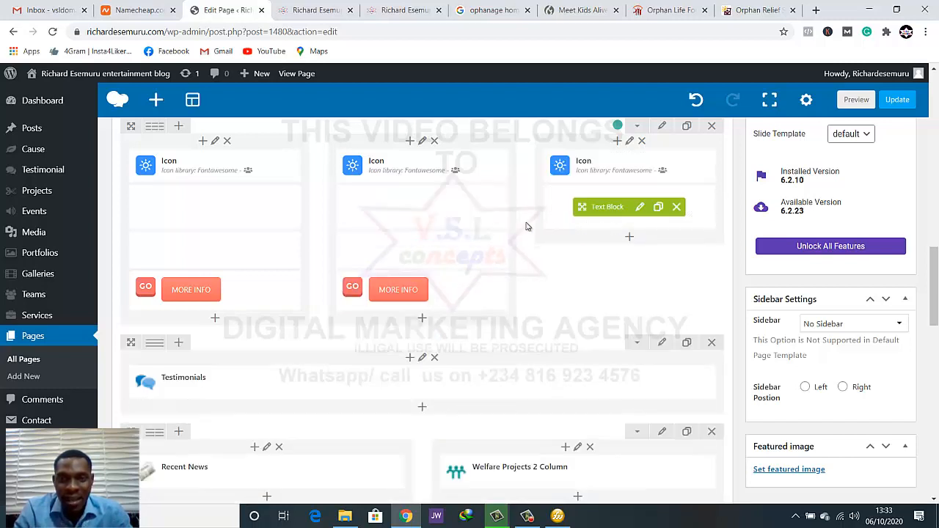
Clone the middle column's lower text block and MORE INFO button, and place the copies beneath the third column's text block
click(451, 251)
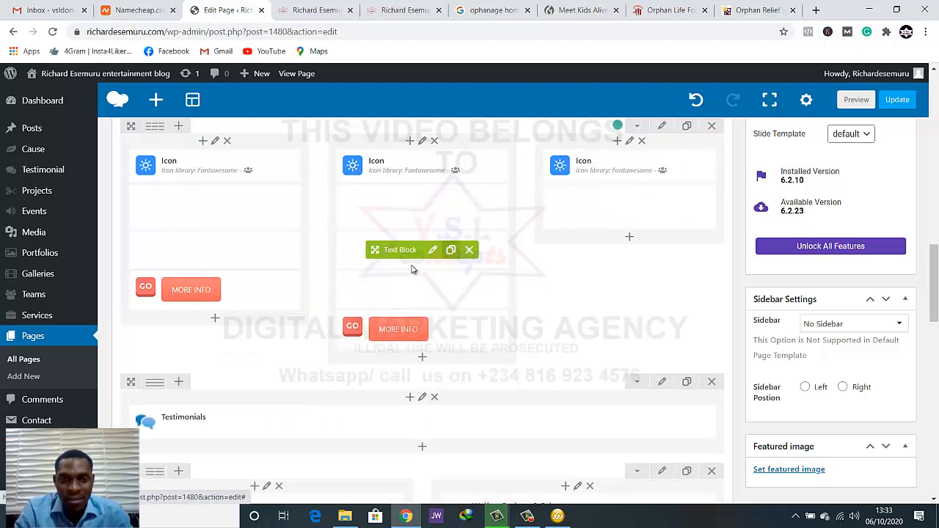
mouse_move(560, 248)
mouse_down()
mouse_move(614, 227)
mouse_move(614, 261)
mouse_up()
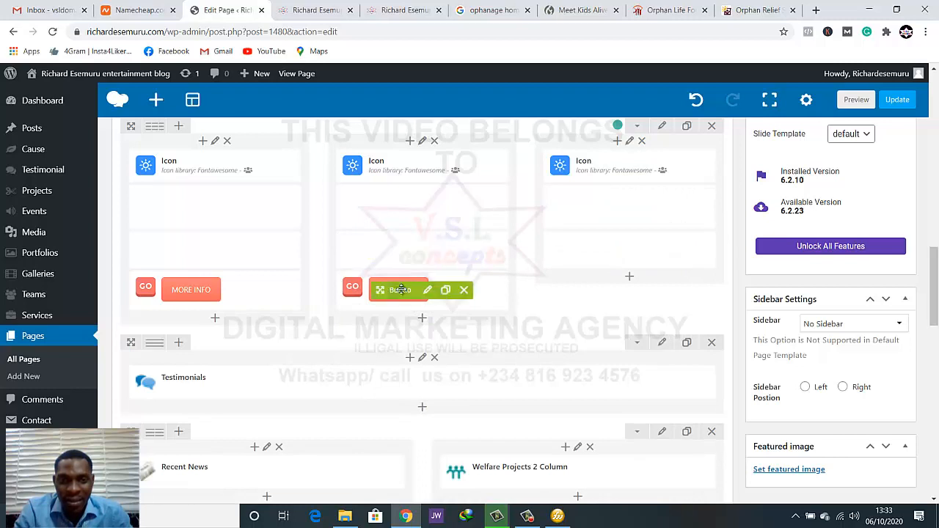
click(445, 291)
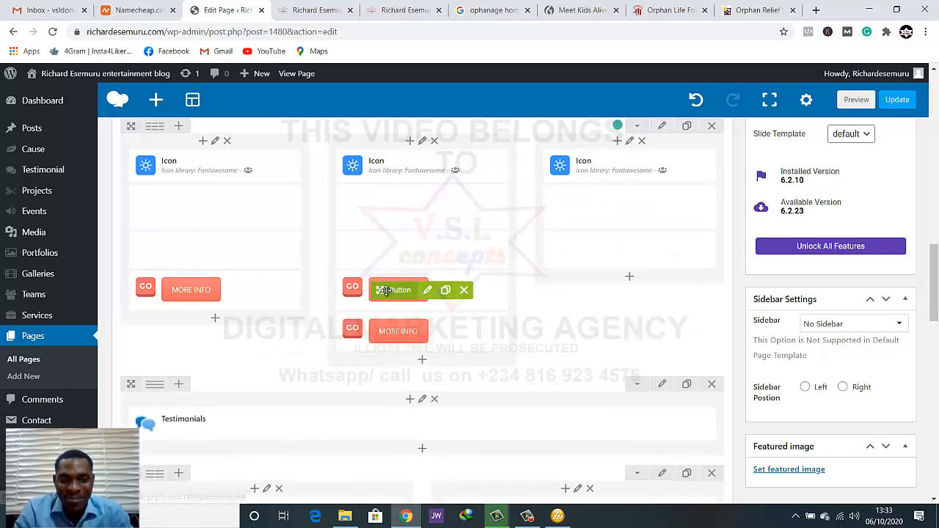
drag(386, 291, 623, 310)
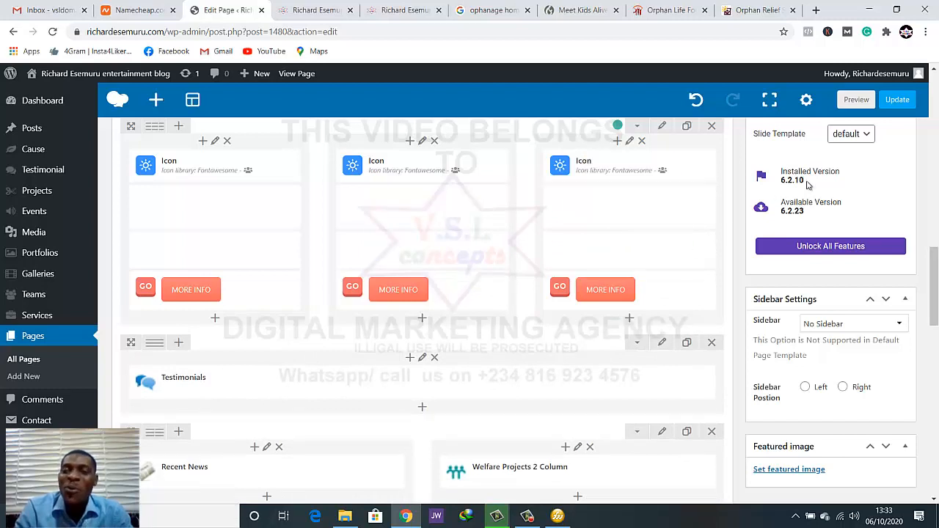
Update the page, close the old preview and reload the live homepage
click(888, 103)
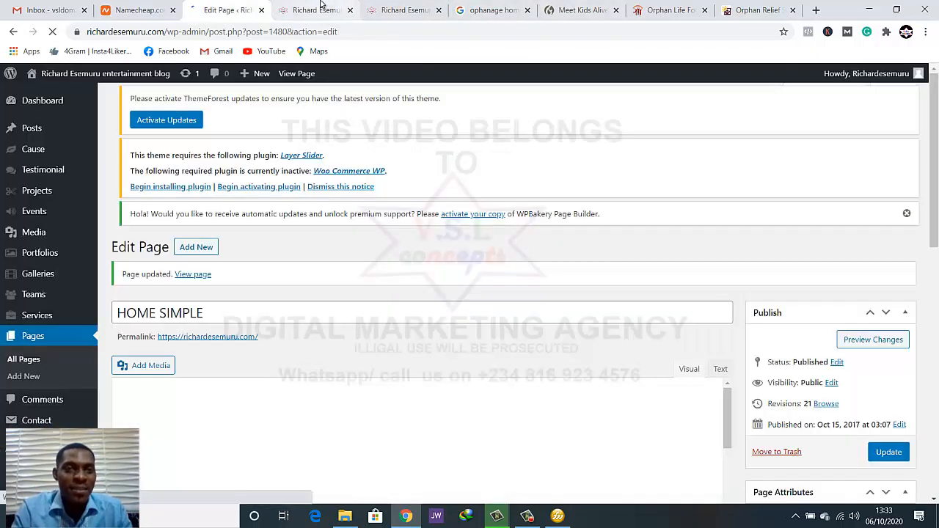
click(316, 10)
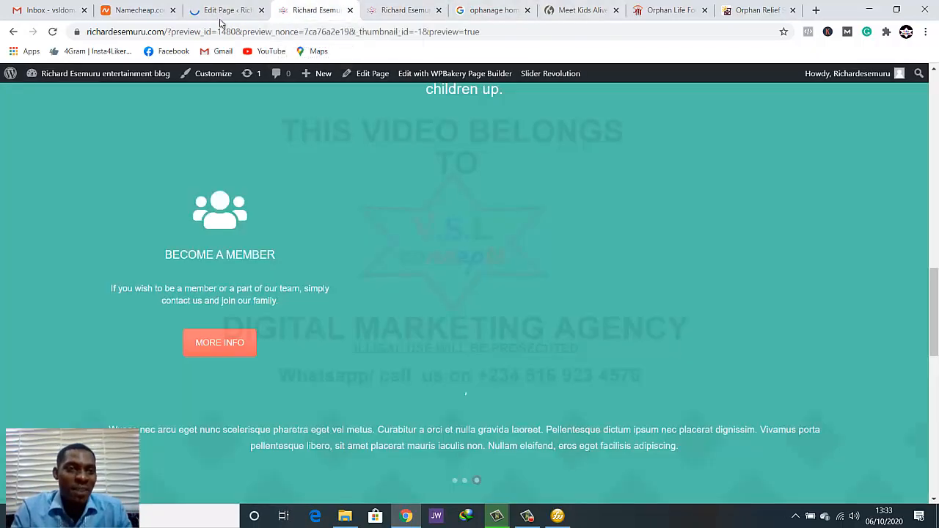
click(350, 10)
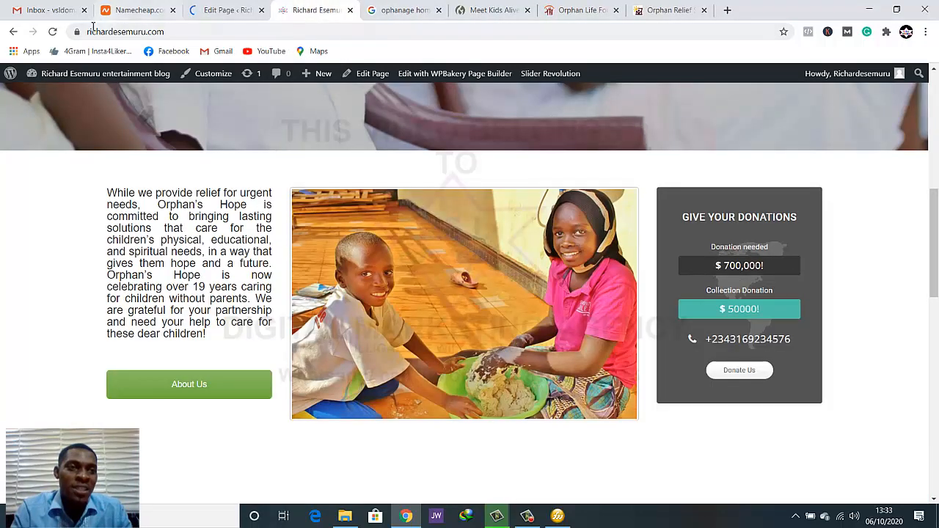
click(57, 33)
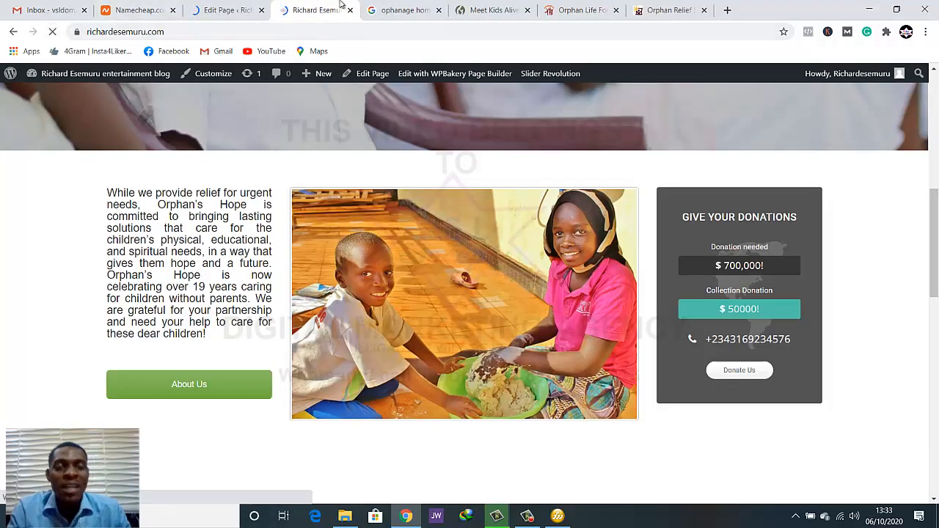
Examine the three member cards in the What You Can Do section and the homepage sections above them
scroll(556, 307, down, 2)
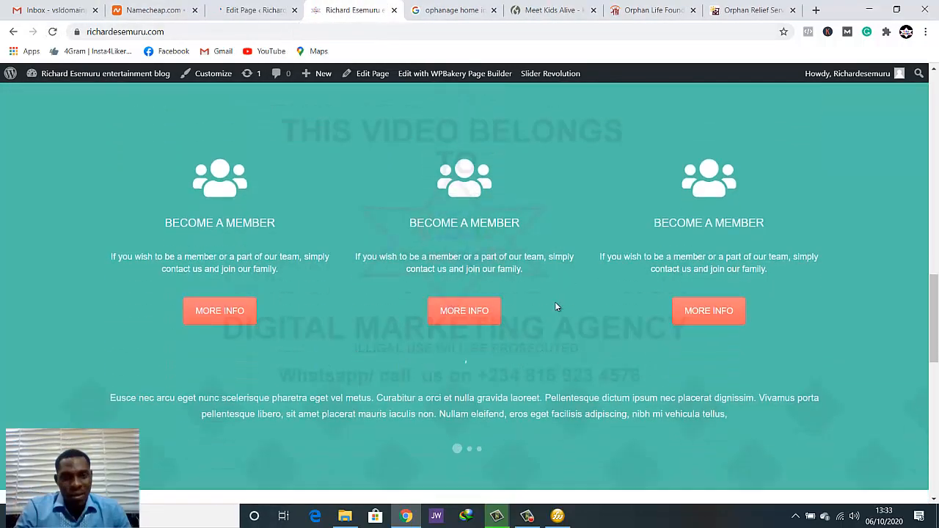
scroll(556, 307, up, 3)
scroll(556, 307, up, 10)
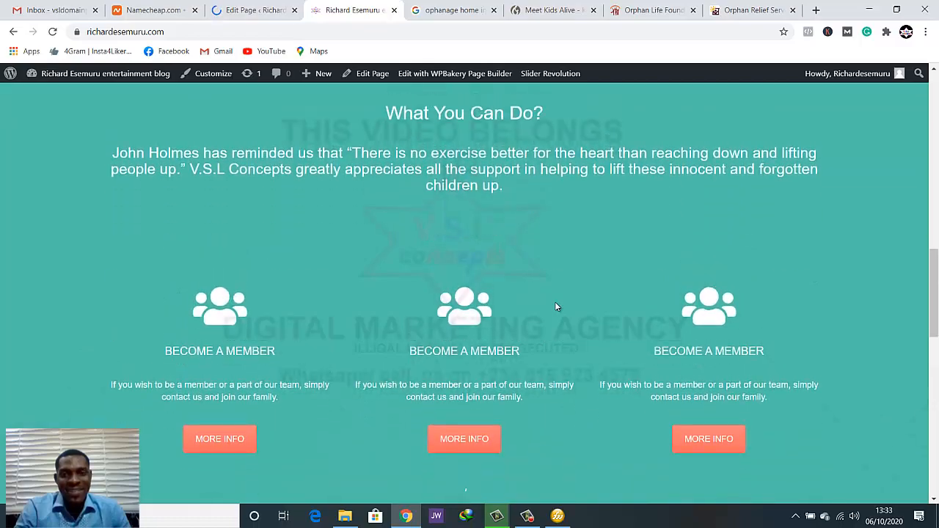
scroll(405, 224, down, 3)
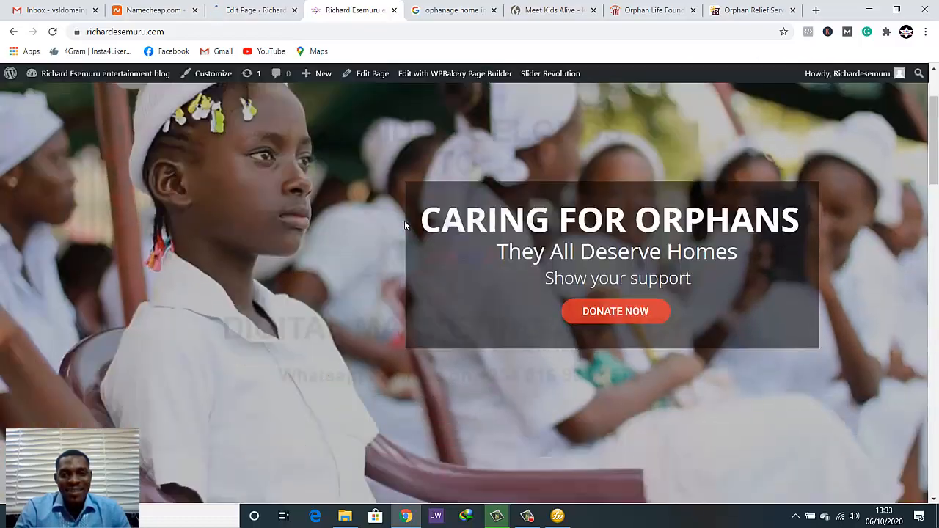
scroll(402, 223, up, 2)
scroll(402, 229, down, 3)
scroll(402, 229, down, 4)
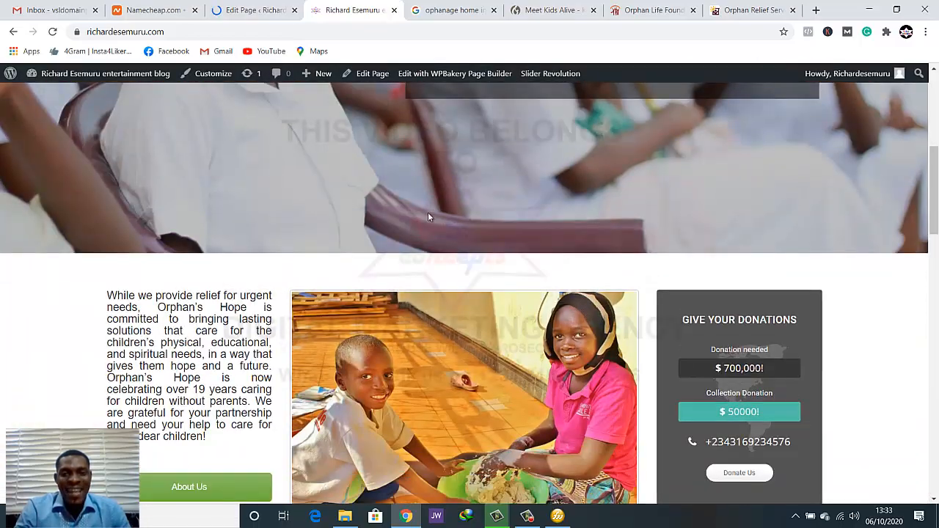
scroll(573, 241, down, 3)
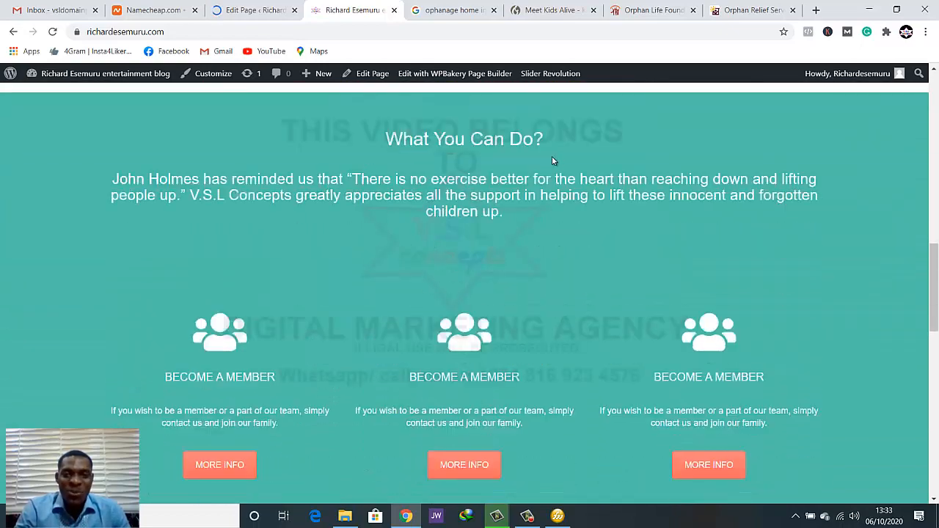
Review the Orphan Life Foundation site's Become a Member, Donate and Fundraise cards and the Kids Alive page as references
click(653, 10)
scroll(566, 280, up, 3)
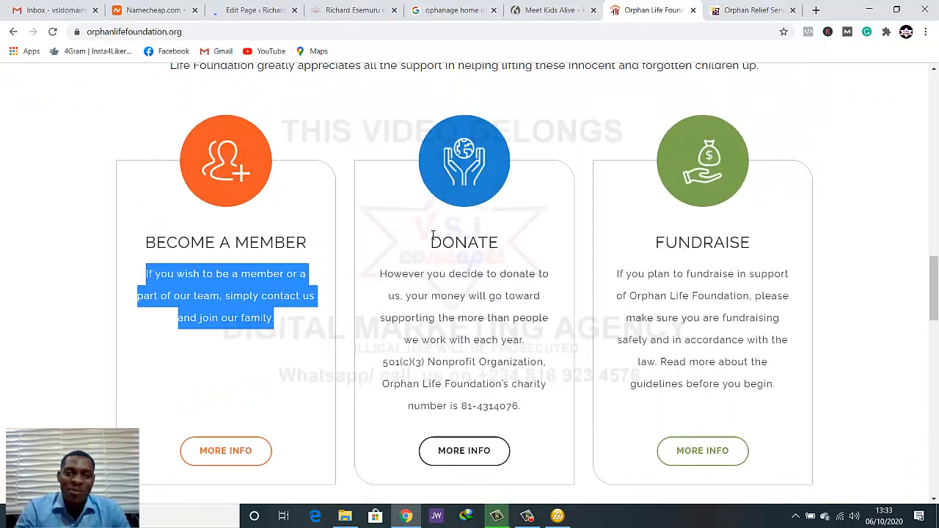
click(552, 10)
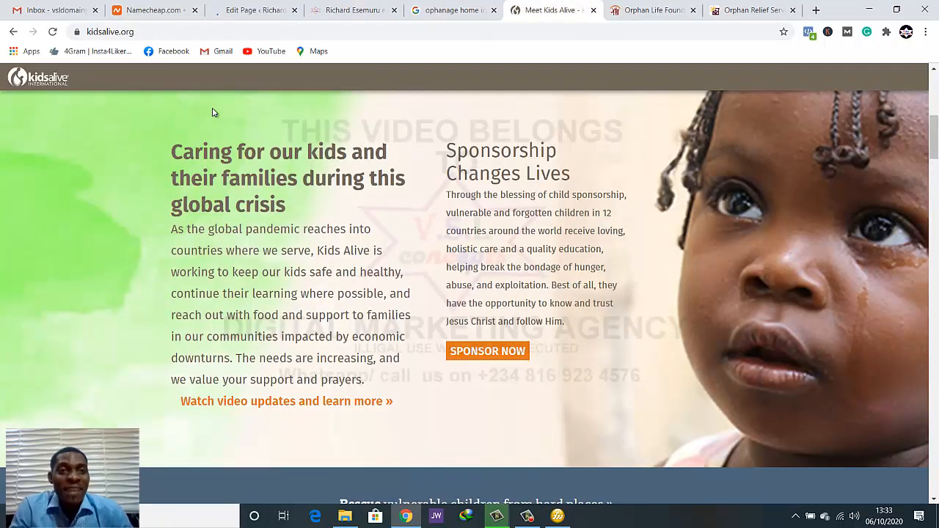
Check the updated page in the editor, and examine the live homepage's member cards, testimonial slider, Recent News and Our Welfare Projects sections
click(257, 10)
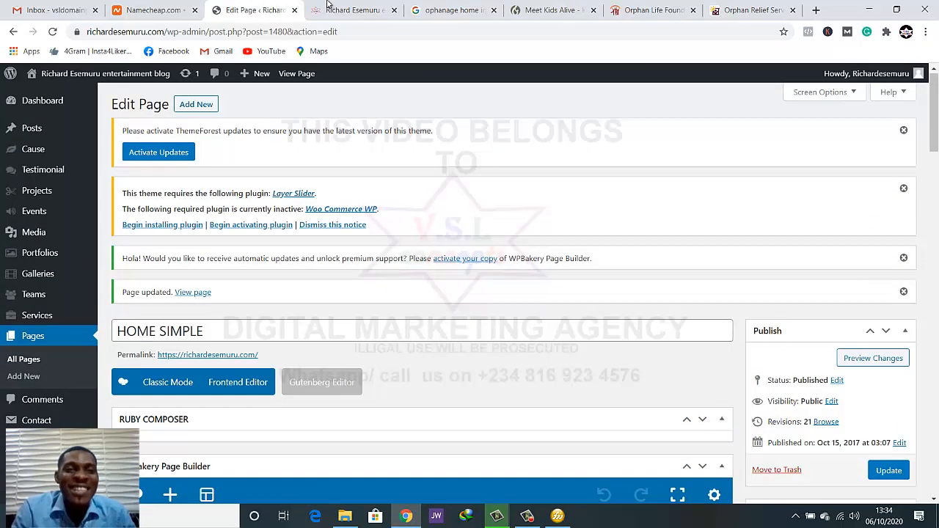
click(339, 12)
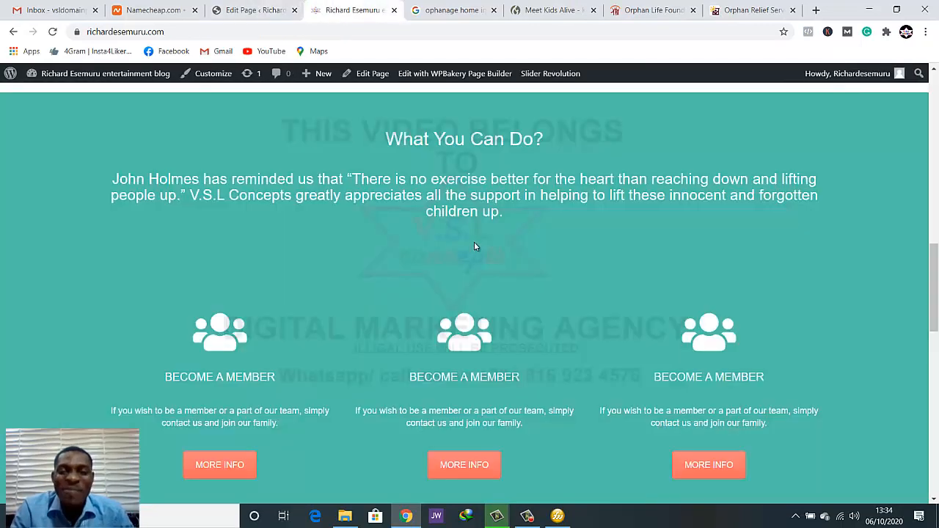
scroll(474, 246, down, 2)
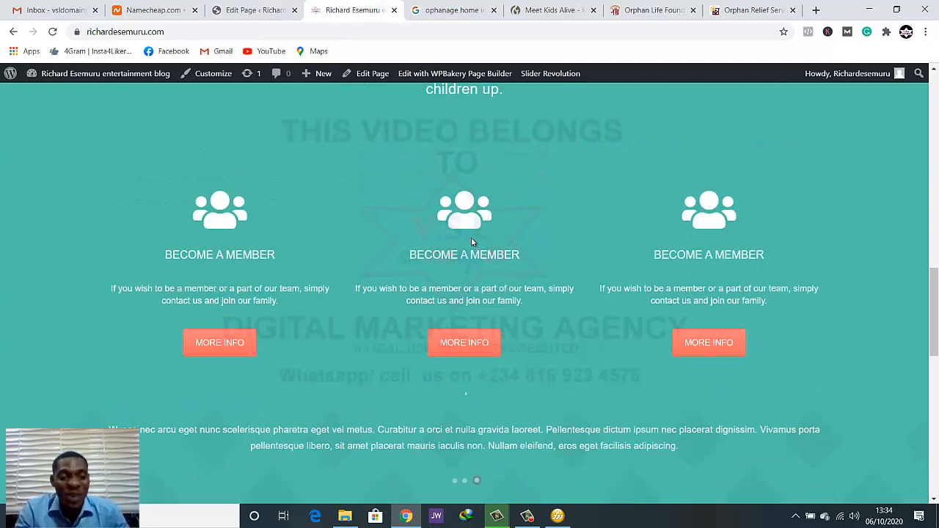
scroll(467, 243, down, 3)
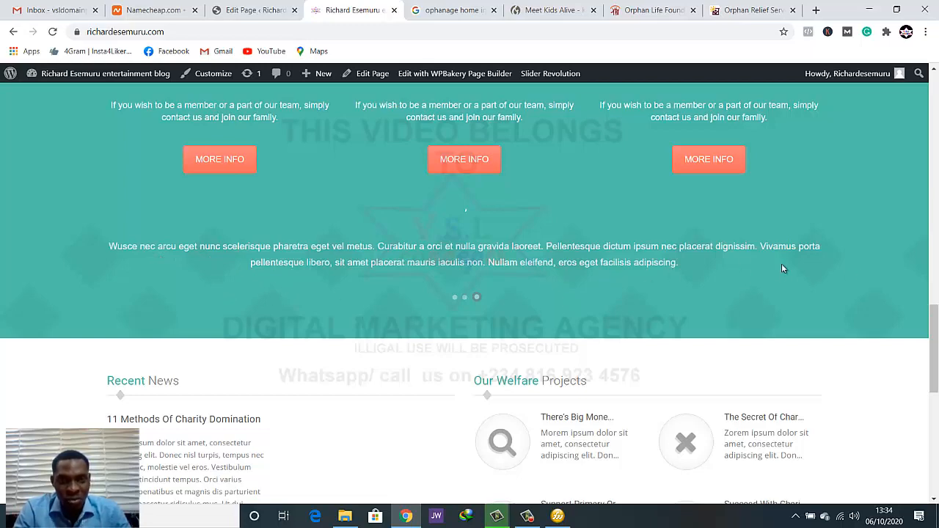
scroll(425, 287, down, 2)
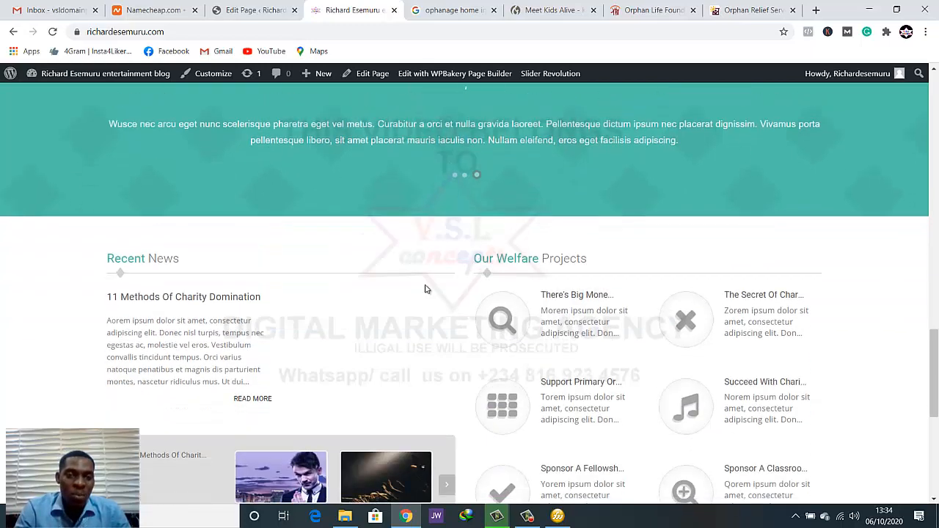
scroll(425, 286, up, 3)
scroll(424, 286, down, 3)
scroll(425, 289, down, 3)
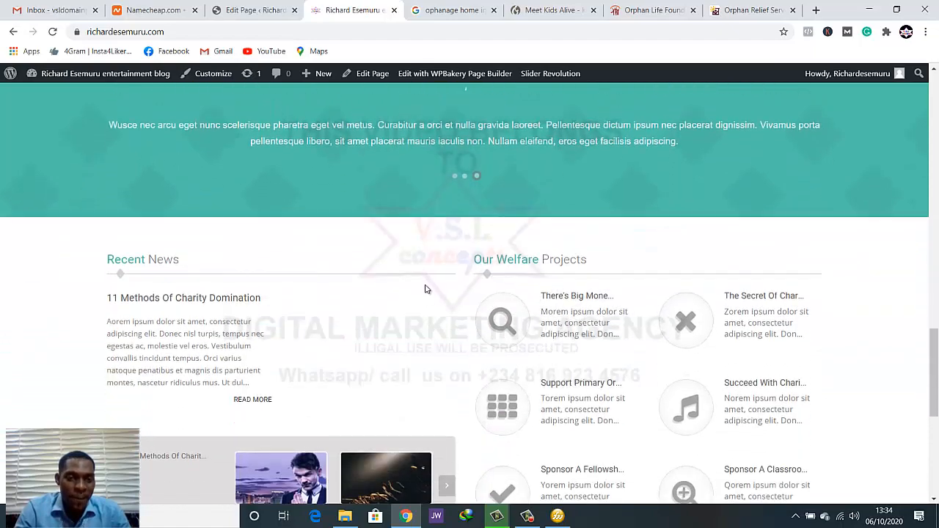
scroll(425, 289, up, 3)
scroll(425, 286, up, 4)
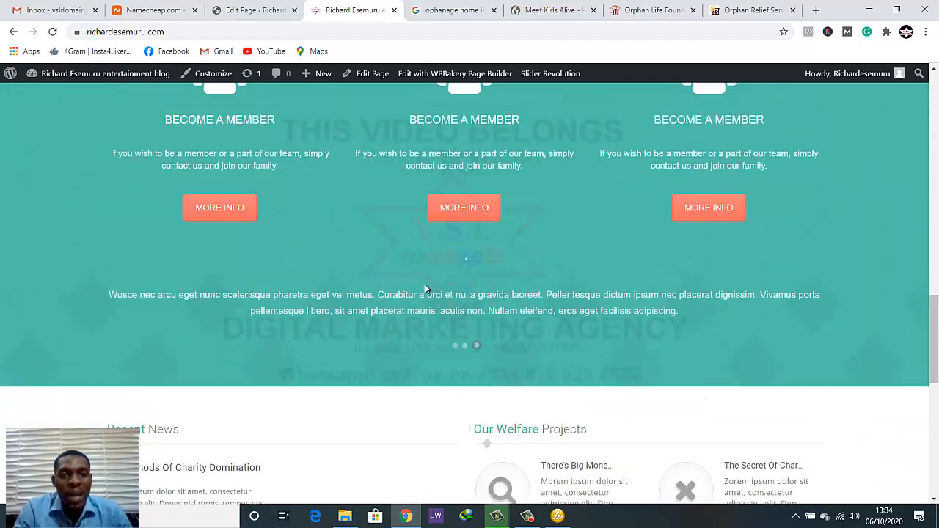
Review the live homepage's member cards, and copy the DONATE card heading from the Orphan Life Foundation site
scroll(424, 286, down, 1)
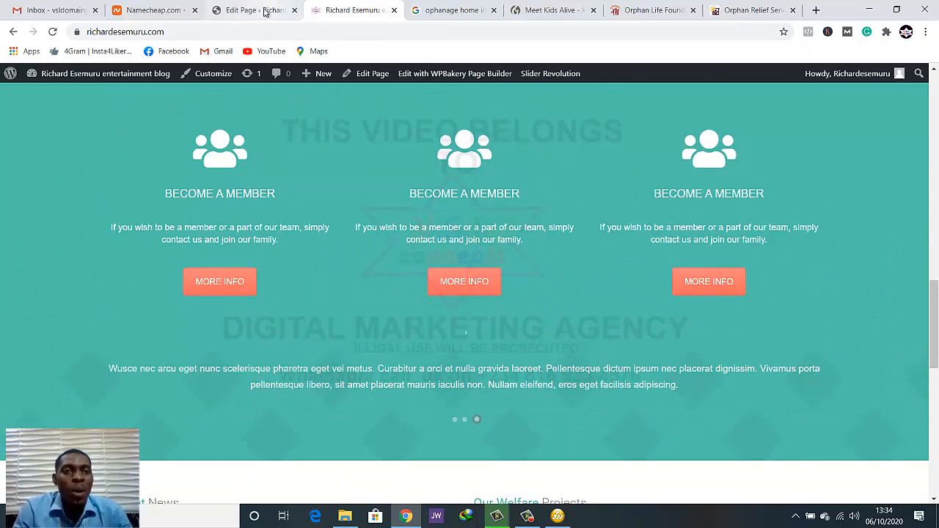
click(222, 5)
click(334, 14)
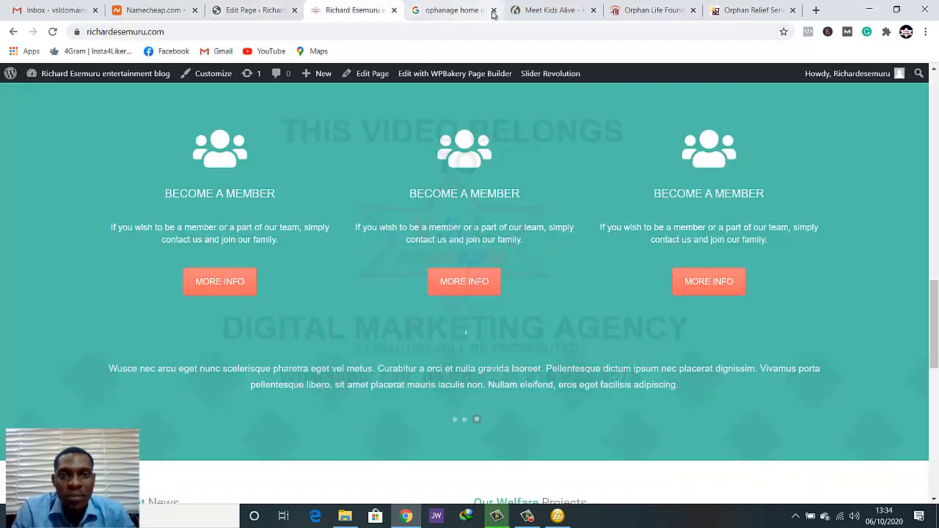
click(614, 11)
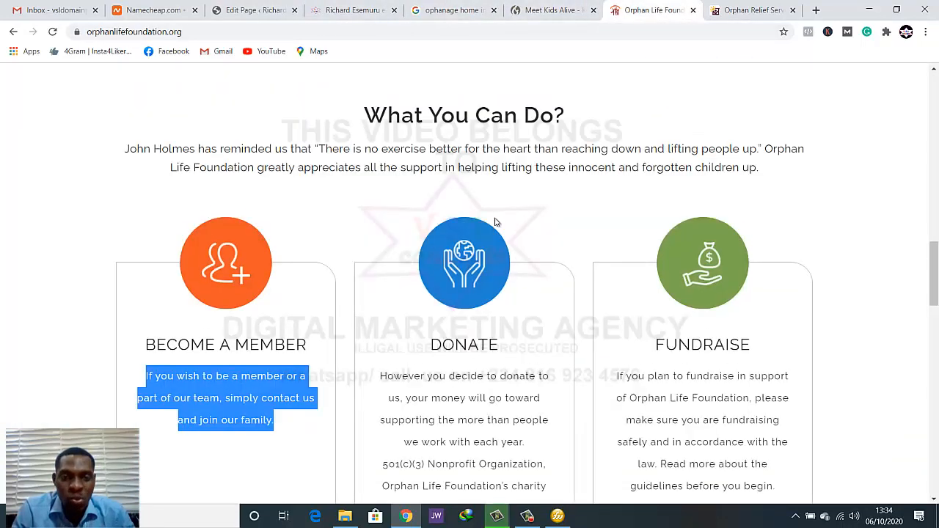
scroll(495, 222, down, 2)
drag(434, 223, 505, 228)
key(ctrl+c)
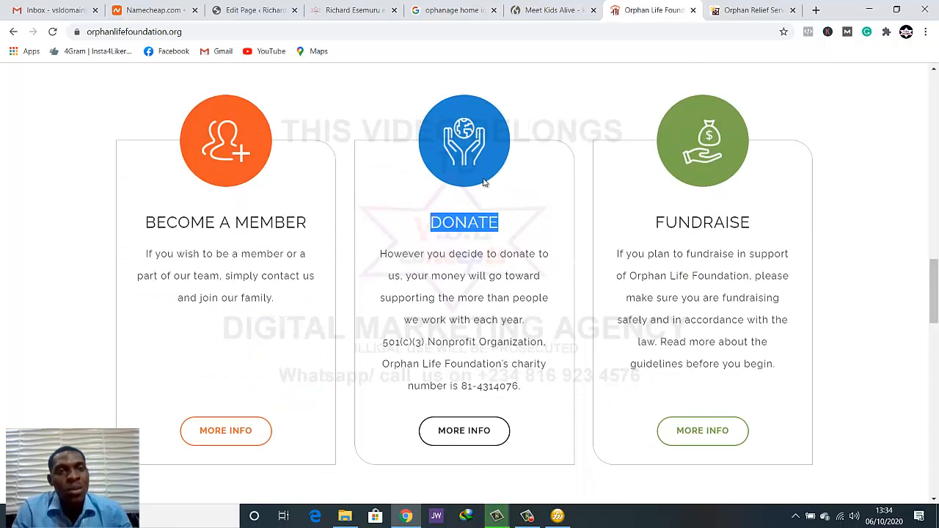
In the page editor, change the middle card's icon to the Font Awesome icon found by searching "donate", and save it
click(246, 9)
scroll(354, 215, down, 4)
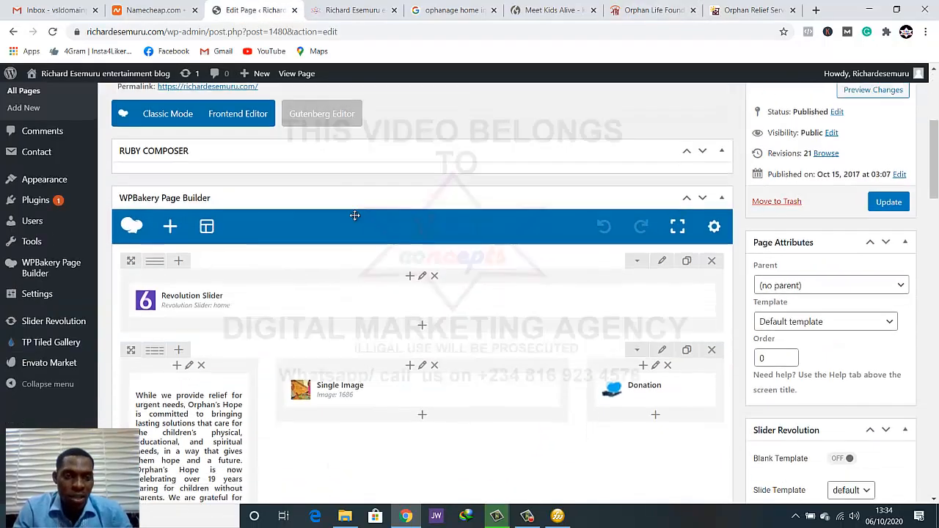
scroll(354, 215, down, 15)
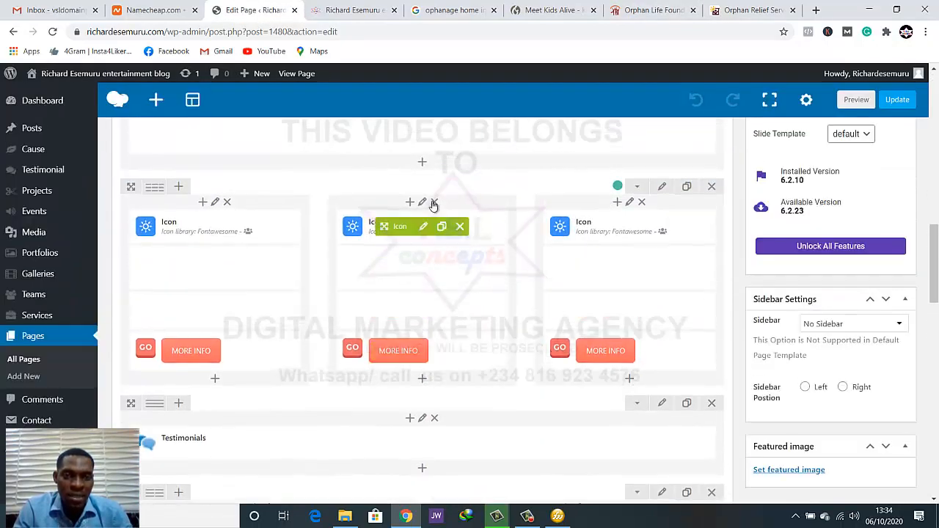
click(424, 227)
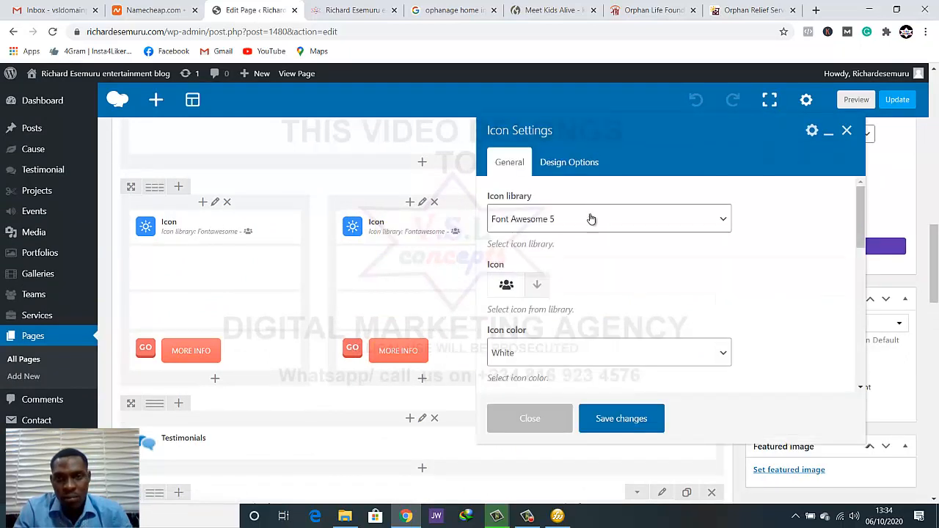
click(534, 292)
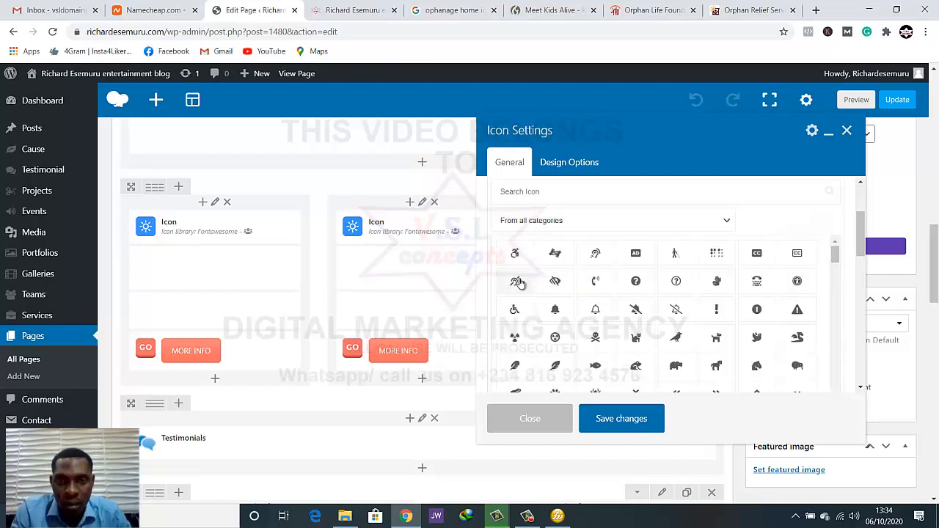
click(556, 193)
text(d)
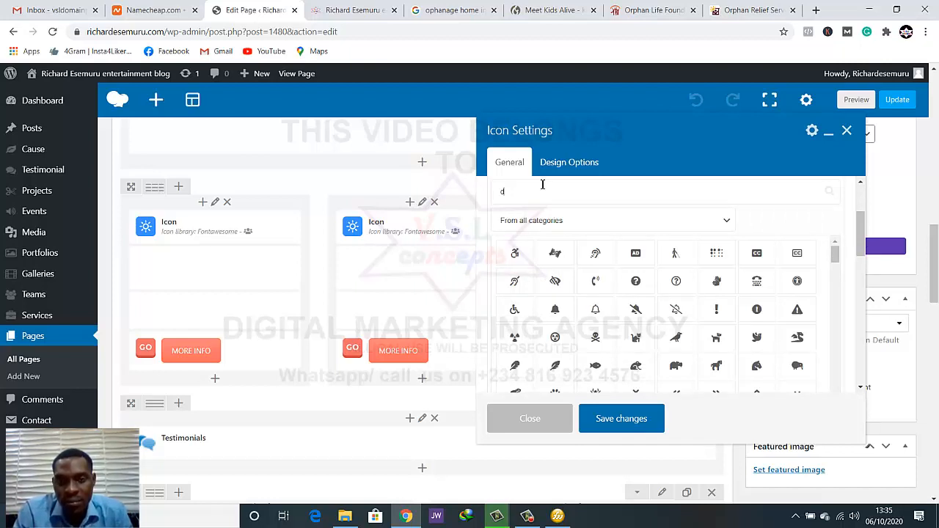
text(onate)
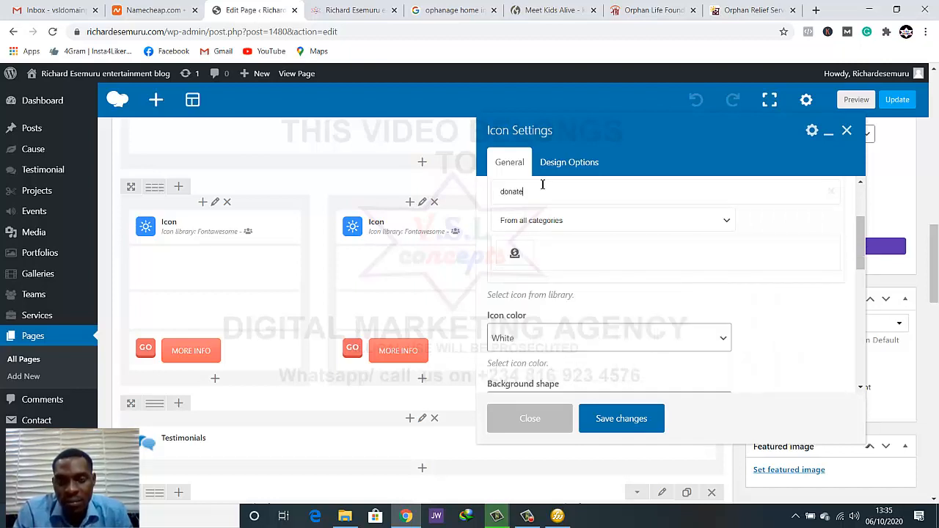
click(516, 254)
scroll(525, 246, down, 3)
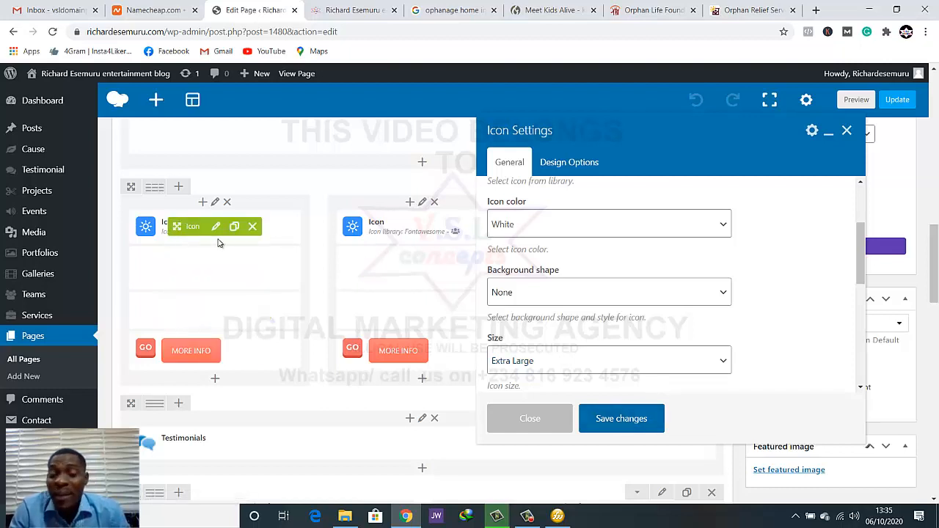
click(622, 419)
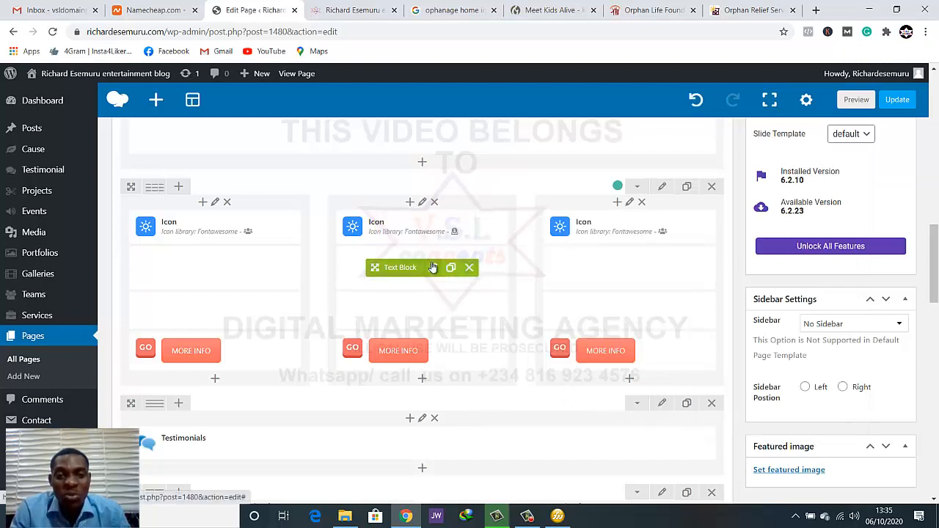
Replace the heading in the middle card's upper text block with the copied DONATE
click(433, 268)
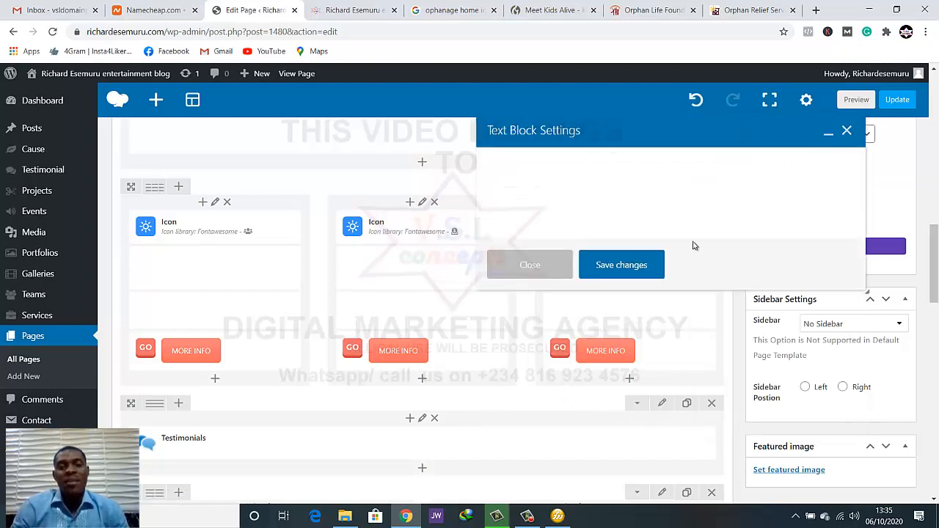
triple_click(681, 293)
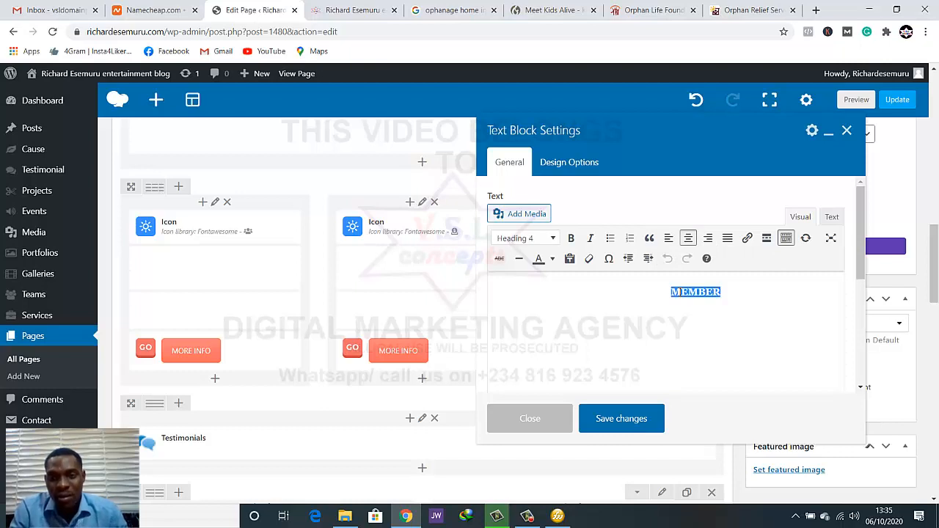
double_click(681, 292)
triple_click(680, 292)
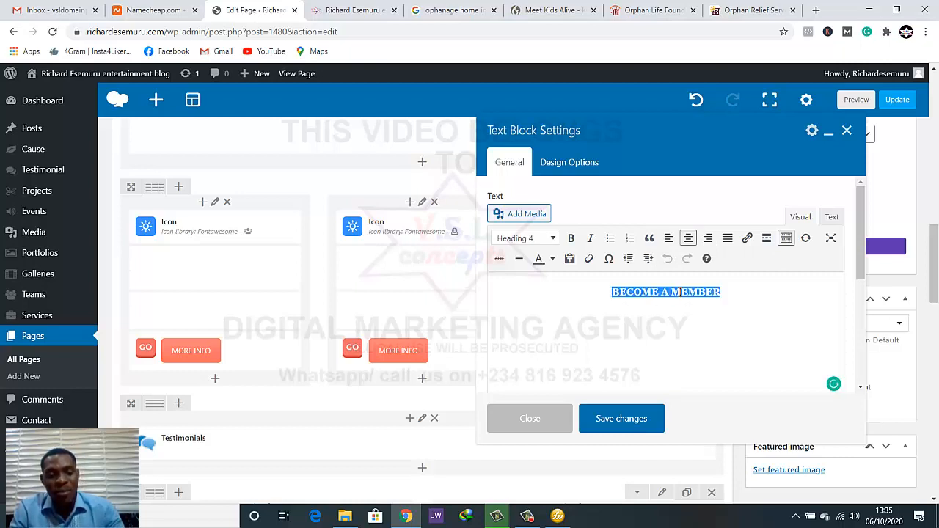
key(ctrl+v)
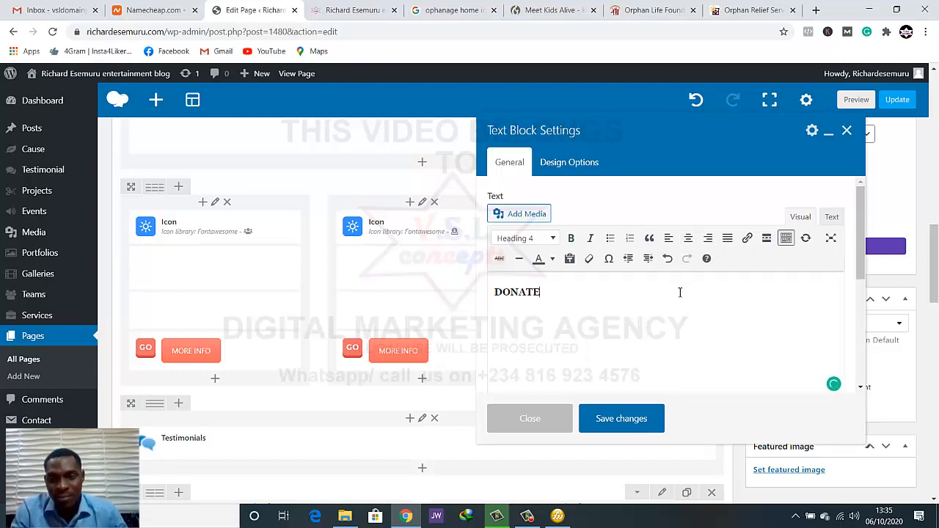
Centre the DONATE heading, recolour its text and save the text block
click(688, 238)
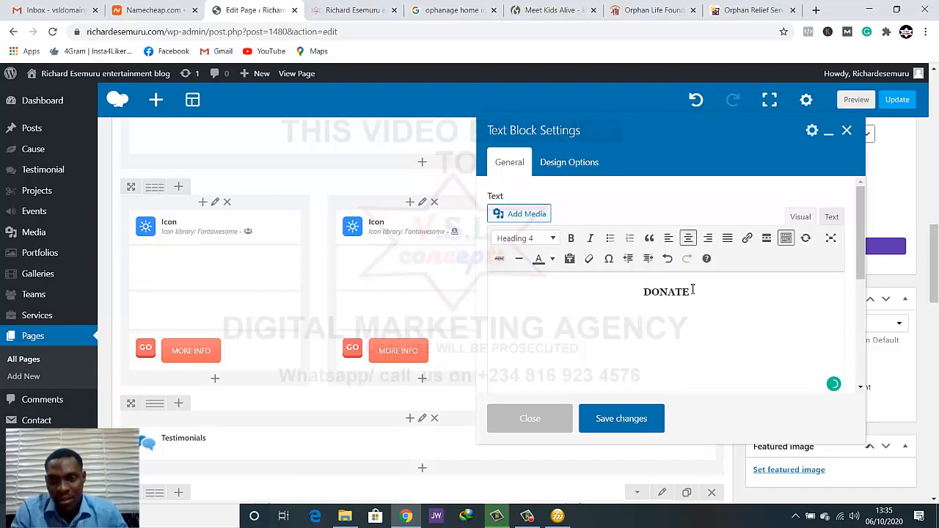
drag(692, 289, 641, 286)
click(553, 259)
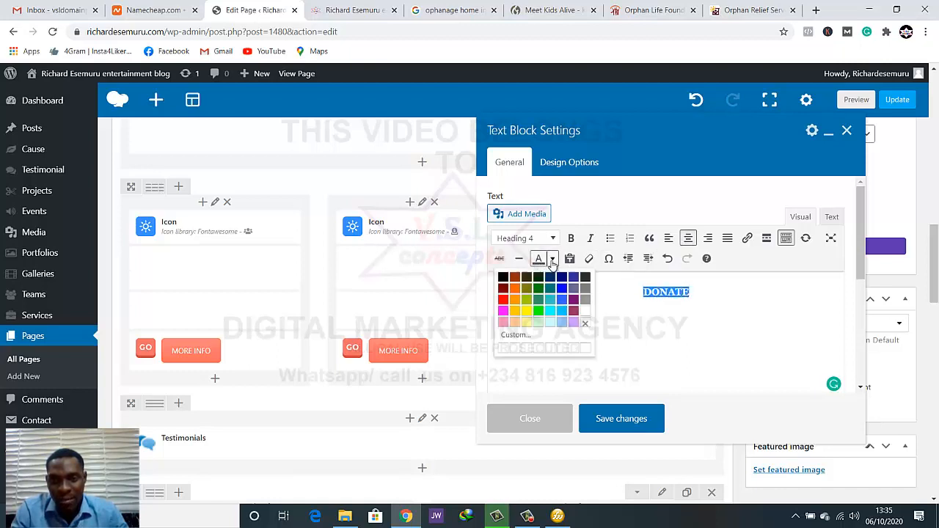
click(628, 411)
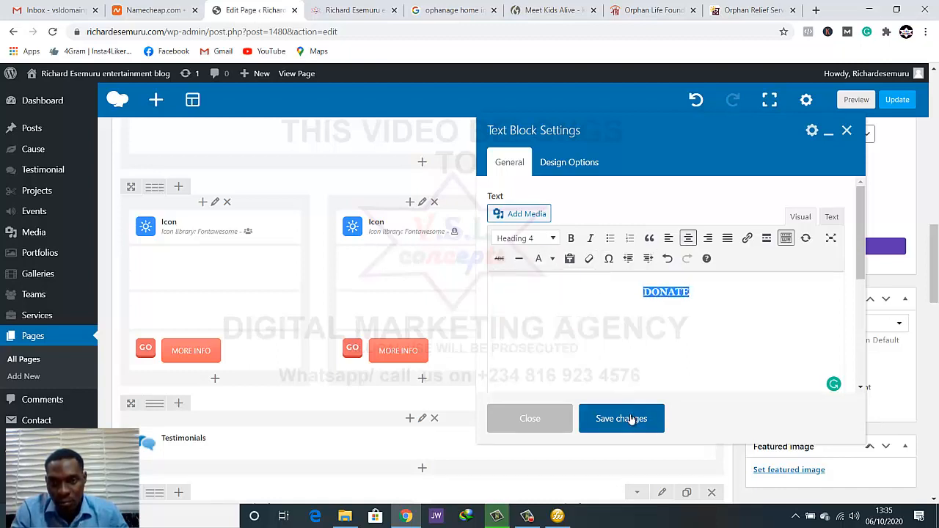
click(631, 417)
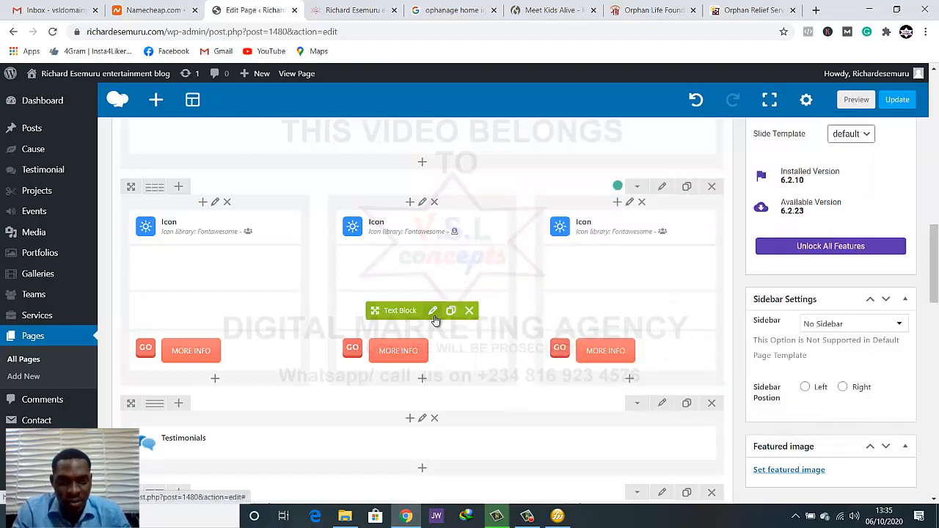
Replace the middle card's description with the reference Donate text from "However you decide to donate to us" through "more than people"
click(432, 311)
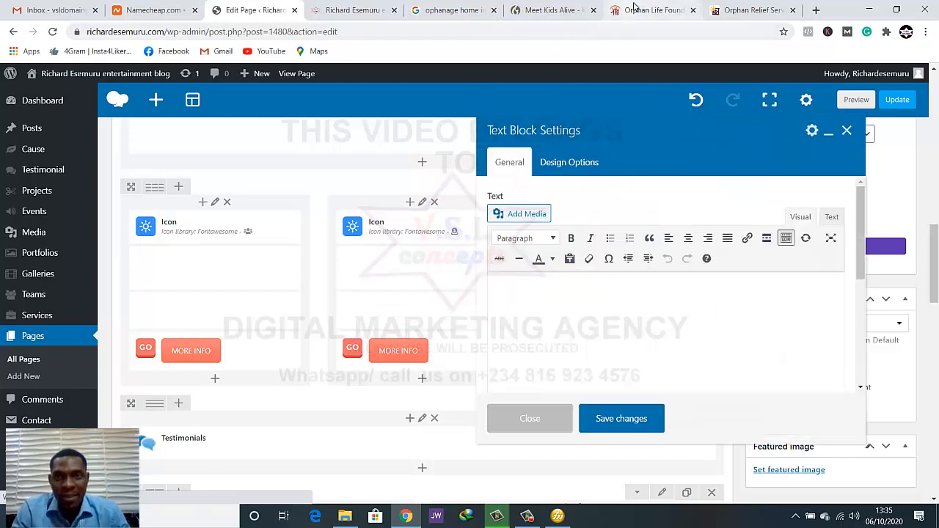
click(631, 10)
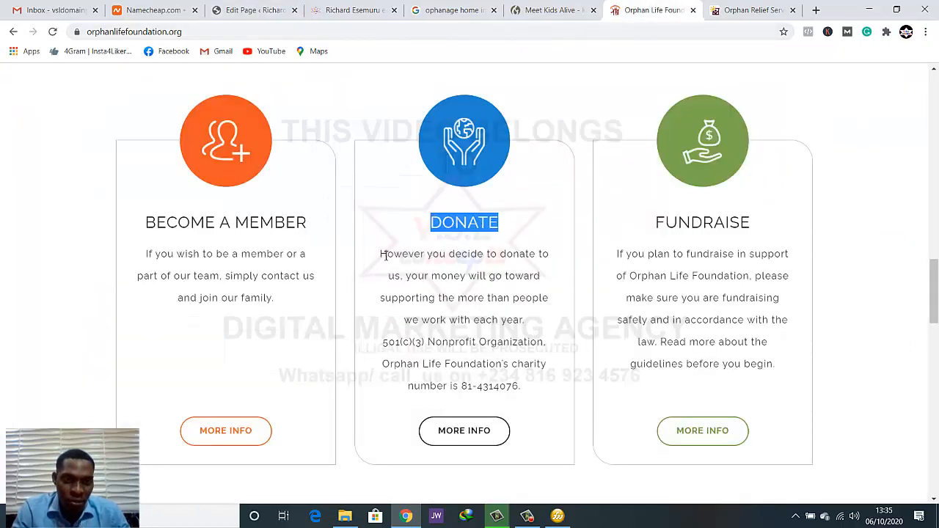
drag(382, 255, 551, 302)
key(ctrl+c)
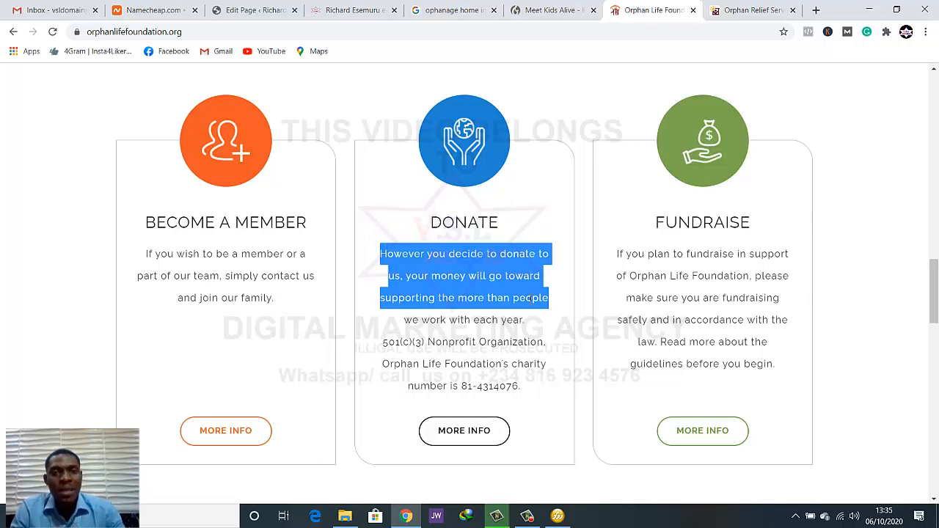
click(247, 7)
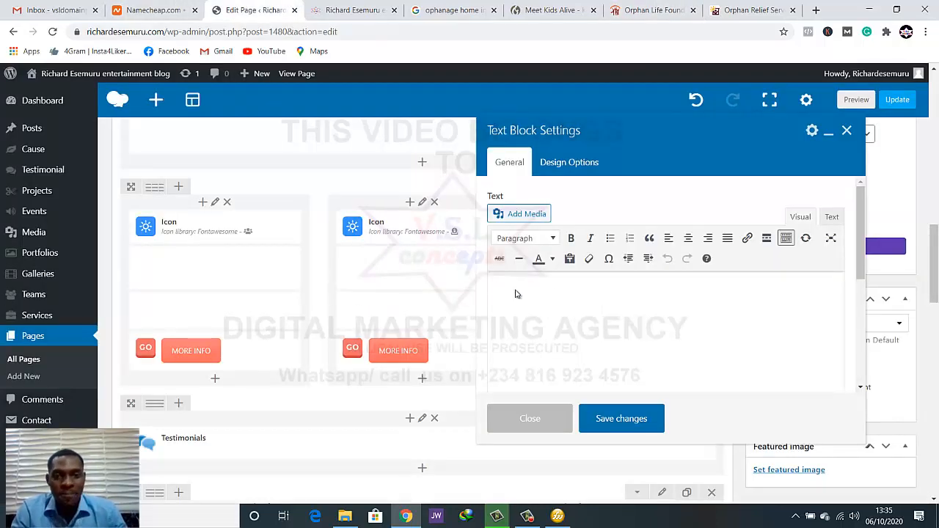
click(635, 307)
key(ctrl+a)
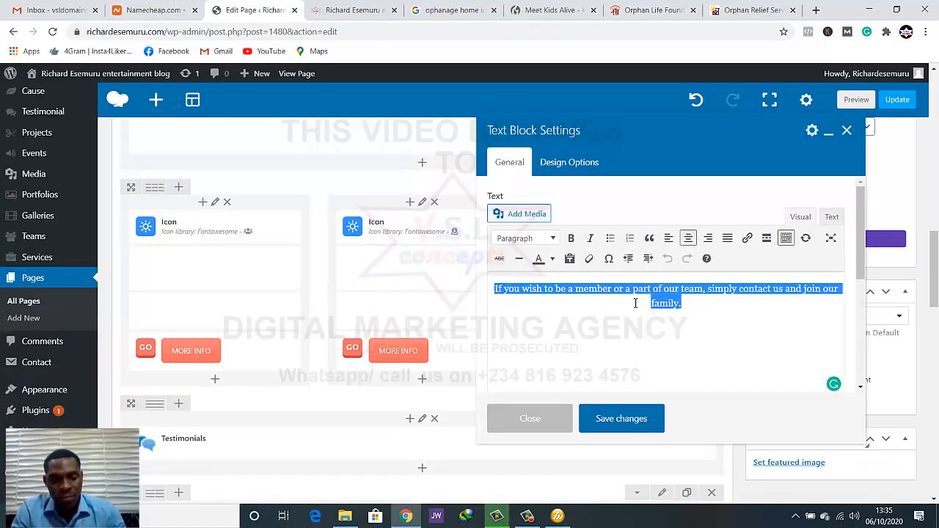
key(ctrl+v)
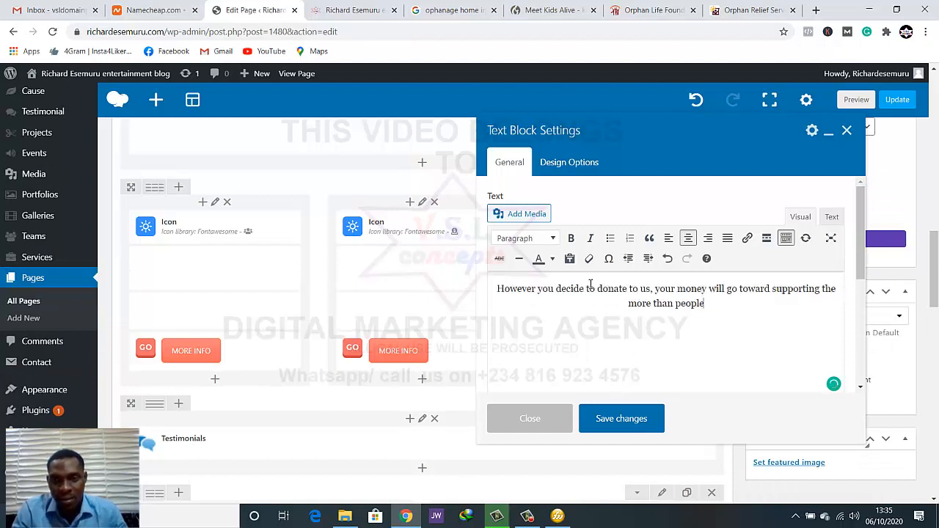
Colour the whole donation description white and save the text block
key(ctrl+a)
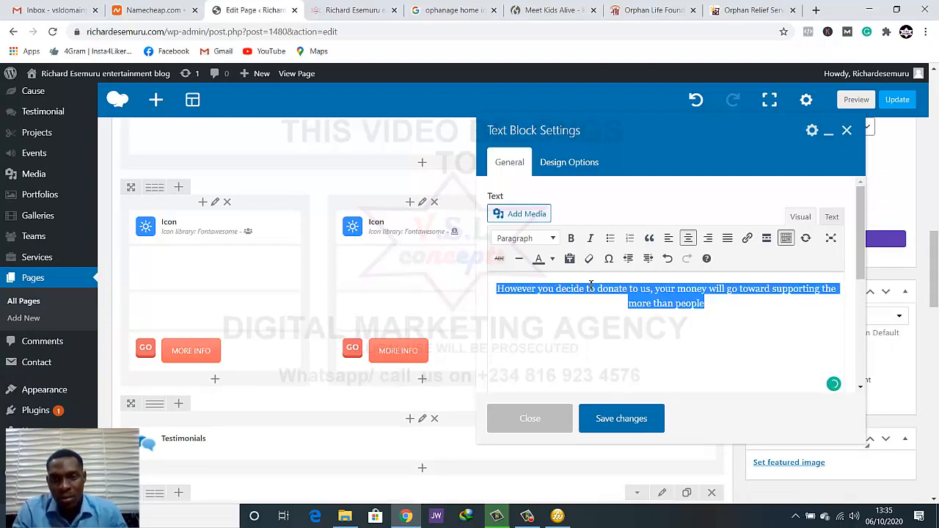
click(552, 258)
click(585, 314)
click(620, 421)
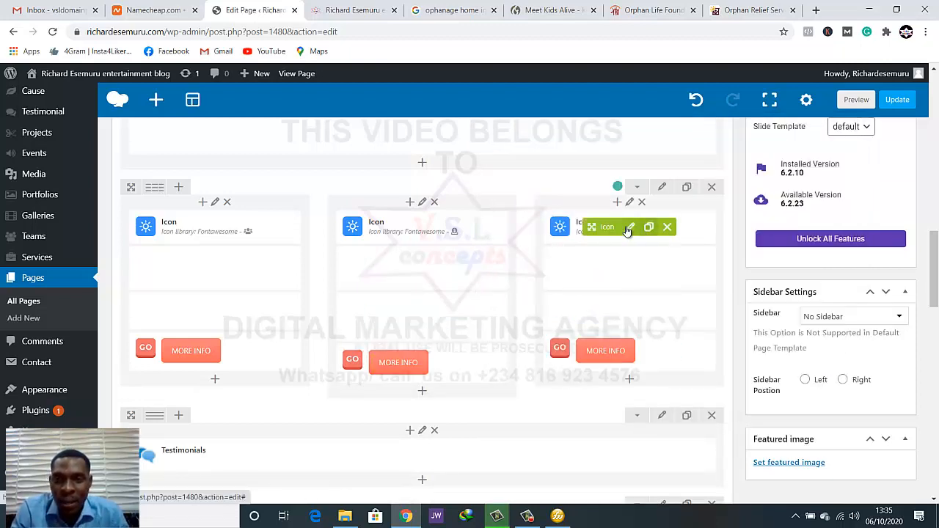
Copy the FUNDRAISE card heading from the Orphan Life Foundation site and return to the page editor
click(647, 10)
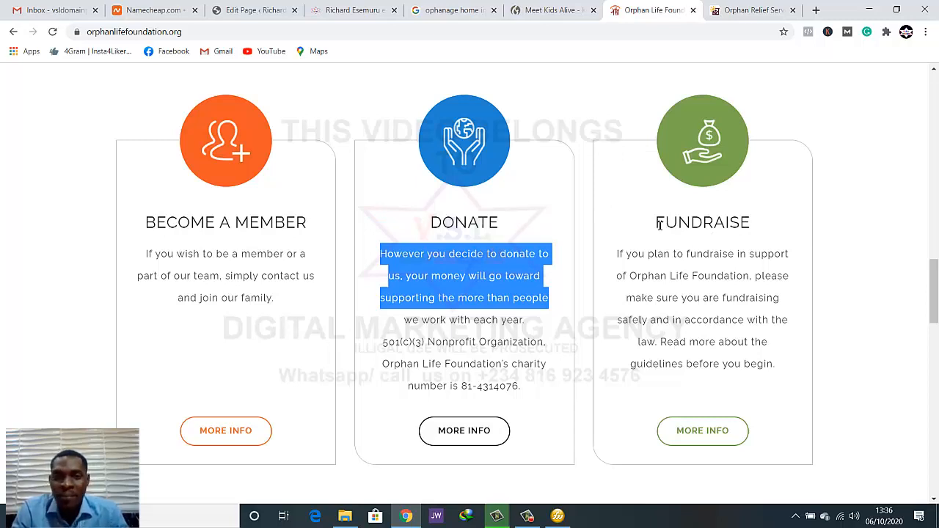
drag(659, 225, 752, 223)
key(ctrl+c)
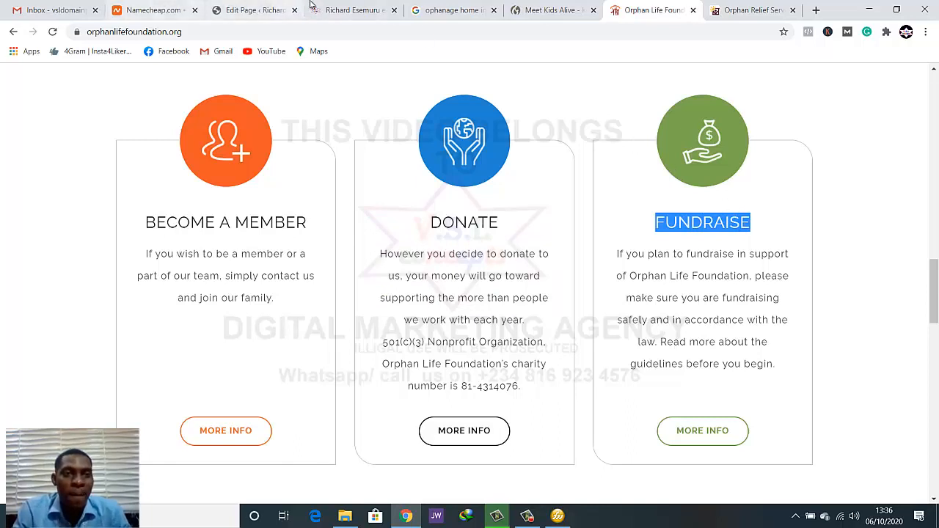
click(271, 10)
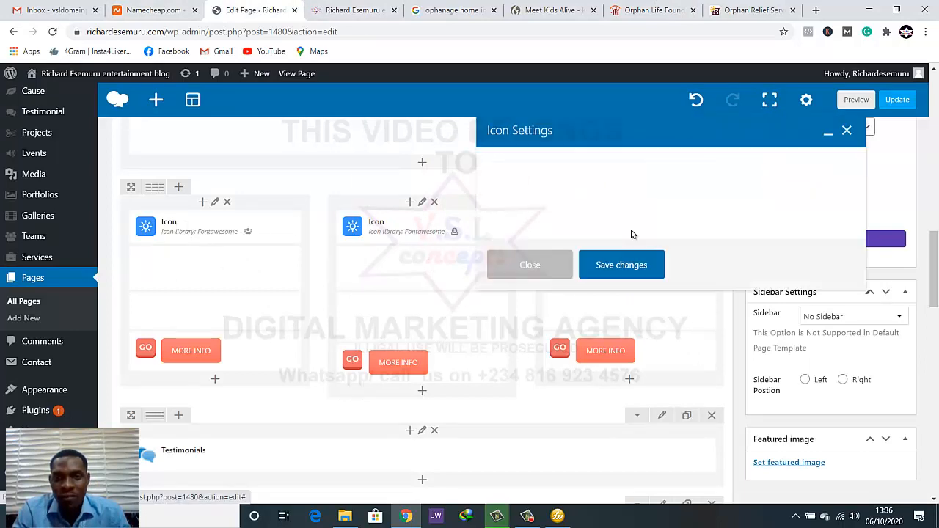
Change the third card's icon to the funnel with a dollar sign, found by searching for "fund", and save the icon settings
click(632, 235)
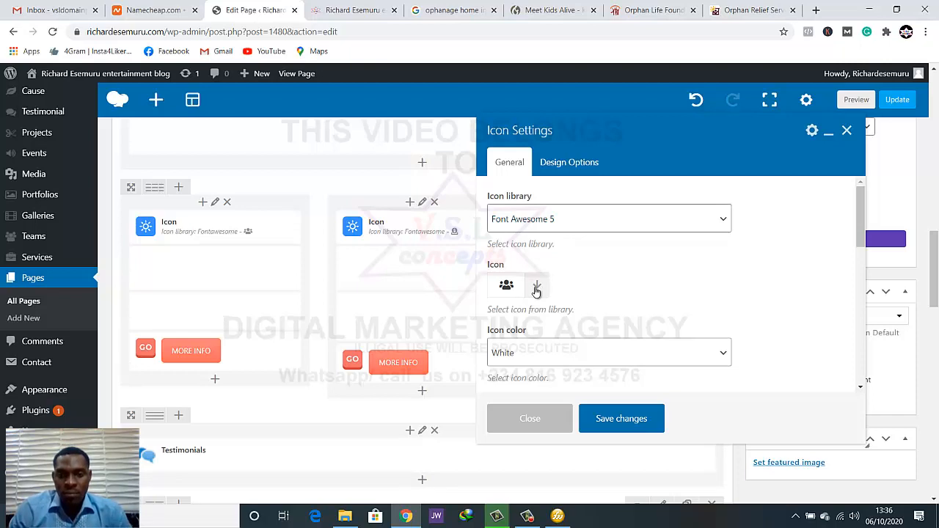
click(536, 286)
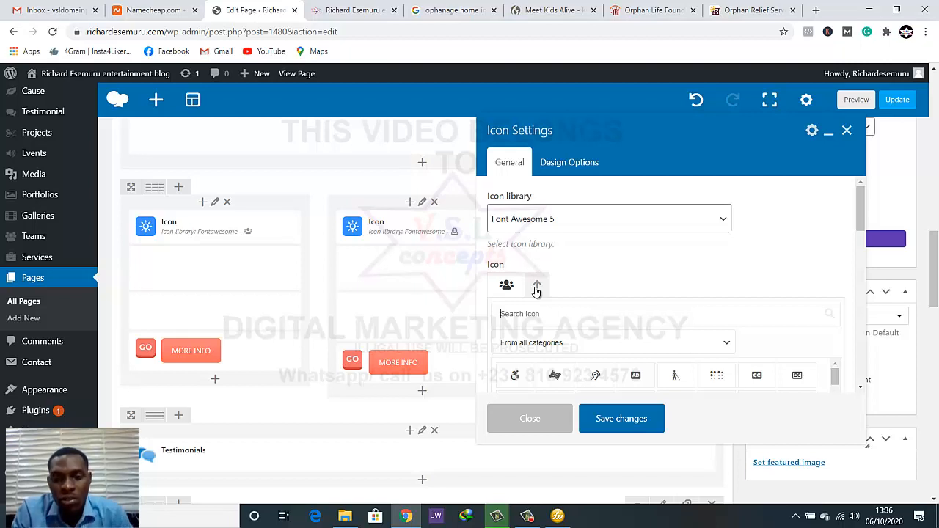
text(fund)
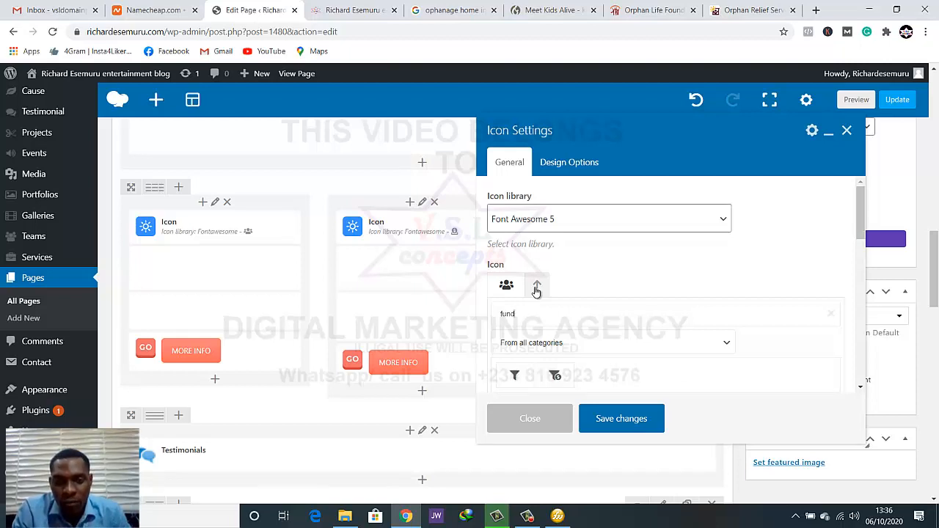
scroll(538, 293, down, 1)
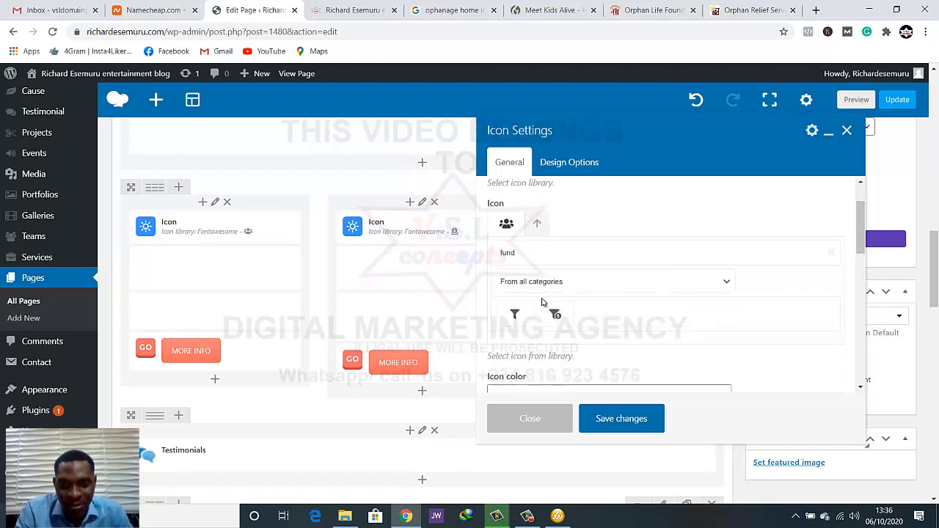
click(556, 315)
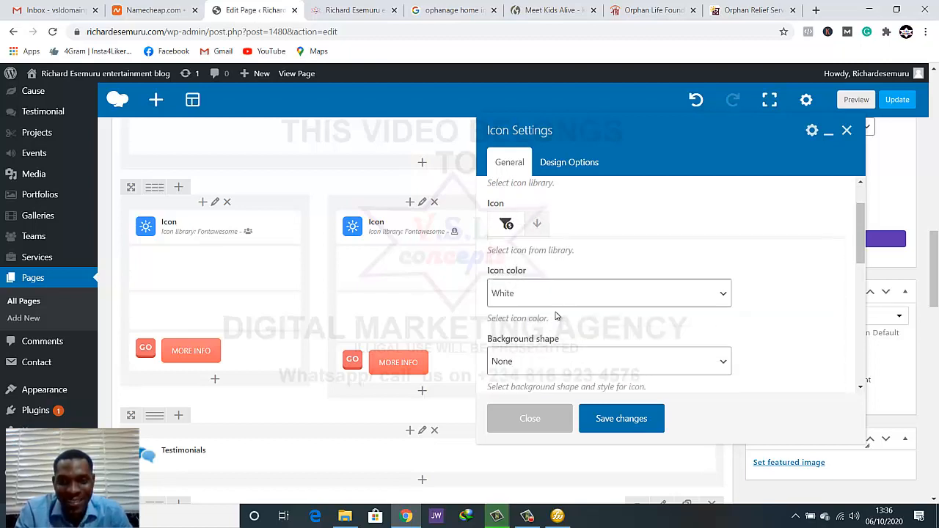
click(623, 420)
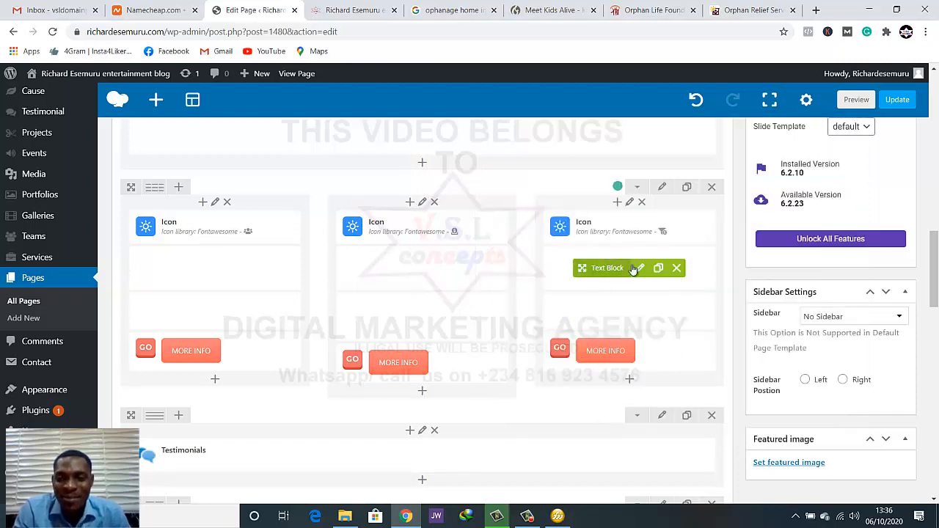
Replace the word BECOME in the third card's heading with the copied FUNDRAISE heading and centre it
click(639, 267)
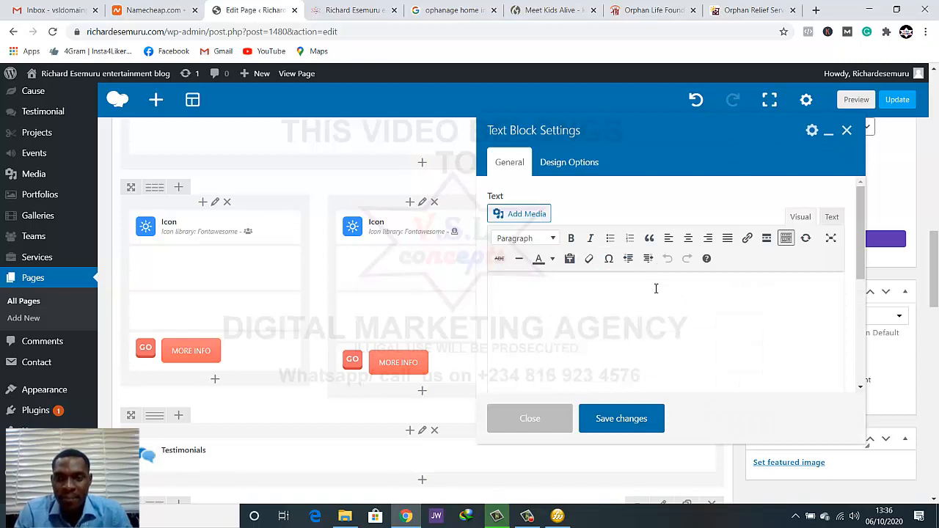
double_click(656, 289)
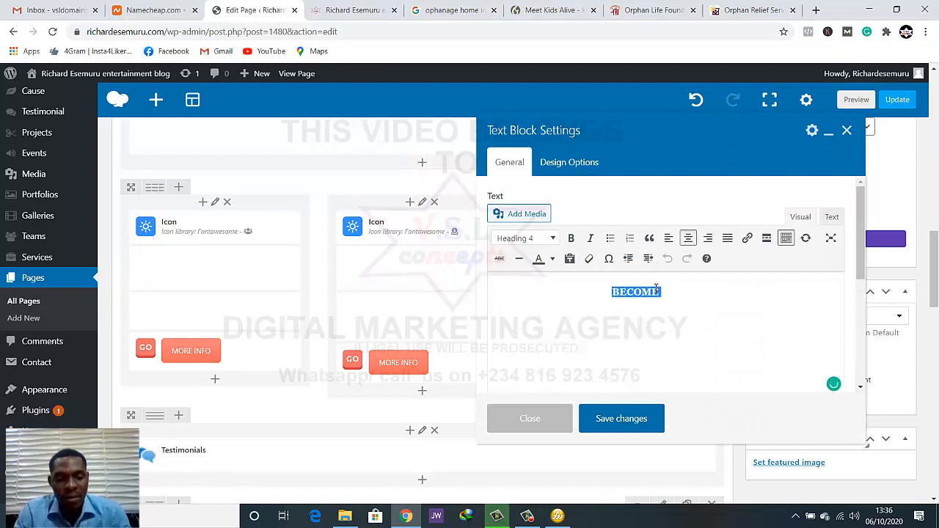
key(ctrl+v)
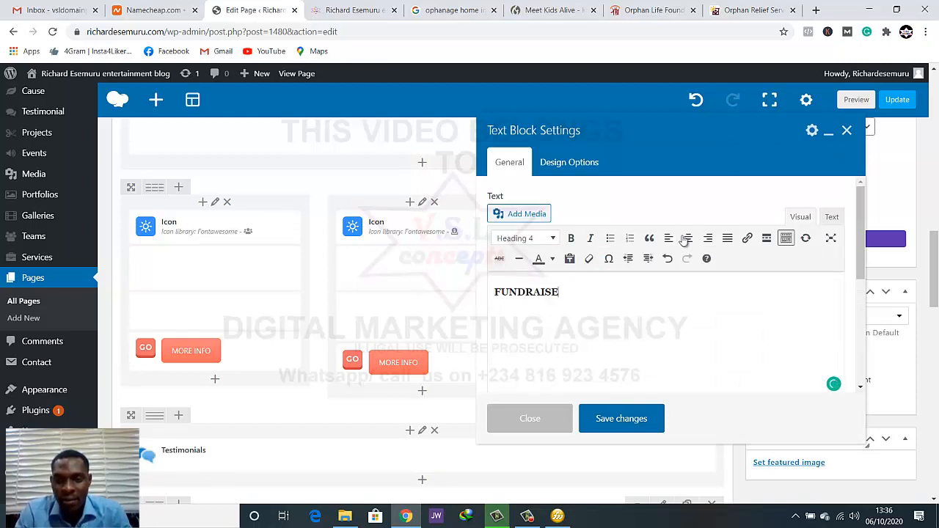
click(687, 238)
Colour the FUNDRAISE heading word white and save the text block
double_click(658, 291)
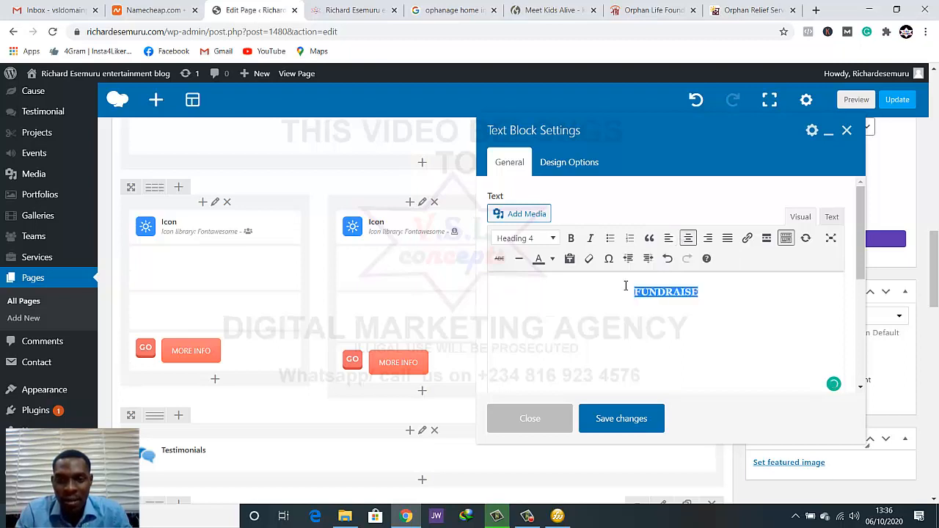
click(550, 261)
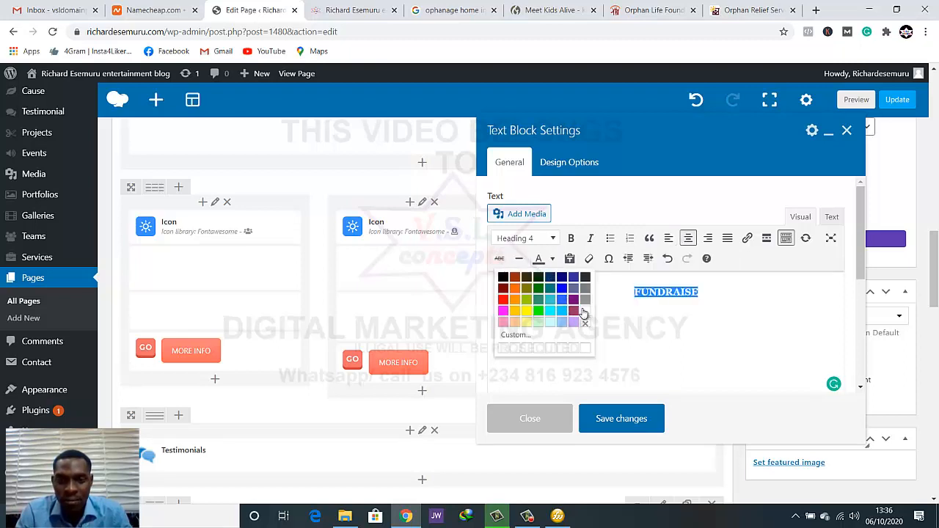
click(584, 314)
click(622, 419)
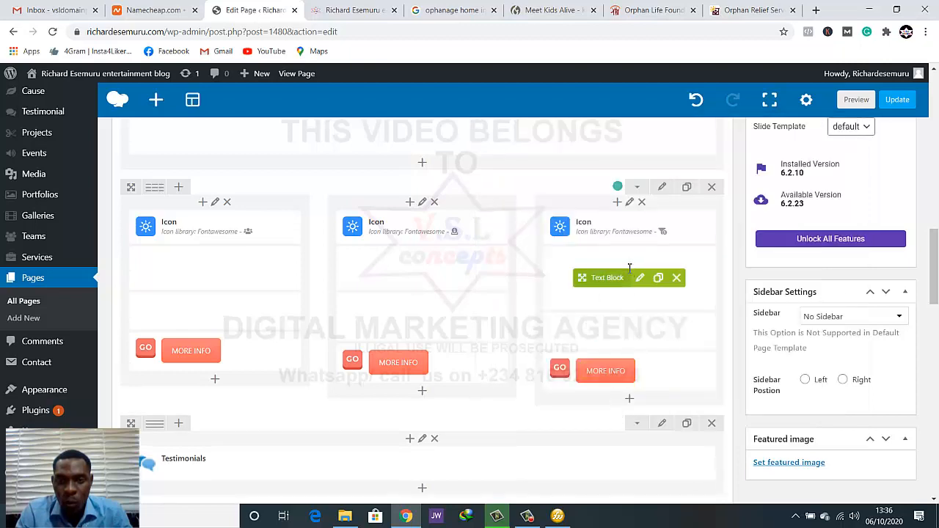
Copy the Fundraise description from "If you plan to fundraise" through "fundraising" on the Orphan Life Foundation site, then close the heading's settings in the page editor
click(640, 279)
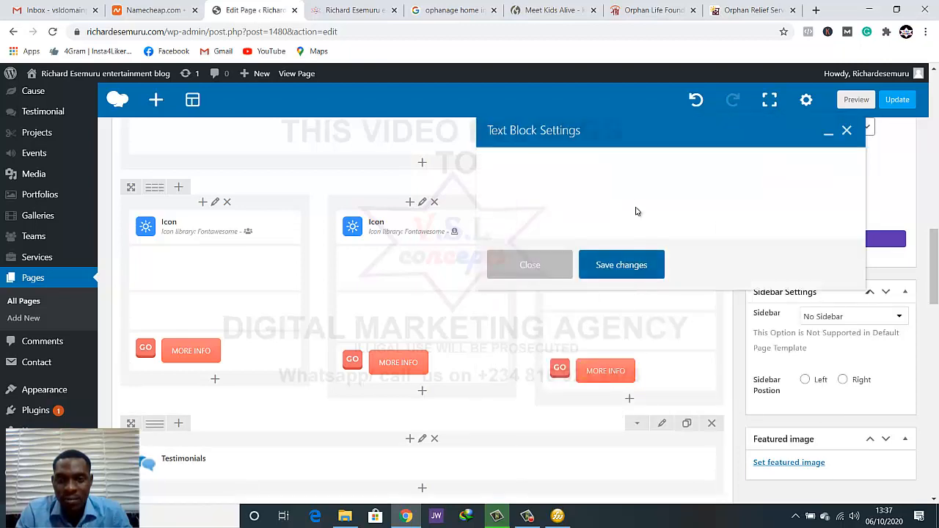
click(656, 9)
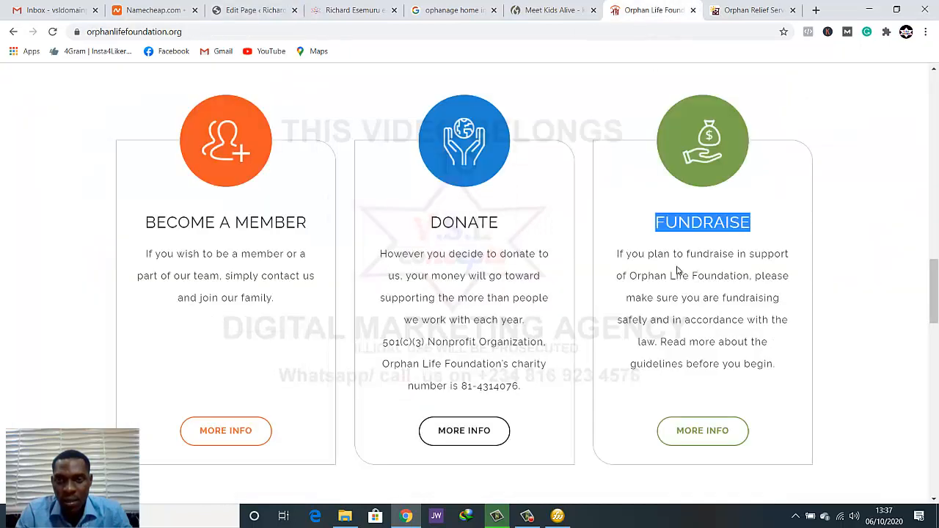
drag(619, 255, 782, 301)
key(ctrl+c)
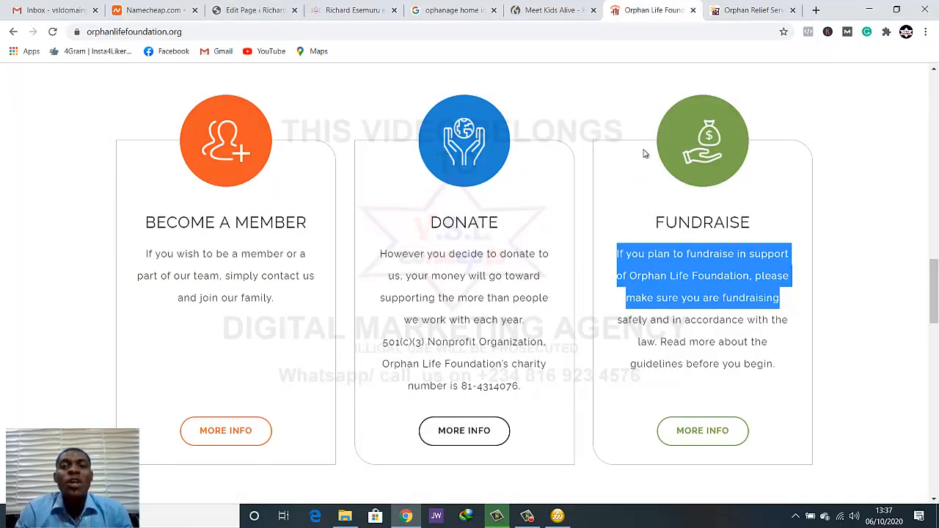
click(543, 10)
click(475, 6)
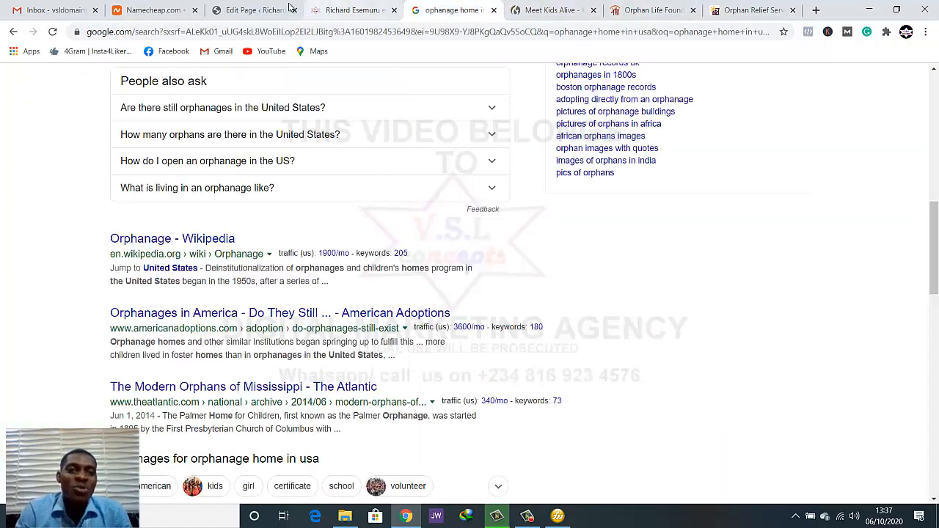
click(257, 9)
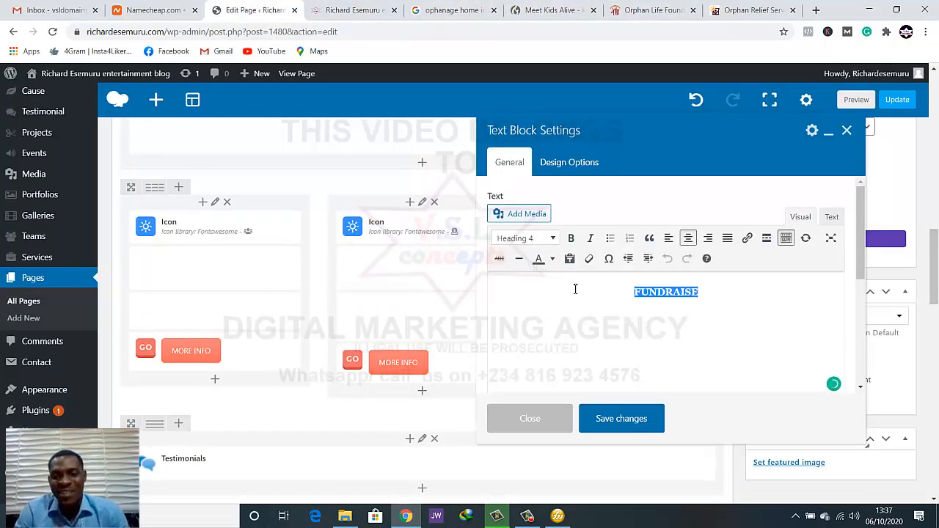
click(620, 419)
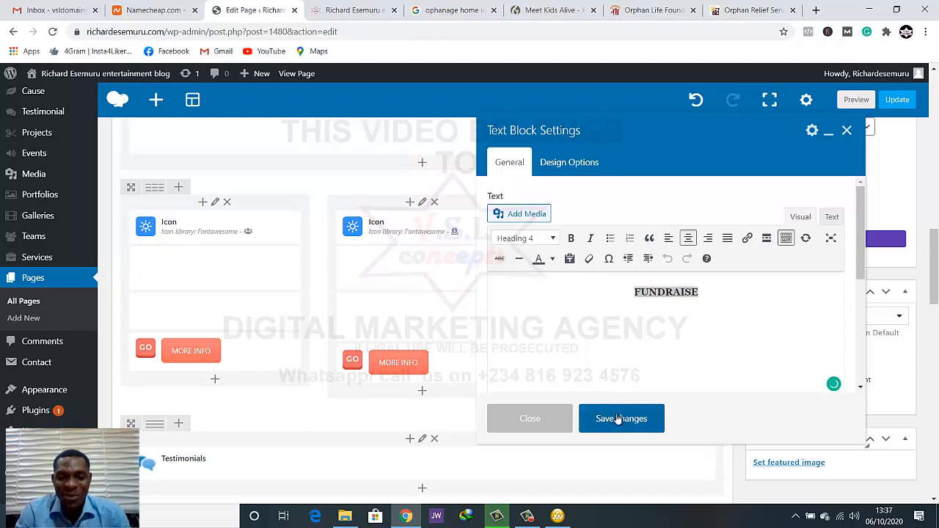
click(536, 419)
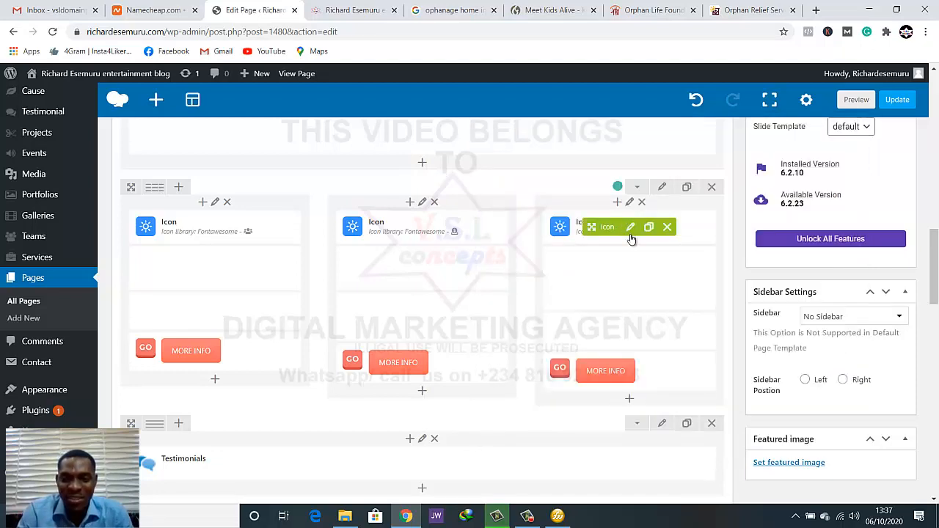
Replace the third card's description with the copied text starting "If you plan to fundraise in support of Orphan Life Foundation"
click(640, 333)
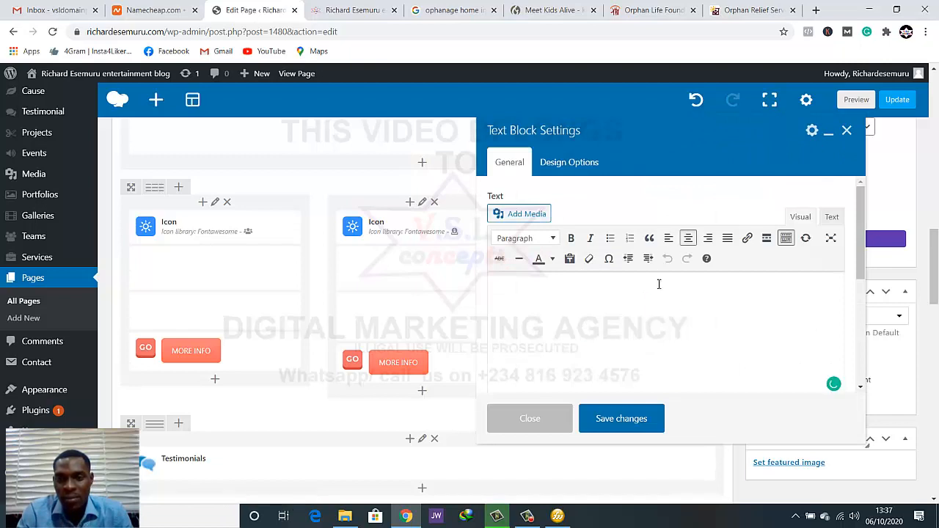
triple_click(658, 286)
key(ctrl+v)
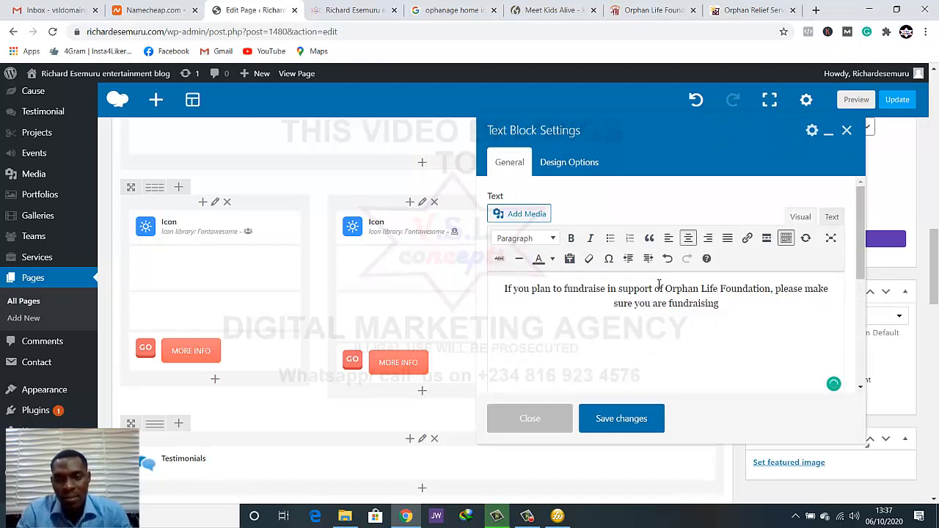
Colour the whole fundraising description white and save the text block
key(ctrl+a)
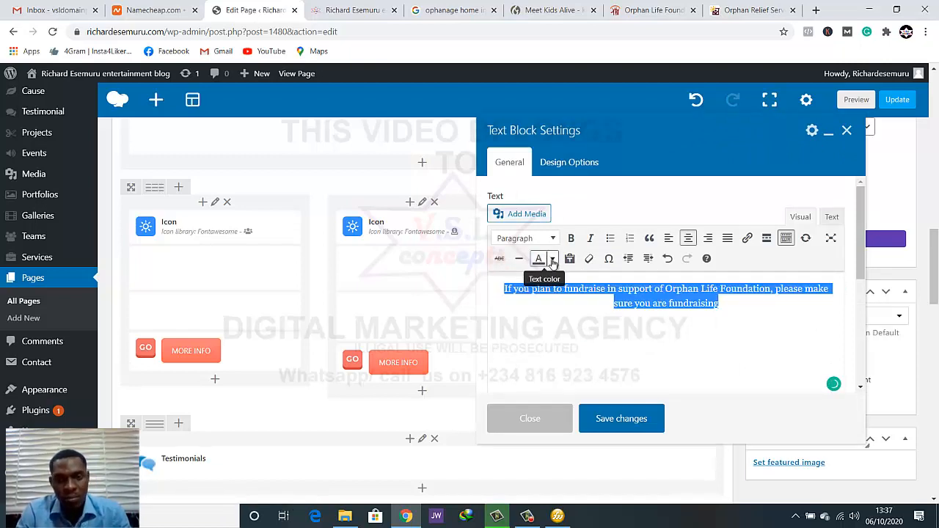
click(553, 260)
click(585, 312)
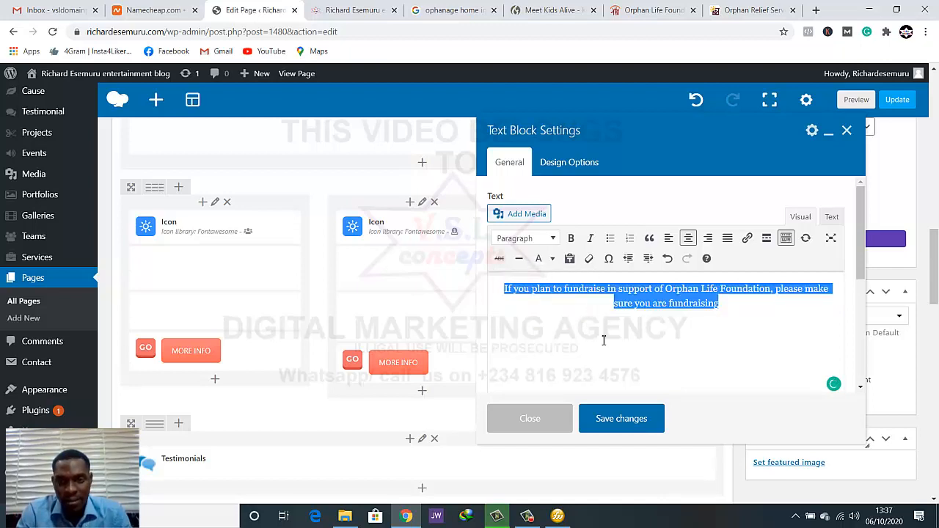
click(649, 339)
click(629, 416)
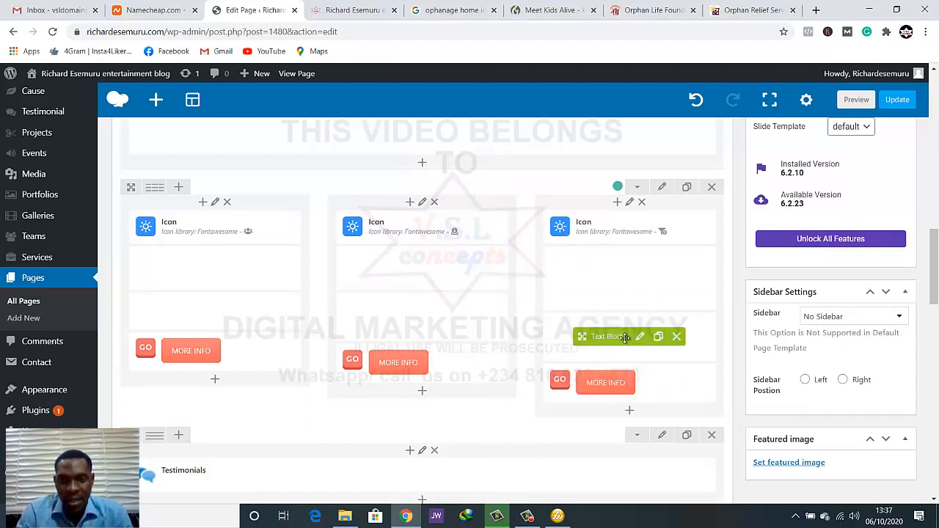
Update the HOME SIMPLE page and check the three What You Can Do cards on the live homepage
click(887, 102)
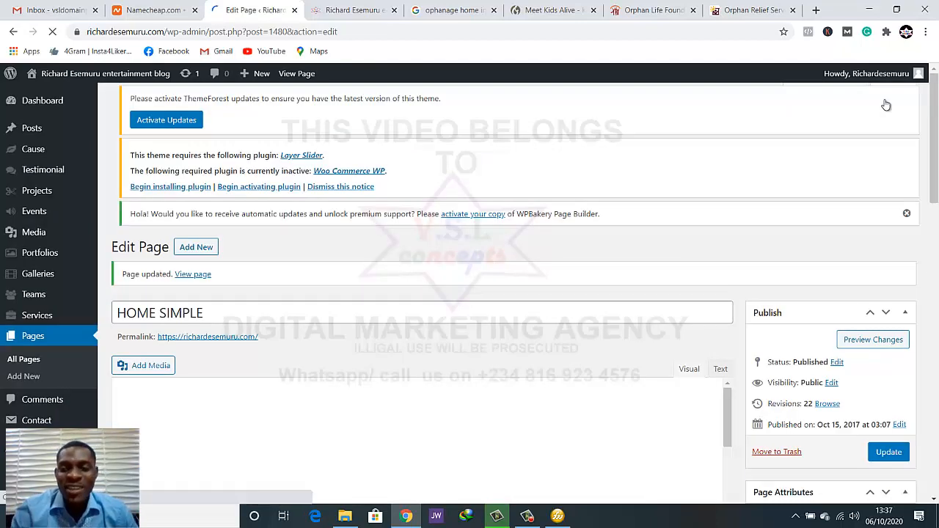
scroll(771, 174, down, 3)
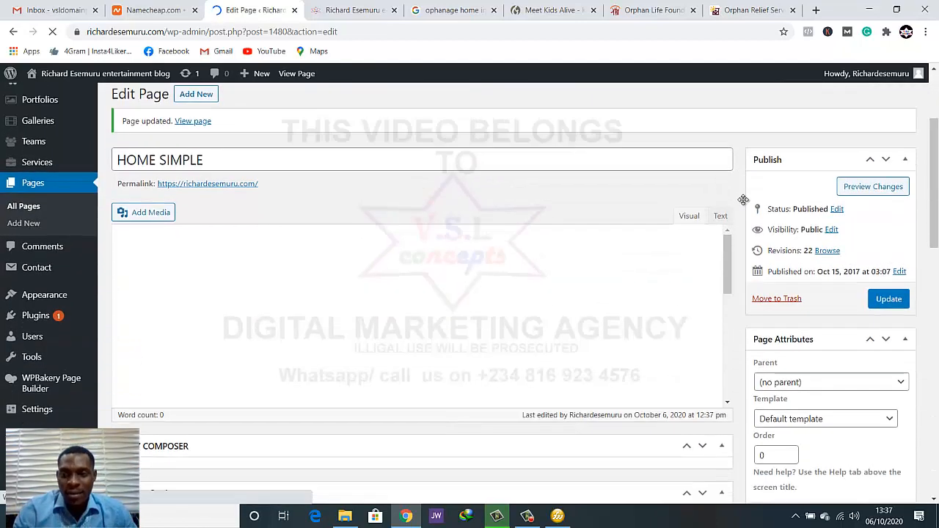
scroll(719, 197, up, 3)
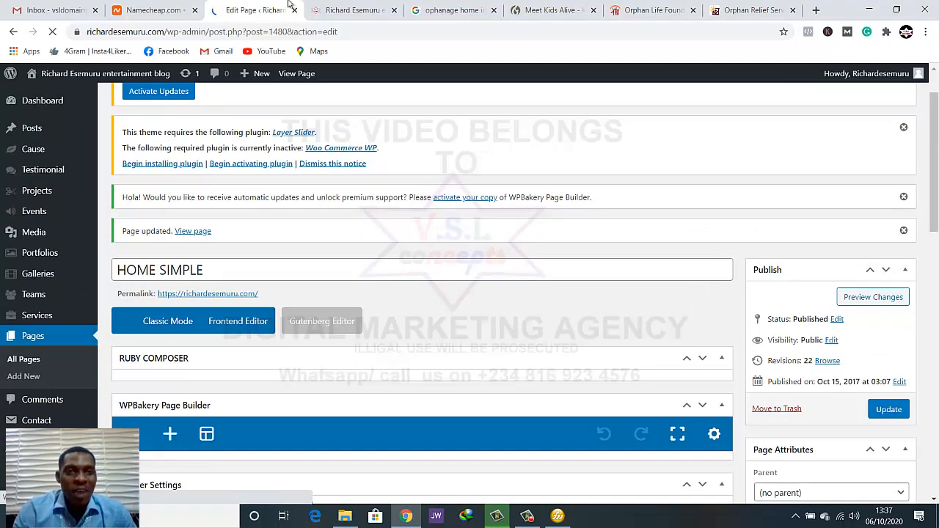
click(339, 10)
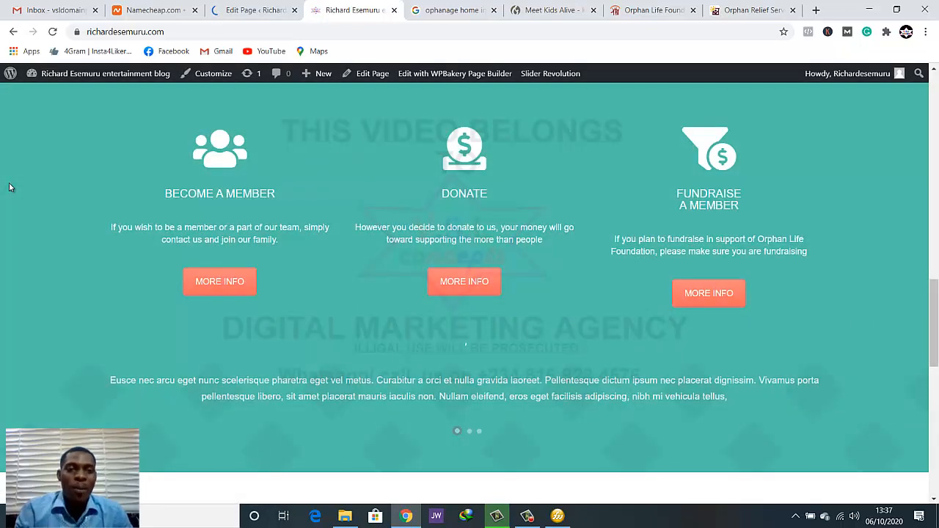
scroll(90, 214, up, 4)
scroll(253, 225, down, 2)
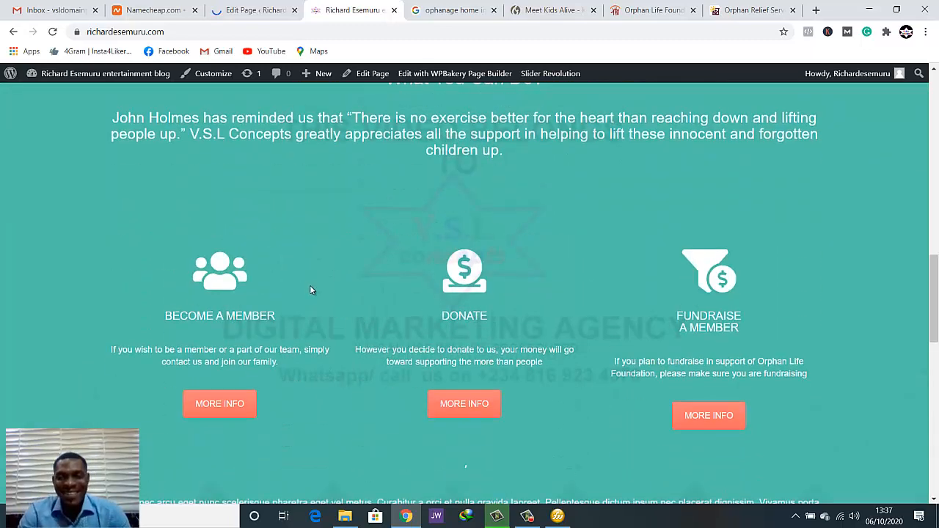
scroll(310, 285, down, 1)
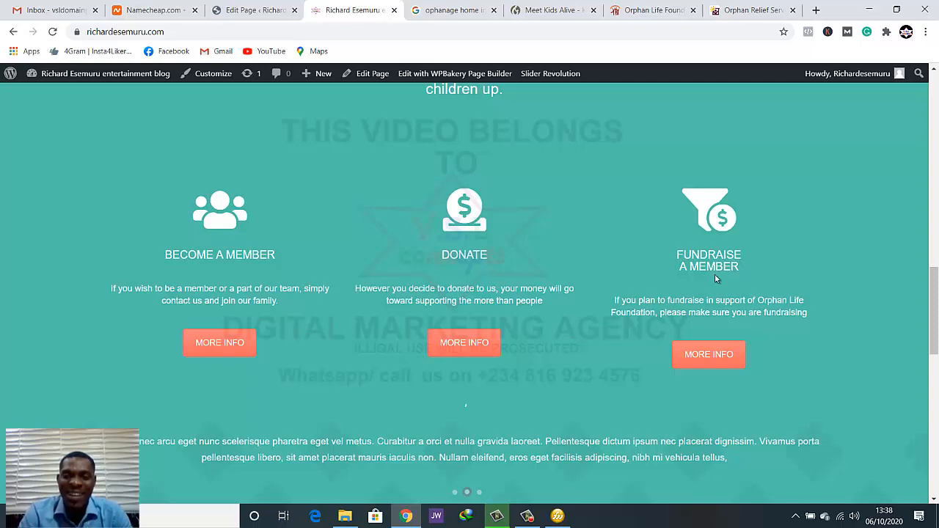
In the page editor, remove "A MEMBER" from the third card's heading, leaving only "FUNDRAISE", and save the text block
click(261, 5)
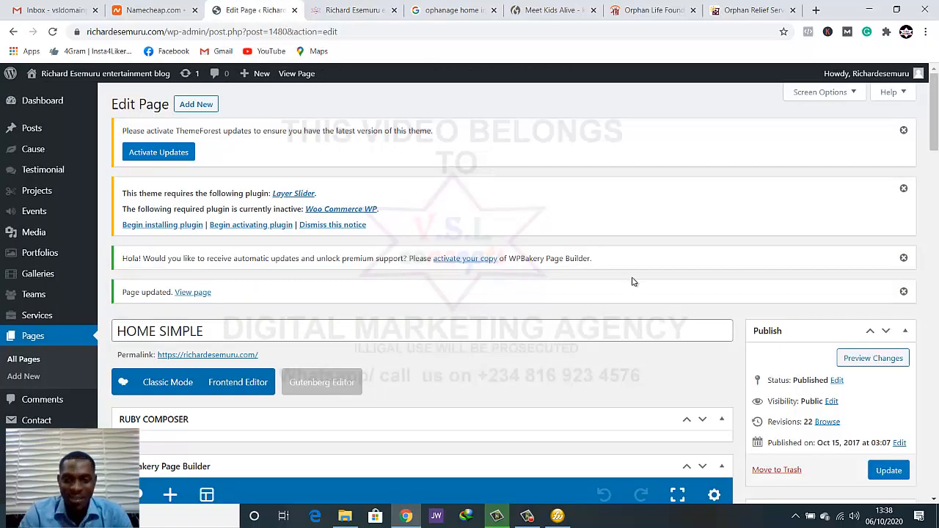
scroll(634, 282, down, 10)
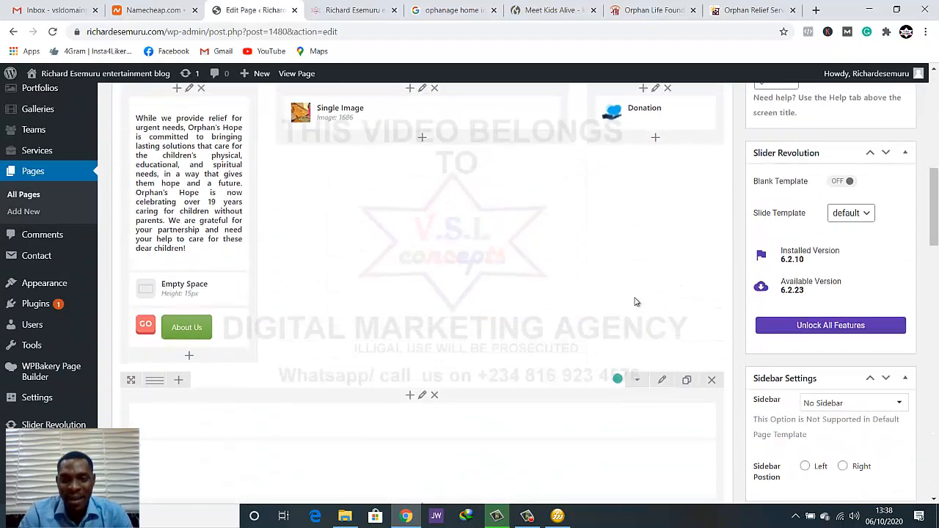
scroll(637, 302, down, 3)
mouse_move(623, 302)
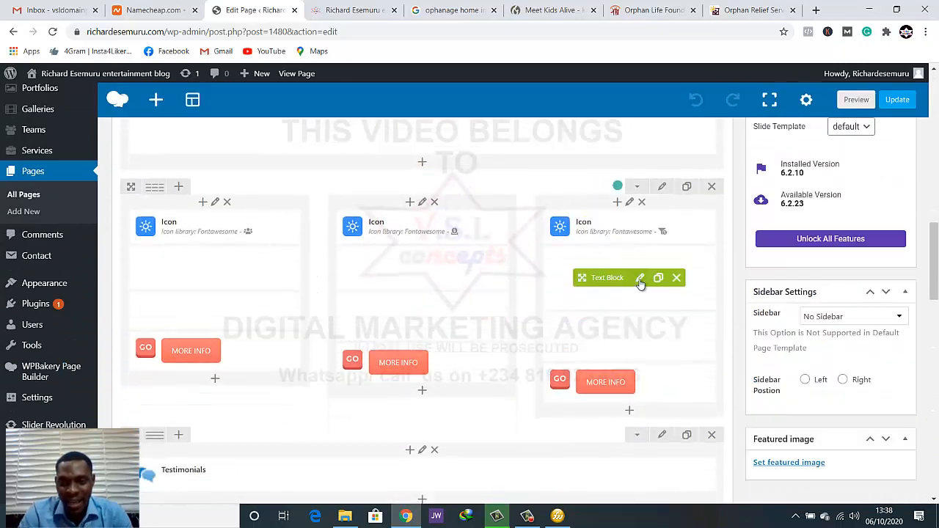
click(640, 279)
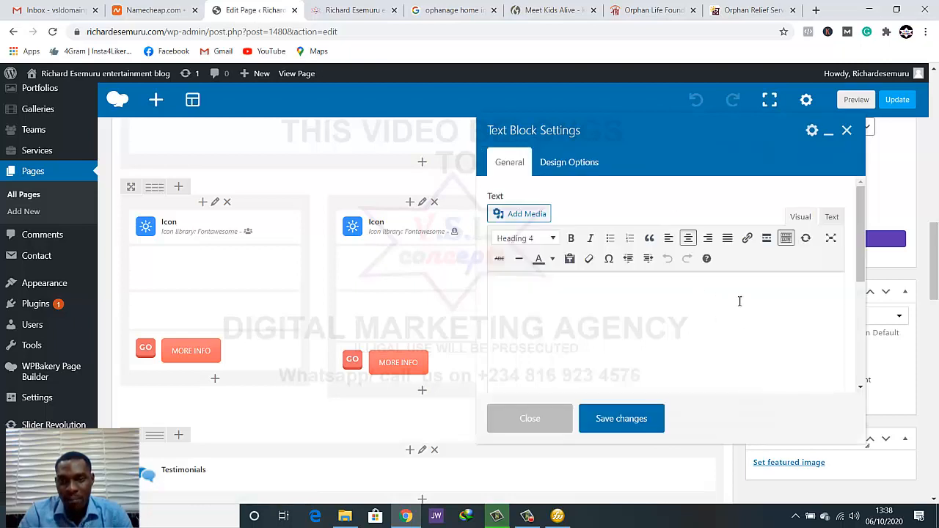
key(ctrl+a)
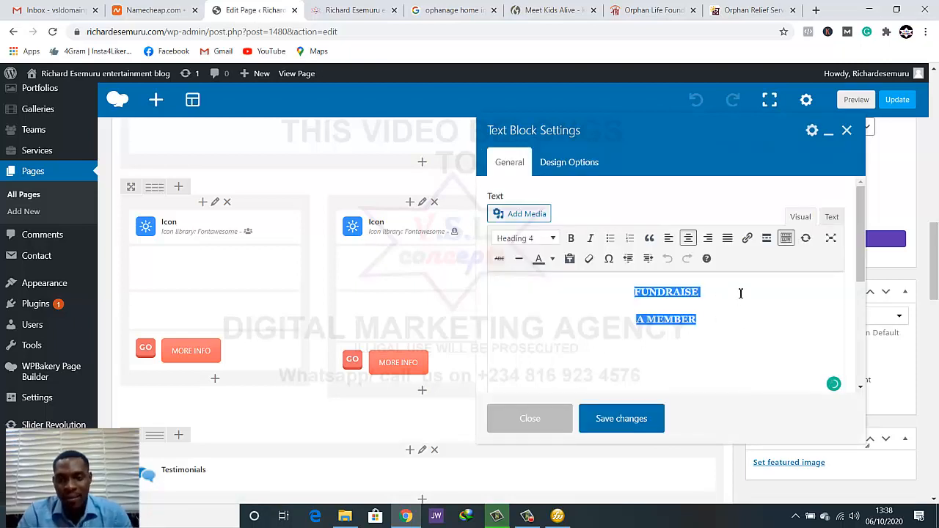
key(Delete)
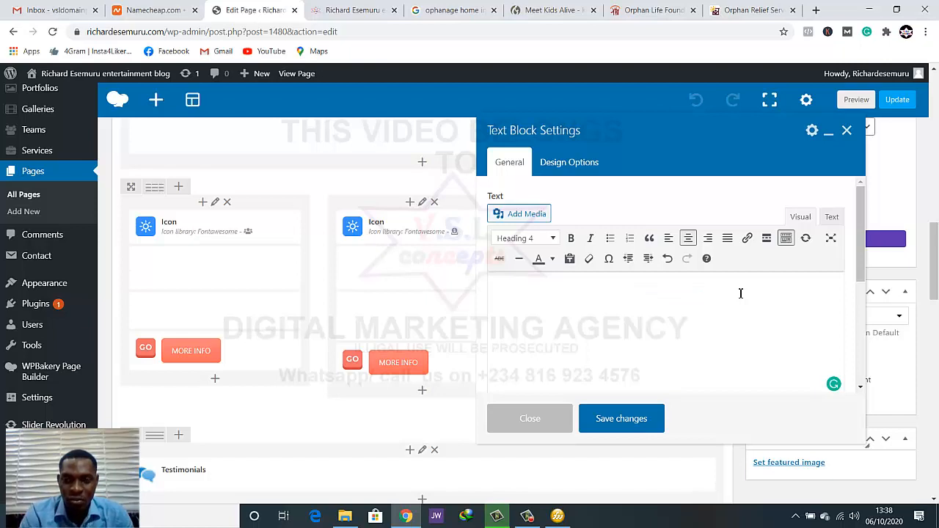
key(ctrl+z)
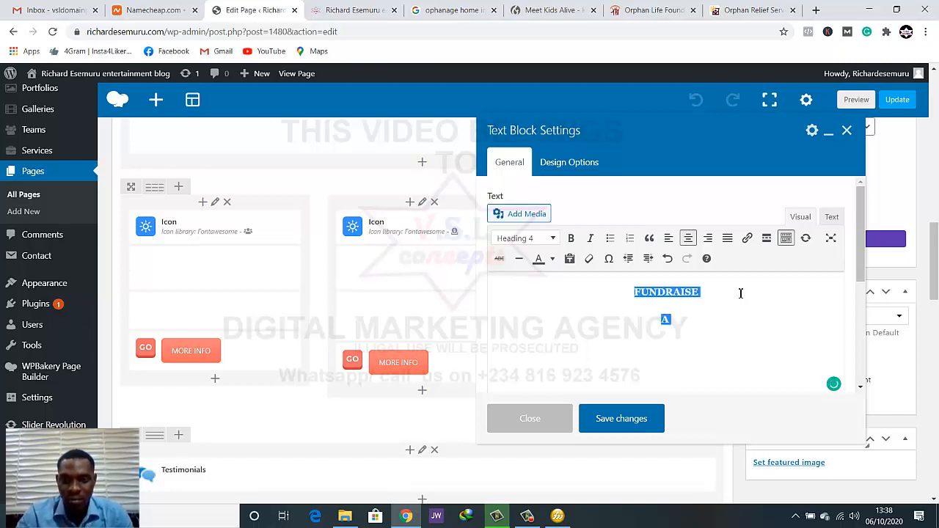
key(Delete)
key(ctrl+z)
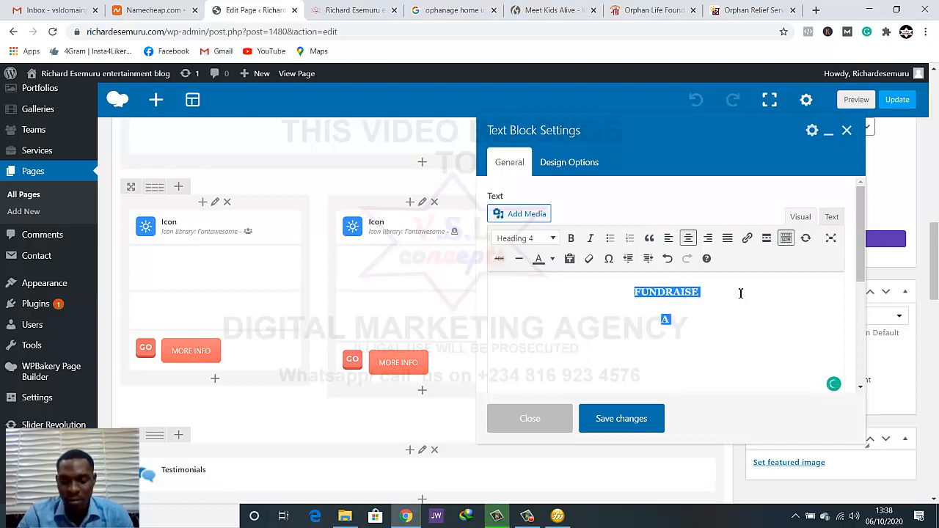
key(Delete)
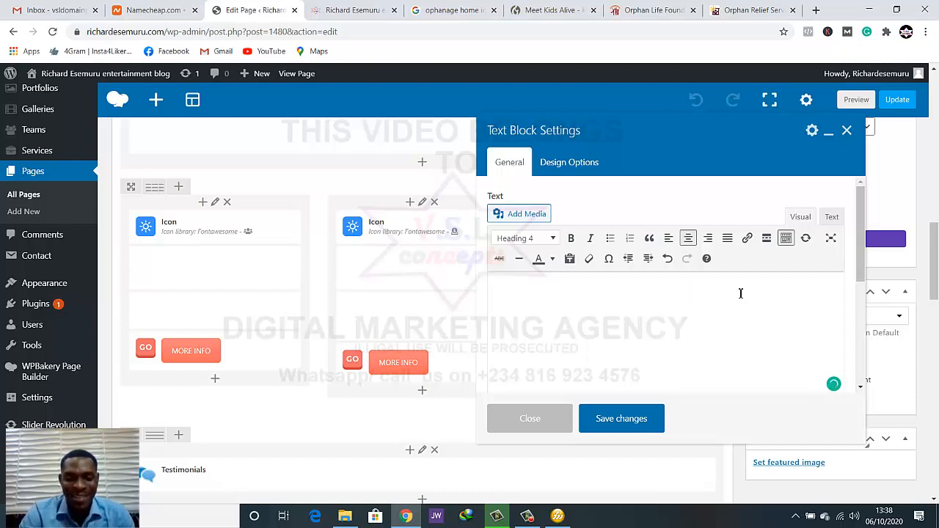
key(ctrl+z)
key(Delete)
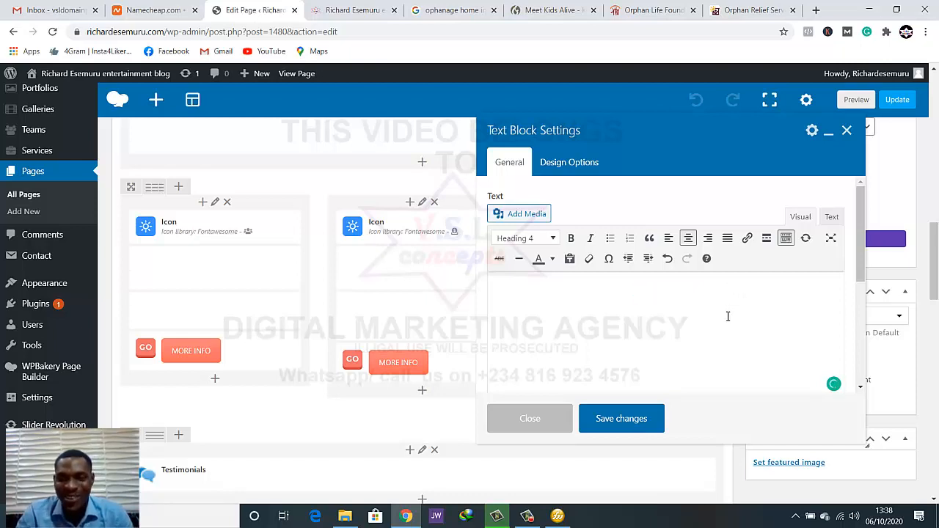
click(625, 419)
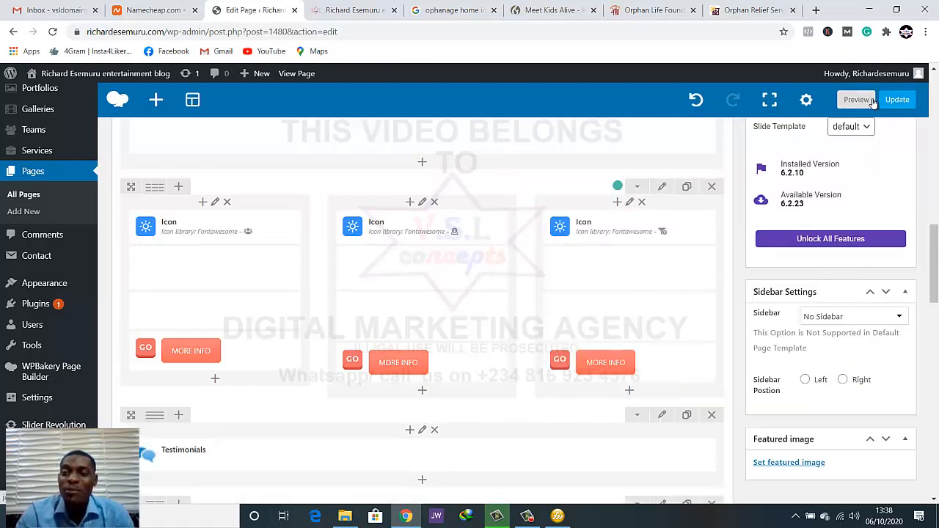
Update the HOME SIMPLE page and reload the live homepage to check the Fundraise card's heading
click(849, 103)
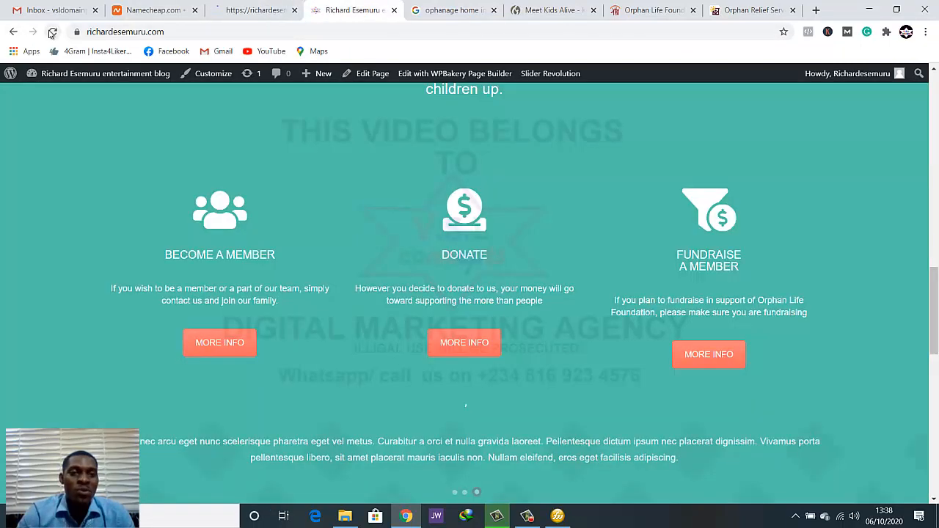
click(51, 33)
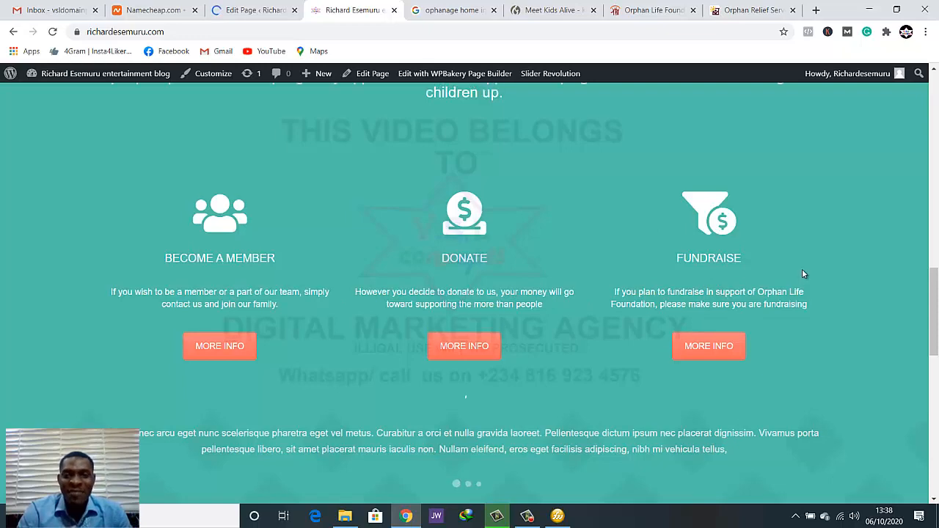
scroll(644, 234, up, 4)
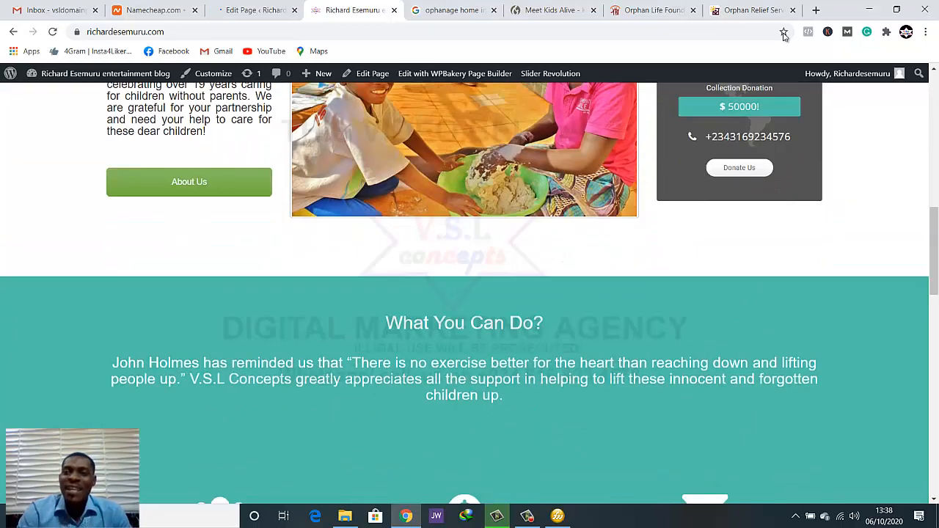
Narrow the browser window to examine the homepage's mobile layout from the header through the Fundraise card, and maximize it again
click(897, 10)
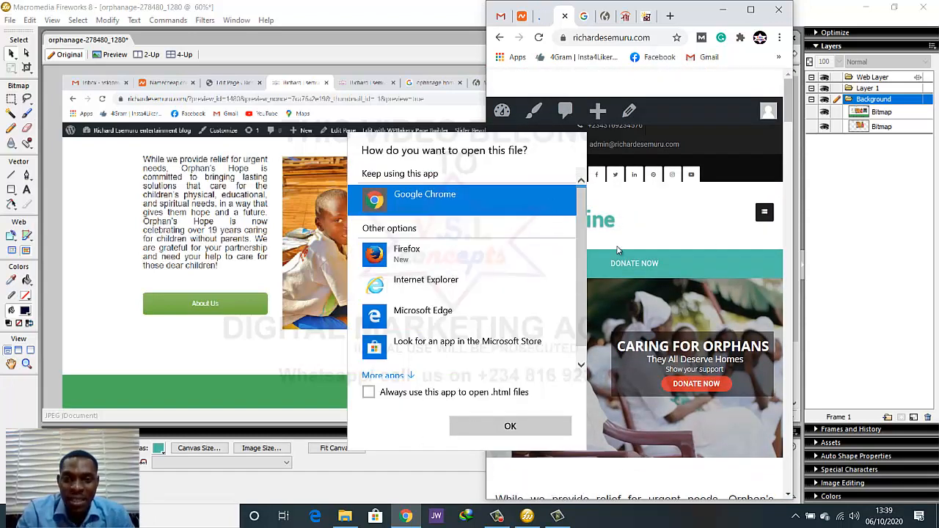
click(650, 215)
scroll(653, 258, down, 2)
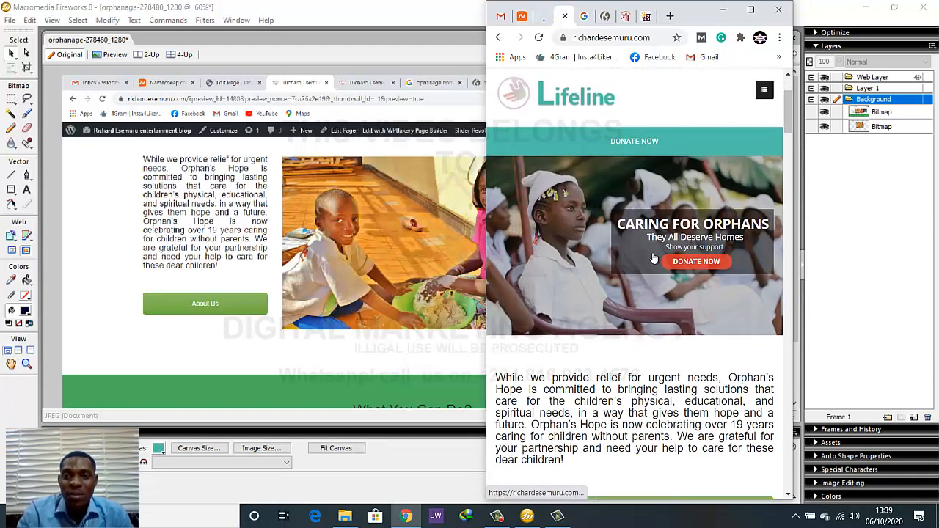
scroll(631, 242, up, 1)
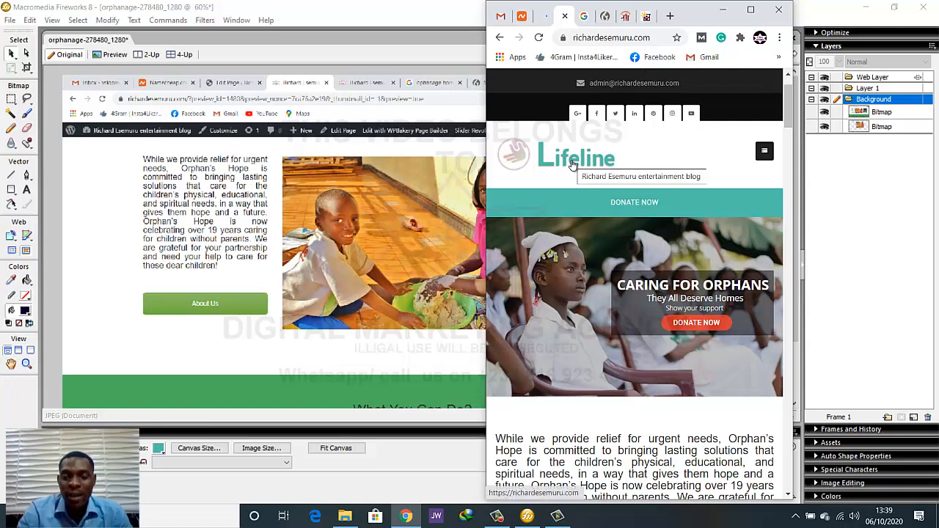
scroll(572, 165, down, 4)
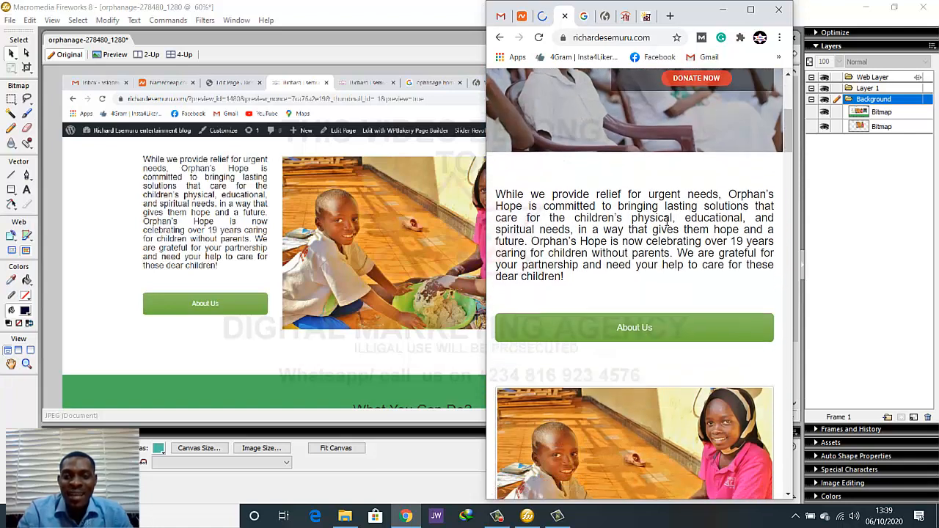
scroll(666, 221, down, 5)
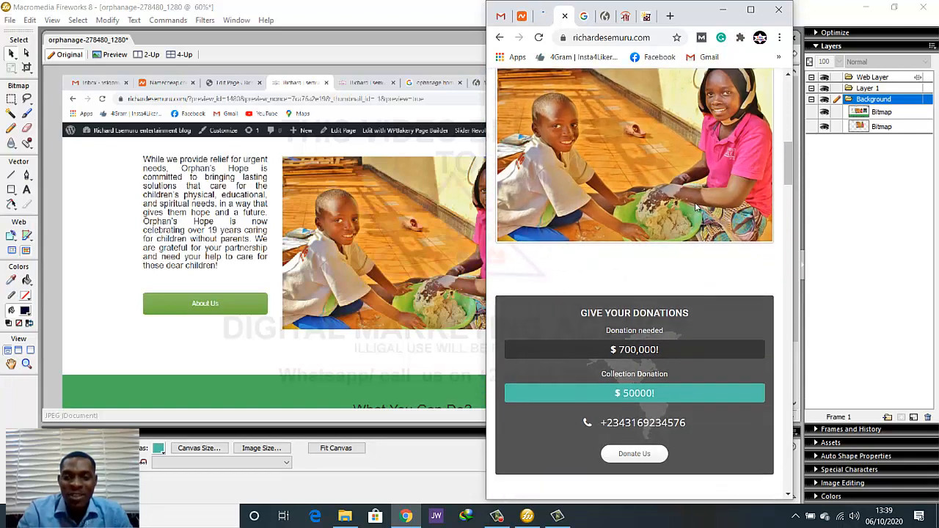
scroll(696, 207, down, 5)
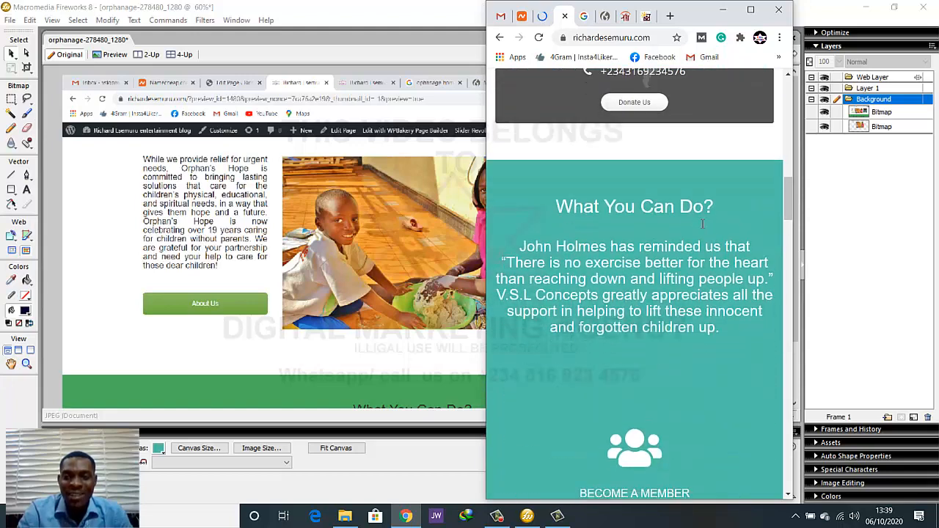
scroll(702, 223, down, 3)
scroll(666, 237, down, 3)
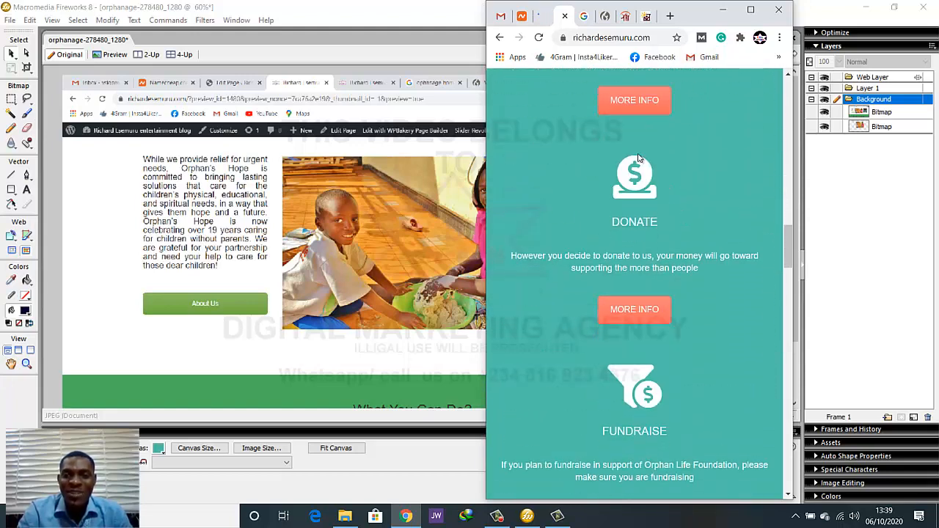
scroll(646, 191, down, 3)
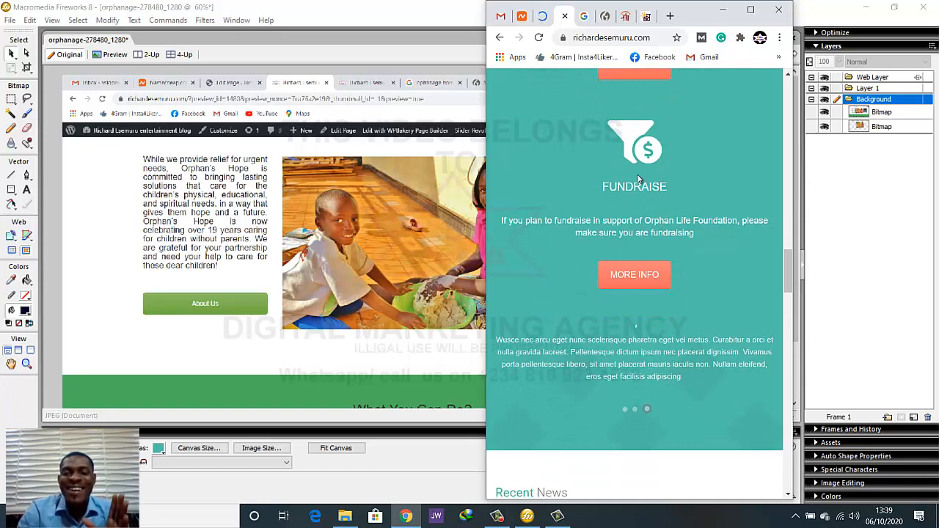
scroll(637, 176, down, 2)
scroll(637, 183, up, 2)
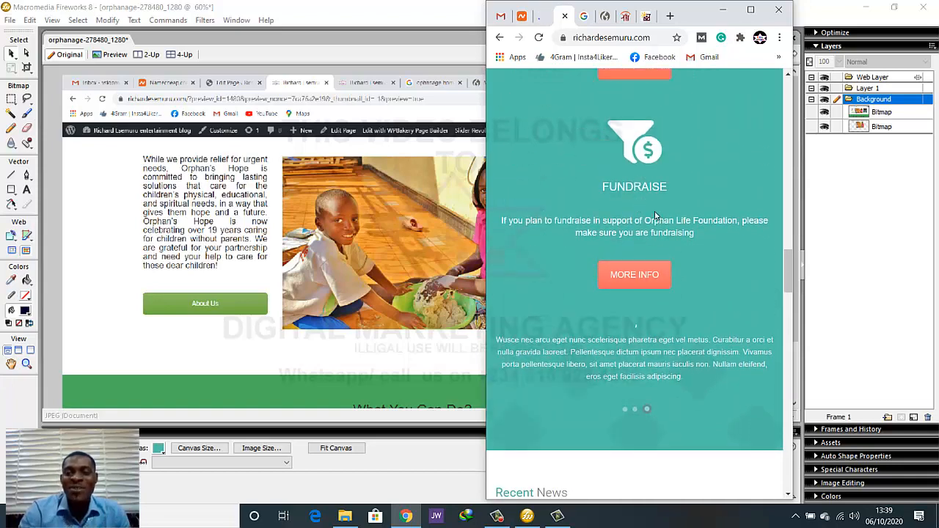
drag(692, 272, 679, 111)
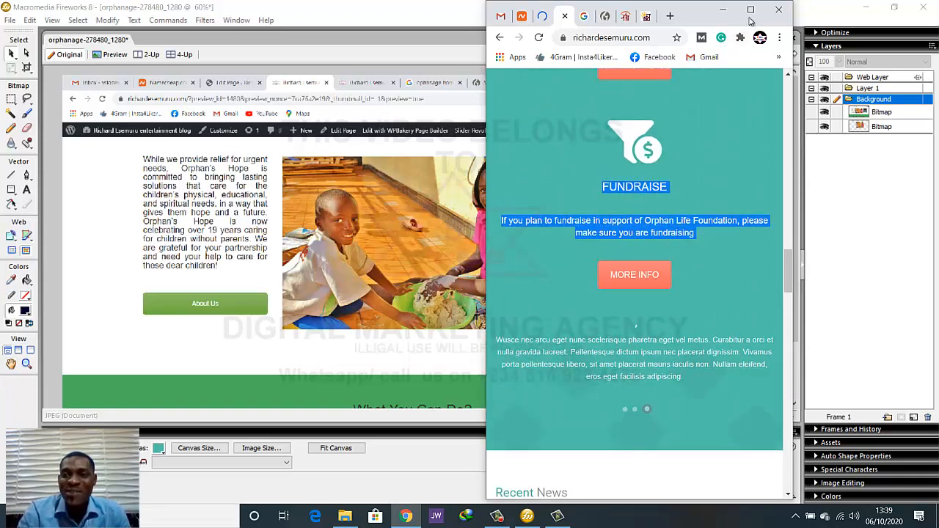
click(751, 9)
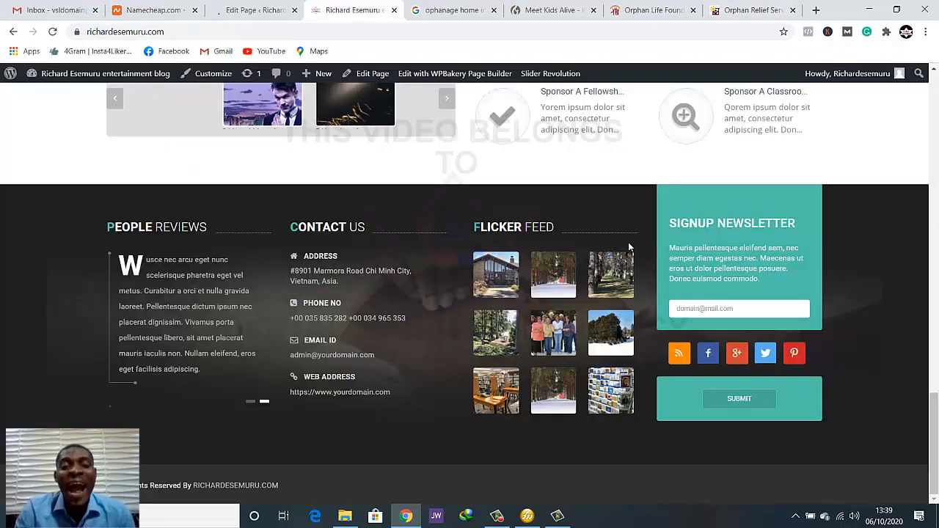
Review the full-width homepage, from the donation box and What You Can Do cards through the news, welfare projects and footer
scroll(631, 247, up, 5)
scroll(640, 250, up, 4)
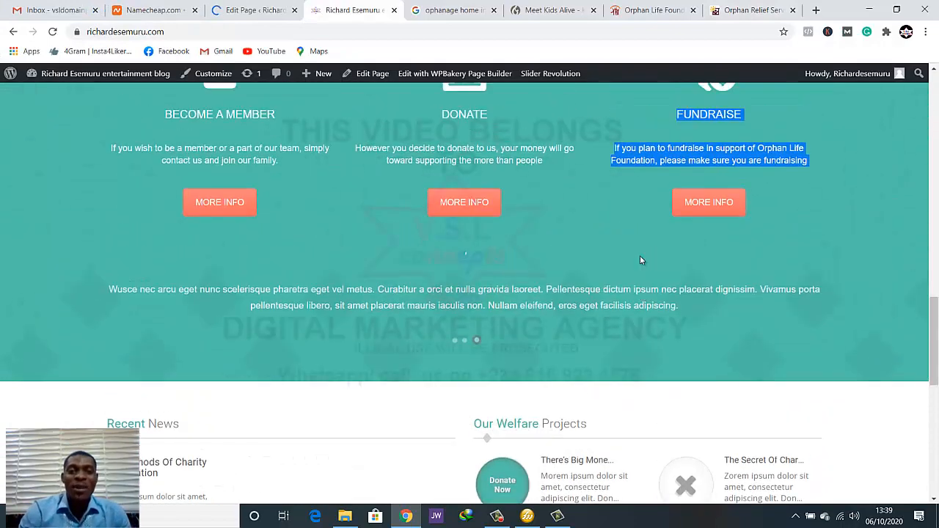
click(706, 336)
scroll(743, 336, up, 6)
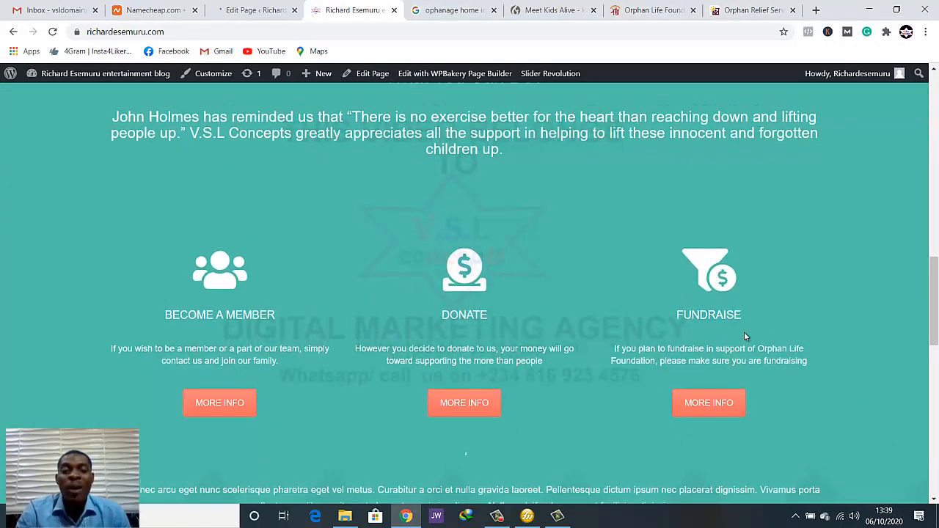
scroll(580, 305, down, 2)
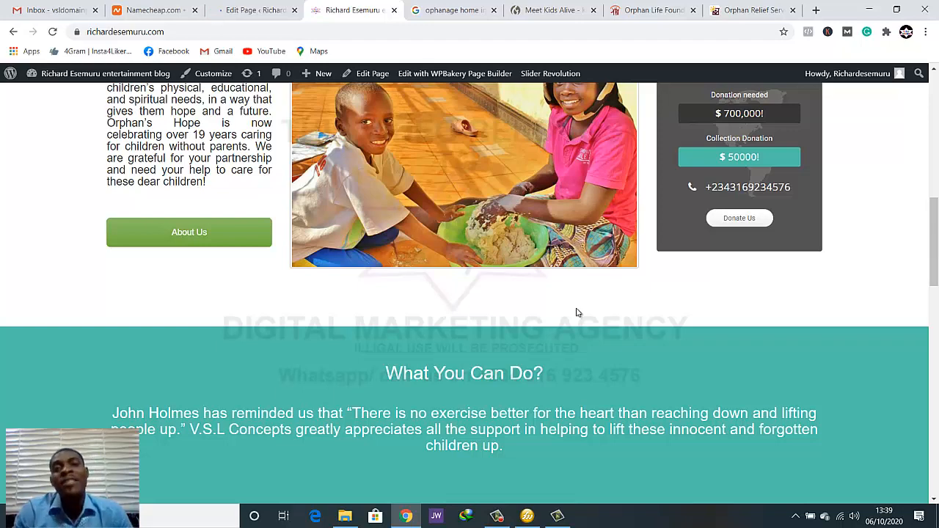
scroll(533, 300, down, 3)
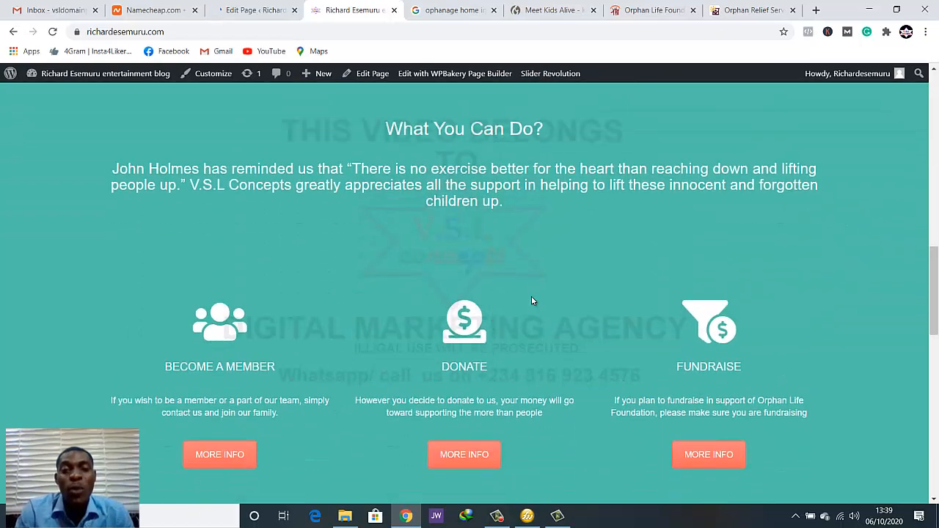
scroll(533, 301, down, 2)
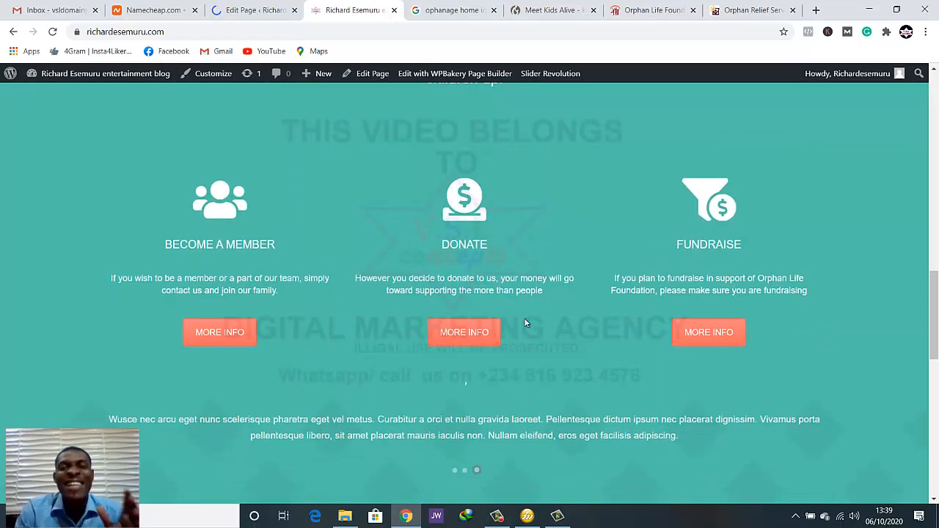
scroll(524, 318, down, 4)
scroll(524, 322, up, 2)
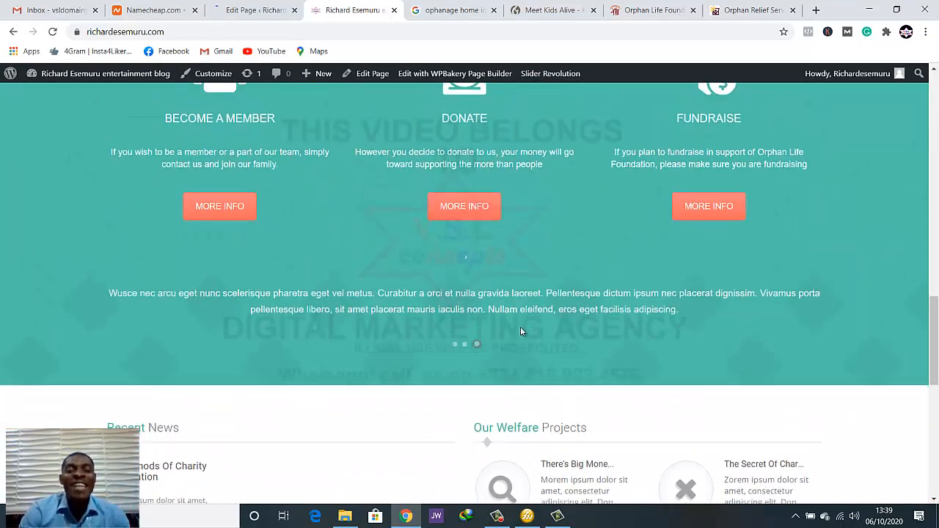
scroll(520, 326, down, 3)
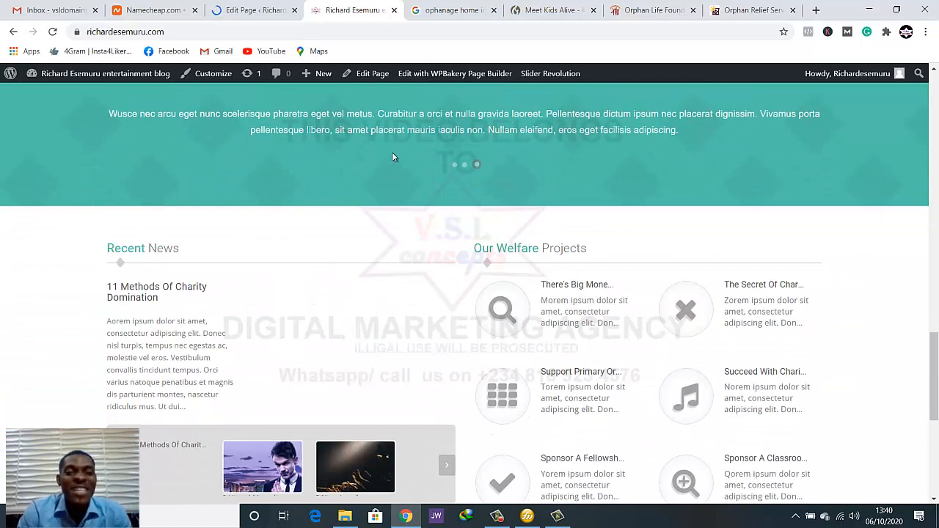
scroll(219, 347, down, 5)
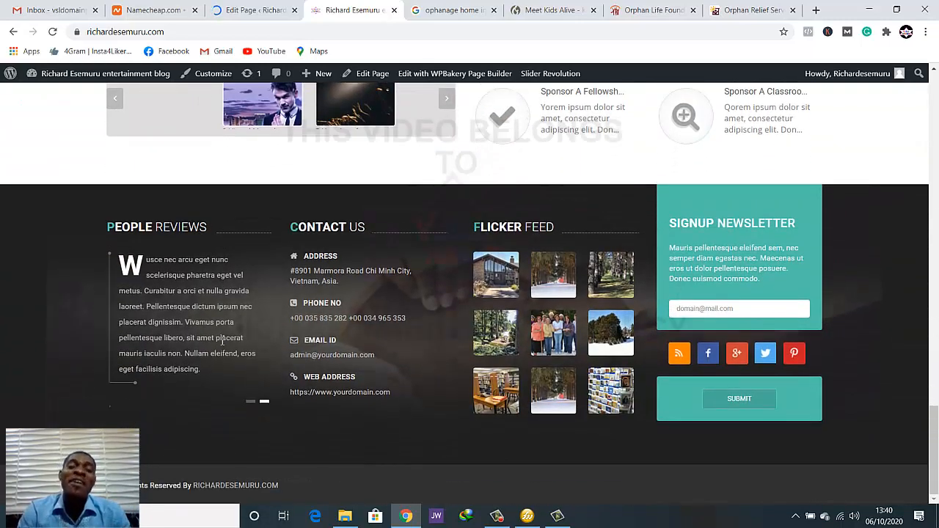
scroll(223, 341, up, 9)
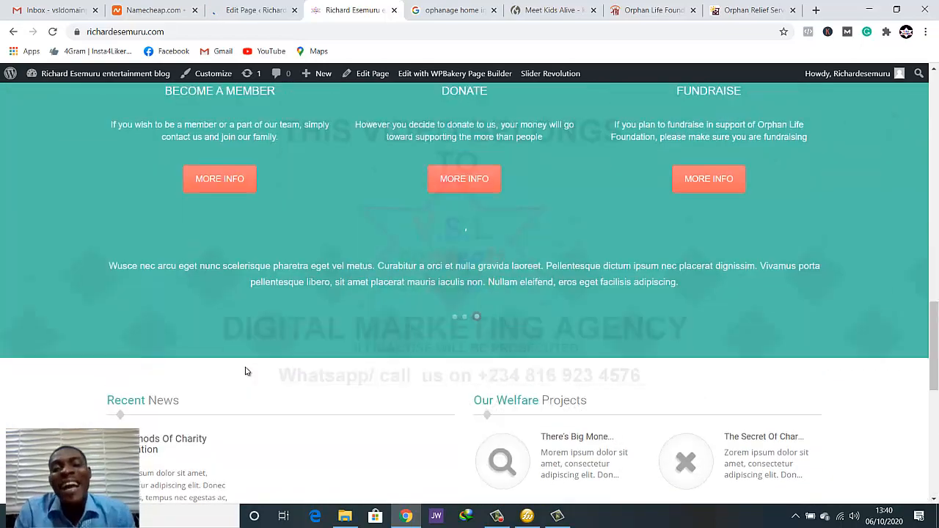
scroll(447, 367, up, 7)
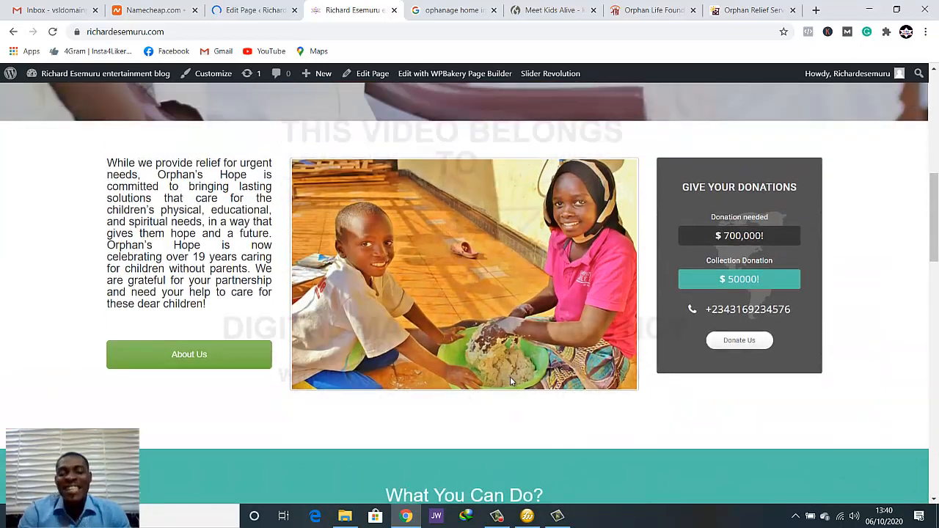